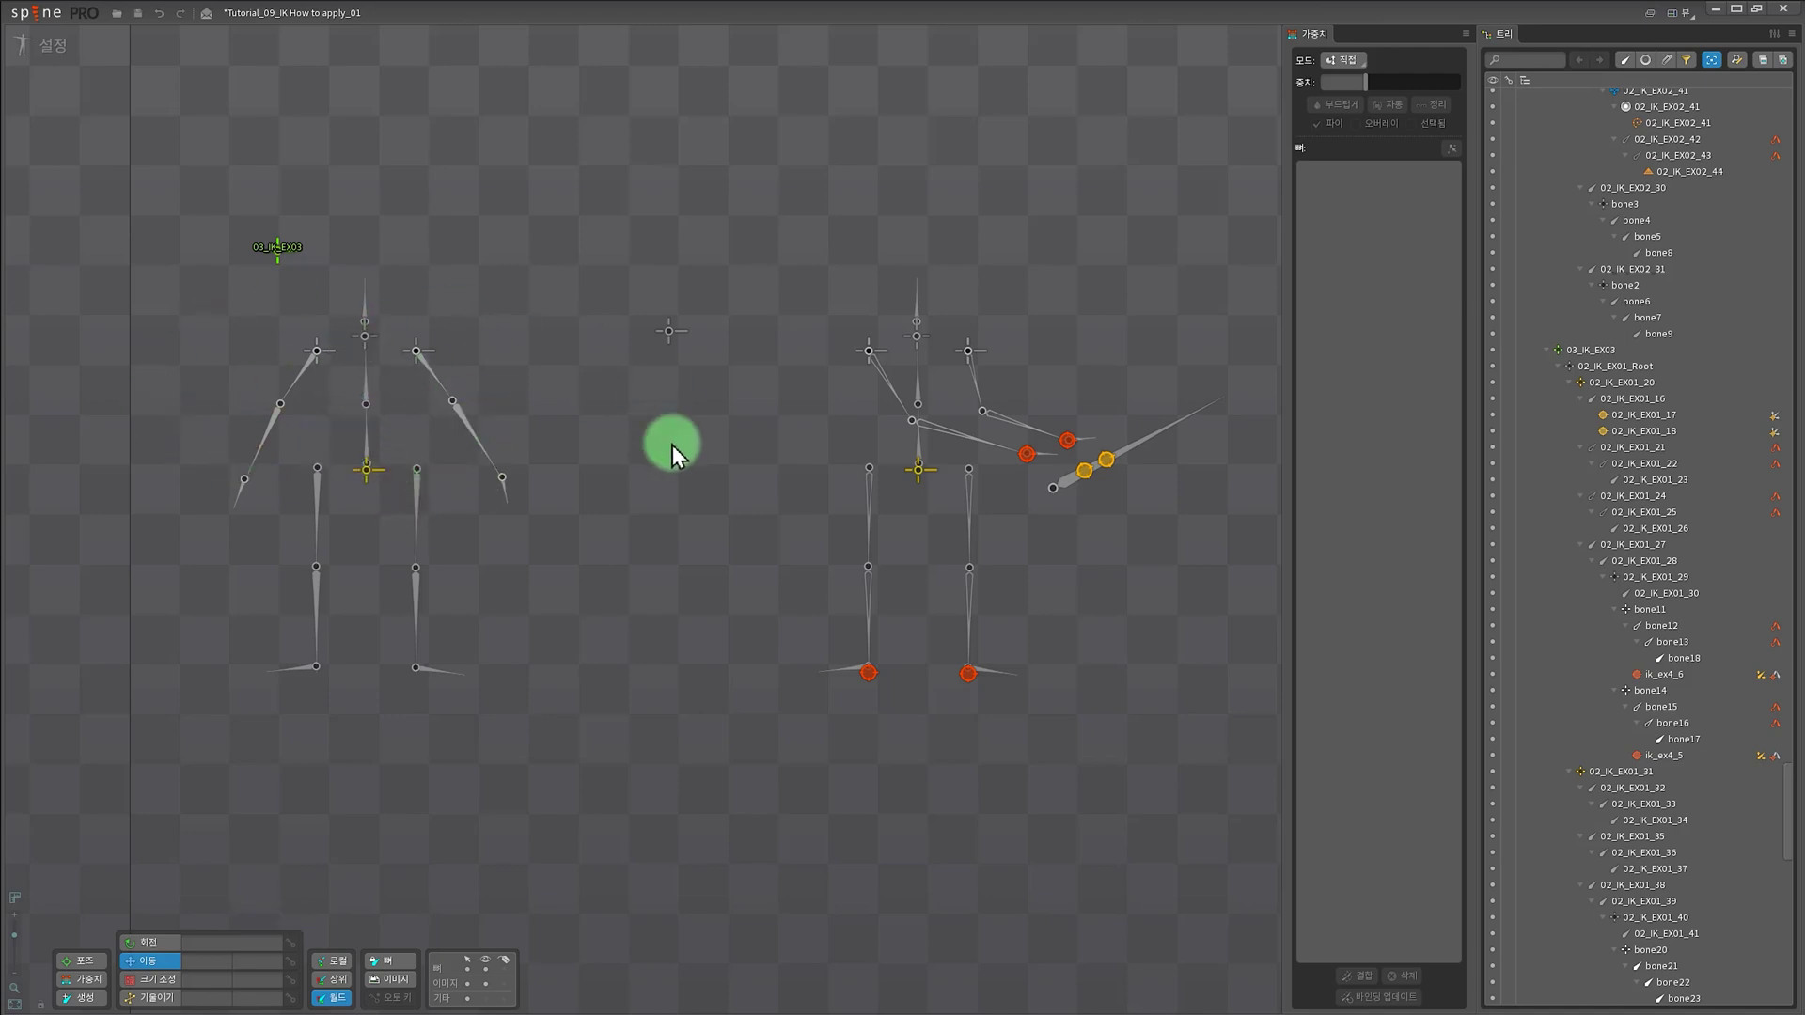
# - Try moving the hip bones of the FK skeleton (02_IK_EX01_31) and the IK skeleton (02_IK_EX01_20) to compare how their limbs follow
pyautogui.moveTo(639, 505)
pyautogui.mouseDown()
pyautogui.moveTo(697, 546)
pyautogui.moveTo(673, 560)
pyautogui.moveTo(618, 522)
pyautogui.moveTo(662, 493)
pyautogui.moveTo(704, 524)
pyautogui.moveTo(692, 552)
pyautogui.moveTo(685, 537)
pyautogui.moveTo(741, 543)
pyautogui.moveTo(706, 520)
pyautogui.moveTo(699, 564)
pyautogui.moveTo(737, 545)
pyautogui.moveTo(691, 551)
pyautogui.moveTo(666, 510)
pyautogui.moveTo(677, 536)
pyautogui.moveTo(608, 521)
pyautogui.mouseUp()
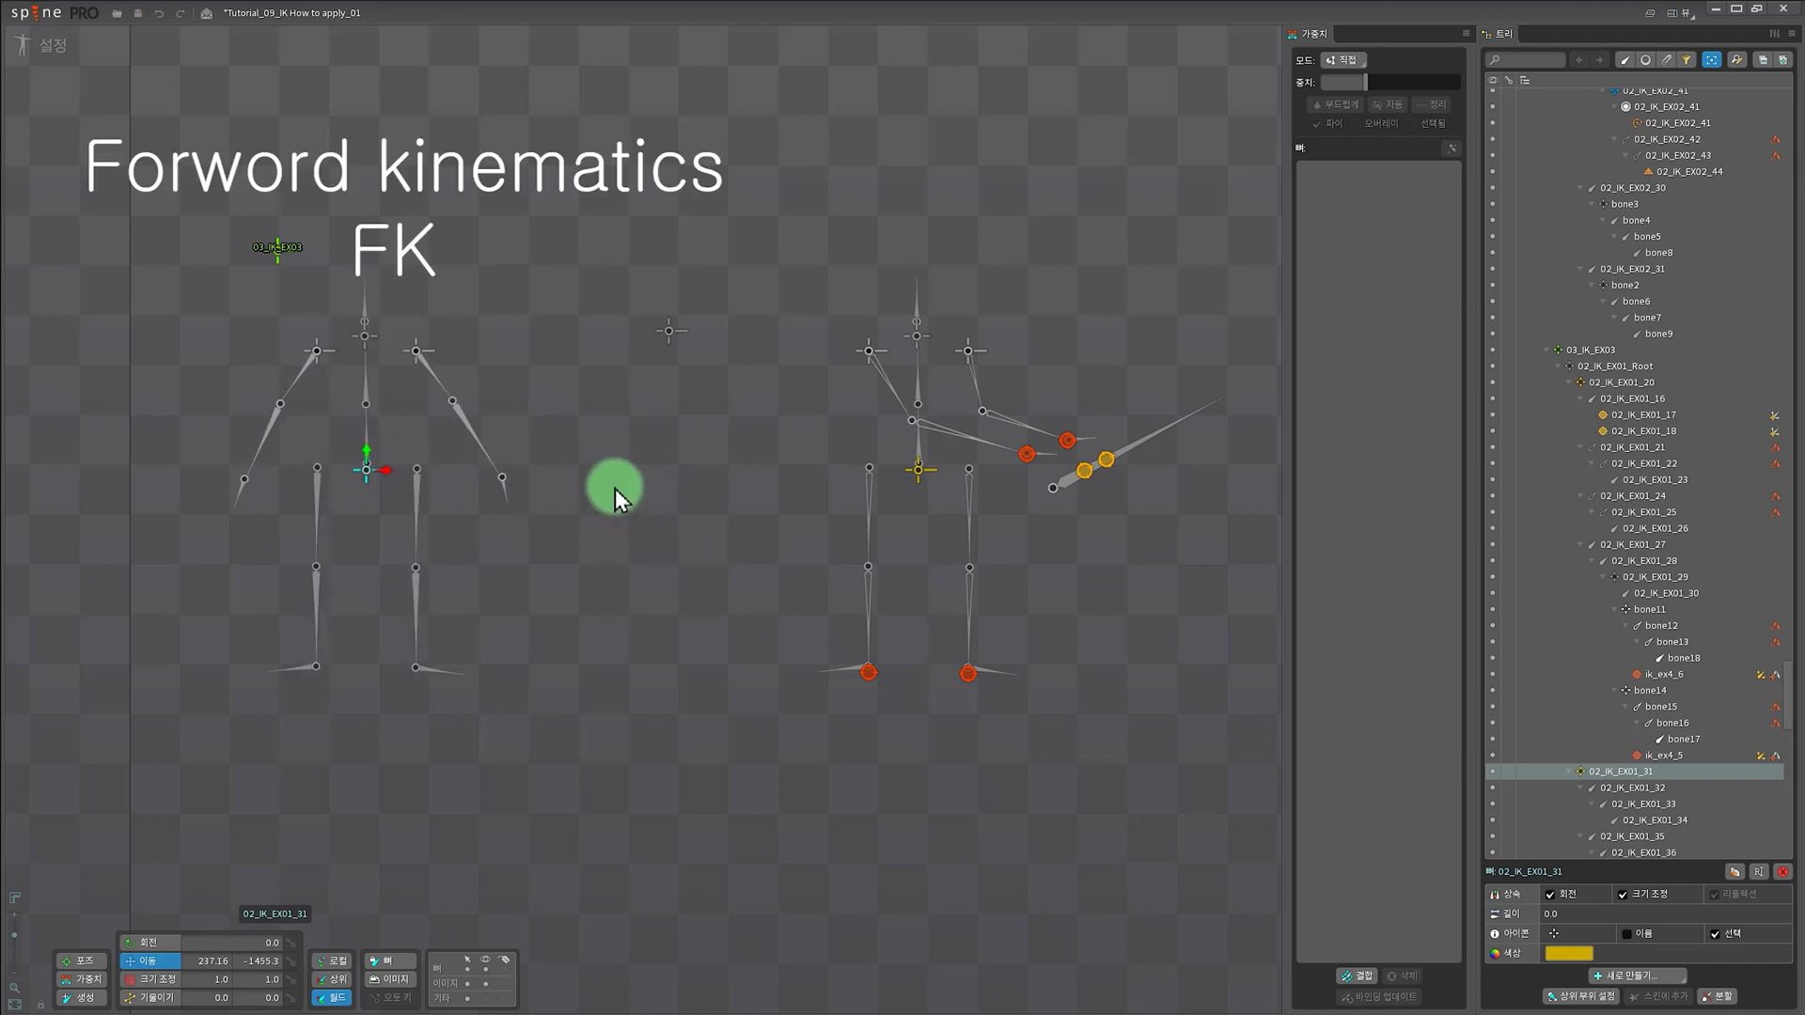
pyautogui.click(737, 545)
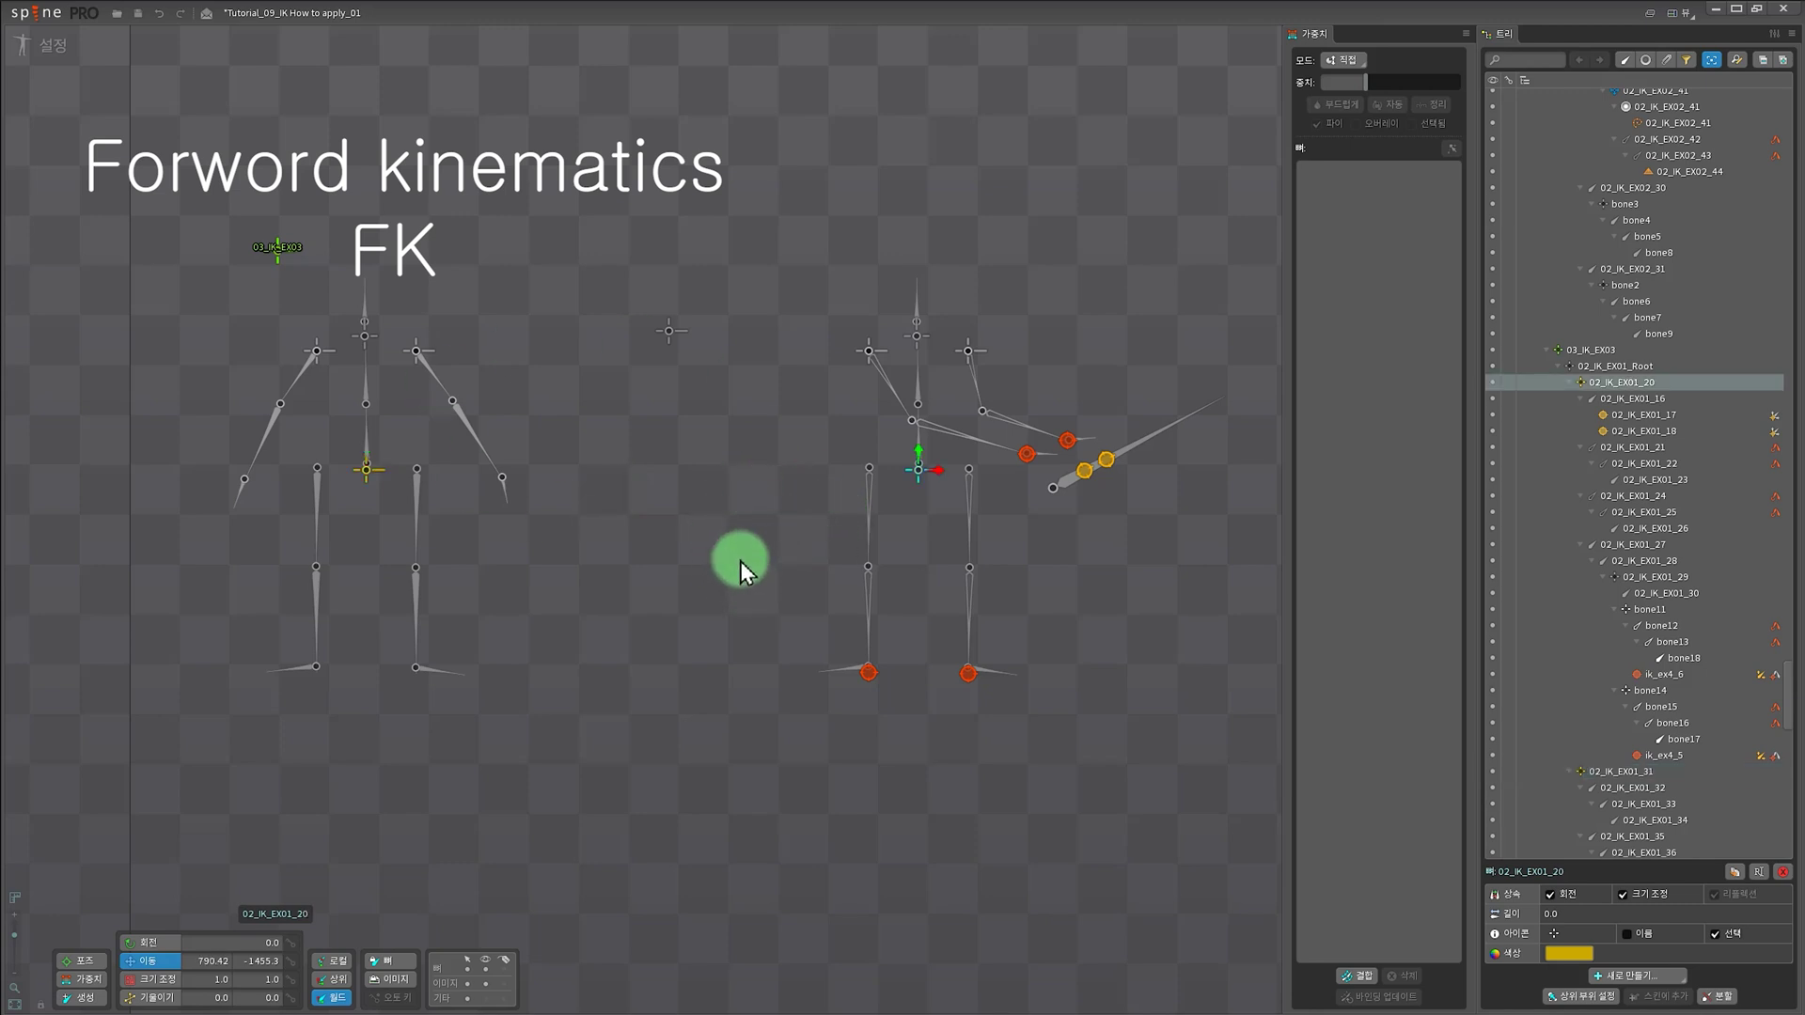
pyautogui.moveTo(740, 562)
pyautogui.mouseDown()
pyautogui.moveTo(709, 576)
pyautogui.moveTo(763, 579)
pyautogui.moveTo(724, 560)
pyautogui.moveTo(765, 577)
pyautogui.moveTo(725, 554)
pyautogui.moveTo(759, 588)
pyautogui.moveTo(762, 556)
pyautogui.moveTo(725, 568)
pyautogui.moveTo(762, 588)
pyautogui.moveTo(732, 552)
pyautogui.moveTo(709, 574)
pyautogui.moveTo(755, 561)
pyautogui.moveTo(709, 556)
pyautogui.moveTo(765, 568)
pyautogui.moveTo(724, 543)
pyautogui.moveTo(704, 561)
pyautogui.moveTo(770, 587)
pyautogui.moveTo(690, 550)
pyautogui.moveTo(763, 588)
pyautogui.moveTo(691, 580)
pyautogui.moveTo(721, 560)
pyautogui.moveTo(756, 573)
pyautogui.mouseUp()
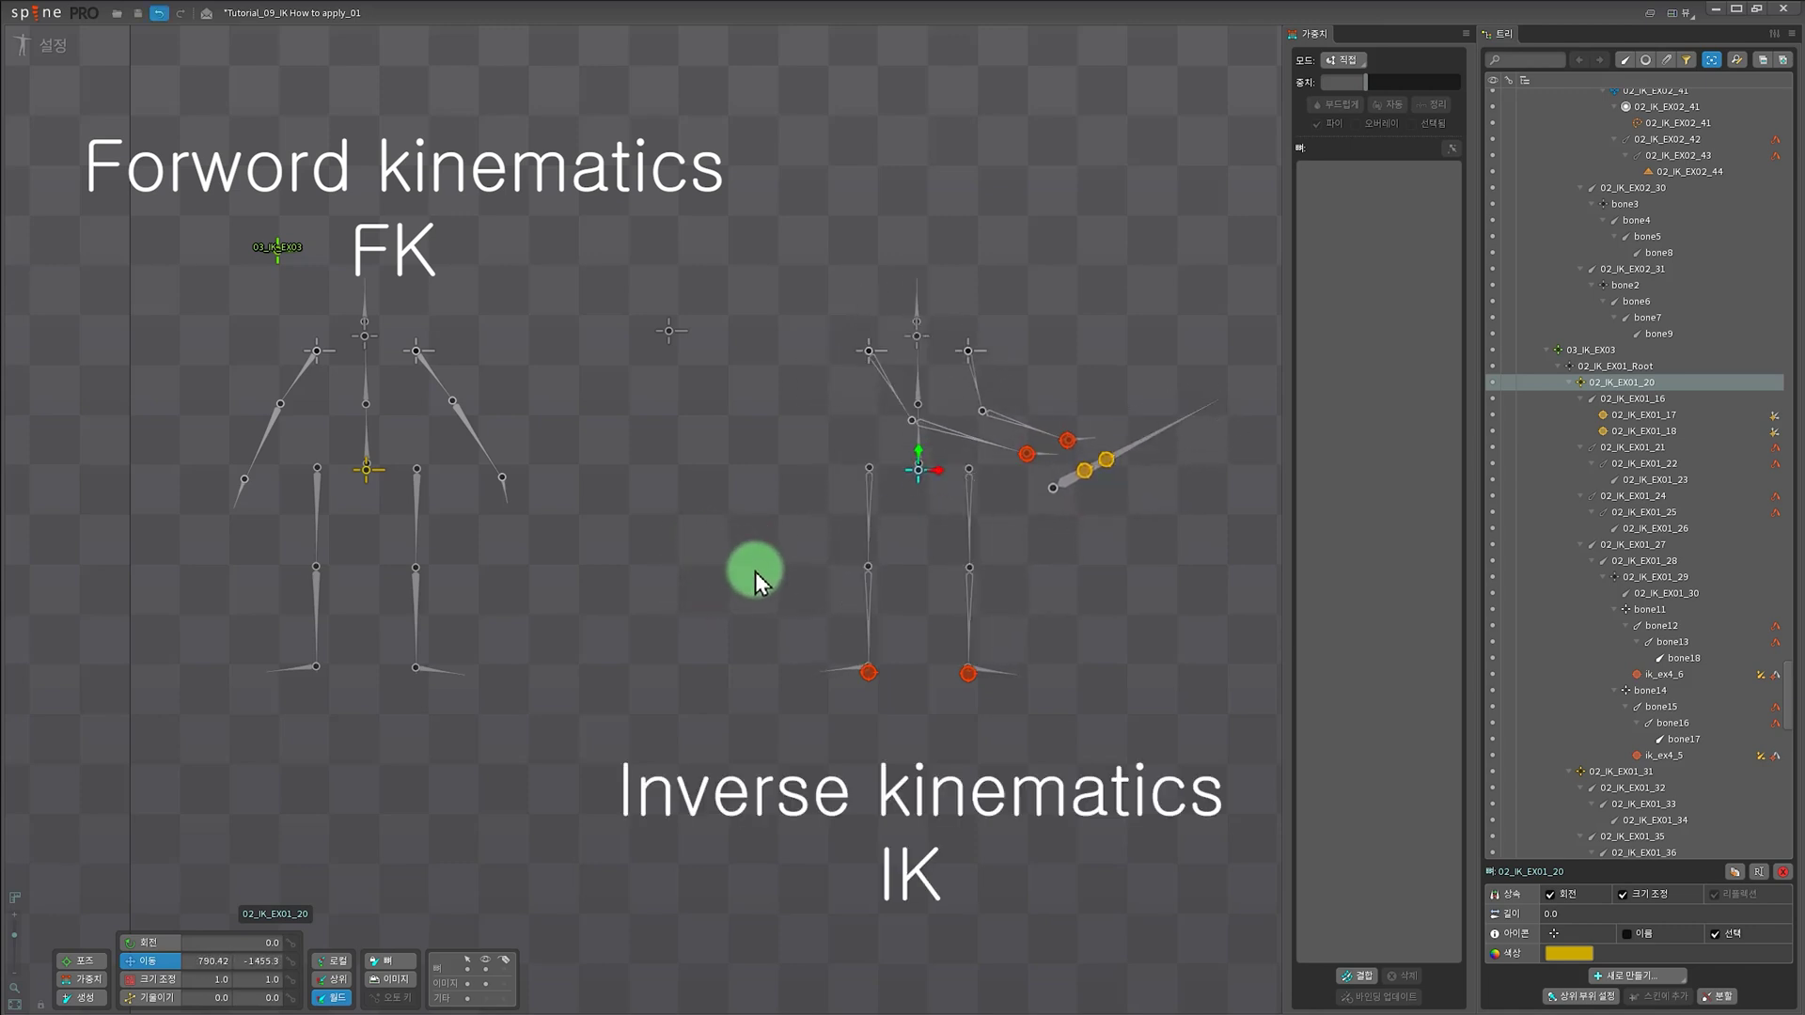
pyautogui.click(1065, 481)
pyautogui.moveTo(1118, 558); pyautogui.dragTo(1096, 588)
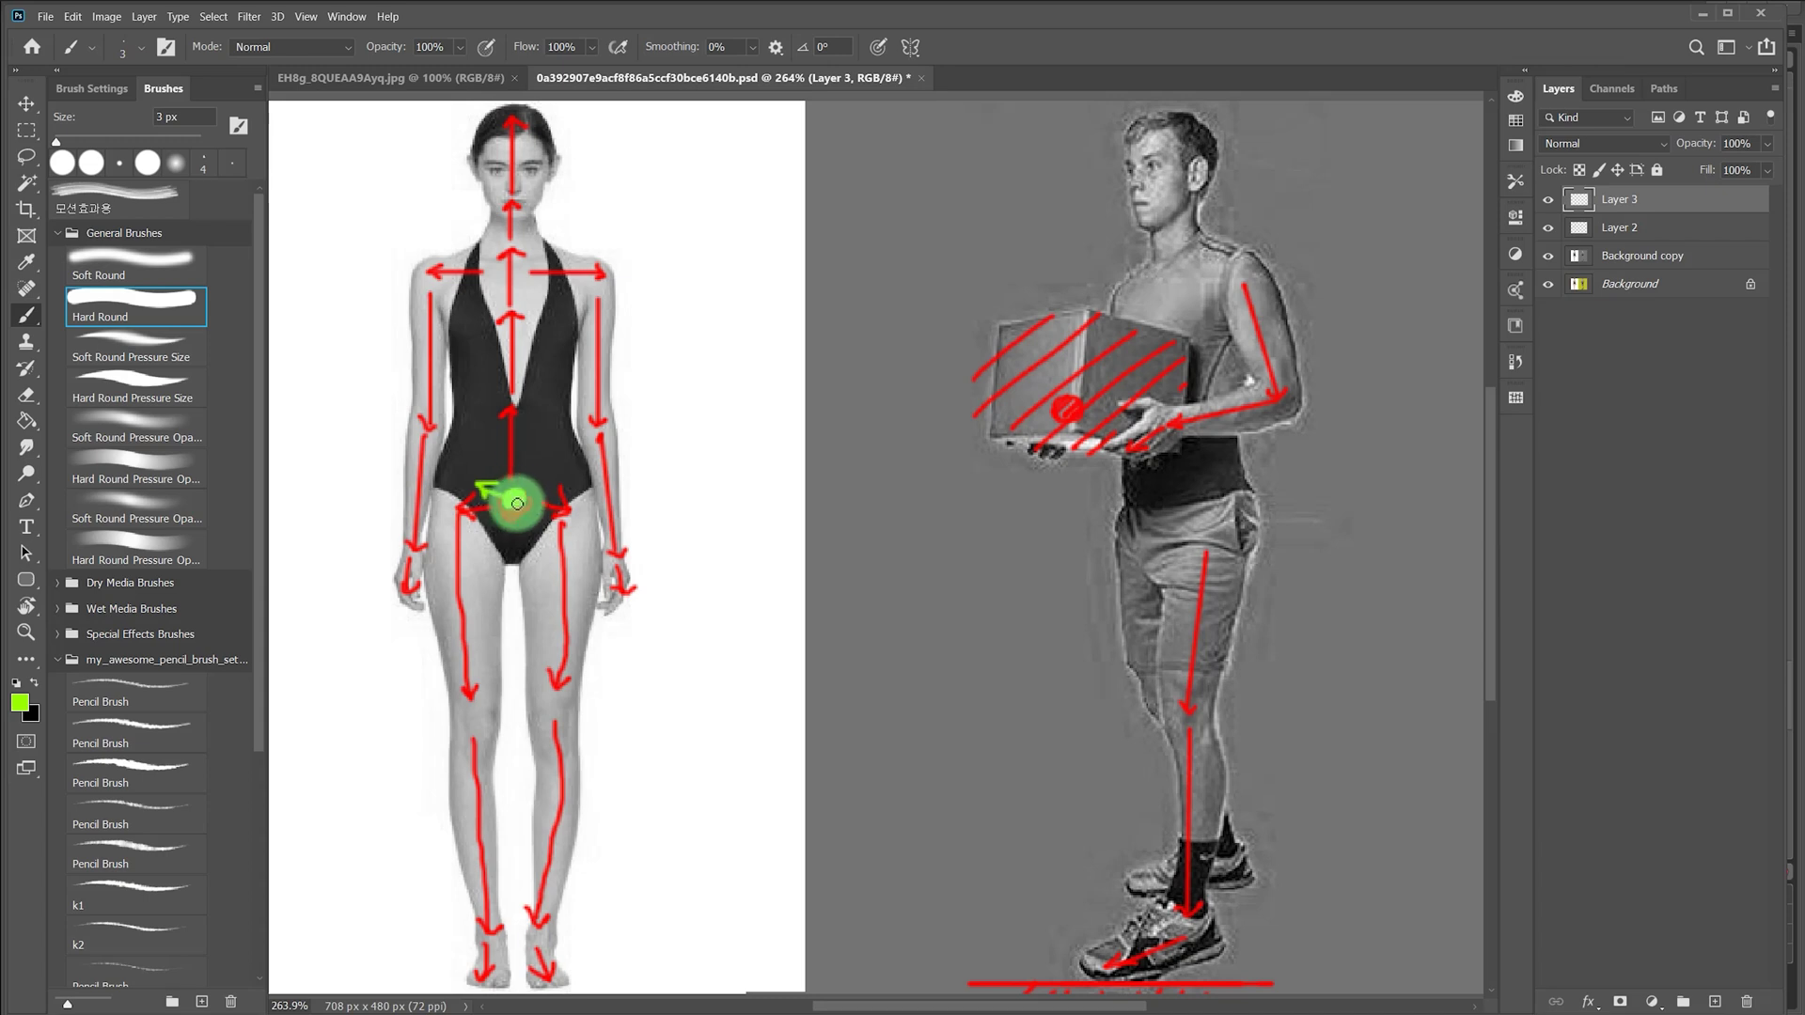
# - In Photoshop, mark the woman's pelvis and chest line in green, and write FK and a circled IK with an arrow beside her
pyautogui.click(514, 503)
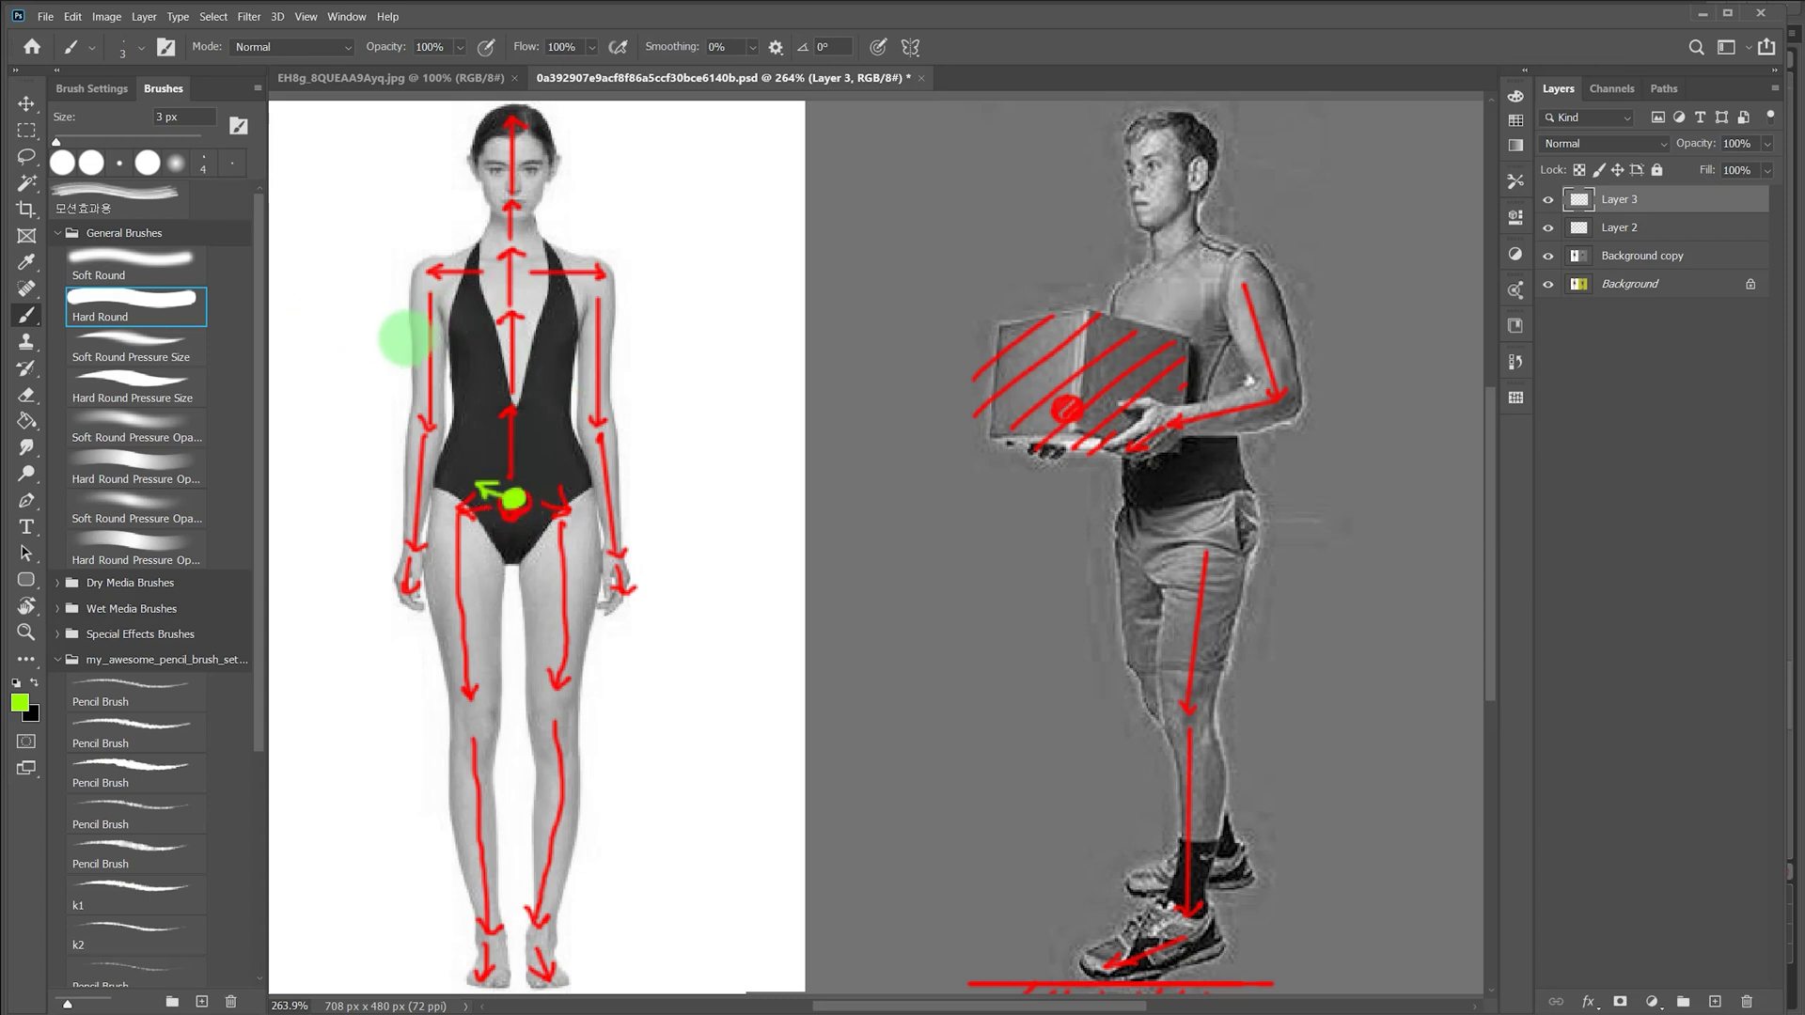
pyautogui.moveTo(340, 331)
pyautogui.mouseDown()
pyautogui.moveTo(714, 329)
pyautogui.moveTo(647, 260)
pyautogui.moveTo(668, 284)
pyautogui.mouseUp()
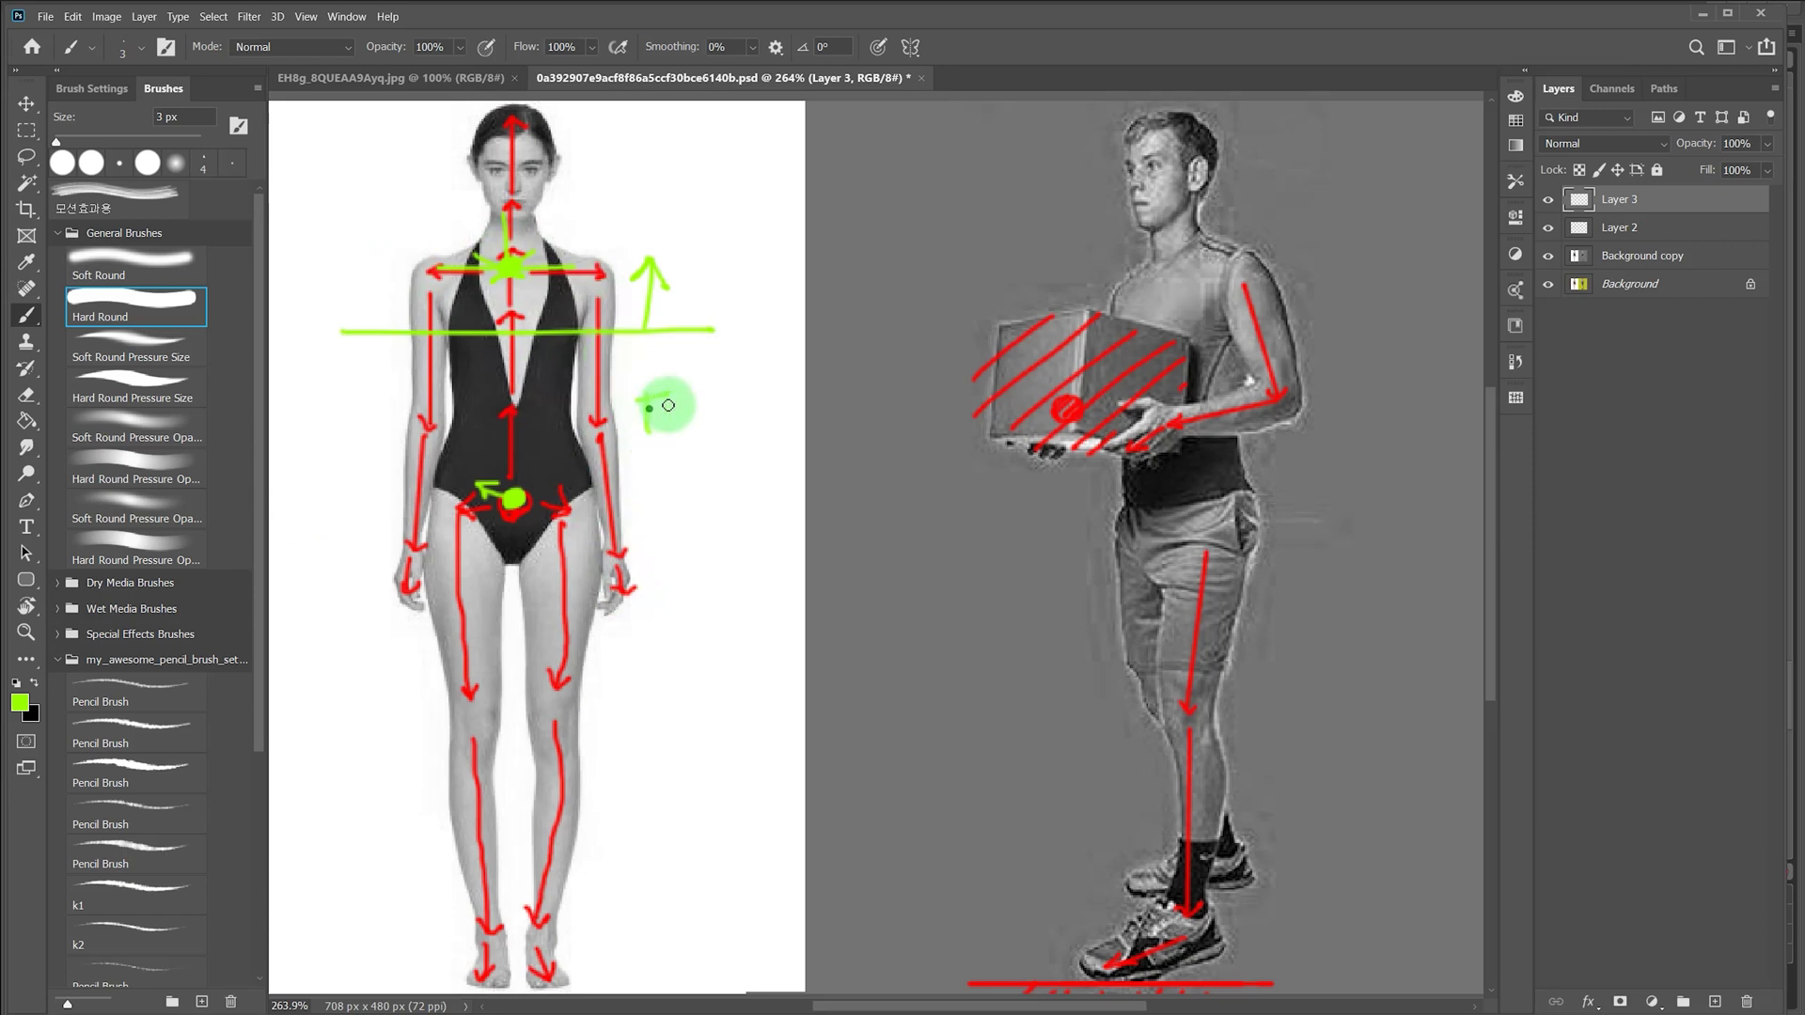
pyautogui.moveTo(721, 388); pyautogui.dragTo(720, 414)
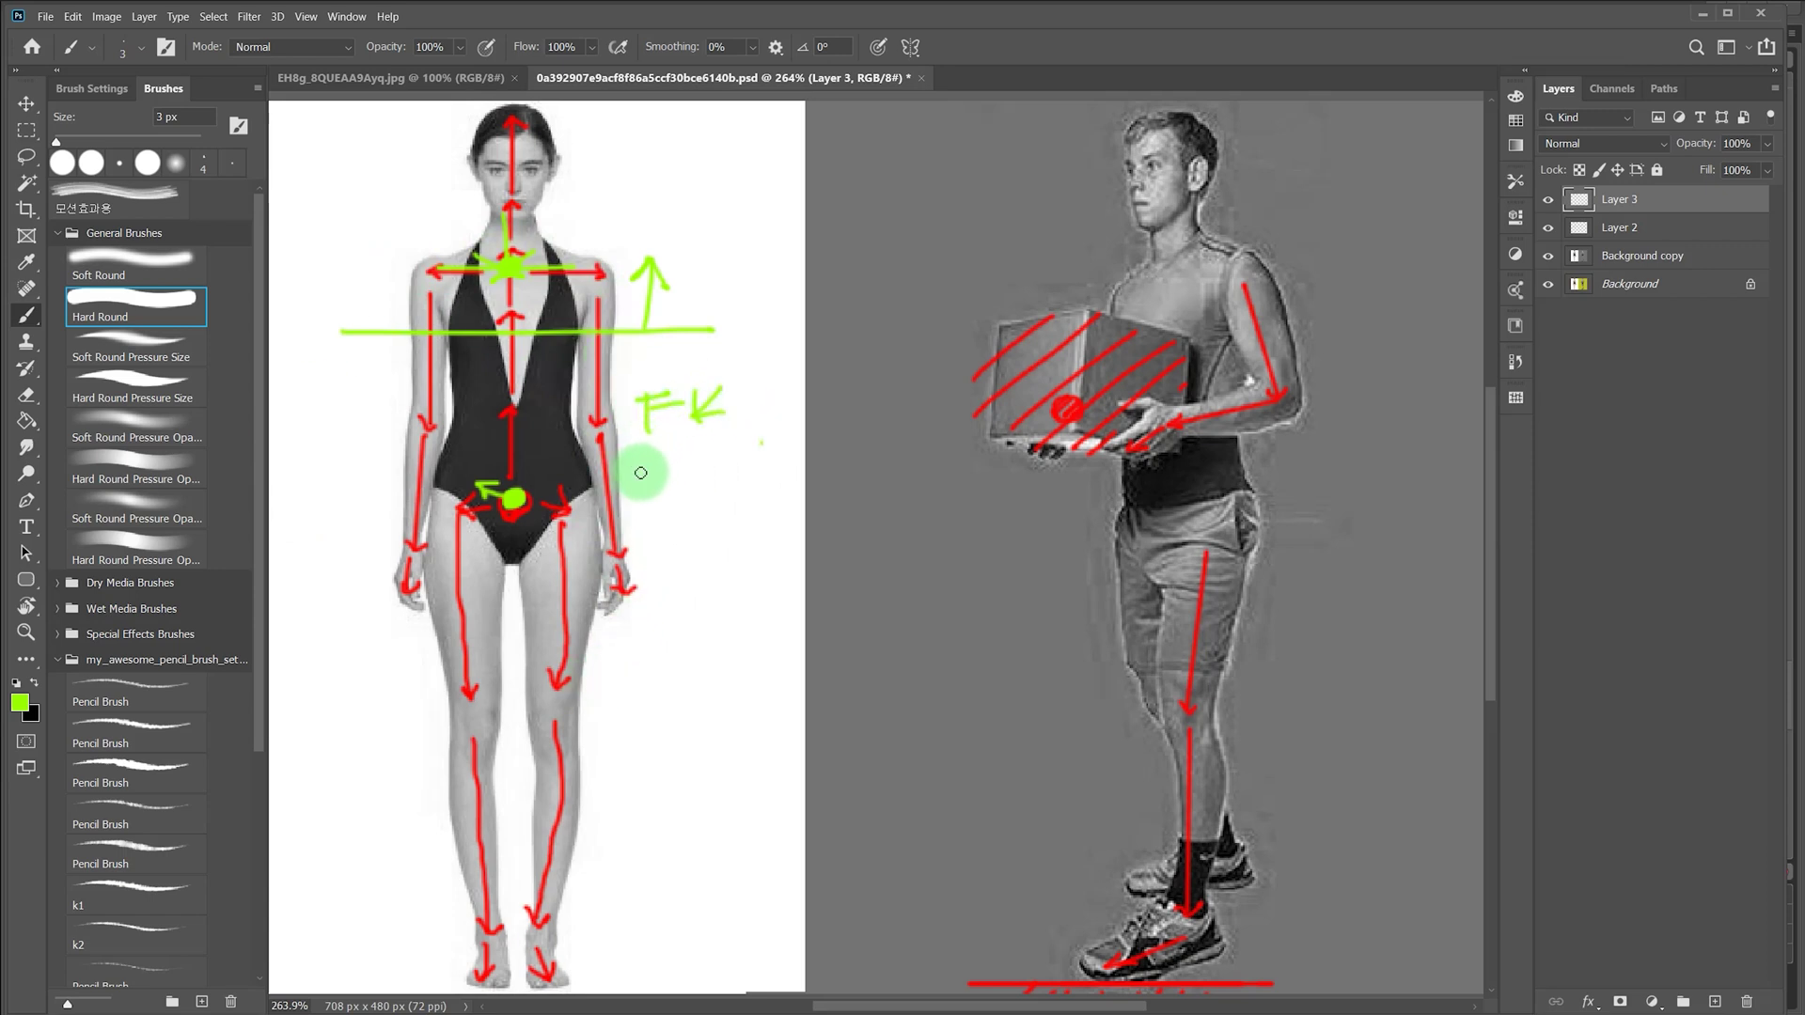
pyautogui.moveTo(634, 473); pyautogui.dragTo(745, 452)
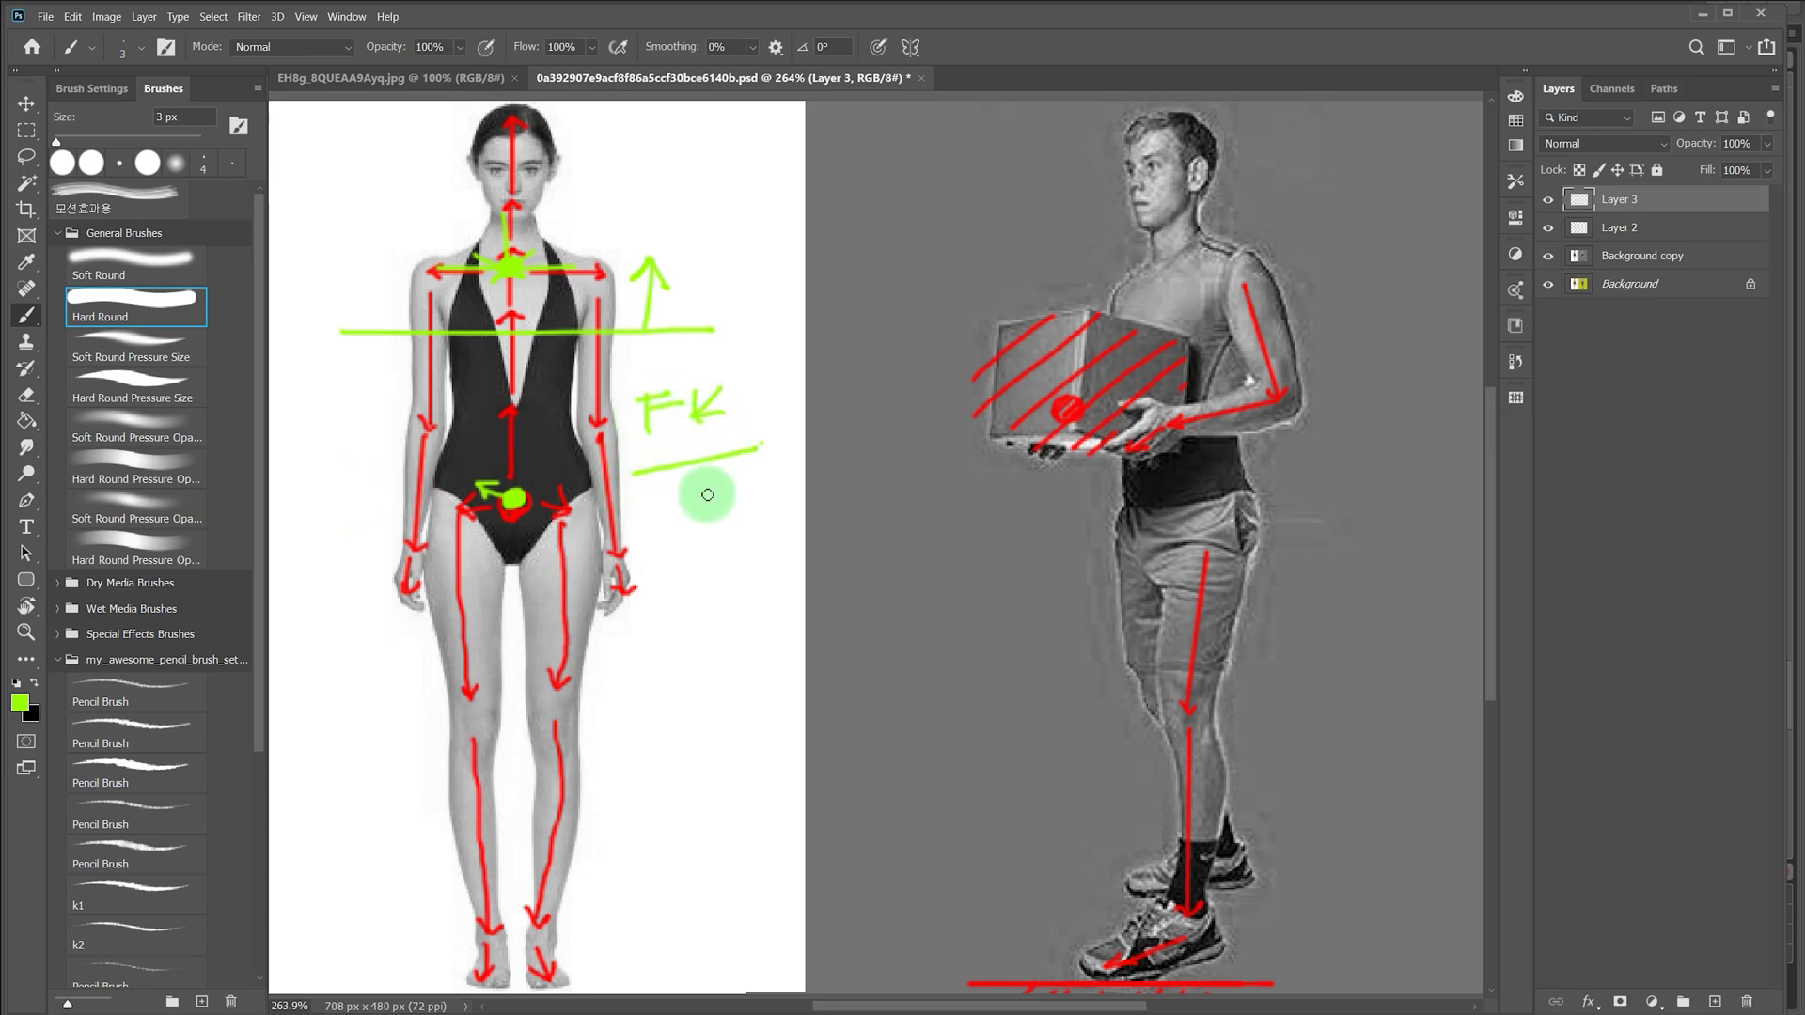
pyautogui.moveTo(666, 496)
pyautogui.mouseDown()
pyautogui.moveTo(665, 537)
pyautogui.moveTo(700, 510)
pyautogui.moveTo(707, 556)
pyautogui.moveTo(650, 484)
pyautogui.moveTo(759, 505)
pyautogui.moveTo(677, 554)
pyautogui.moveTo(695, 470)
pyautogui.moveTo(719, 555)
pyautogui.moveTo(729, 504)
pyautogui.moveTo(762, 545)
pyautogui.mouseUp()
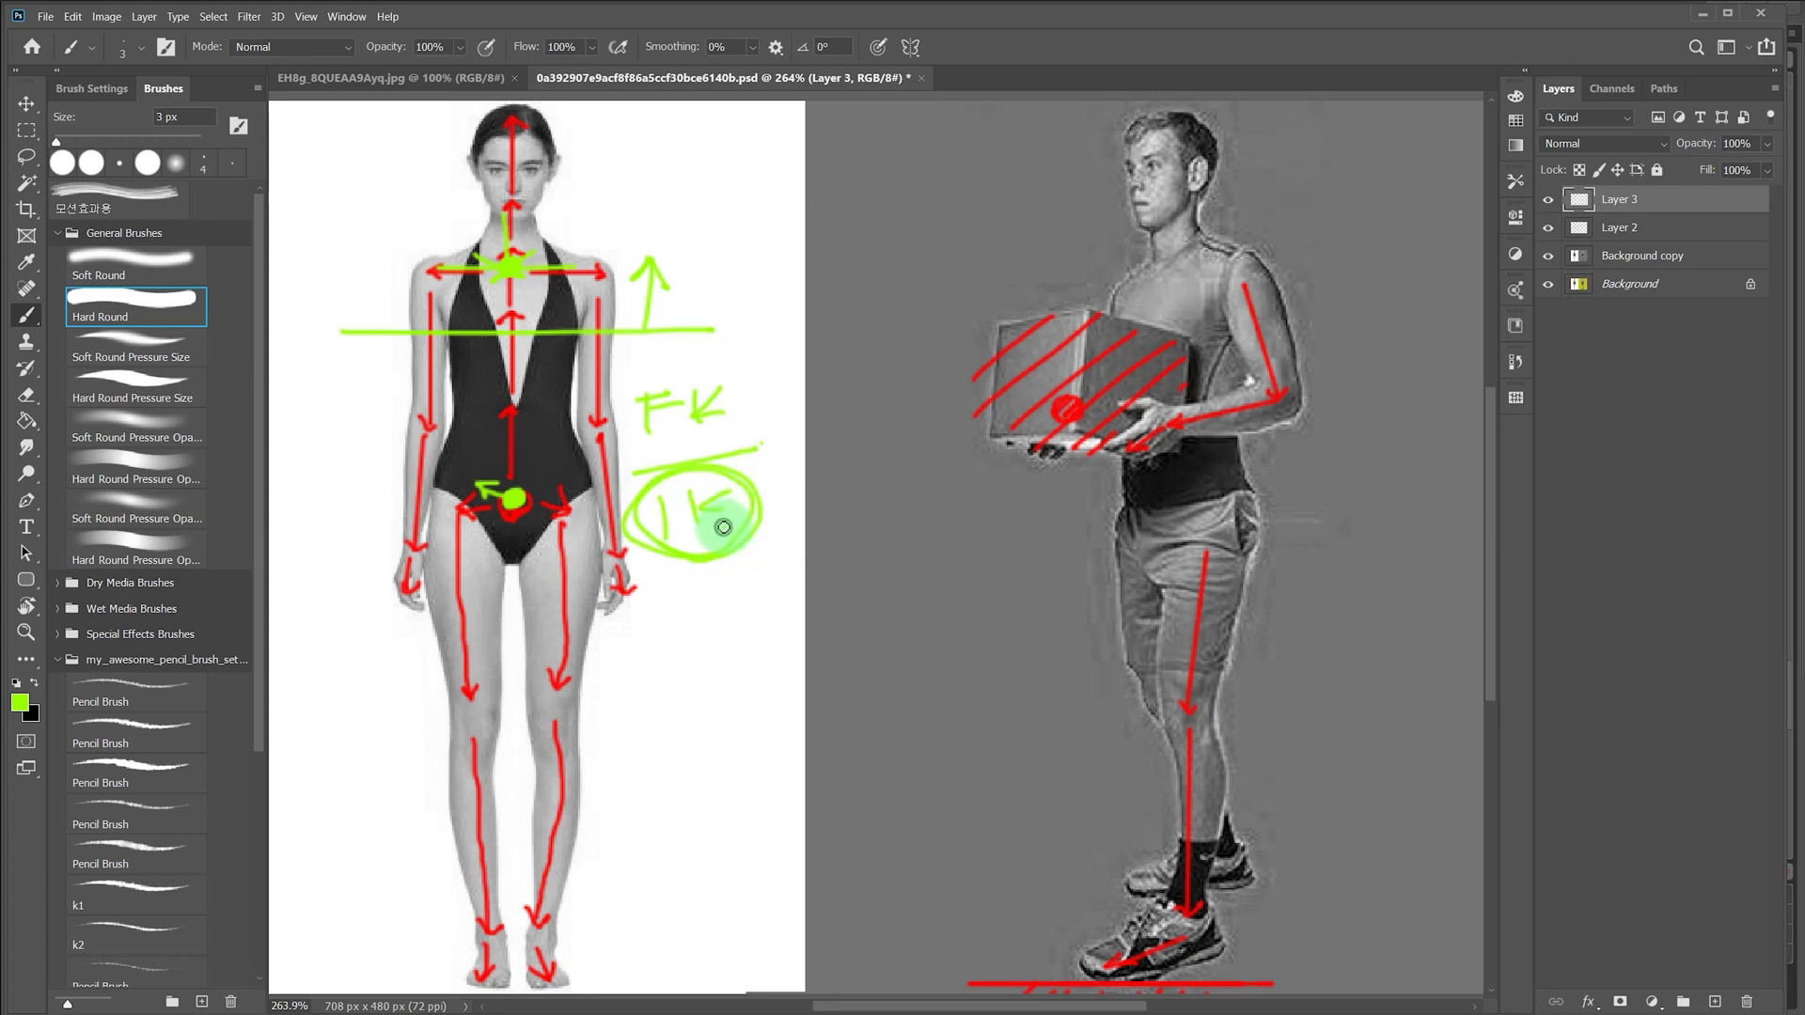
pyautogui.moveTo(723, 527); pyautogui.dragTo(849, 545)
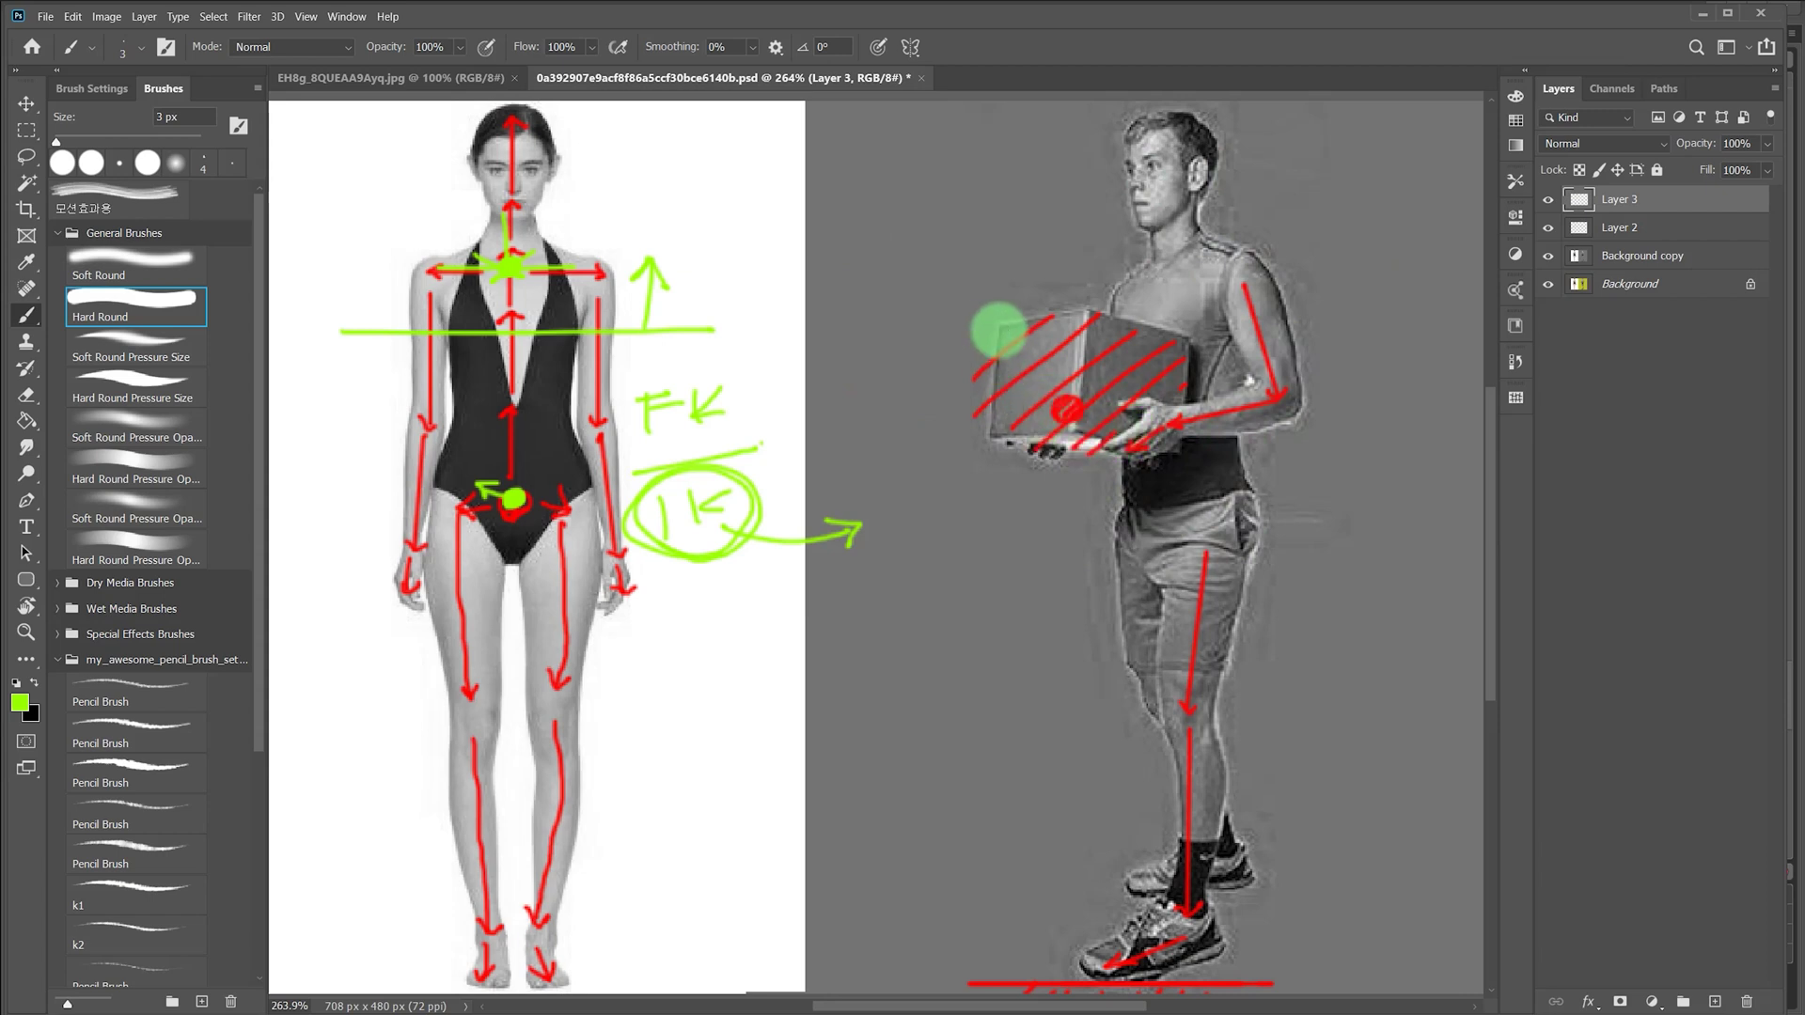
# - Outline the box held by the man with green brush strokes along its edges
pyautogui.moveTo(999, 322)
pyautogui.mouseDown()
pyautogui.moveTo(984, 435)
pyautogui.moveTo(1032, 446)
pyautogui.mouseUp()
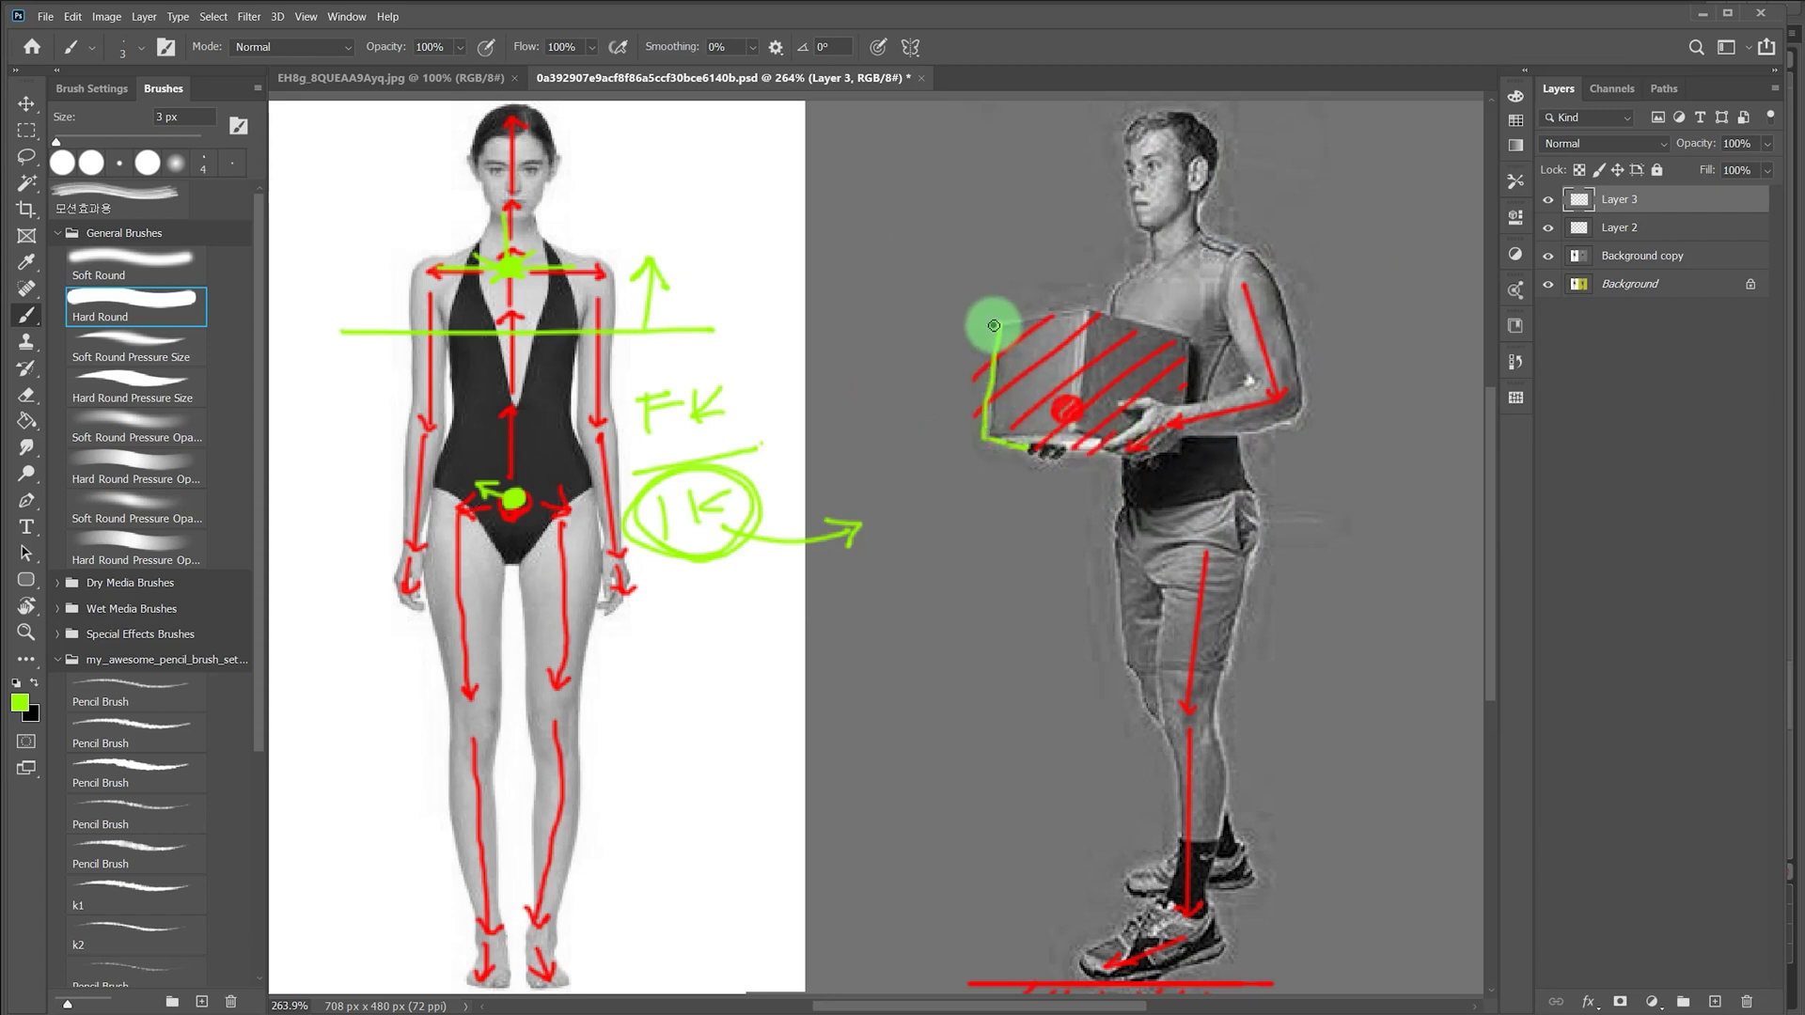
pyautogui.moveTo(993, 326)
pyautogui.mouseDown()
pyautogui.moveTo(1099, 305)
pyautogui.moveTo(1205, 335)
pyautogui.moveTo(1184, 395)
pyautogui.mouseUp()
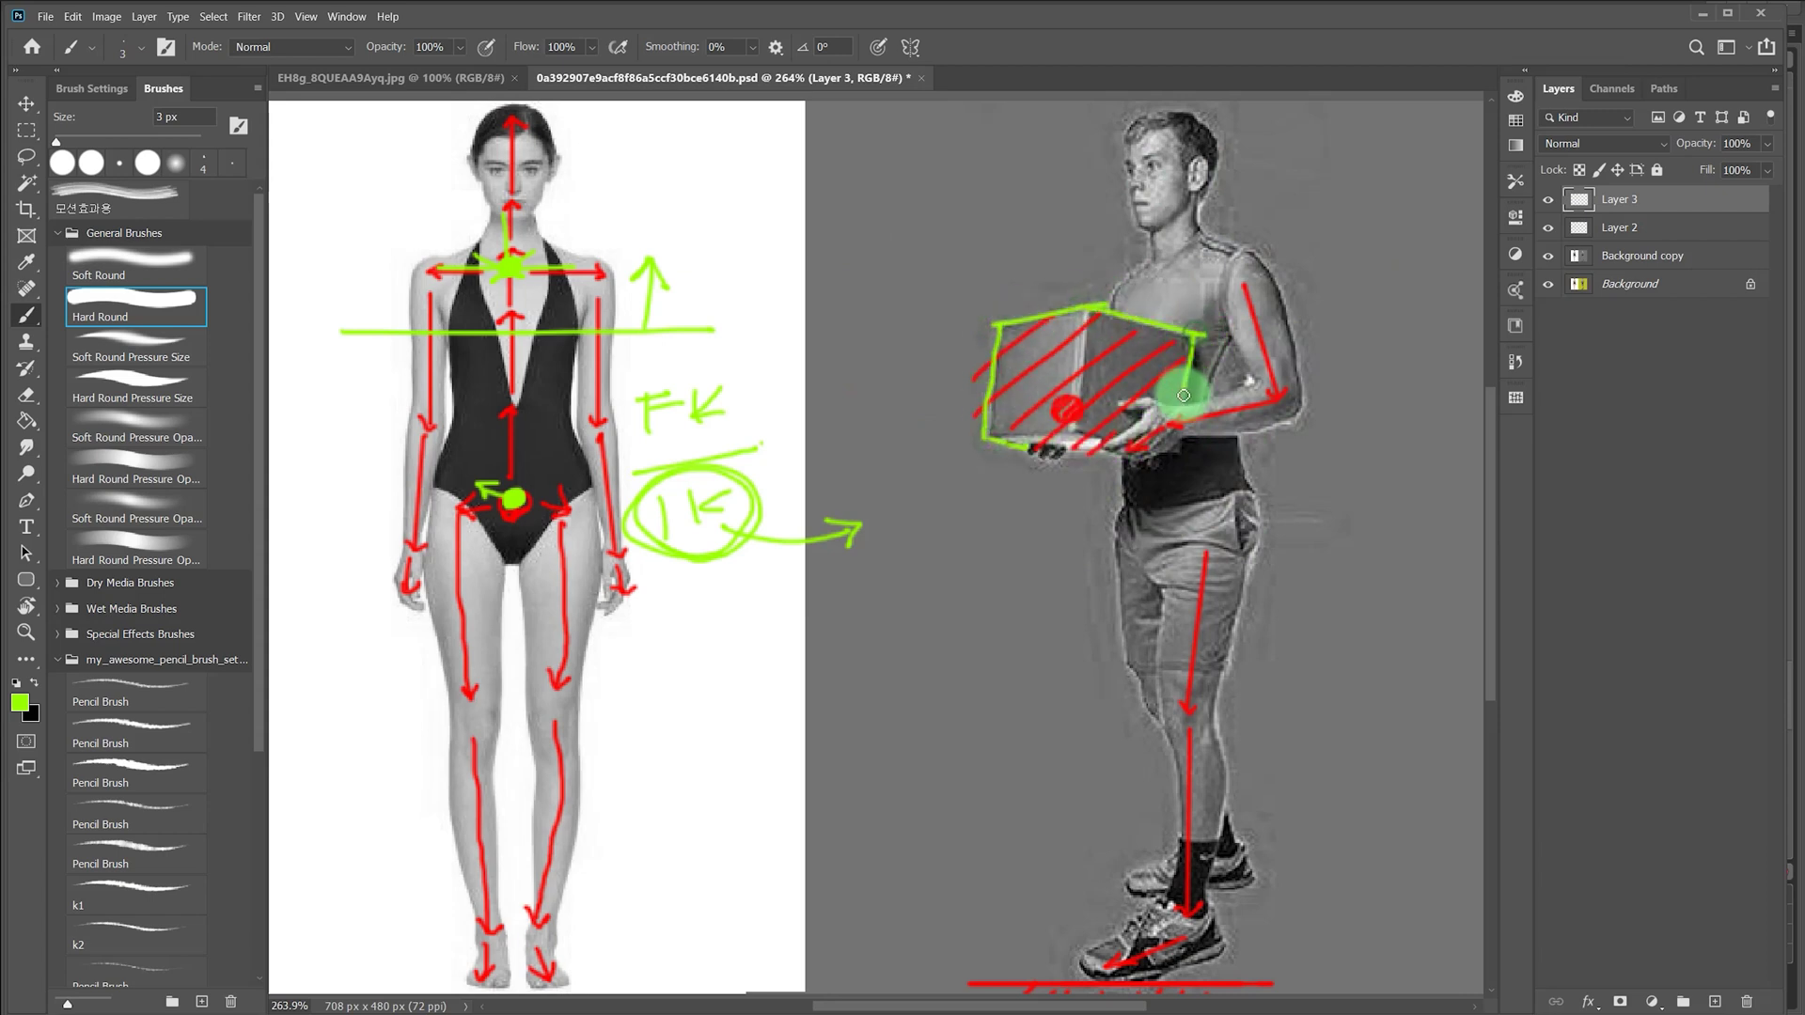
pyautogui.moveTo(1178, 457); pyautogui.dragTo(1046, 460)
# - Mark the man's hip with a dot and draw a wavy forward arrow labelled FK from it, plus a straight forward arrow from the box
pyautogui.moveTo(1156, 492); pyautogui.dragTo(948, 473)
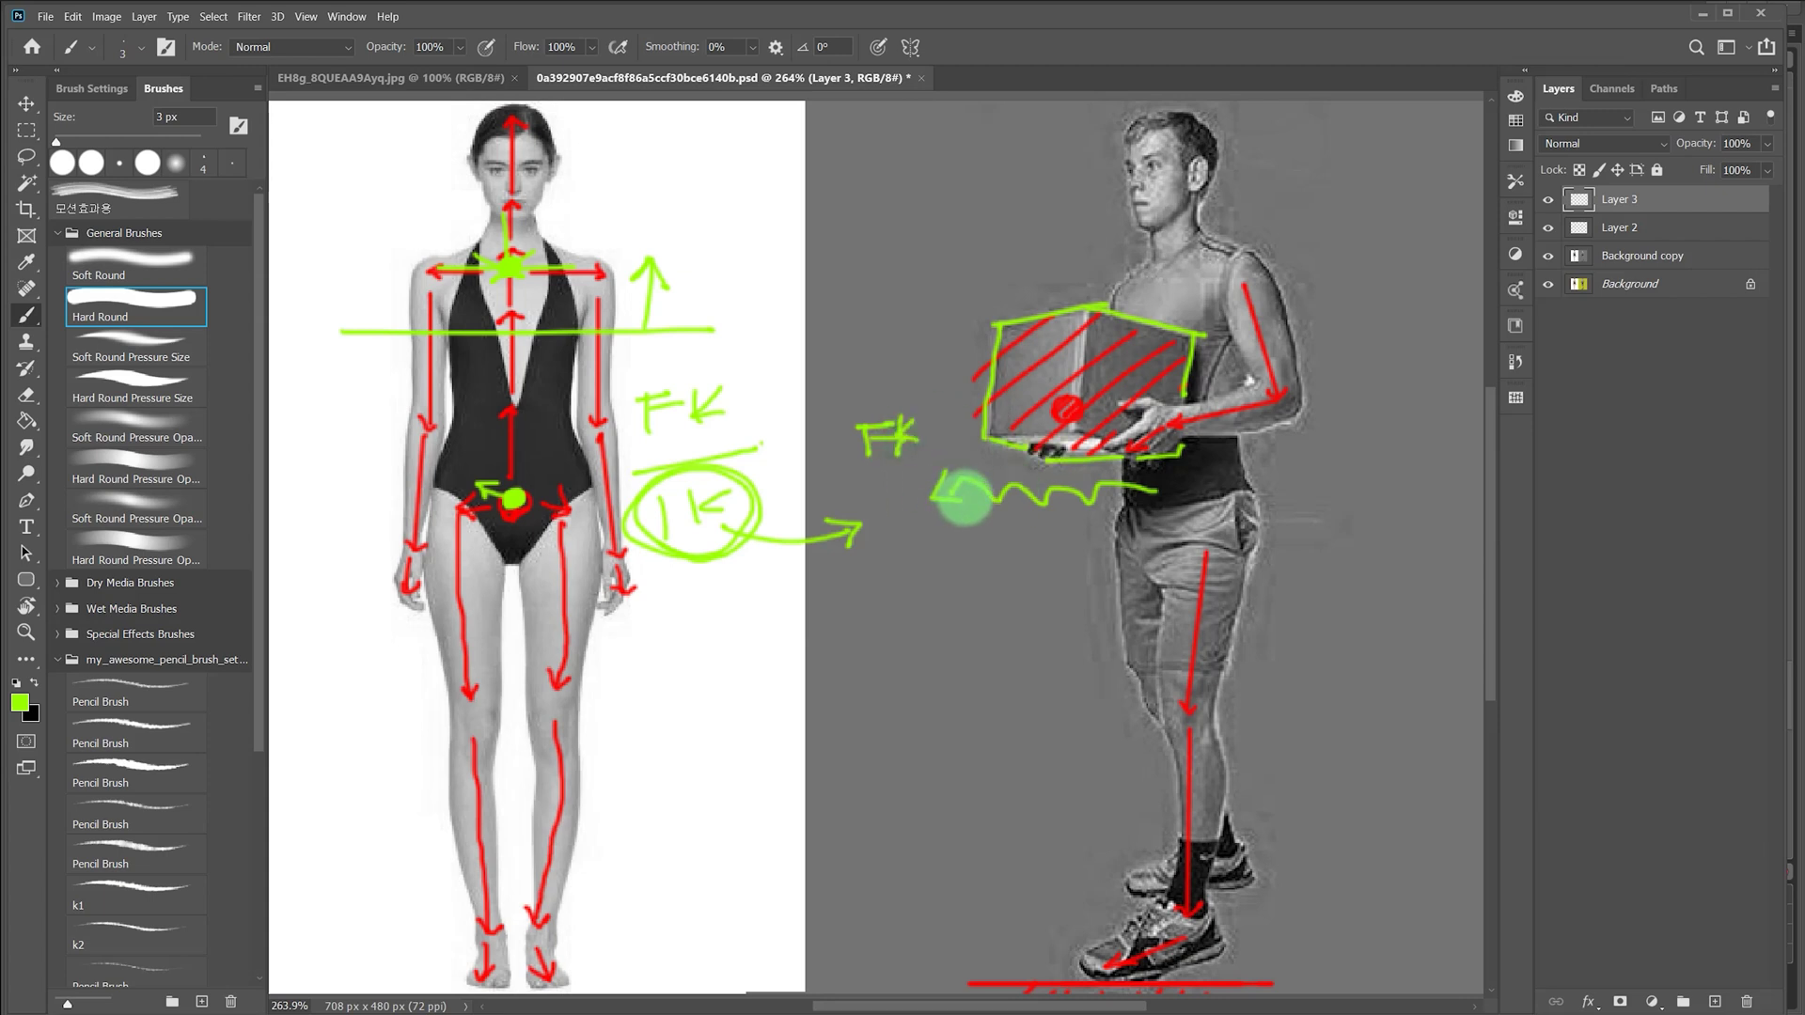
pyautogui.click(1156, 512)
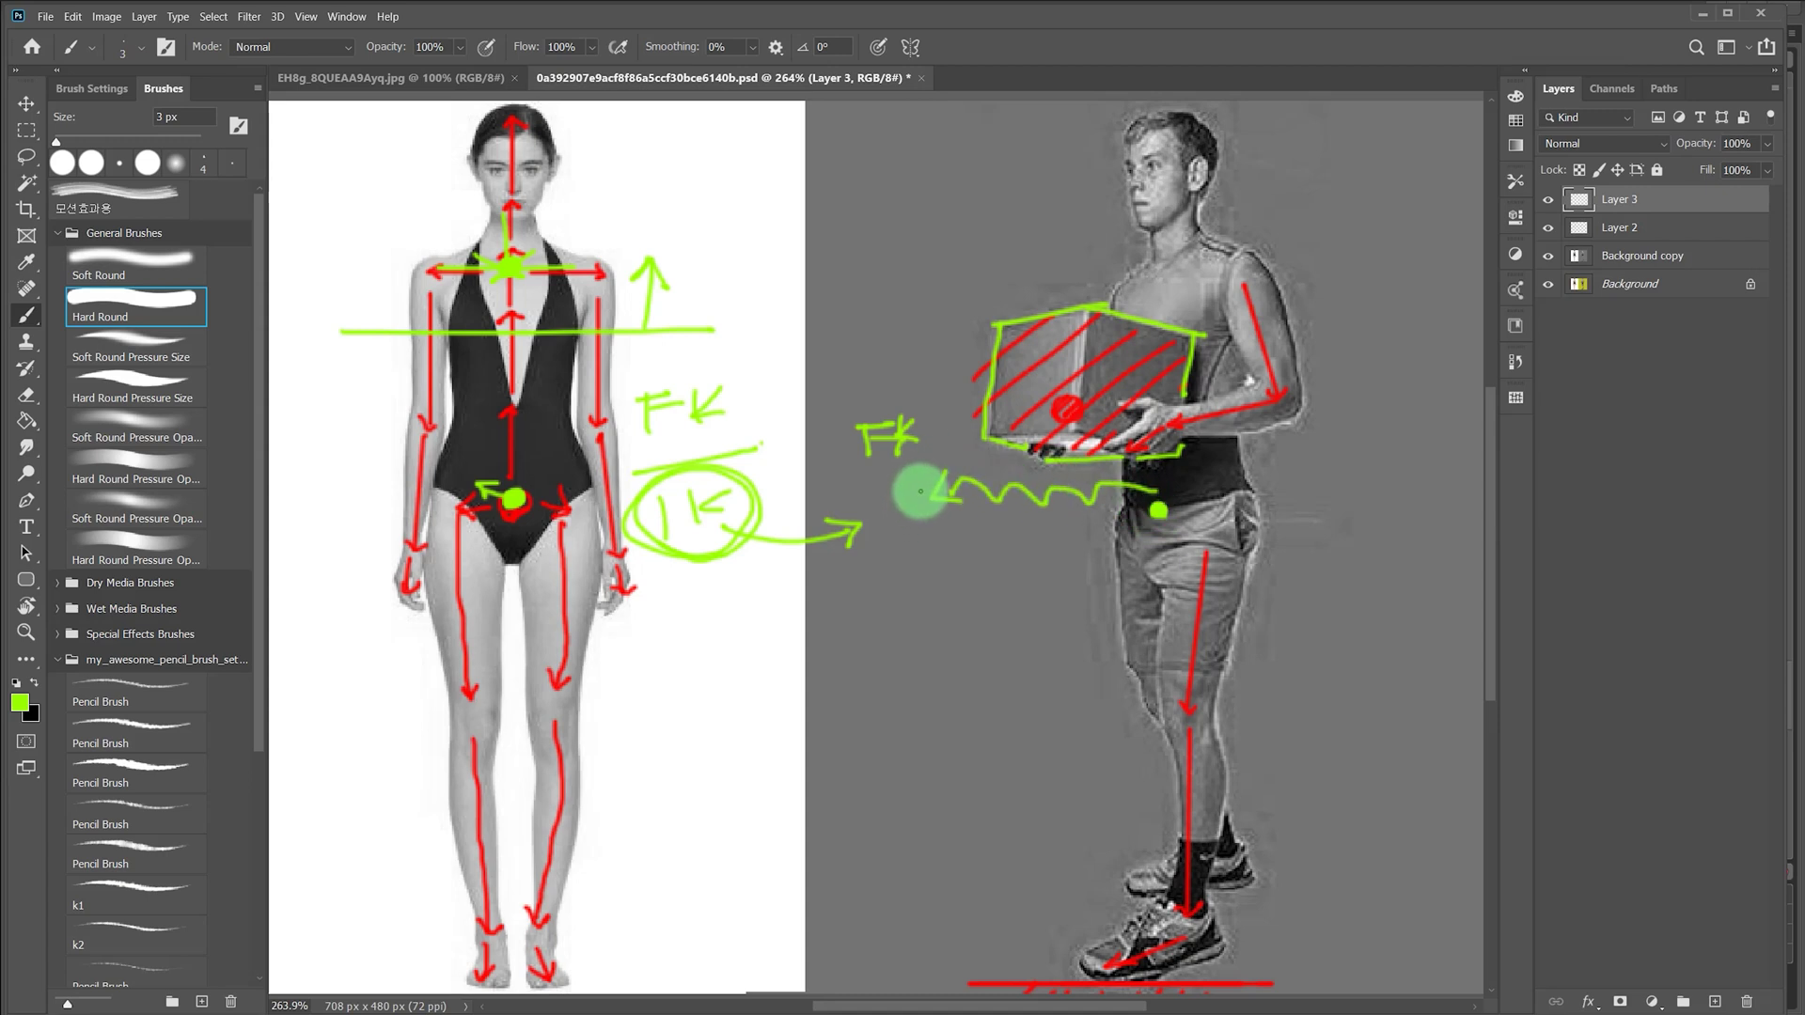
pyautogui.moveTo(921, 490); pyautogui.dragTo(919, 515)
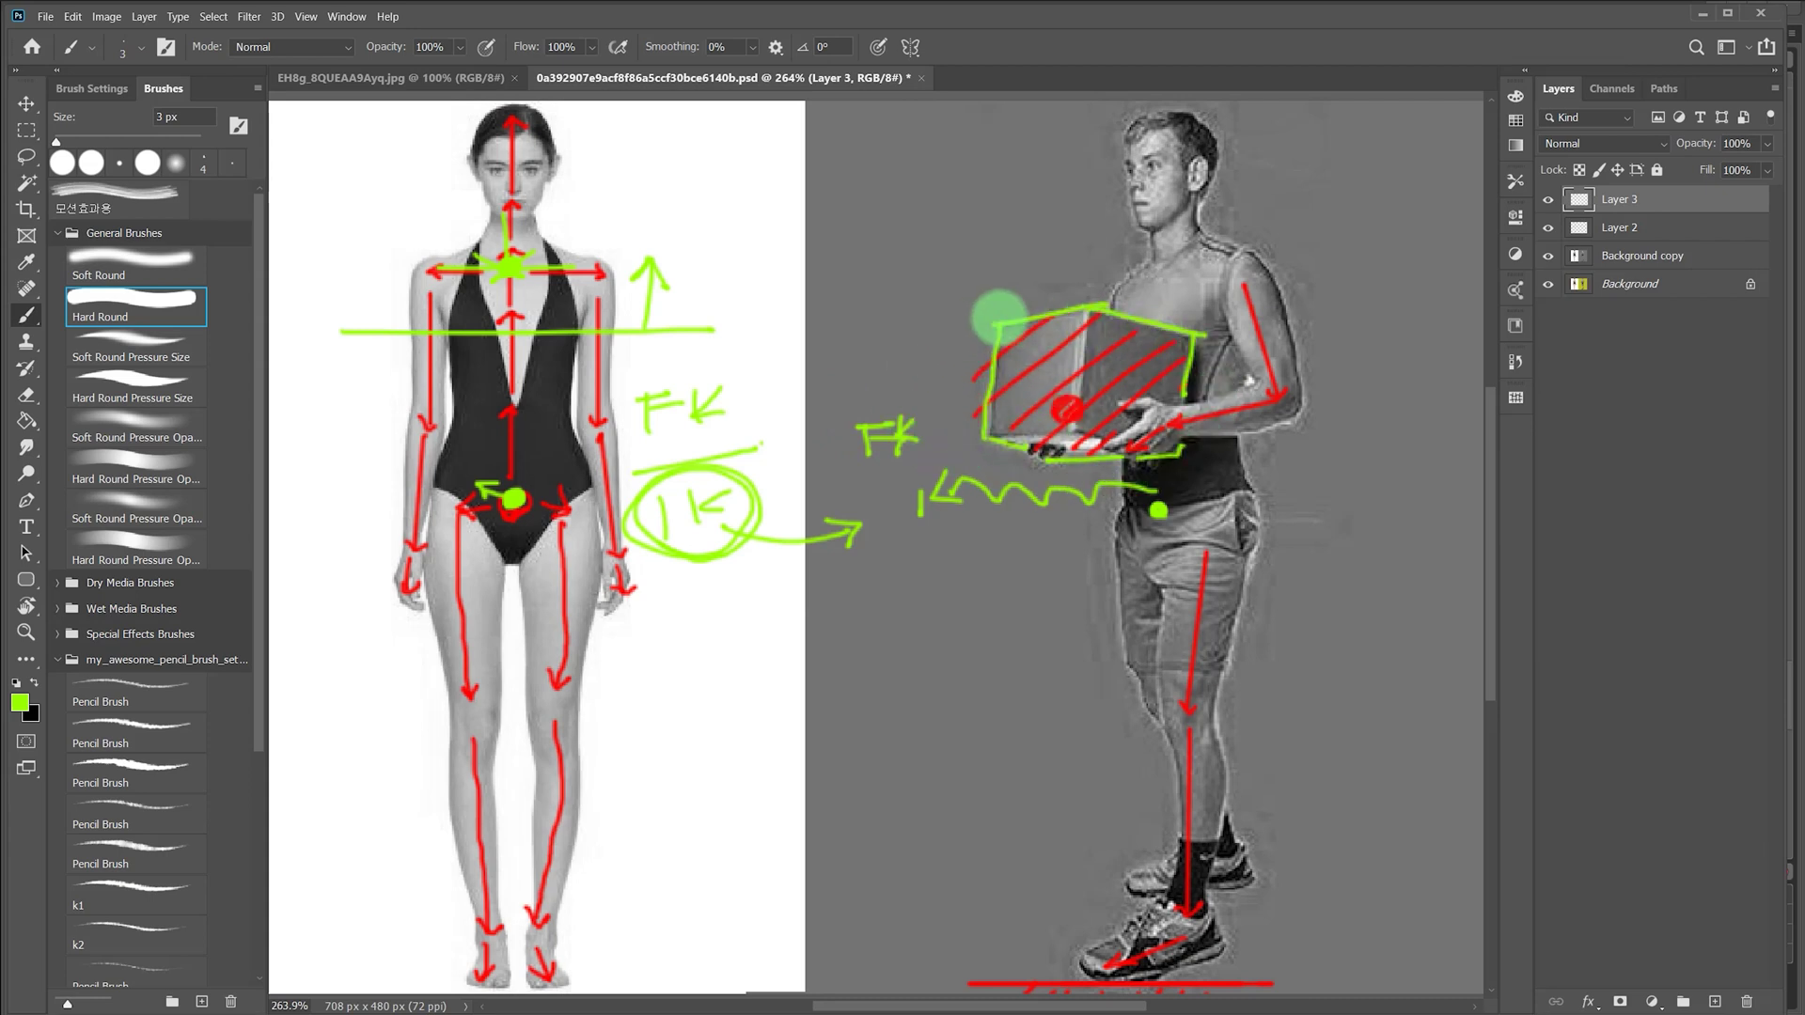
pyautogui.moveTo(987, 377)
pyautogui.mouseDown()
pyautogui.moveTo(894, 370)
pyautogui.moveTo(908, 389)
pyautogui.mouseUp()
pyautogui.click(1156, 508)
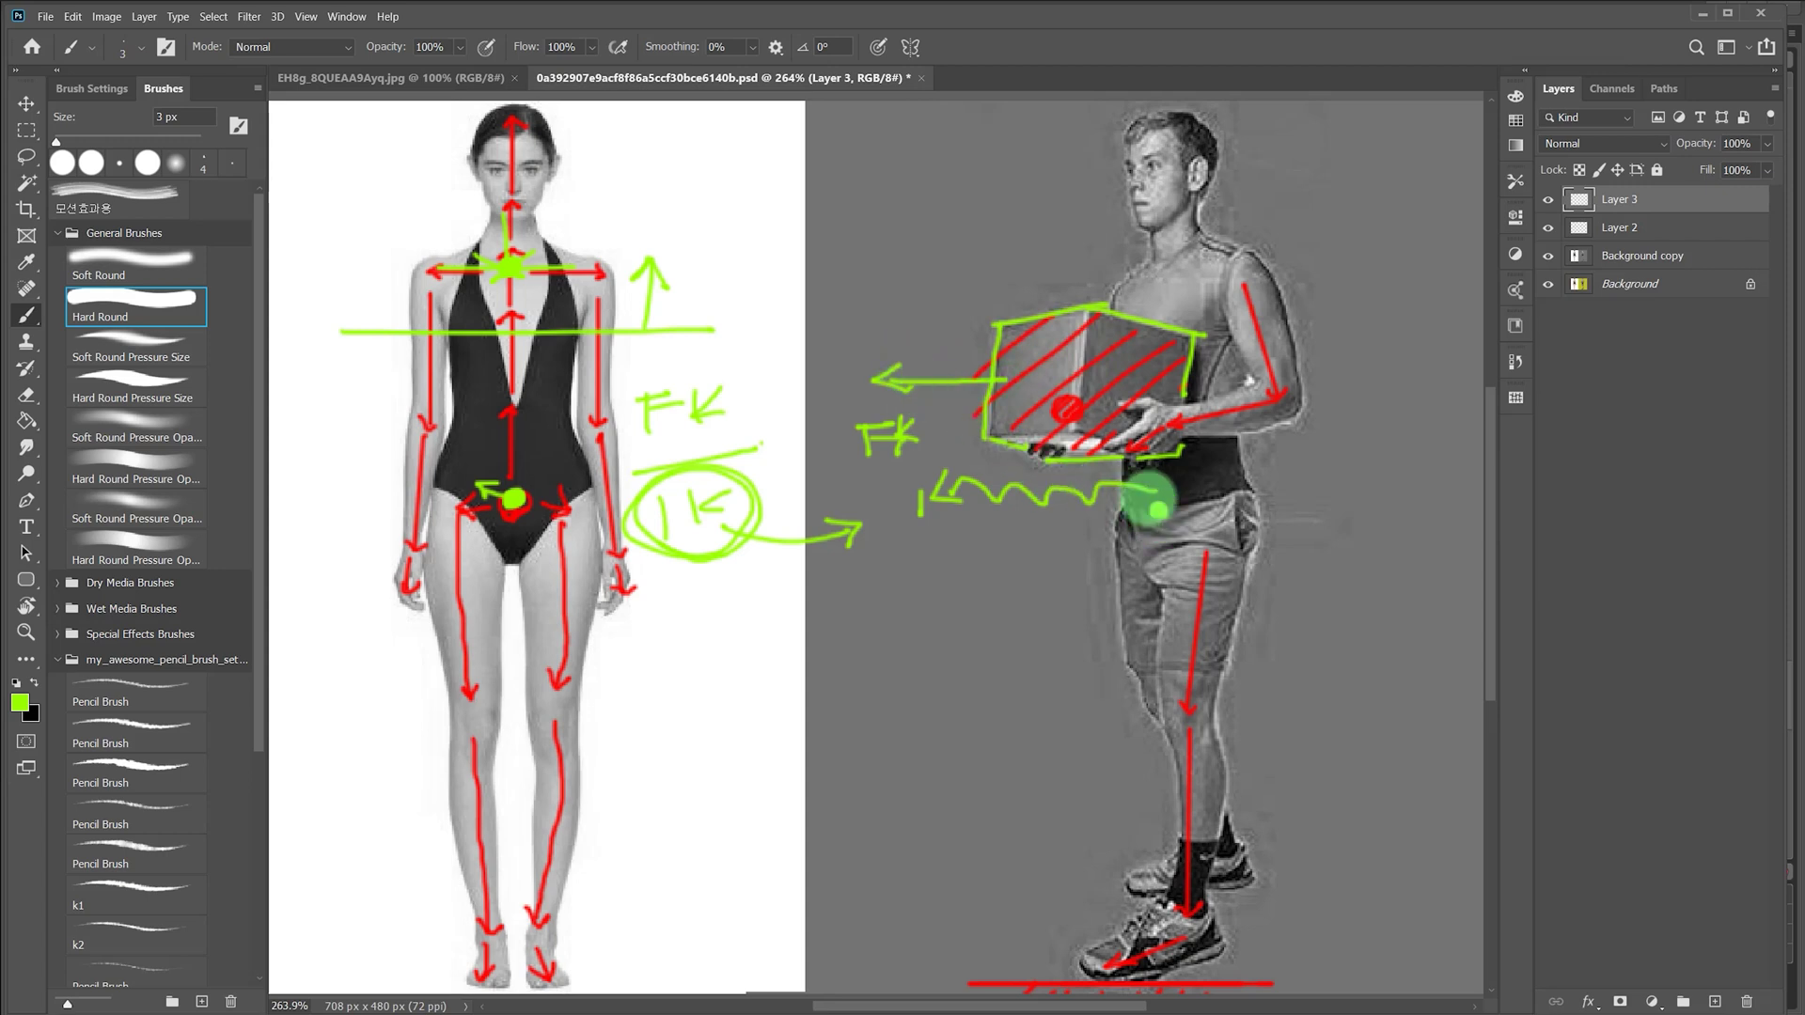
pyautogui.moveTo(964, 474)
pyautogui.mouseDown()
pyautogui.moveTo(911, 495)
pyautogui.moveTo(818, 491)
pyautogui.mouseUp()
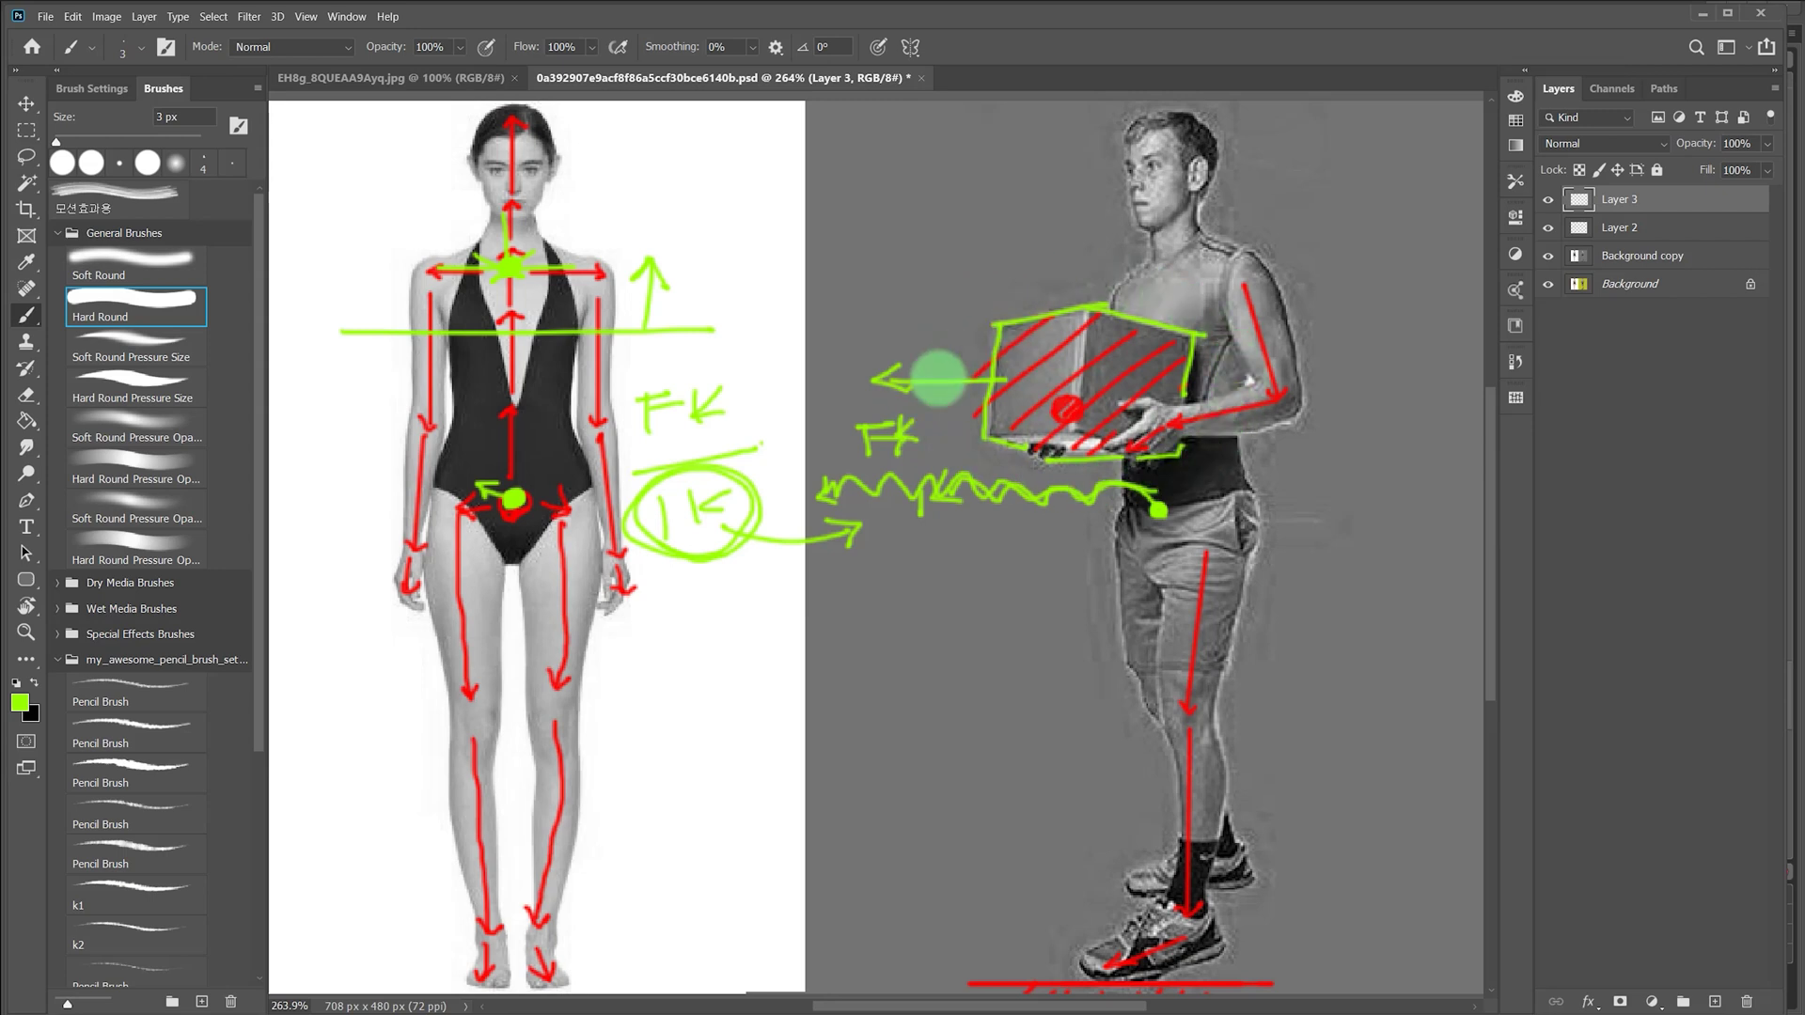
pyautogui.moveTo(991, 384)
pyautogui.mouseDown()
pyautogui.moveTo(871, 385)
pyautogui.moveTo(900, 353)
pyautogui.moveTo(865, 381)
pyautogui.moveTo(901, 406)
pyautogui.mouseUp()
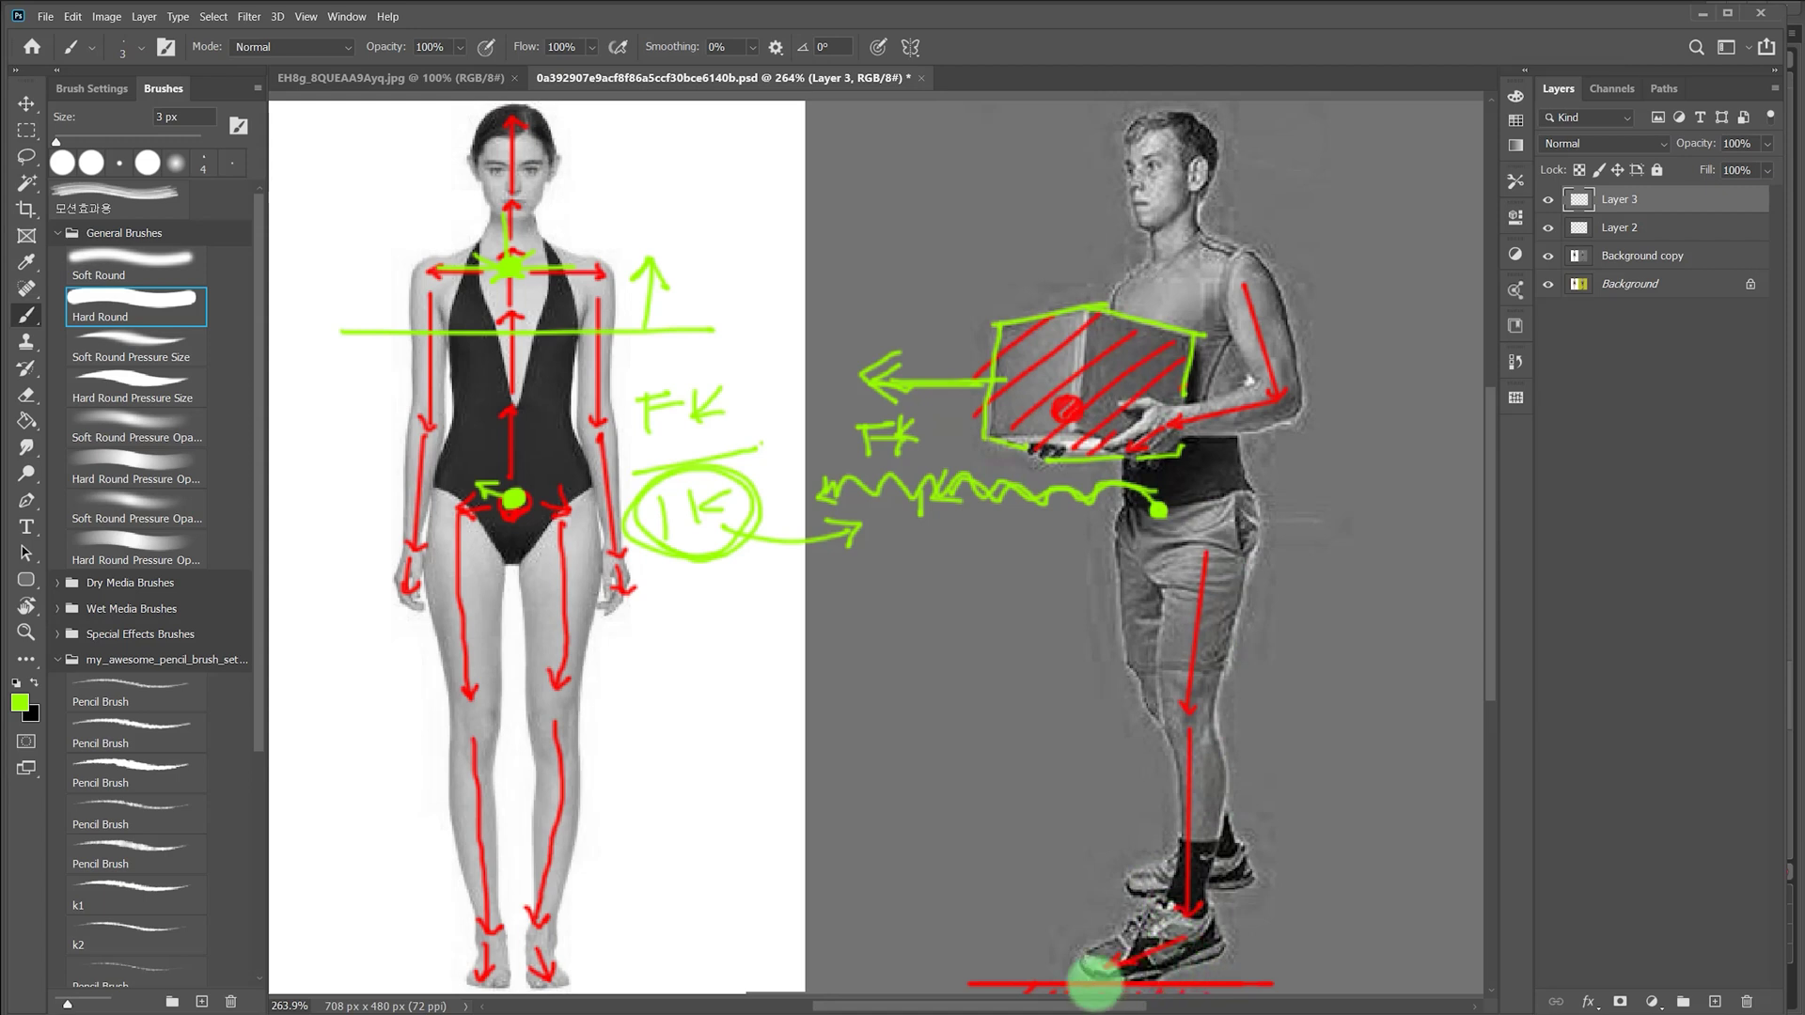
# - Draw green ground lines under both of the man's feet and arched arrows showing the front foot stepping forward
pyautogui.moveTo(974, 985); pyautogui.dragTo(1271, 983)
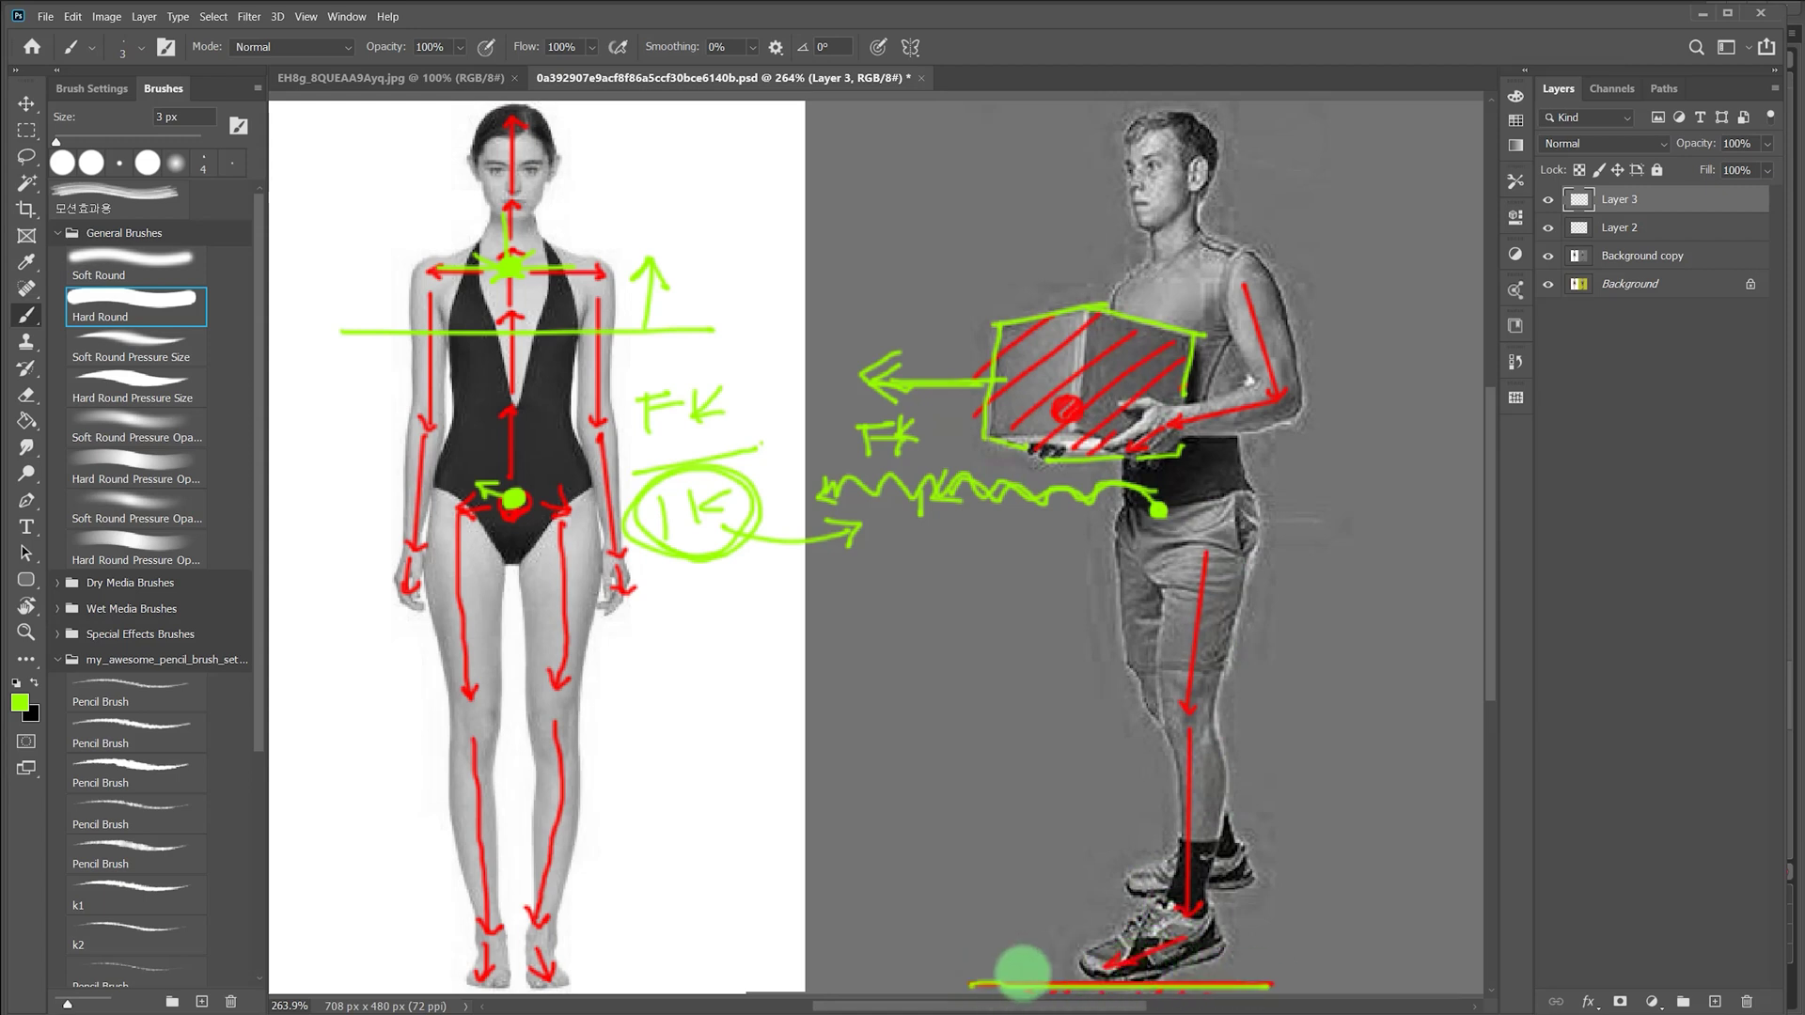
pyautogui.moveTo(1155, 974)
pyautogui.mouseDown()
pyautogui.moveTo(1018, 947)
pyautogui.moveTo(1005, 930)
pyautogui.moveTo(1042, 957)
pyautogui.mouseUp()
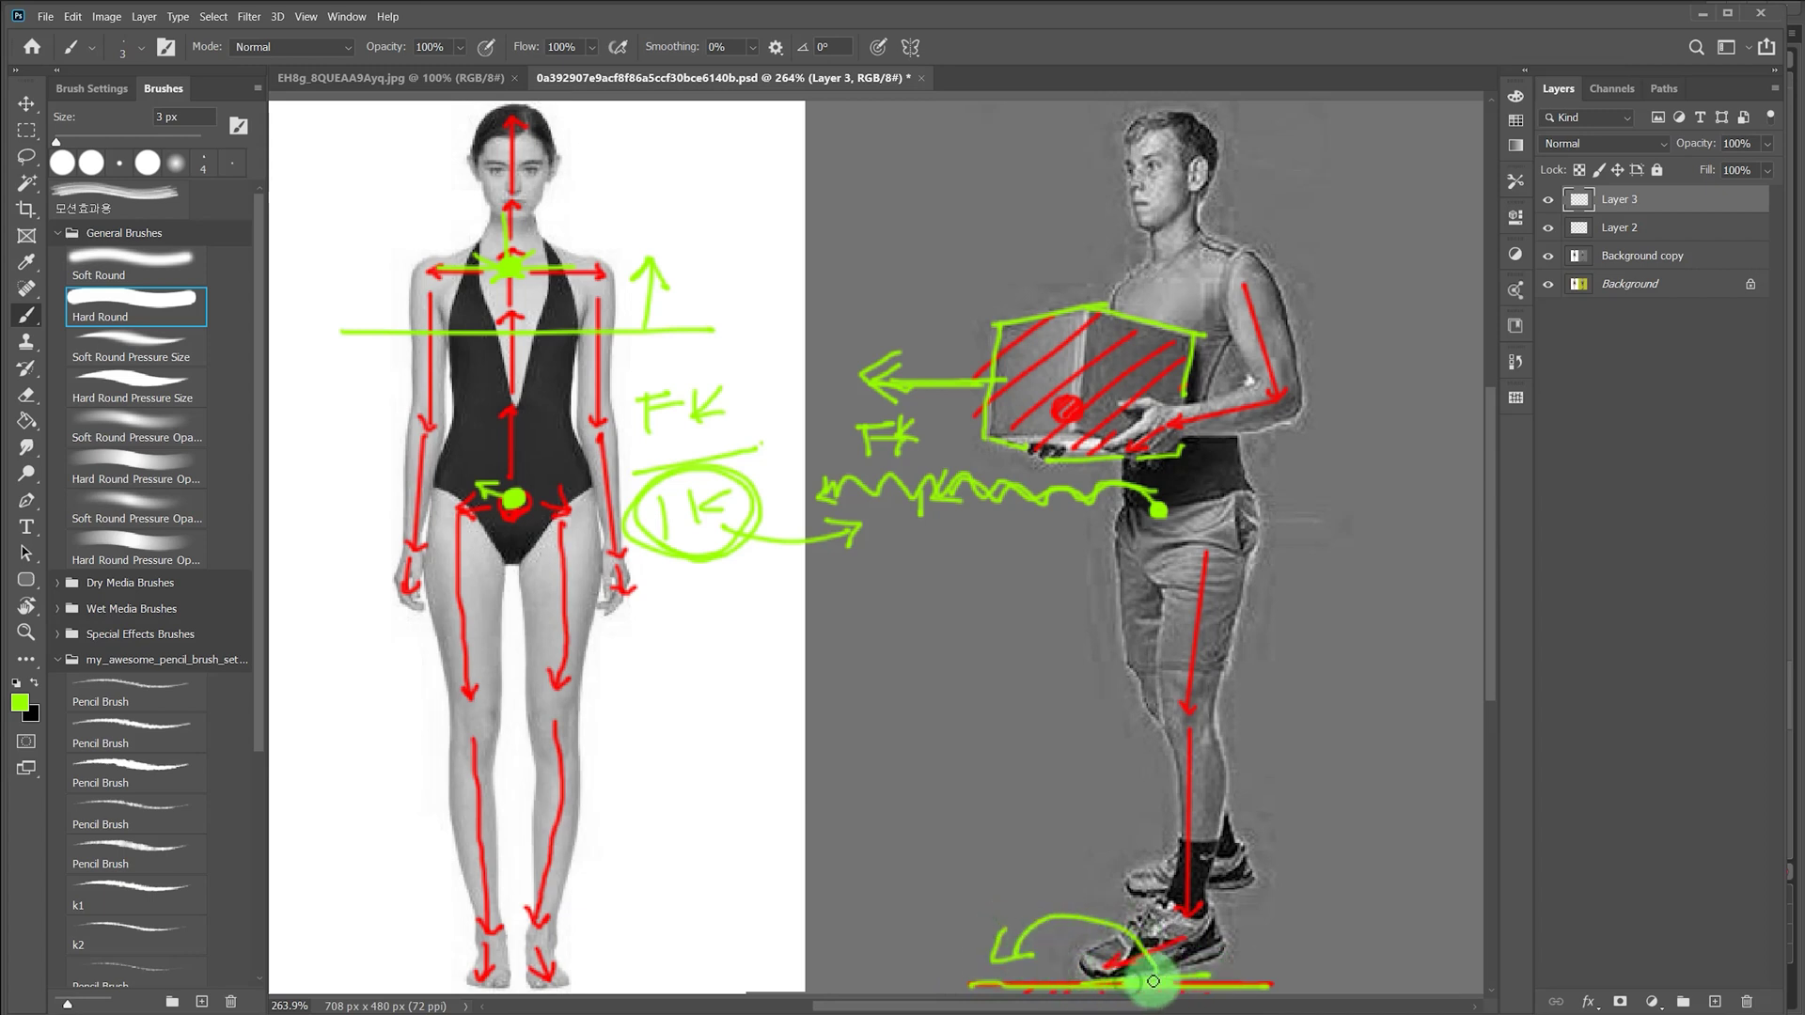
pyautogui.moveTo(1156, 981)
pyautogui.mouseDown()
pyautogui.moveTo(1058, 917)
pyautogui.moveTo(974, 985)
pyautogui.moveTo(1025, 988)
pyautogui.moveTo(938, 988)
pyautogui.moveTo(1000, 987)
pyautogui.mouseUp()
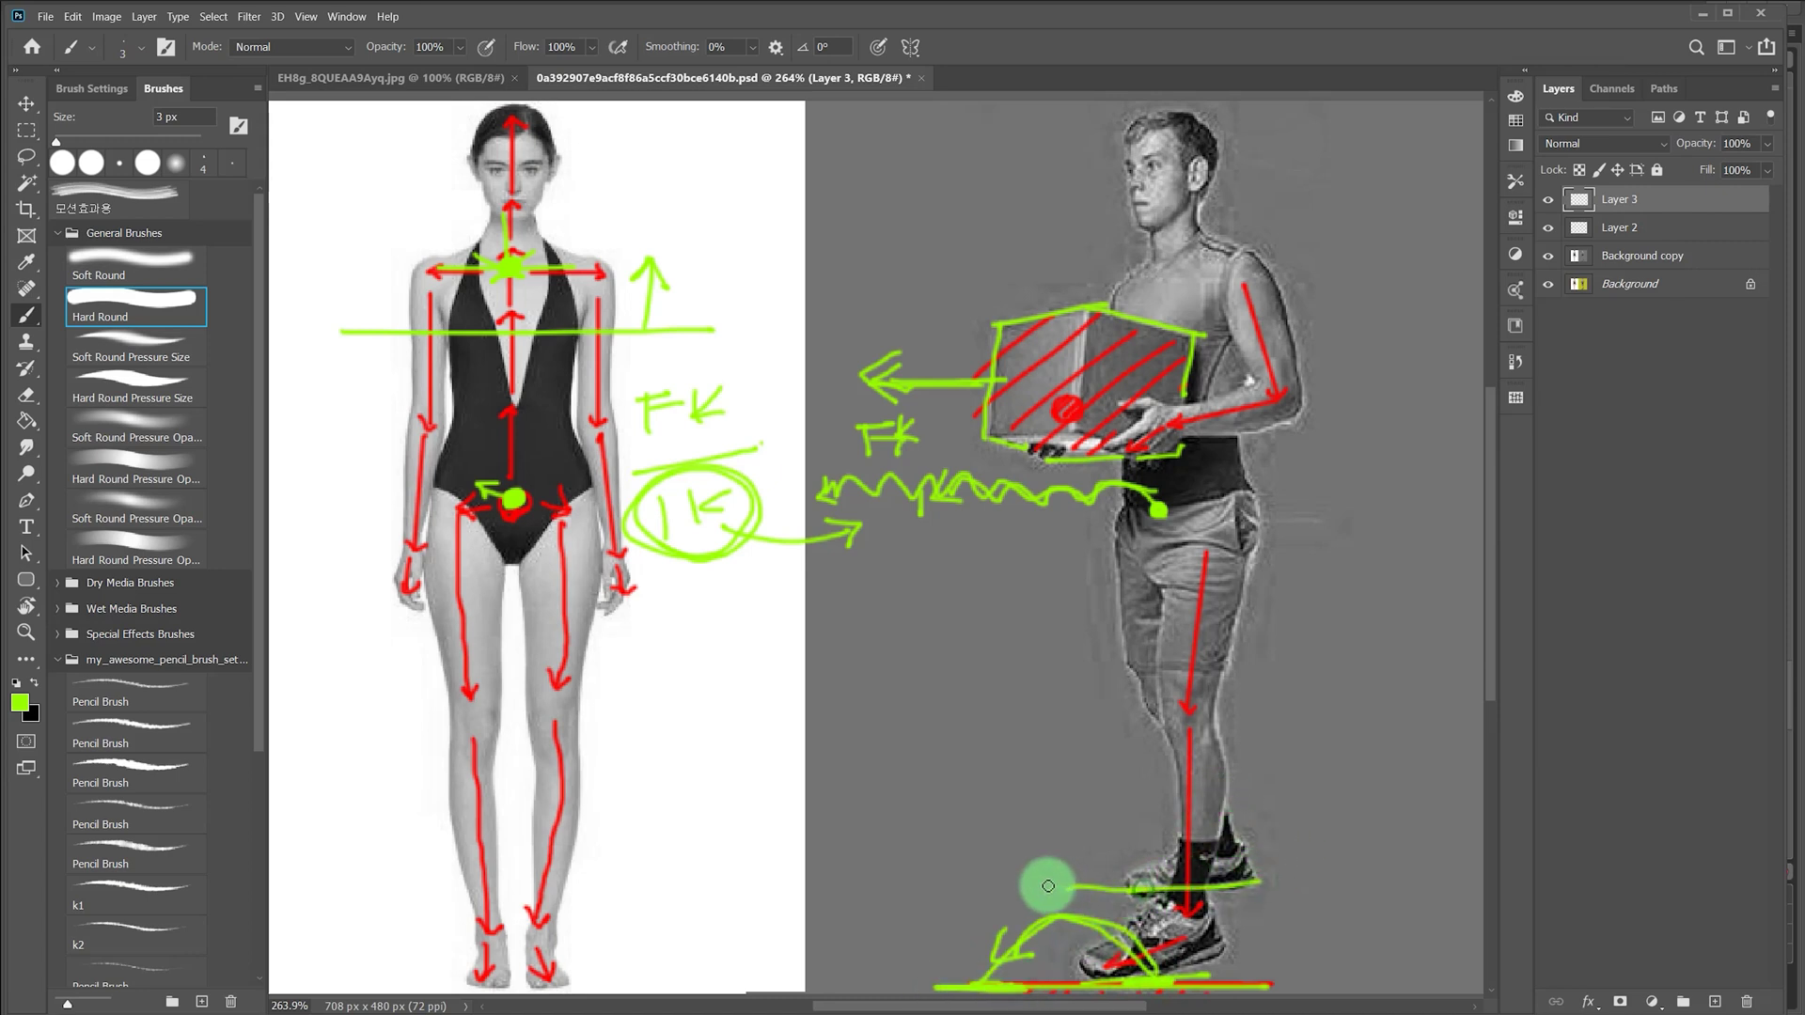
pyautogui.moveTo(1047, 888); pyautogui.dragTo(1372, 888)
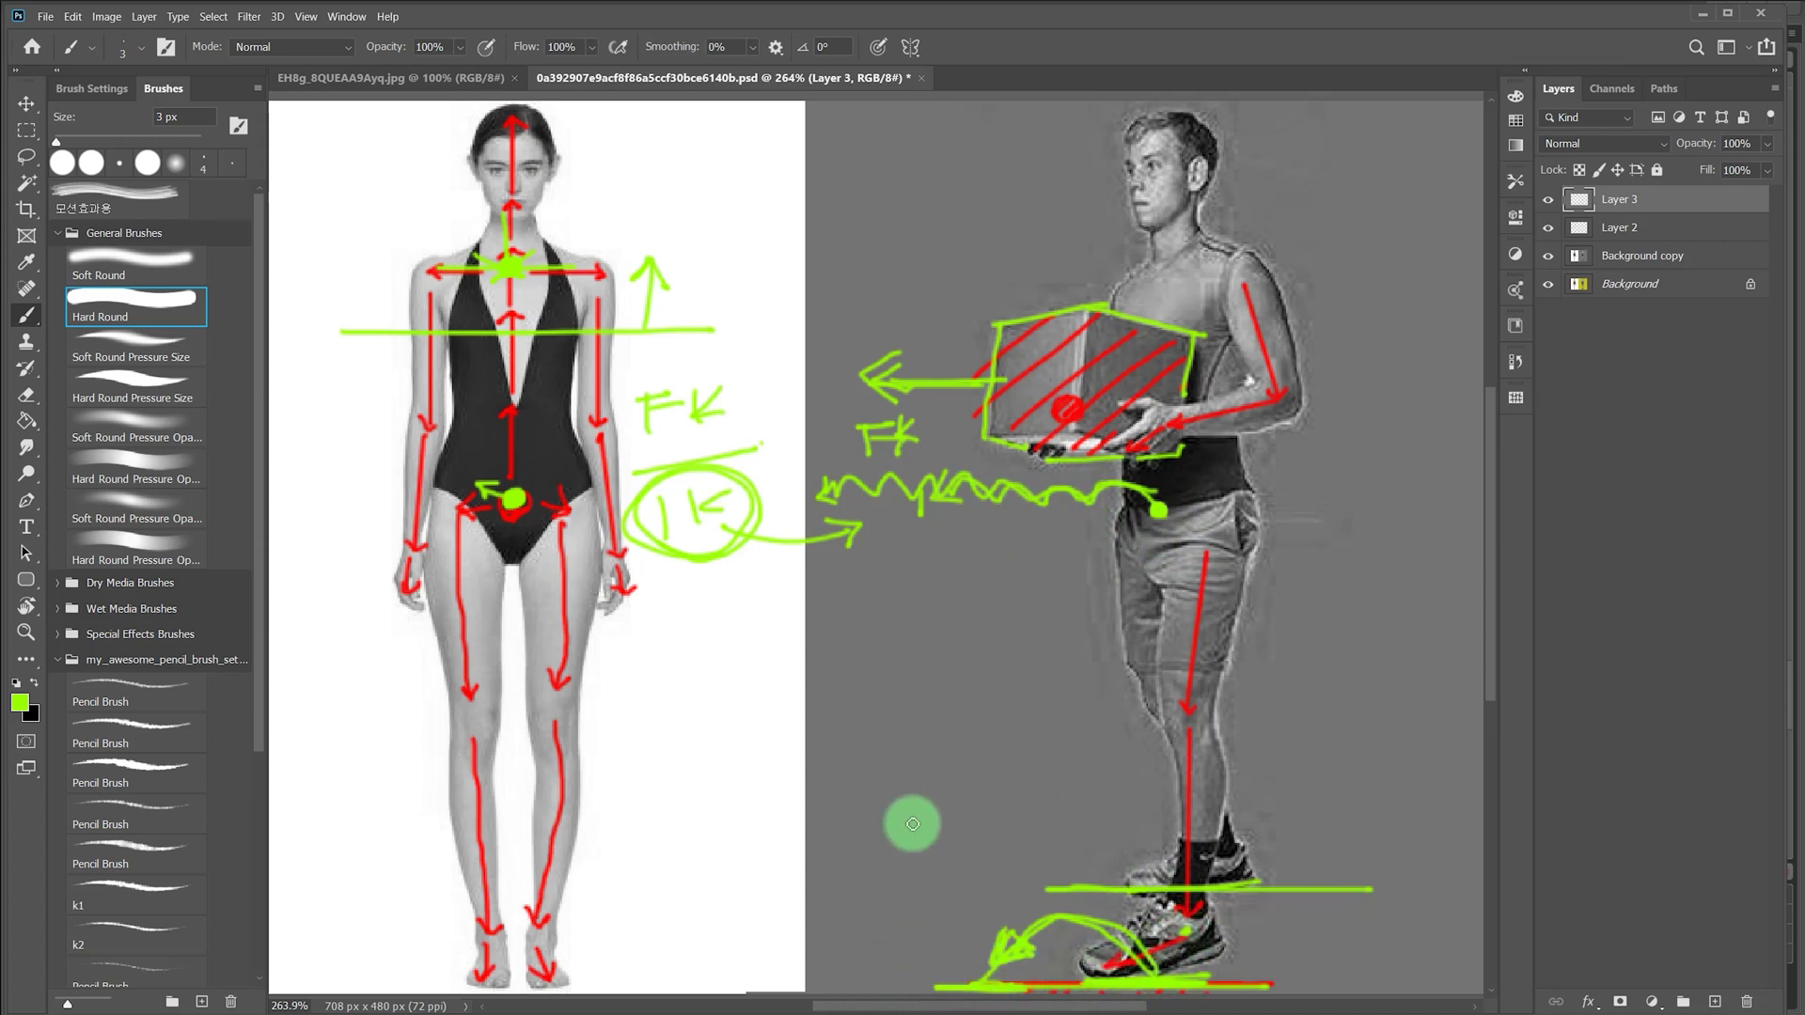
pyautogui.moveTo(981, 982)
pyautogui.mouseDown()
pyautogui.moveTo(951, 955)
pyautogui.moveTo(870, 951)
pyautogui.moveTo(859, 987)
pyautogui.moveTo(859, 961)
pyautogui.mouseUp()
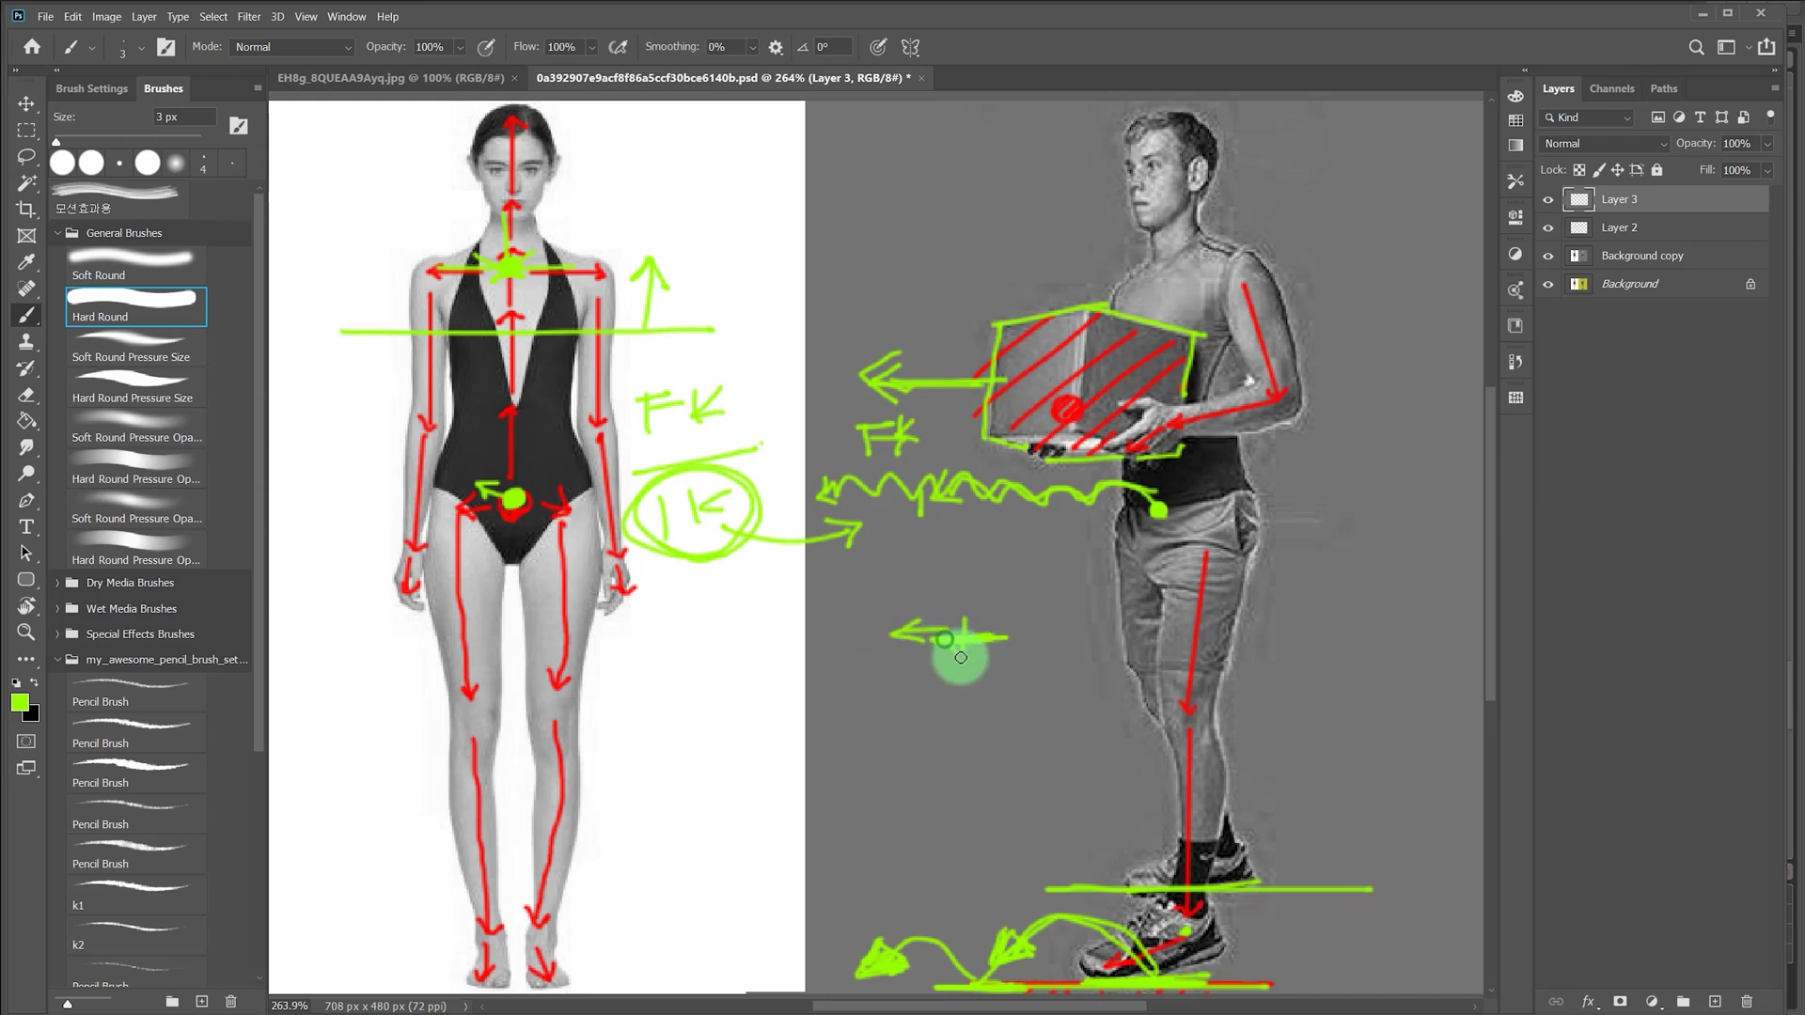
# - Underline, circle and hatch the small arrow sketch in front of the man's legs, and write a crossed-out, underlined IK above it
pyautogui.moveTo(972, 675)
pyautogui.mouseDown()
pyautogui.moveTo(933, 588)
pyautogui.moveTo(866, 665)
pyautogui.moveTo(1057, 660)
pyautogui.mouseUp()
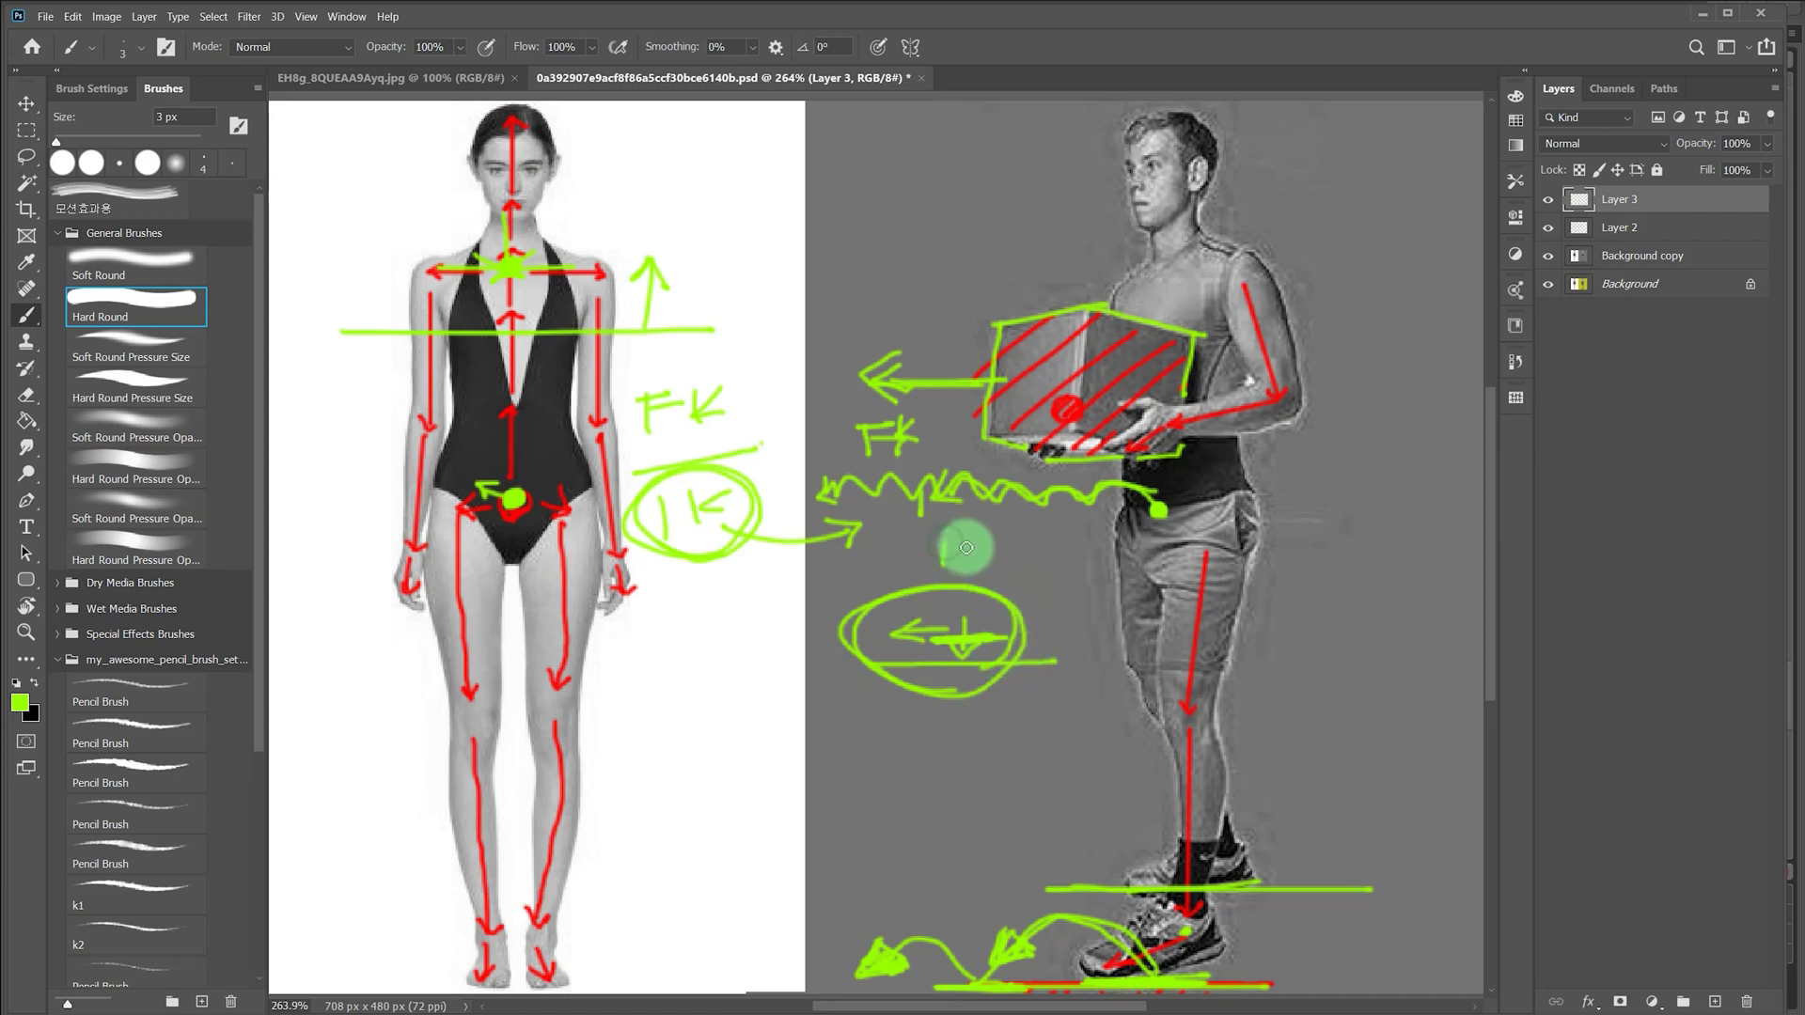
pyautogui.moveTo(910, 541)
pyautogui.mouseDown()
pyautogui.moveTo(948, 556)
pyautogui.moveTo(913, 572)
pyautogui.mouseUp()
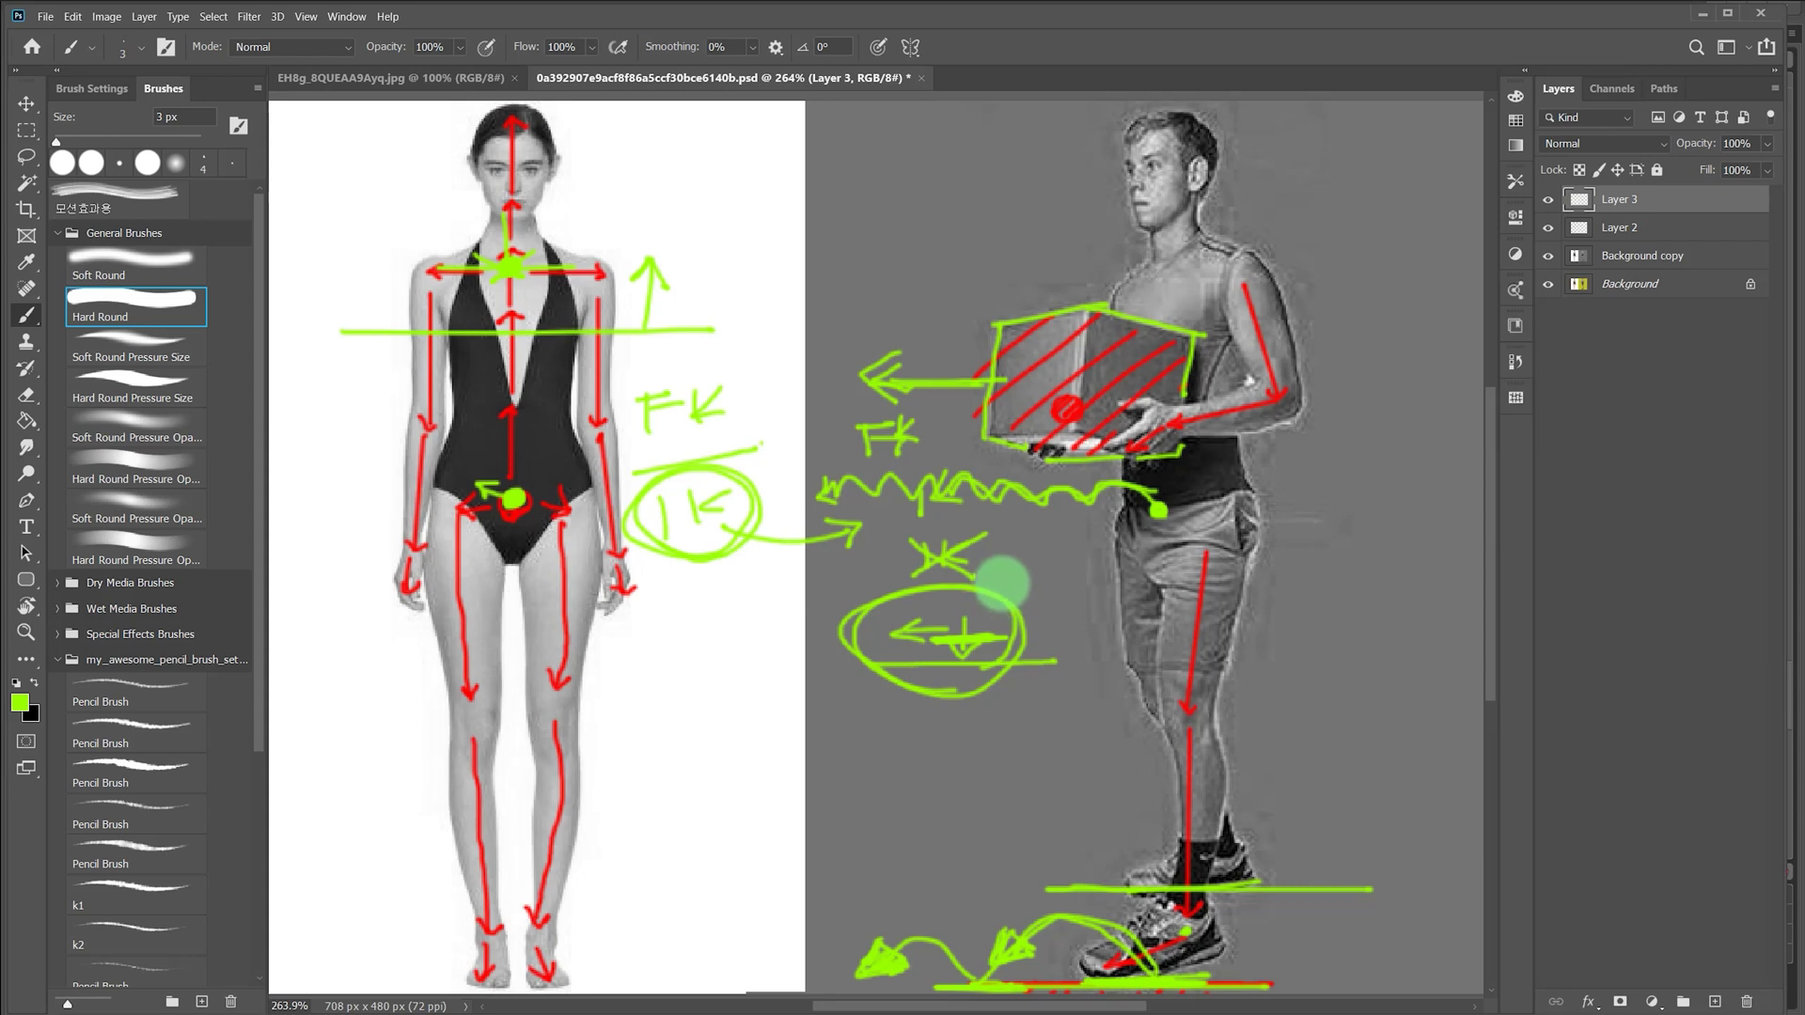
pyautogui.moveTo(890, 575); pyautogui.dragTo(987, 575)
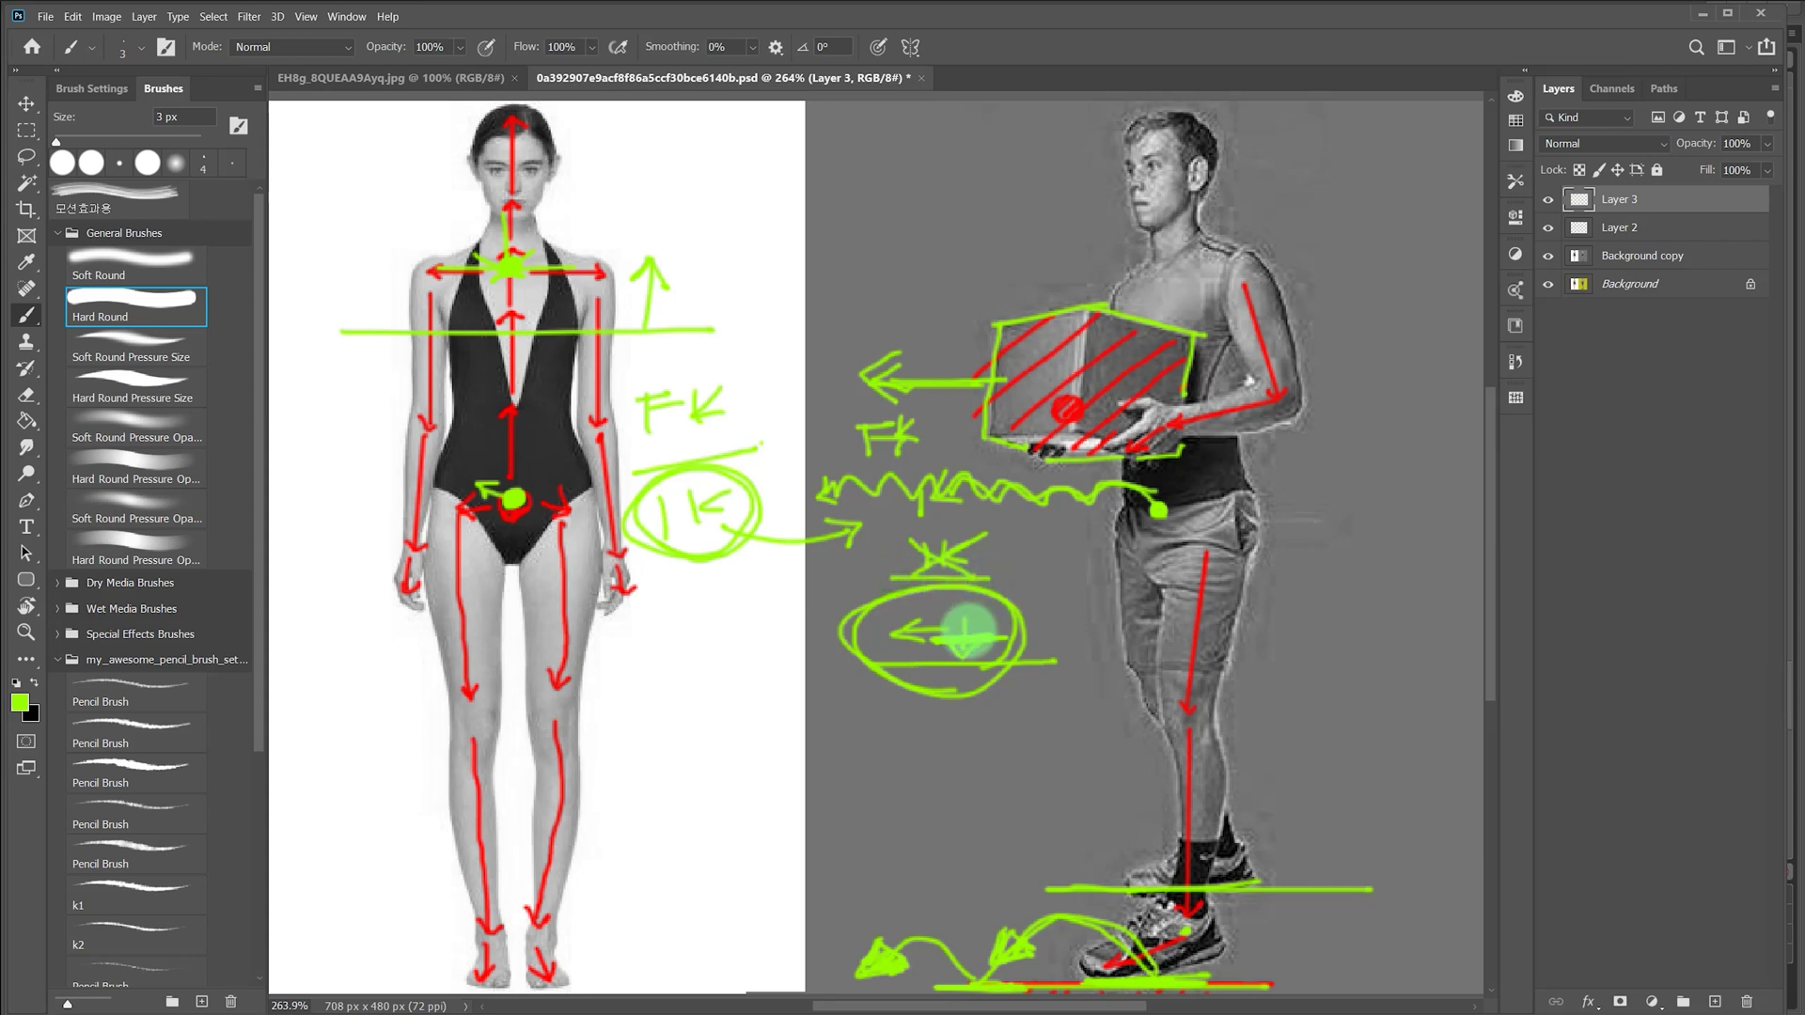
pyautogui.moveTo(875, 664)
pyautogui.mouseDown()
pyautogui.moveTo(1015, 661)
pyautogui.moveTo(830, 664)
pyautogui.moveTo(998, 665)
pyautogui.moveTo(903, 665)
pyautogui.moveTo(985, 668)
pyautogui.moveTo(960, 654)
pyautogui.moveTo(960, 672)
pyautogui.moveTo(924, 679)
pyautogui.moveTo(886, 618)
pyautogui.moveTo(859, 650)
pyautogui.moveTo(941, 603)
pyautogui.moveTo(963, 602)
pyautogui.moveTo(995, 652)
pyautogui.mouseUp()
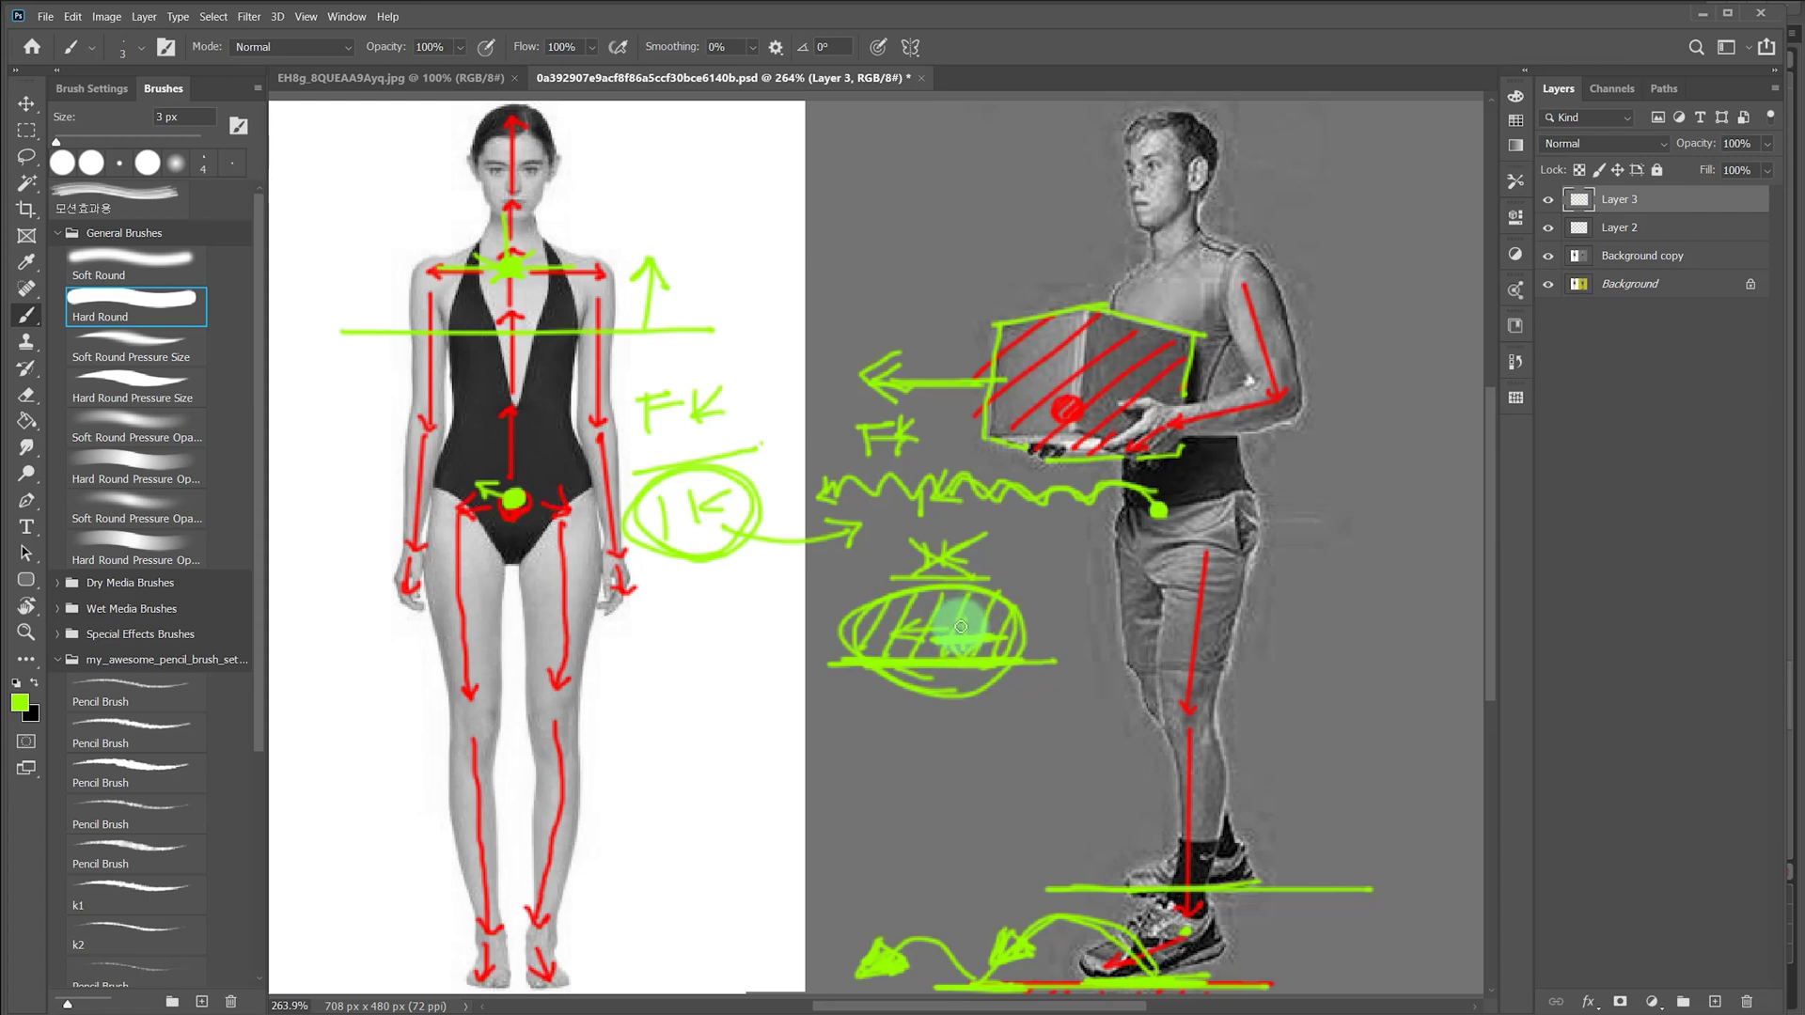
# - Circle the man's front foot and write circled IK labels around the arrow sketch, thickening the ring around the lower one
pyautogui.moveTo(1100, 954)
pyautogui.mouseDown()
pyautogui.moveTo(1112, 989)
pyautogui.moveTo(1076, 938)
pyautogui.moveTo(1148, 954)
pyautogui.mouseUp()
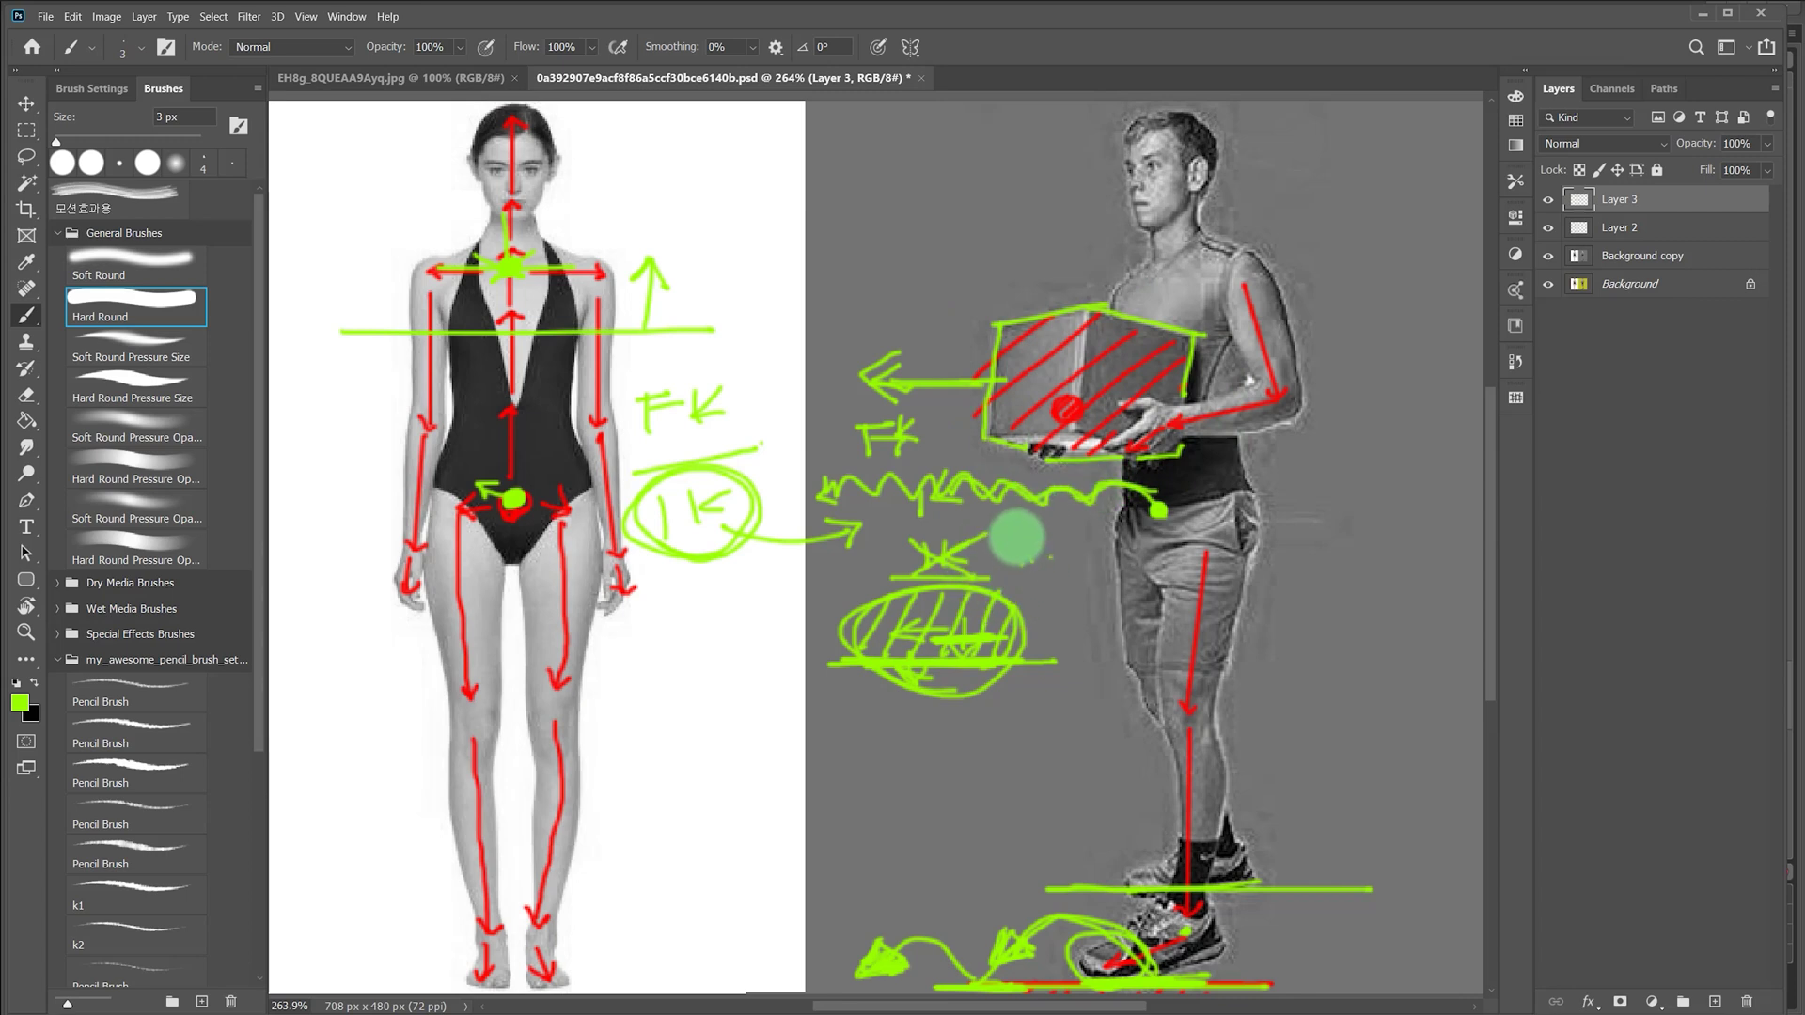
pyautogui.moveTo(1019, 533)
pyautogui.mouseDown()
pyautogui.moveTo(1066, 557)
pyautogui.moveTo(1058, 575)
pyautogui.moveTo(1015, 572)
pyautogui.moveTo(1041, 519)
pyautogui.moveTo(1082, 557)
pyautogui.moveTo(1034, 585)
pyautogui.mouseUp()
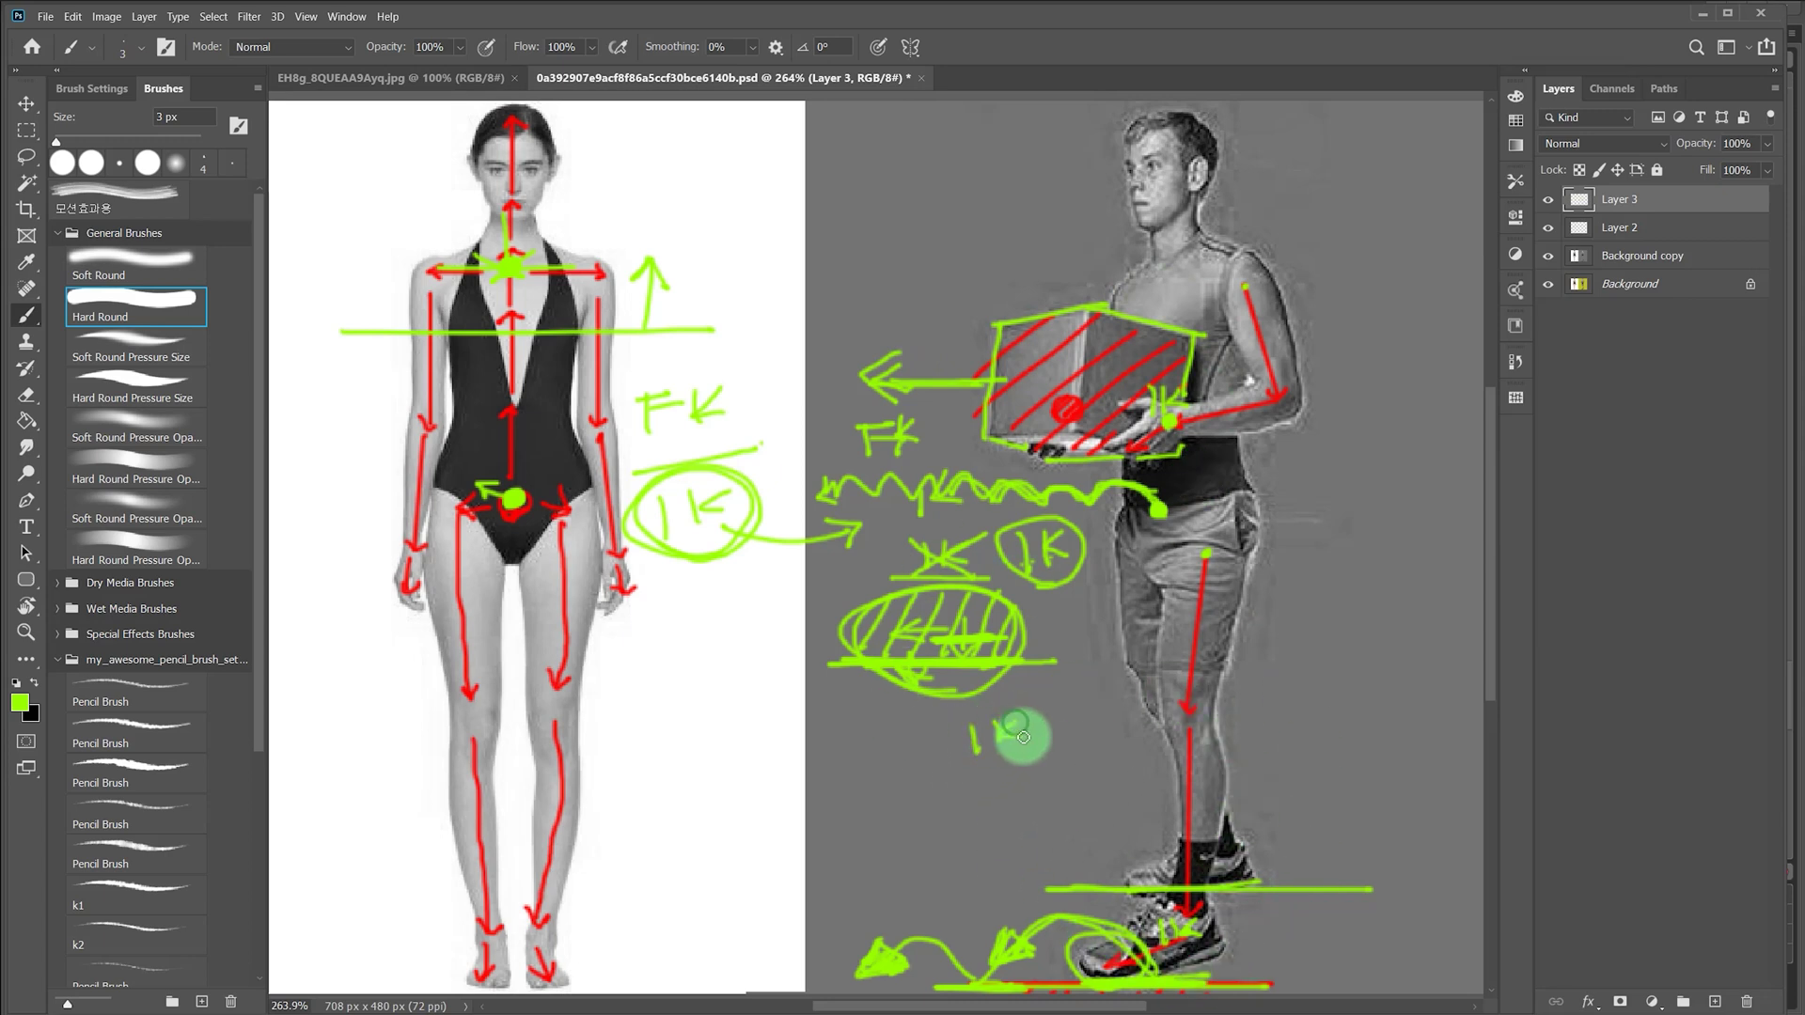
pyautogui.moveTo(964, 760)
pyautogui.mouseDown()
pyautogui.moveTo(958, 714)
pyautogui.moveTo(1032, 704)
pyautogui.moveTo(1044, 749)
pyautogui.moveTo(976, 773)
pyautogui.moveTo(958, 707)
pyautogui.moveTo(1040, 713)
pyautogui.moveTo(1034, 759)
pyautogui.moveTo(964, 764)
pyautogui.moveTo(970, 707)
pyautogui.moveTo(1043, 712)
pyautogui.moveTo(1014, 770)
pyautogui.moveTo(936, 735)
pyautogui.moveTo(1026, 703)
pyautogui.moveTo(1034, 754)
pyautogui.moveTo(974, 772)
pyautogui.moveTo(959, 714)
pyautogui.moveTo(1040, 707)
pyautogui.moveTo(1030, 767)
pyautogui.moveTo(952, 733)
pyautogui.moveTo(1053, 715)
pyautogui.mouseUp()
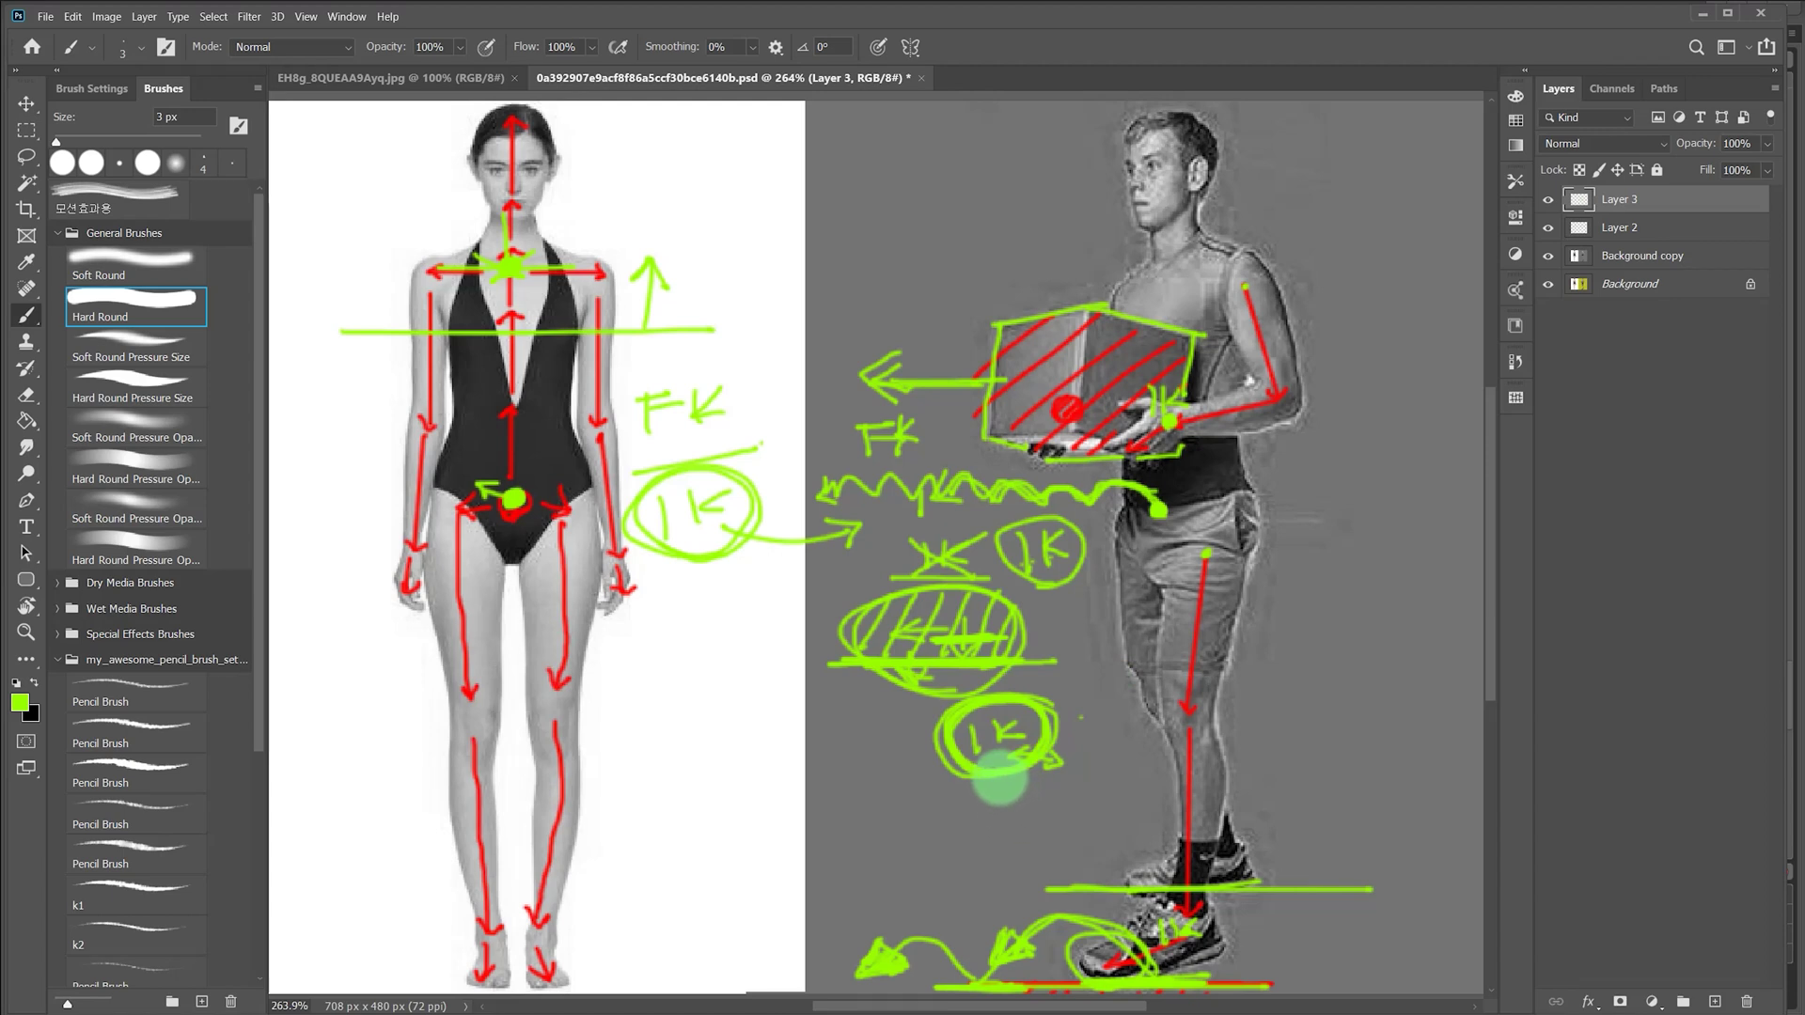
pyautogui.moveTo(982, 779)
pyautogui.mouseDown()
pyautogui.moveTo(963, 722)
pyautogui.moveTo(1045, 712)
pyautogui.moveTo(1048, 764)
pyautogui.moveTo(942, 758)
pyautogui.moveTo(1001, 706)
pyautogui.moveTo(1054, 743)
pyautogui.moveTo(968, 782)
pyautogui.moveTo(995, 699)
pyautogui.mouseUp()
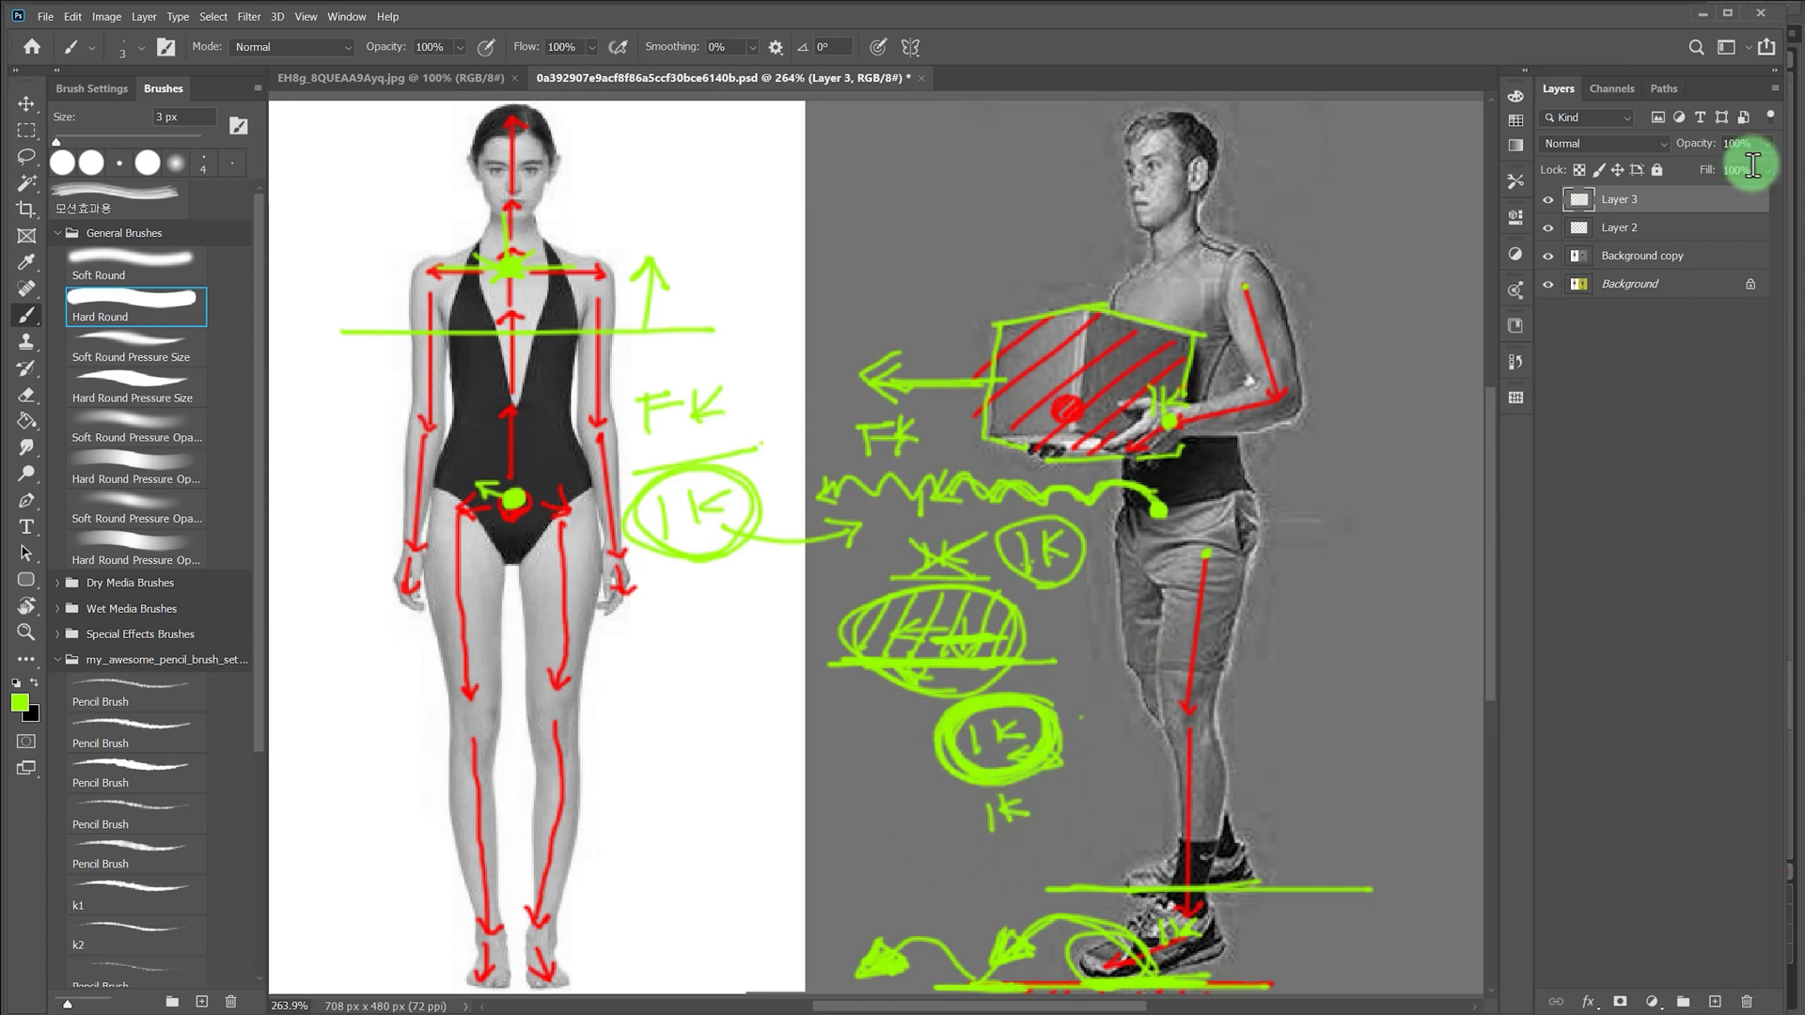
# - Switch back to Spine and create a bone about 155 units long above the basic IK examples, parented to 01_IK_basic1
pyautogui.click(1702, 13)
pyautogui.scroll(2, 527, 651)
pyautogui.moveTo(656, 471); pyautogui.dragTo(769, 564)
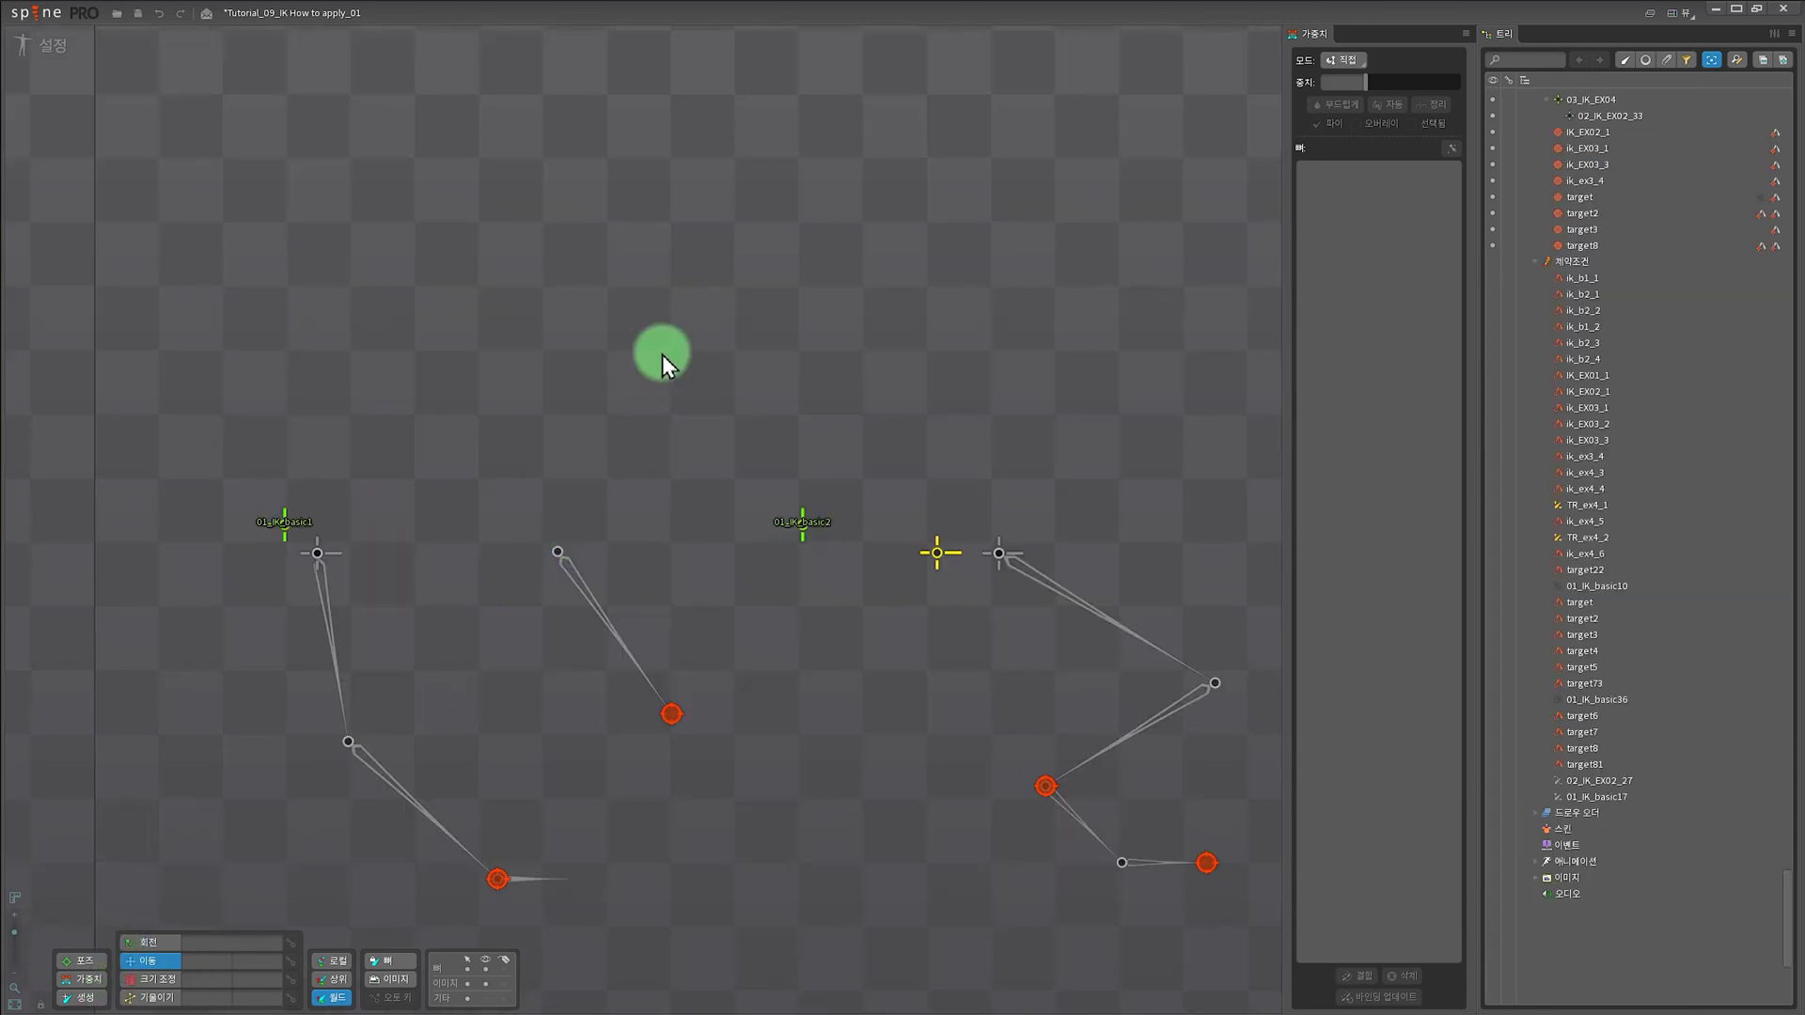
pyautogui.press('b')
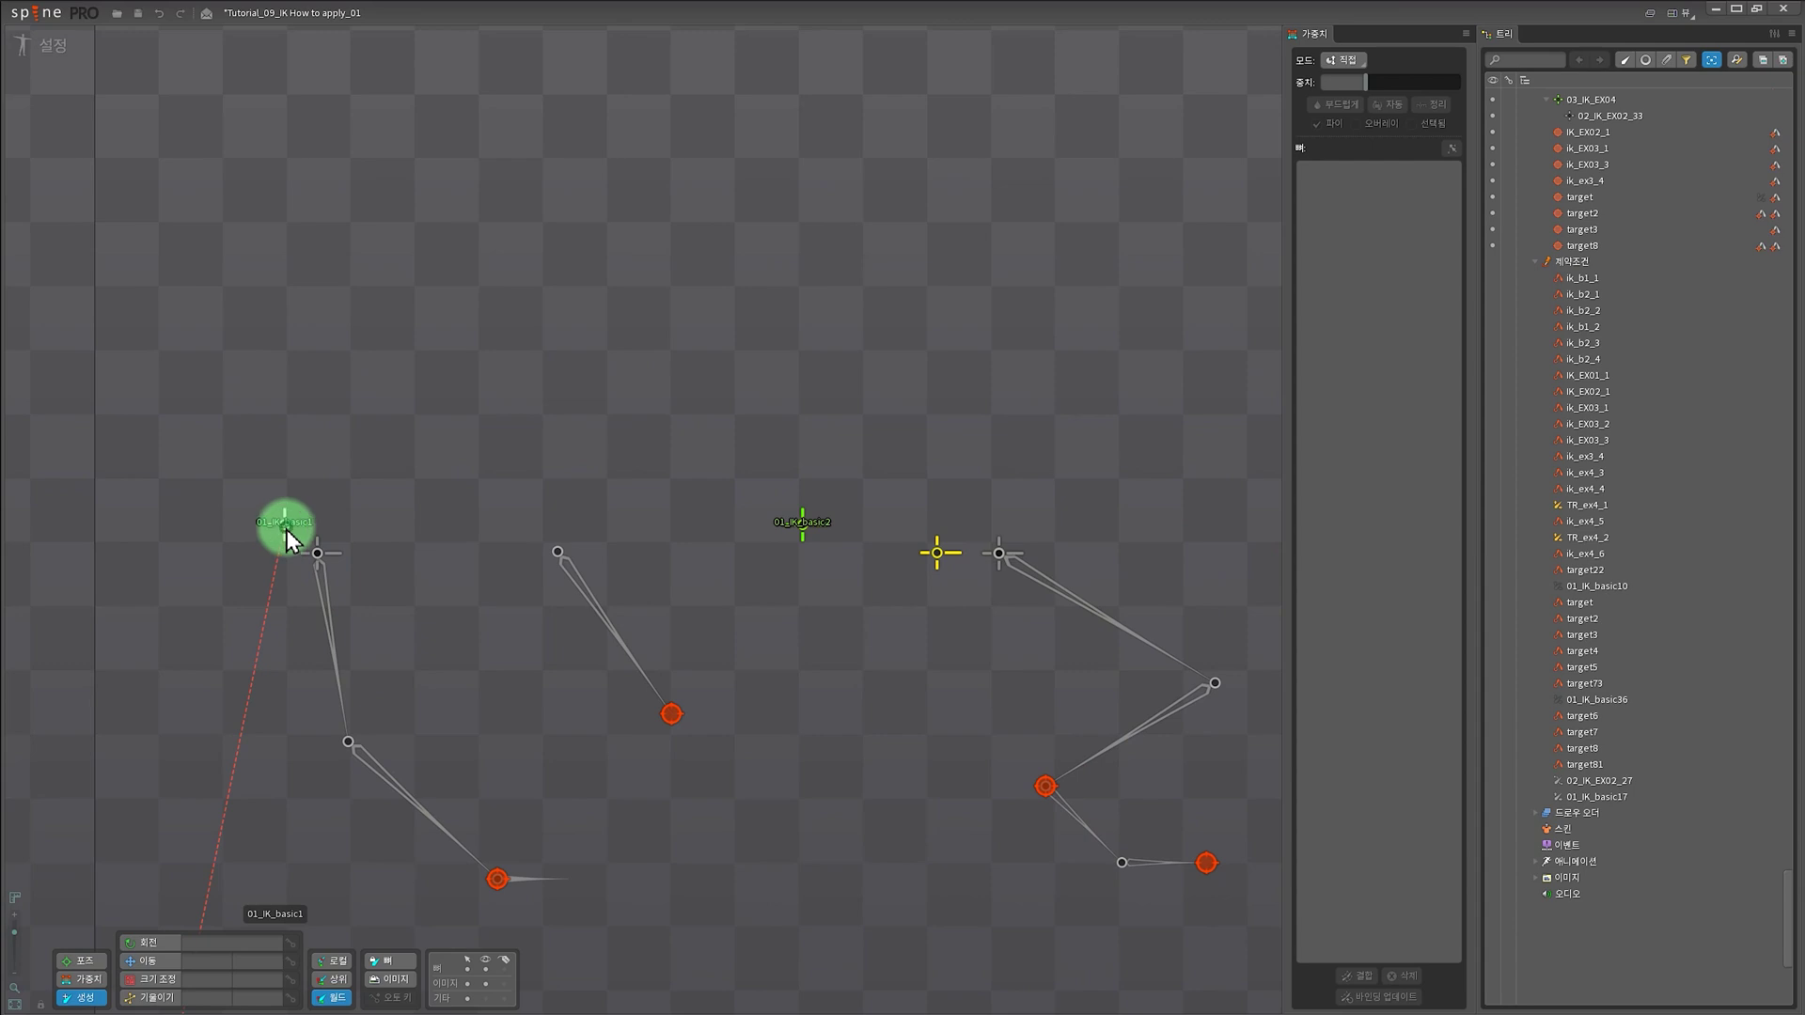
pyautogui.click(286, 541)
pyautogui.moveTo(525, 207); pyautogui.dragTo(621, 390)
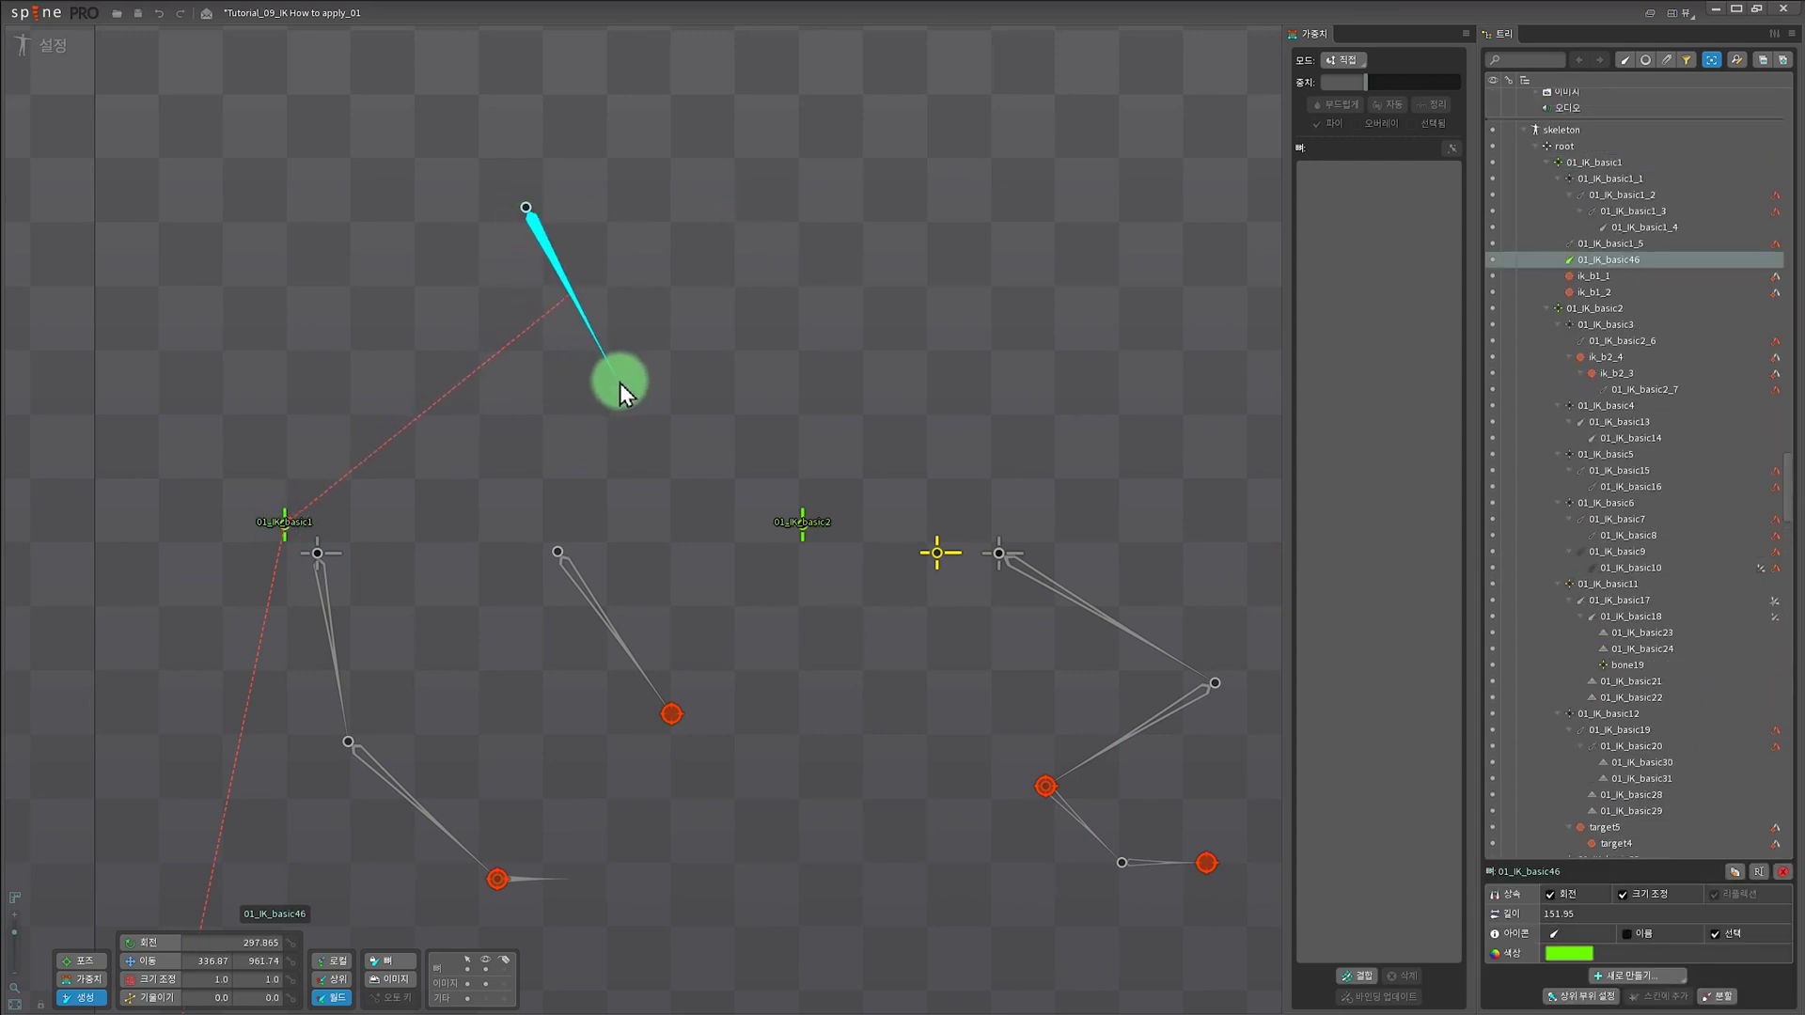
pyautogui.press('v')
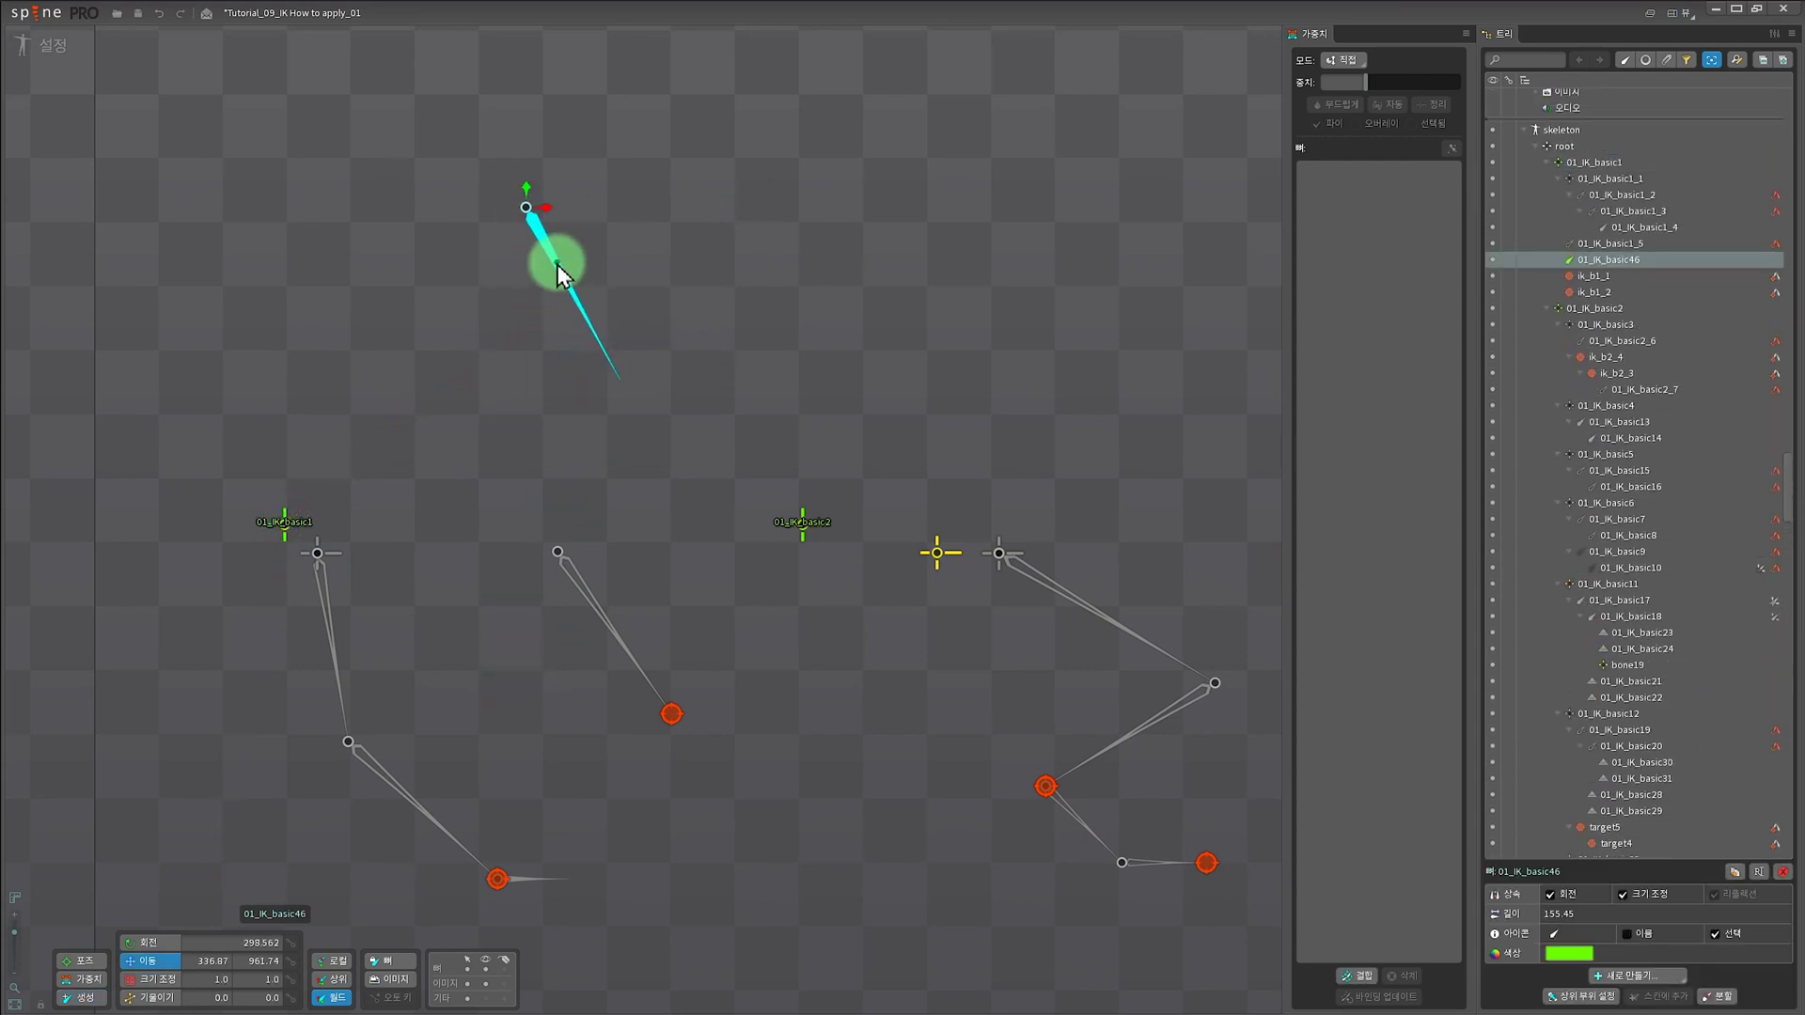
# - Try adding an IK constraint to bone 01_IK_basic46 with a new target at the bone's tip
pyautogui.click(1631, 979)
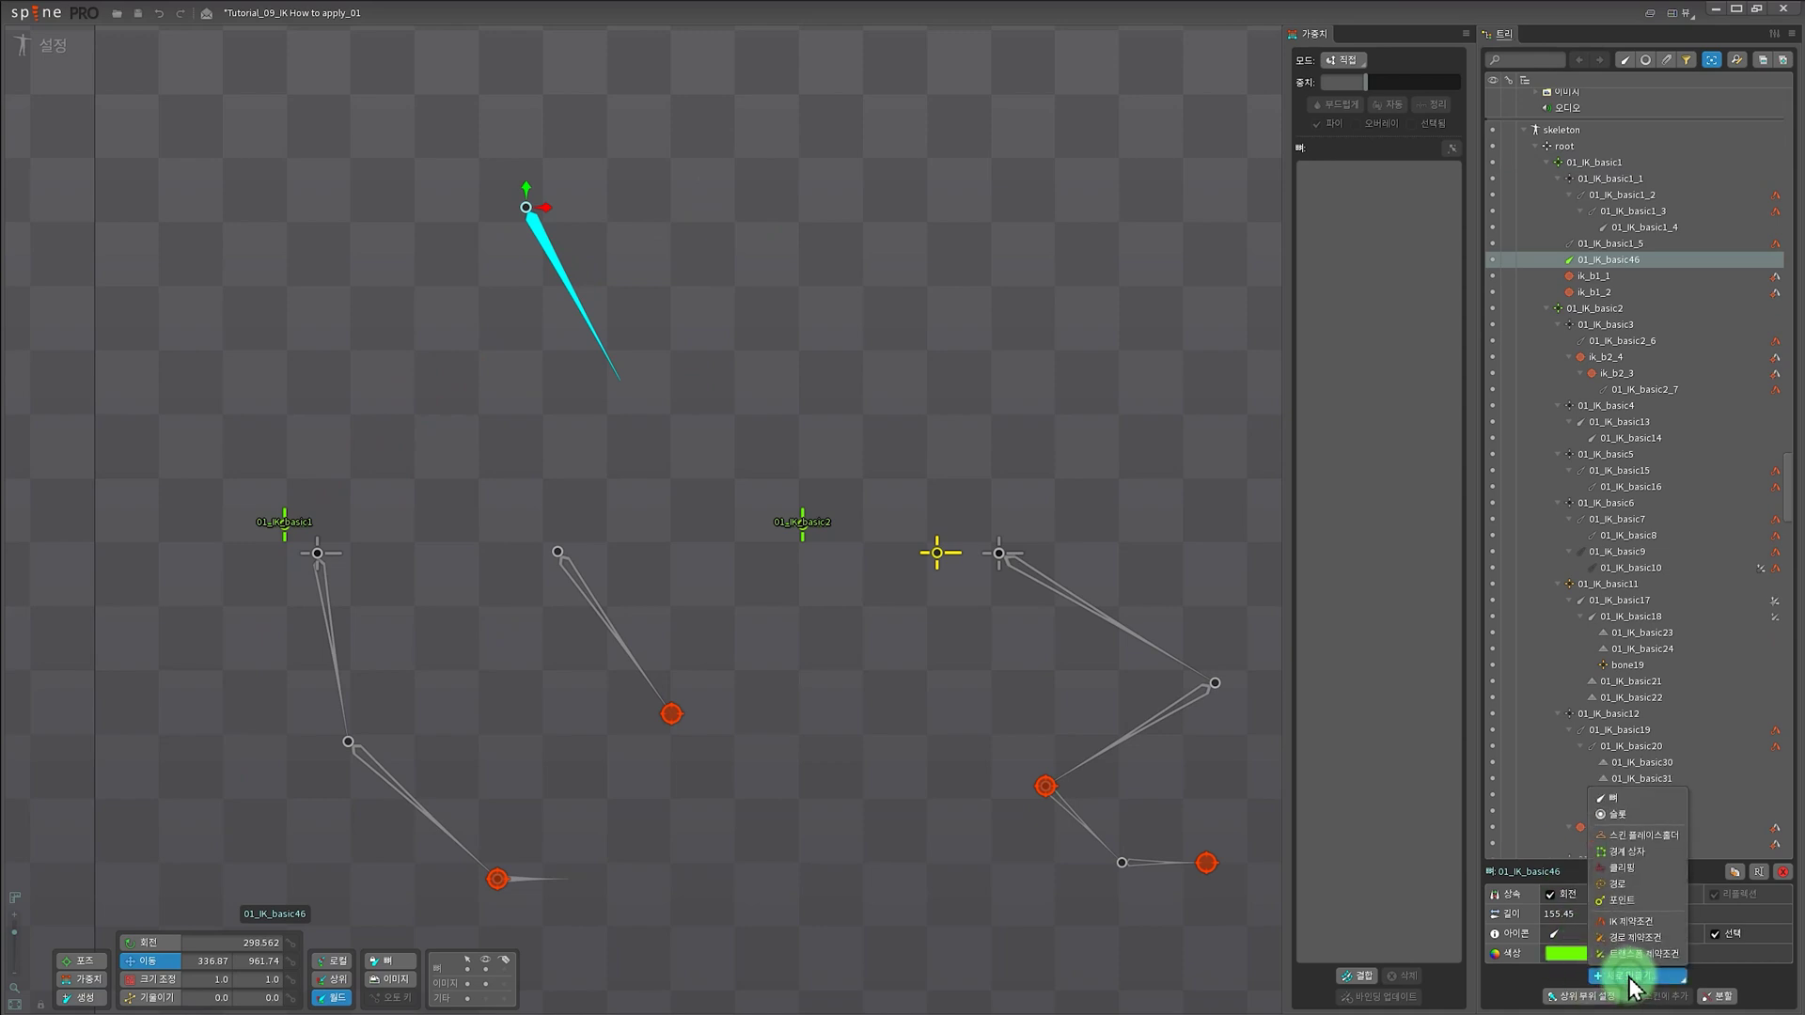
pyautogui.click(1631, 922)
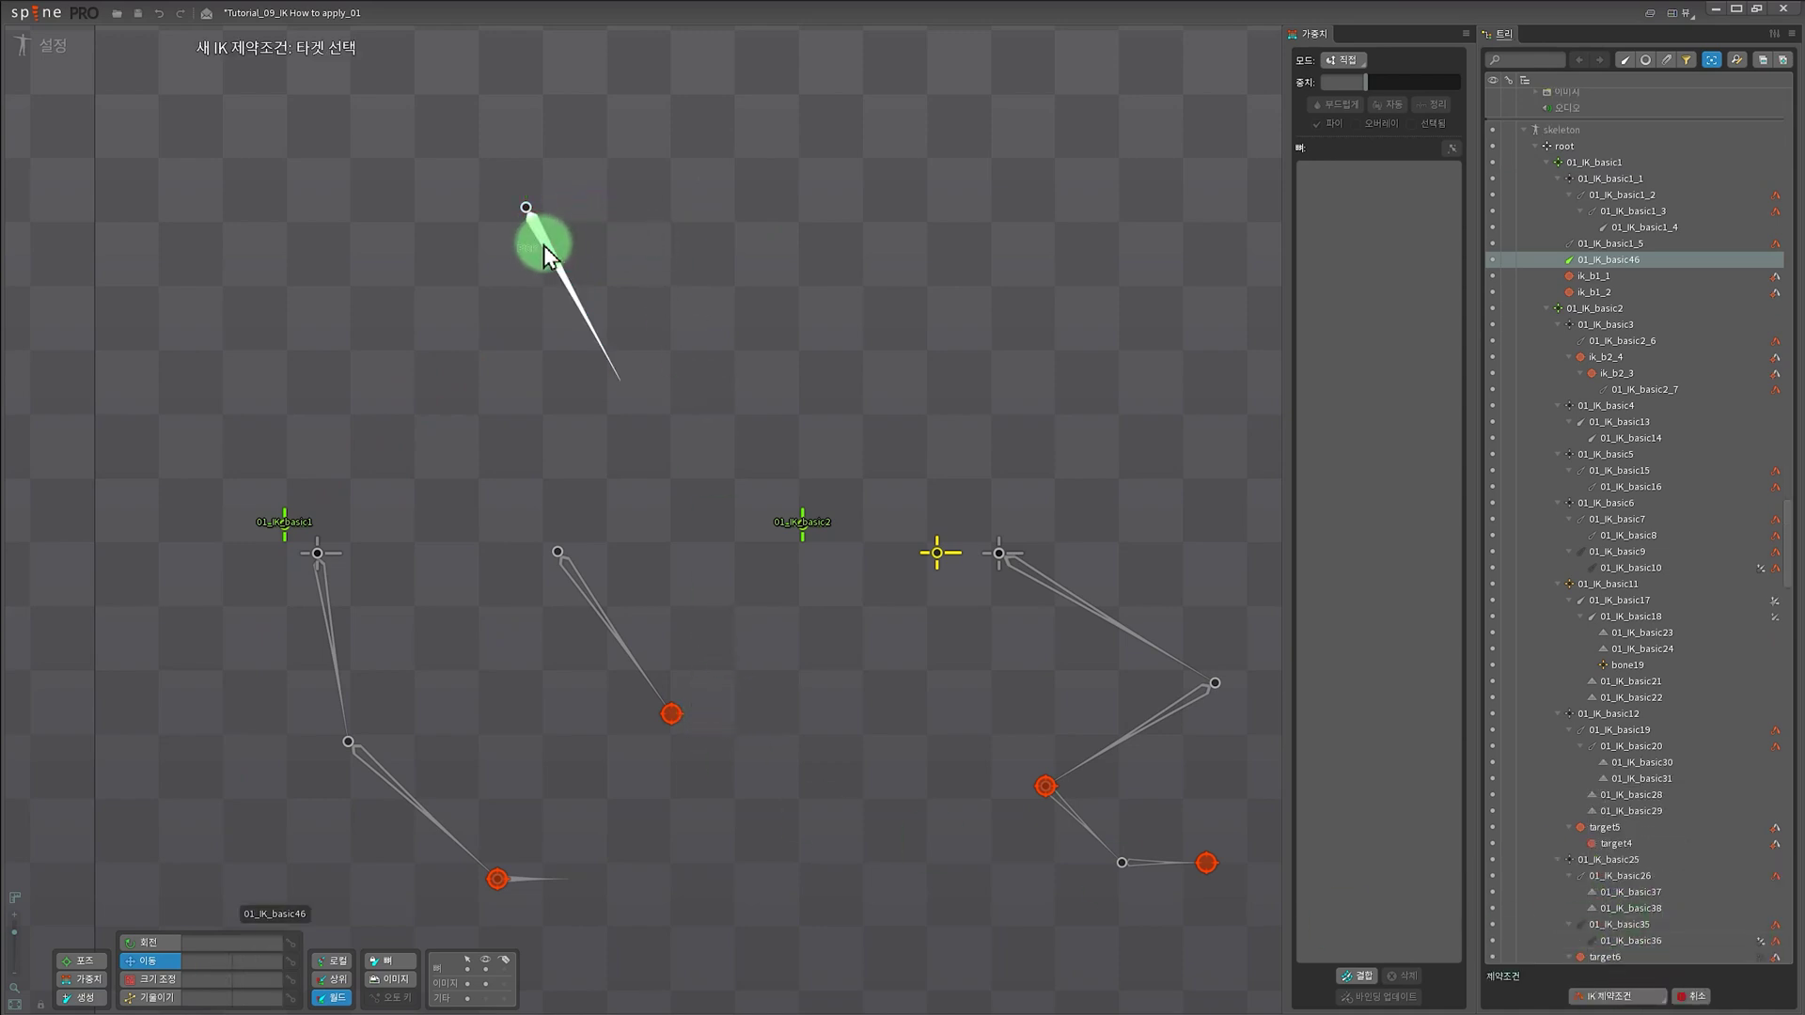
pyautogui.click(572, 361)
pyautogui.click(624, 552)
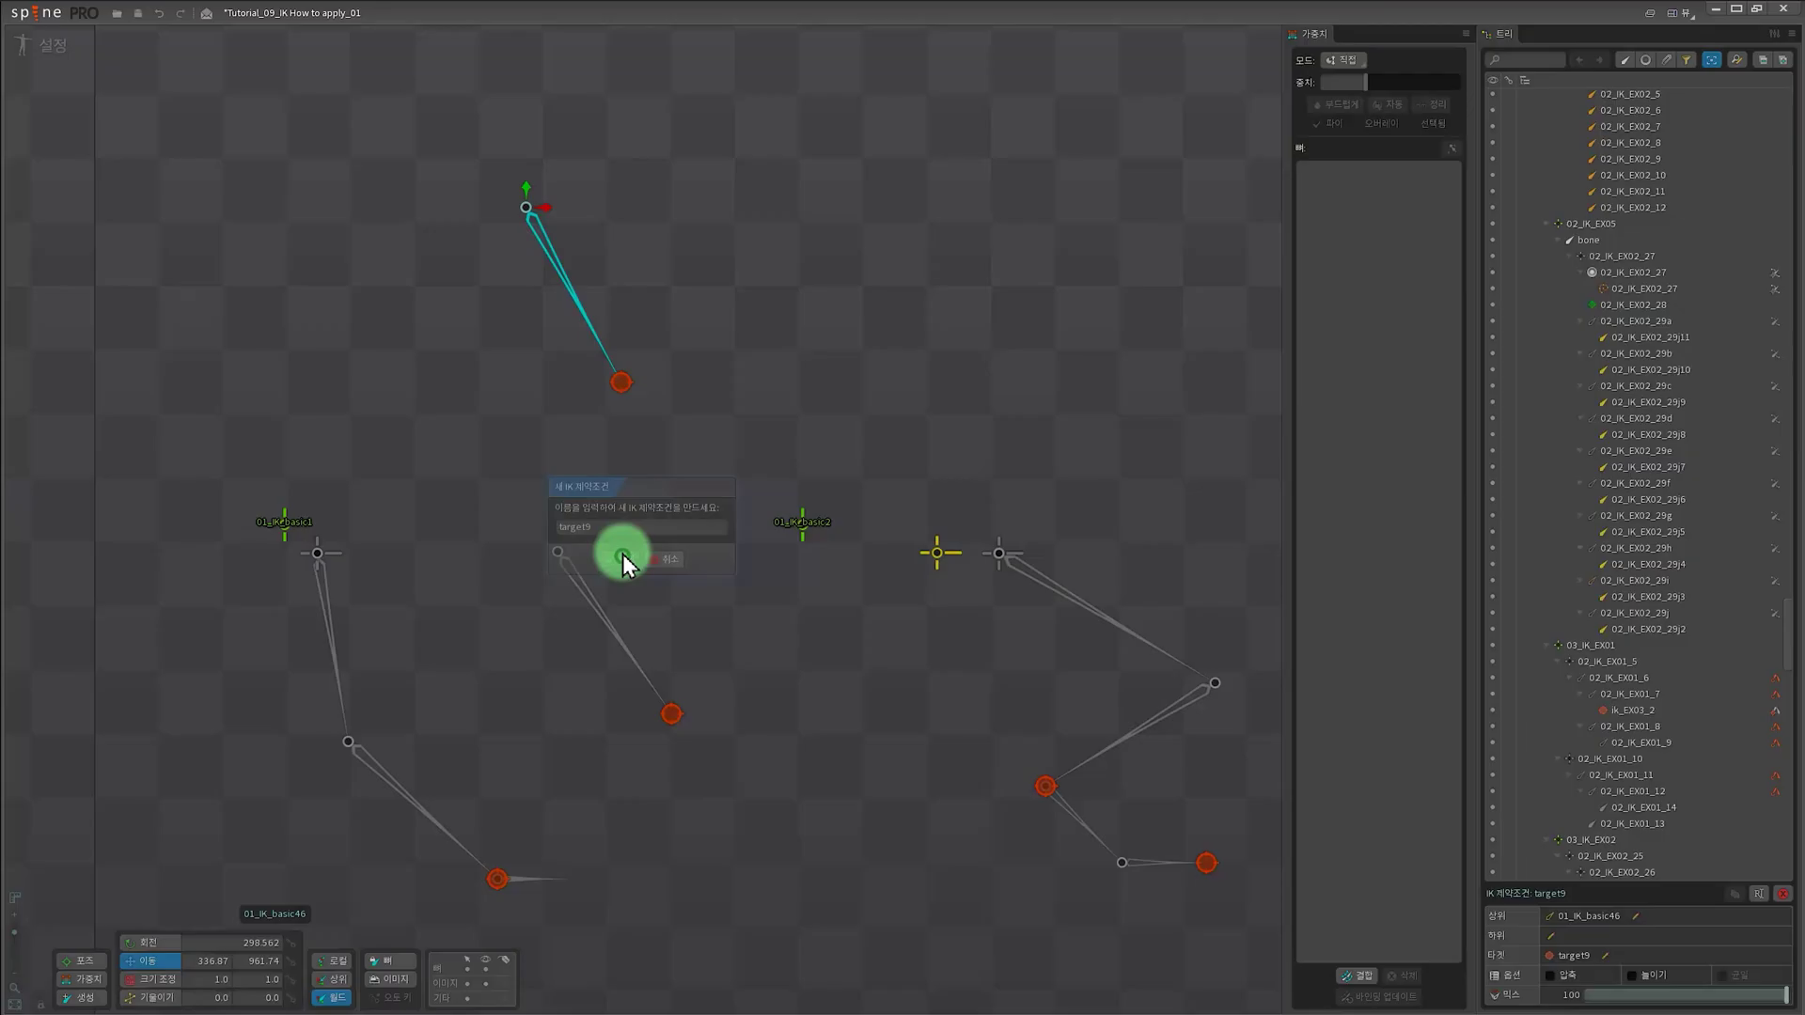
pyautogui.click(624, 387)
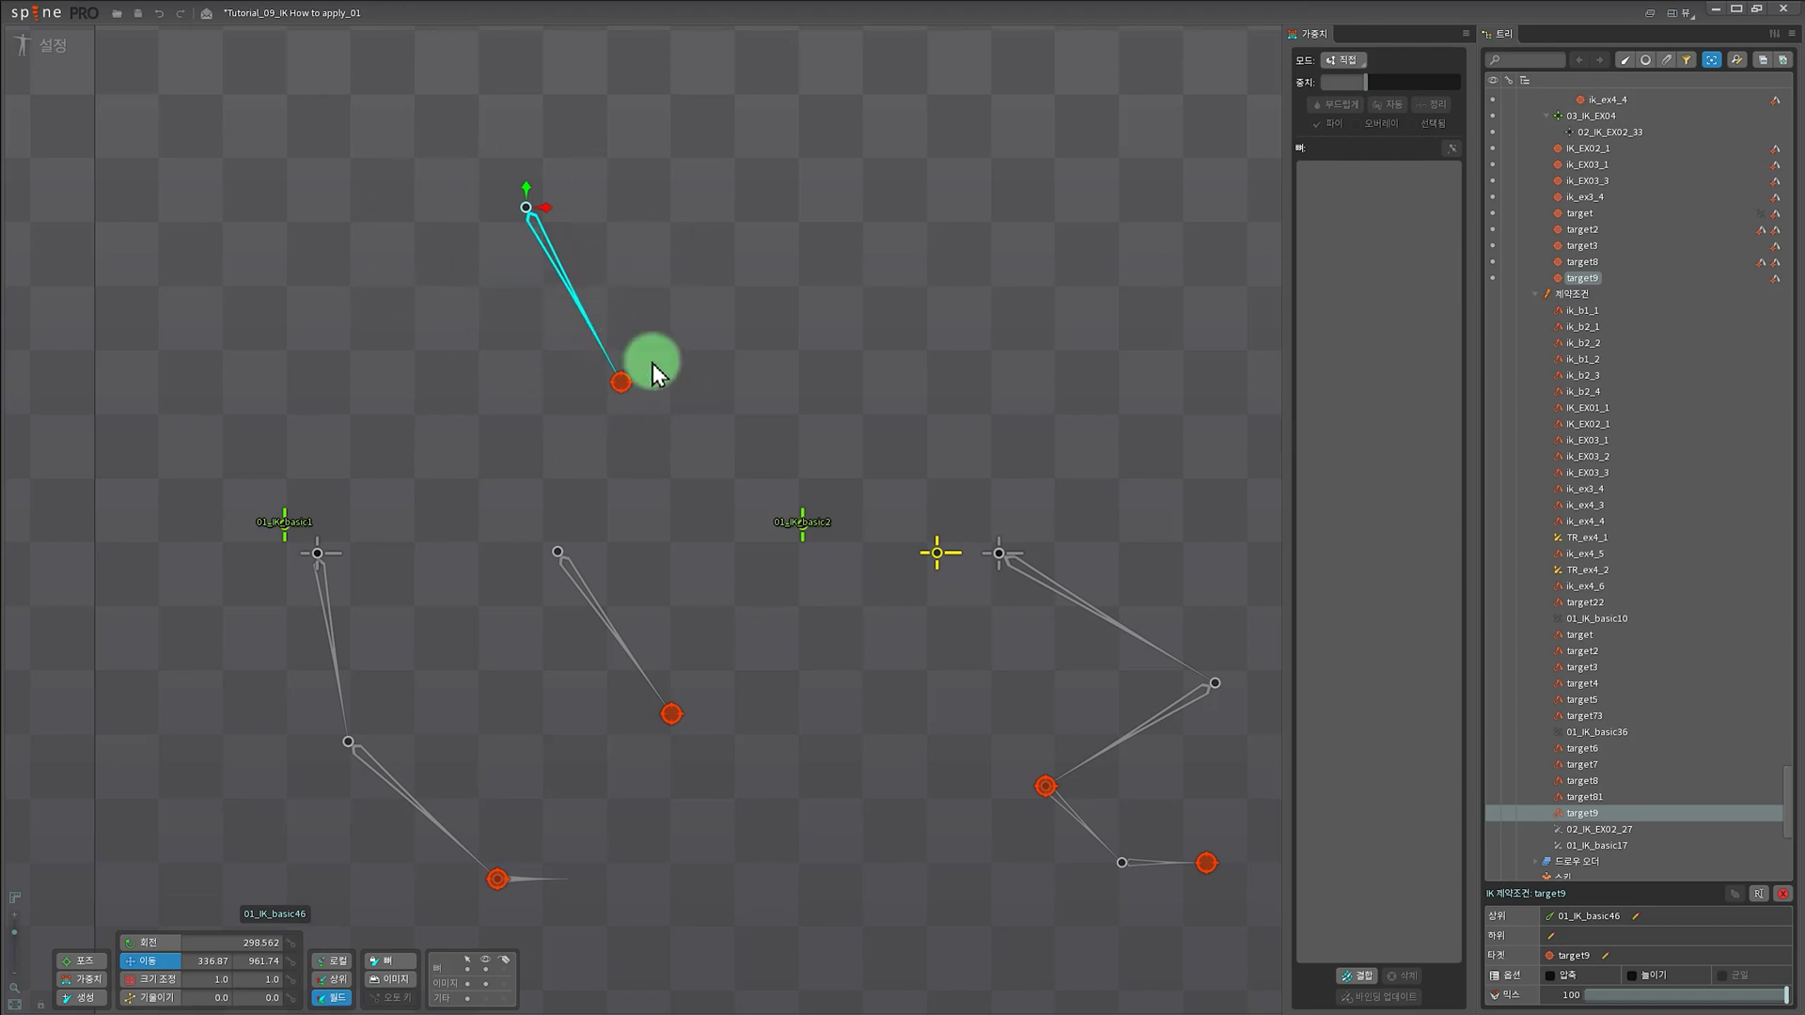
pyautogui.press('Delete')
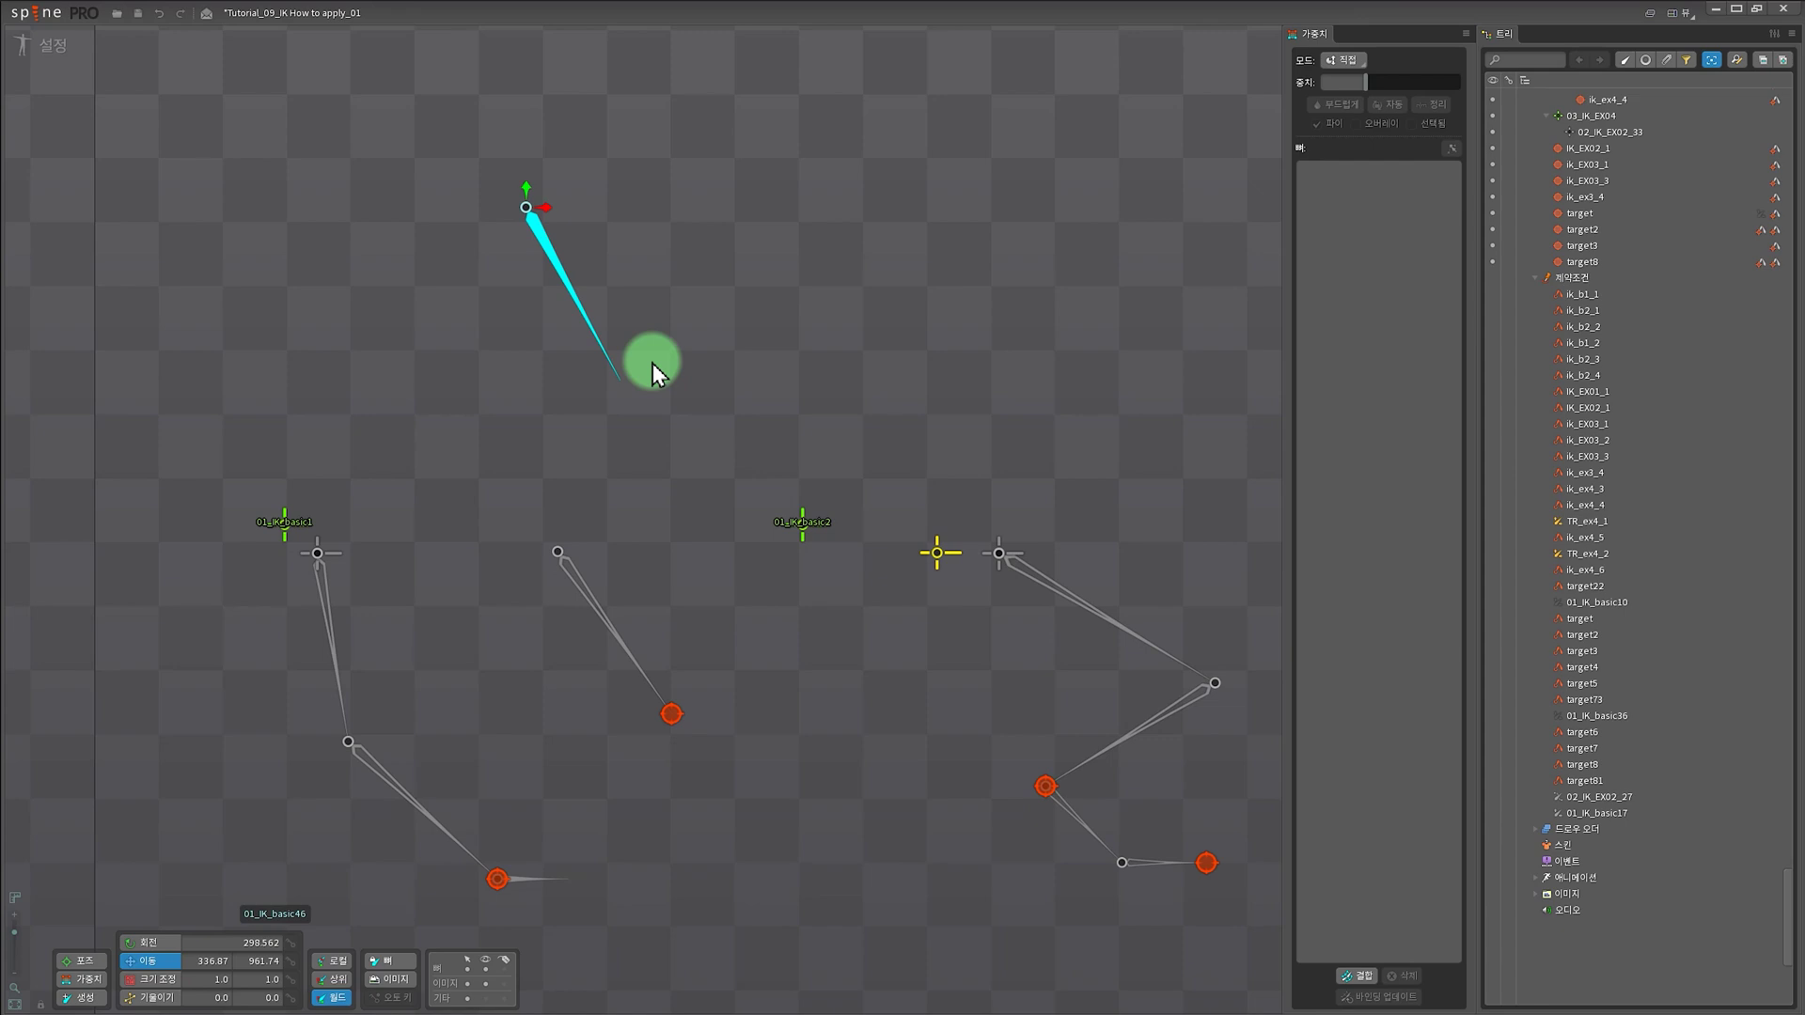
# - Create the IK constraint on bone 01_IK_basic46 again with a target snapped to its tip, and undo it
pyautogui.click(545, 250)
pyautogui.click(1636, 976)
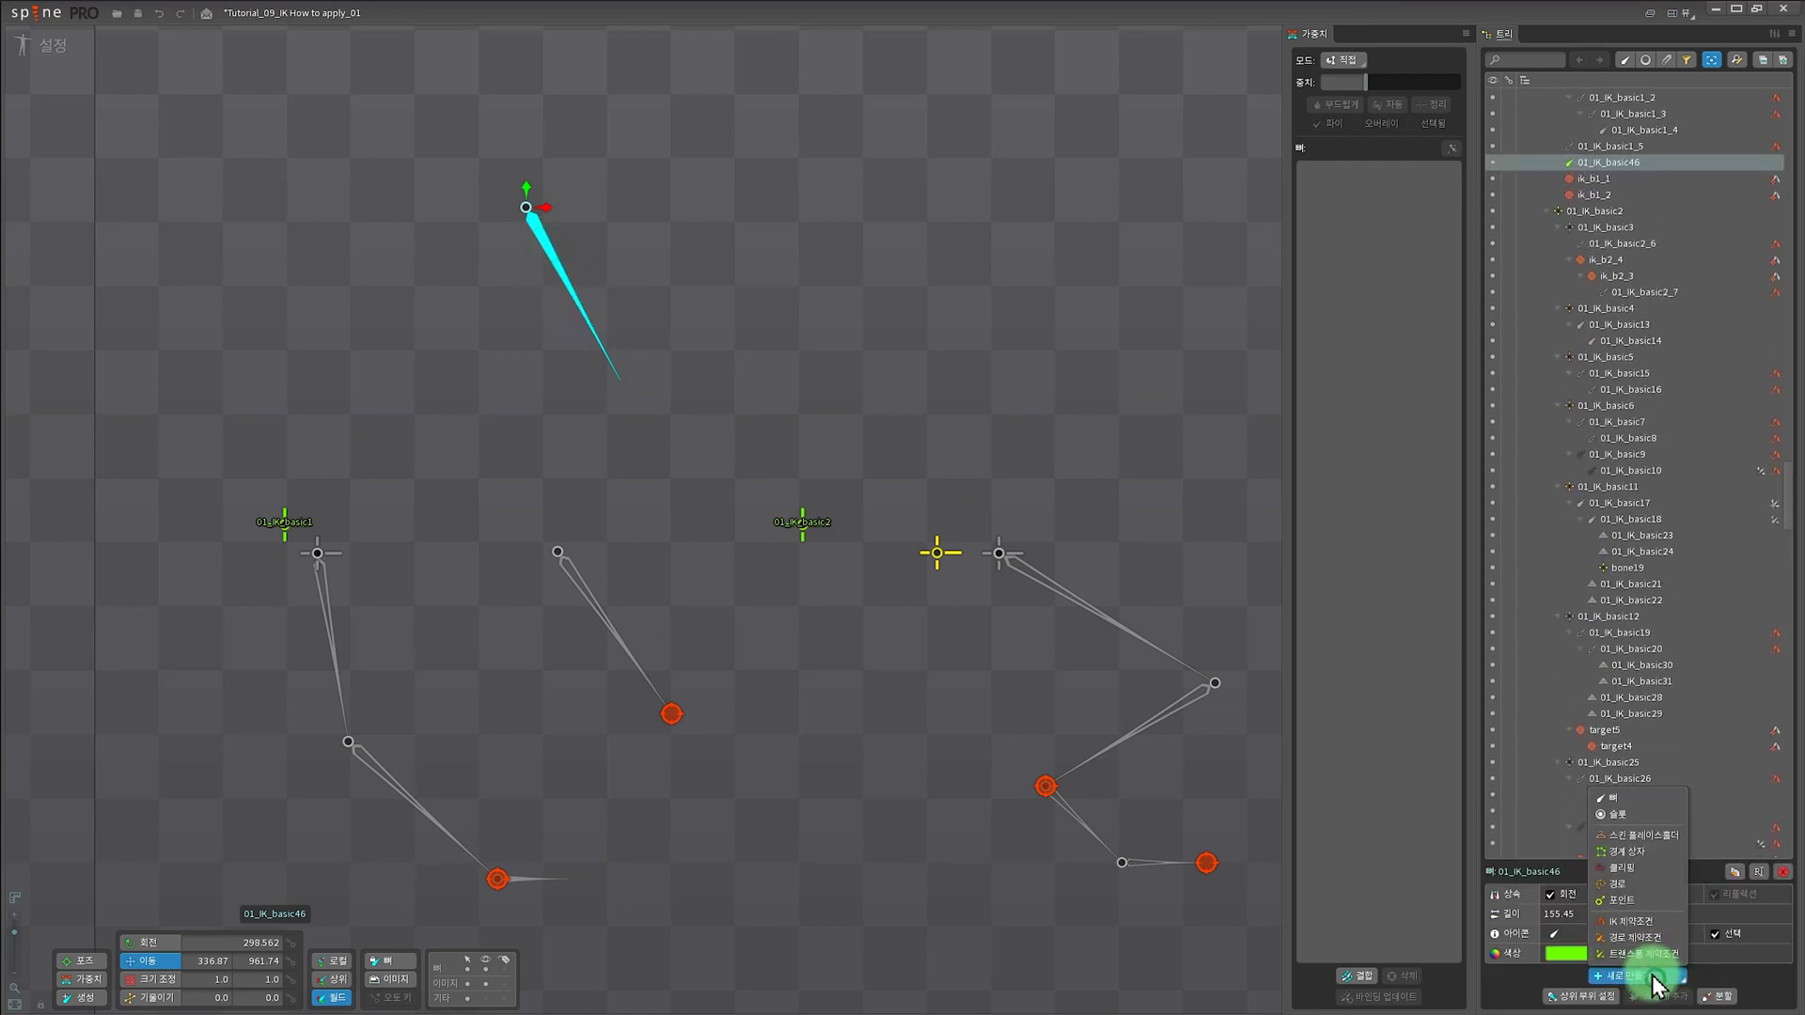
pyautogui.click(1634, 926)
pyautogui.scroll(2, 658, 440)
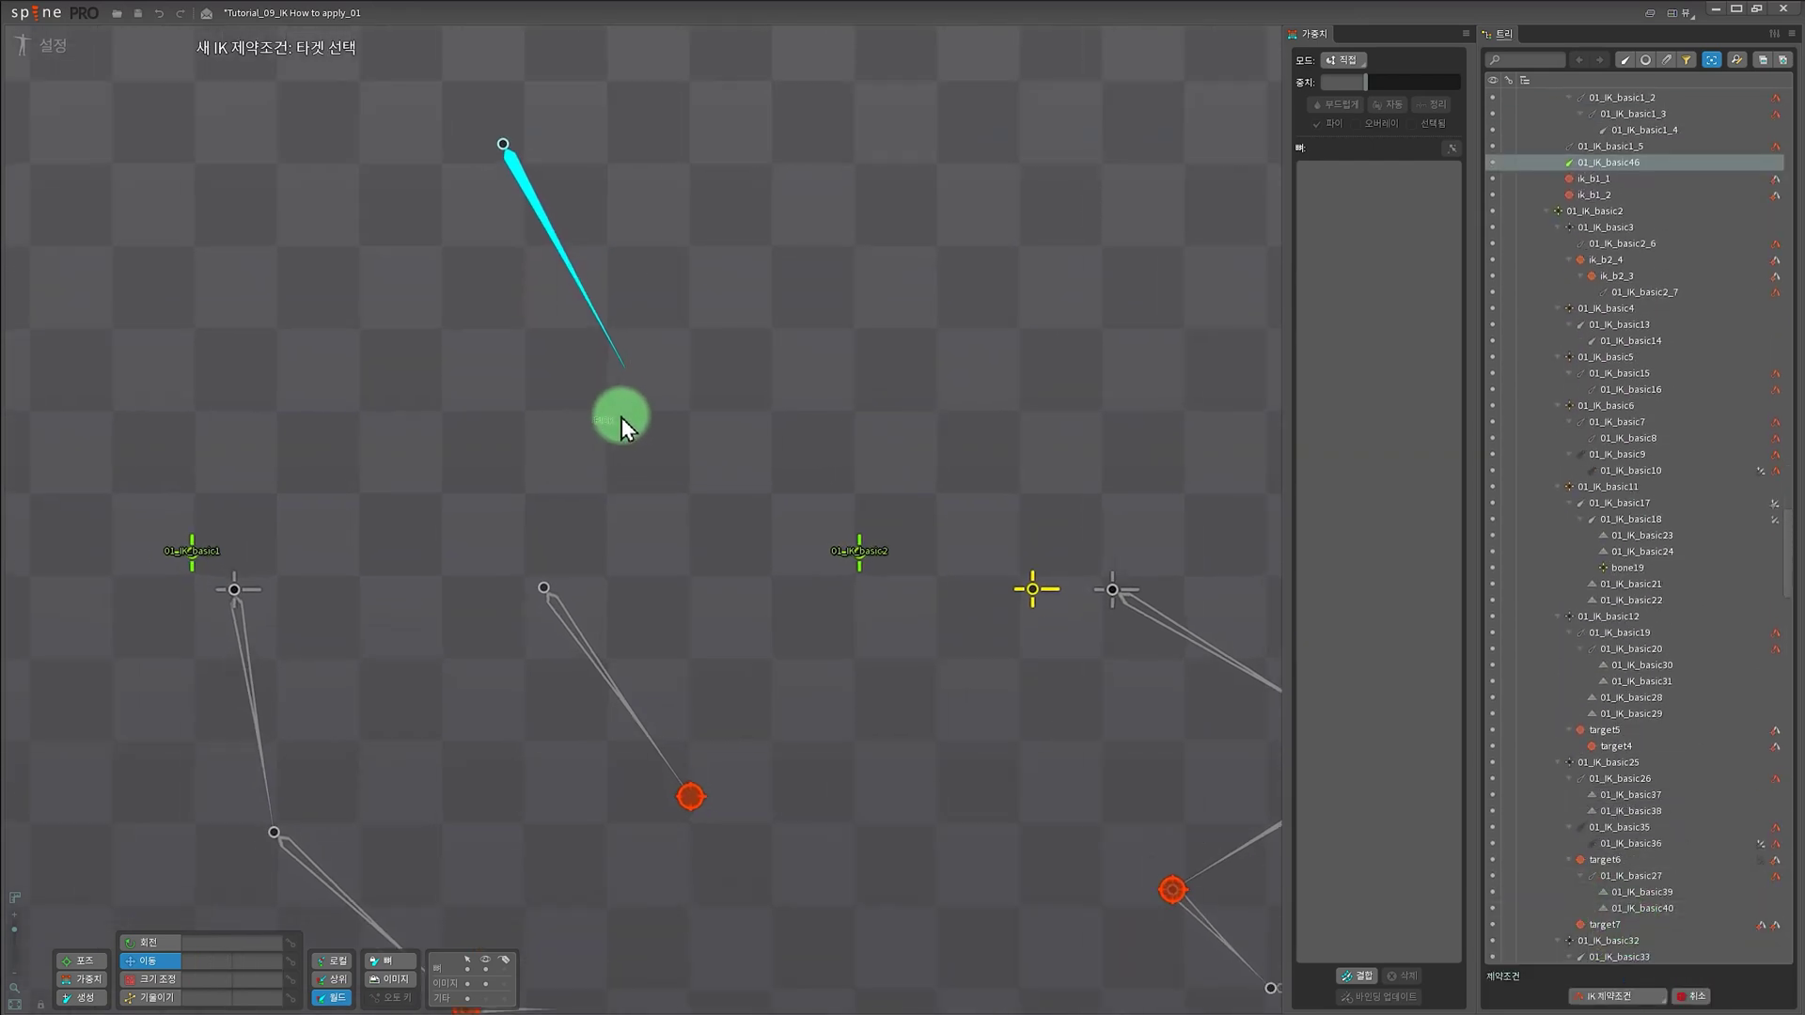
pyautogui.click(625, 365)
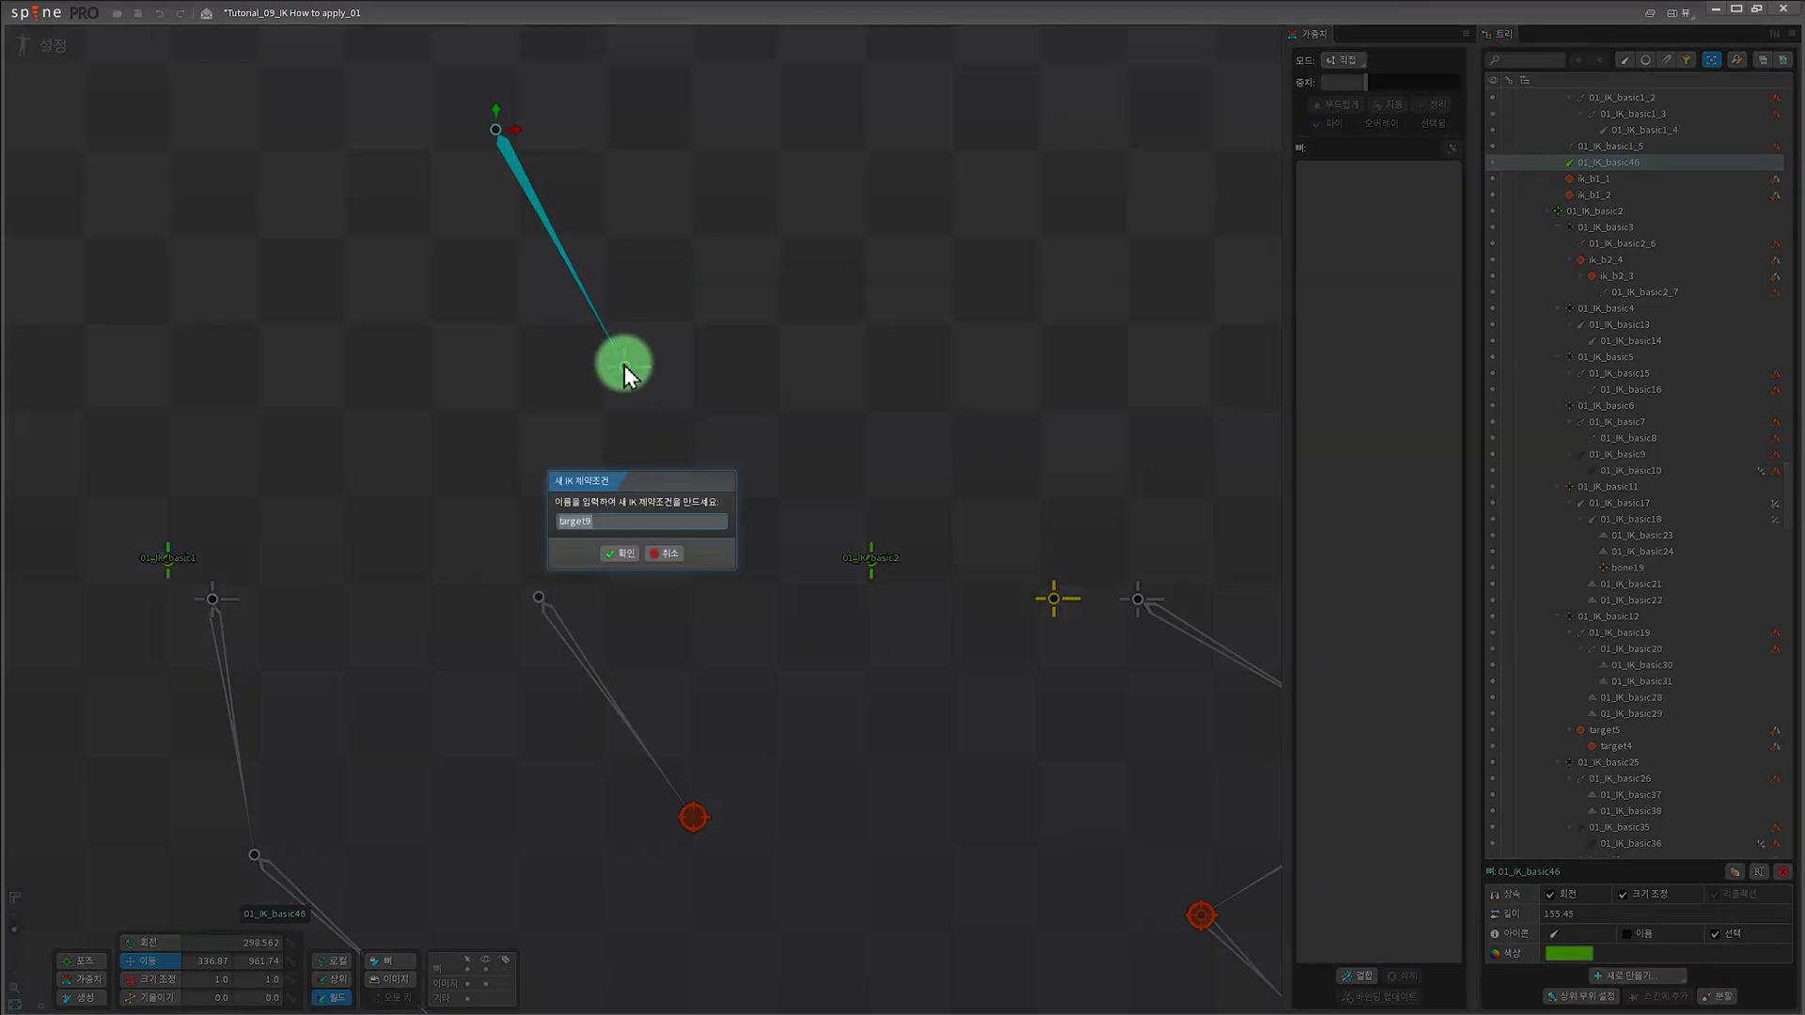
pyautogui.click(620, 552)
pyautogui.hotkey('ctrl', 'z')
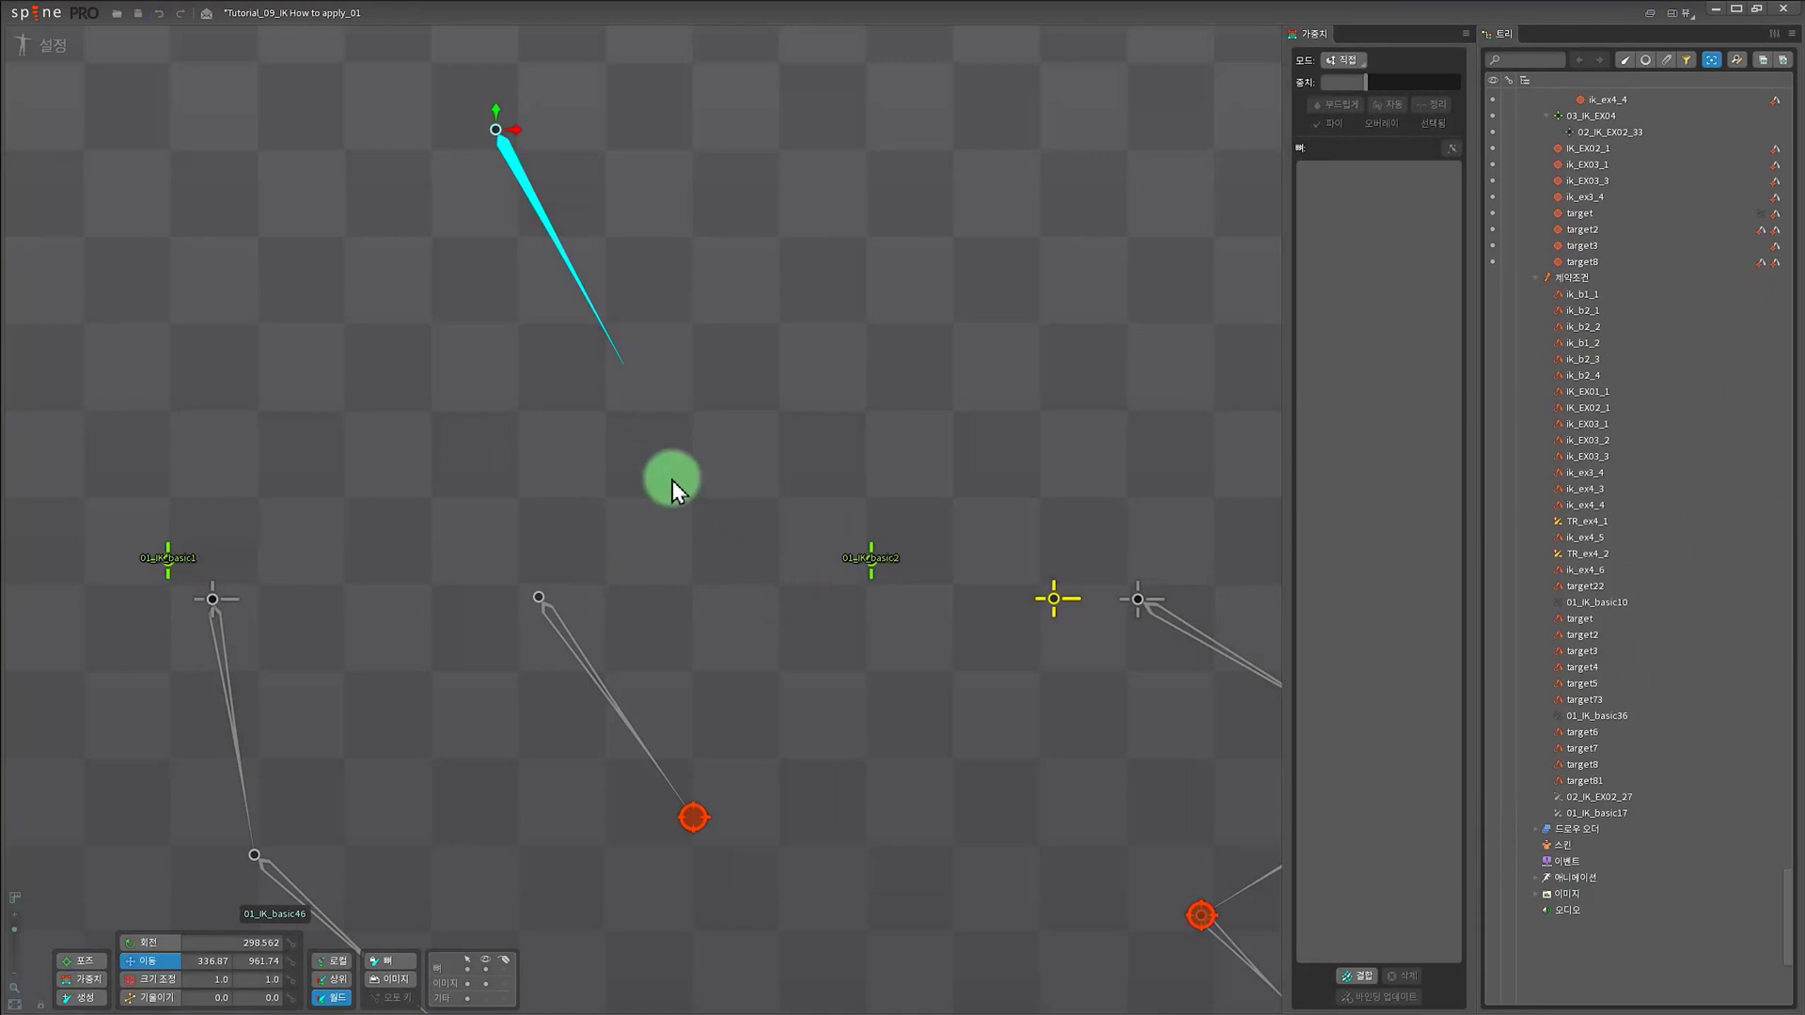
# - Add an IK constraint to bone 01_IK_basic46, placing a new target at its tip and keeping the suggested name
pyautogui.scroll(-2, 737, 466)
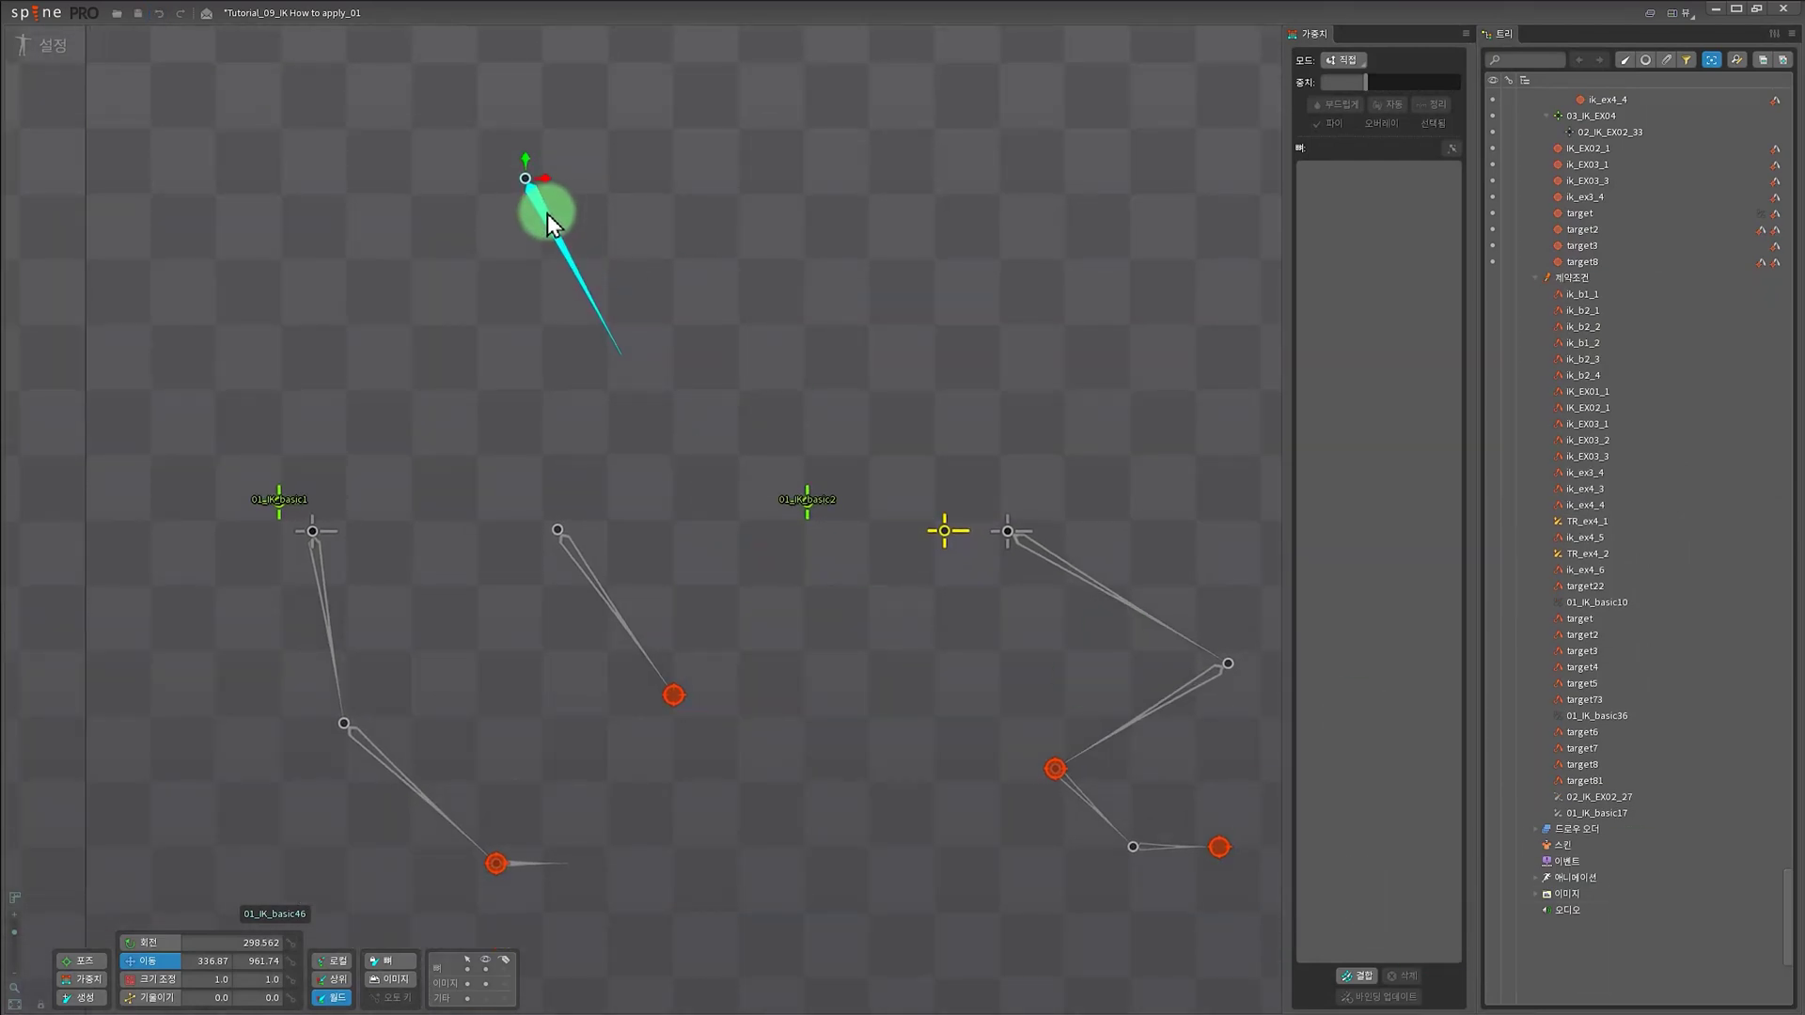
pyautogui.click(569, 247)
pyautogui.click(1660, 983)
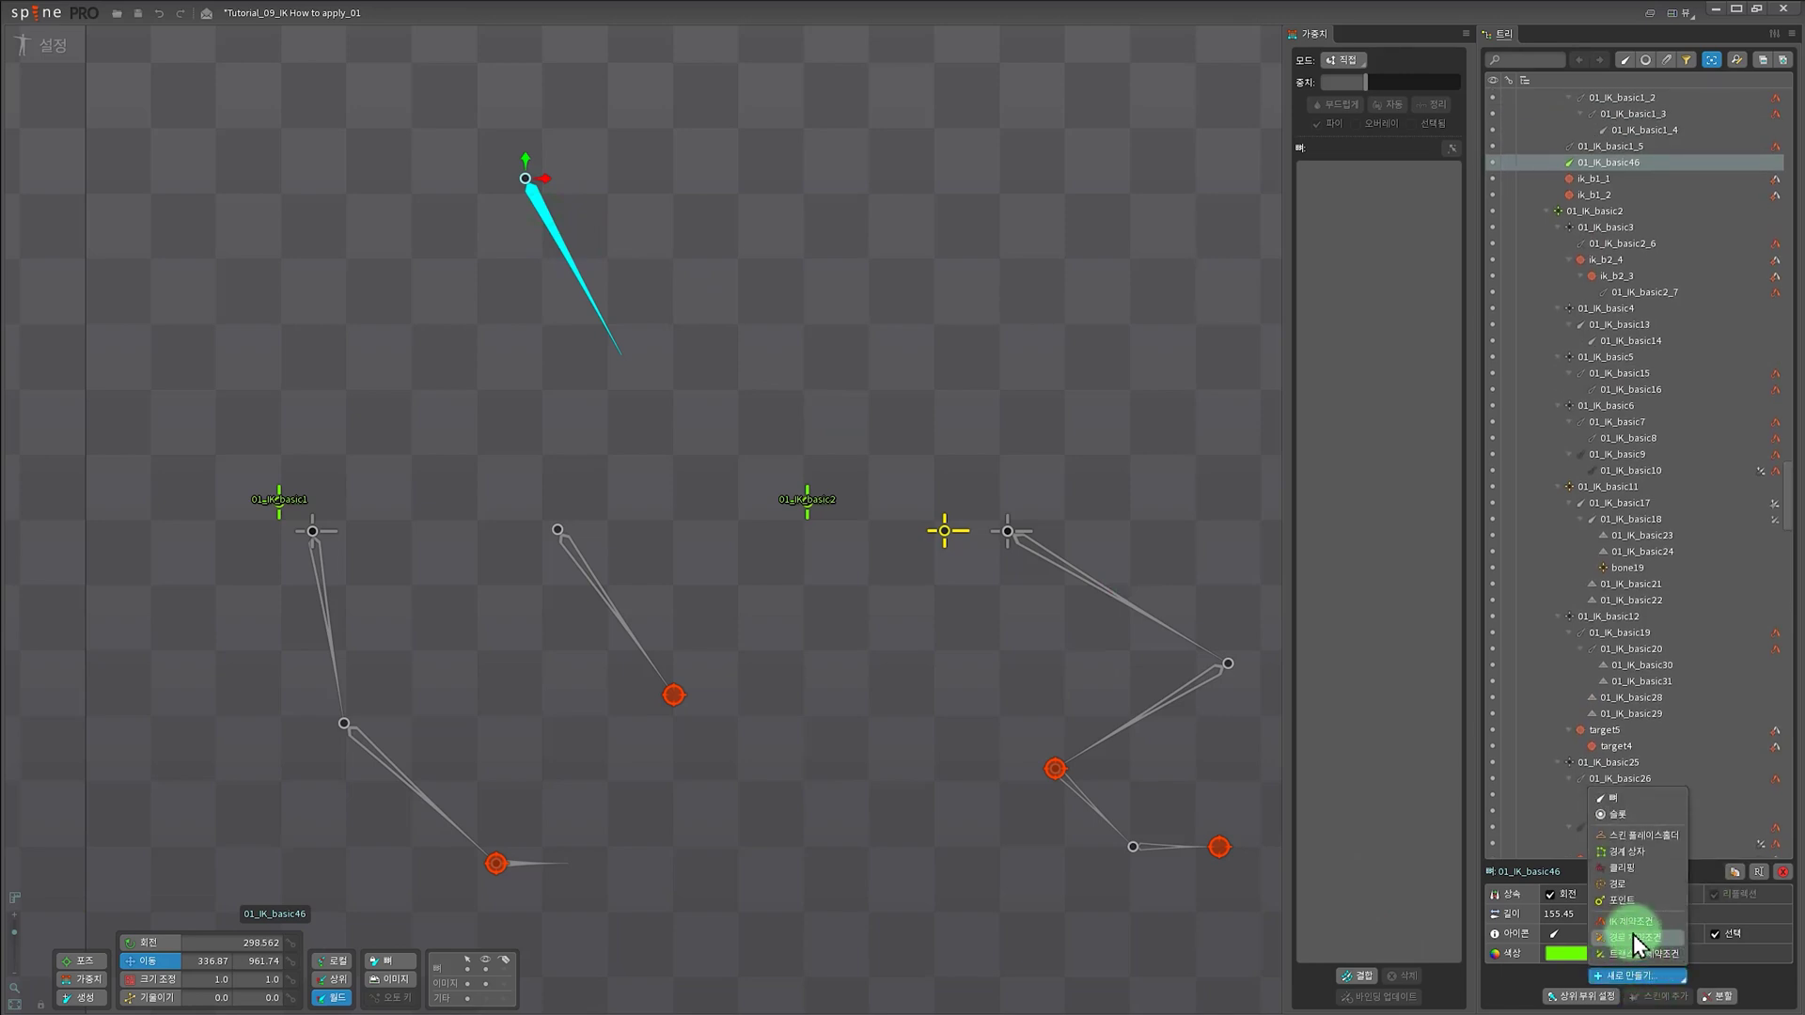
pyautogui.click(1631, 929)
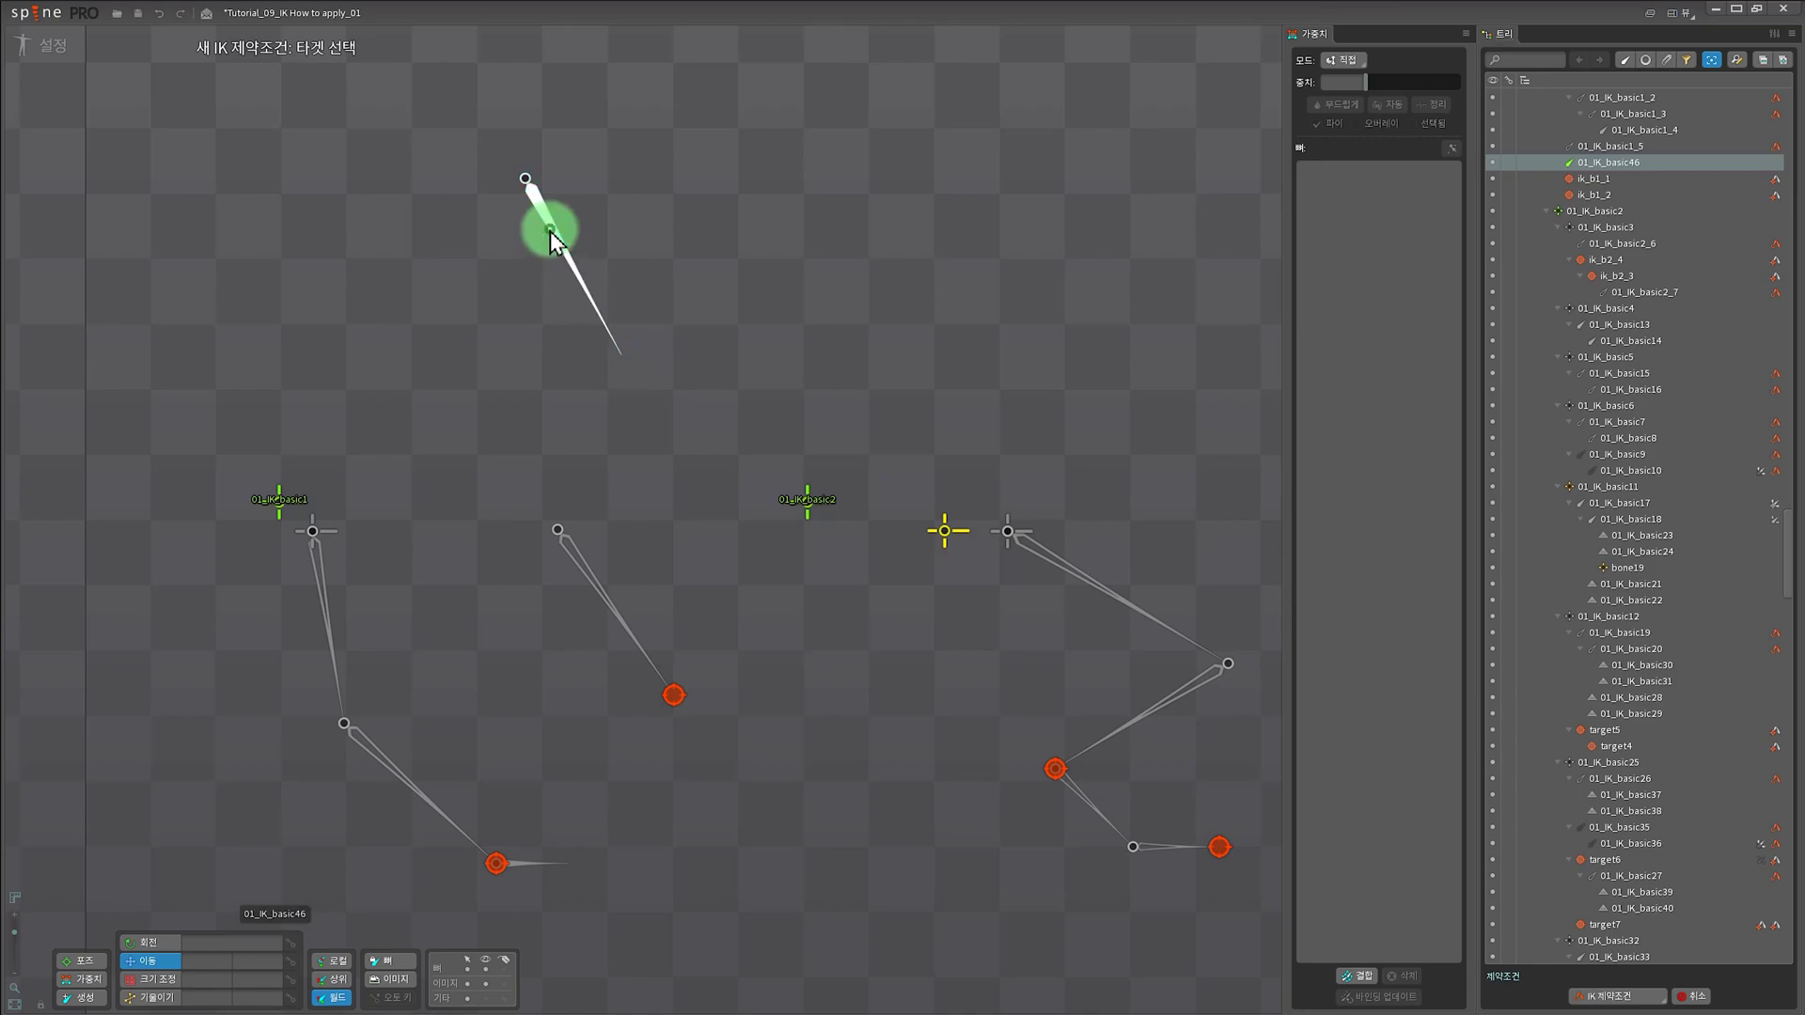
pyautogui.click(623, 357)
pyautogui.click(628, 557)
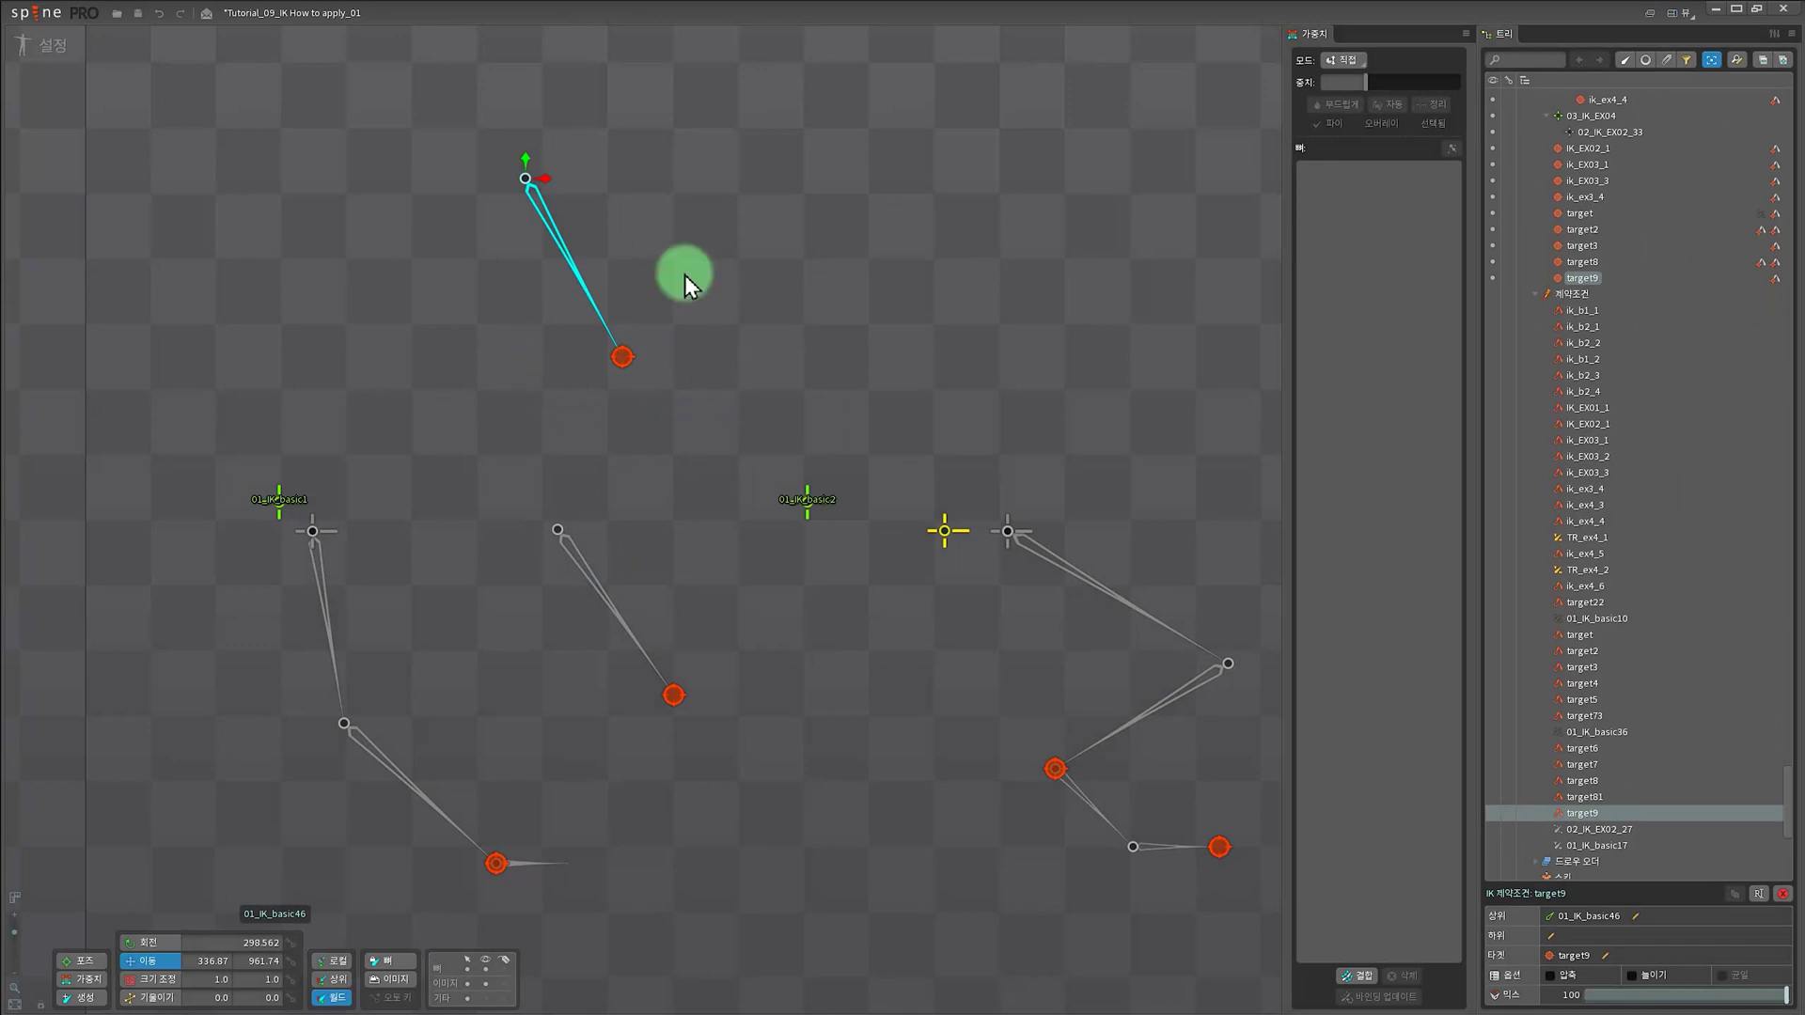
# - Create a two-bone chain under 01_IK_basic1 beside the single IK bone, with the lower bone about 141 units long
pyautogui.moveTo(504, 375); pyautogui.dragTo(611, 392)
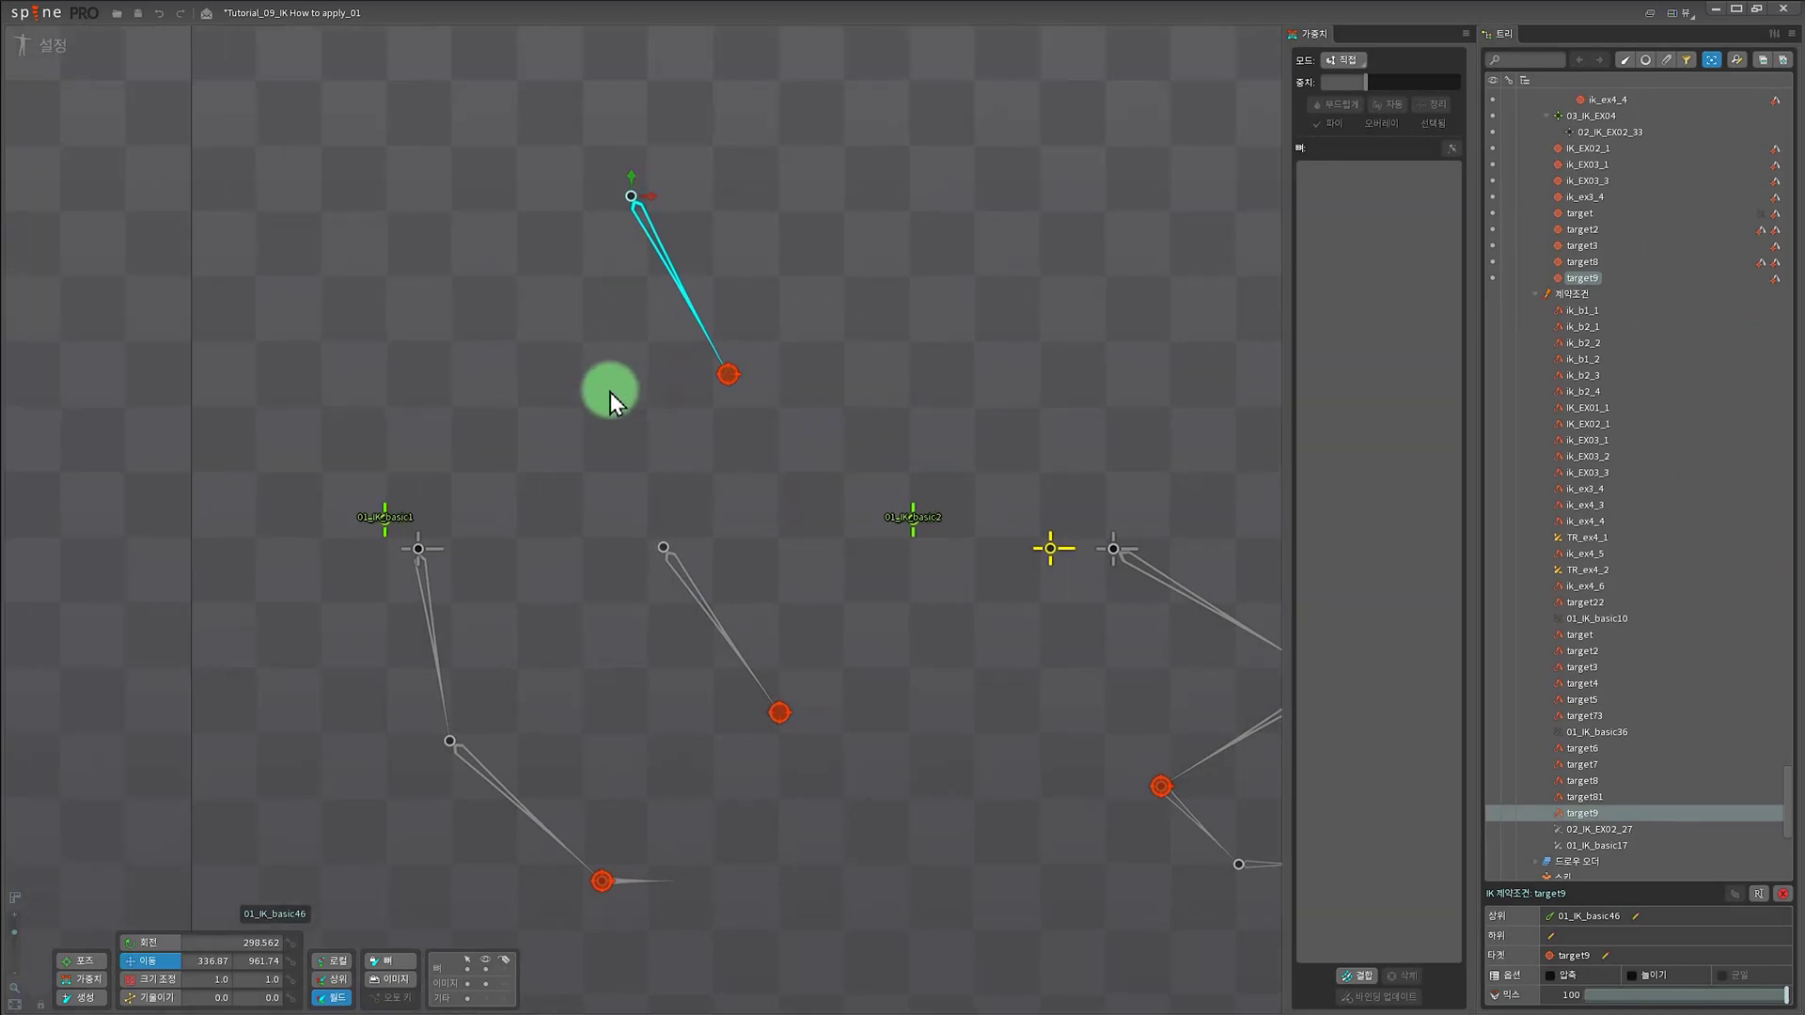
pyautogui.click(387, 522)
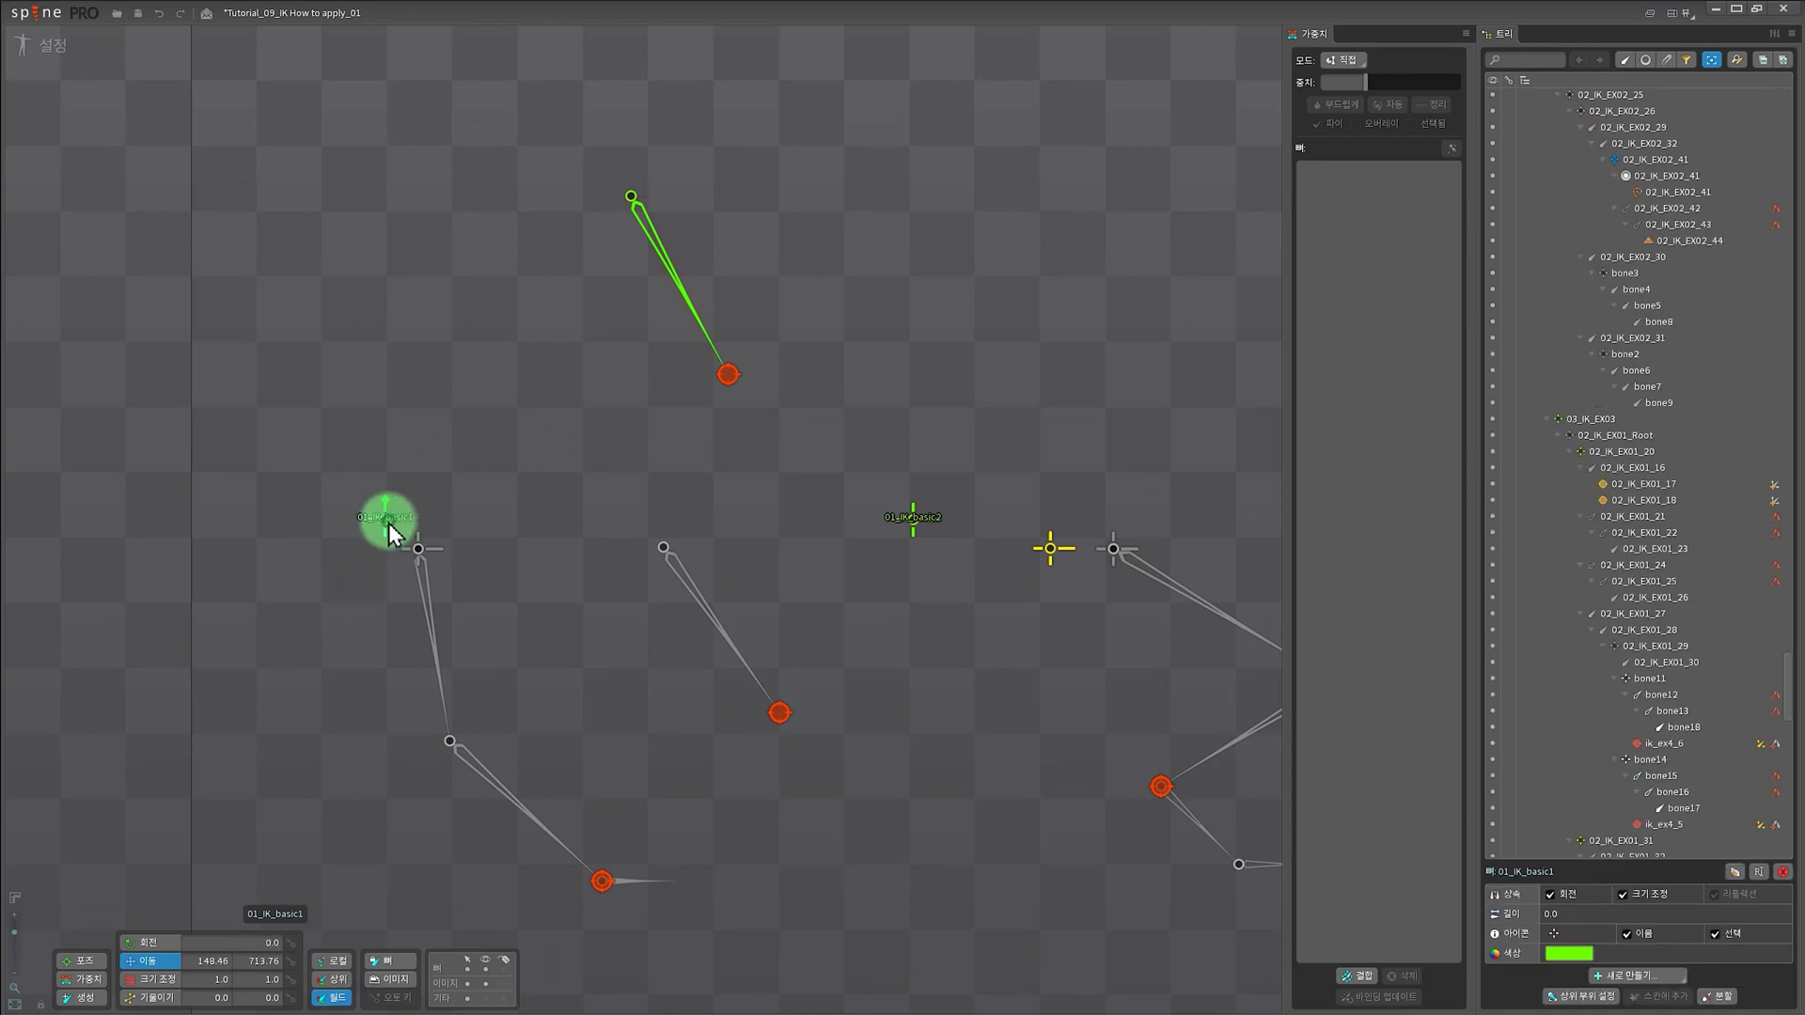
pyautogui.press('c')
pyautogui.moveTo(316, 135); pyautogui.dragTo(485, 444)
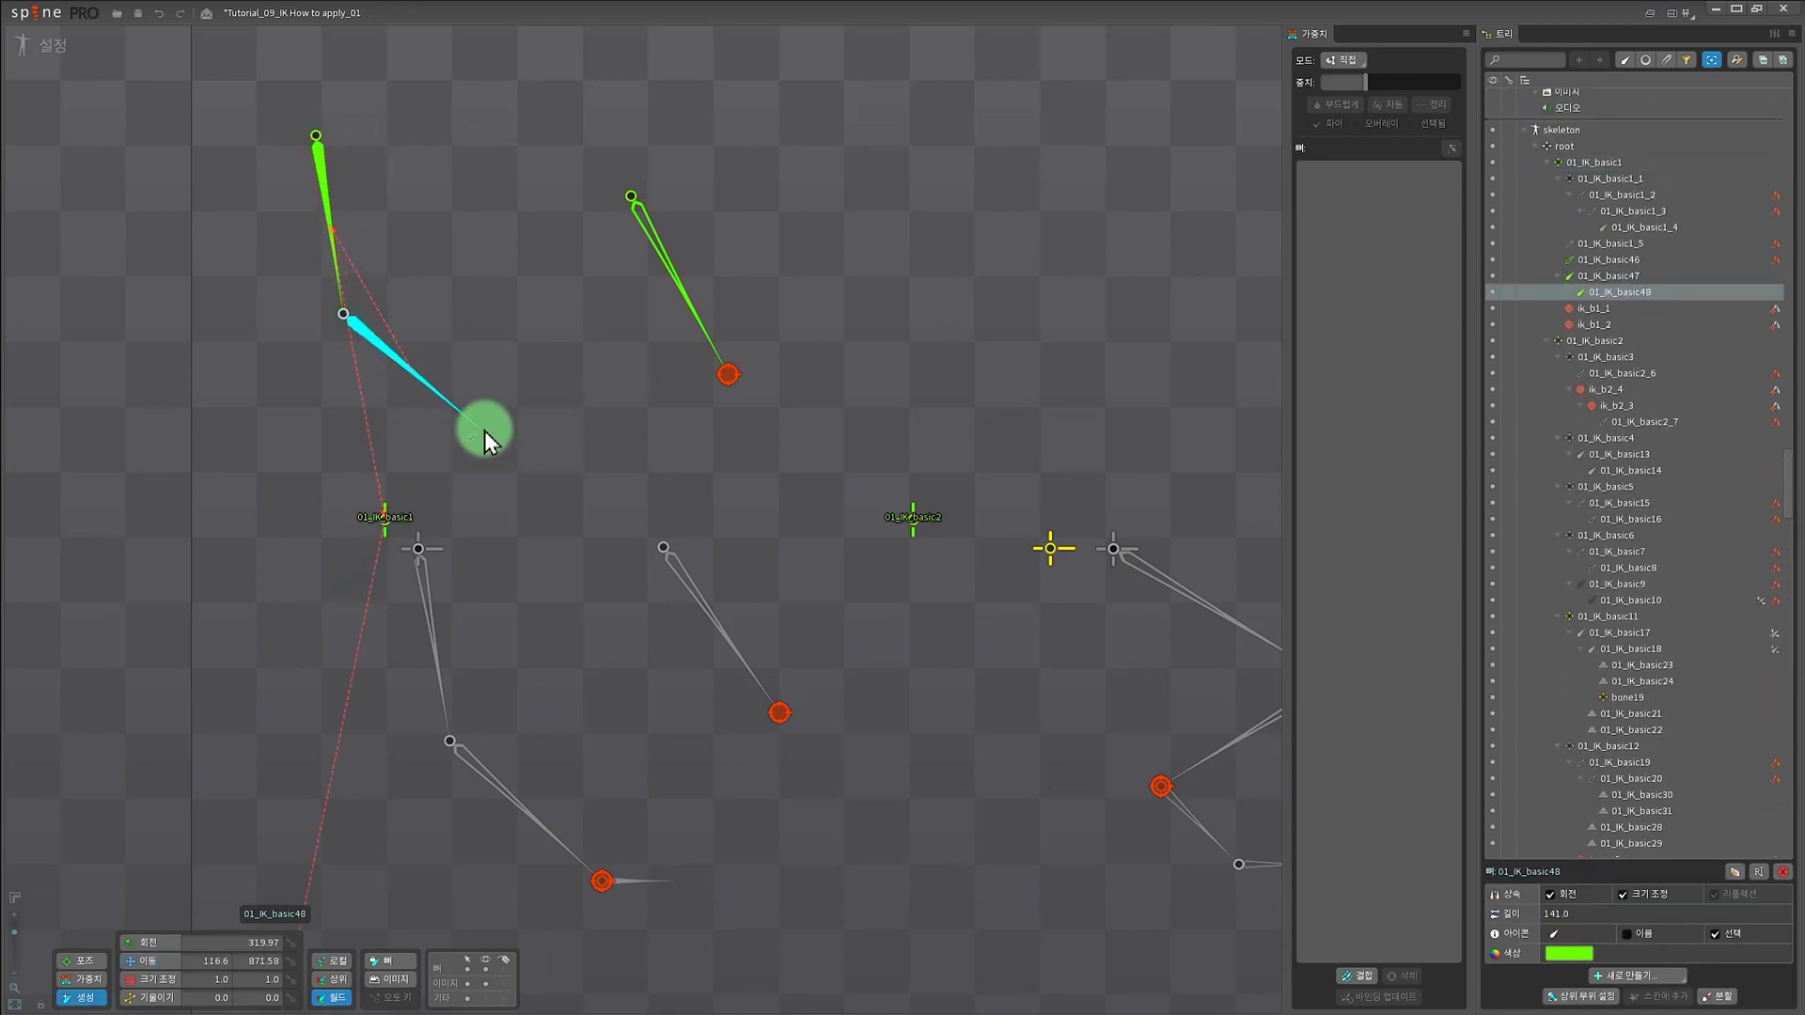
pyautogui.rightClick(527, 375)
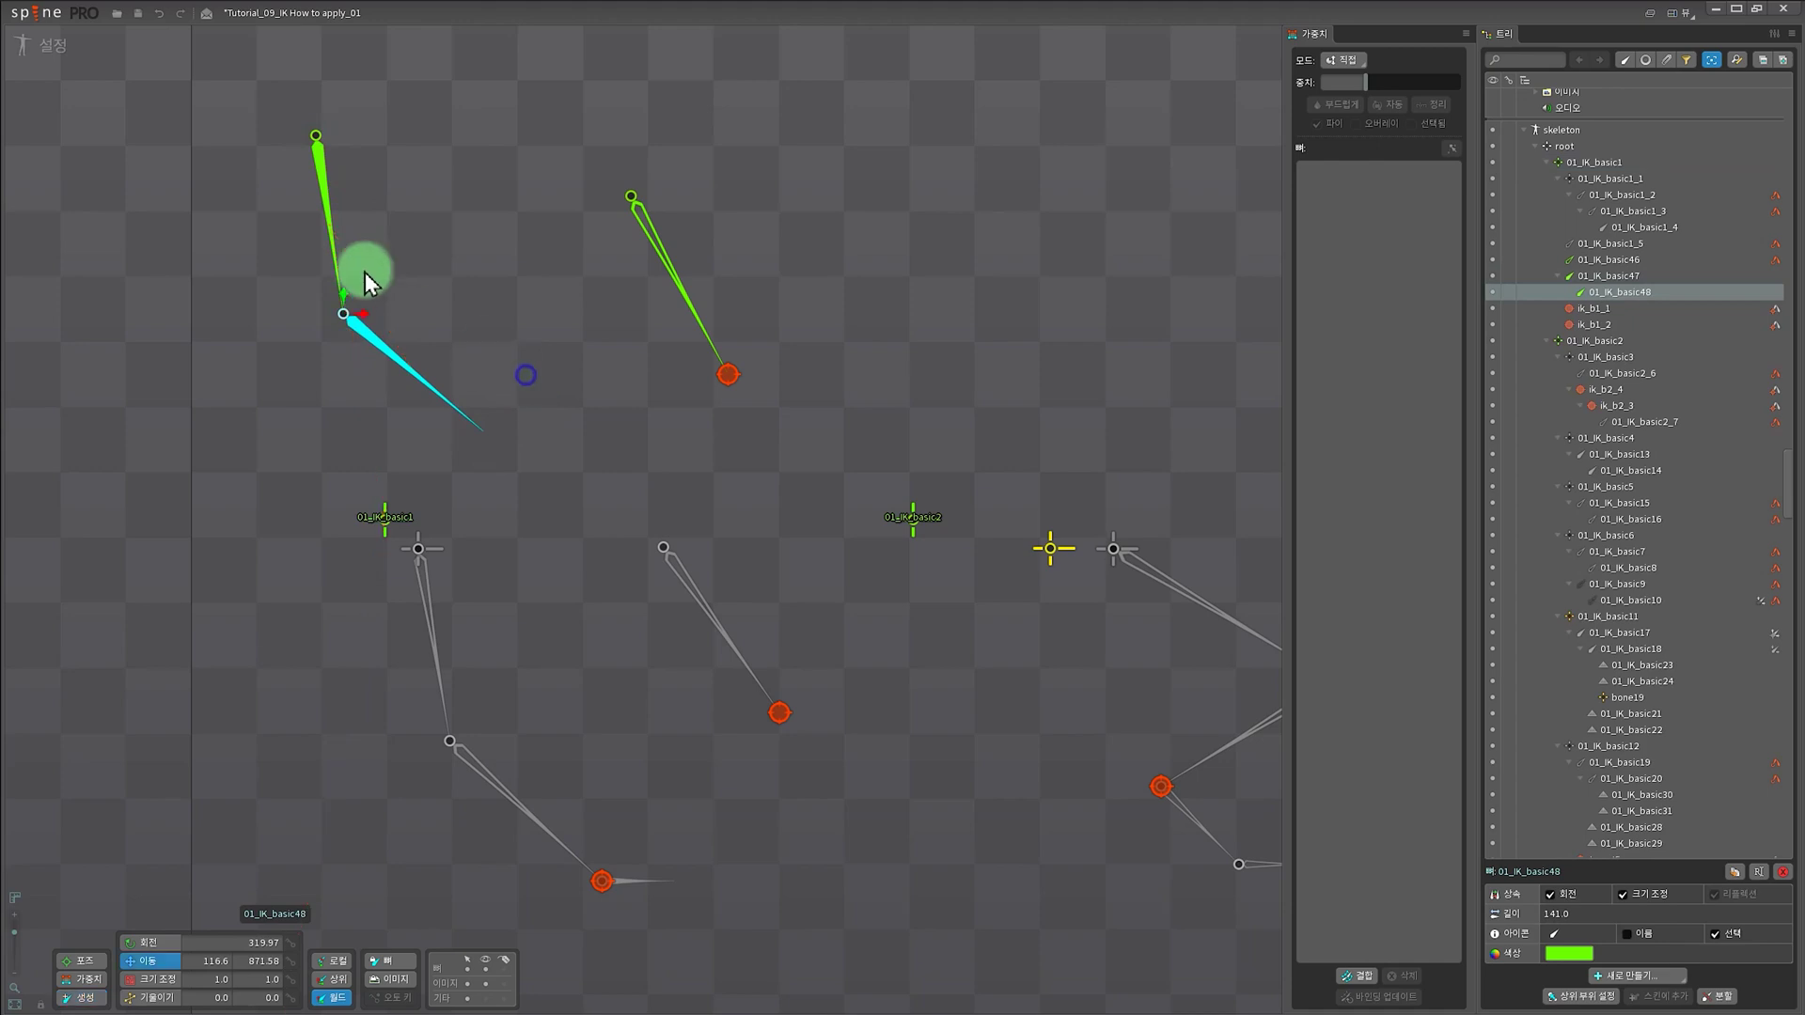
# - Add one IK constraint to both bones of the new chain, with a new target at the lower bone's tip
pyautogui.keyDown('ctrl'); pyautogui.click(329, 192); pyautogui.keyUp('ctrl')
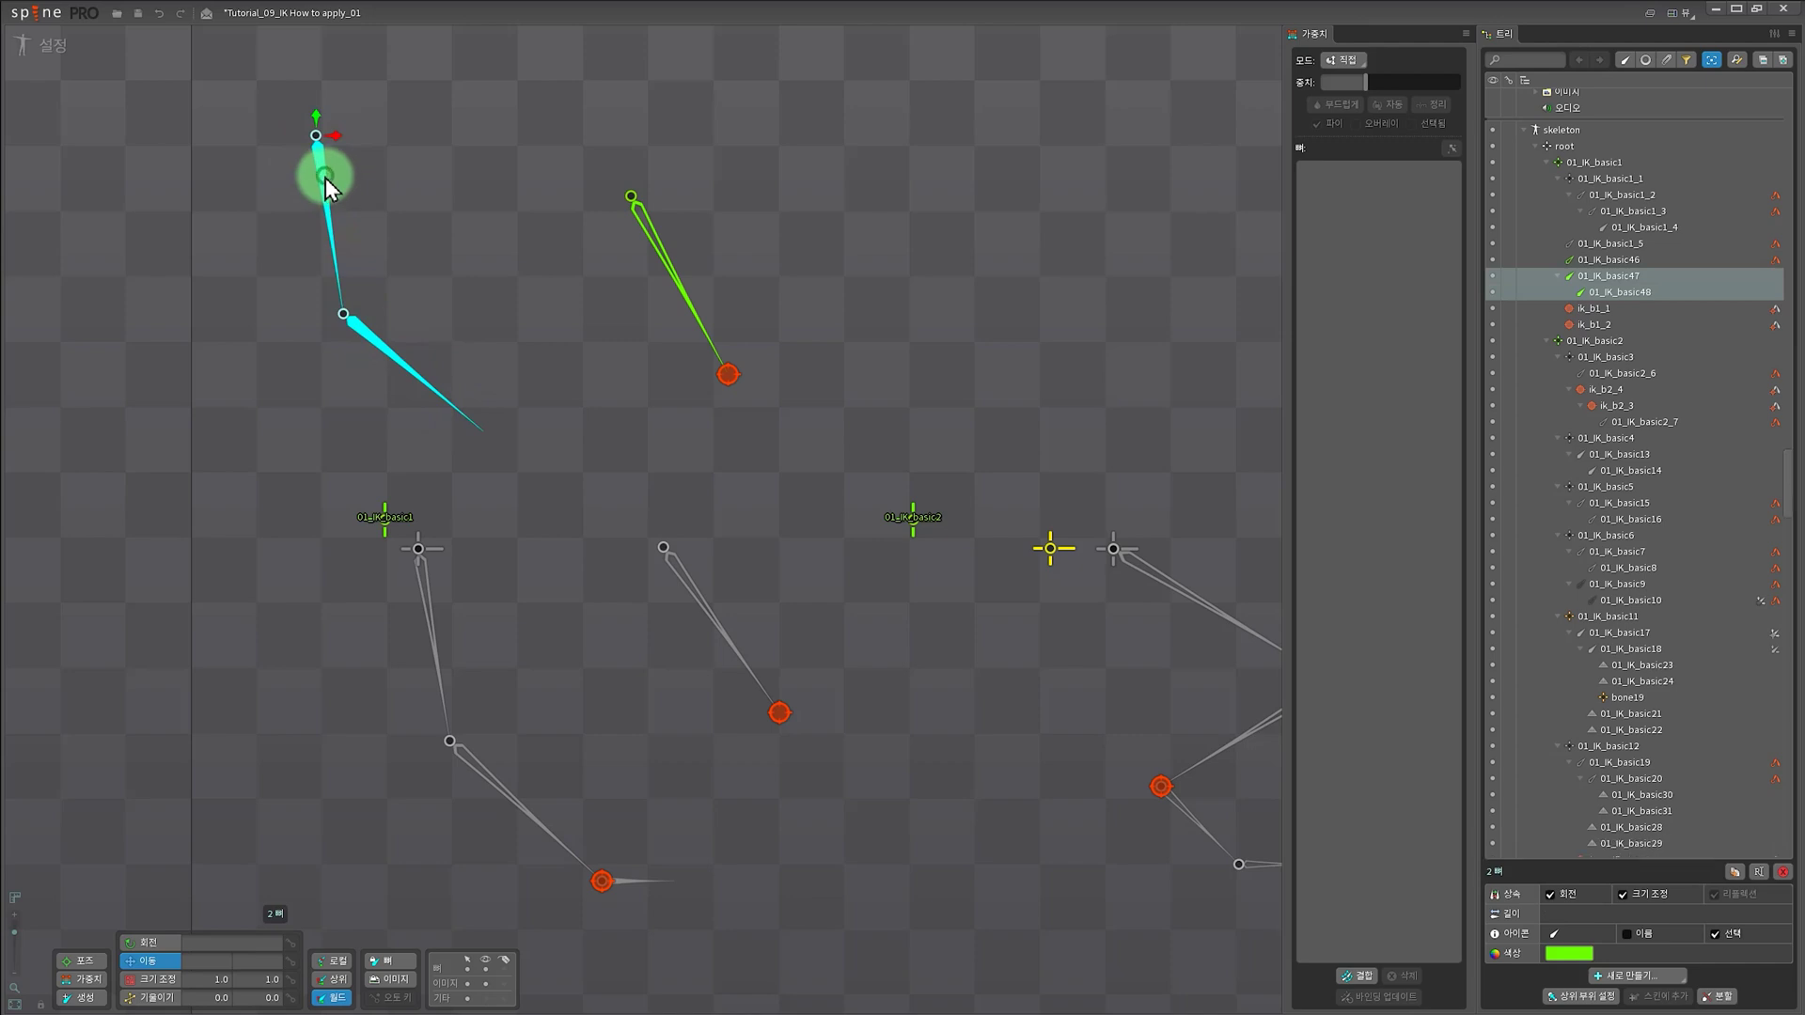
pyautogui.click(388, 362)
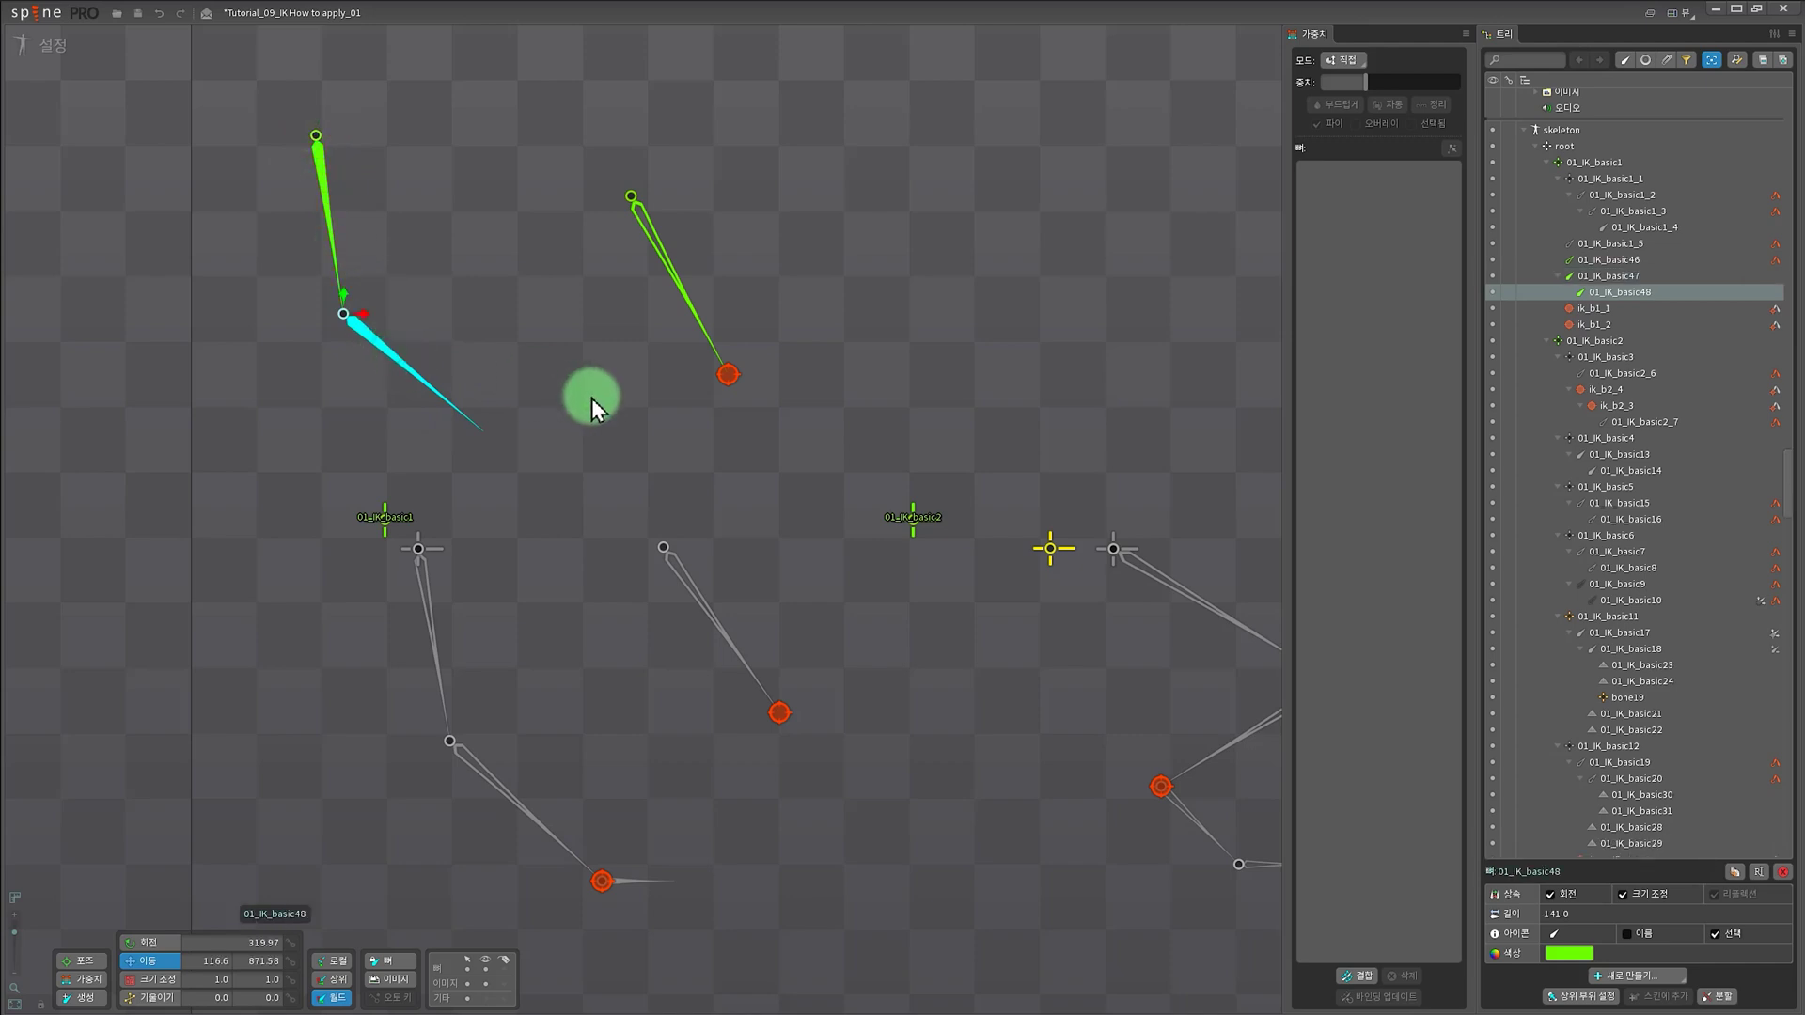
pyautogui.keyDown('ctrl'); pyautogui.click(325, 183); pyautogui.keyUp('ctrl')
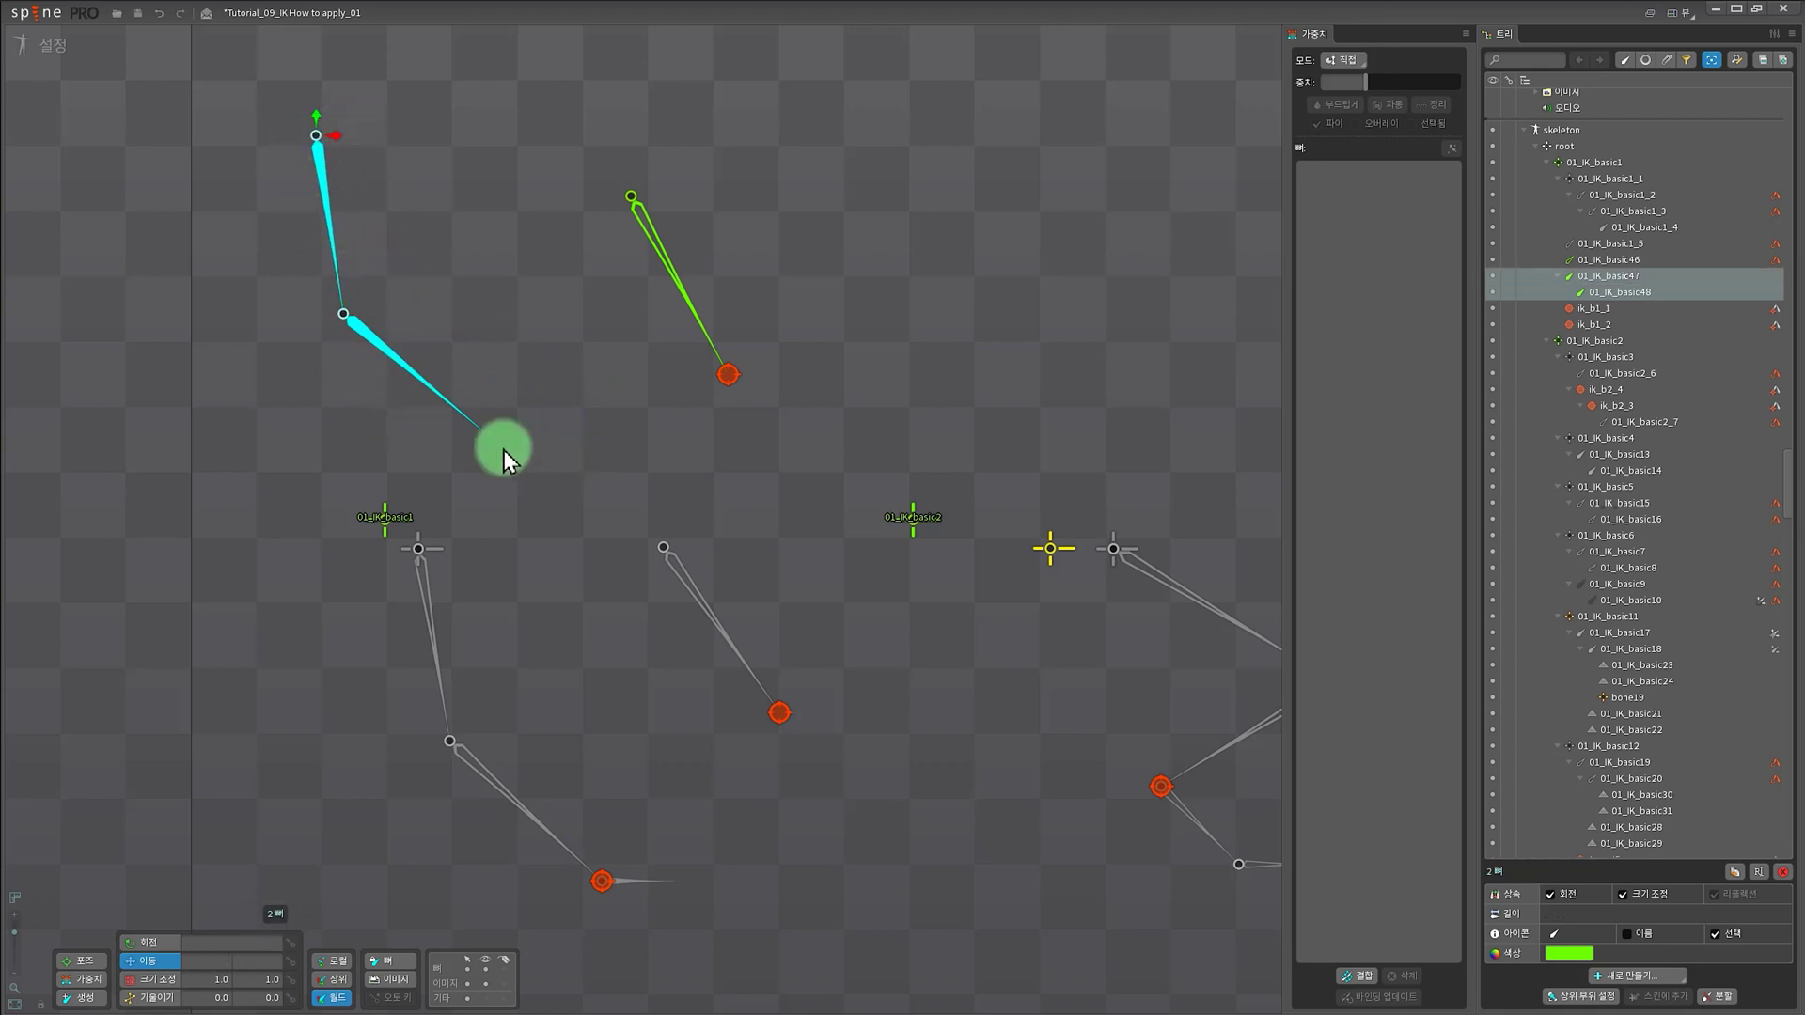
pyautogui.click(1634, 978)
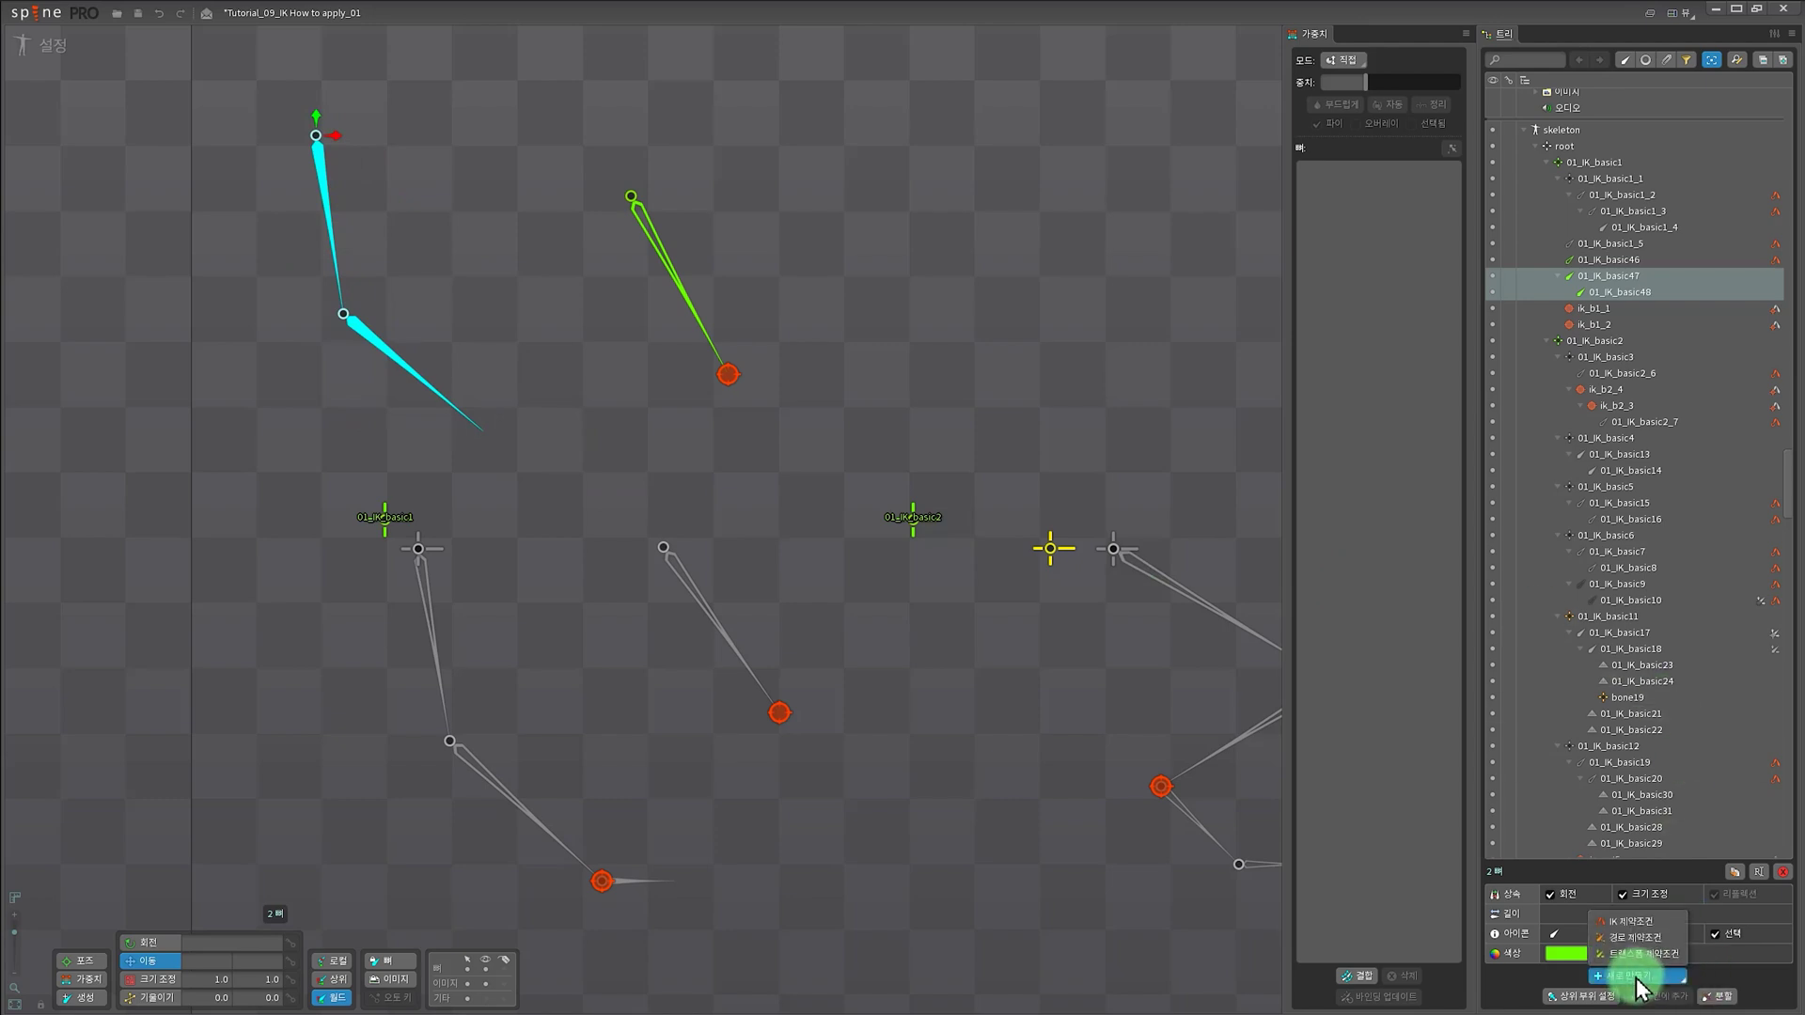
pyautogui.click(1631, 921)
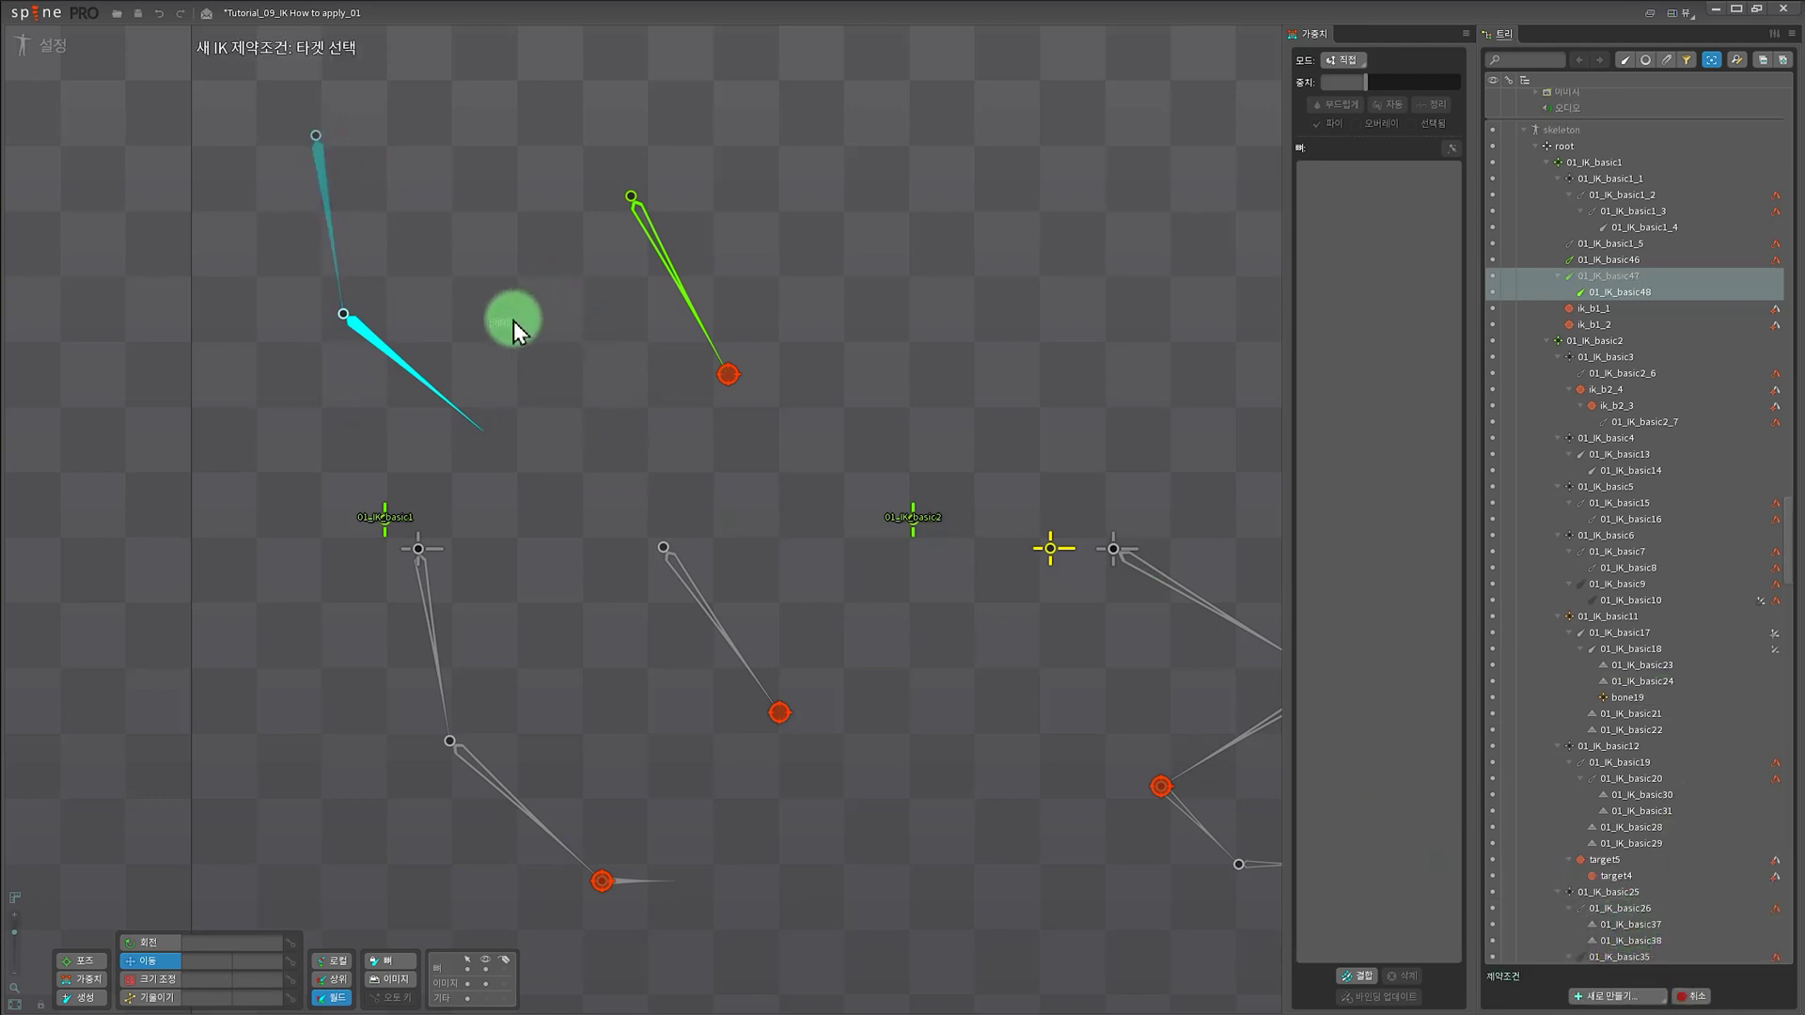
pyautogui.click(448, 414)
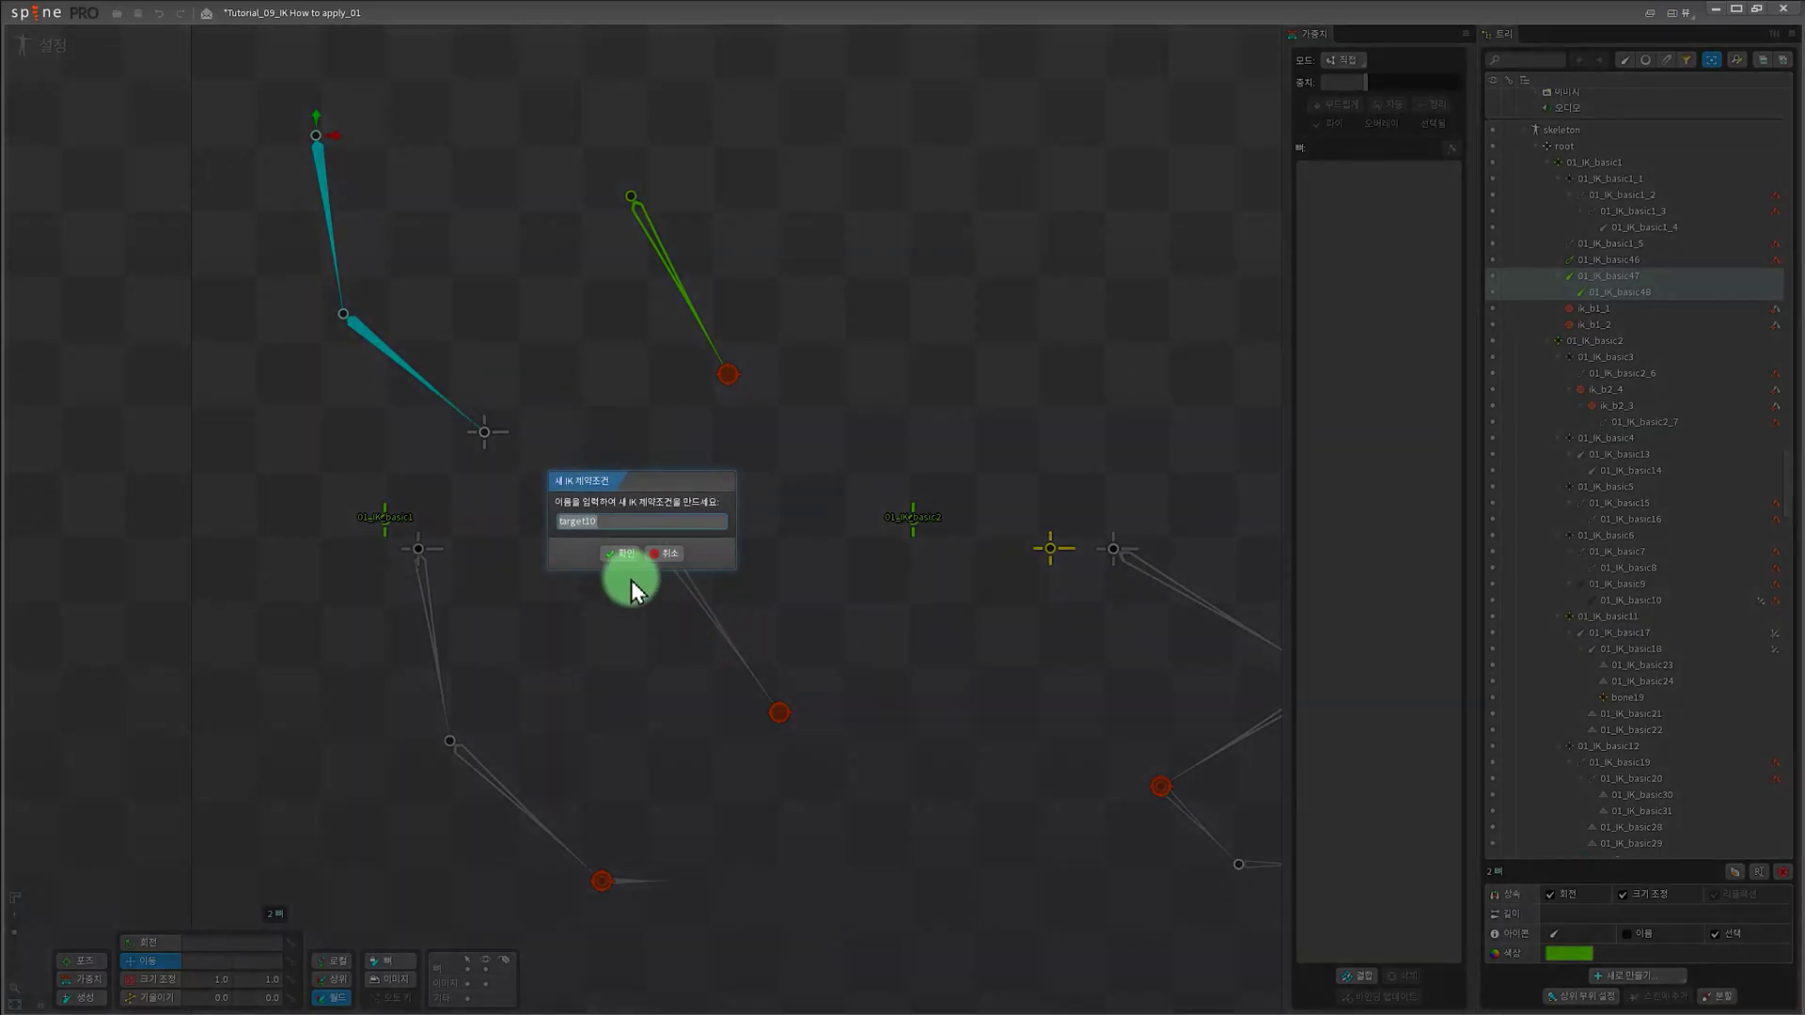
pyautogui.click(615, 553)
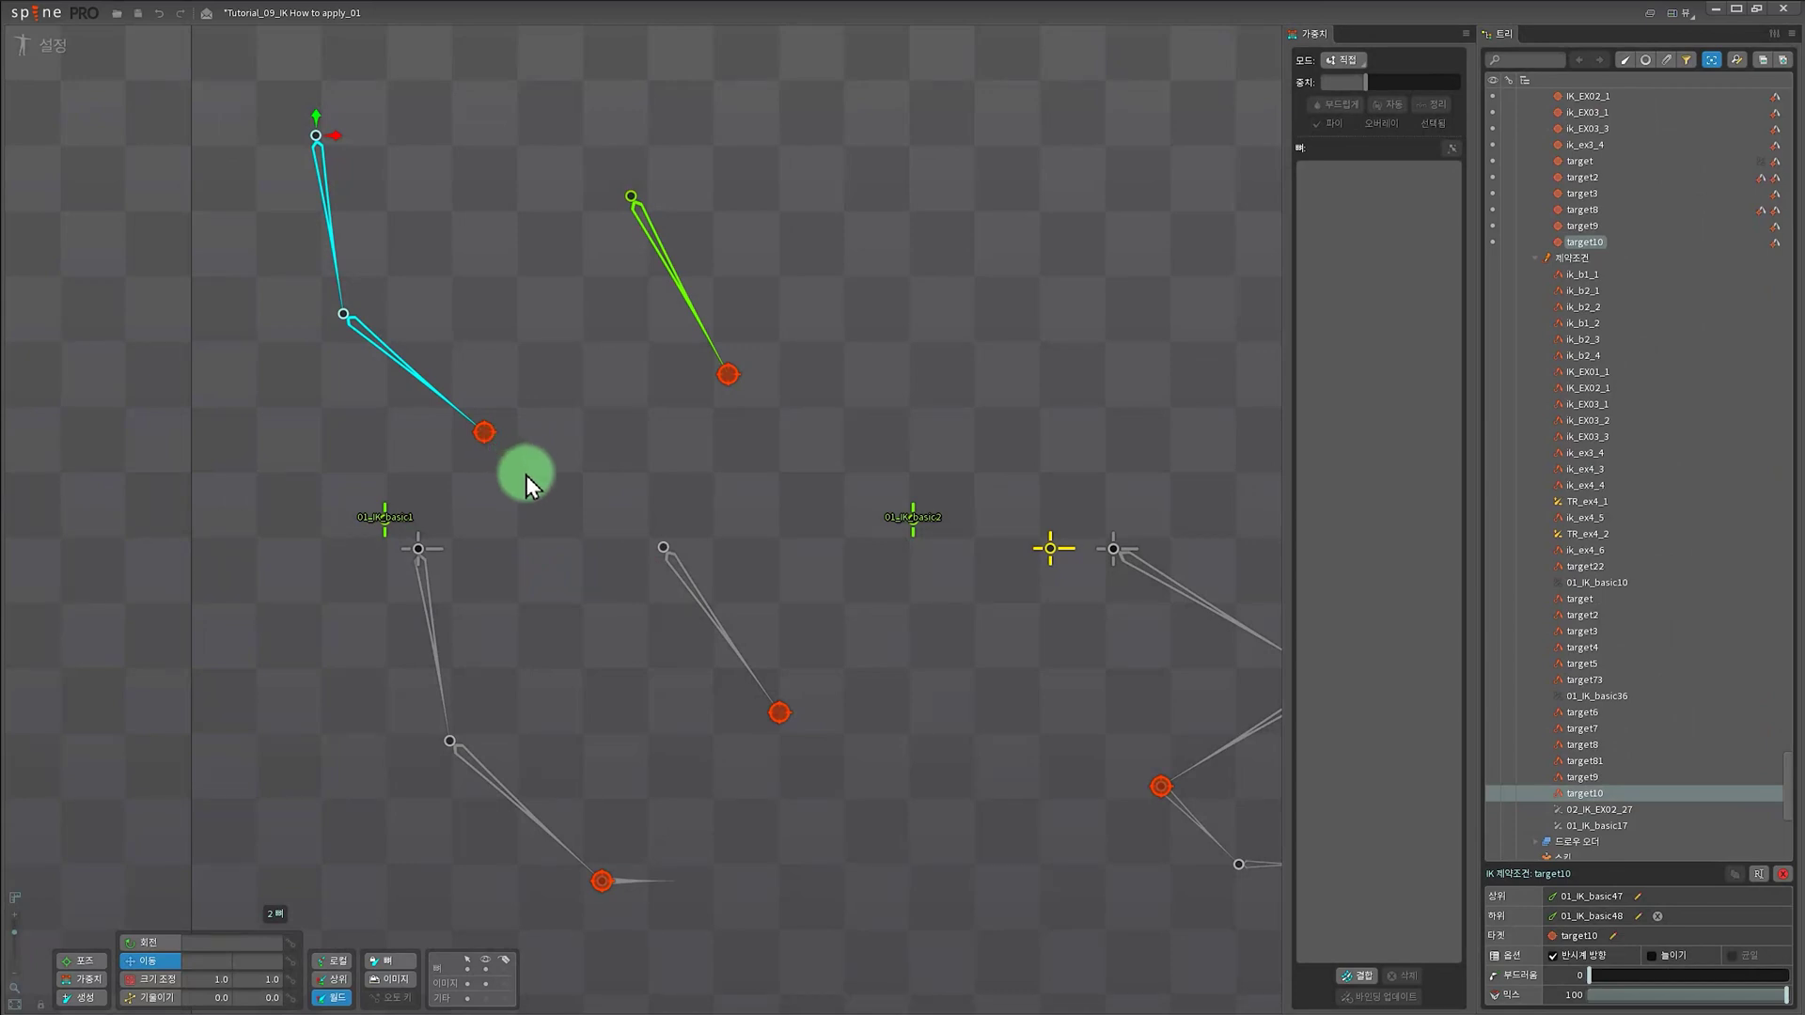
# - Enable the compress (압축) and stretch (늘이기) options on the single bone's IK constraint target9
pyautogui.click(482, 434)
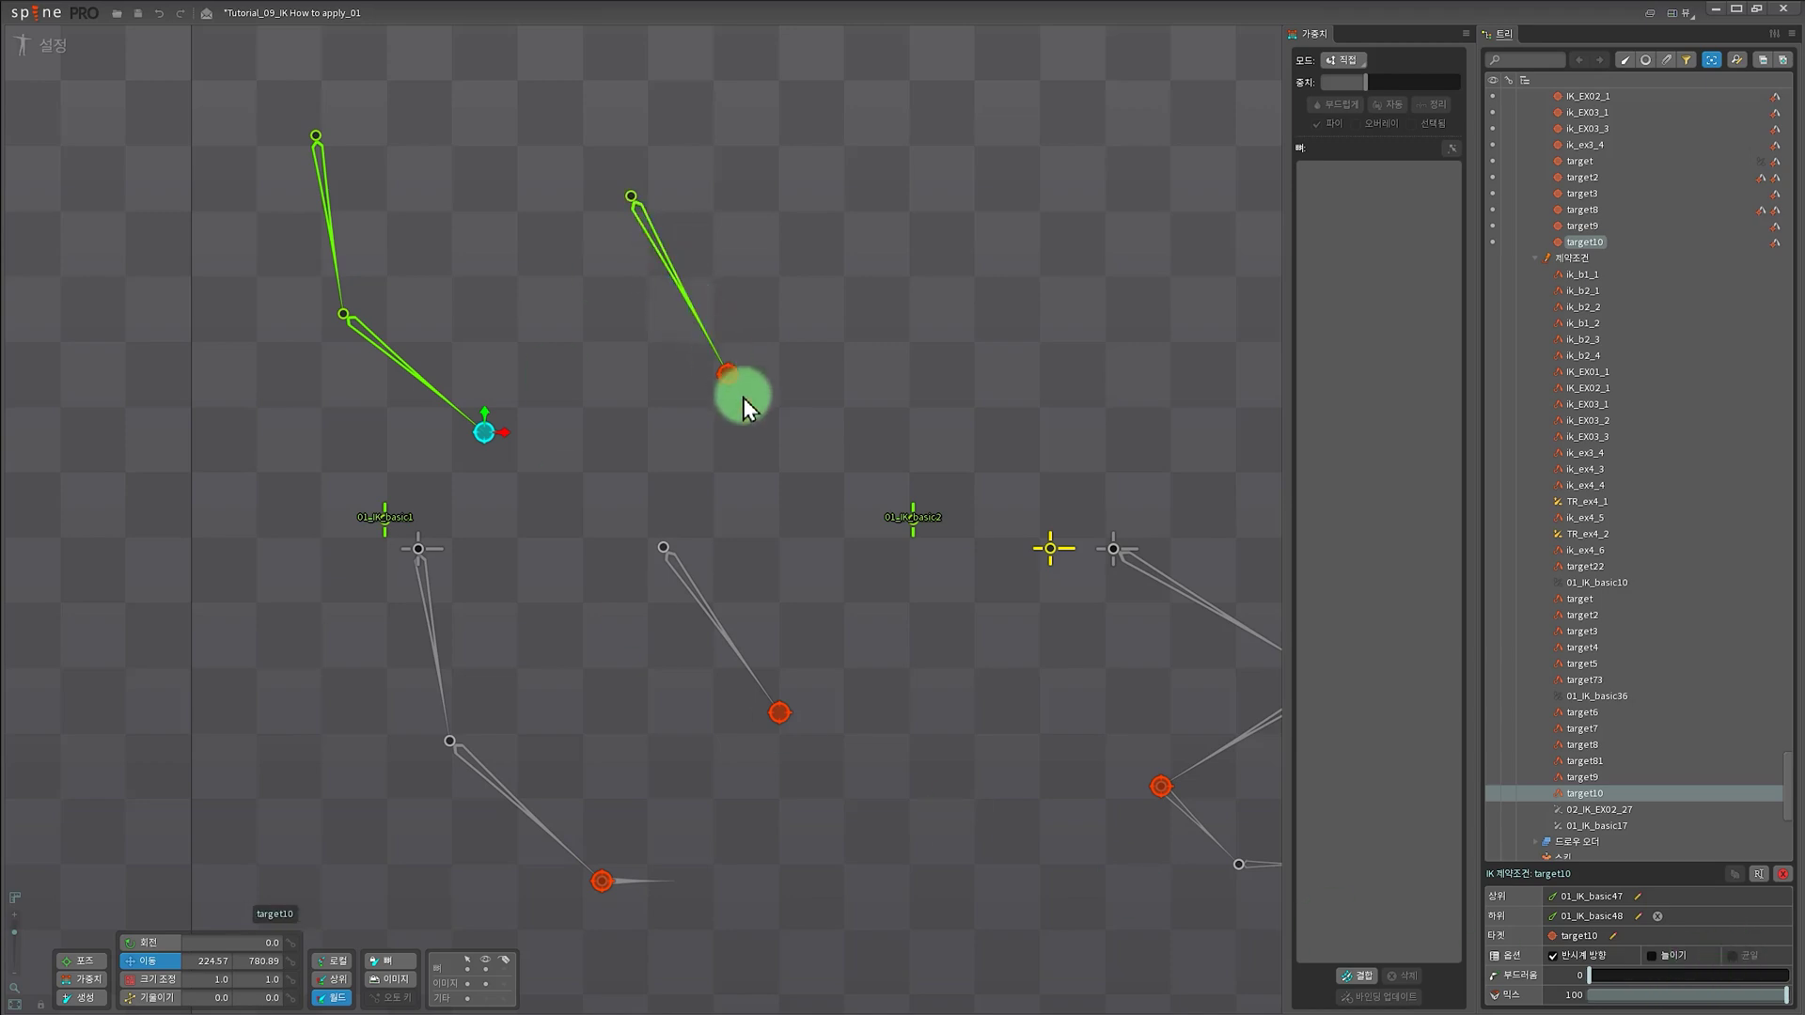
pyautogui.click(675, 279)
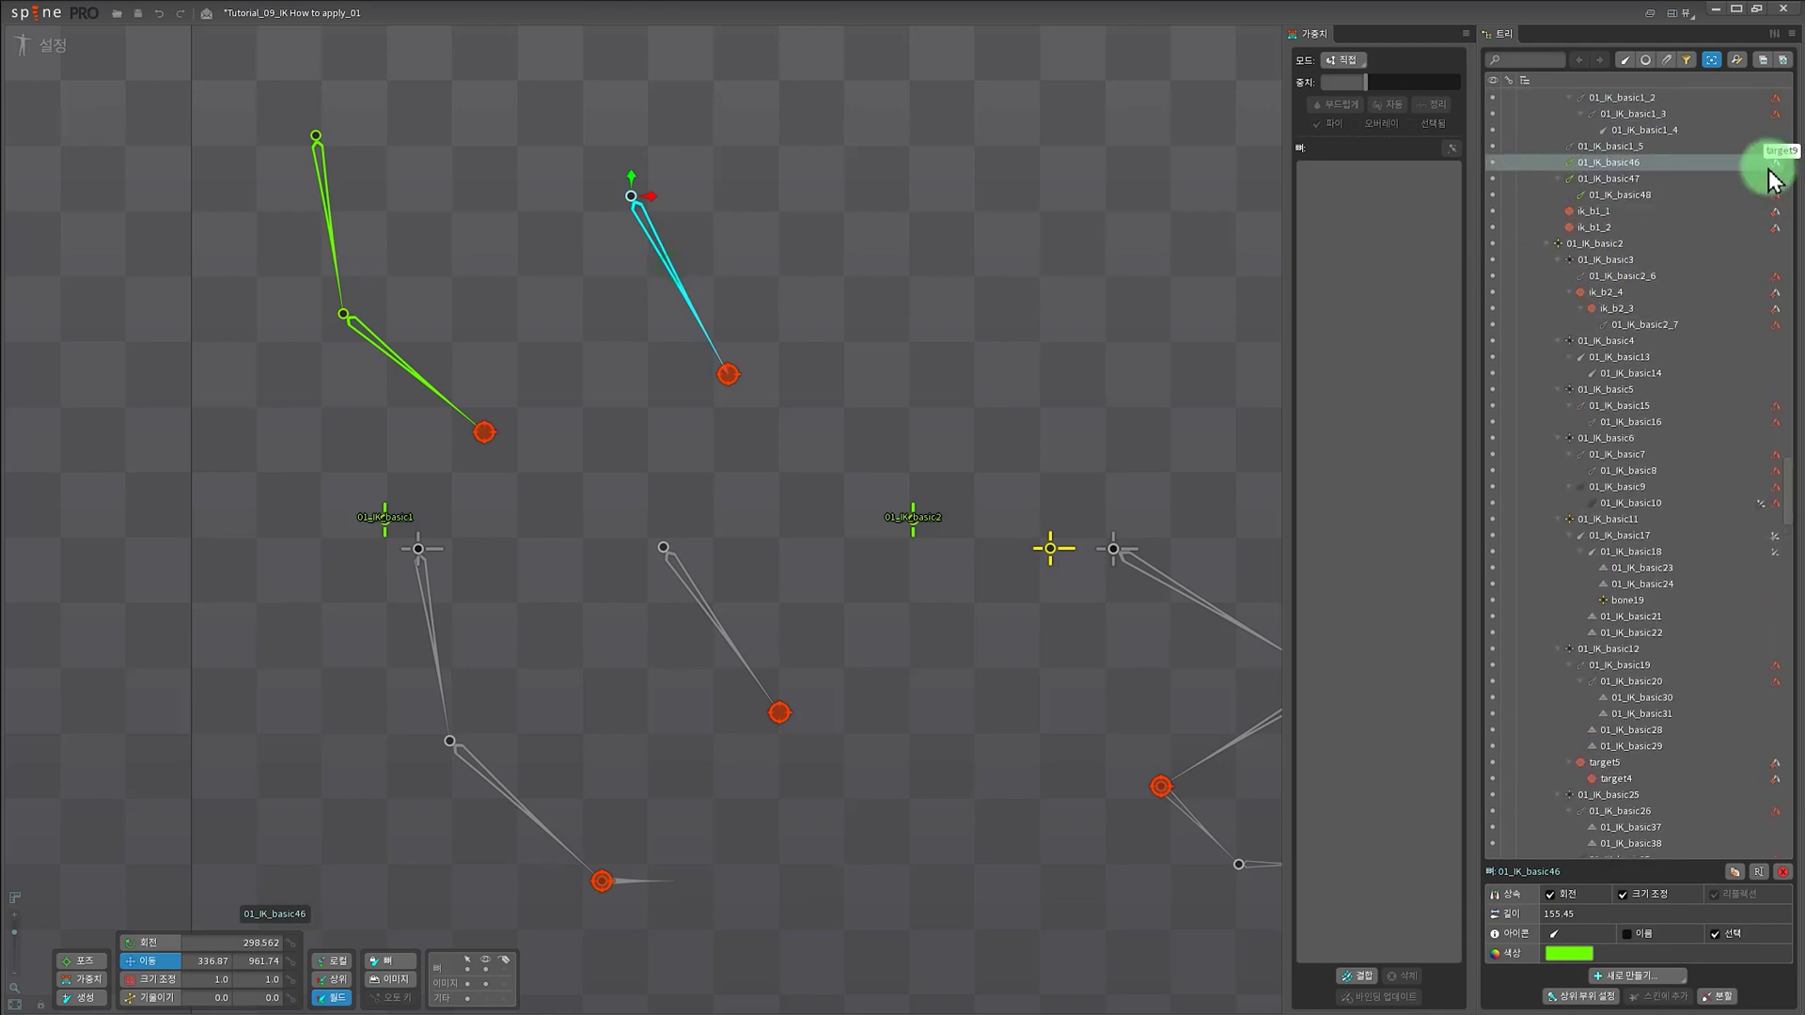
pyautogui.click(1777, 171)
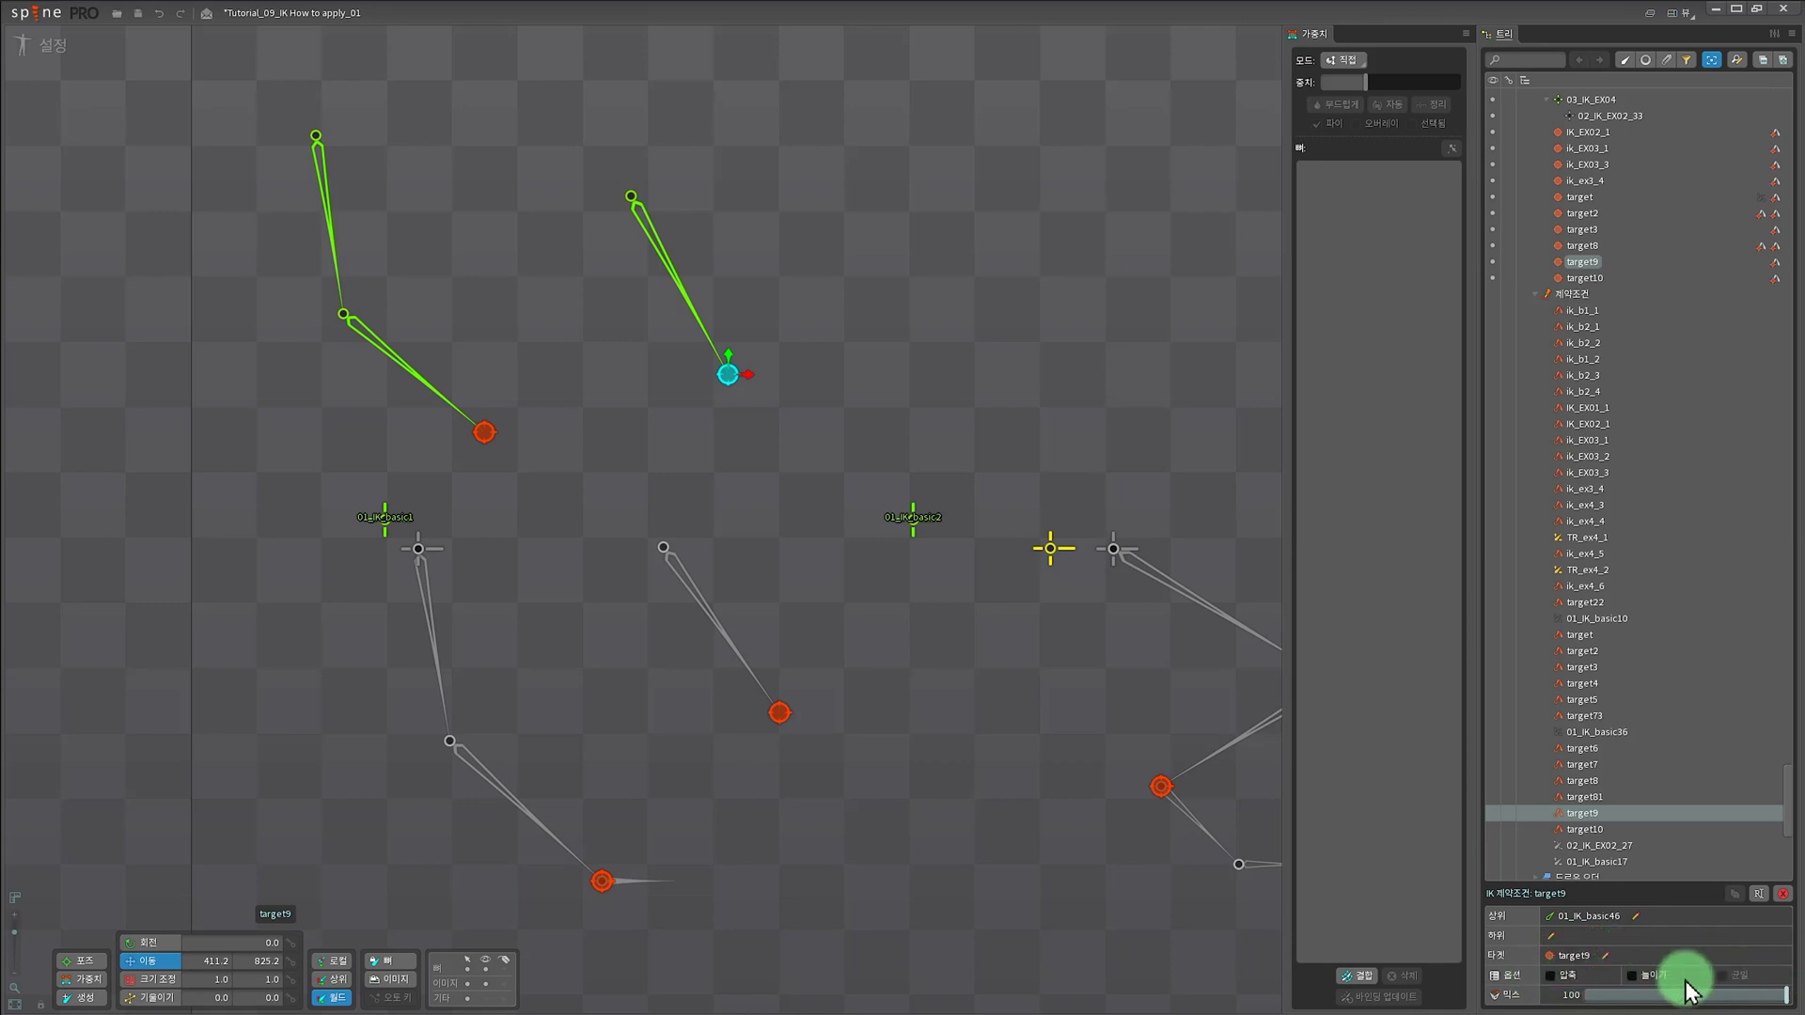
pyautogui.scroll(2, 774, 421)
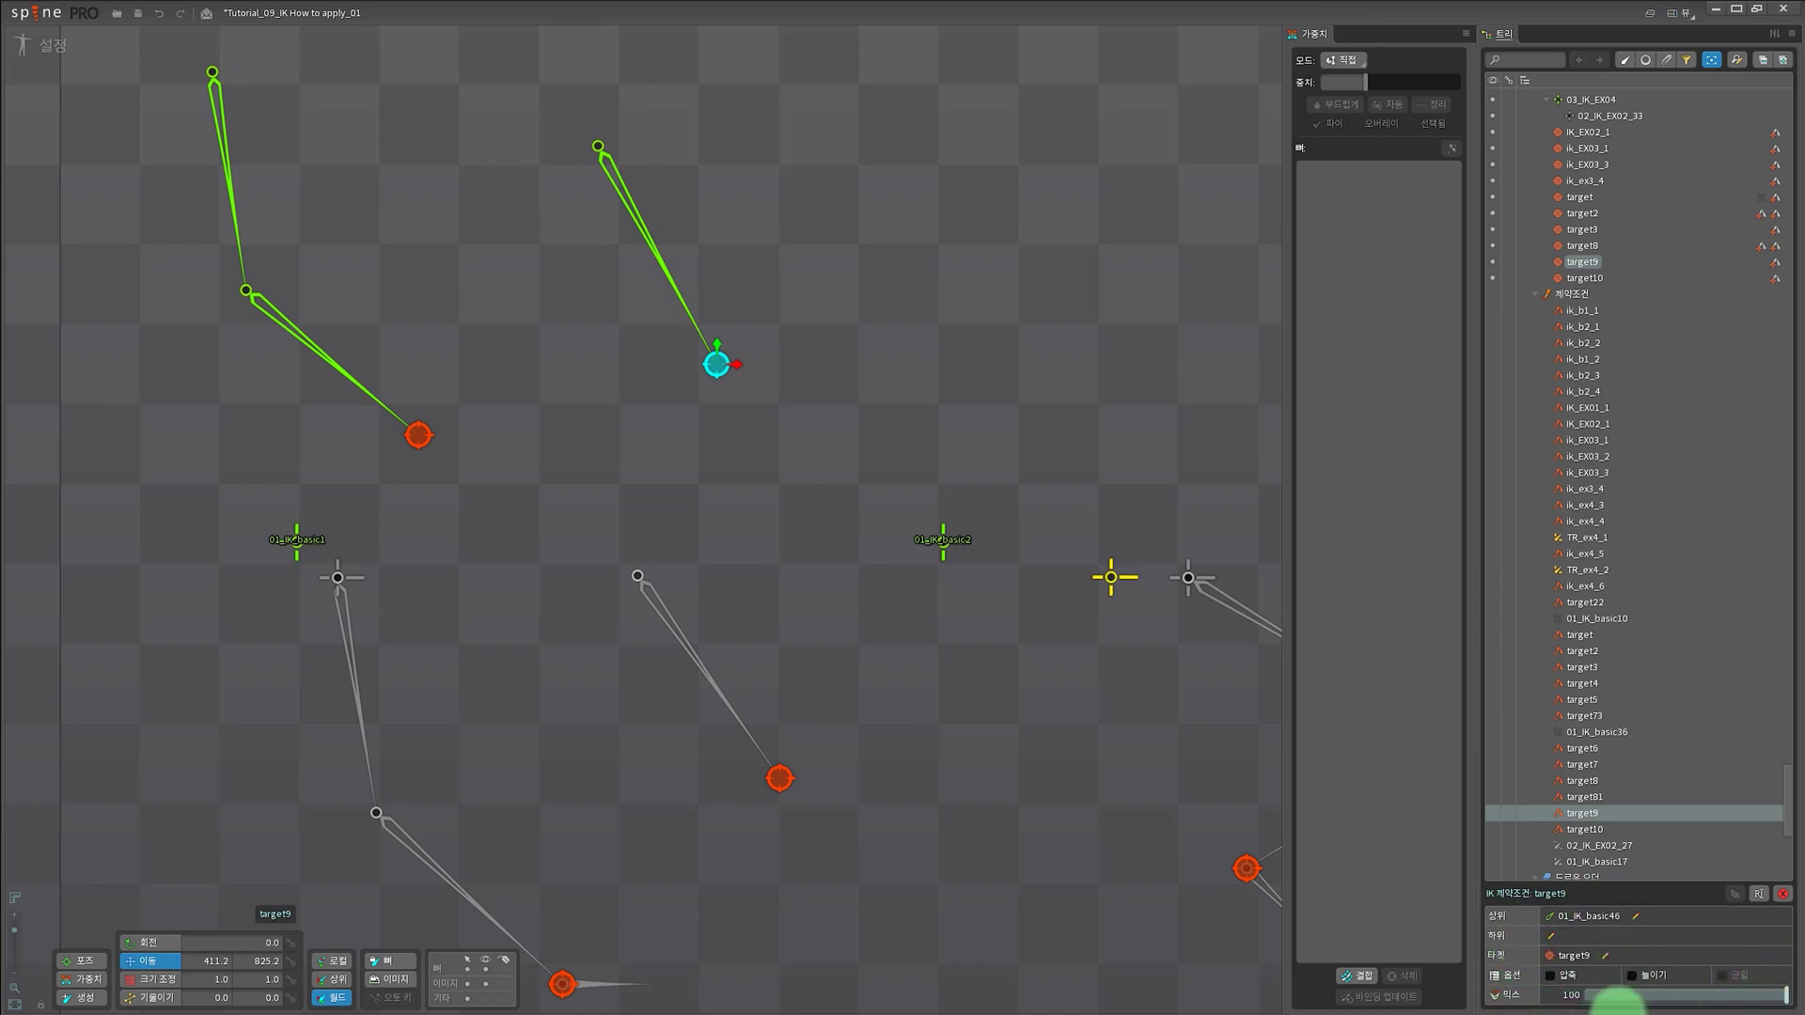
pyautogui.click(1556, 978)
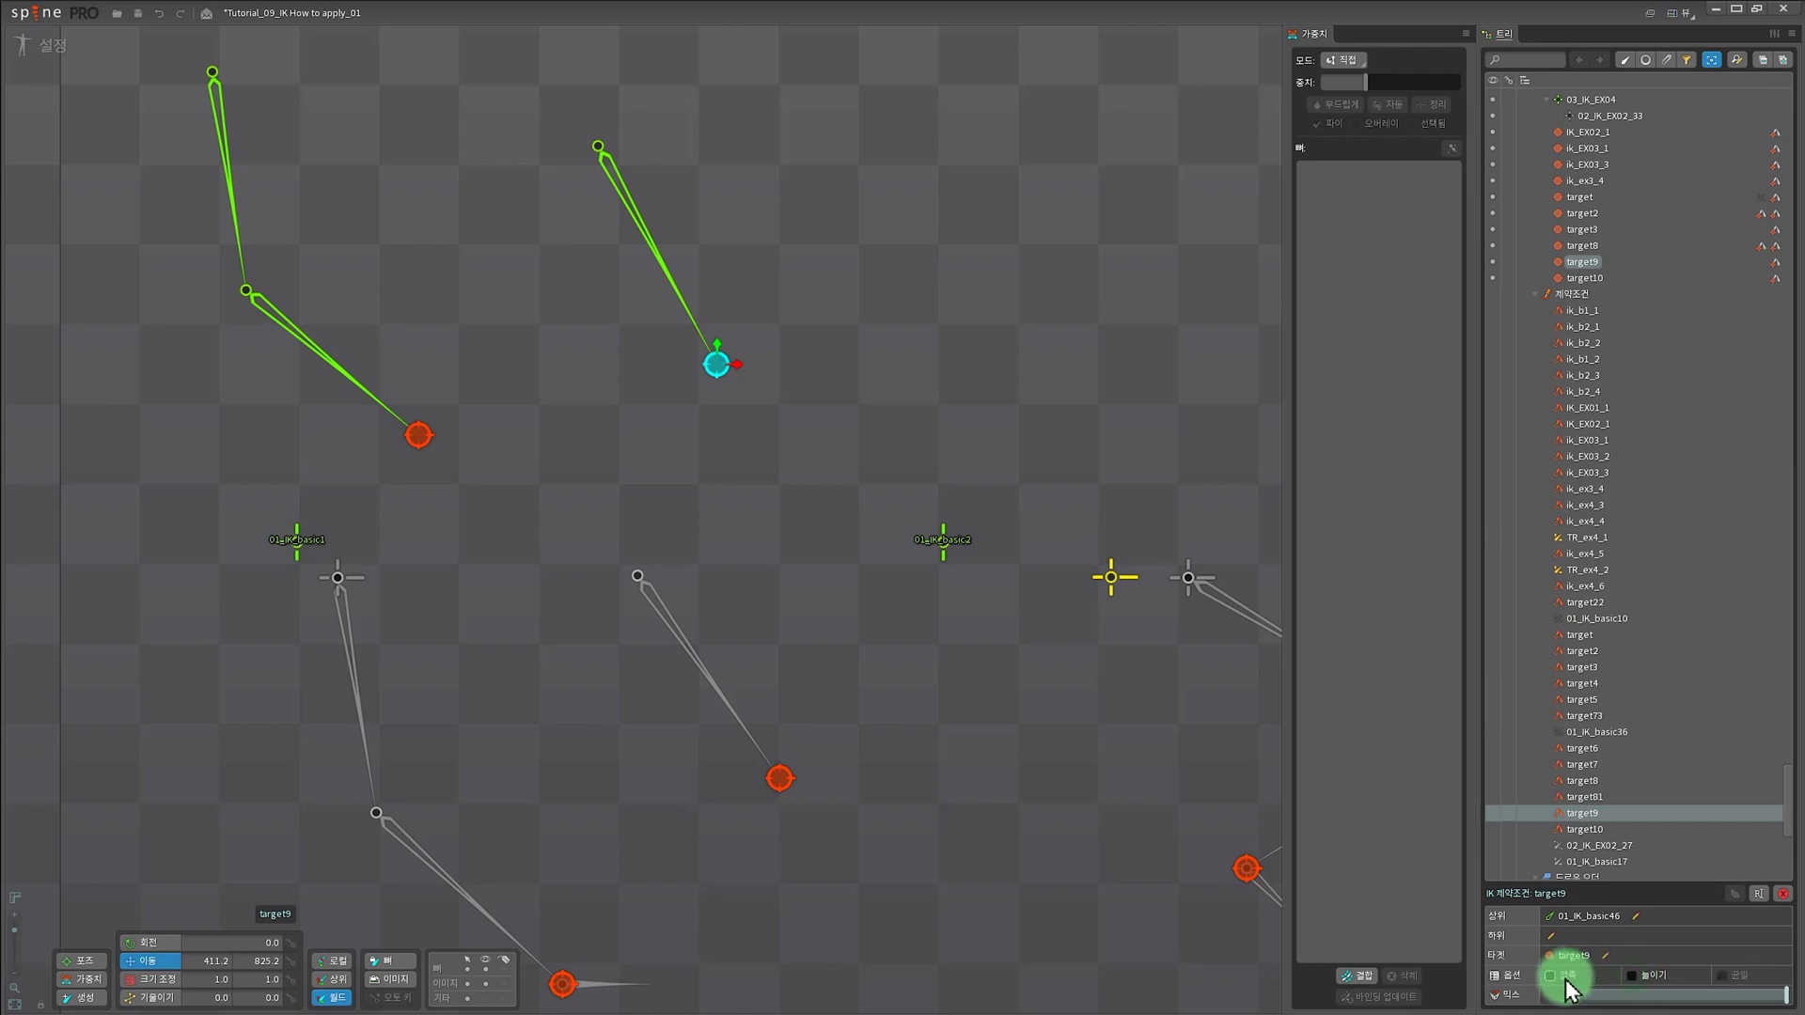
pyautogui.click(1561, 977)
pyautogui.click(1631, 977)
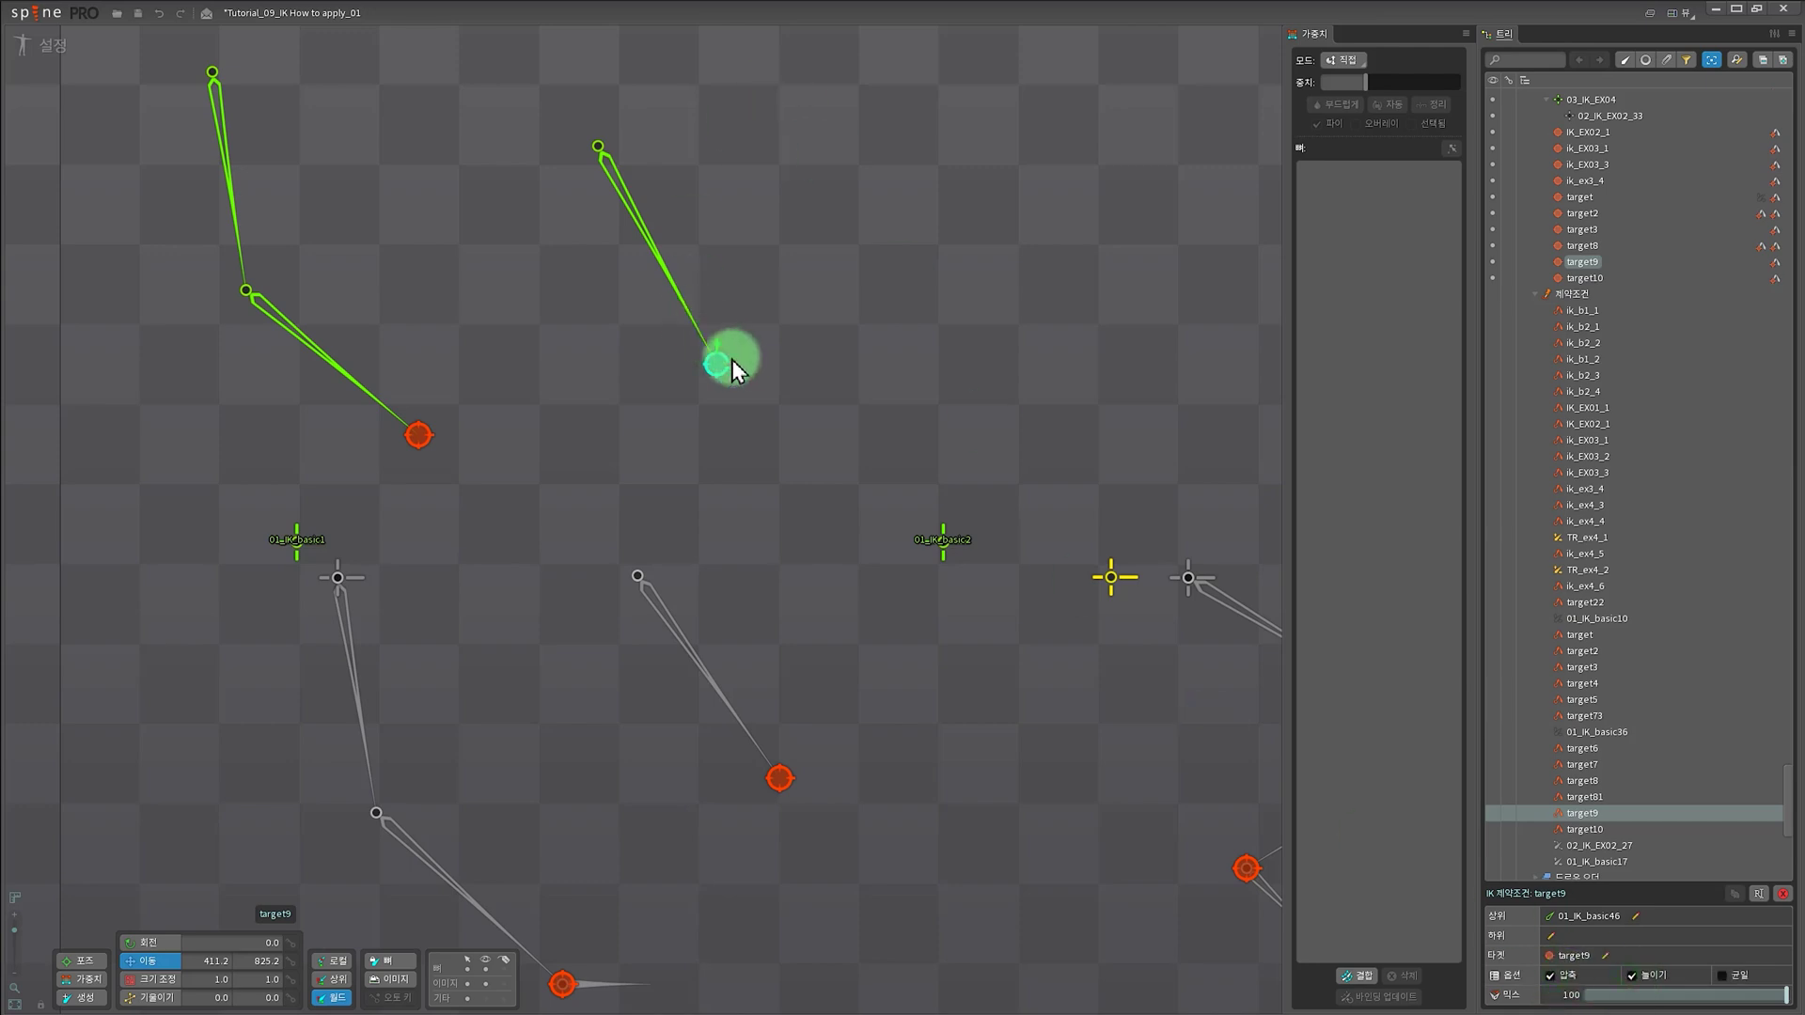
# - Move target9 away from and towards the bone's origin to stretch and compress the bone, ending at about X 455, Y 791
pyautogui.moveTo(717, 363); pyautogui.dragTo(761, 399)
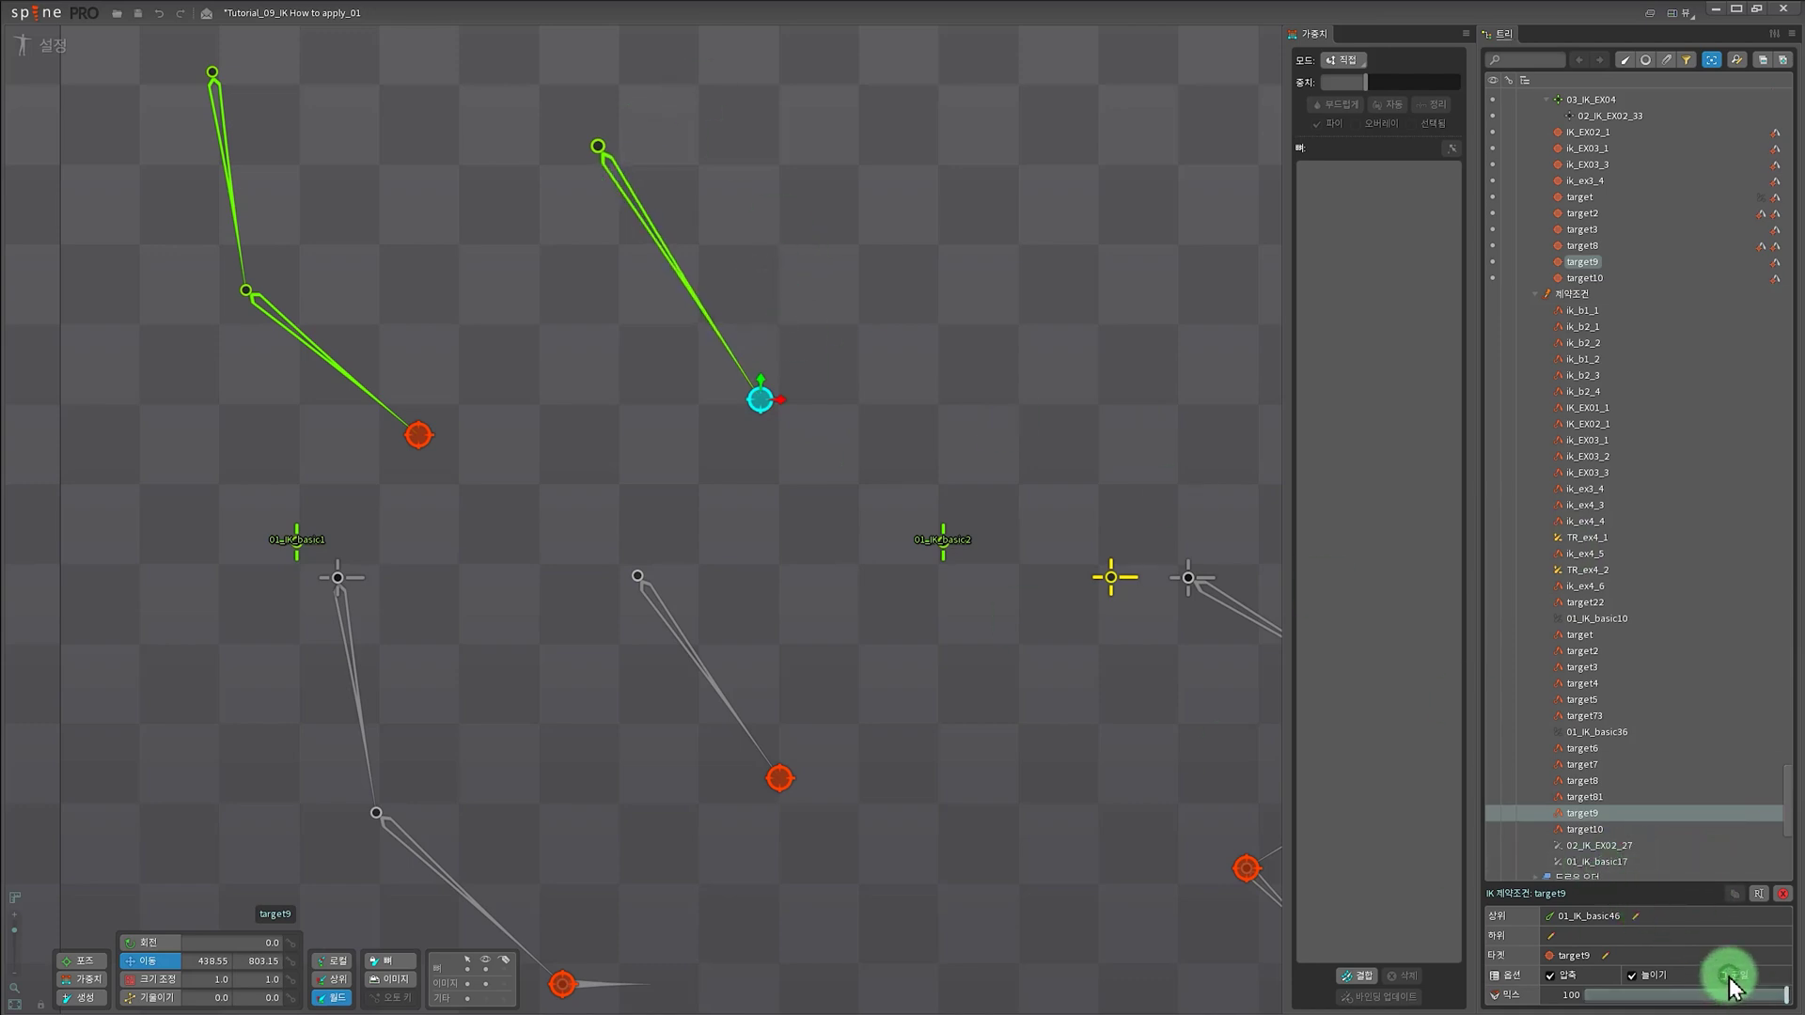
pyautogui.moveTo(759, 399)
pyautogui.mouseDown()
pyautogui.moveTo(633, 197)
pyautogui.moveTo(746, 371)
pyautogui.mouseUp()
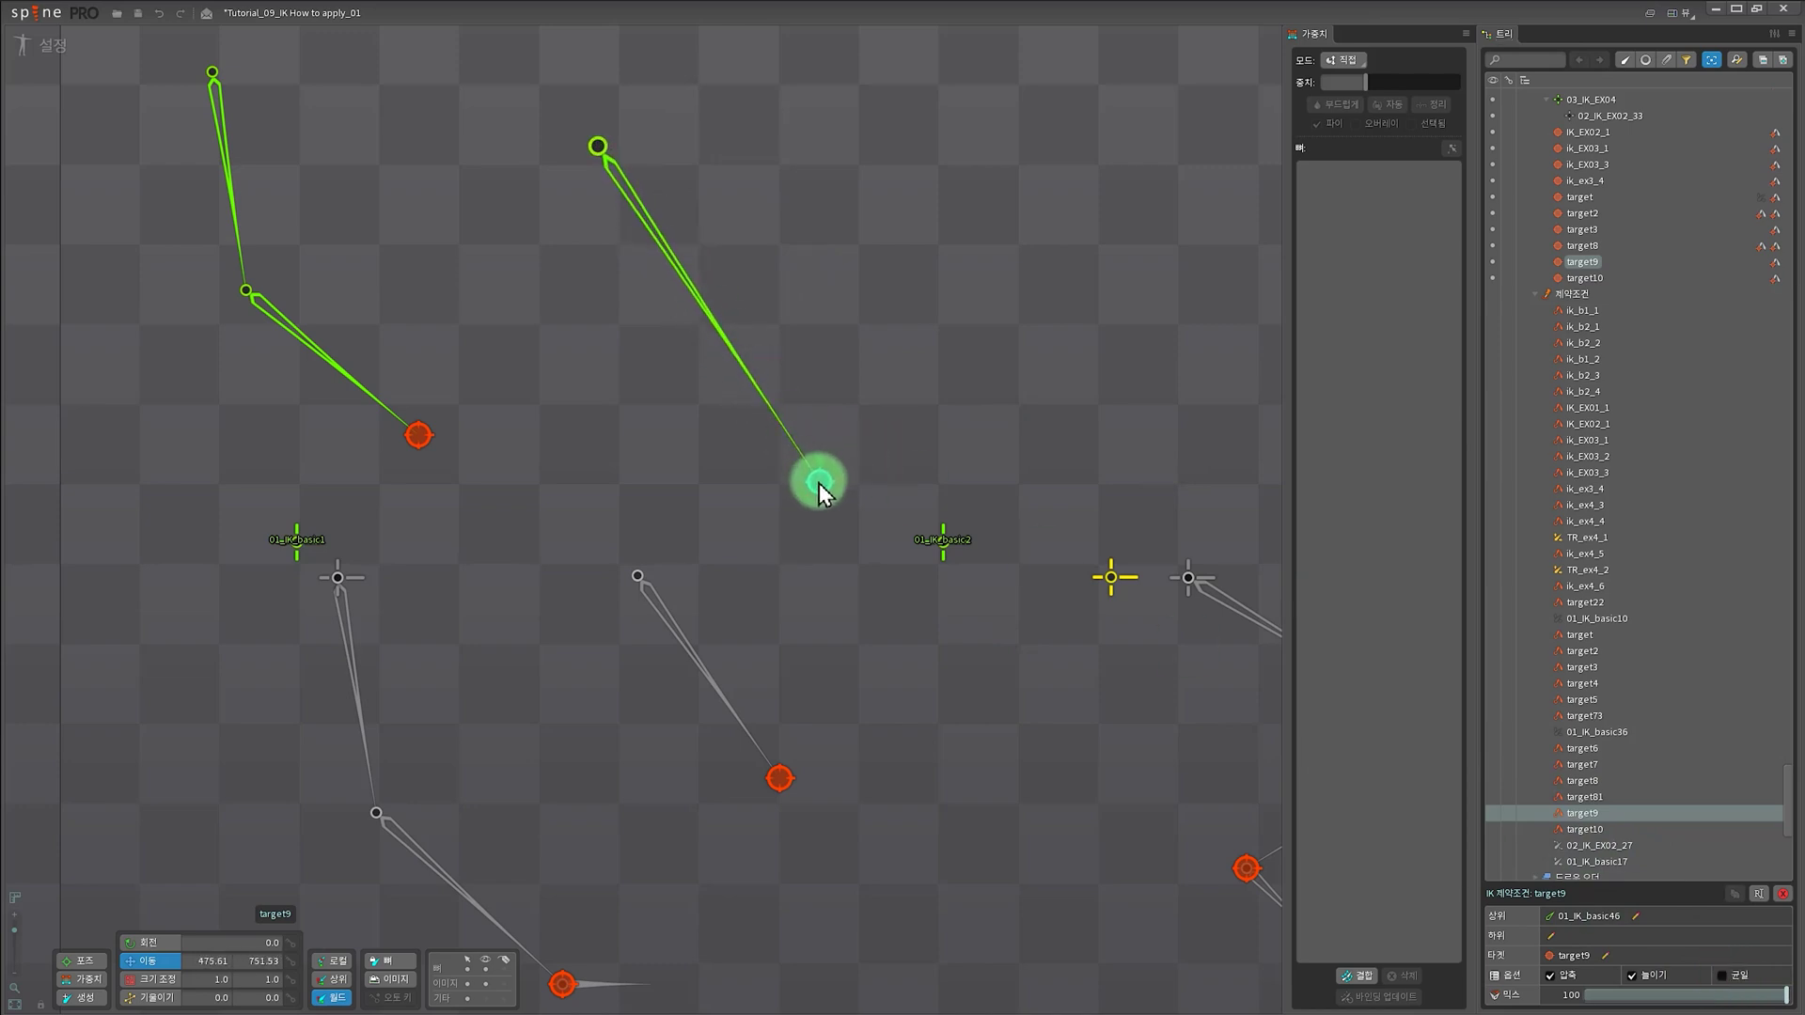
pyautogui.moveTo(820, 483); pyautogui.dragTo(835, 506)
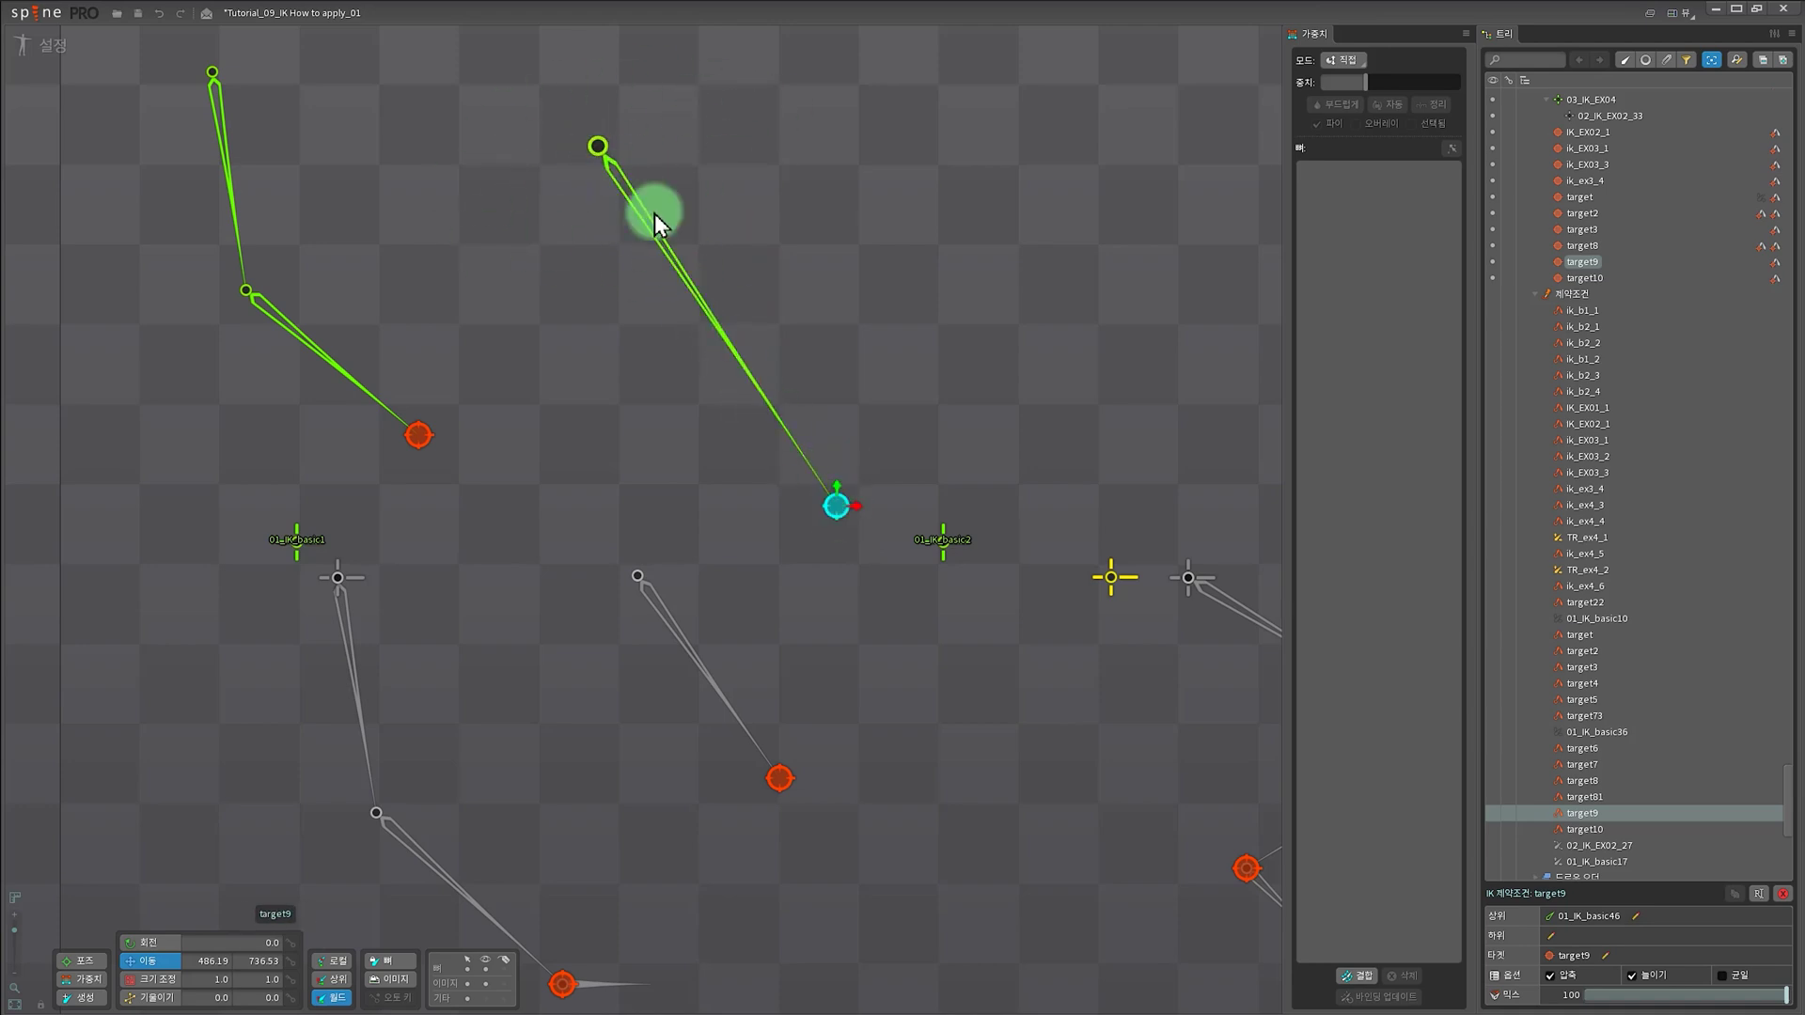
pyautogui.moveTo(832, 499); pyautogui.dragTo(677, 252)
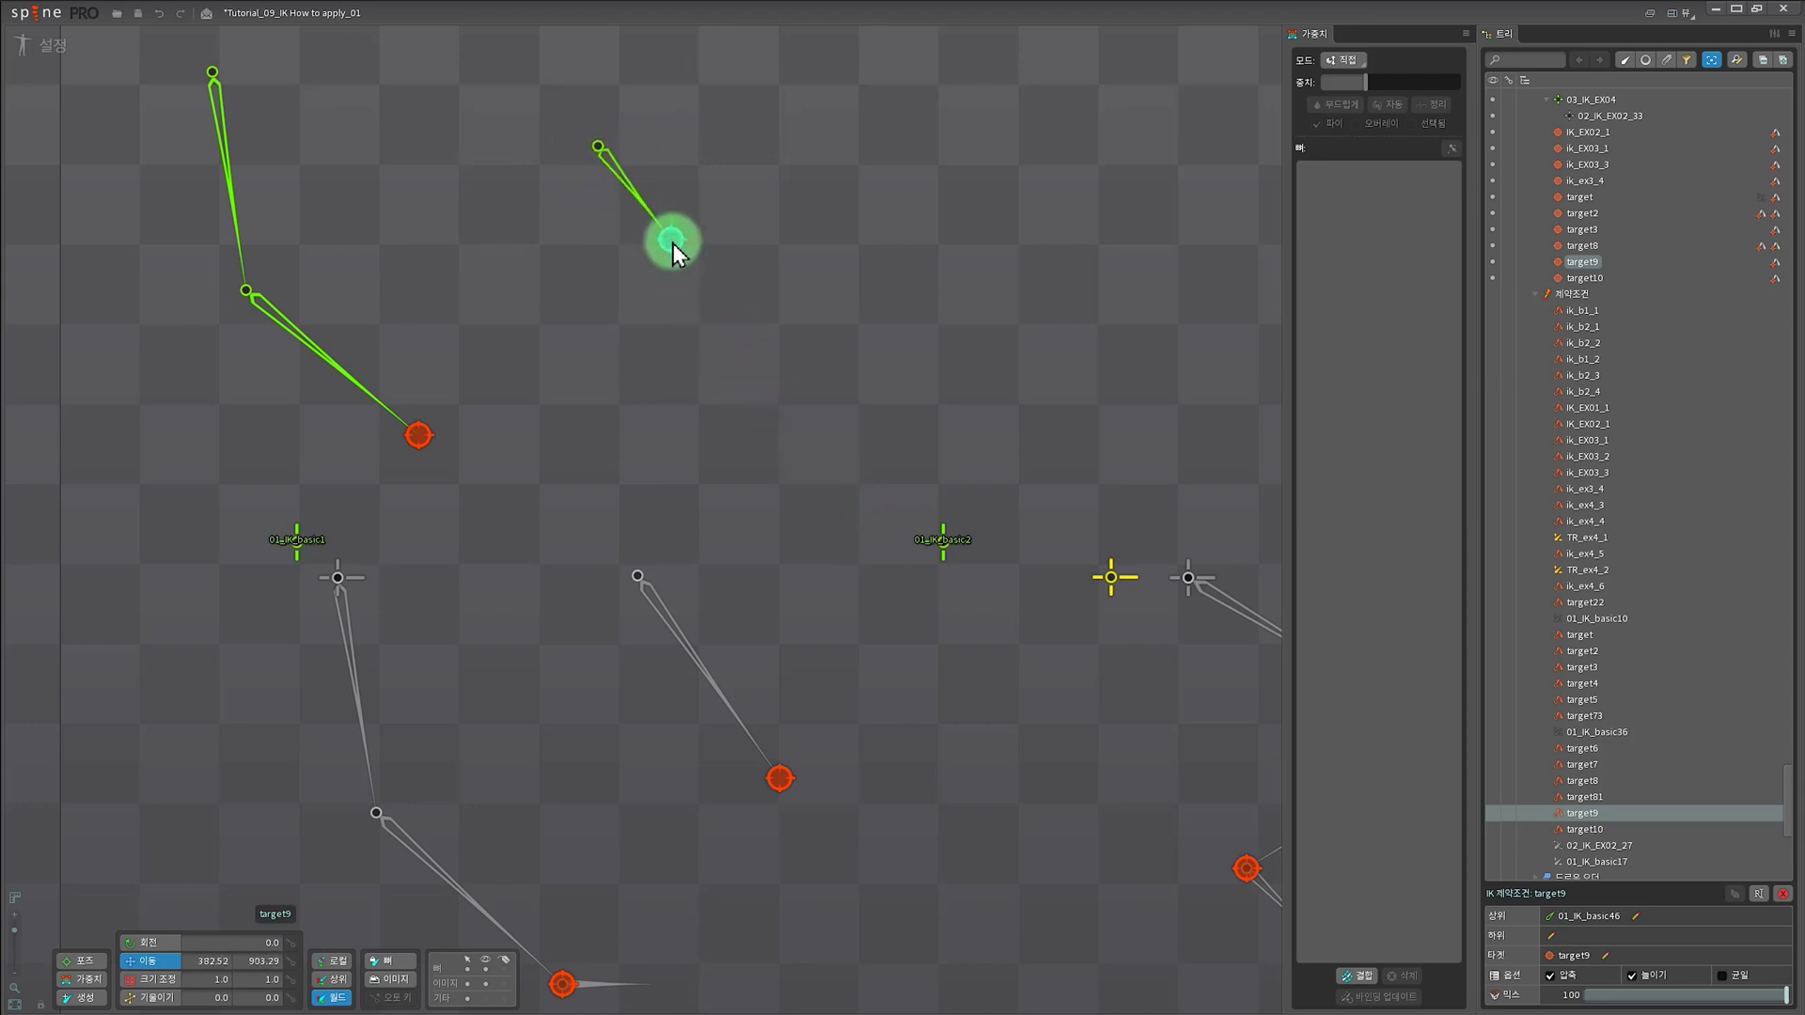
pyautogui.moveTo(815, 450); pyautogui.dragTo(788, 420)
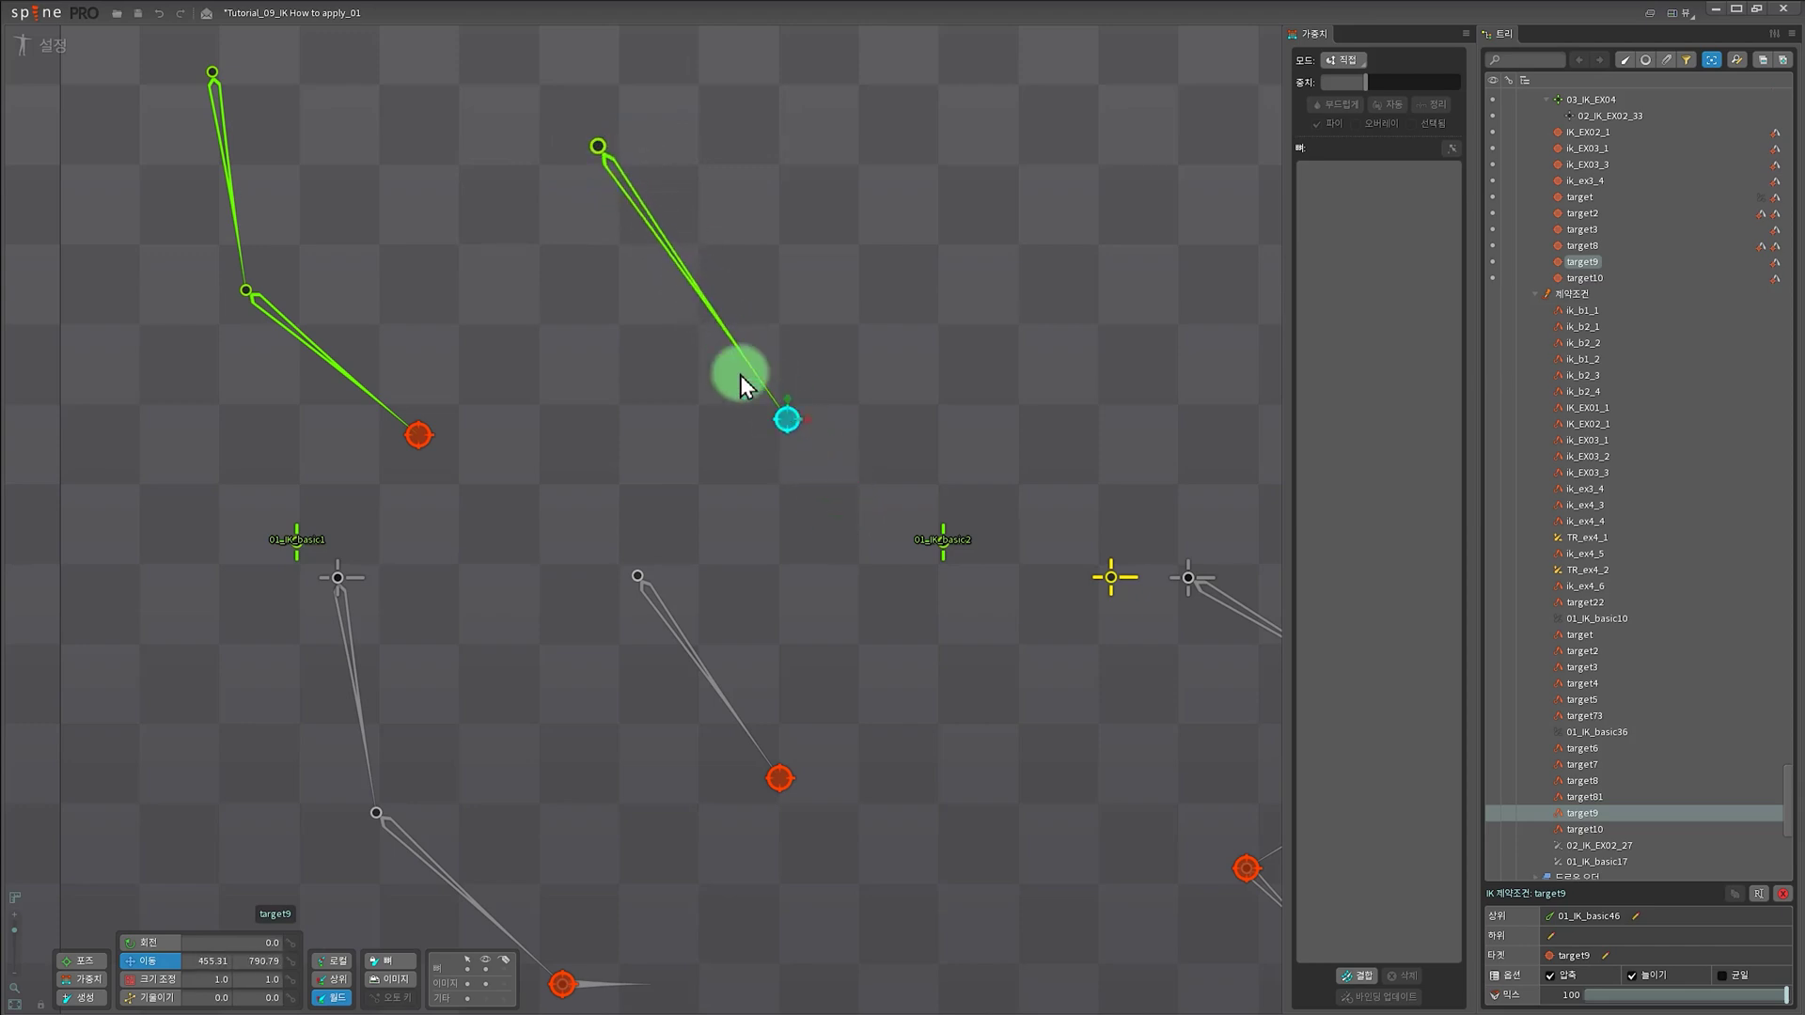
# - Stretch and compress the single bone again with target9, ending at about X 502, Y 717
pyautogui.moveTo(720, 359); pyautogui.dragTo(836, 506)
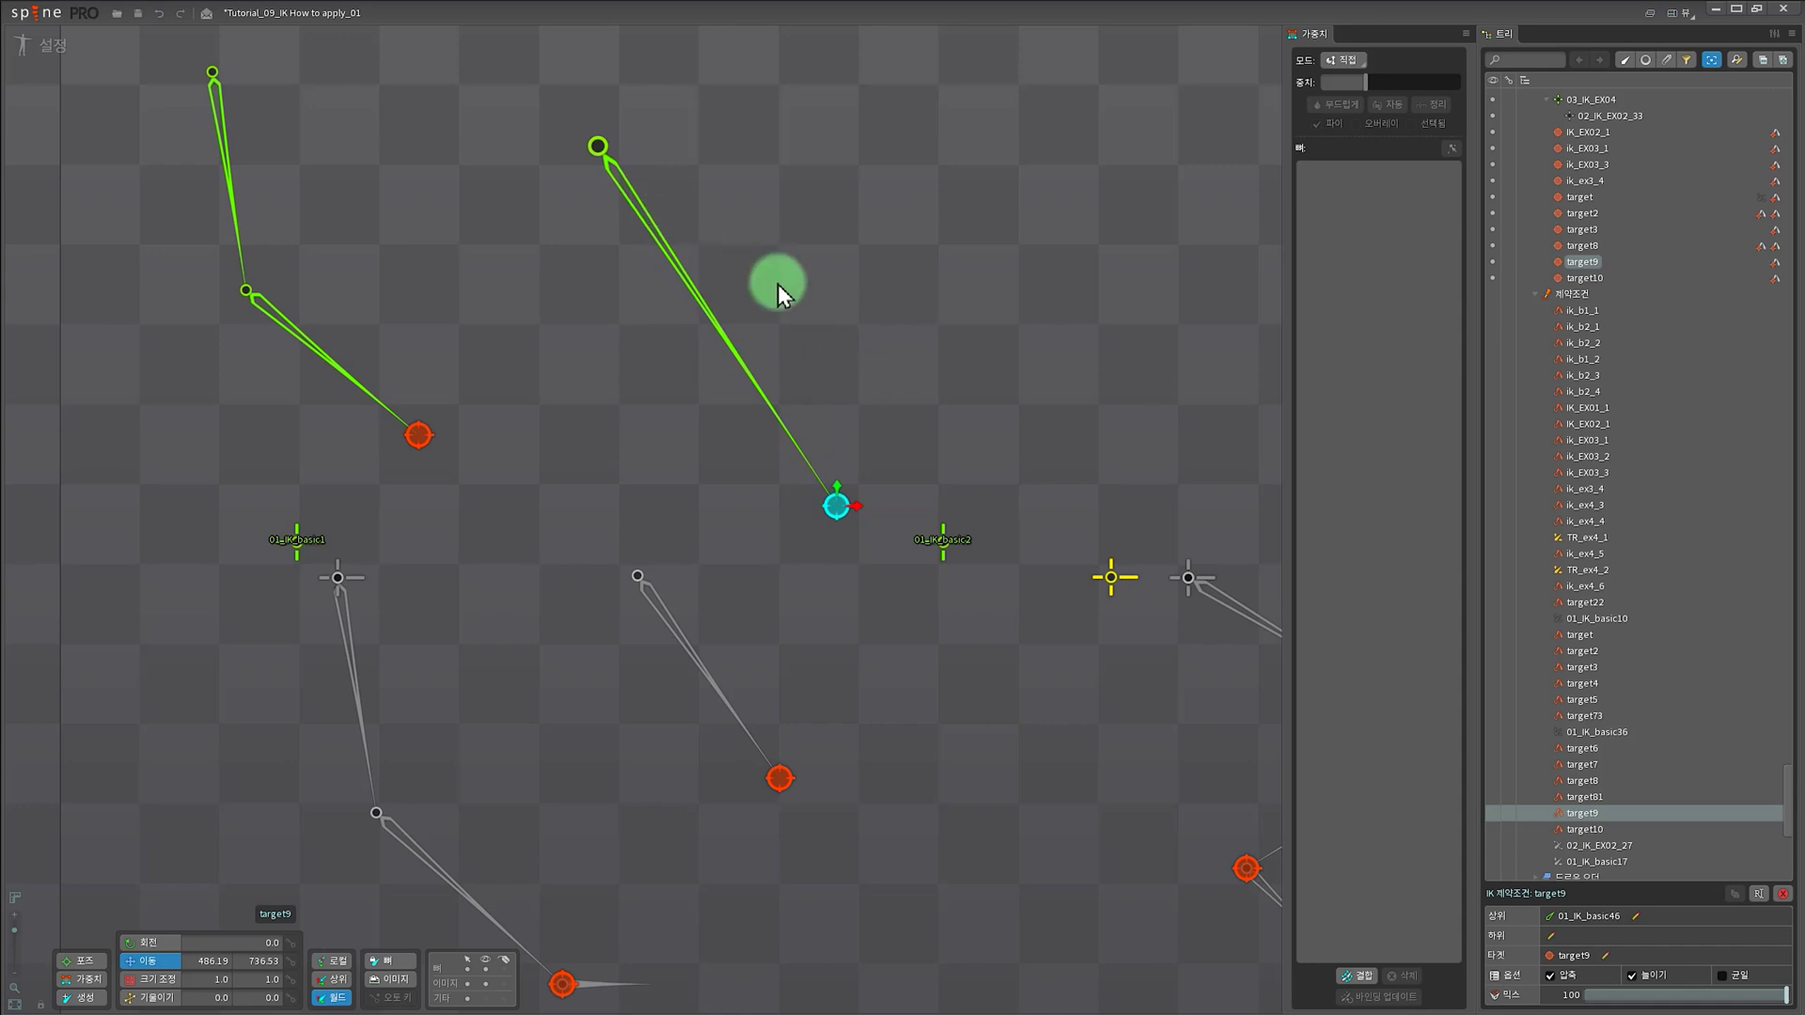
pyautogui.moveTo(777, 284); pyautogui.dragTo(649, 173)
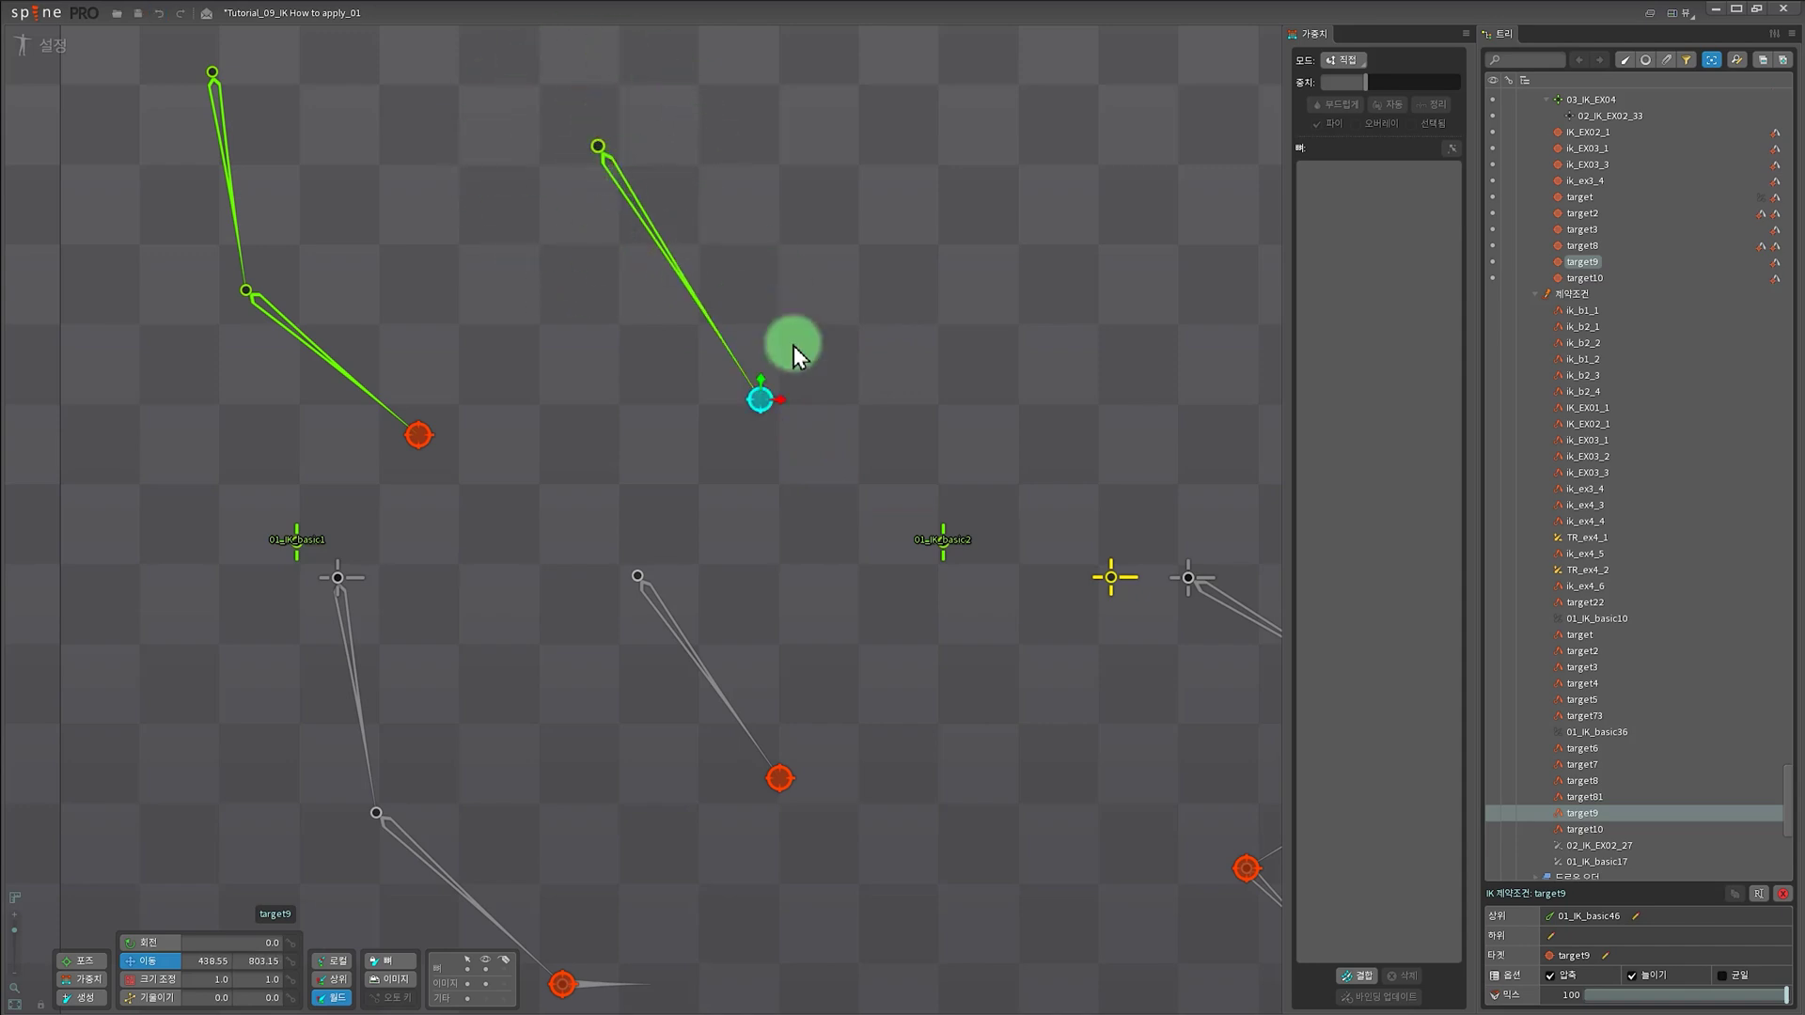
pyautogui.moveTo(756, 410); pyautogui.dragTo(854, 543)
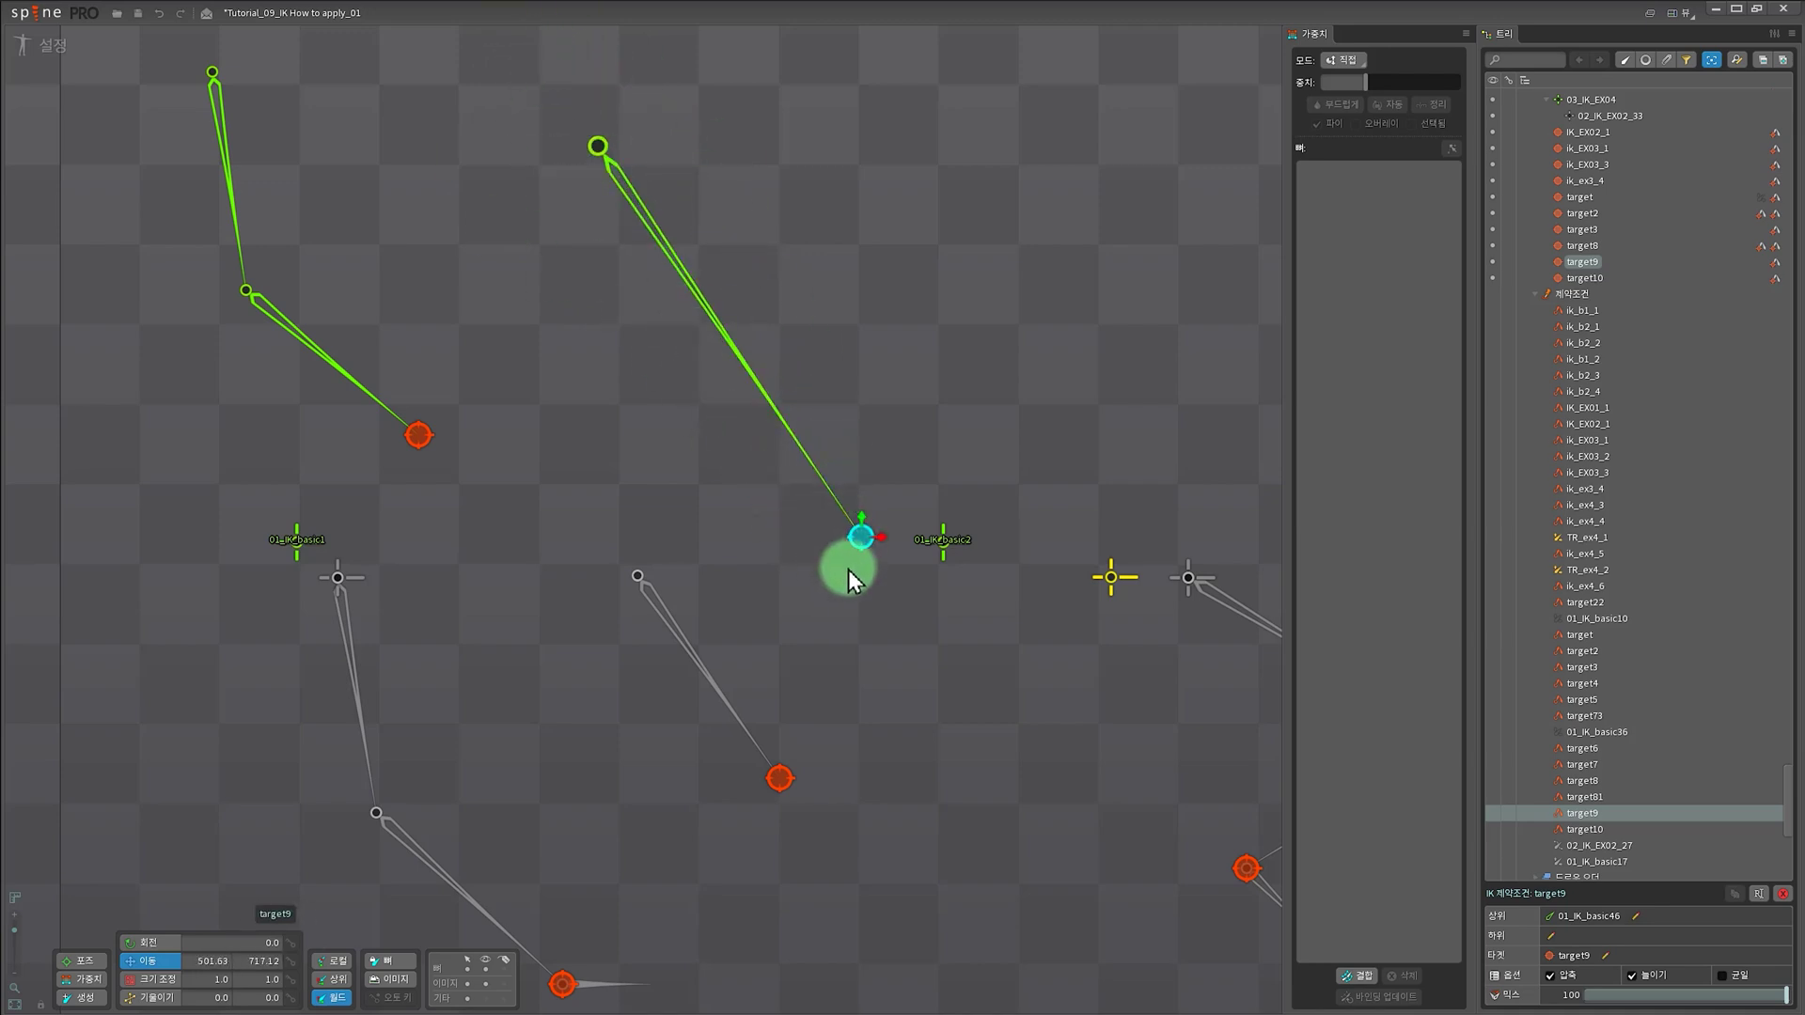
# - Enable the uniform (균일) option on target9's IK constraint and move target9 back closer to the bone's origin
pyautogui.click(1724, 976)
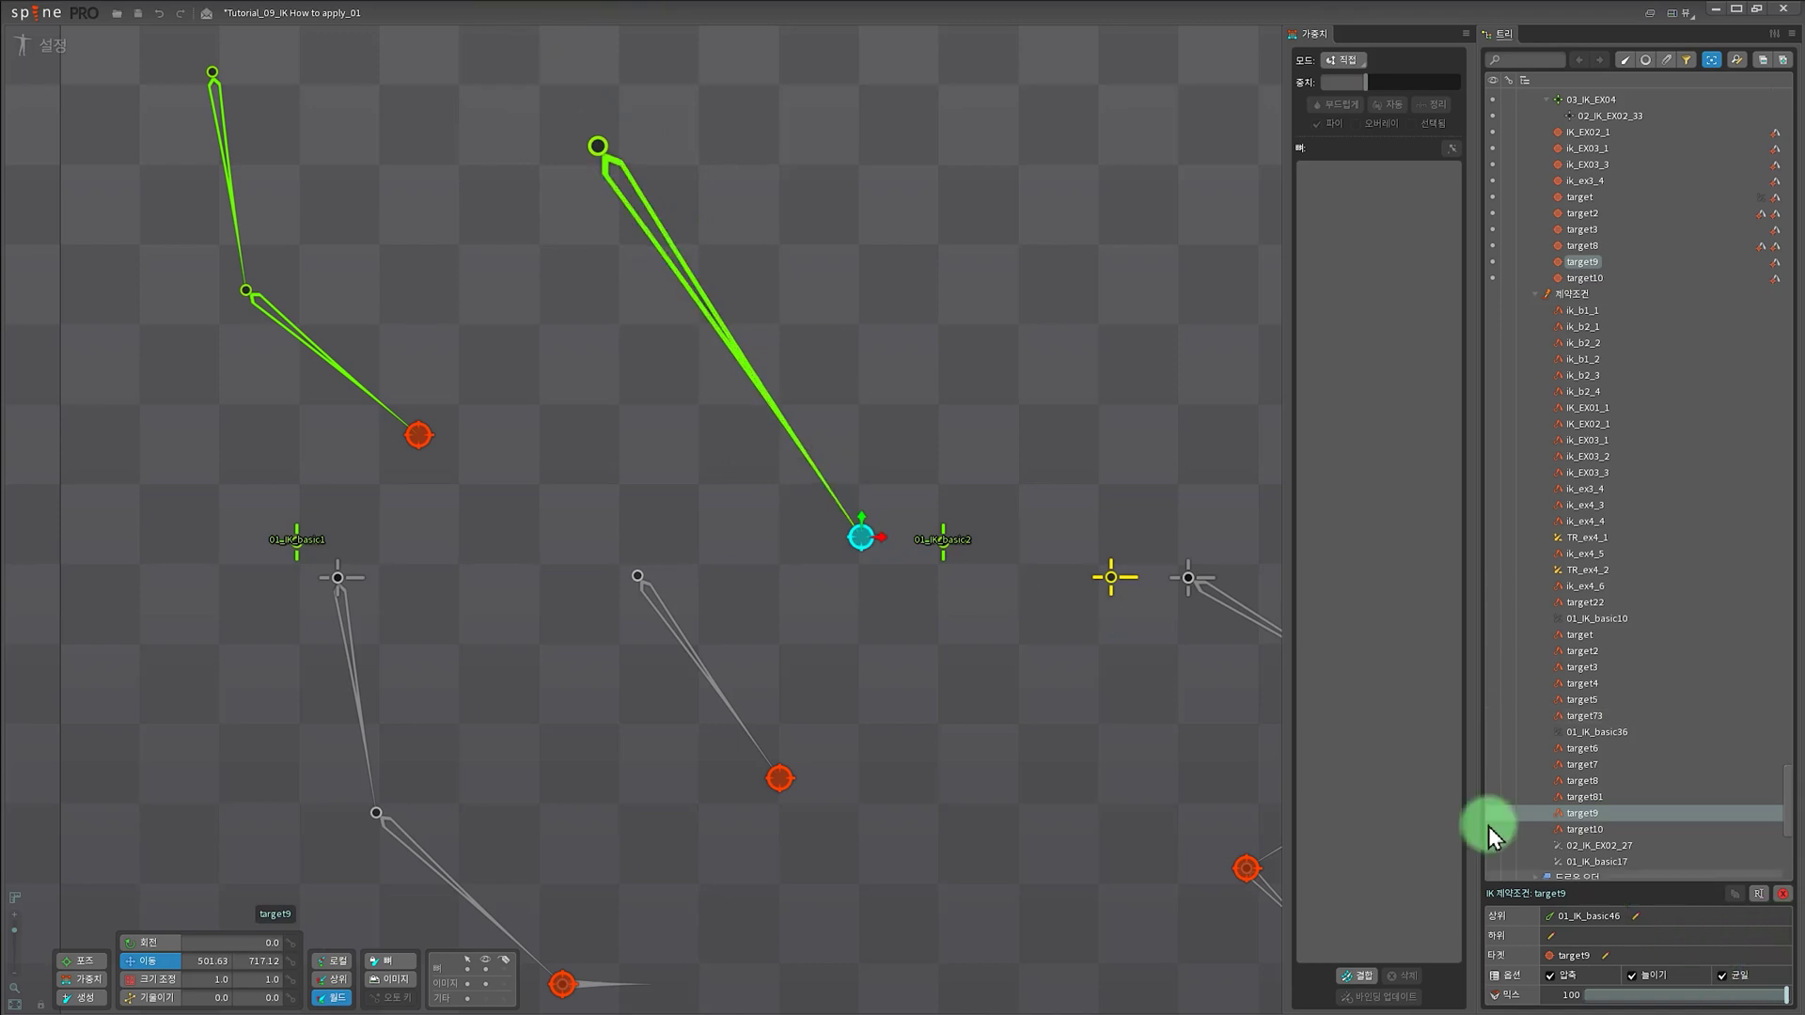
pyautogui.click(645, 263)
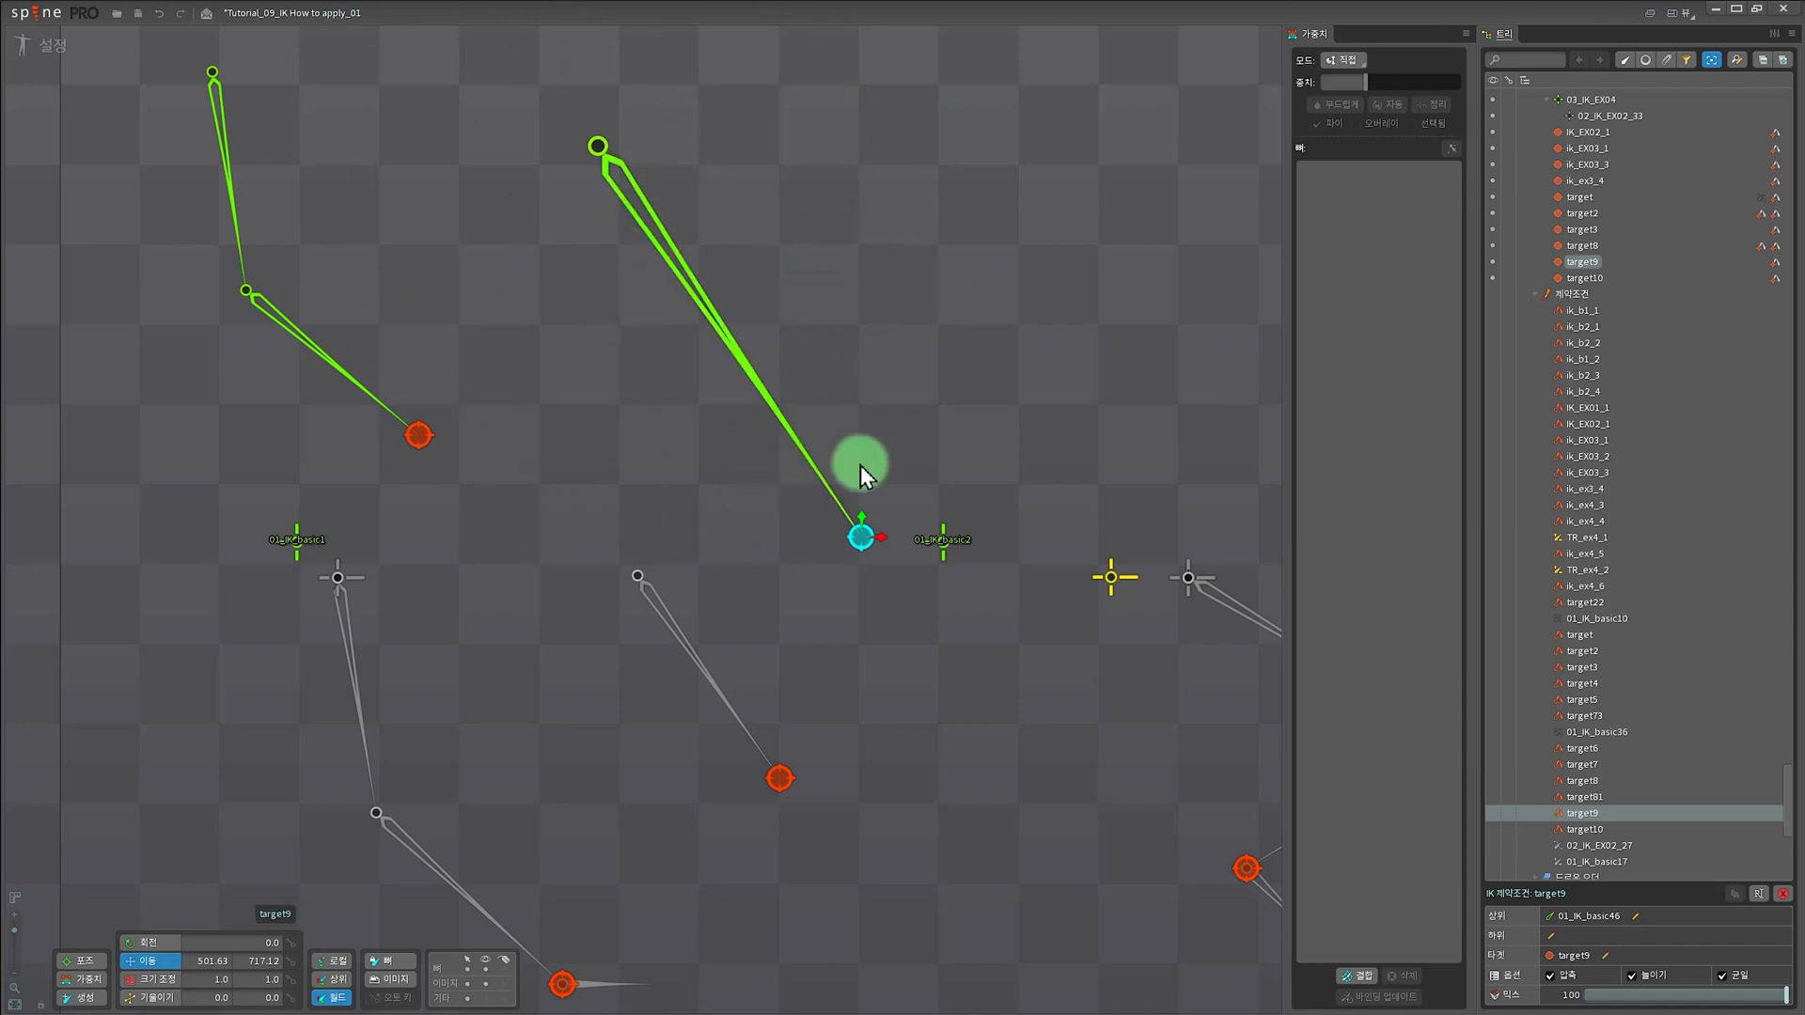
pyautogui.moveTo(865, 538); pyautogui.dragTo(740, 280)
# - Open the two-bone chain's IK constraint target10 and toggle its counterclockwise (반시계 방향) option, leaving it enabled
pyautogui.moveTo(431, 222); pyautogui.dragTo(638, 265)
pyautogui.click(626, 479)
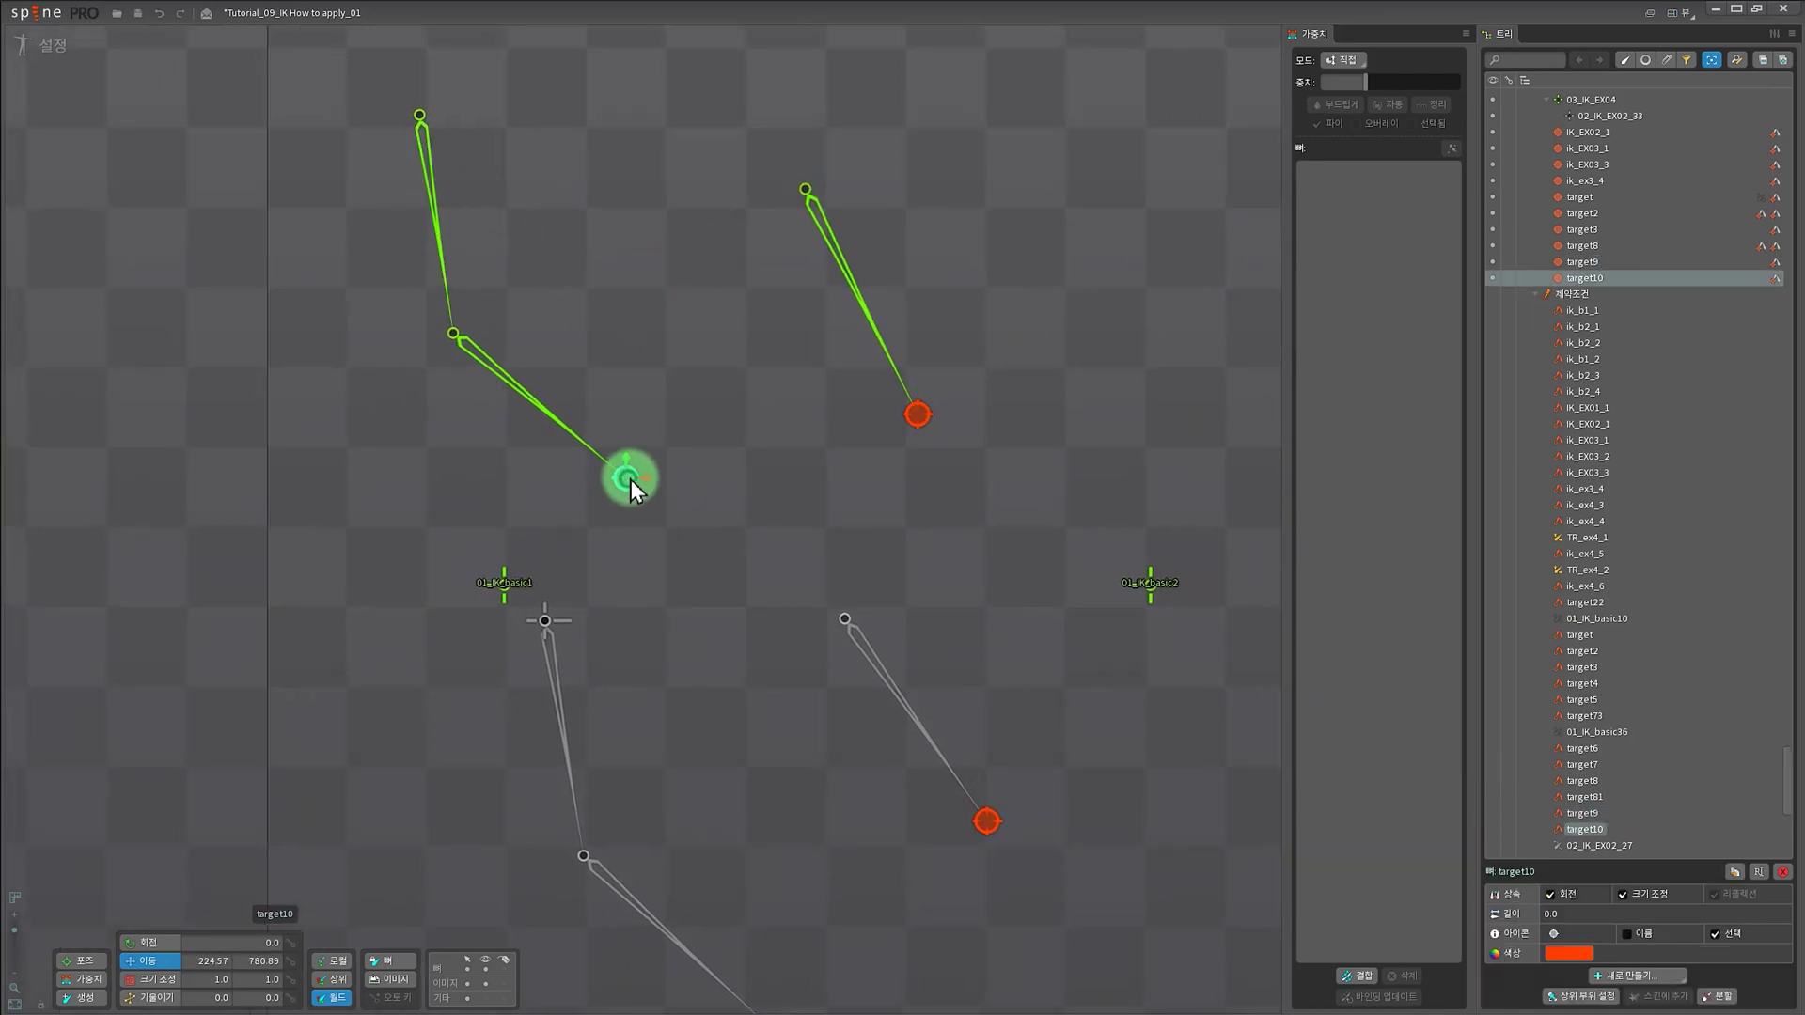
pyautogui.click(1776, 279)
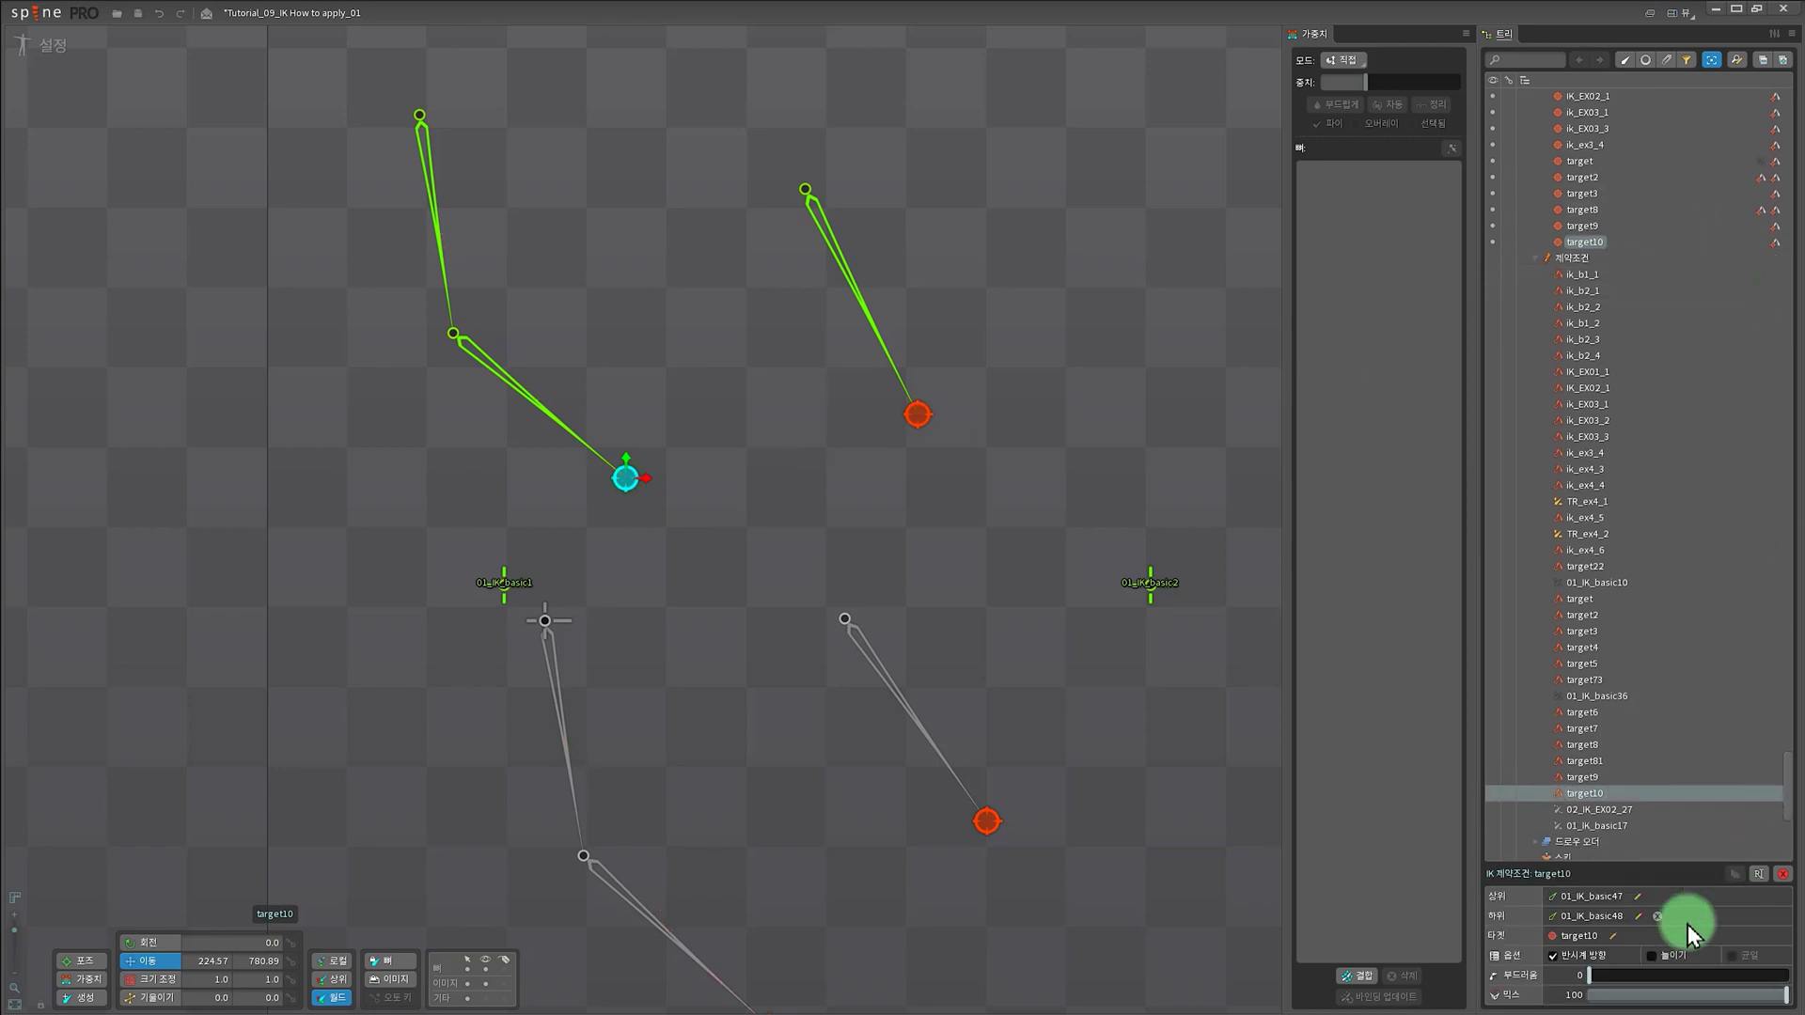
pyautogui.click(1556, 957)
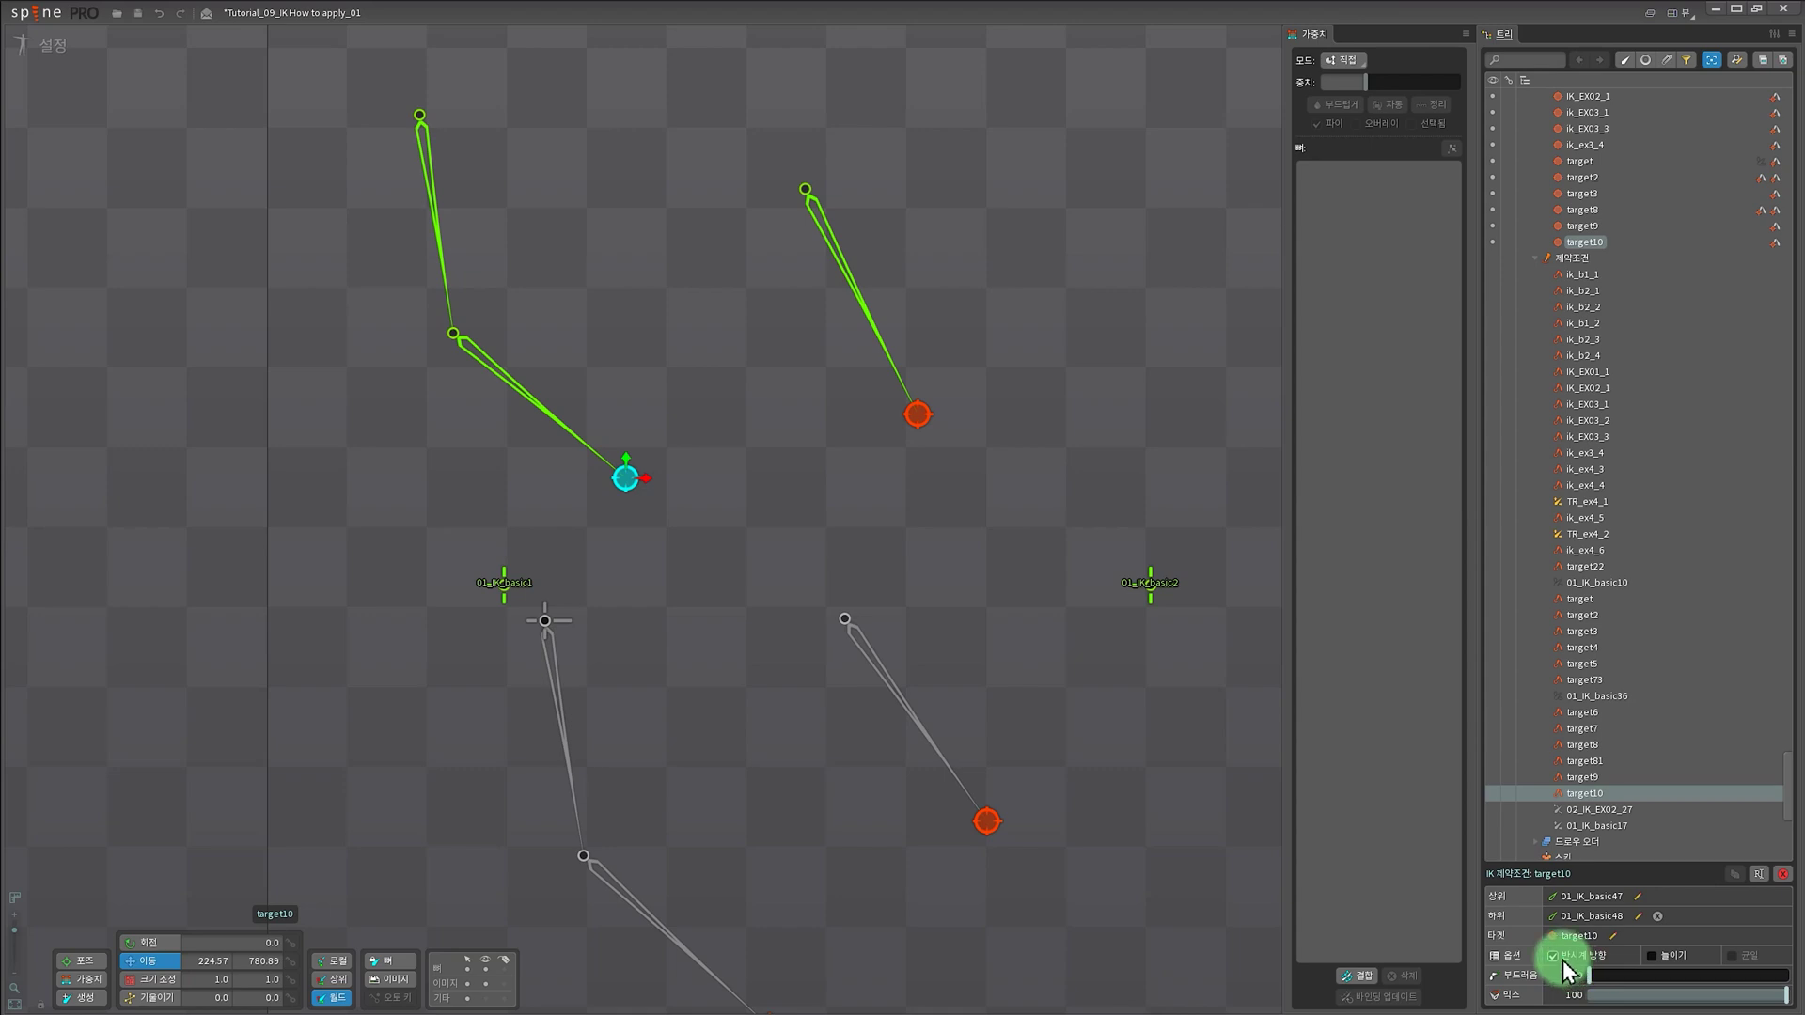
pyautogui.click(1564, 963)
pyautogui.click(1565, 961)
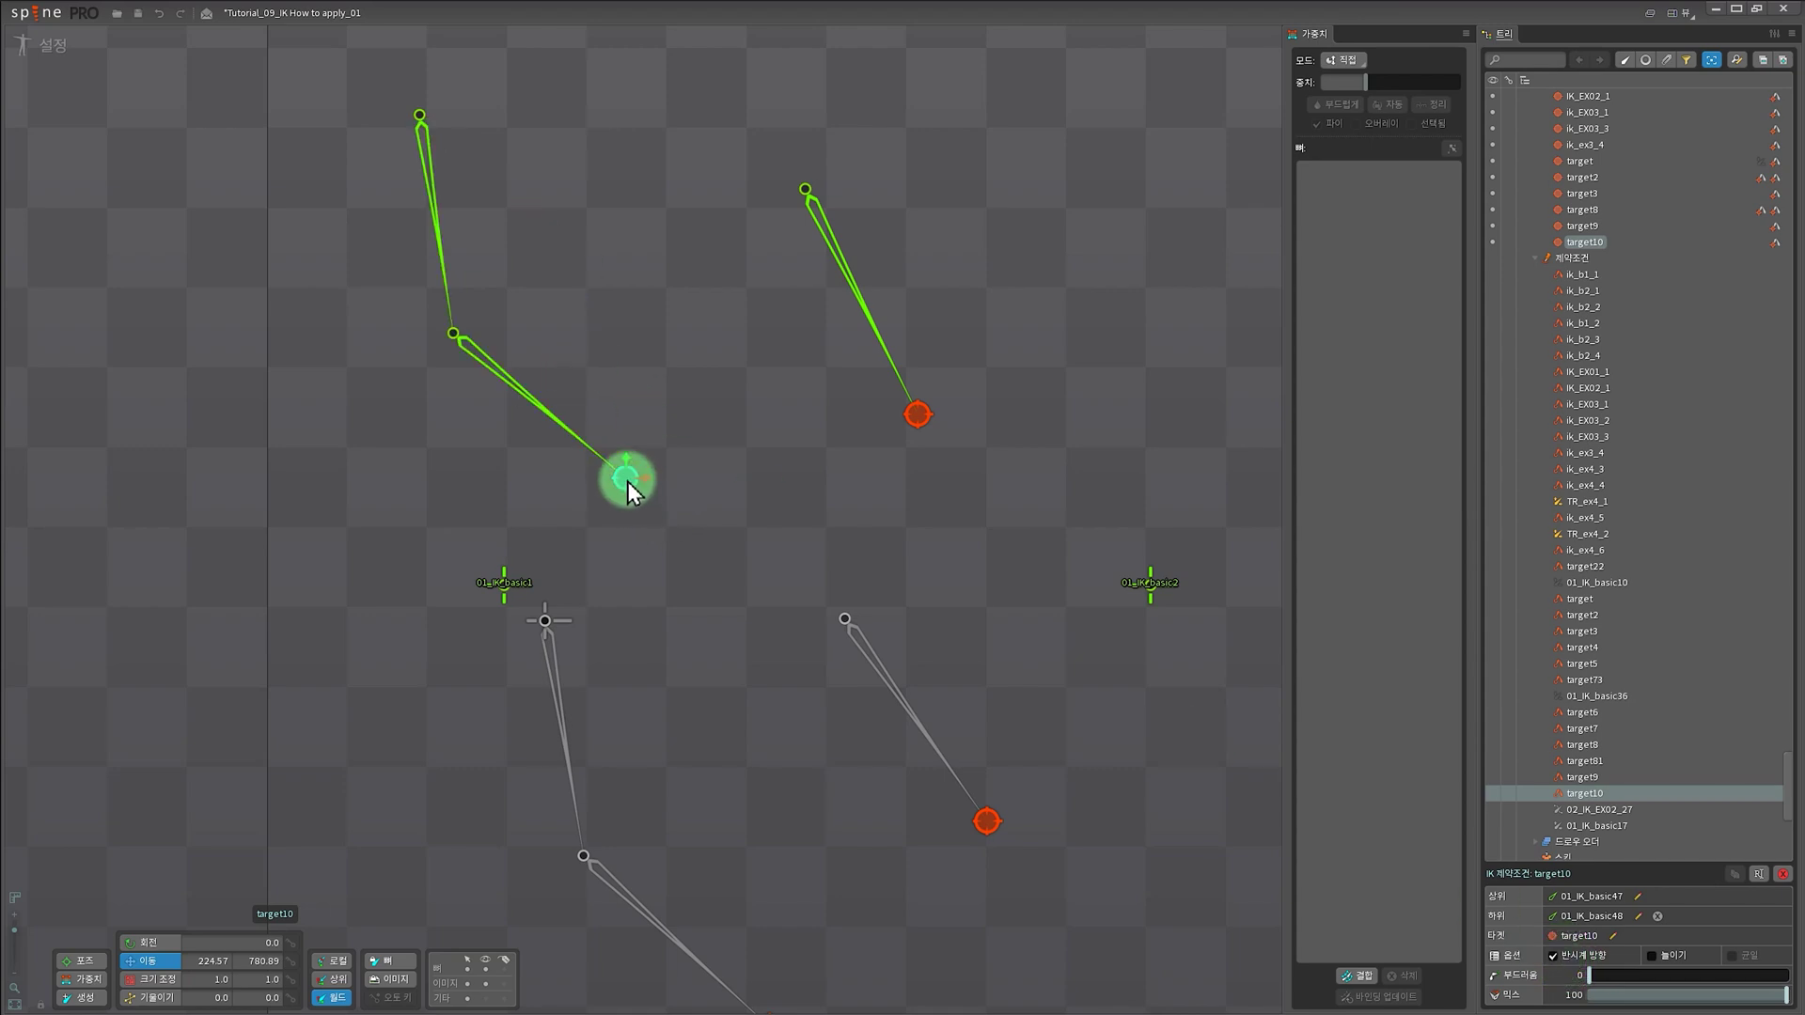
# - Move target10 around the two-bone chain and toggle its bend direction, ending enabled with the target at about X 219, Y 777
pyautogui.moveTo(627, 481); pyautogui.dragTo(581, 512)
pyautogui.click(1565, 961)
pyautogui.click(1553, 955)
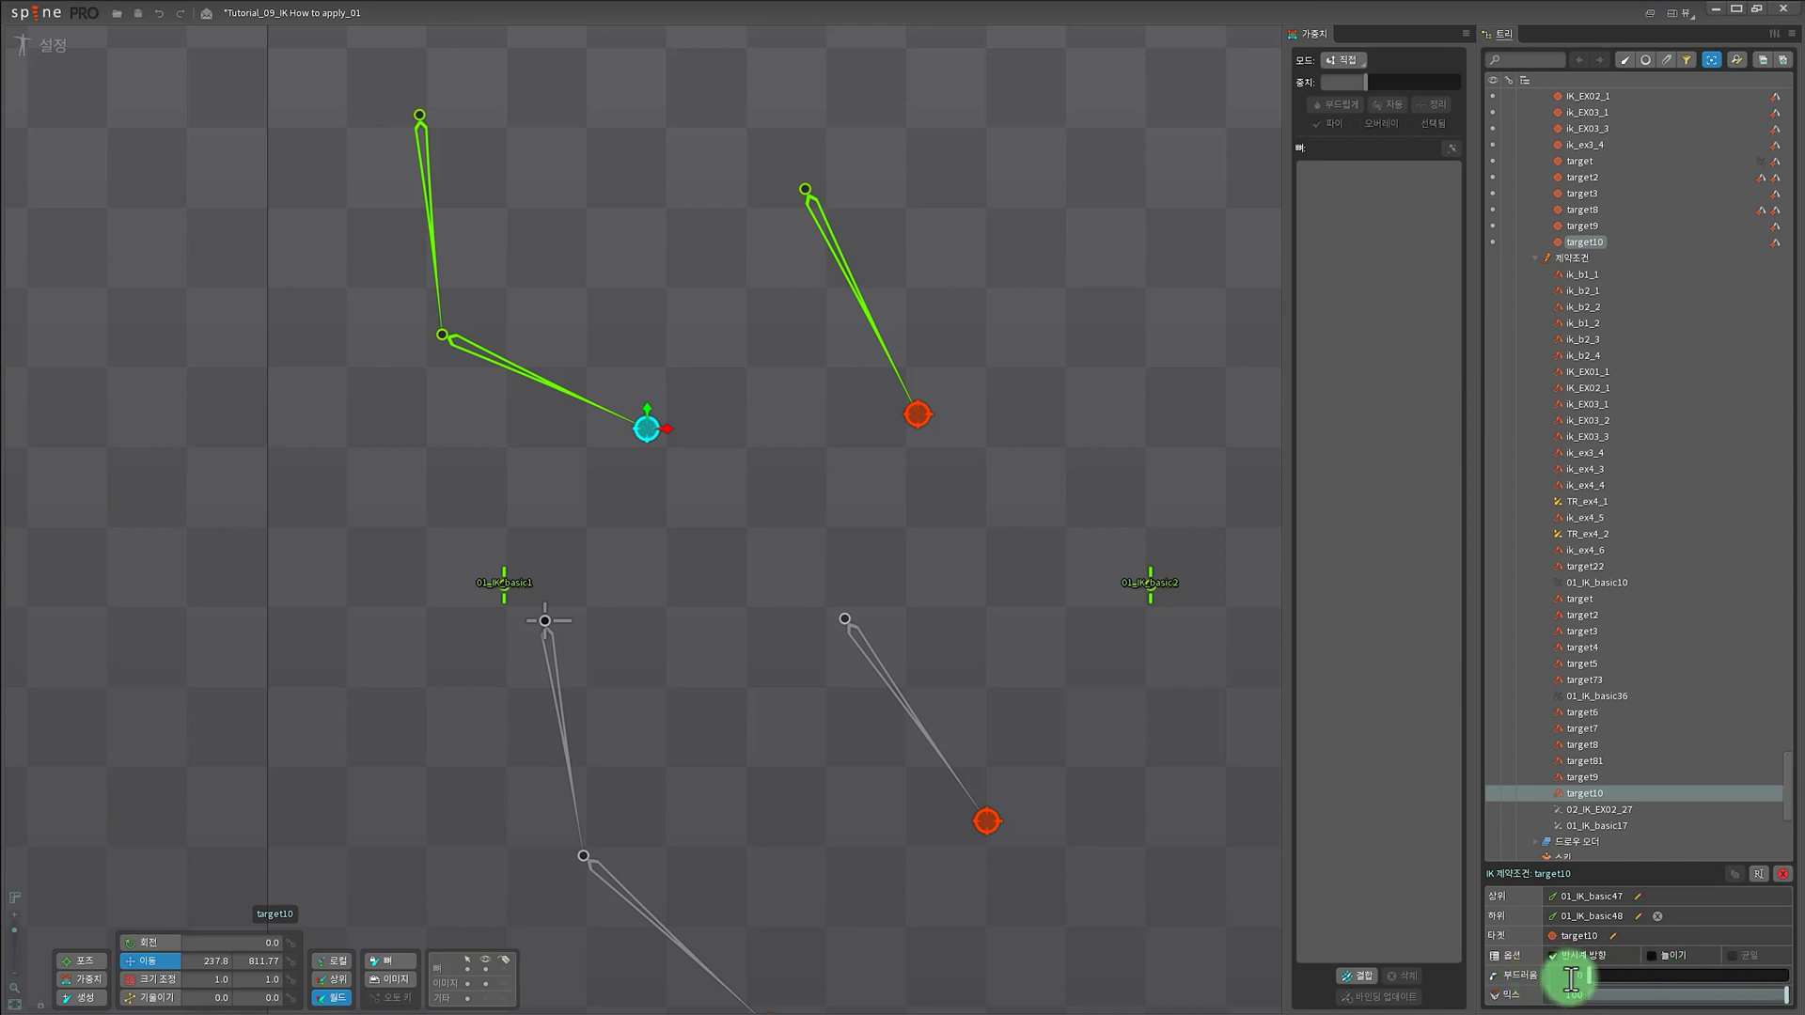
pyautogui.moveTo(643, 427); pyautogui.dragTo(592, 291)
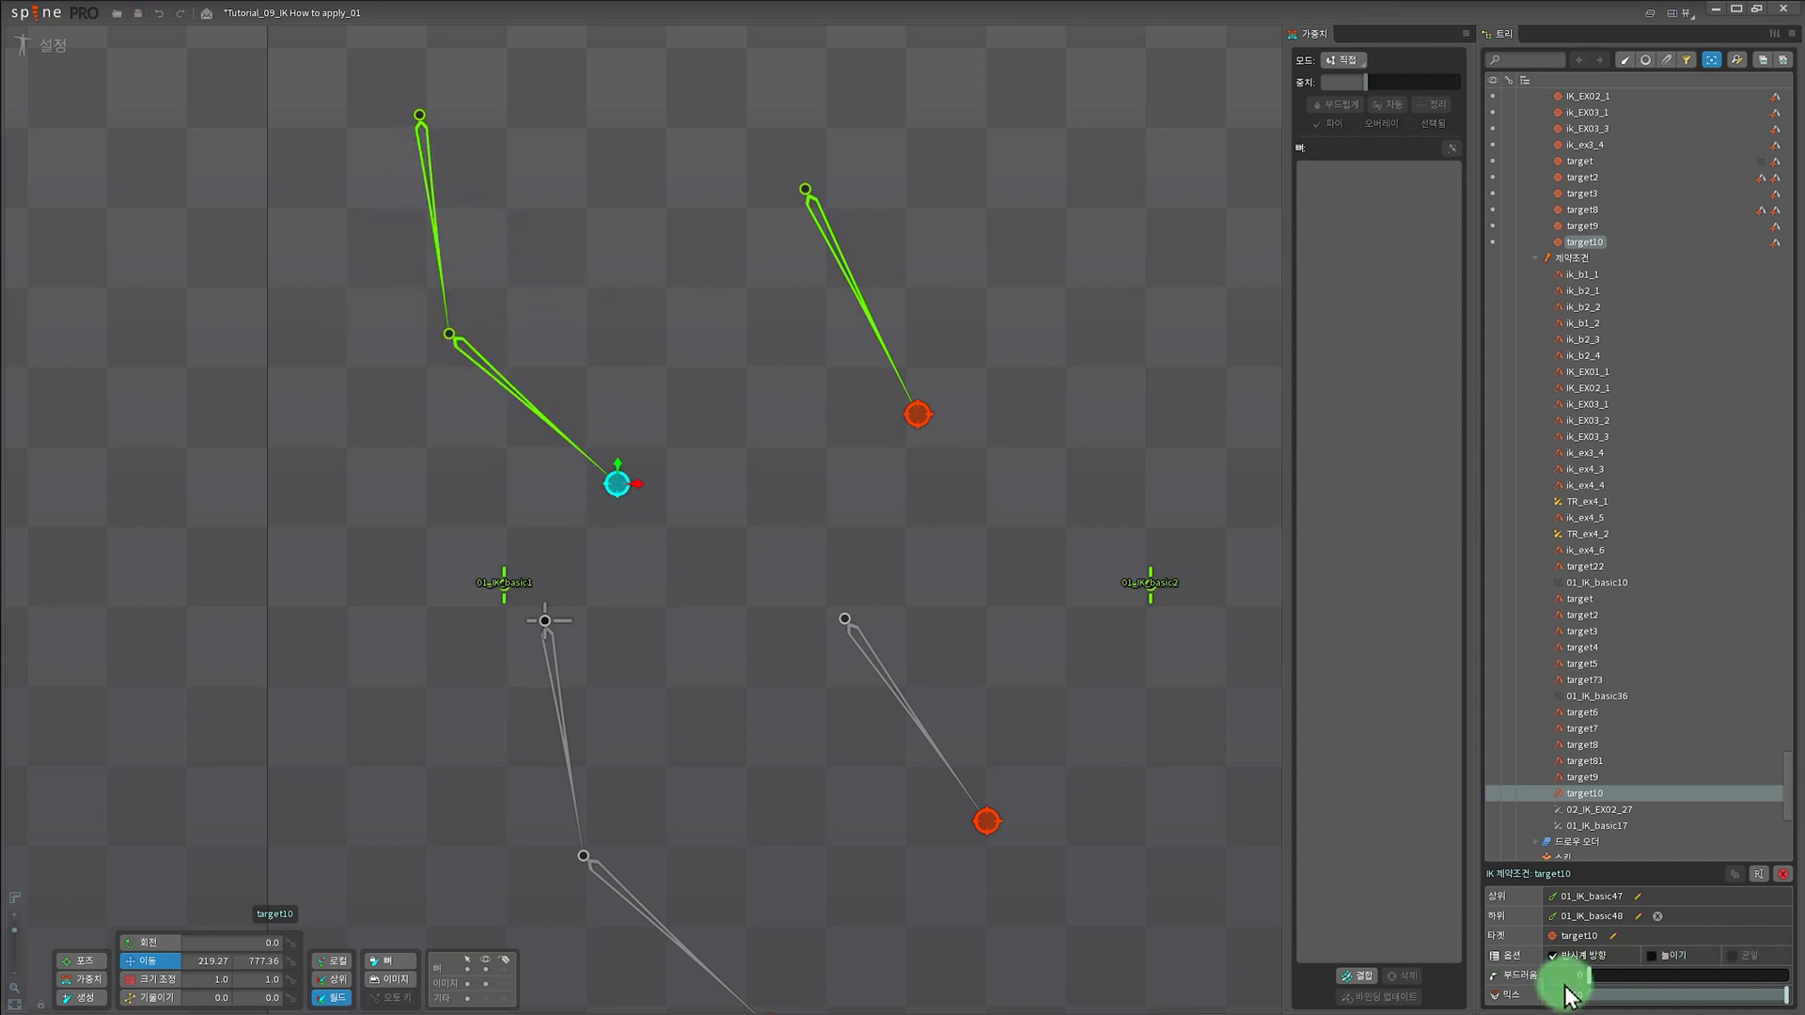
# - Set target10's IK softness (부드러움) to 200 and move target10 beyond the chain's reach to about X 298, Y 557
pyautogui.moveTo(1572, 983); pyautogui.dragTo(1600, 987)
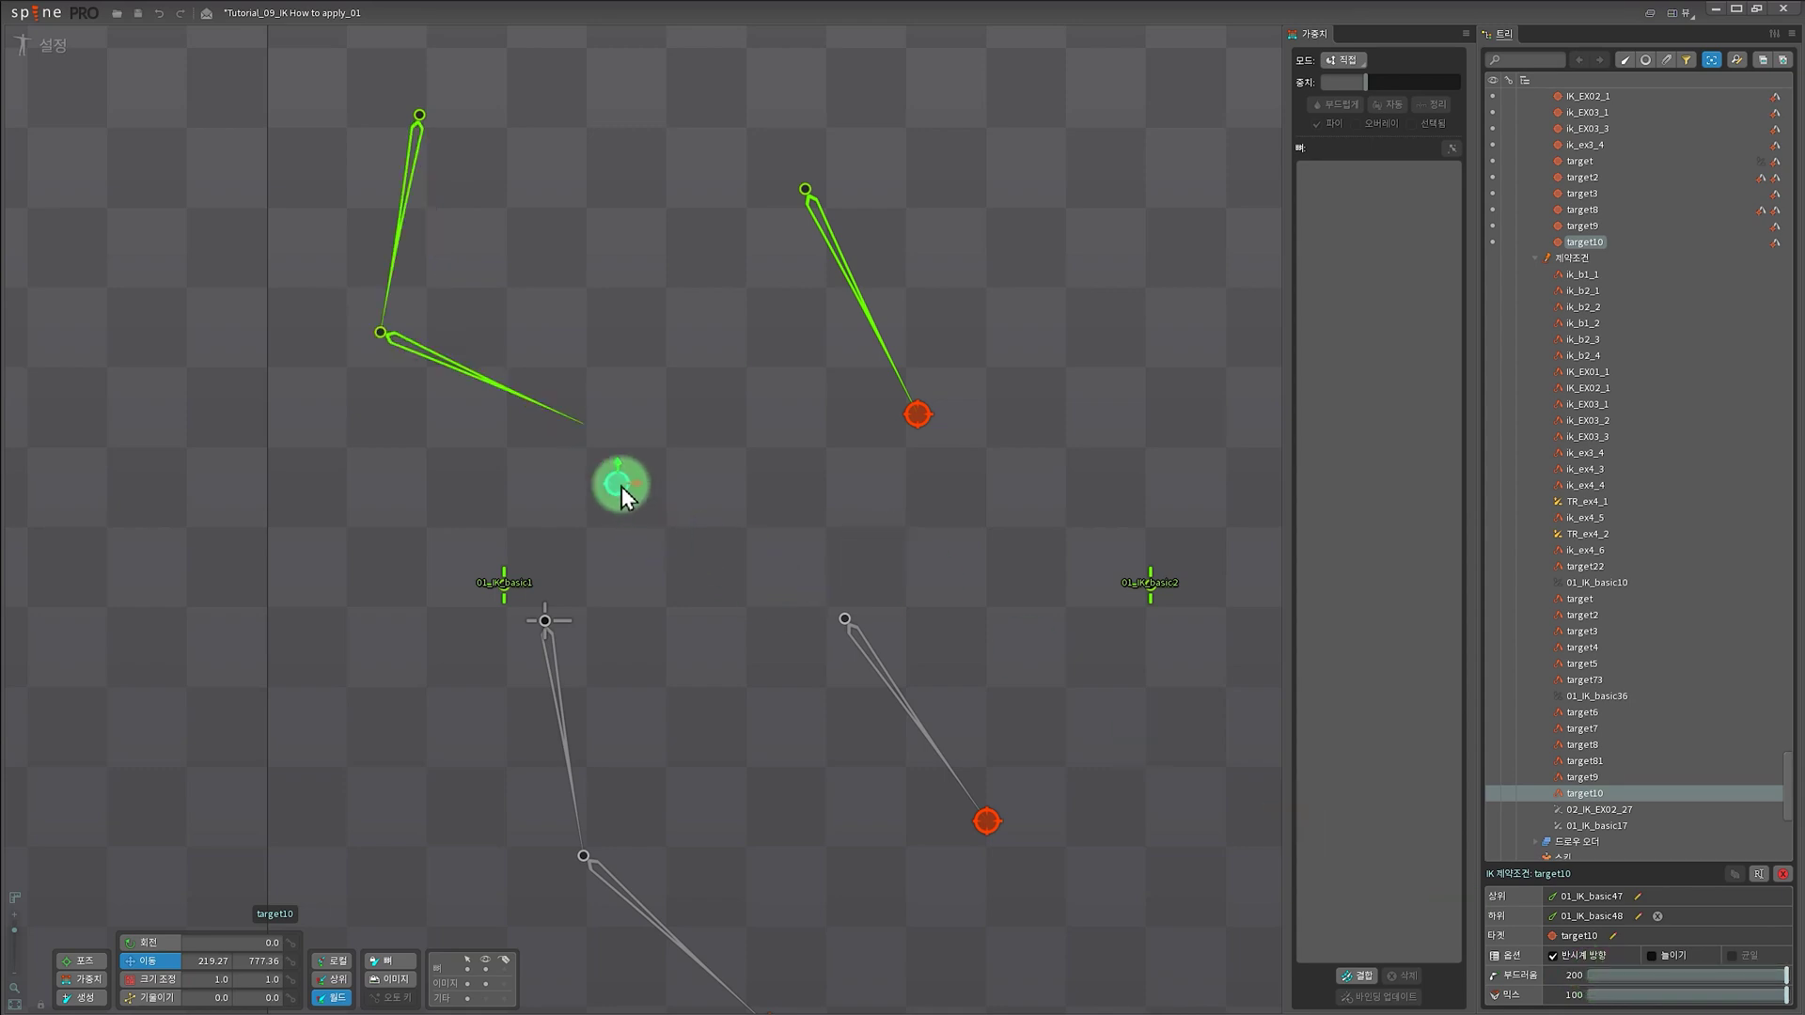
pyautogui.moveTo(619, 485); pyautogui.dragTo(741, 797)
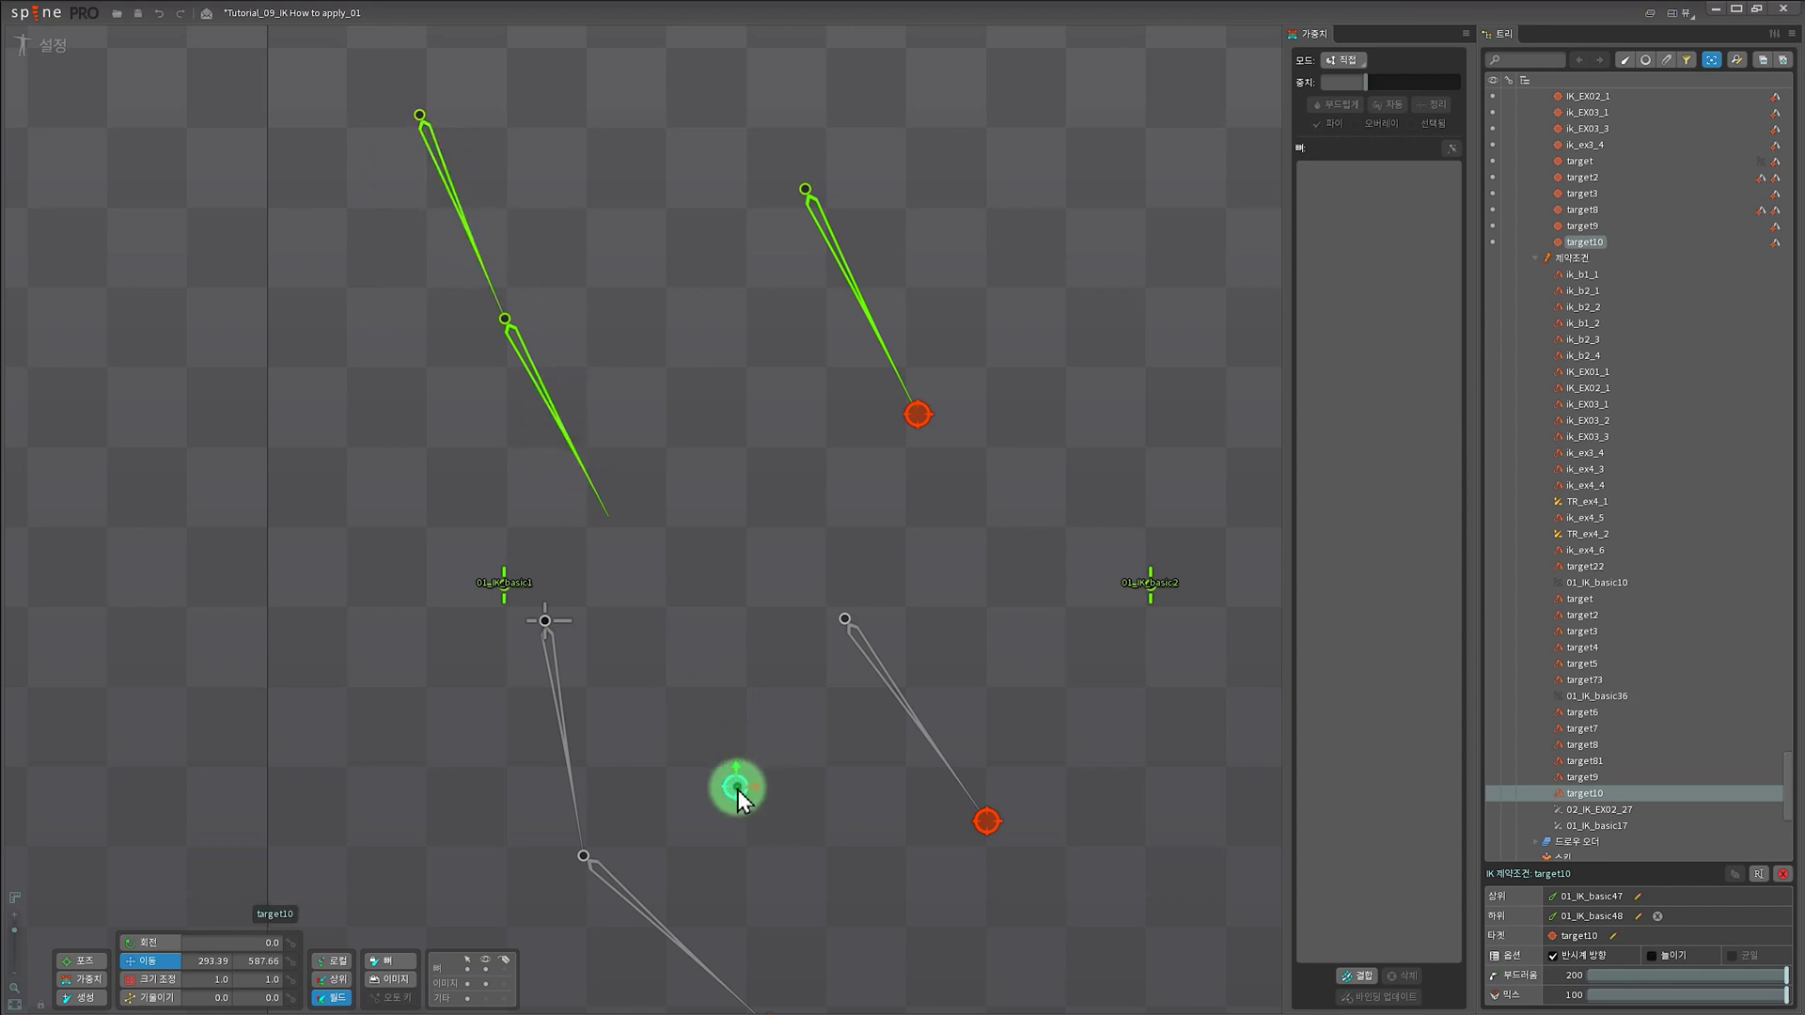
pyautogui.moveTo(739, 799); pyautogui.dragTo(744, 837)
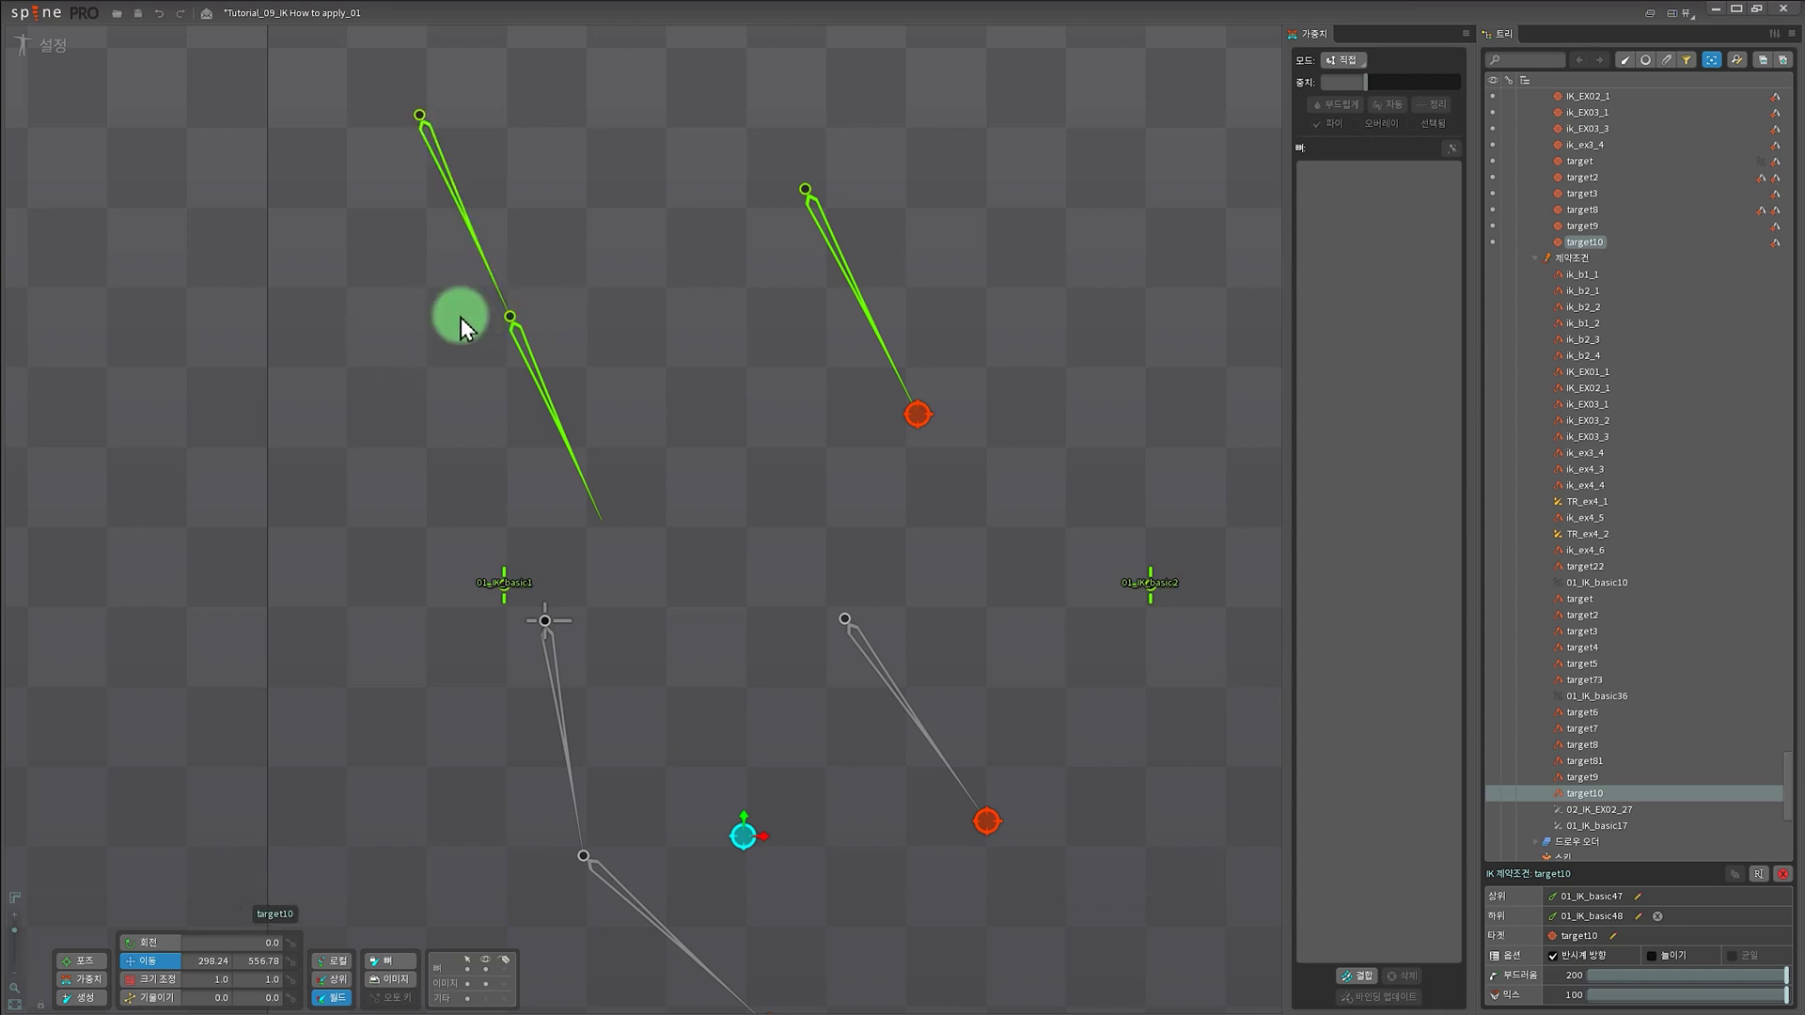
# - Move target10 back to about X 196, Y 814 and set its IK softness (부드러움) to 0
pyautogui.moveTo(743, 833); pyautogui.dragTo(584, 425)
pyautogui.click(1587, 1004)
pyautogui.moveTo(1567, 975)
pyautogui.mouseDown()
pyautogui.moveTo(1640, 987)
pyautogui.moveTo(1592, 982)
pyautogui.mouseUp()
pyautogui.click(1570, 1001)
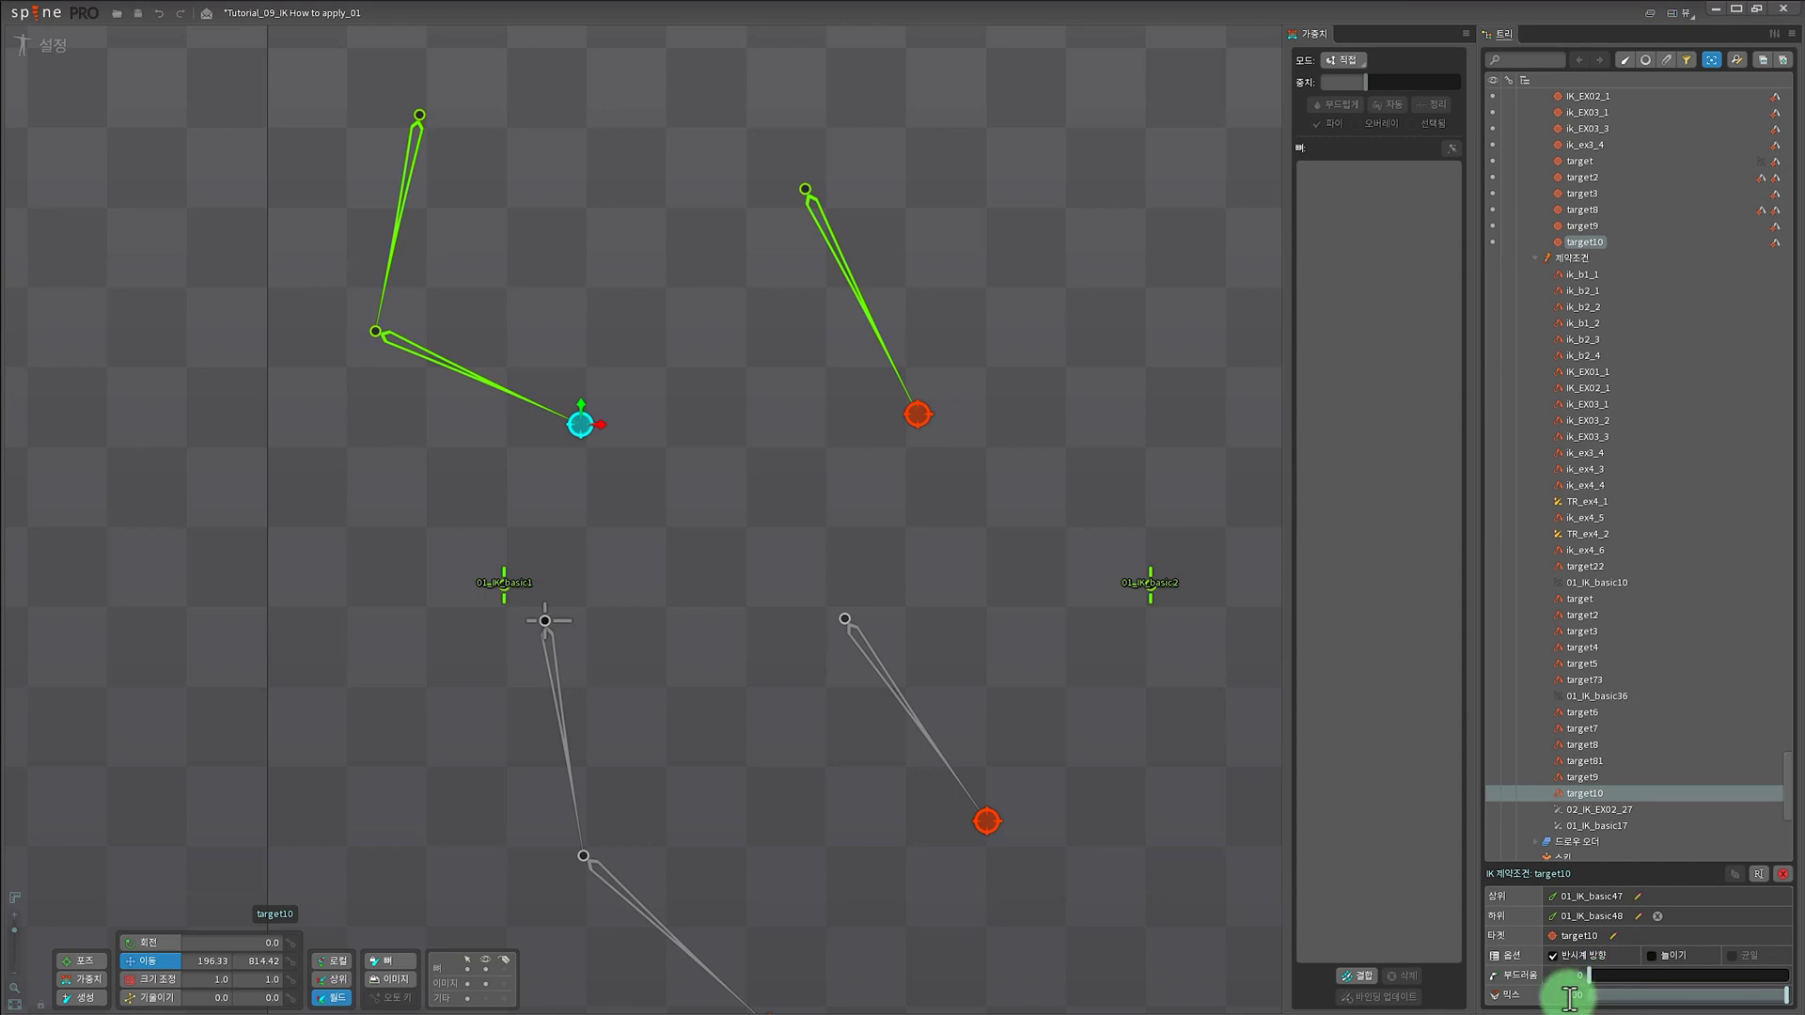
# - Move target10 to about X 251, Y 943 and set its IK mix (믹스) to 0
pyautogui.click(595, 459)
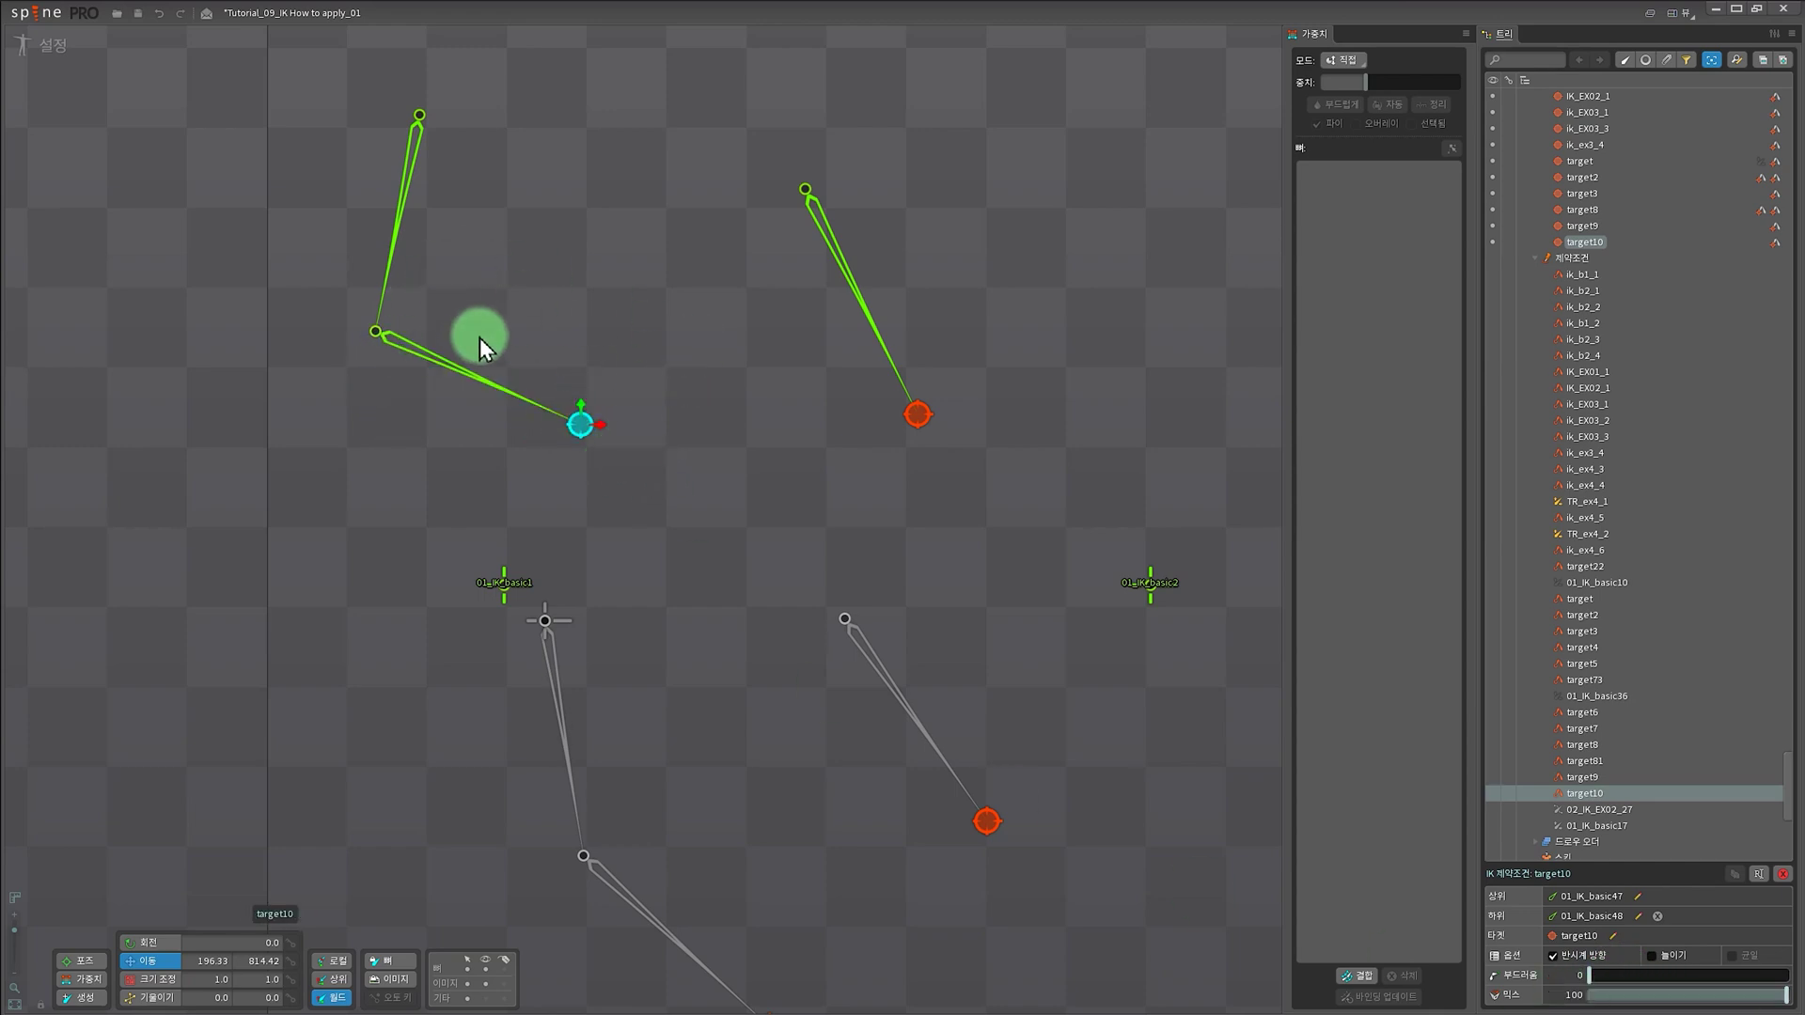
pyautogui.moveTo(583, 418); pyautogui.dragTo(678, 225)
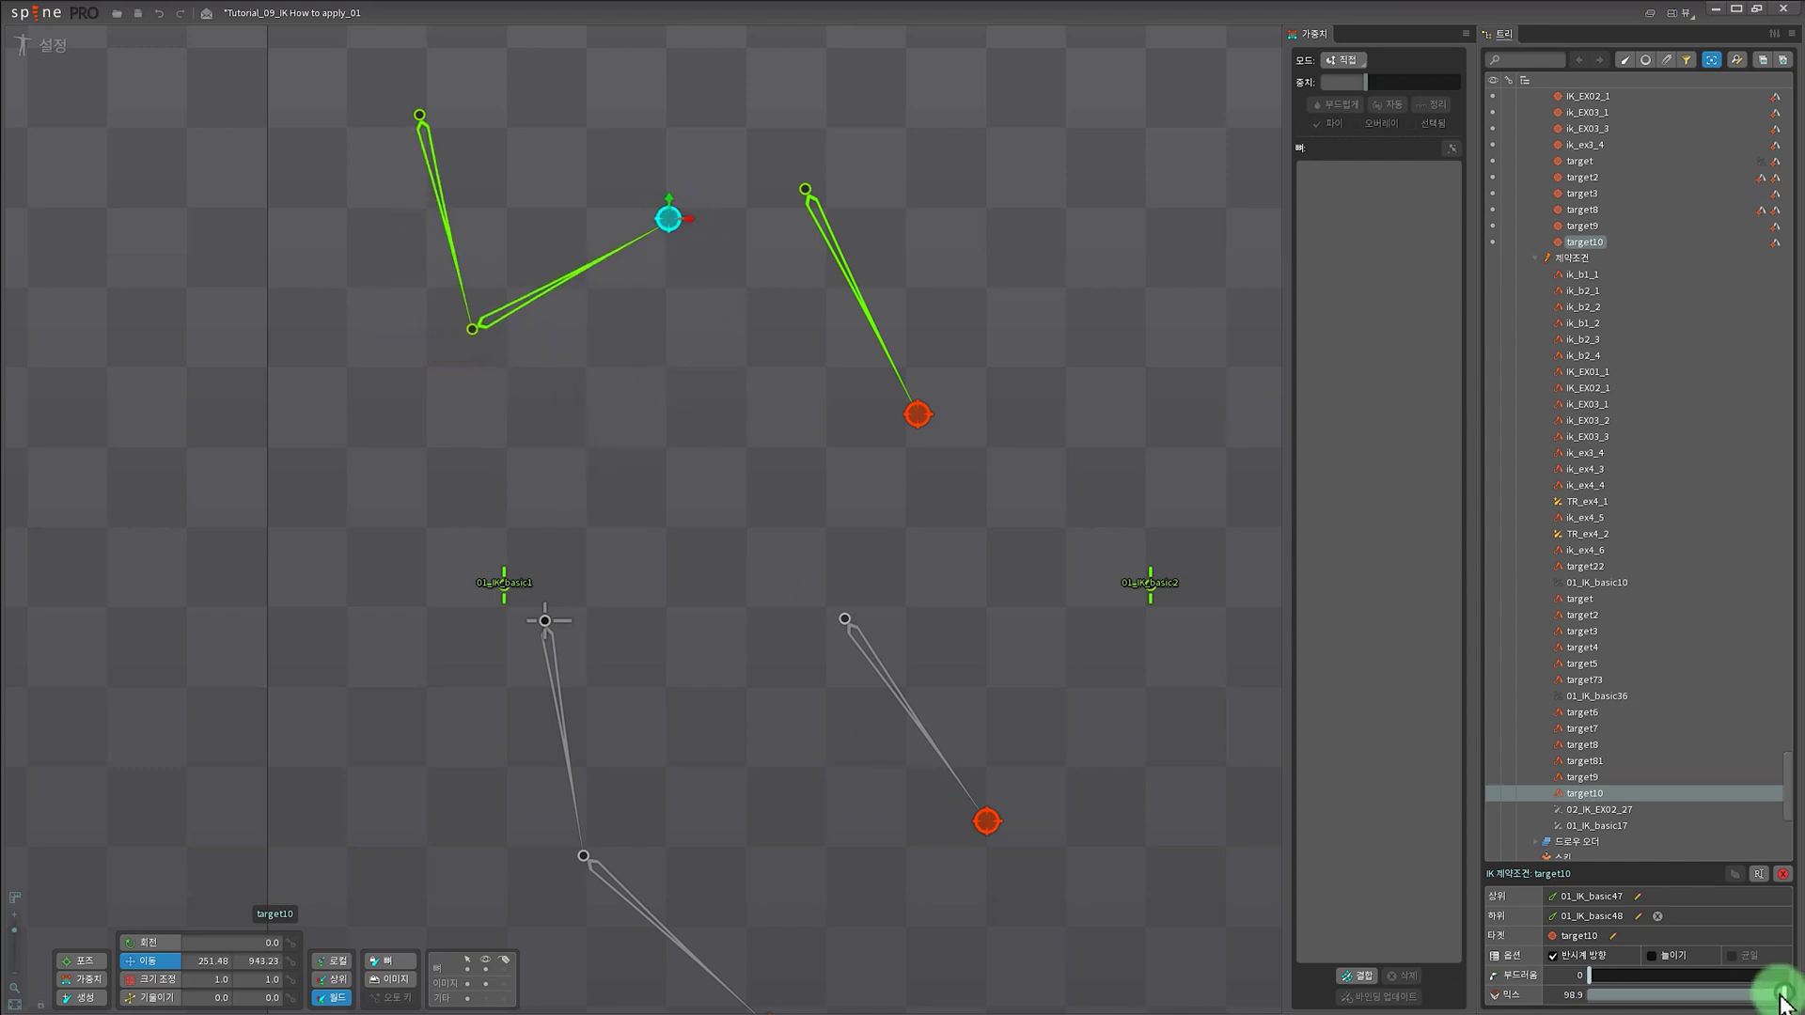
pyautogui.moveTo(1779, 997); pyautogui.dragTo(1580, 995)
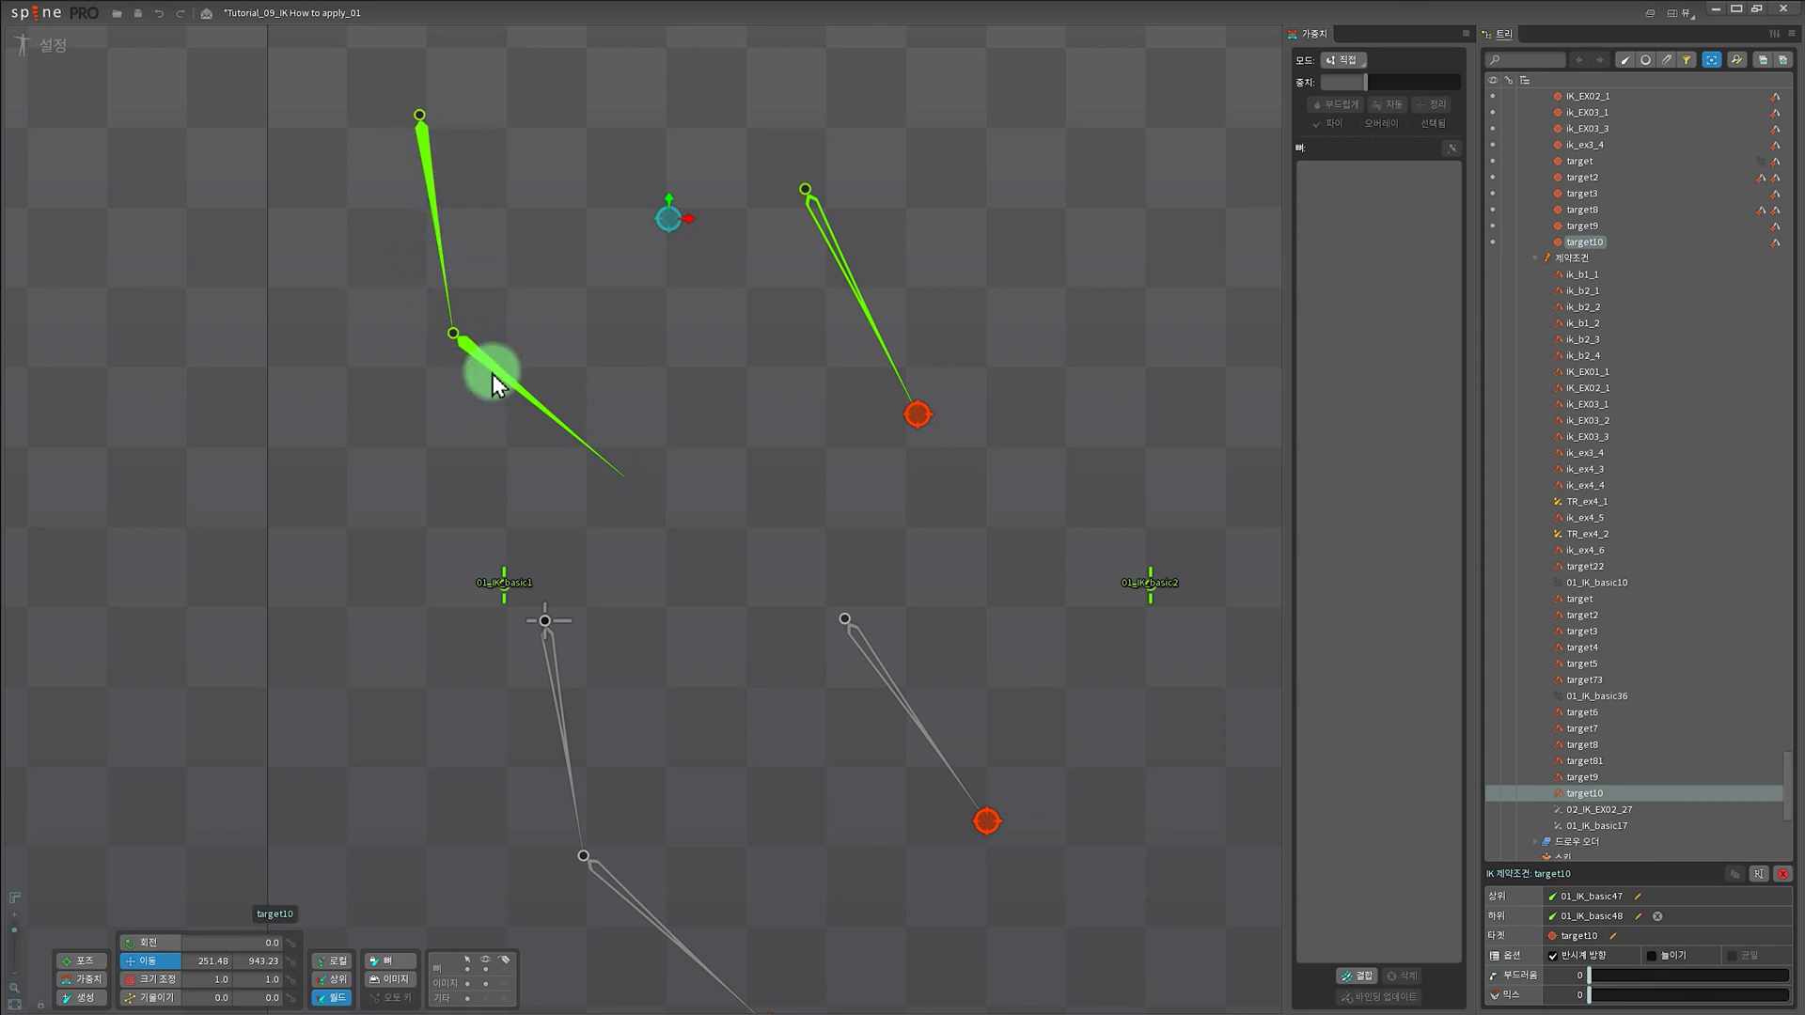
# - Switch to animate mode and back to setup mode, and set target10's IK mix (믹스) to 100
pyautogui.click(58, 49)
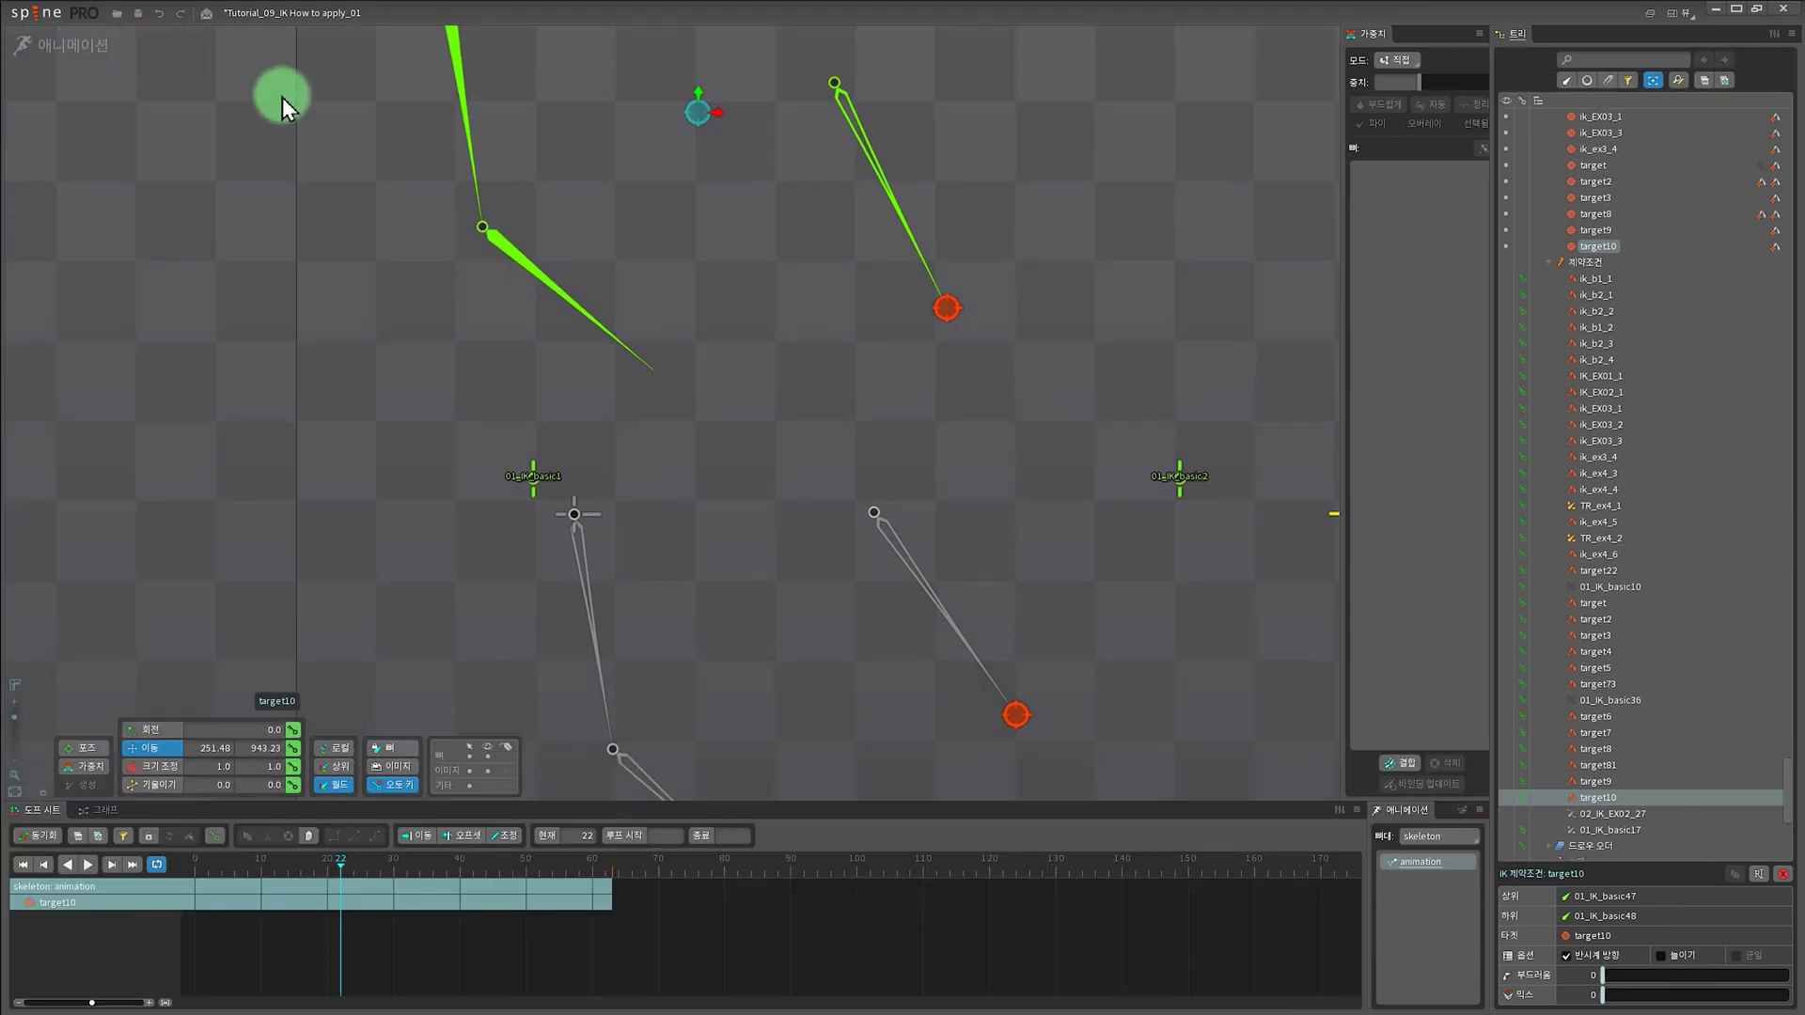
pyautogui.click(94, 52)
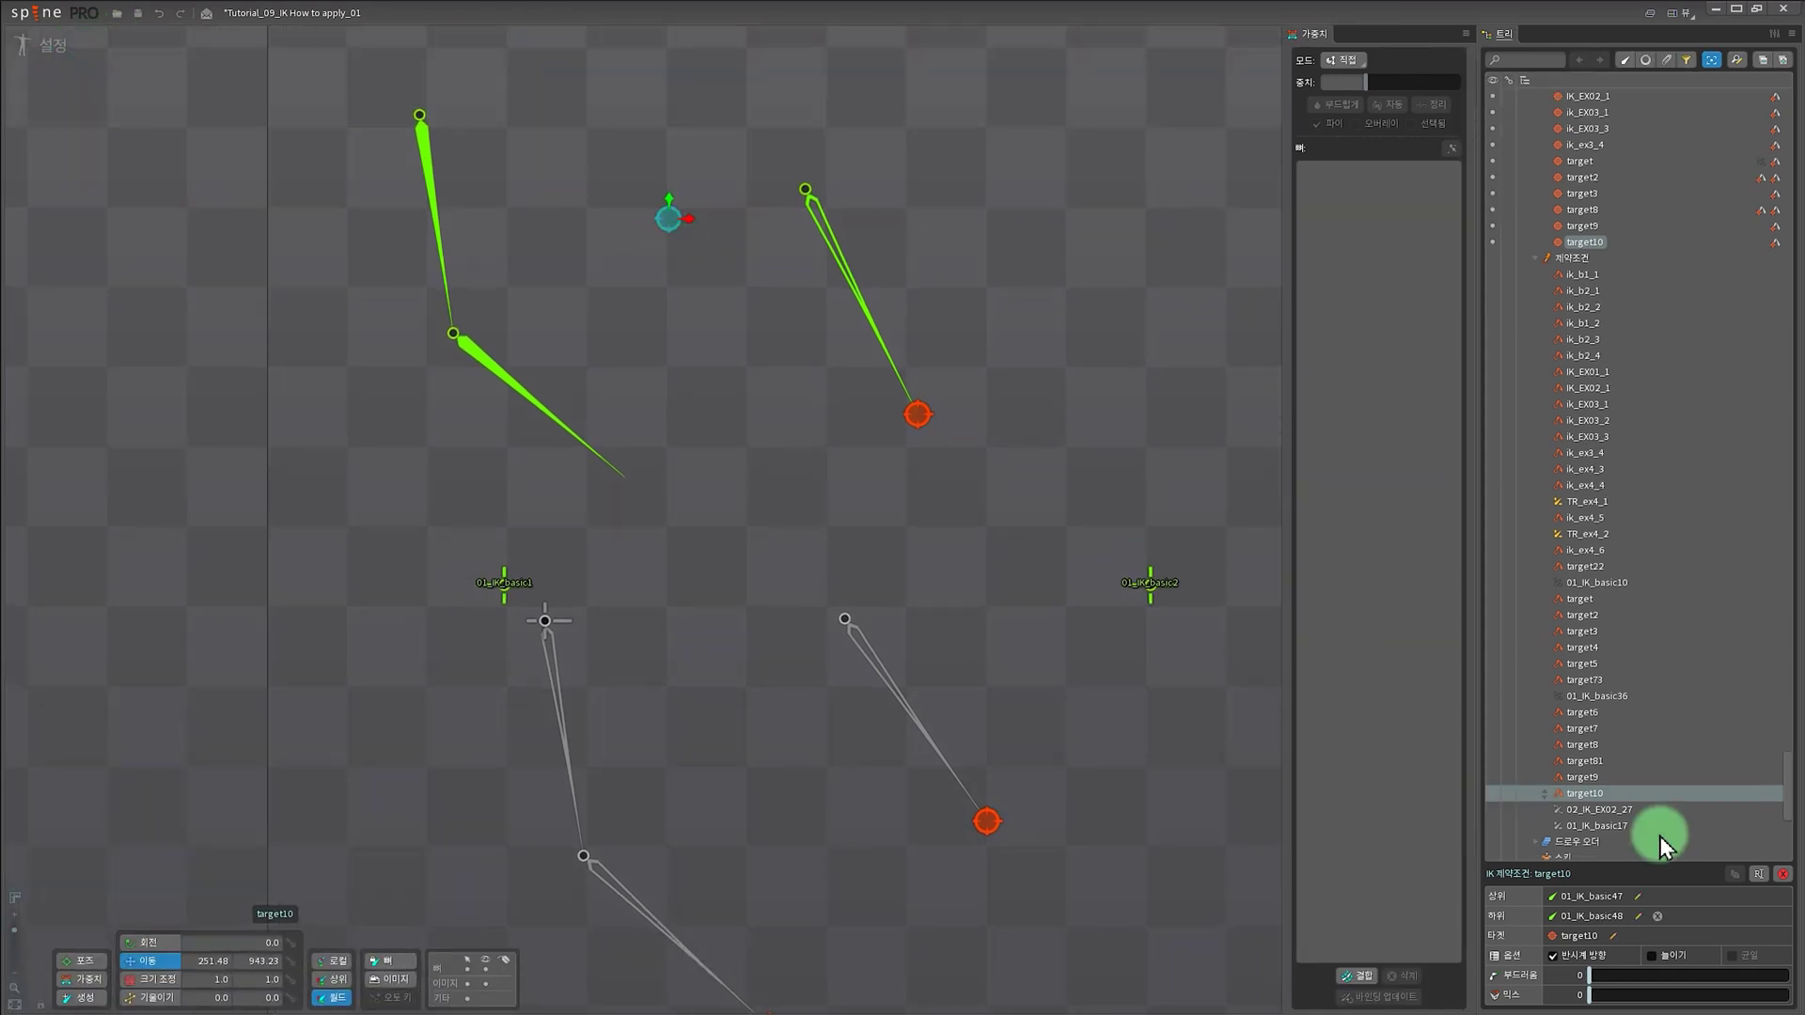
pyautogui.click(1579, 994)
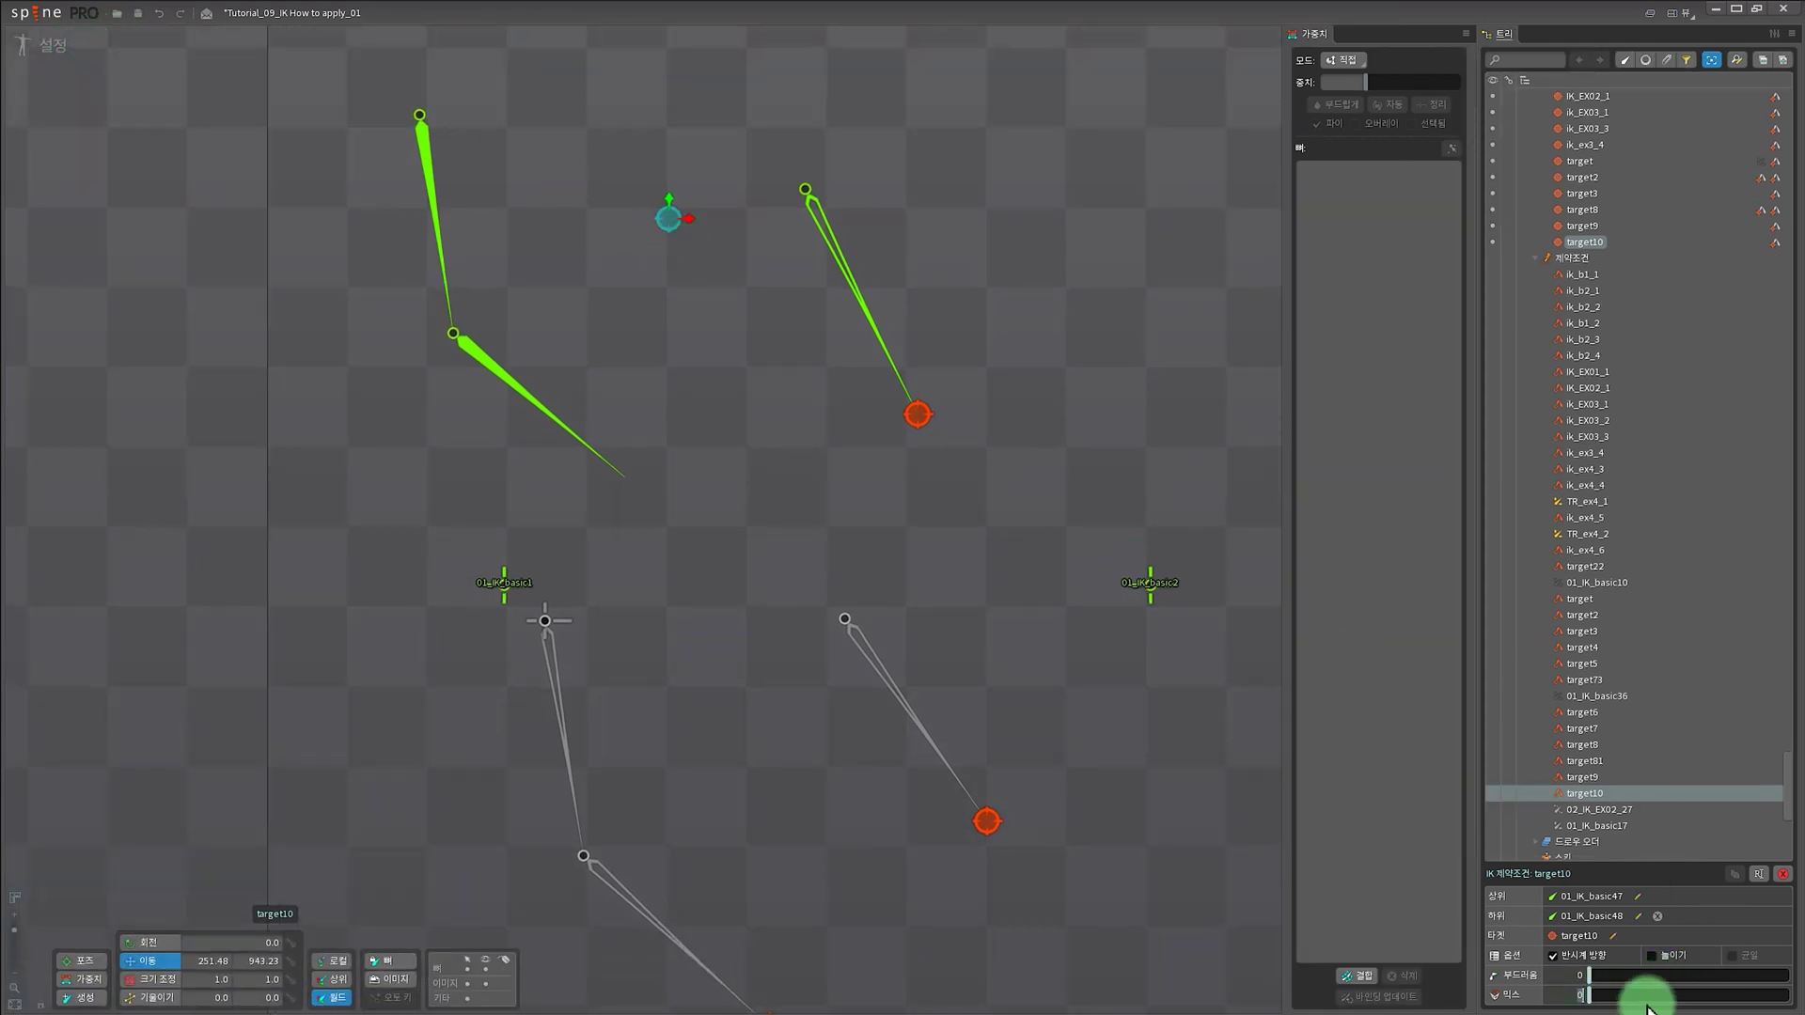
pyautogui.write('100')
pyautogui.press('Return')
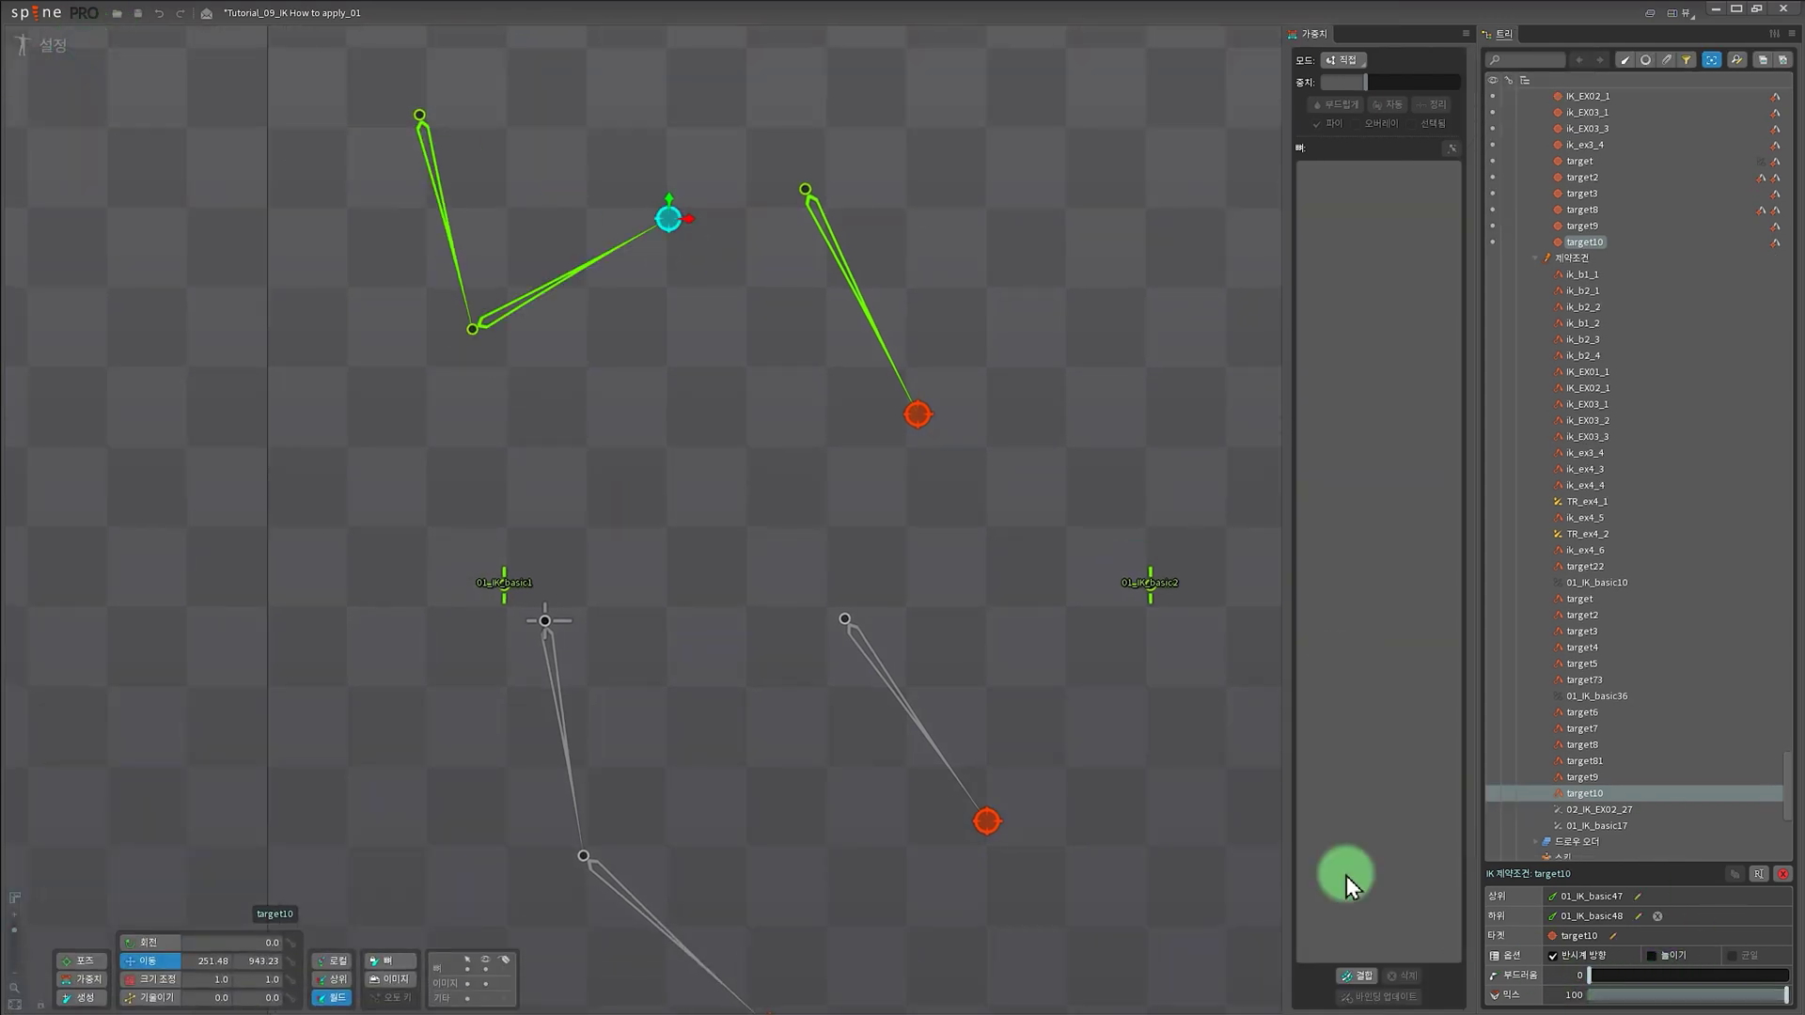
# - In animate mode, try keying target10 at about X 269, Y 888 on frame 22 and shifting the key to frame 0
pyautogui.click(54, 47)
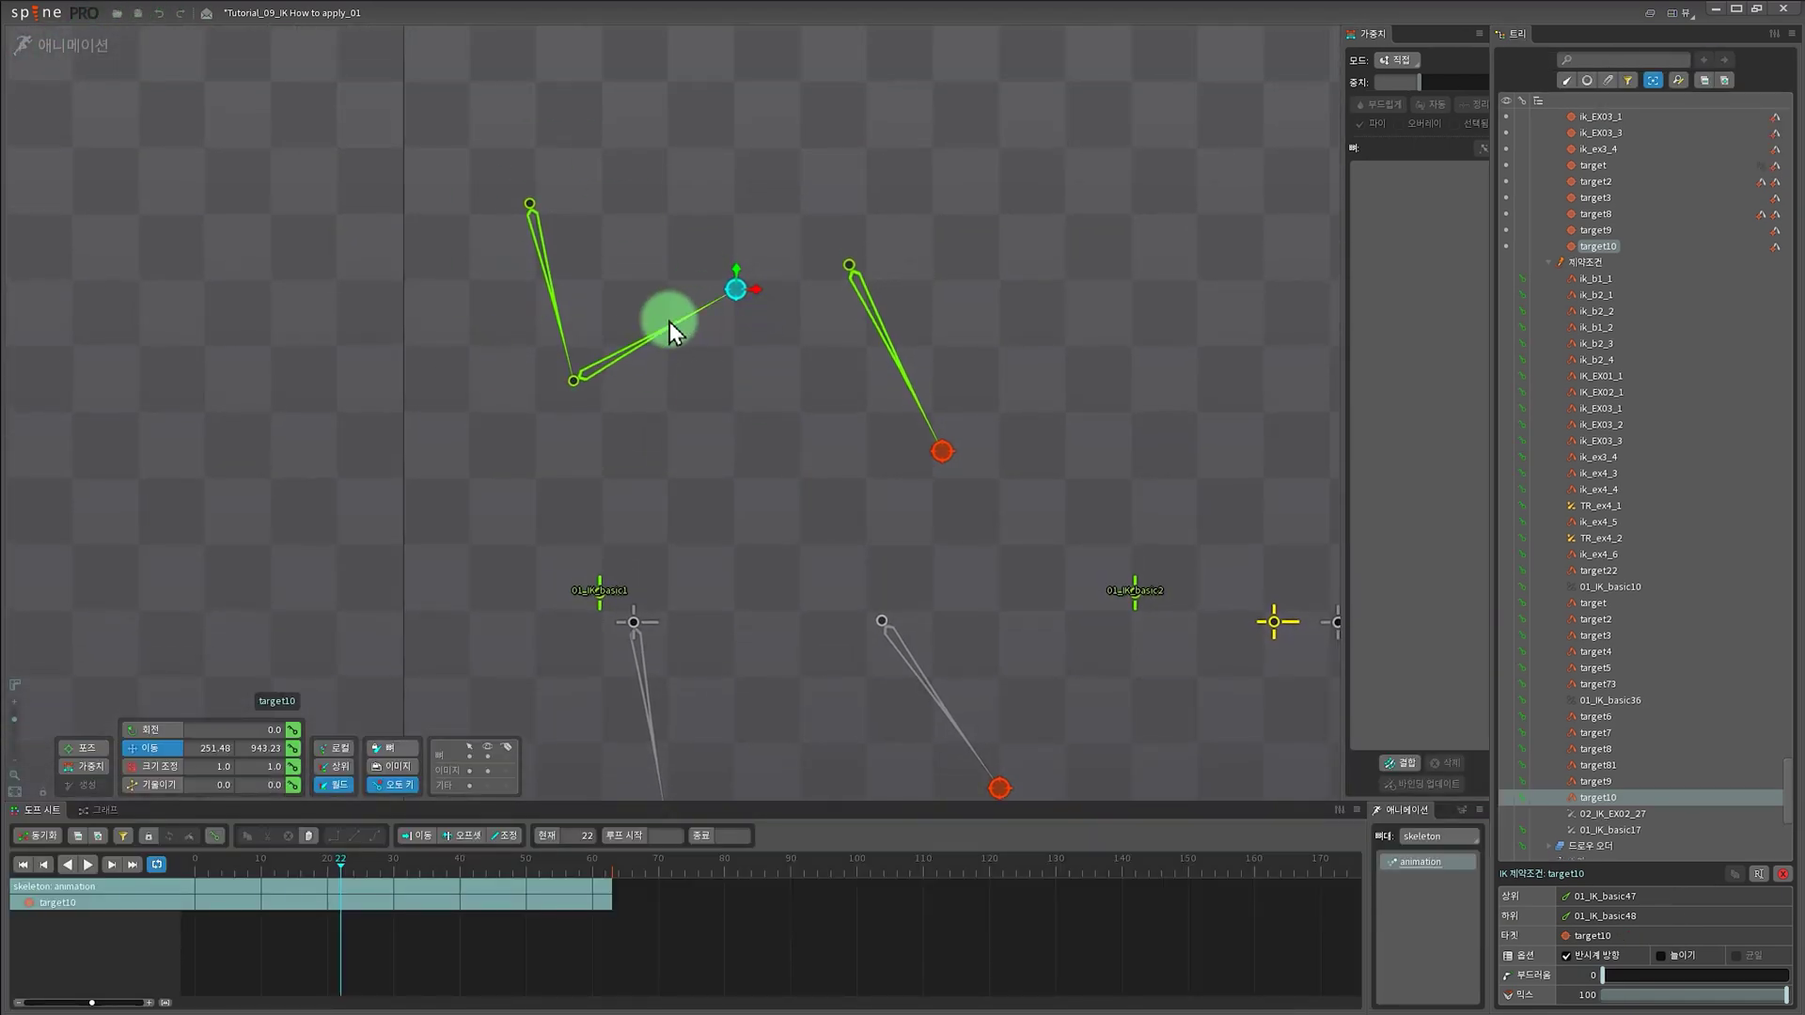
pyautogui.moveTo(745, 296); pyautogui.dragTo(764, 374)
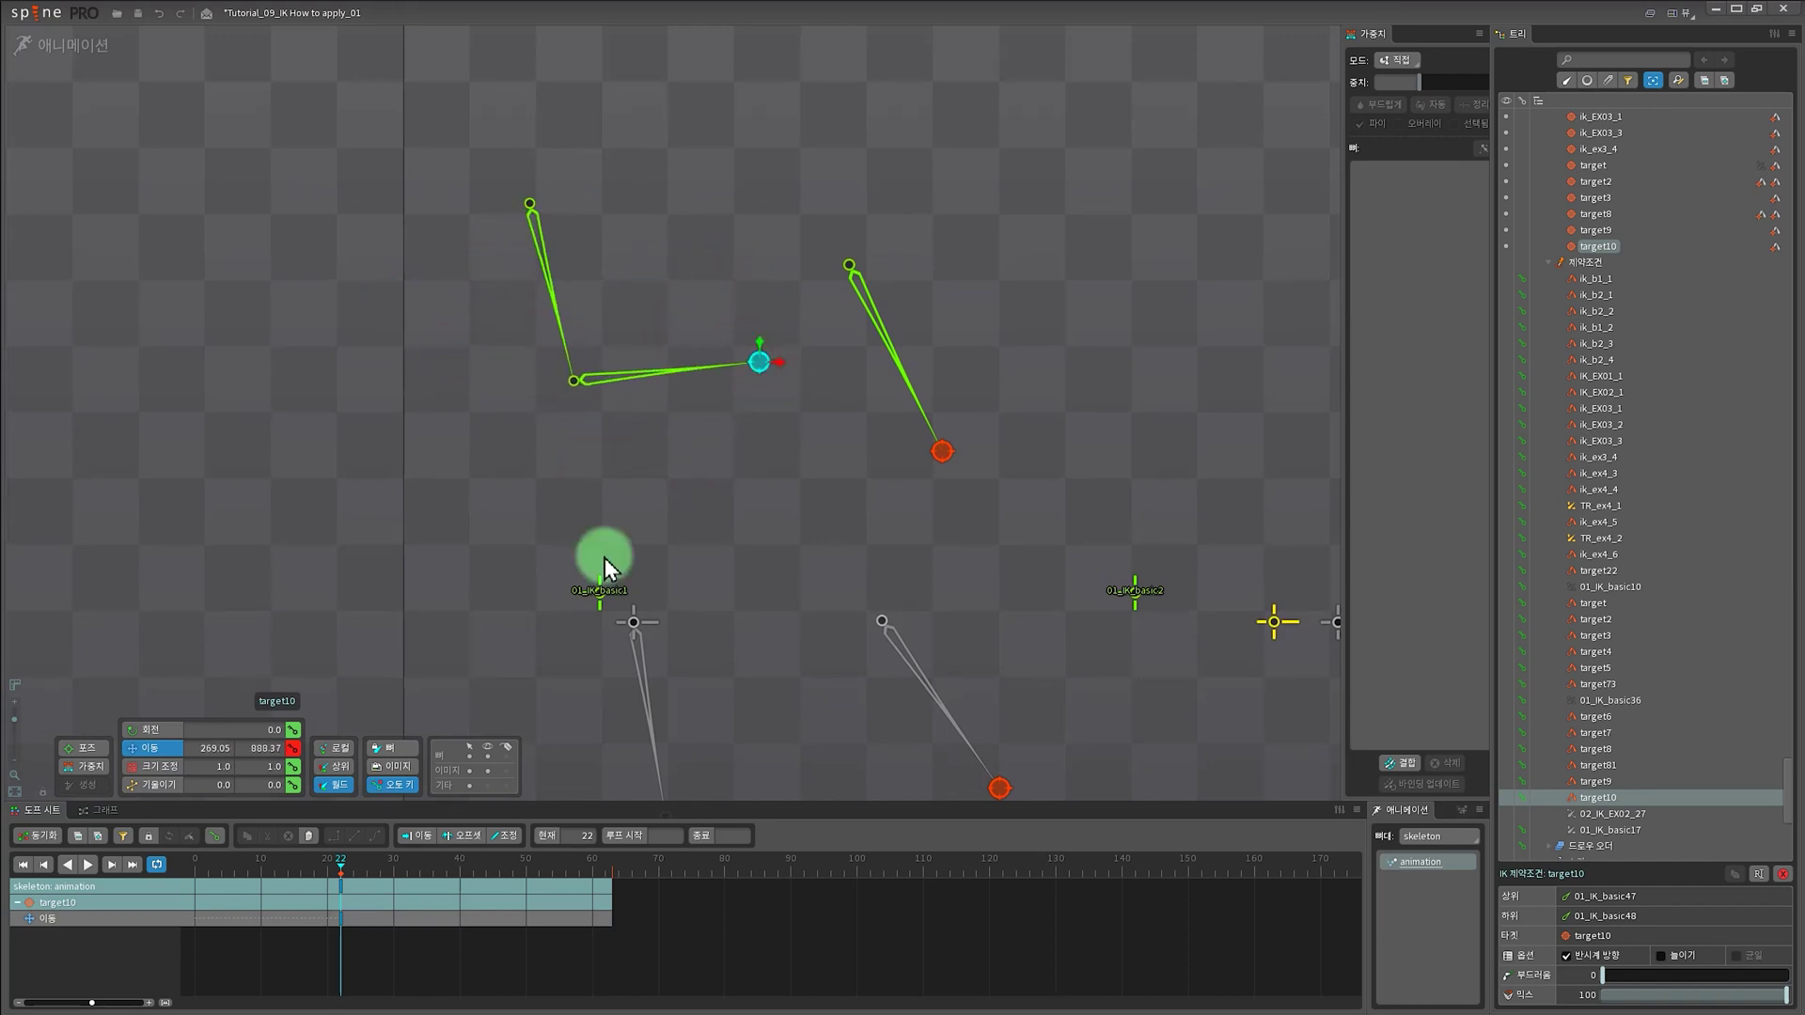
pyautogui.moveTo(346, 886); pyautogui.dragTo(163, 883)
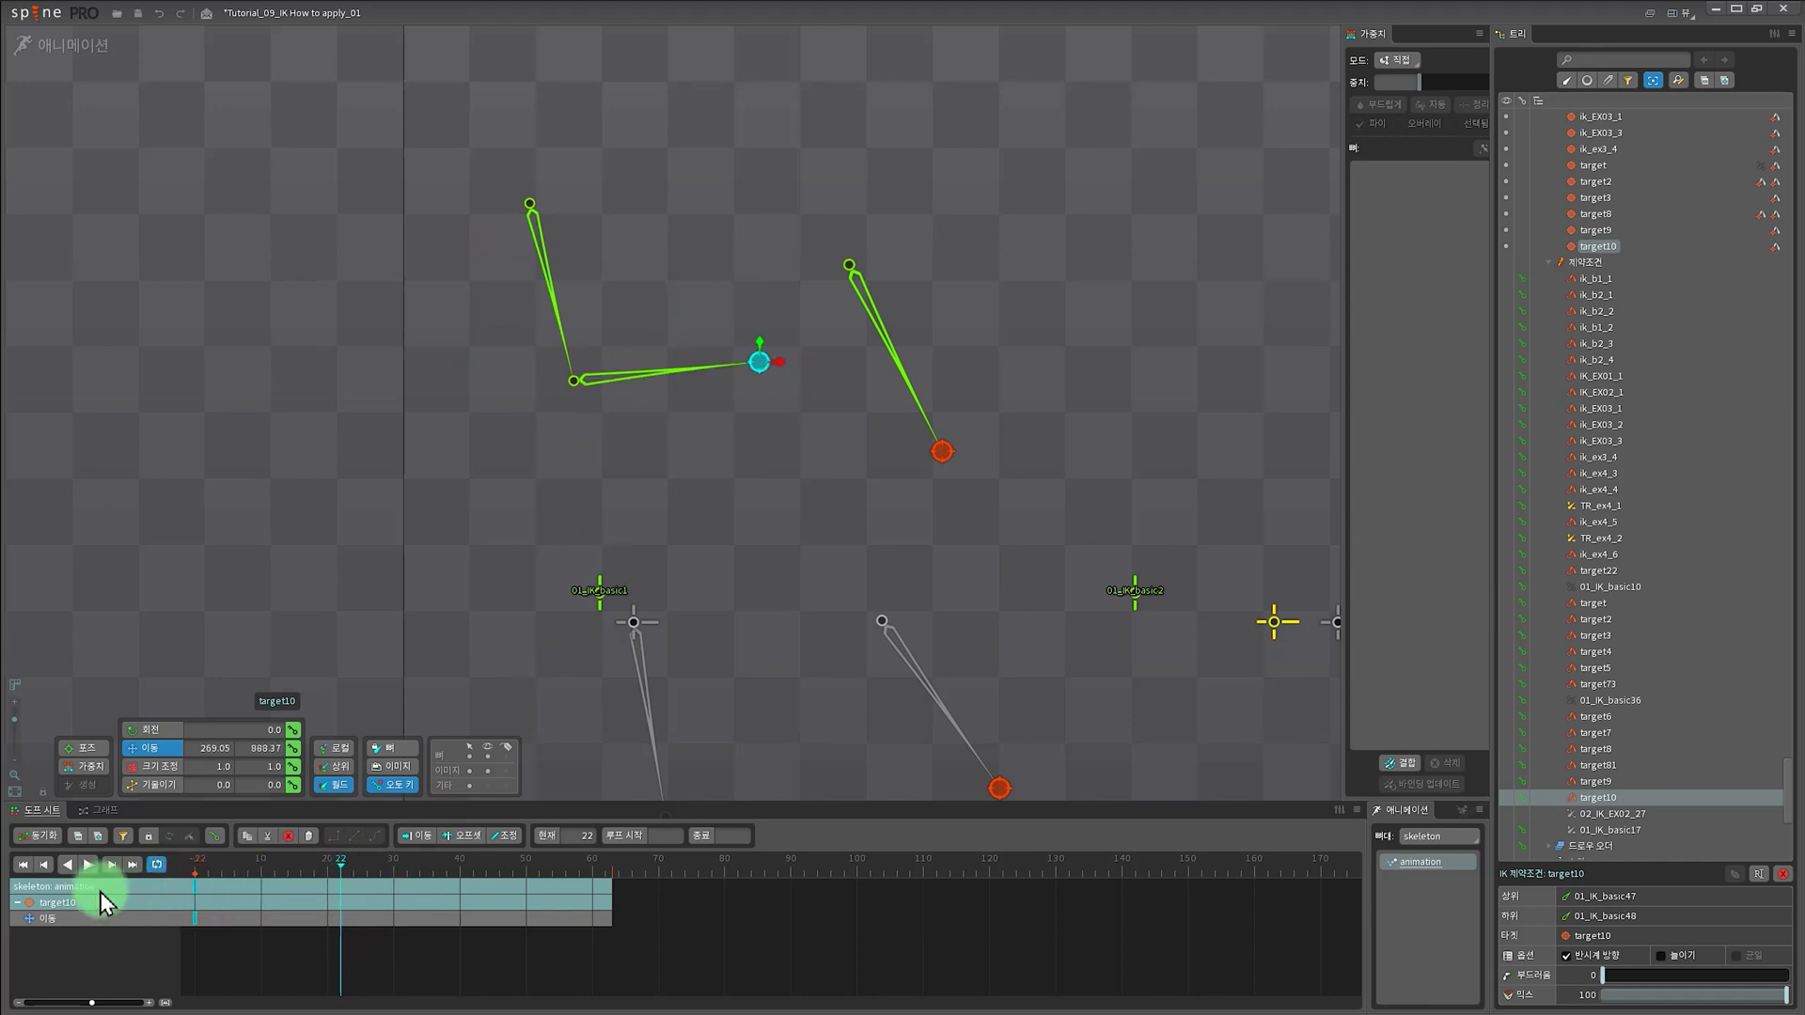
pyautogui.click(416, 910)
# - Key target10's IK mix at 0 on frame 20 and scrub the timeline past that key
pyautogui.click(346, 868)
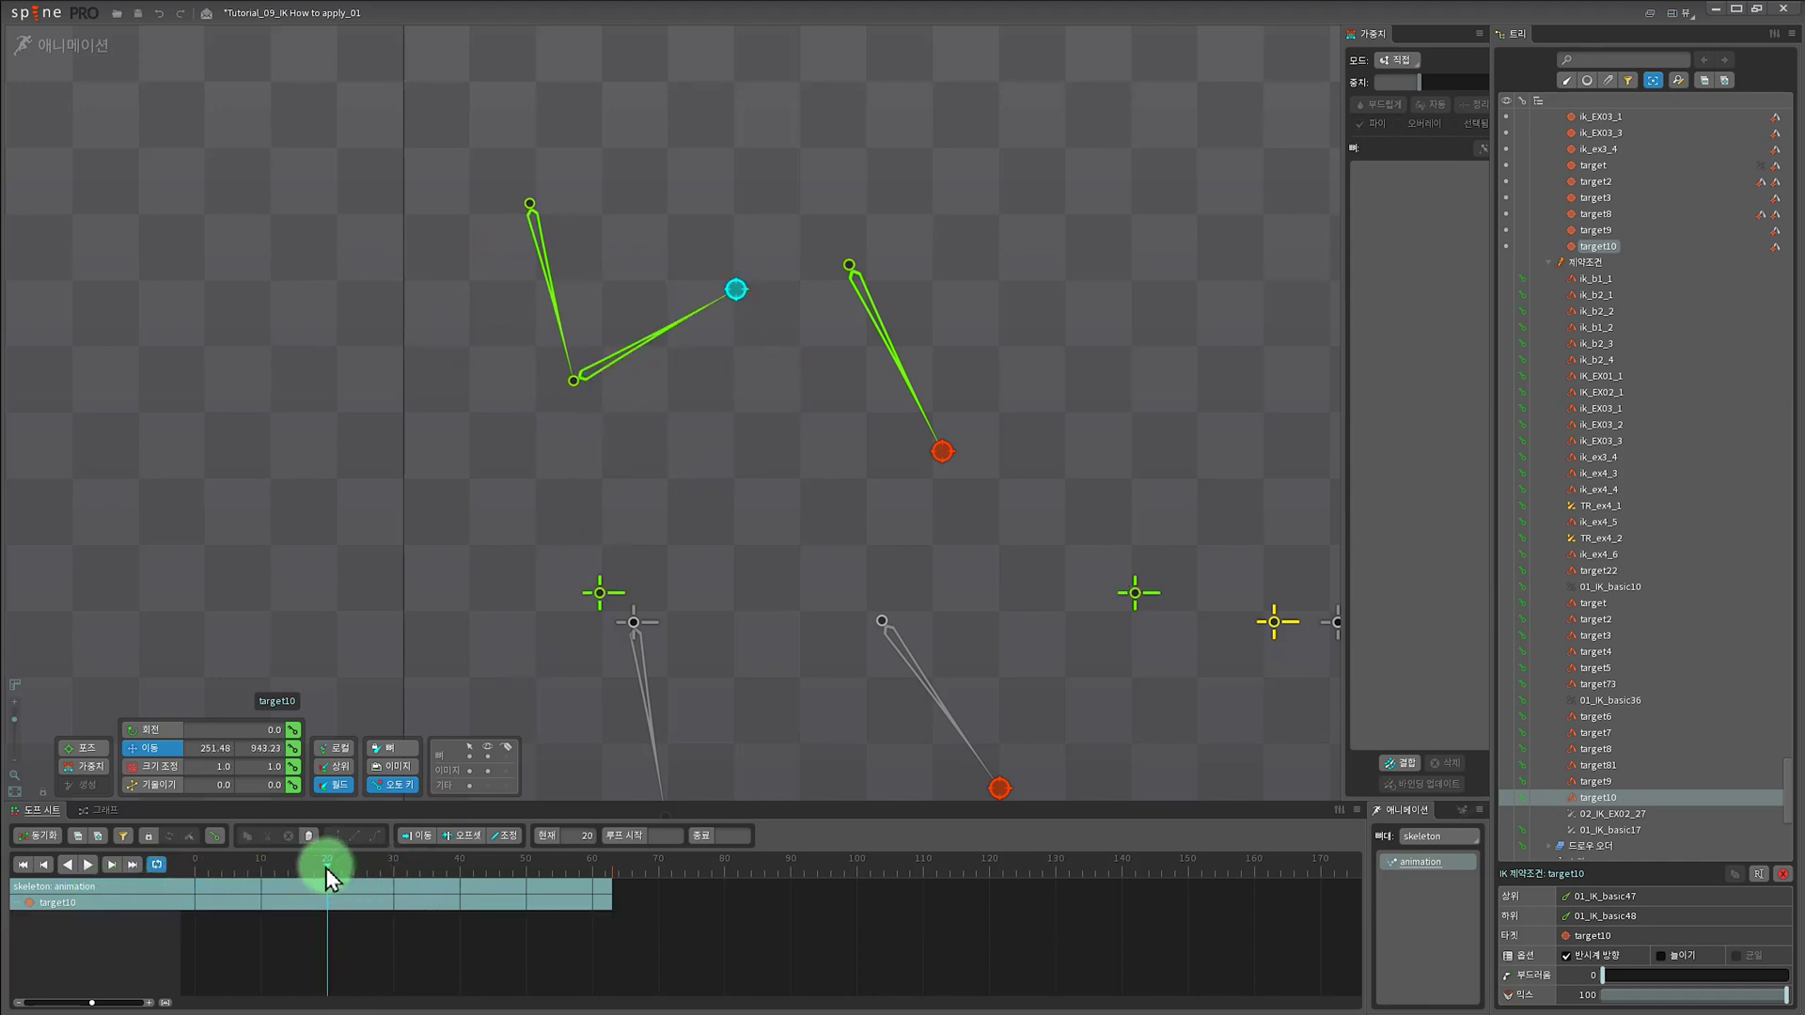
pyautogui.moveTo(1772, 995); pyautogui.dragTo(1563, 979)
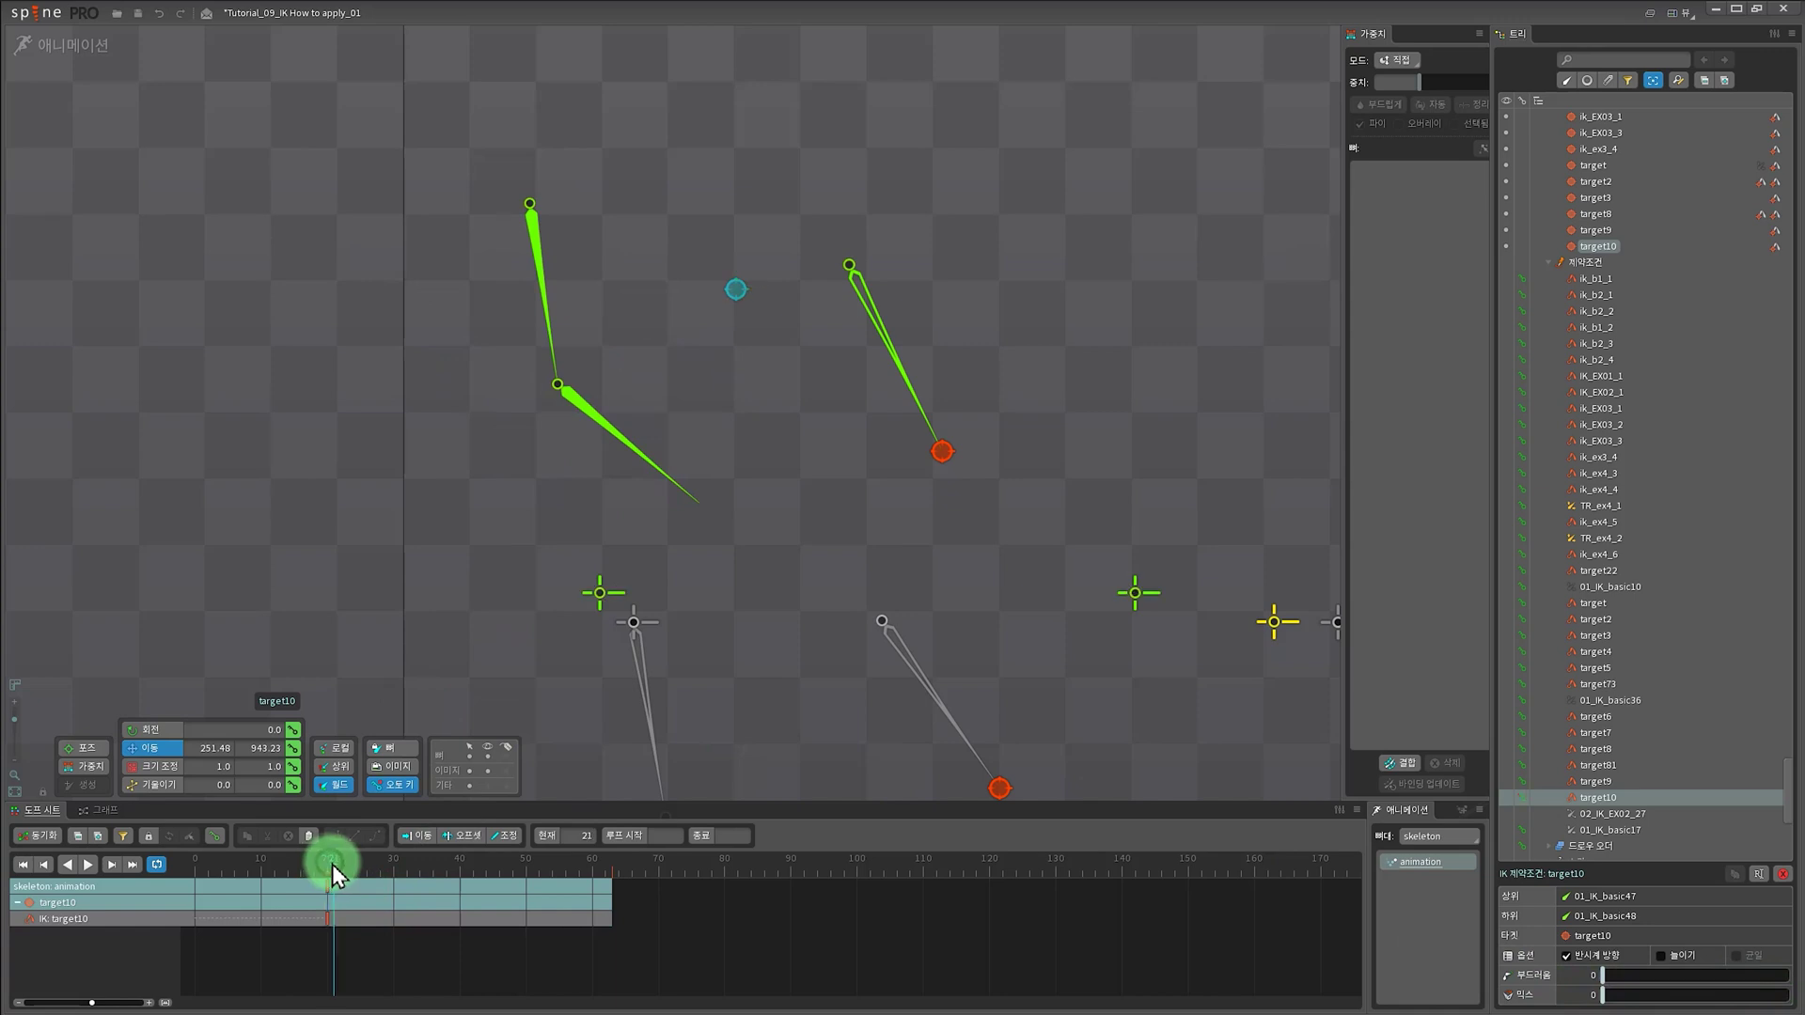
pyautogui.moveTo(498, 884); pyautogui.dragTo(526, 881)
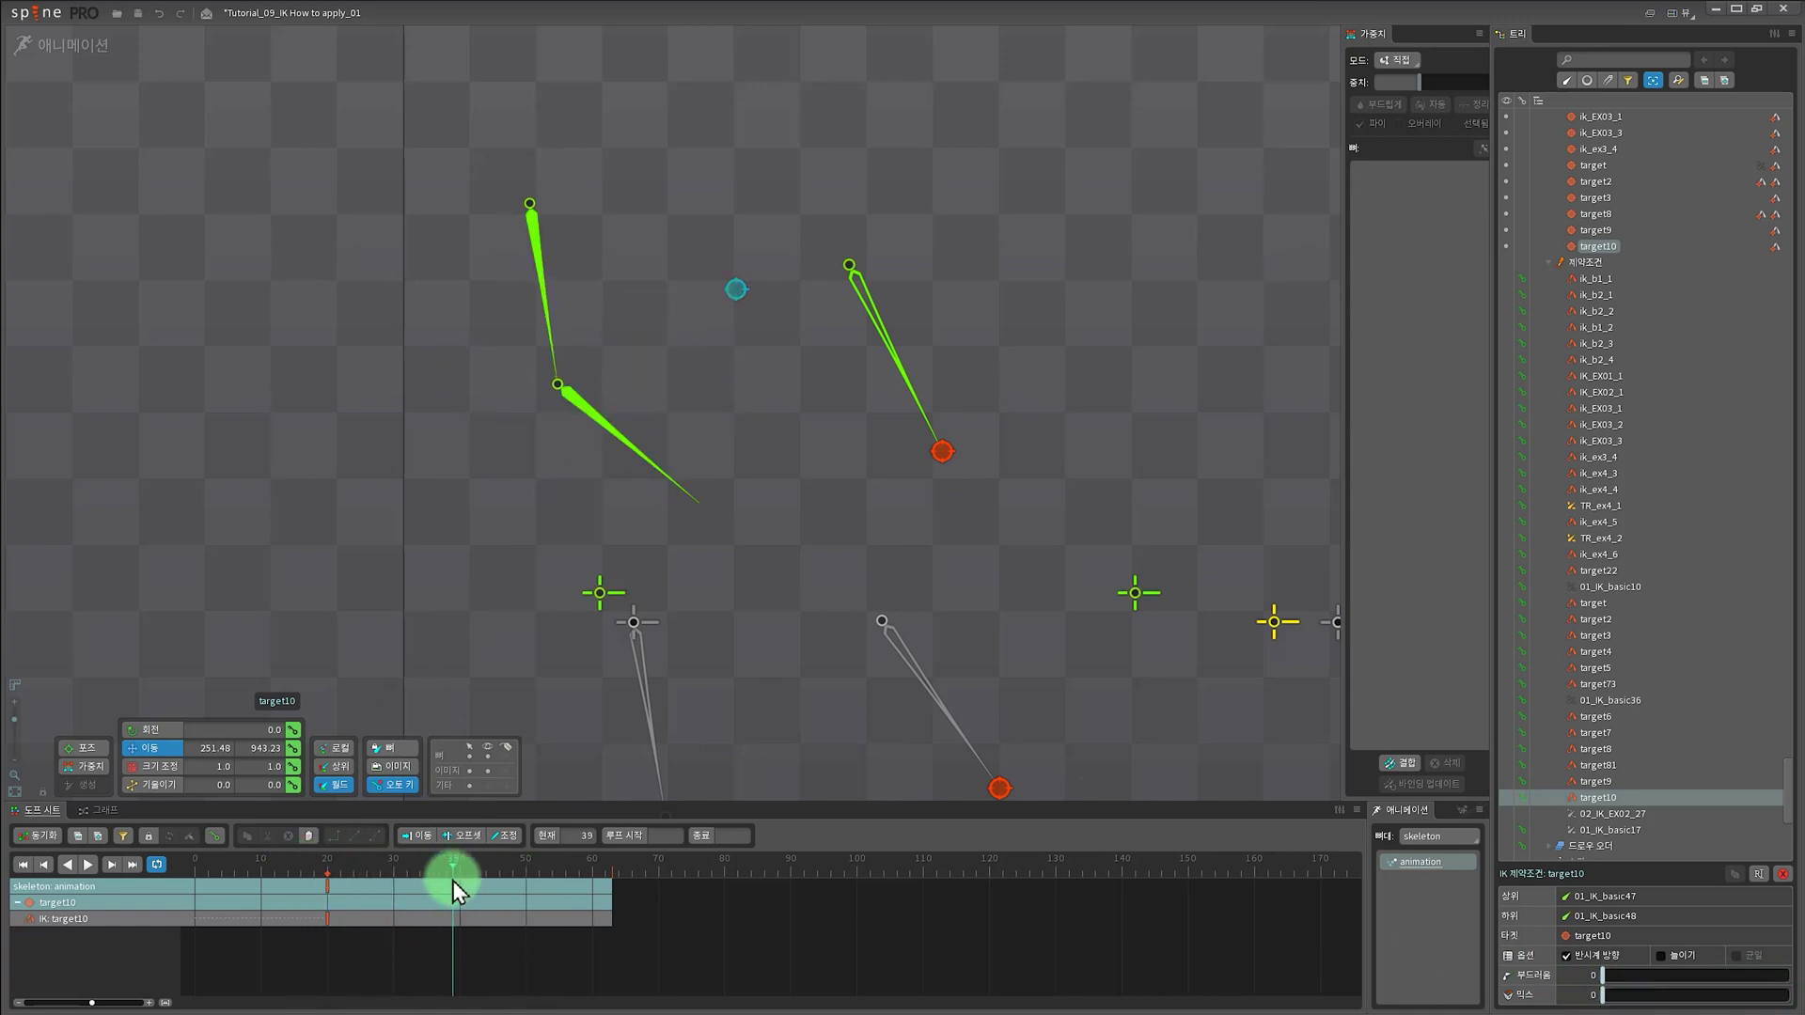
# - Return to setup mode and delete the practice single bone and two-bone chain with their targets target9 and target10
pyautogui.click(500, 251)
pyautogui.moveTo(537, 211)
pyautogui.mouseDown()
pyautogui.moveTo(570, 224)
pyautogui.moveTo(541, 183)
pyautogui.moveTo(564, 255)
pyautogui.moveTo(530, 204)
pyautogui.mouseUp()
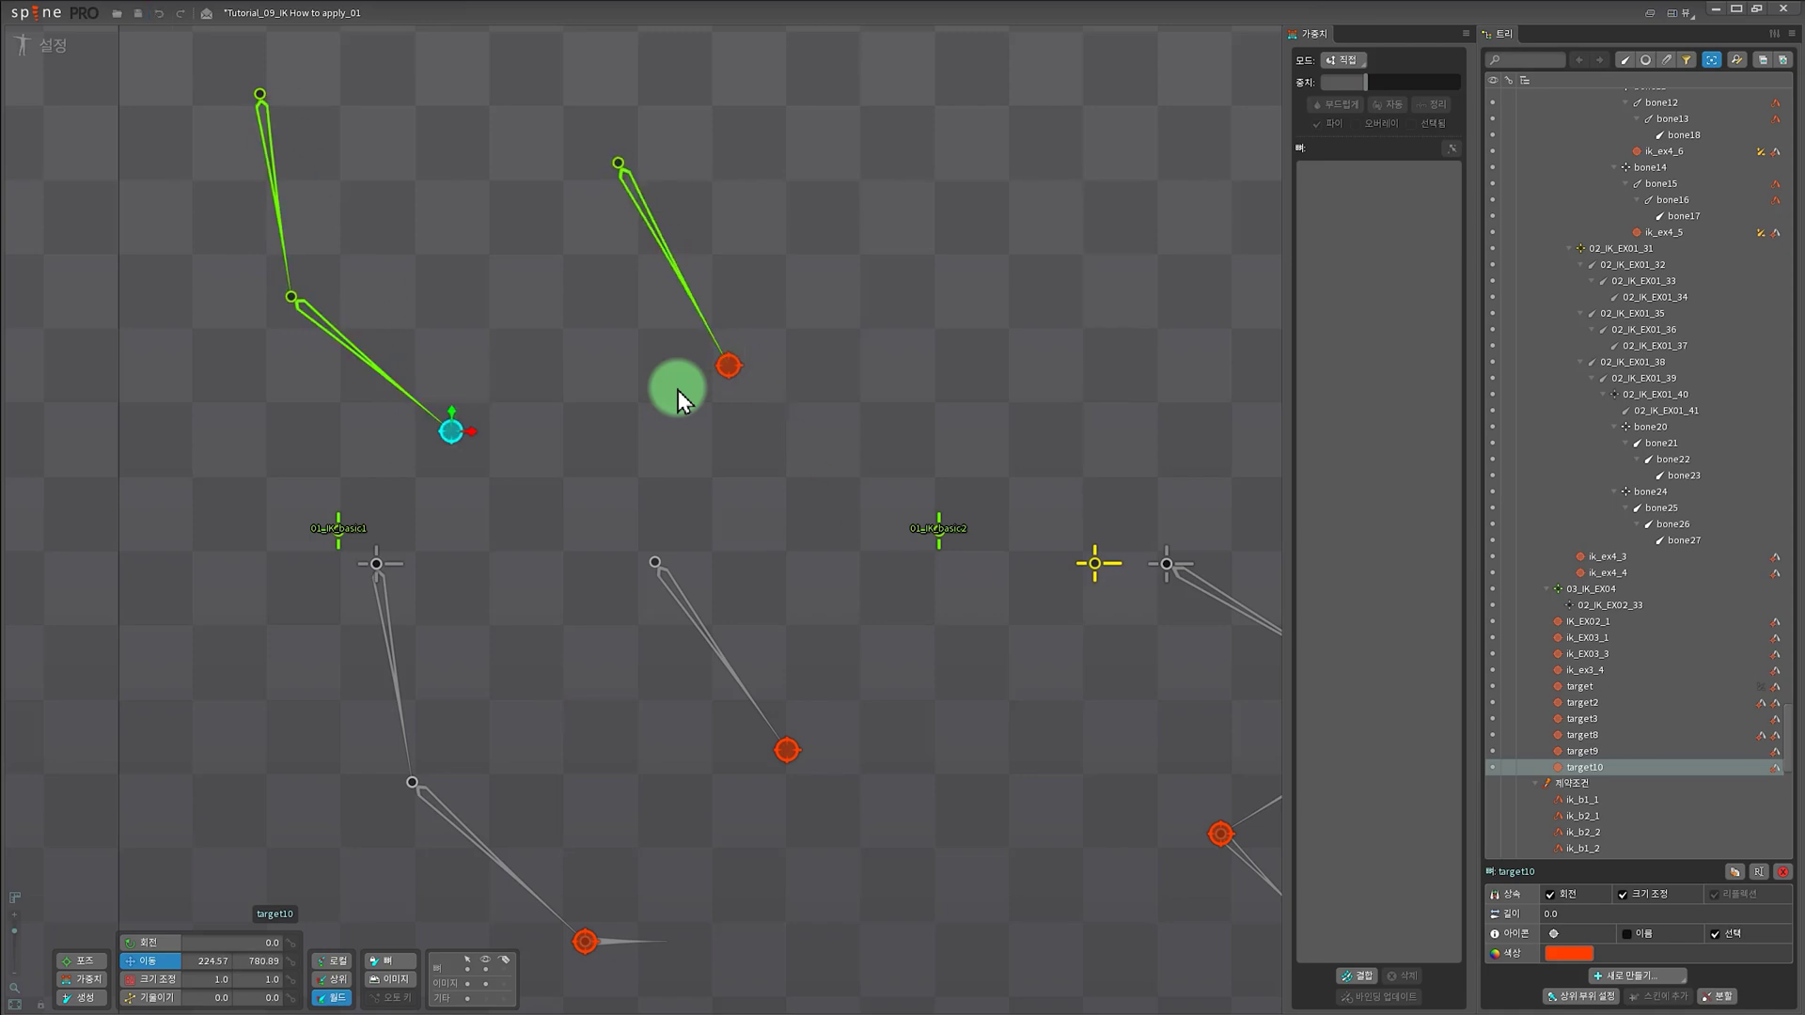
pyautogui.press('Delete')
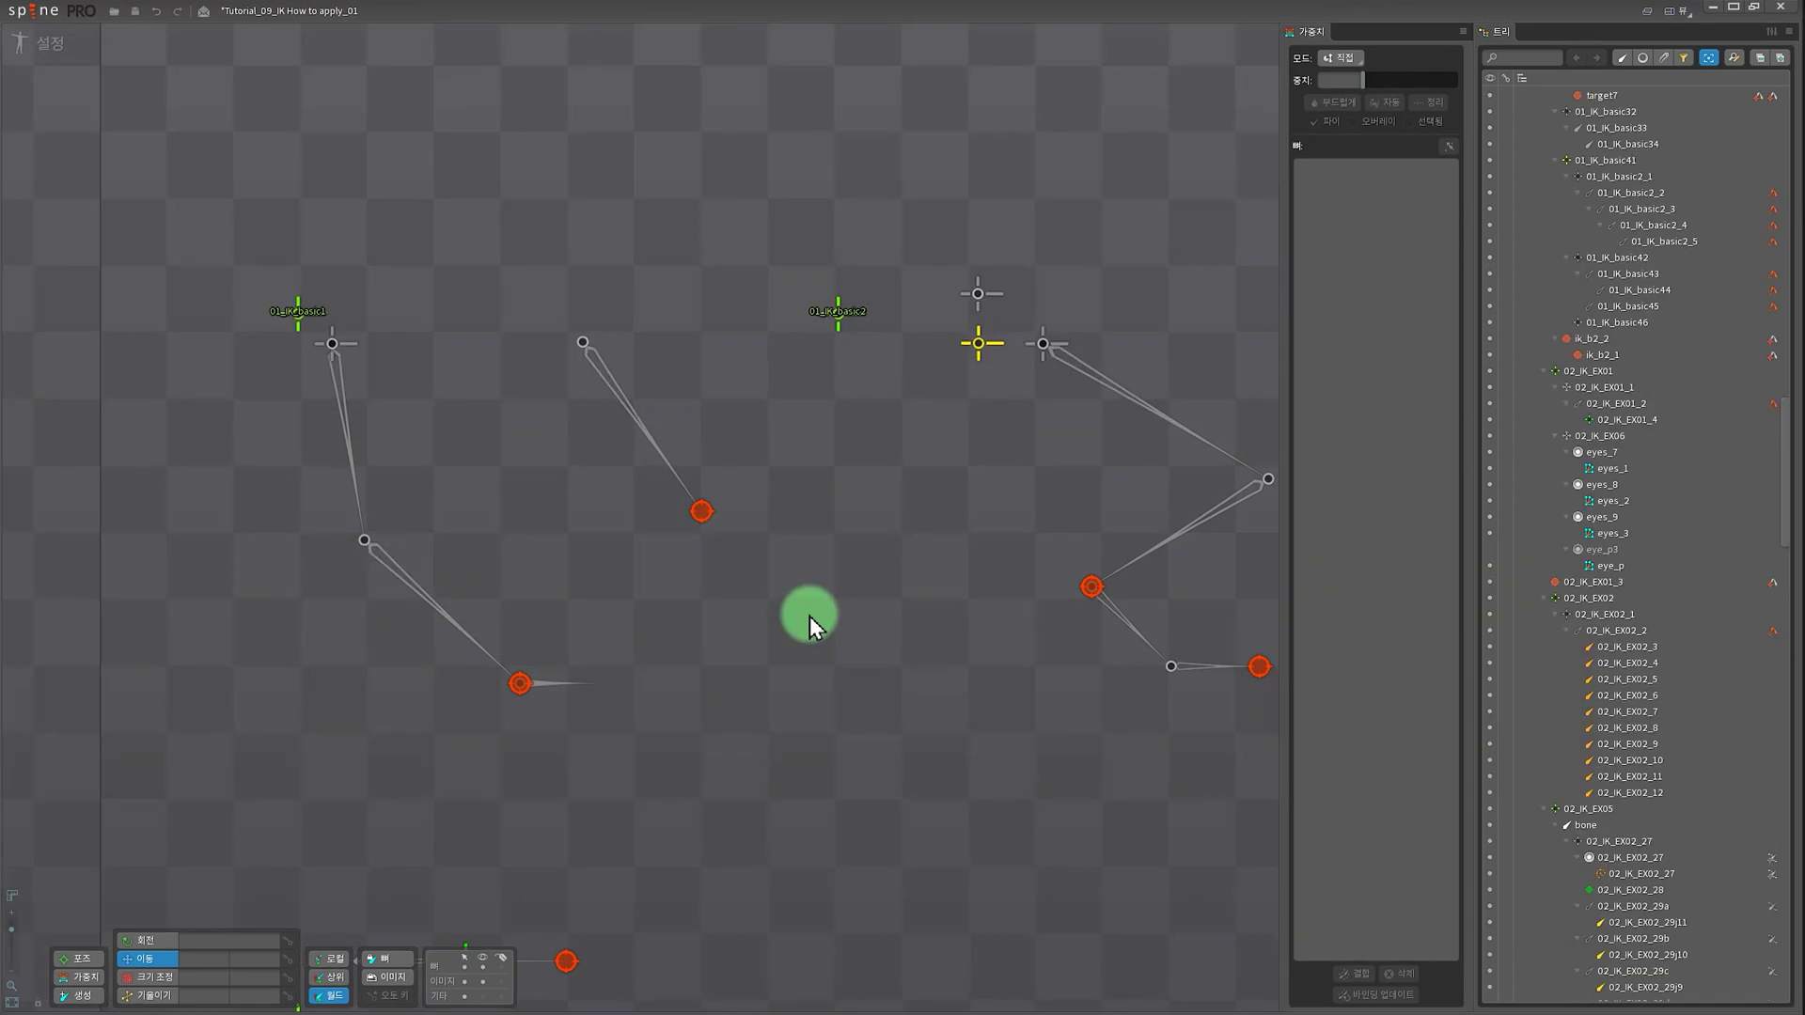
# - Move and rotate target ik_b2_2 to test the existing four-bone IK chain under 01_IK_basic2, and undo the change
pyautogui.moveTo(653, 577); pyautogui.dragTo(618, 602)
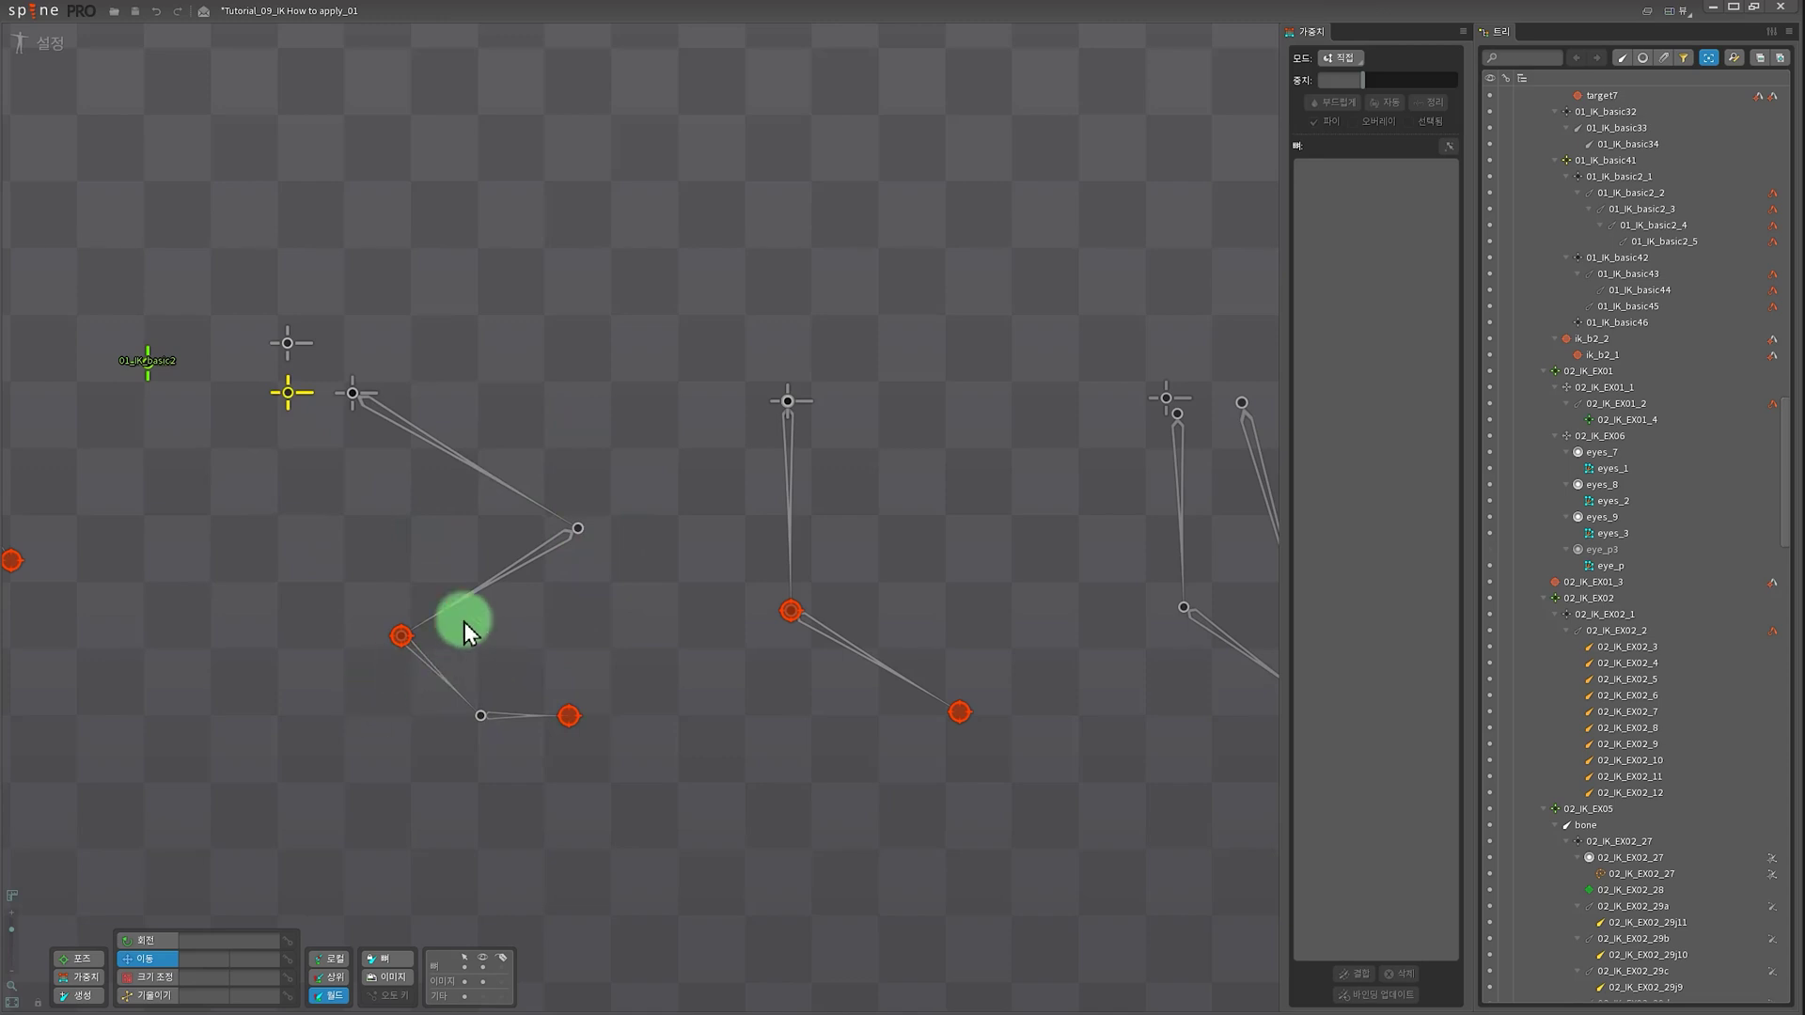
pyautogui.moveTo(572, 716); pyautogui.dragTo(673, 674)
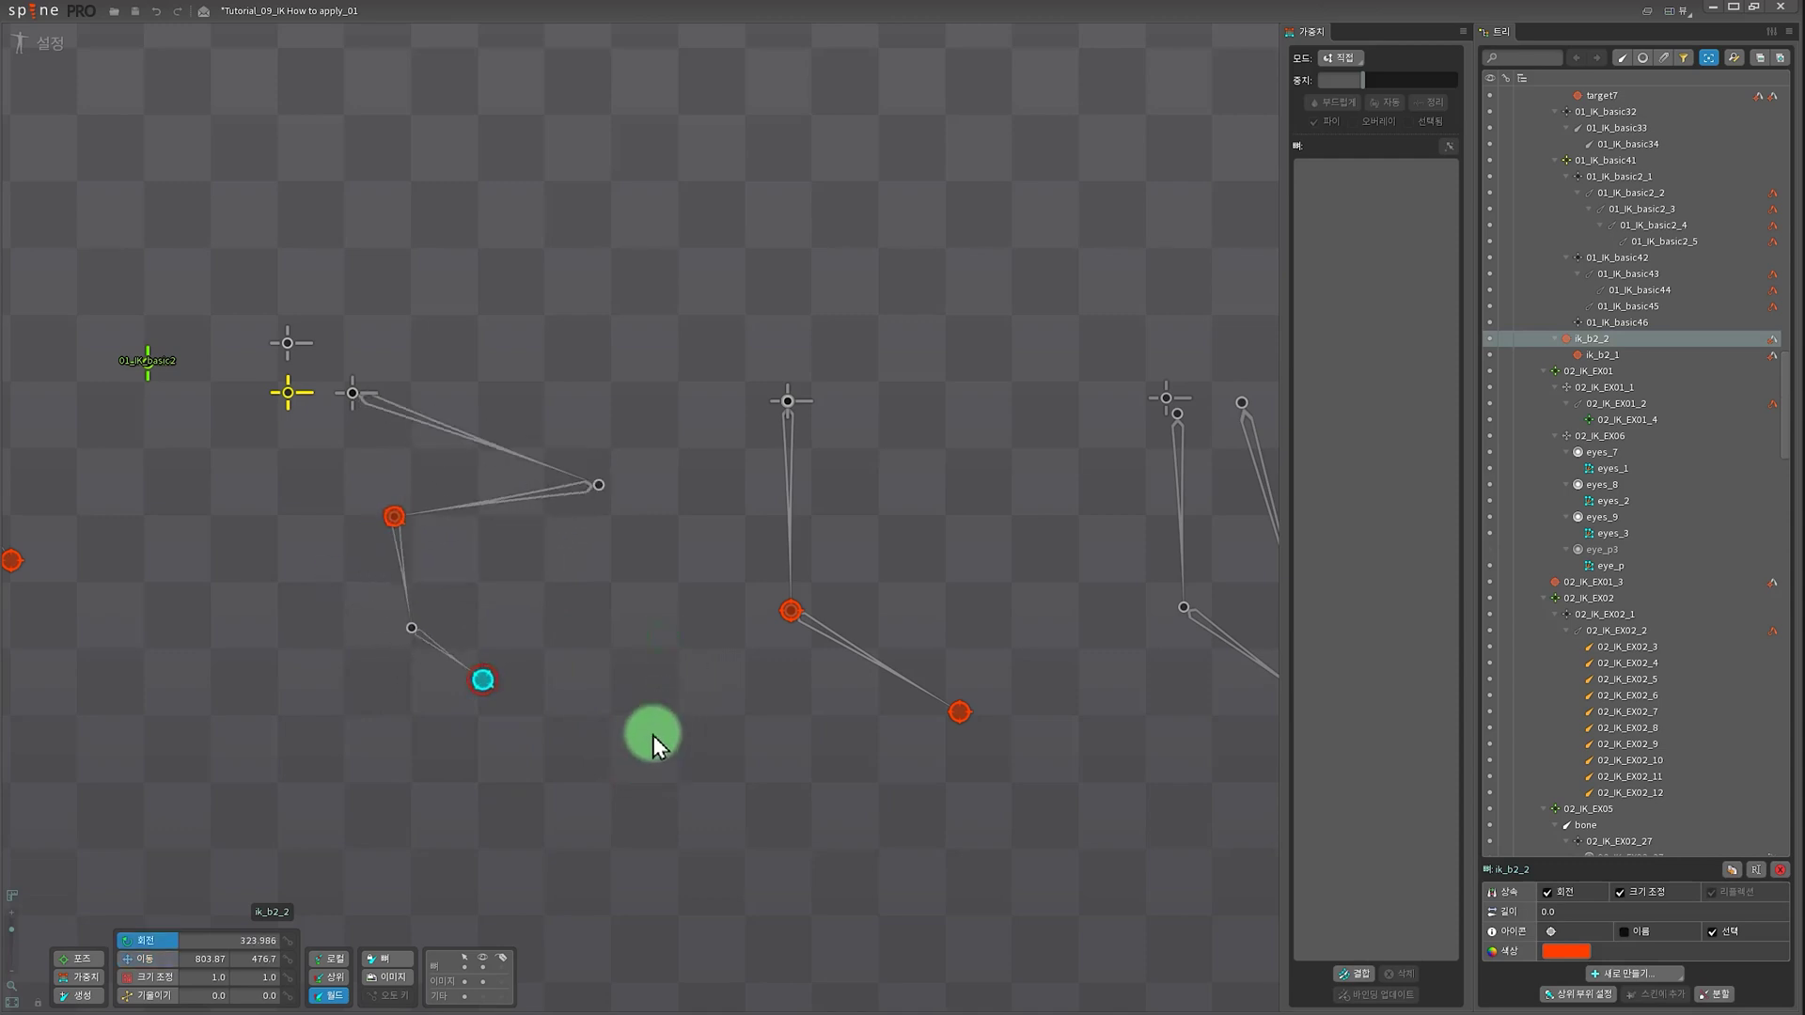
pyautogui.hotkey('ctrl', 'z')
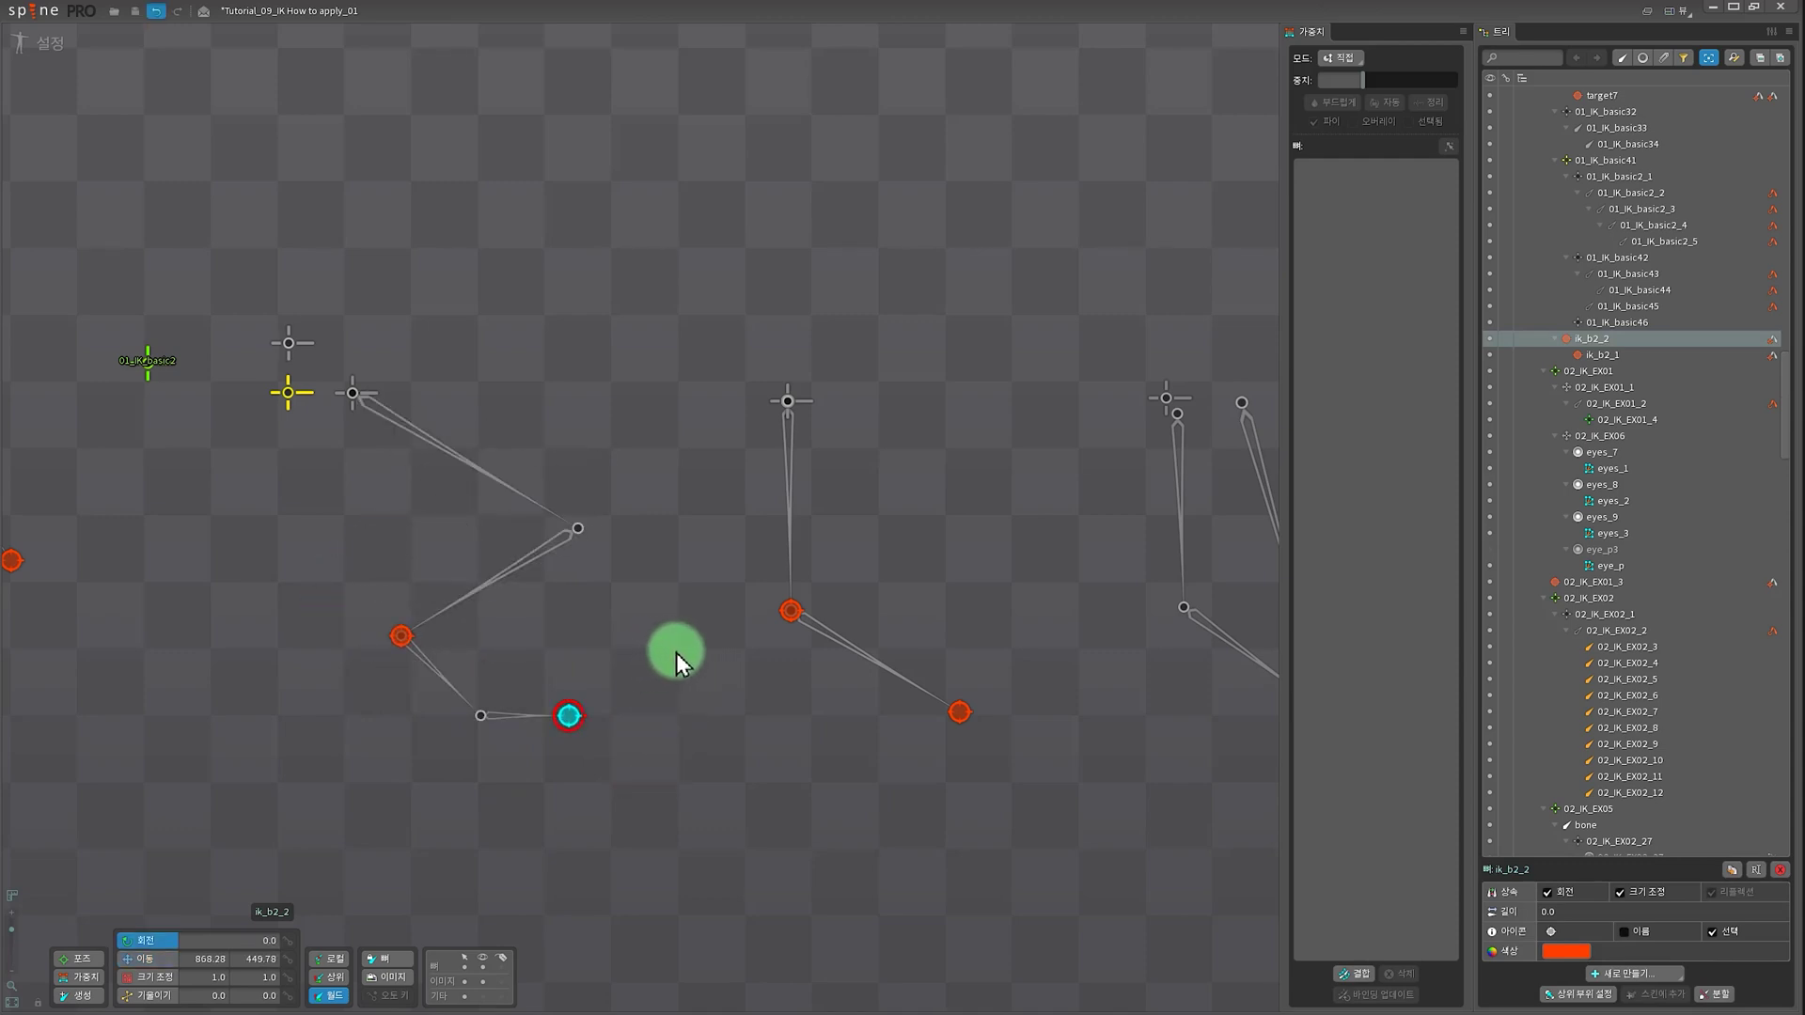
# - Create a four-bone zigzag chain under 01_IK_basic46 with the first bone about 179 units long, and select the first bone
pyautogui.moveTo(488, 261); pyautogui.dragTo(616, 436)
pyautogui.scroll(1, 601, 508)
pyautogui.scroll(1, 586, 566)
pyautogui.moveTo(592, 550)
pyautogui.mouseDown()
pyautogui.moveTo(555, 501)
pyautogui.moveTo(559, 542)
pyautogui.mouseUp()
pyautogui.press('n')
pyautogui.click(292, 535)
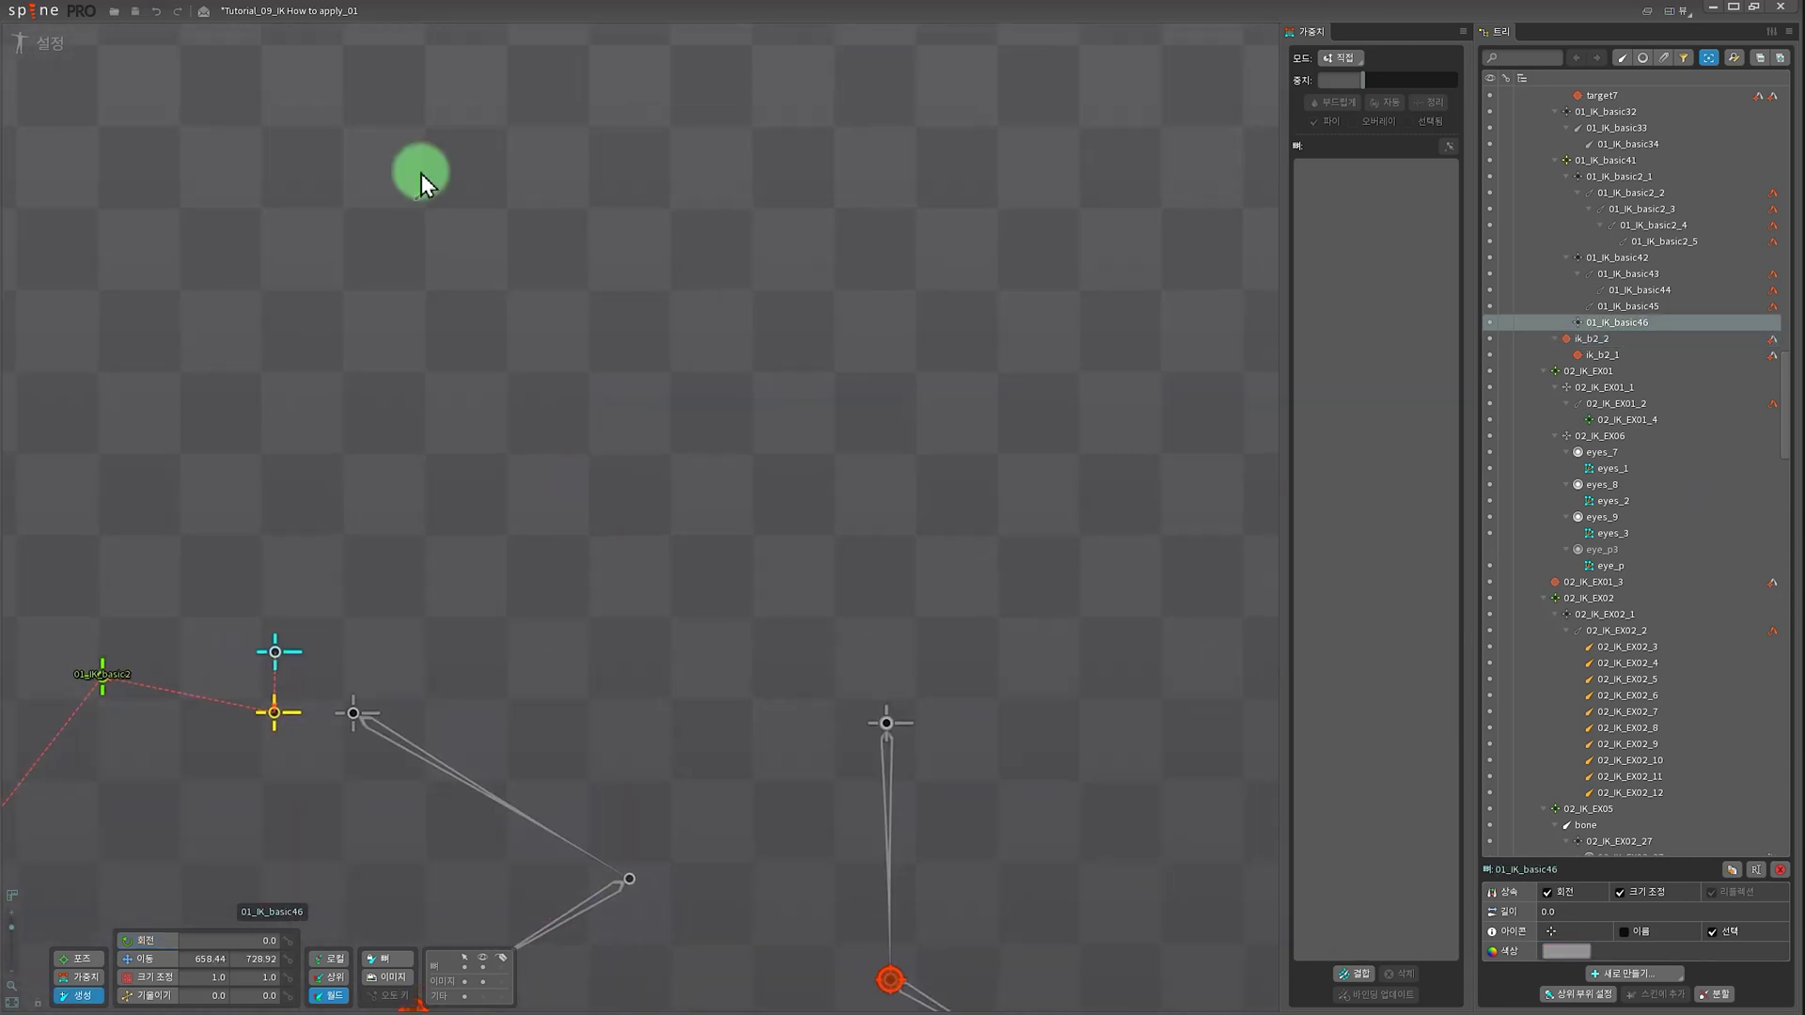
pyautogui.moveTo(406, 179); pyautogui.dragTo(641, 348)
pyautogui.moveTo(640, 348); pyautogui.dragTo(483, 438)
pyautogui.moveTo(482, 438); pyautogui.dragTo(570, 526)
pyautogui.moveTo(571, 526); pyautogui.dragTo(669, 530)
pyautogui.click(491, 252)
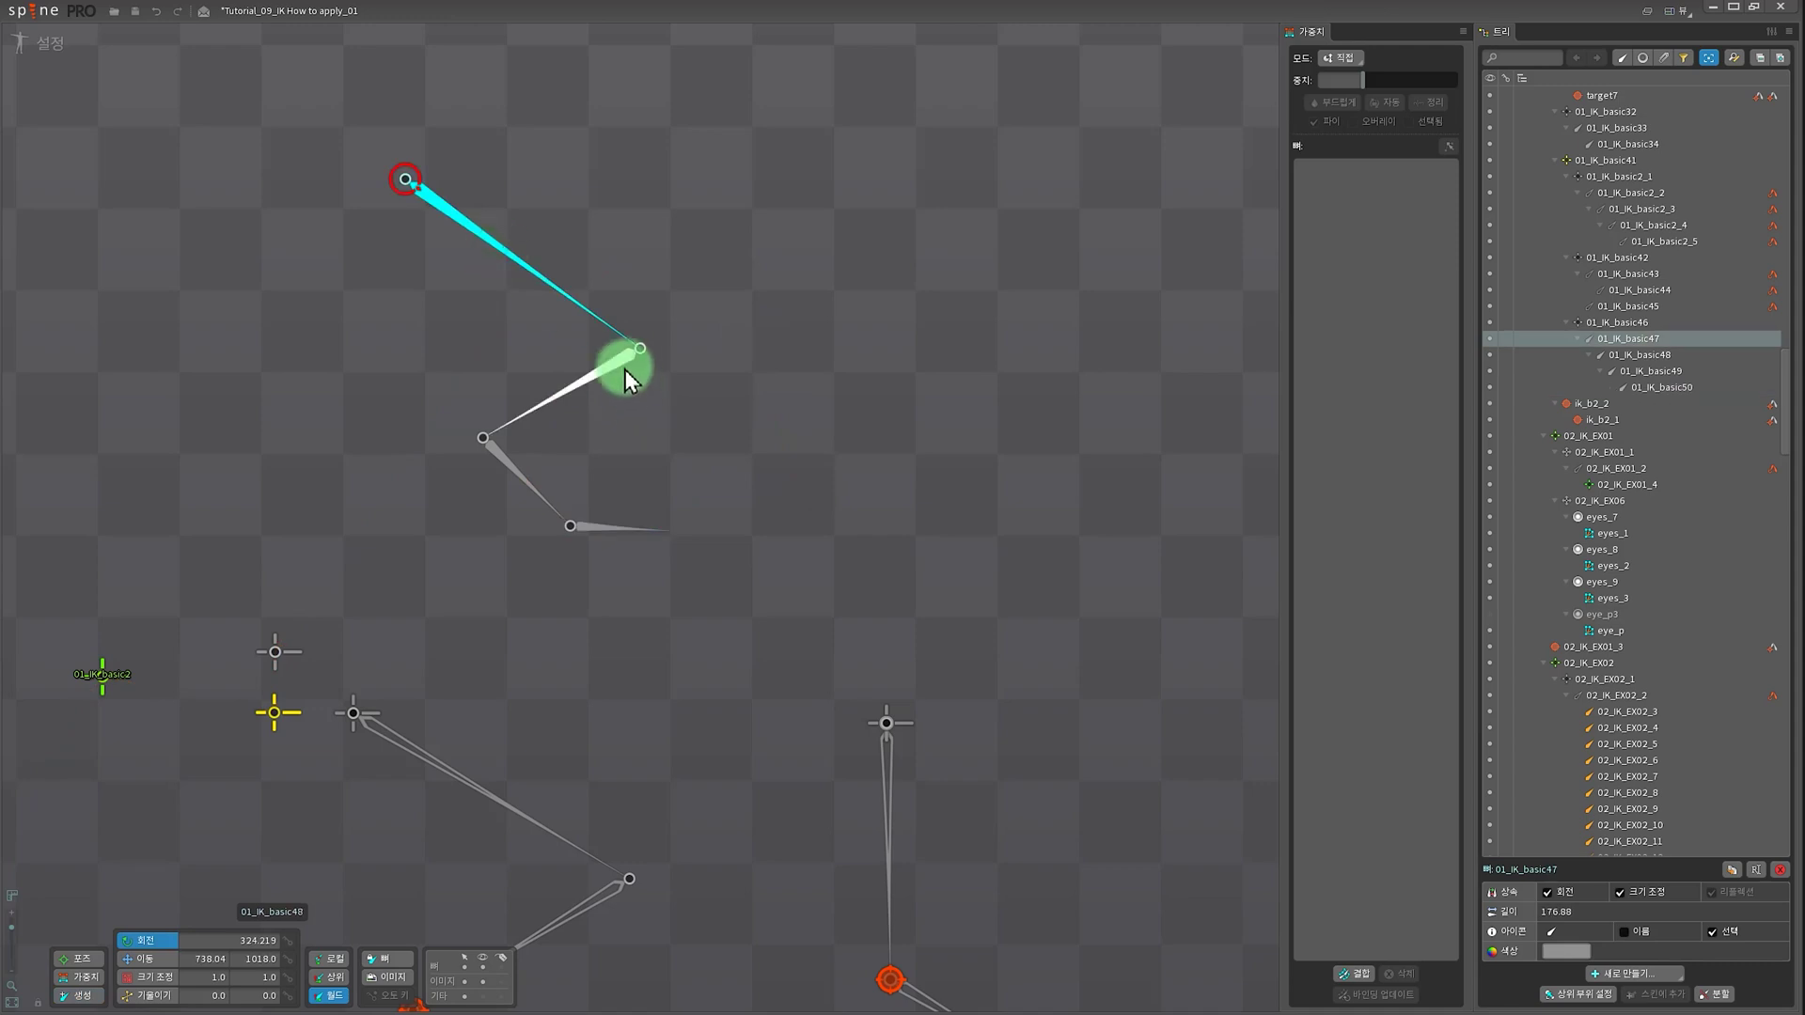
# - Add an IK constraint named target9 to the chain's first two bones, with its new target at the start of the third bone
pyautogui.keyDown('ctrl'); pyautogui.click(620, 379); pyautogui.keyUp('ctrl')
pyautogui.click(1636, 974)
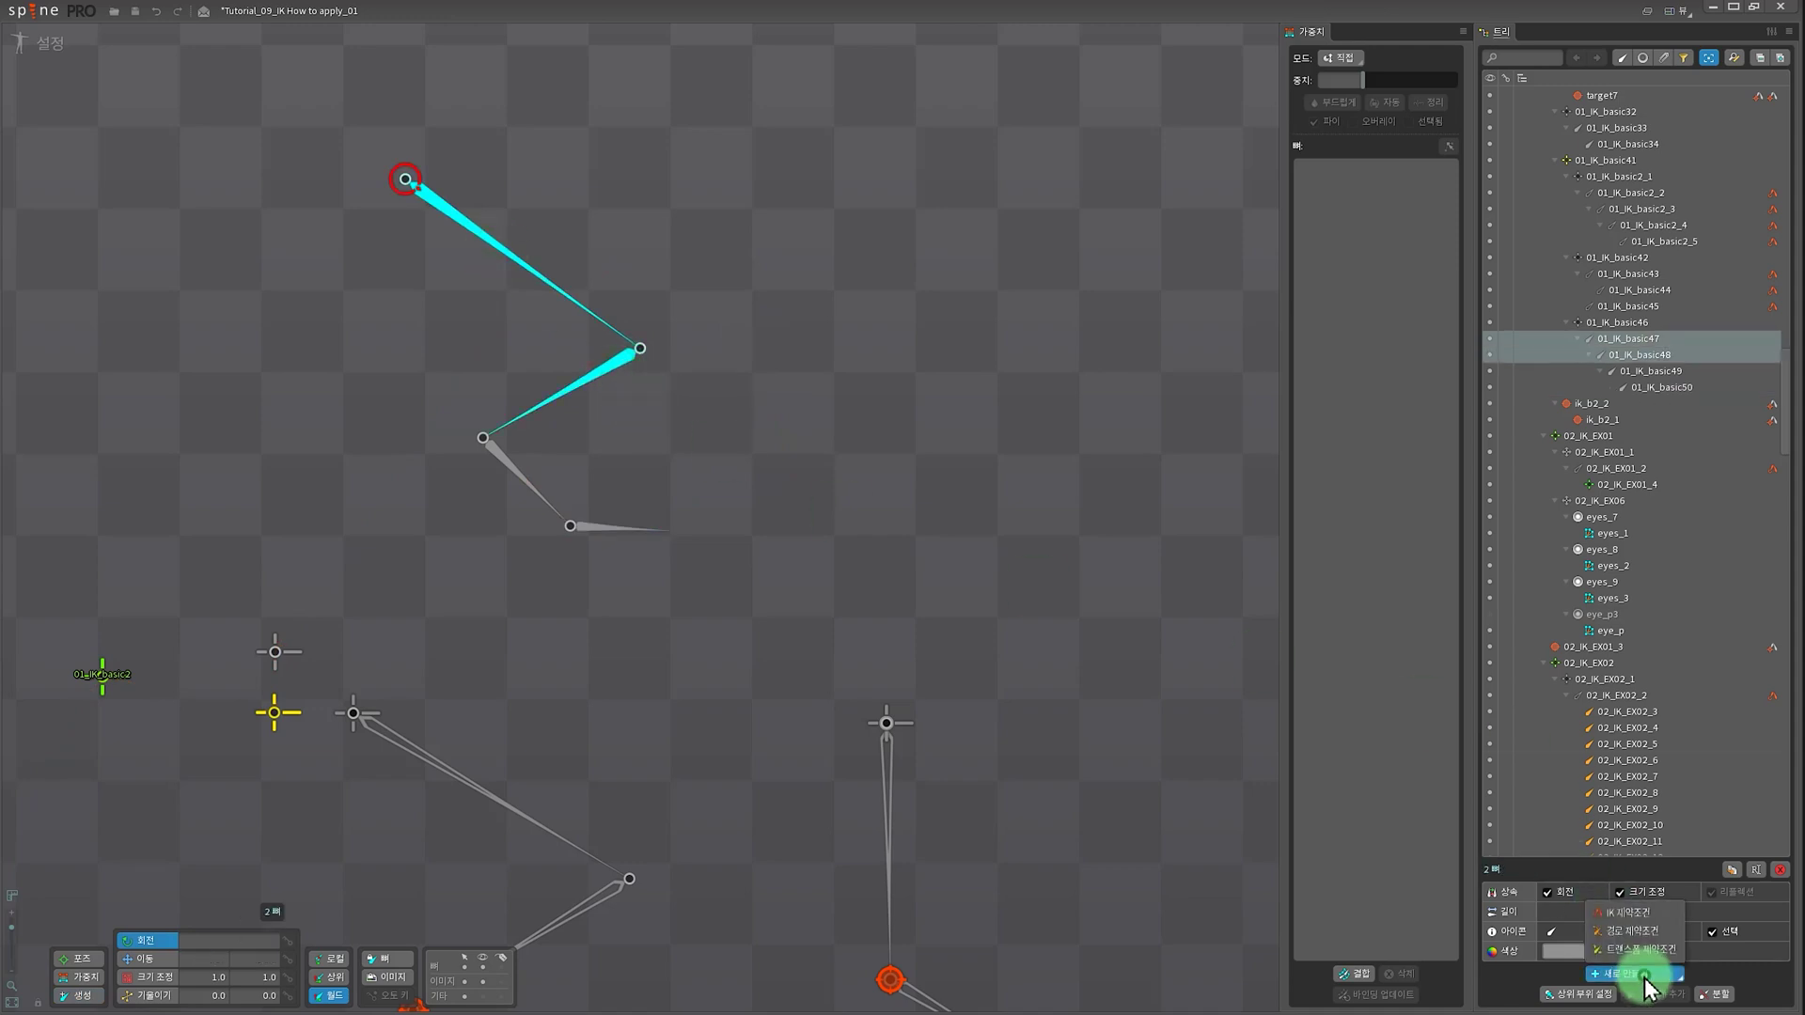
pyautogui.click(1639, 926)
pyautogui.click(568, 387)
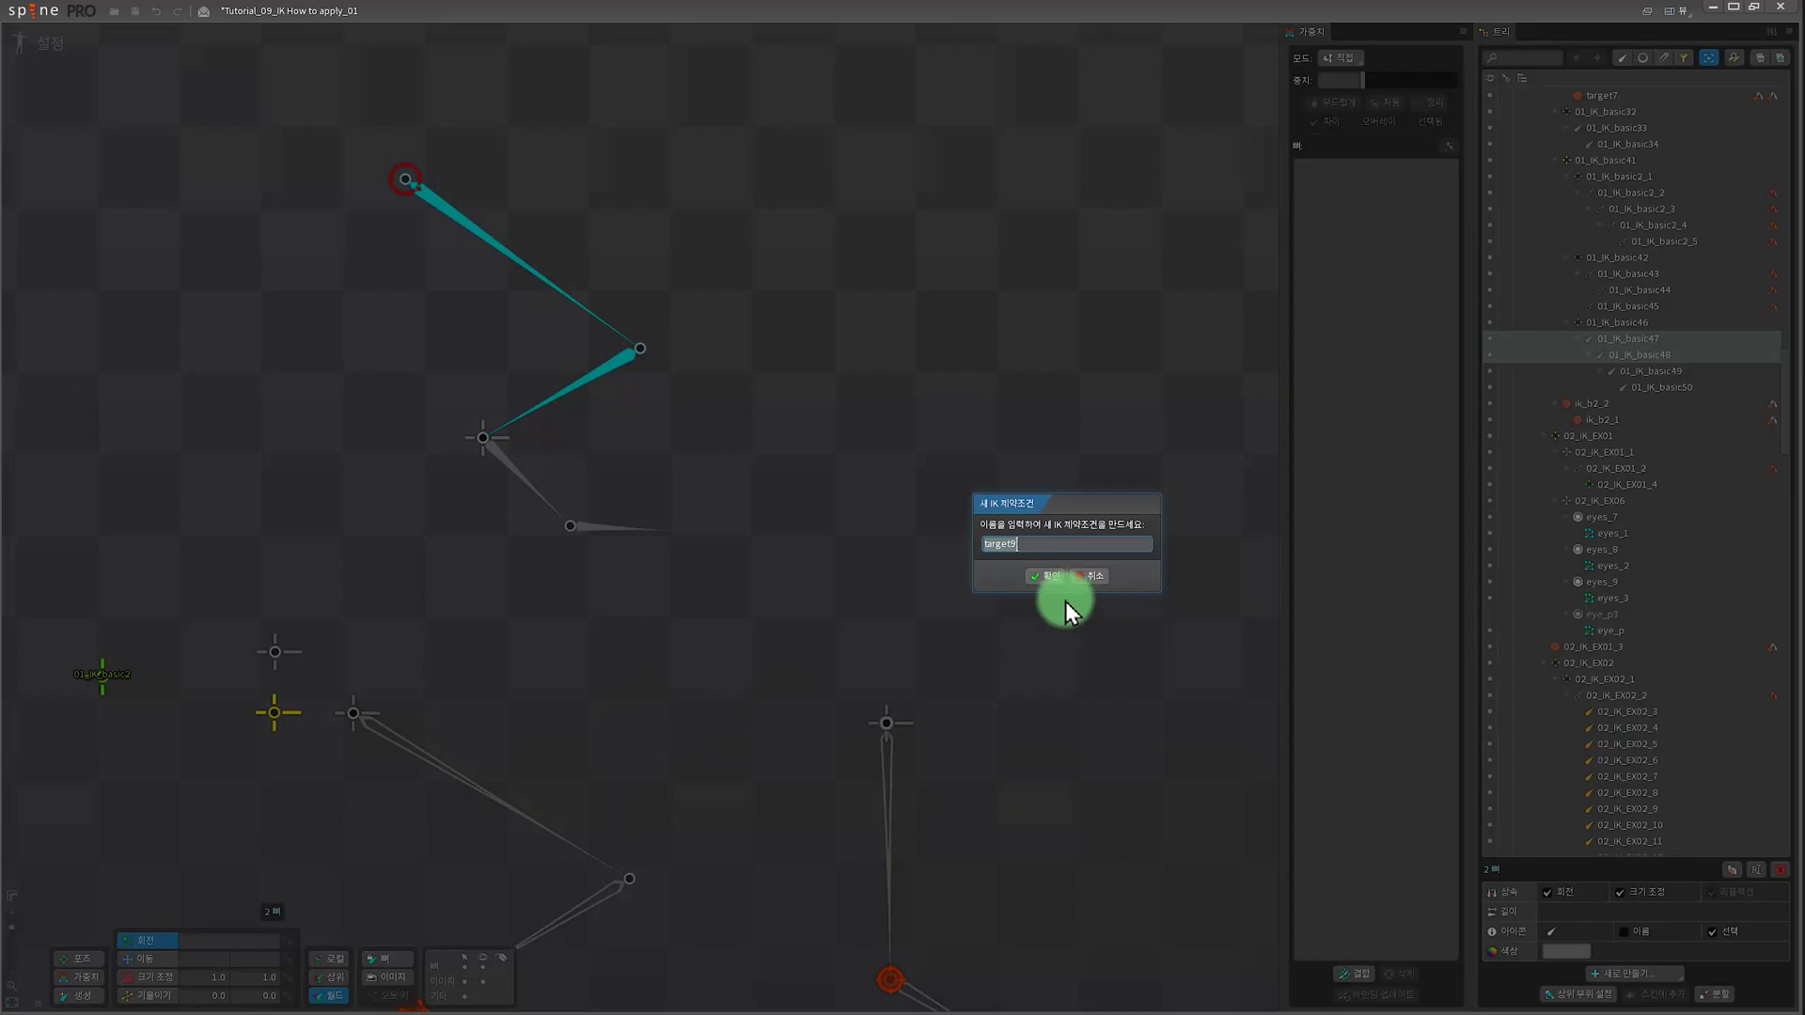
pyautogui.click(1043, 577)
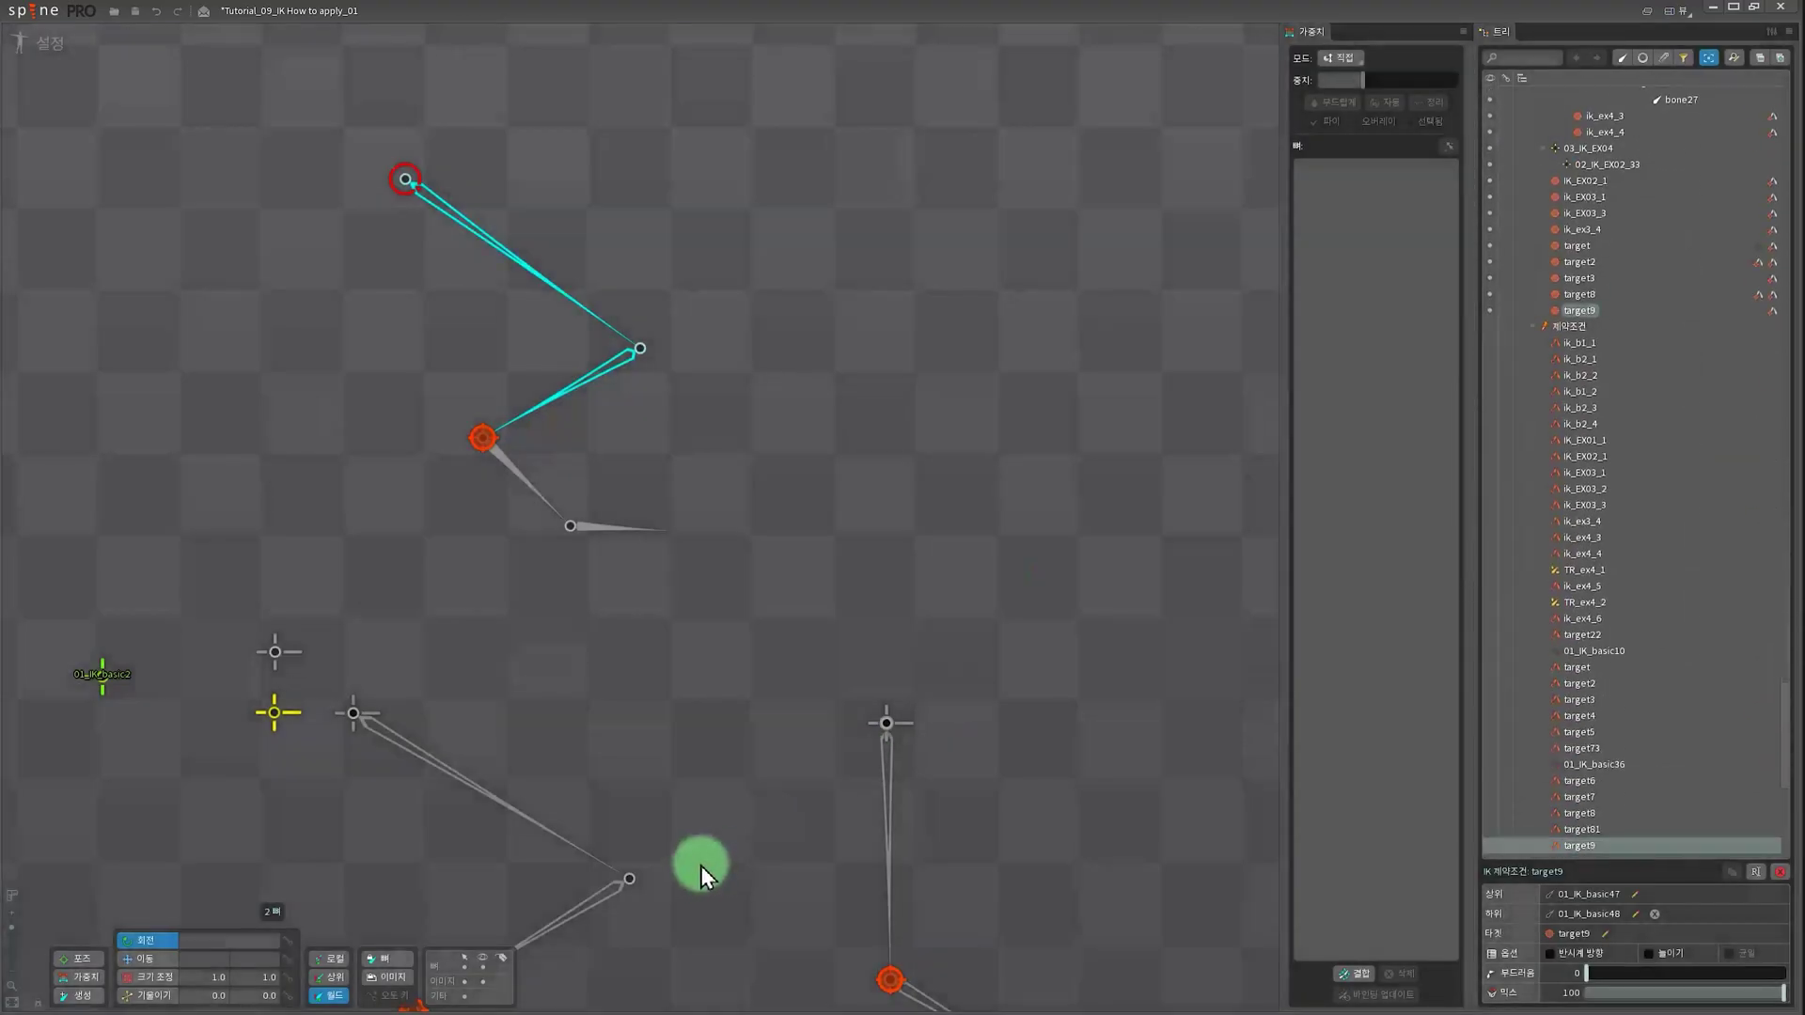
# - Add an IK constraint named target10 to the chain's last two bones, with its new target at the end of the chain
pyautogui.click(511, 470)
pyautogui.keyDown('ctrl'); pyautogui.click(596, 527); pyautogui.keyUp('ctrl')
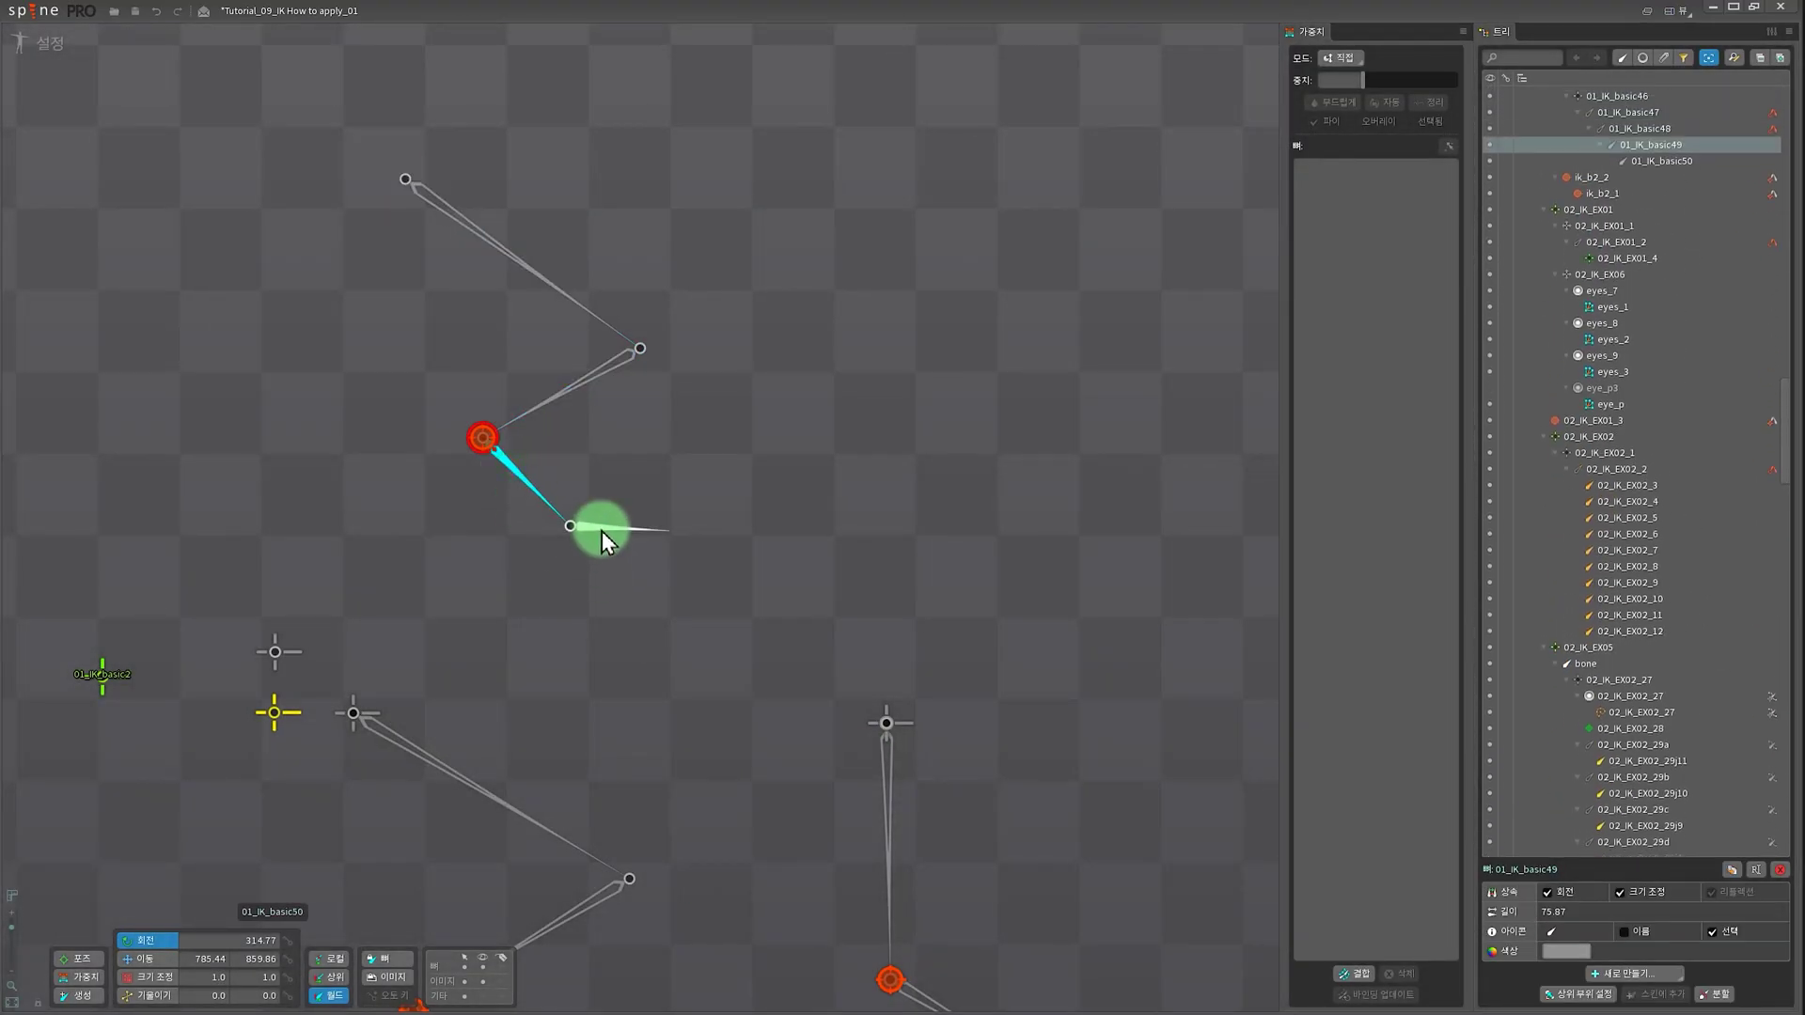
pyautogui.click(1635, 974)
pyautogui.click(1638, 922)
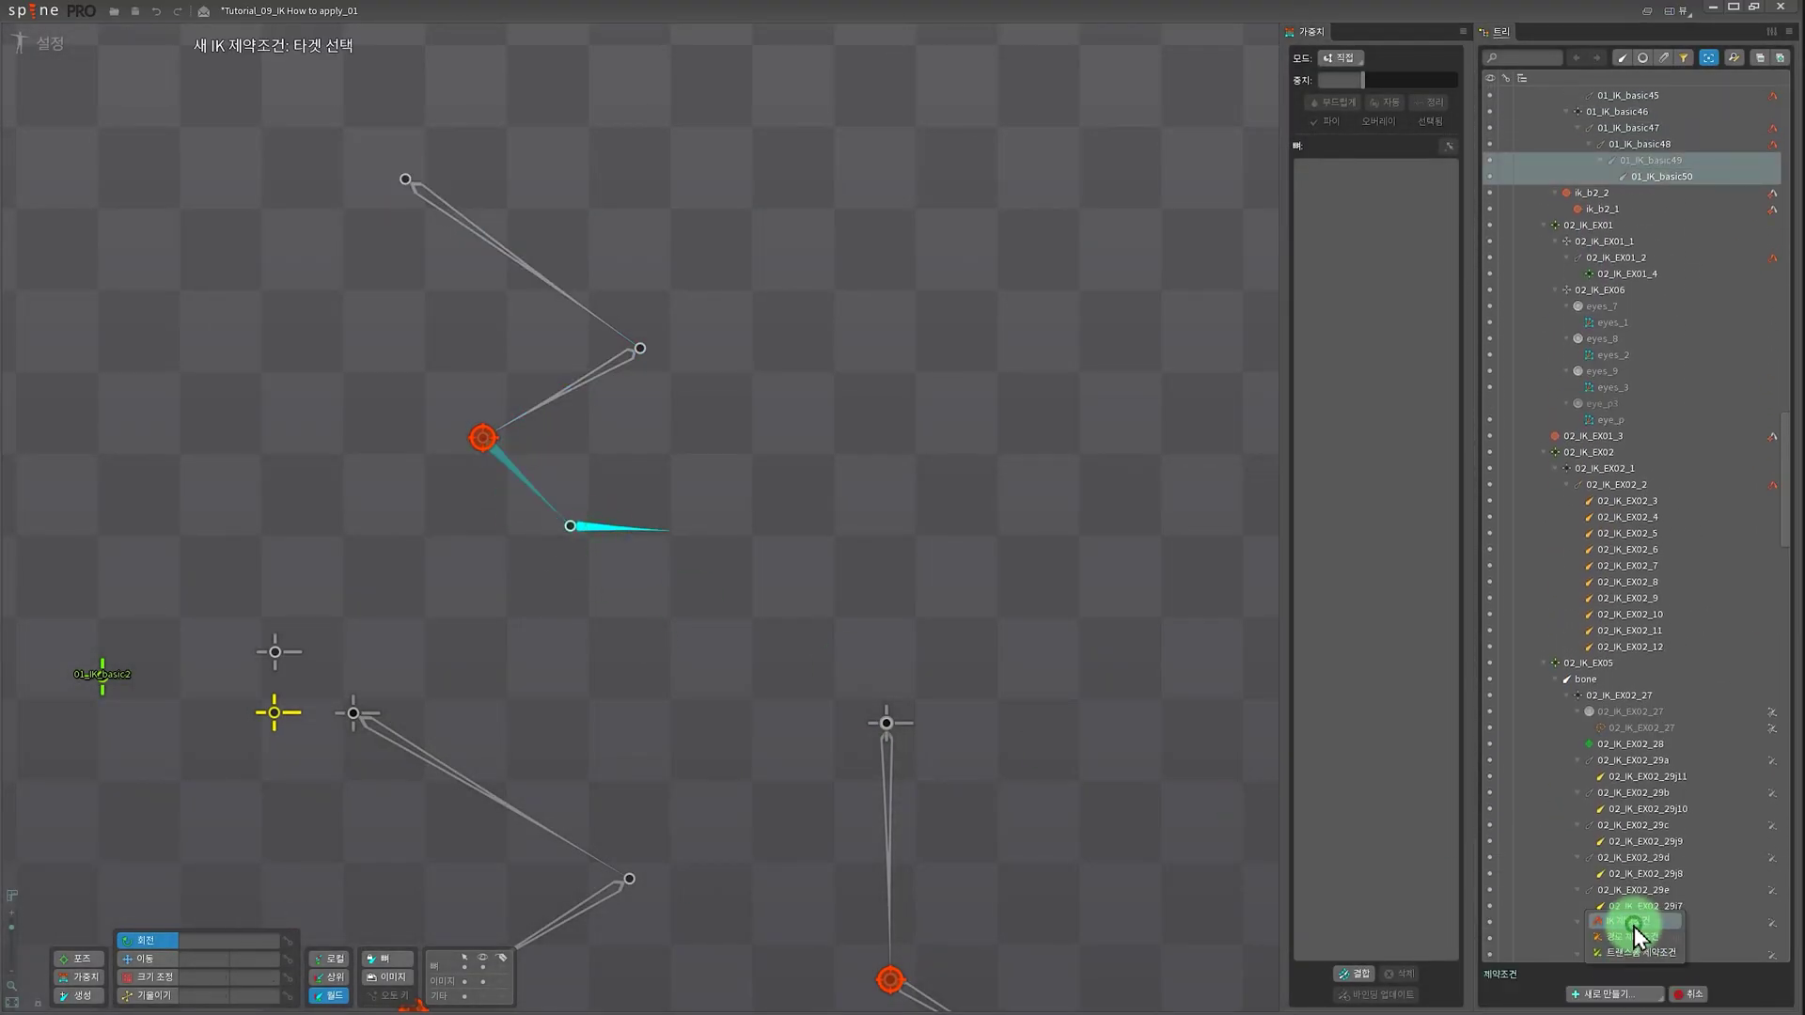
pyautogui.click(601, 531)
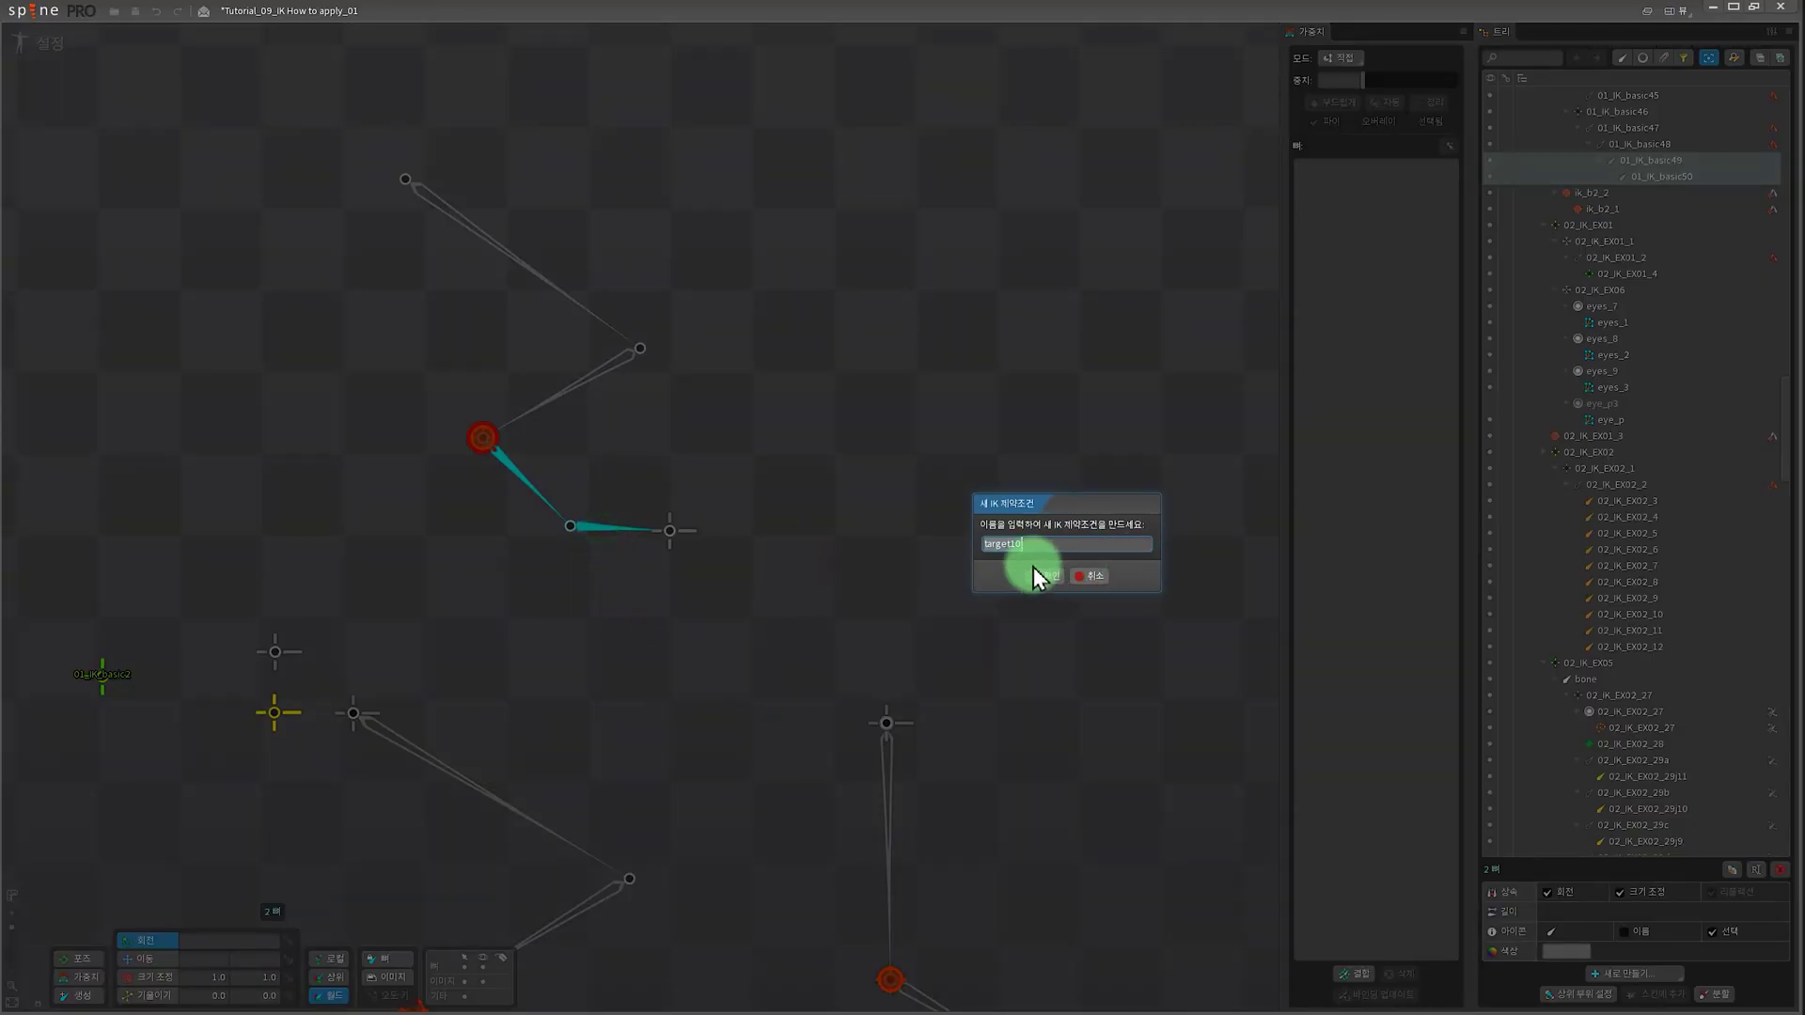
pyautogui.click(1040, 571)
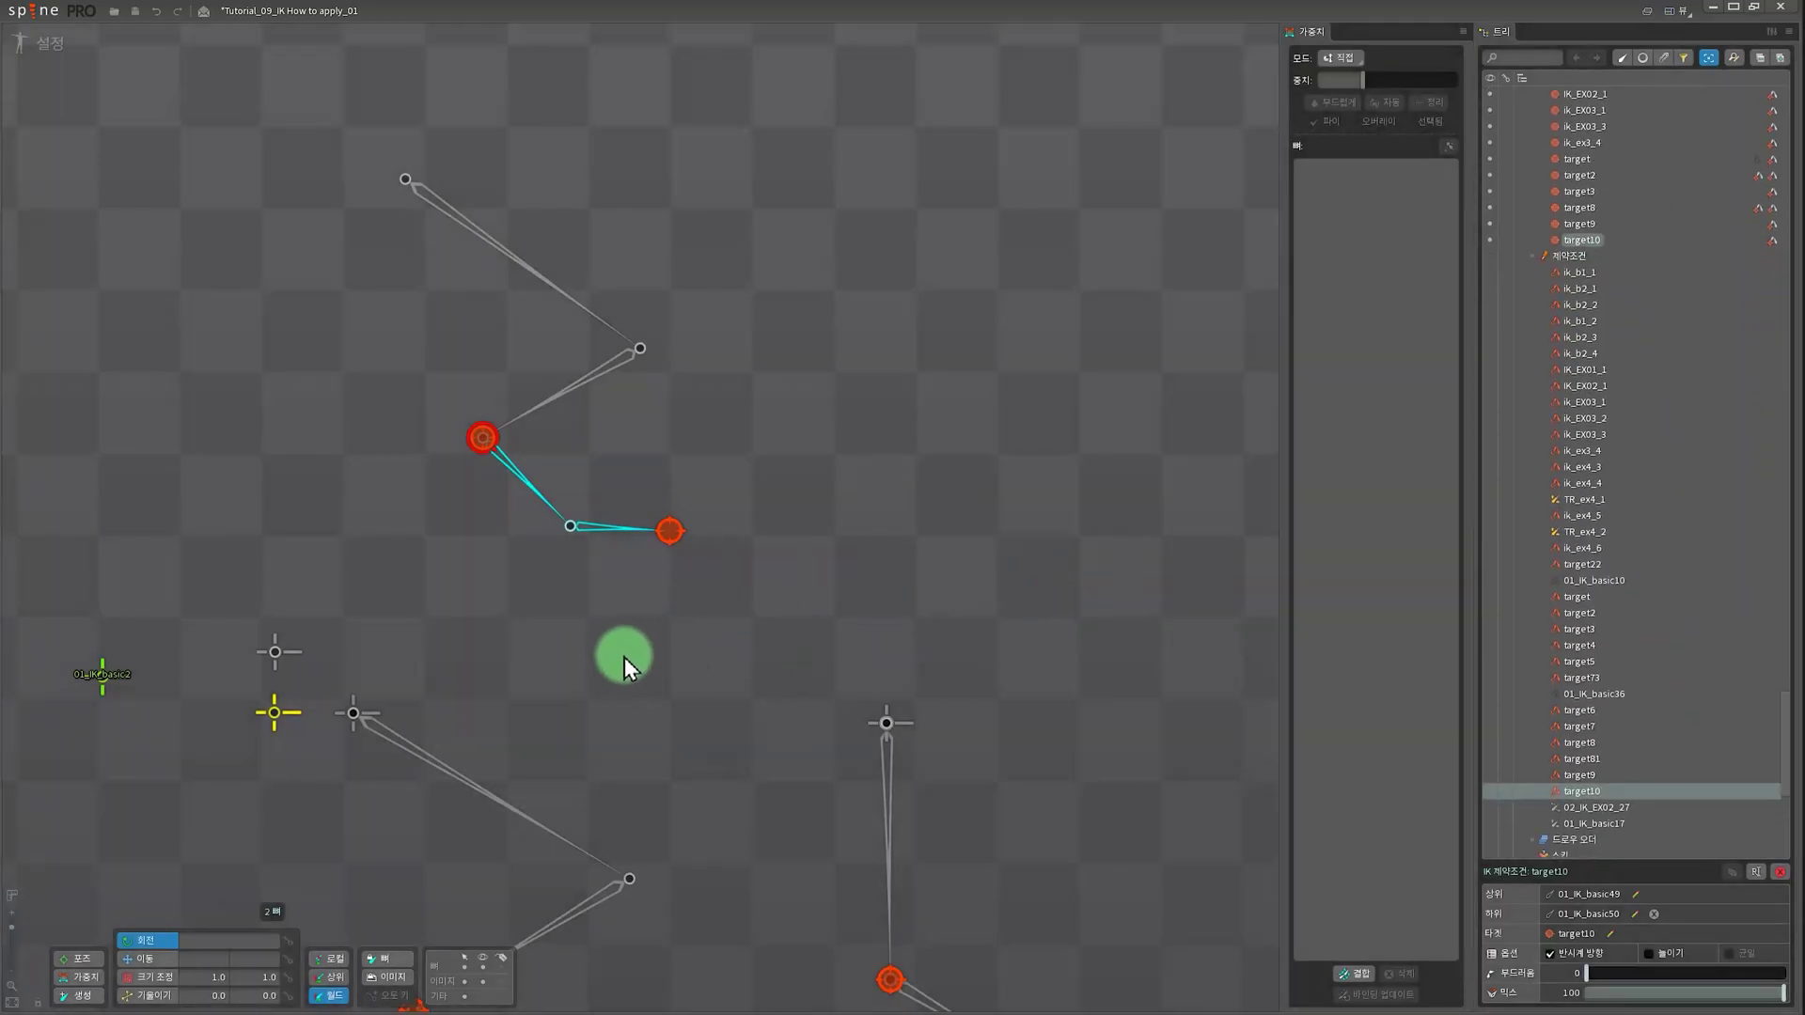
# - Move target10 and target9 separately to test how each drives its part of the four-bone chain, and undo the moves
pyautogui.click(673, 530)
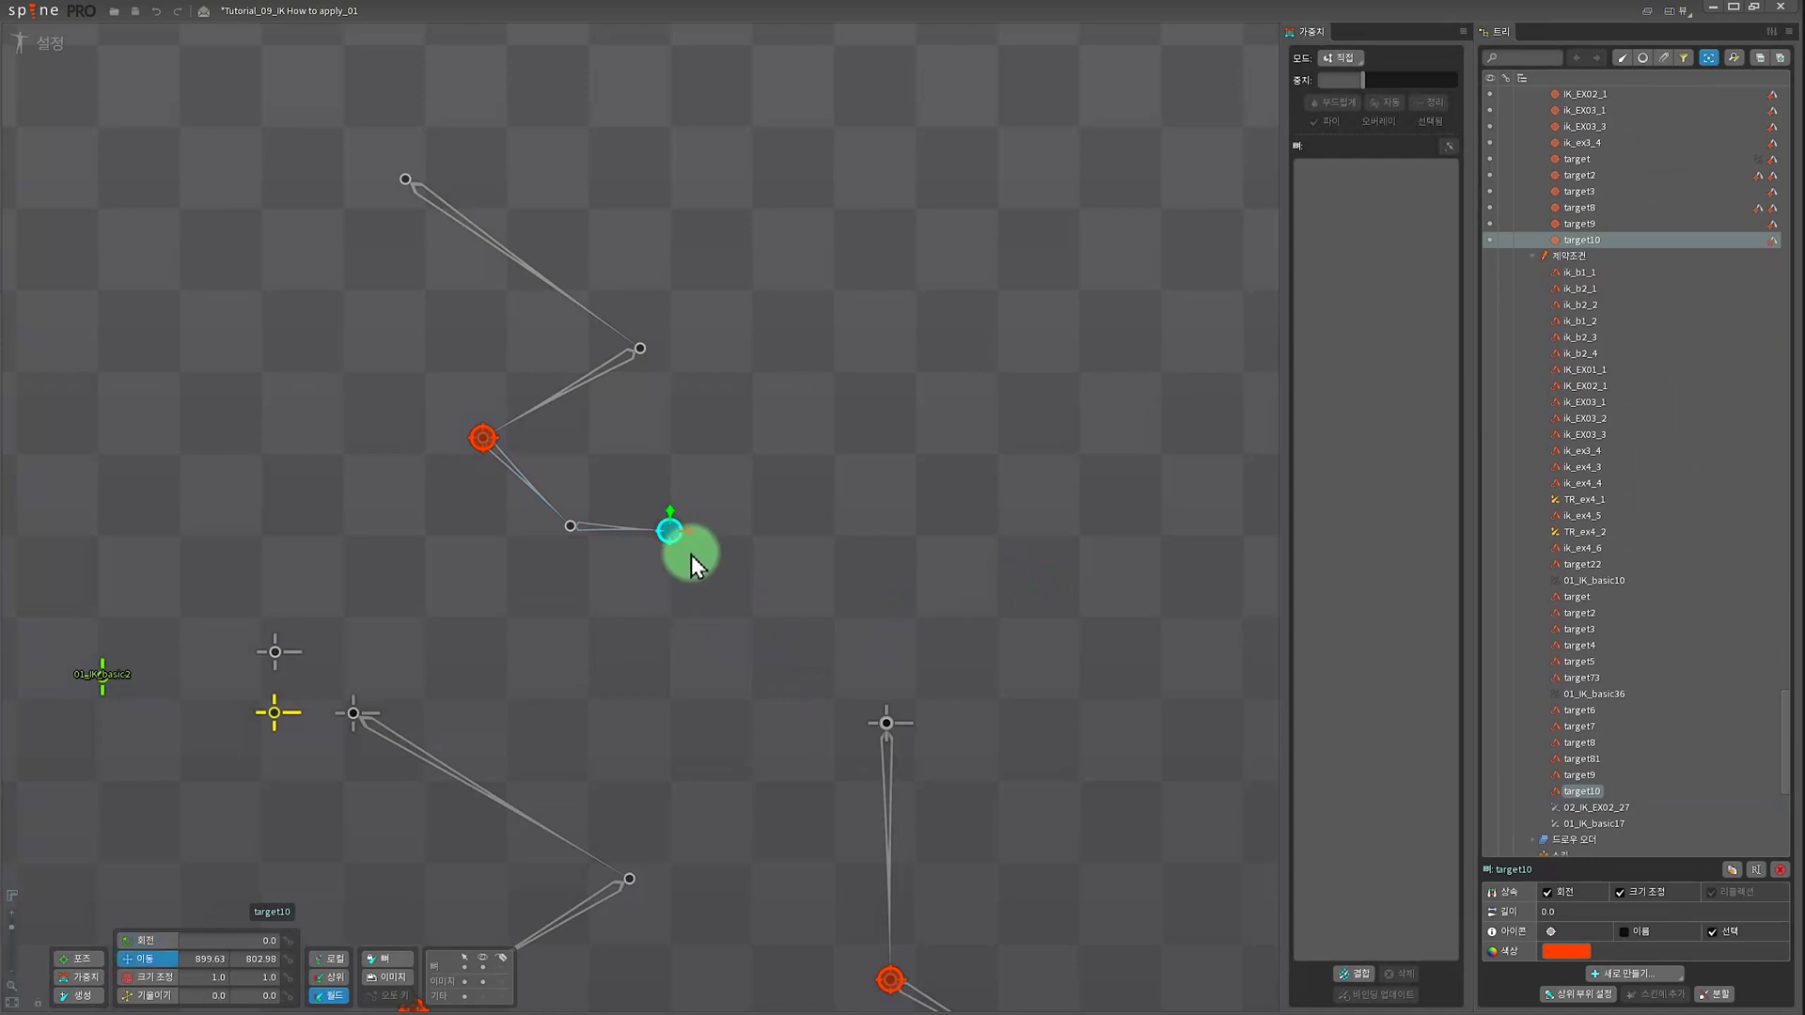
pyautogui.moveTo(671, 538)
pyautogui.mouseDown()
pyautogui.moveTo(622, 547)
pyautogui.moveTo(680, 504)
pyautogui.mouseUp()
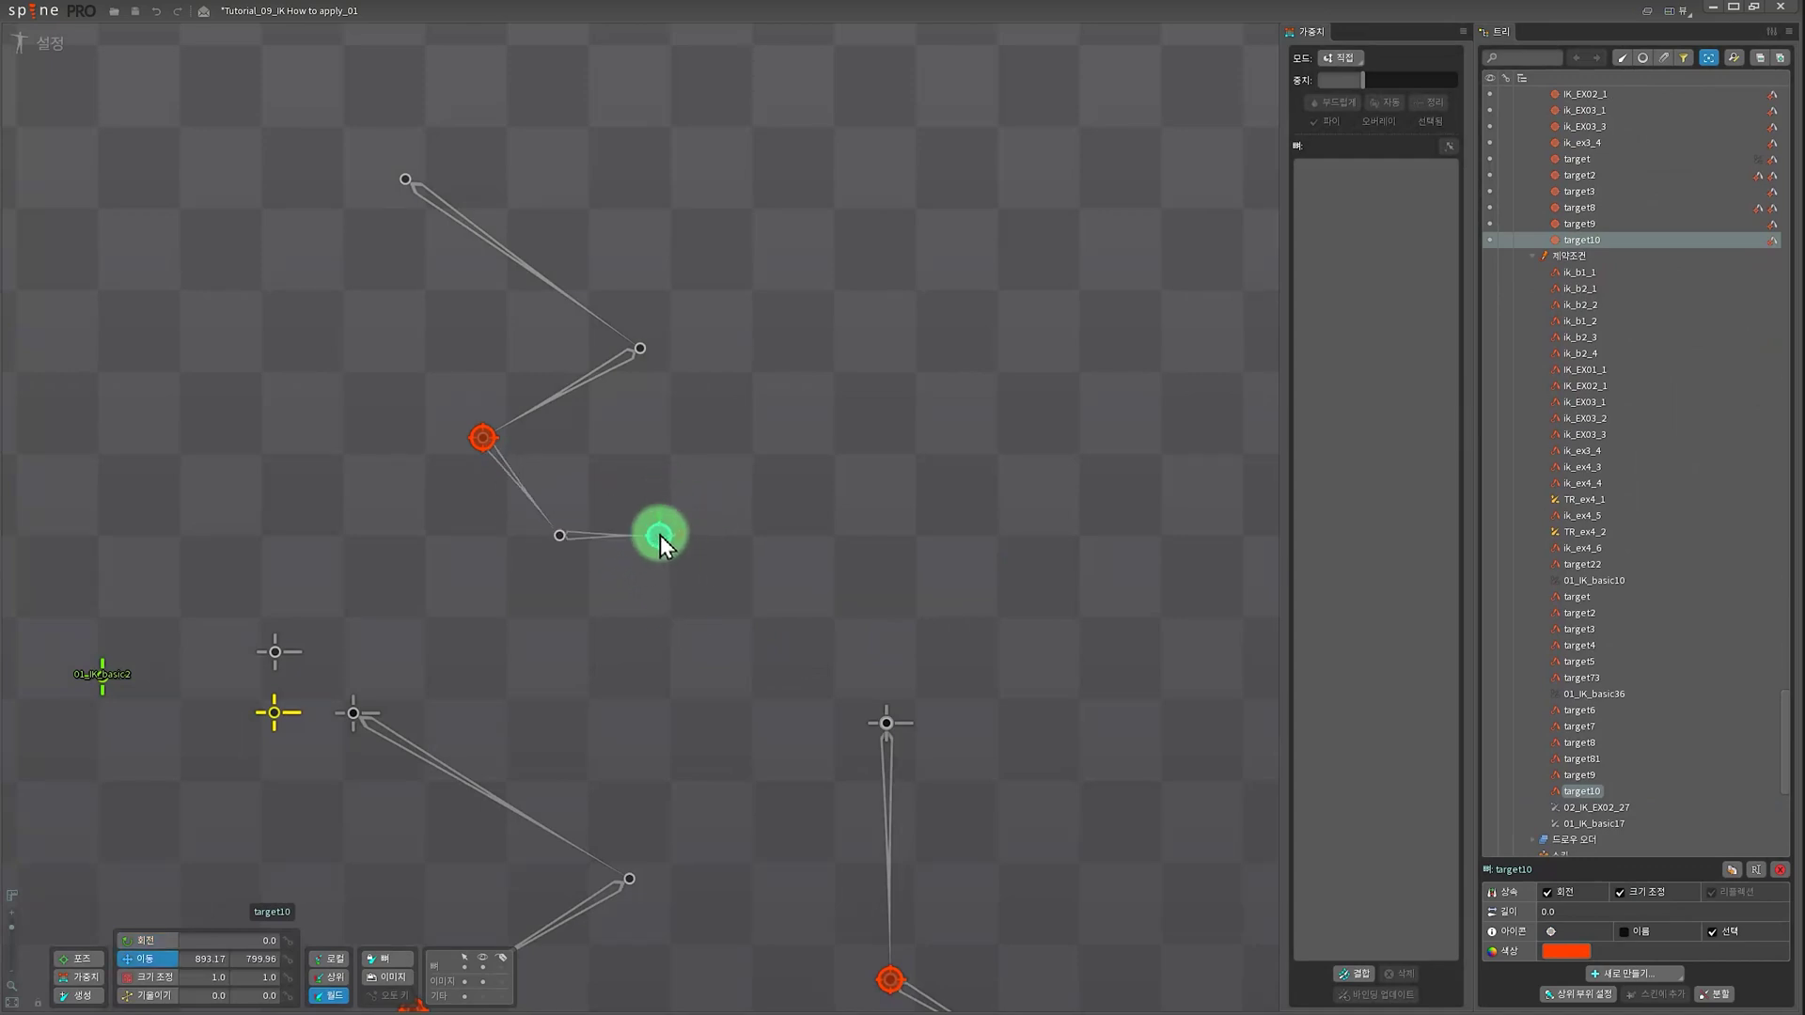
pyautogui.moveTo(480, 442); pyautogui.dragTo(548, 522)
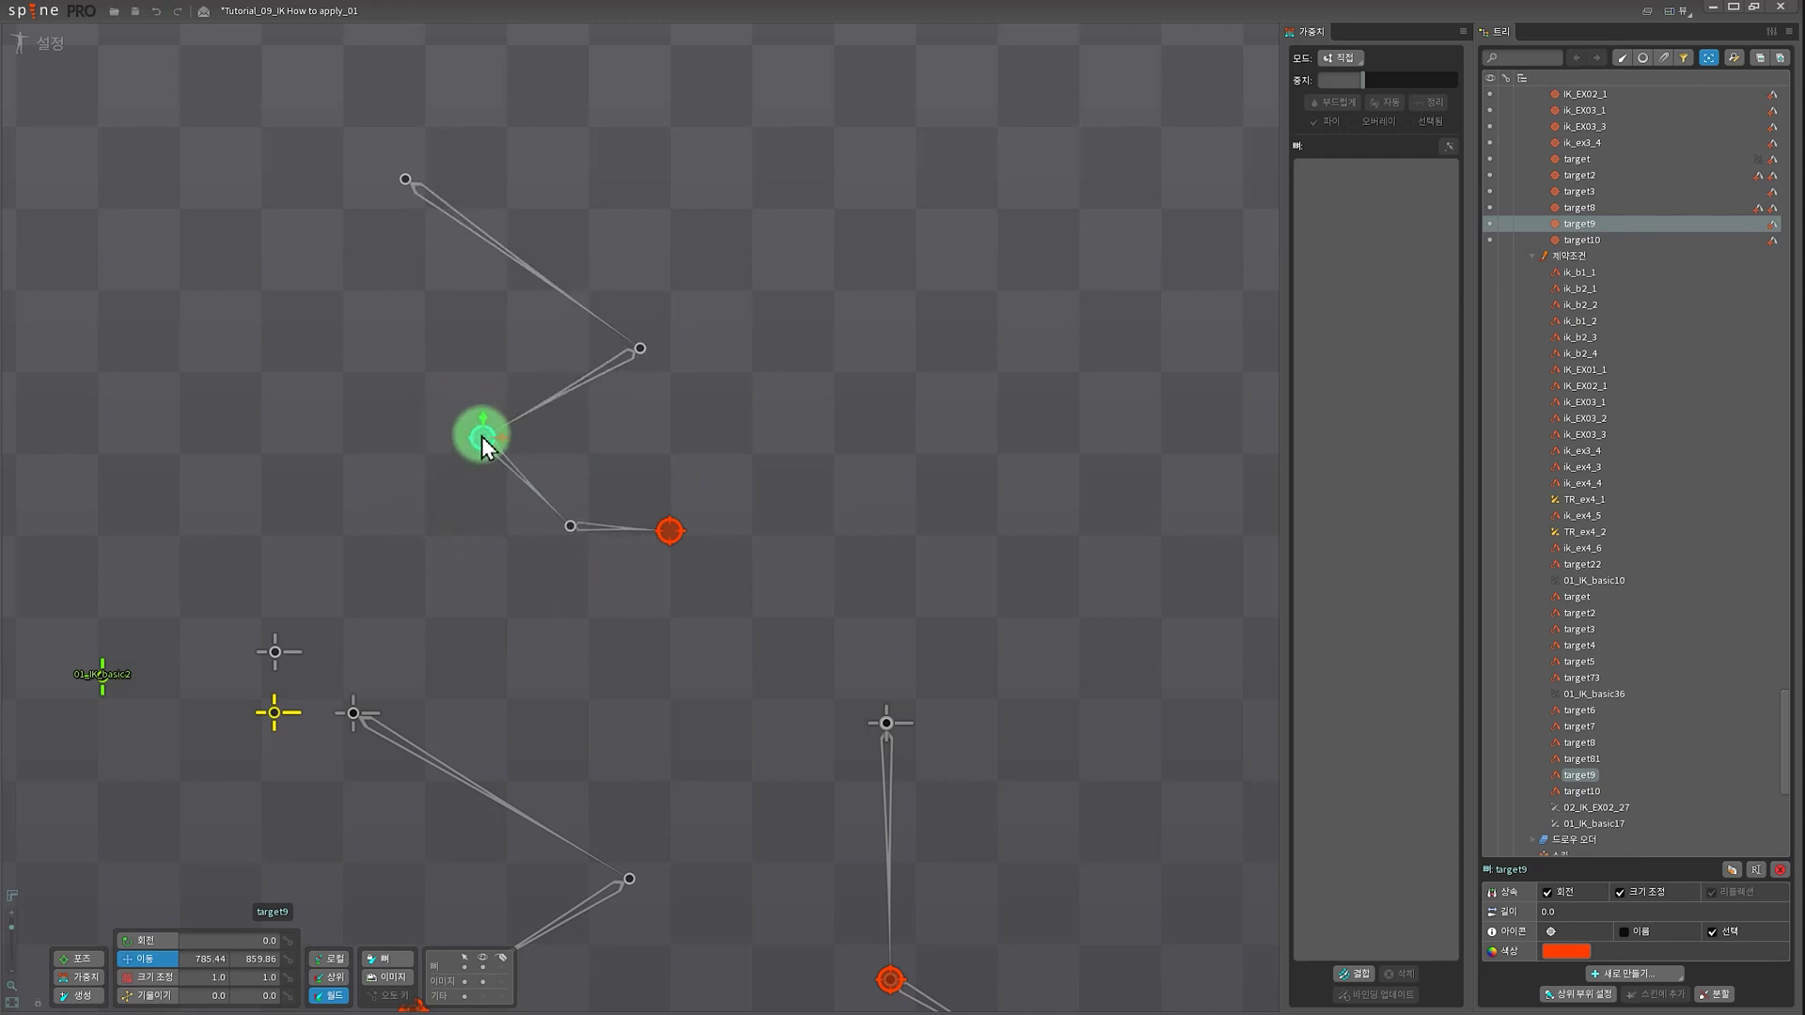
pyautogui.click(671, 534)
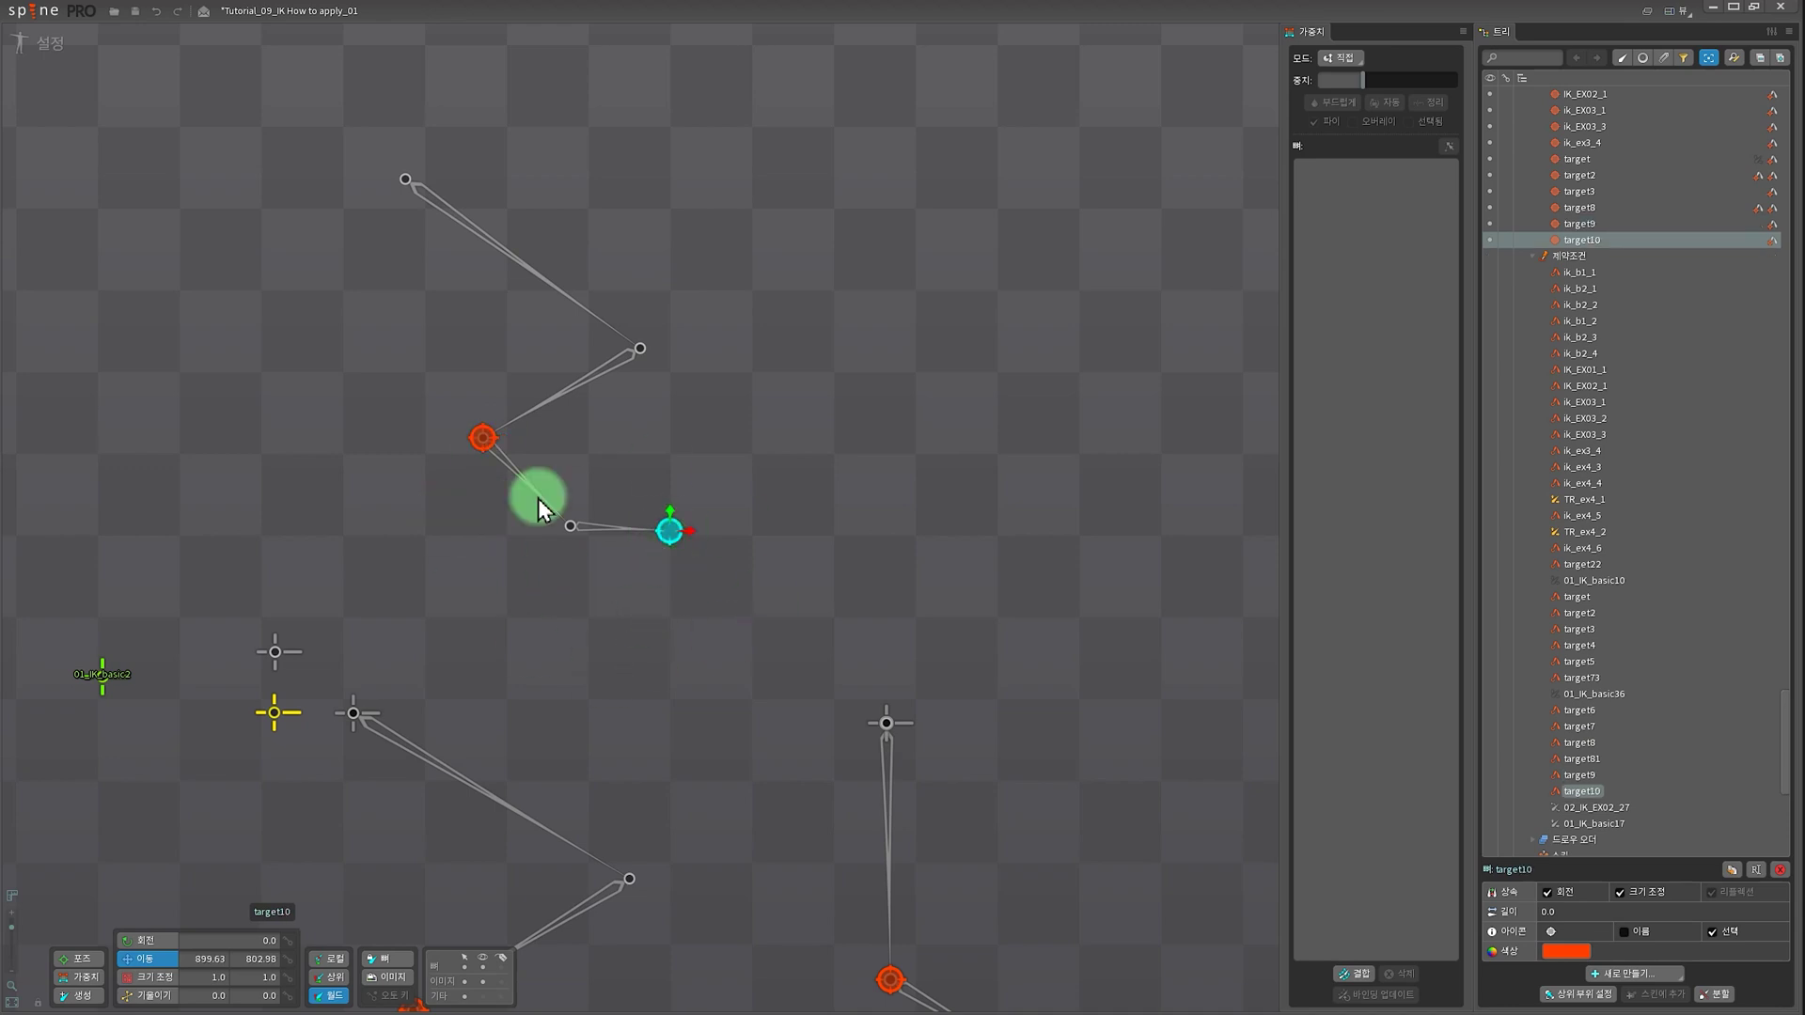
# - Make target10 the parent of target9
pyautogui.click(482, 440)
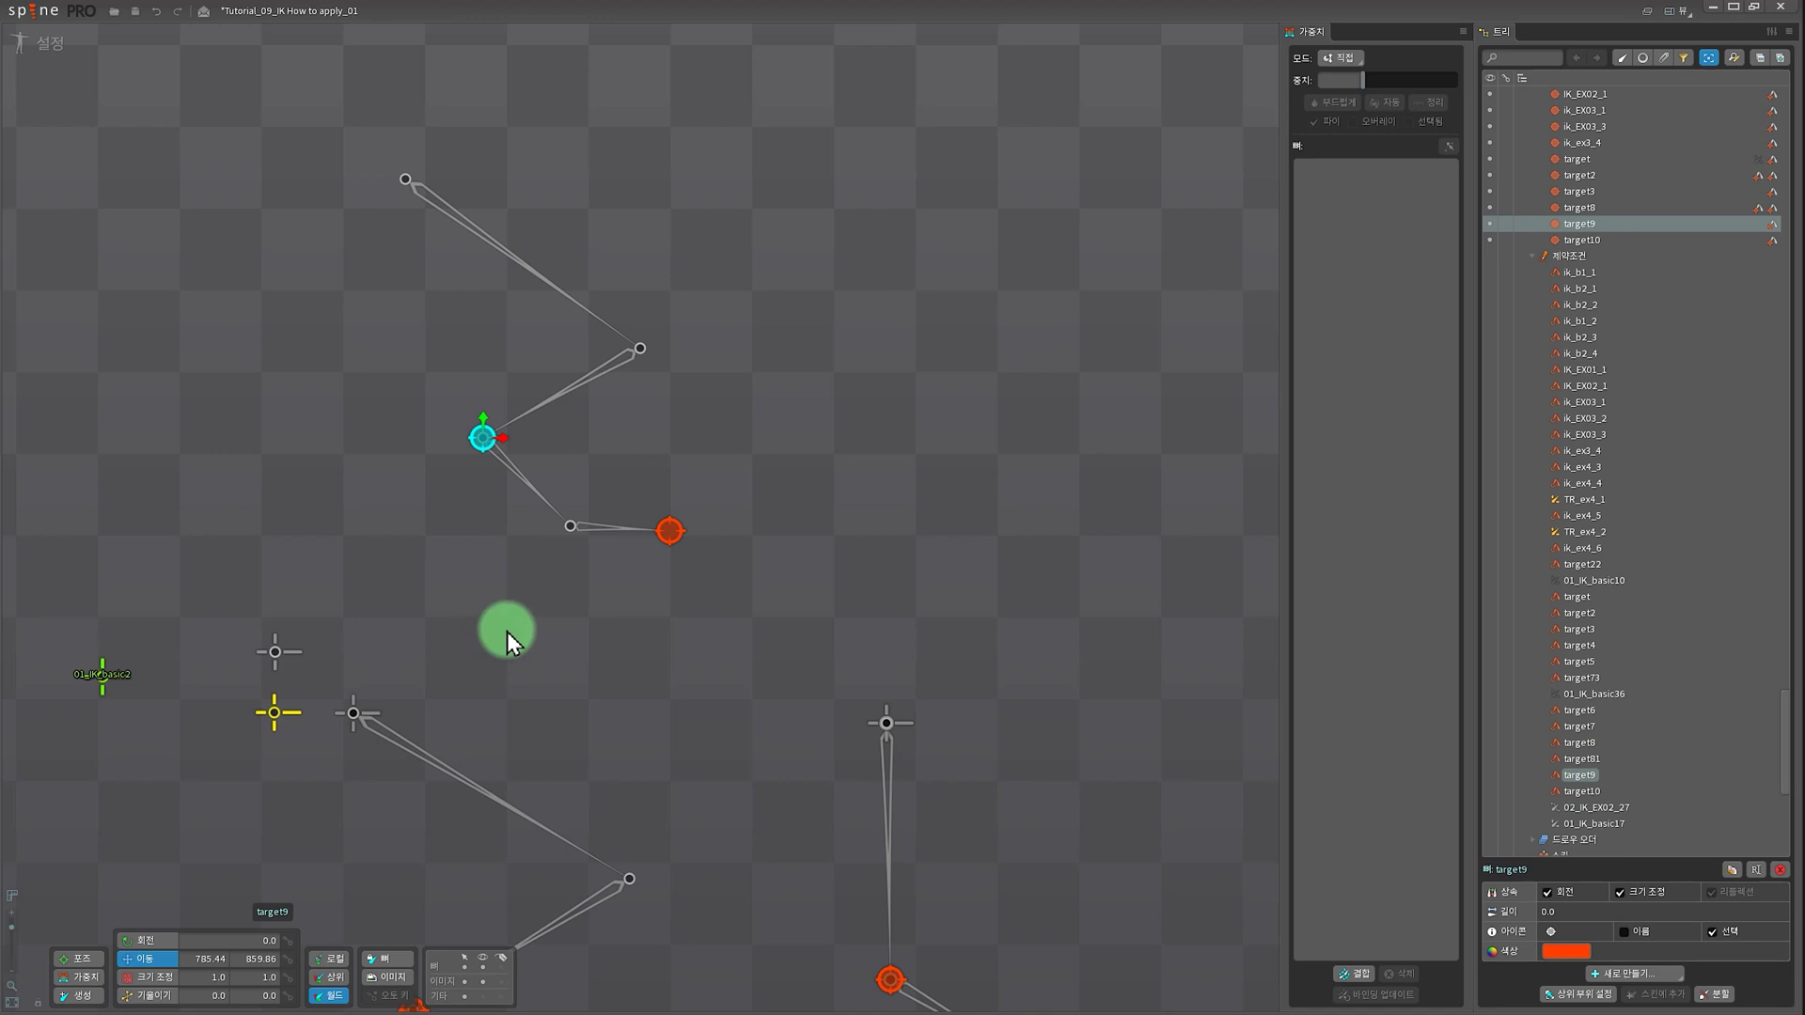
pyautogui.press('p')
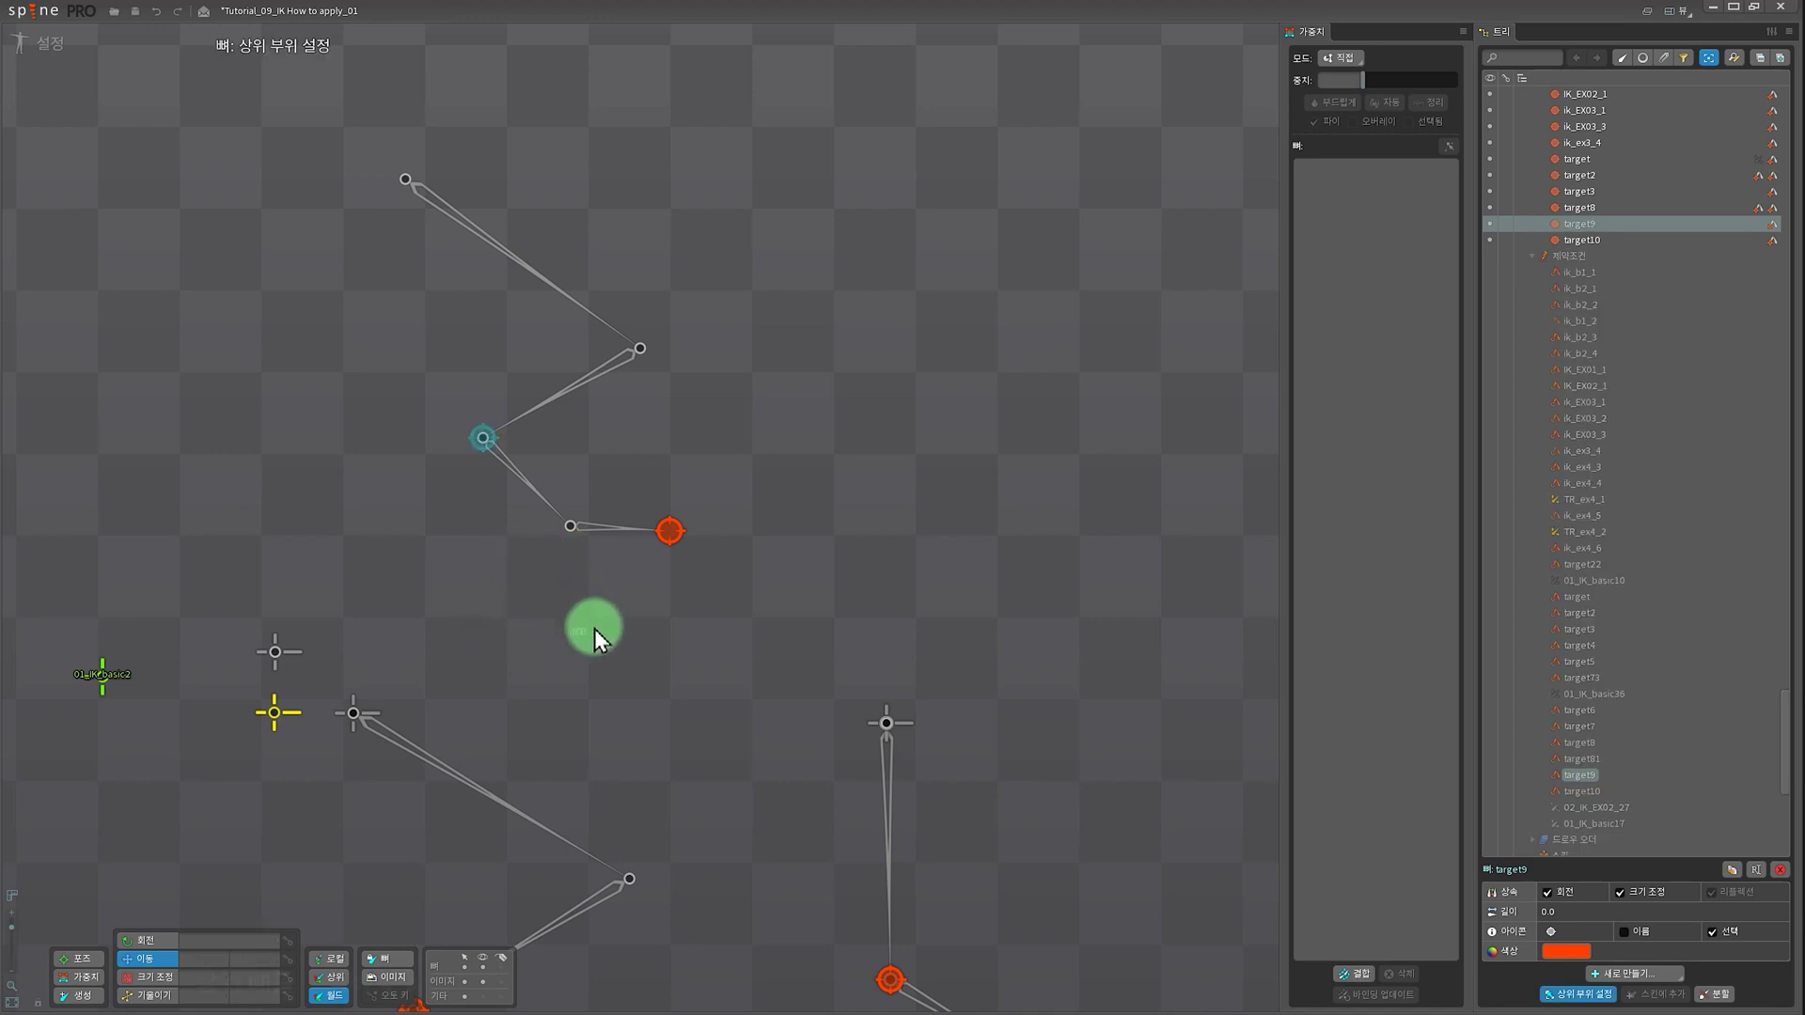
pyautogui.click(670, 531)
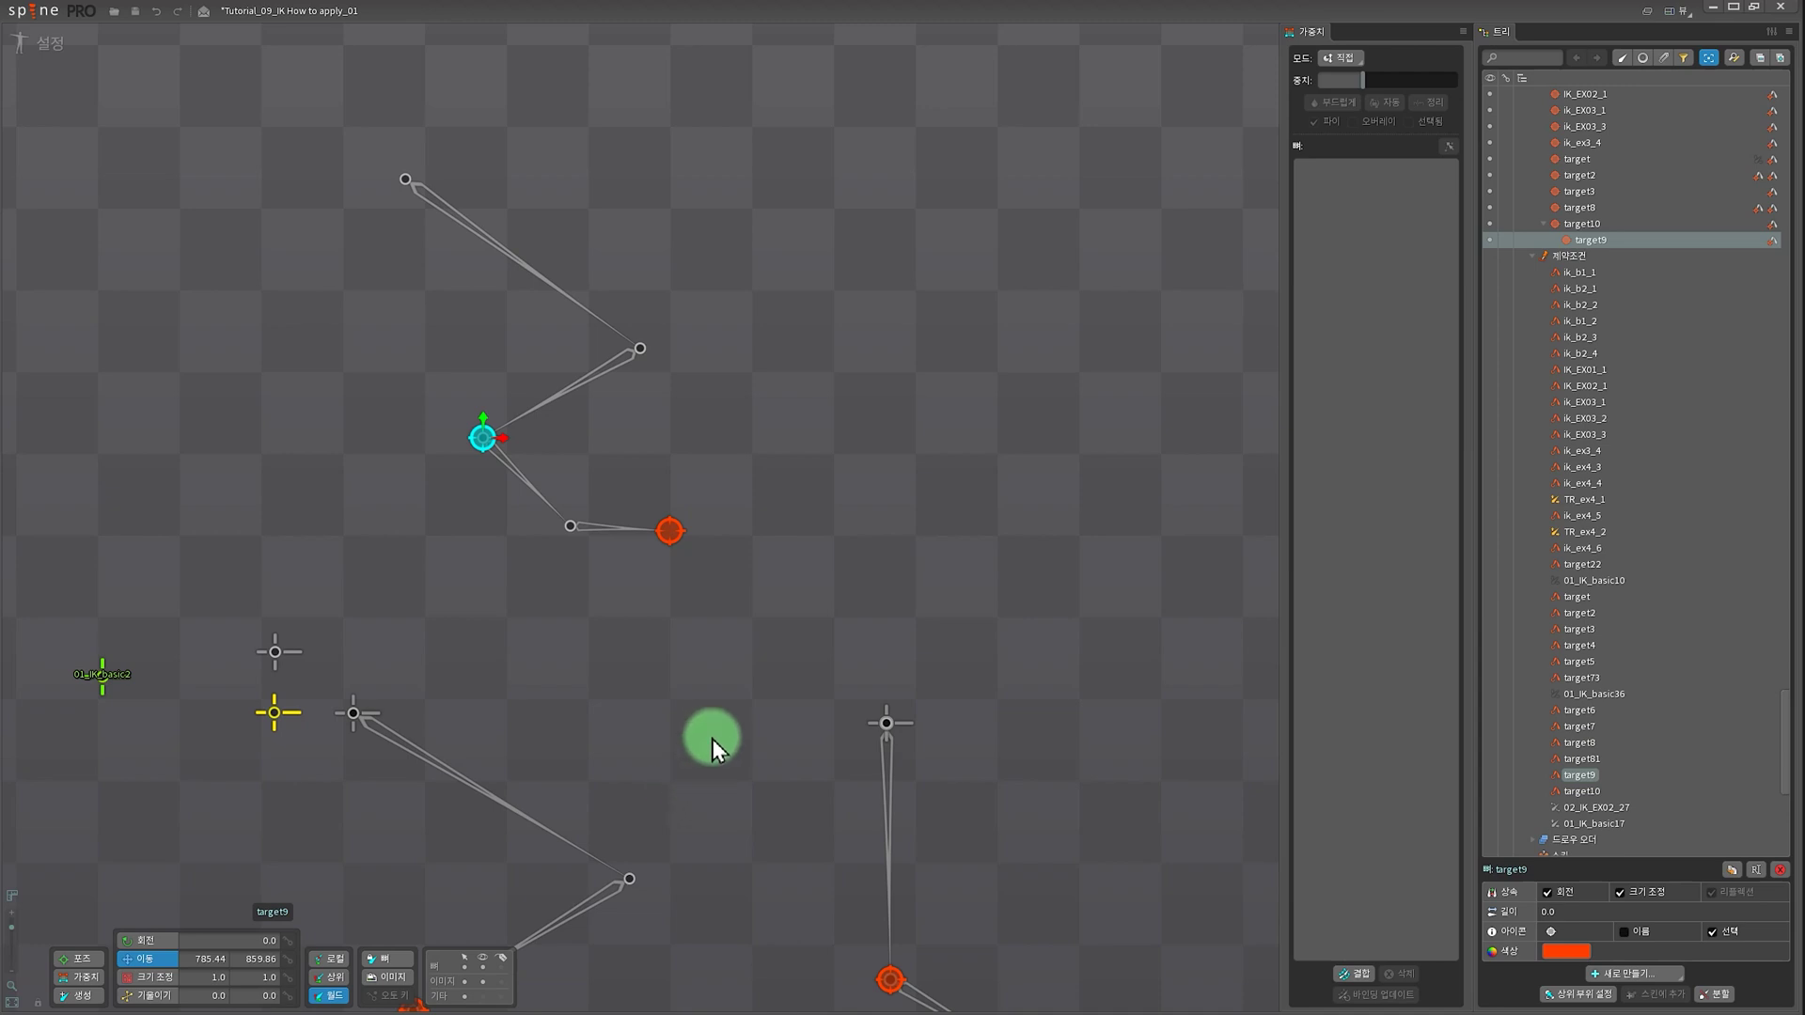
# - Move target10 and its child target9, and rotate target10, to test the parented four-bone IK setup
pyautogui.moveTo(667, 534); pyautogui.dragTo(677, 468)
pyautogui.click(495, 385)
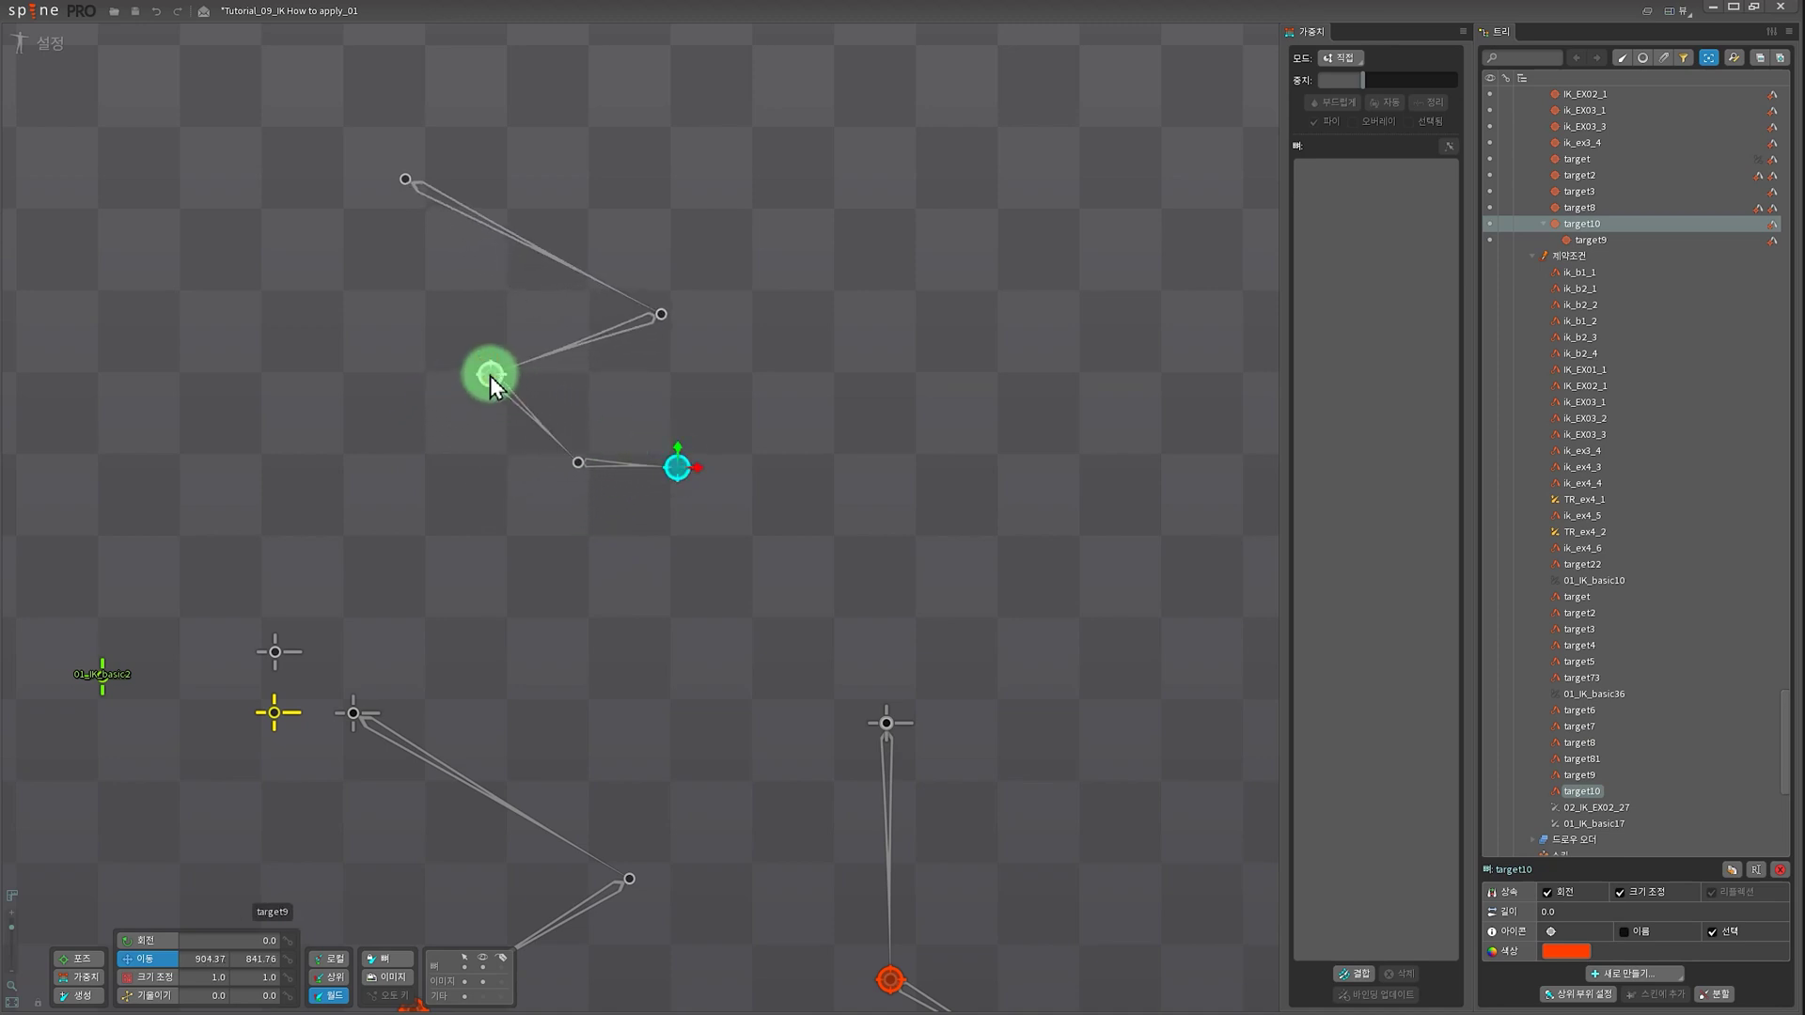
pyautogui.moveTo(449, 427); pyautogui.dragTo(476, 402)
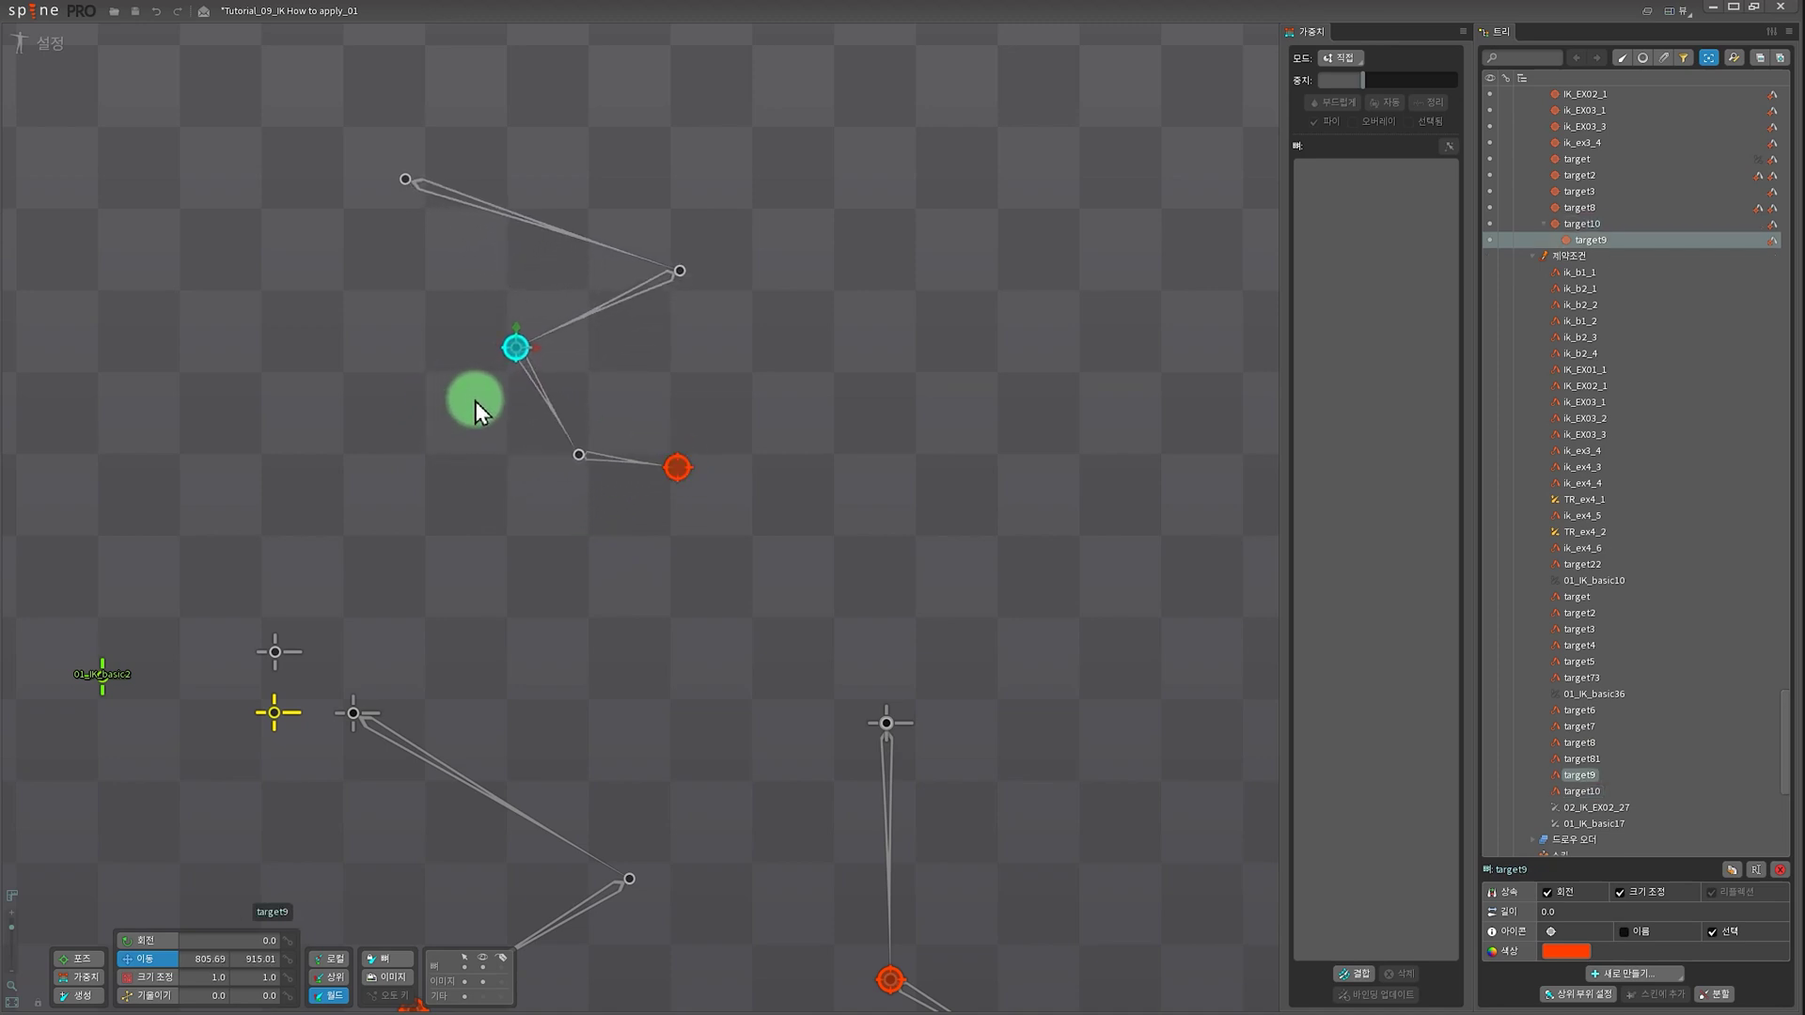
pyautogui.click(684, 473)
pyautogui.press('c')
pyautogui.moveTo(758, 464); pyautogui.dragTo(827, 450)
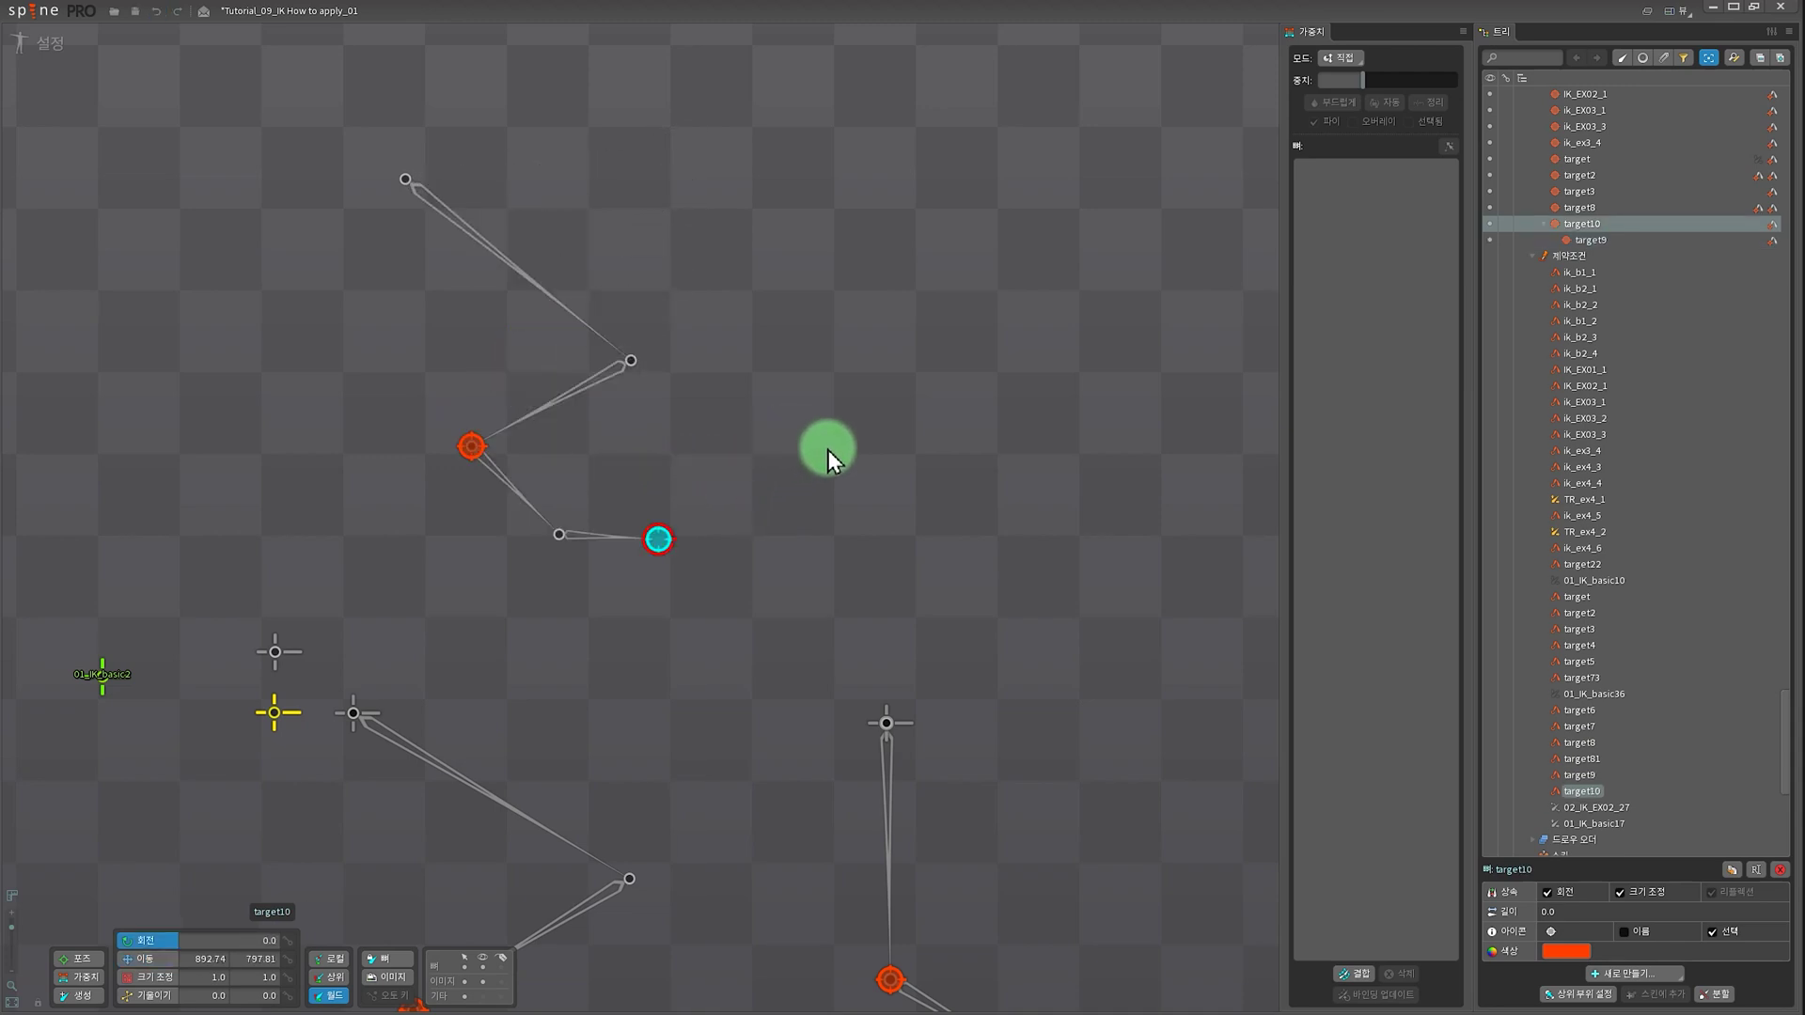
pyautogui.click(472, 446)
pyautogui.click(657, 538)
pyautogui.click(475, 451)
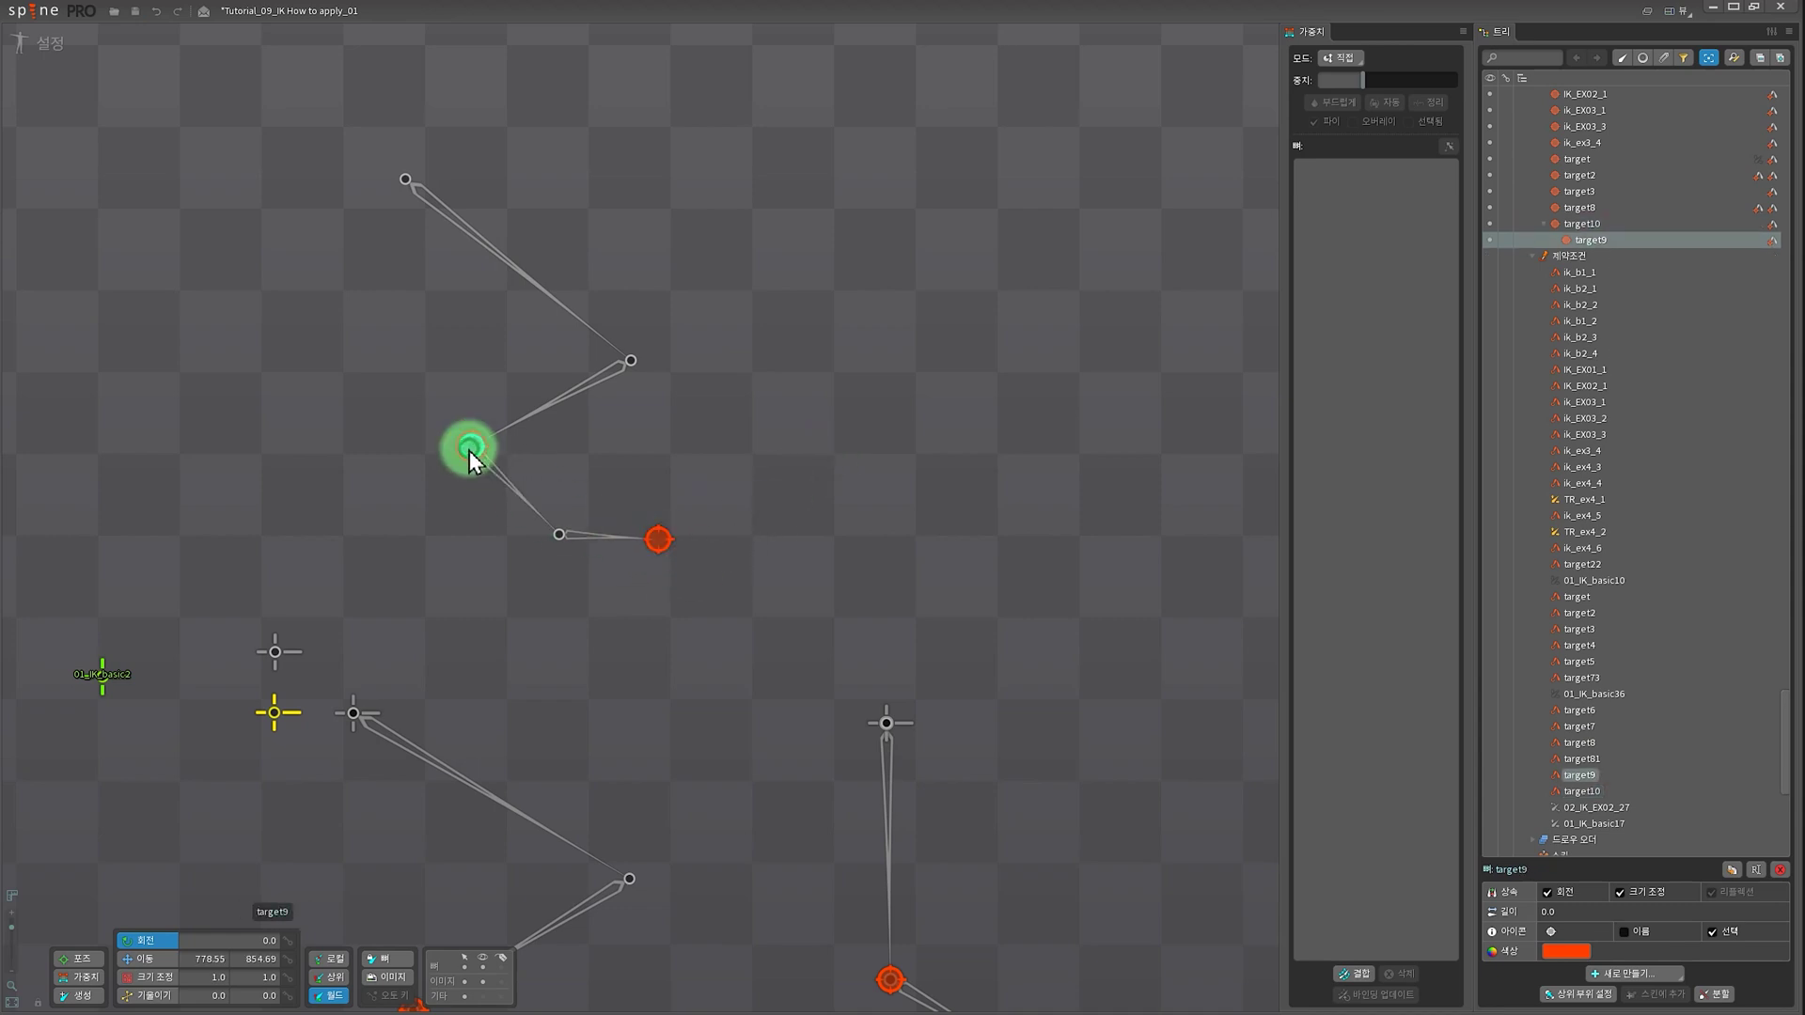
pyautogui.click(654, 539)
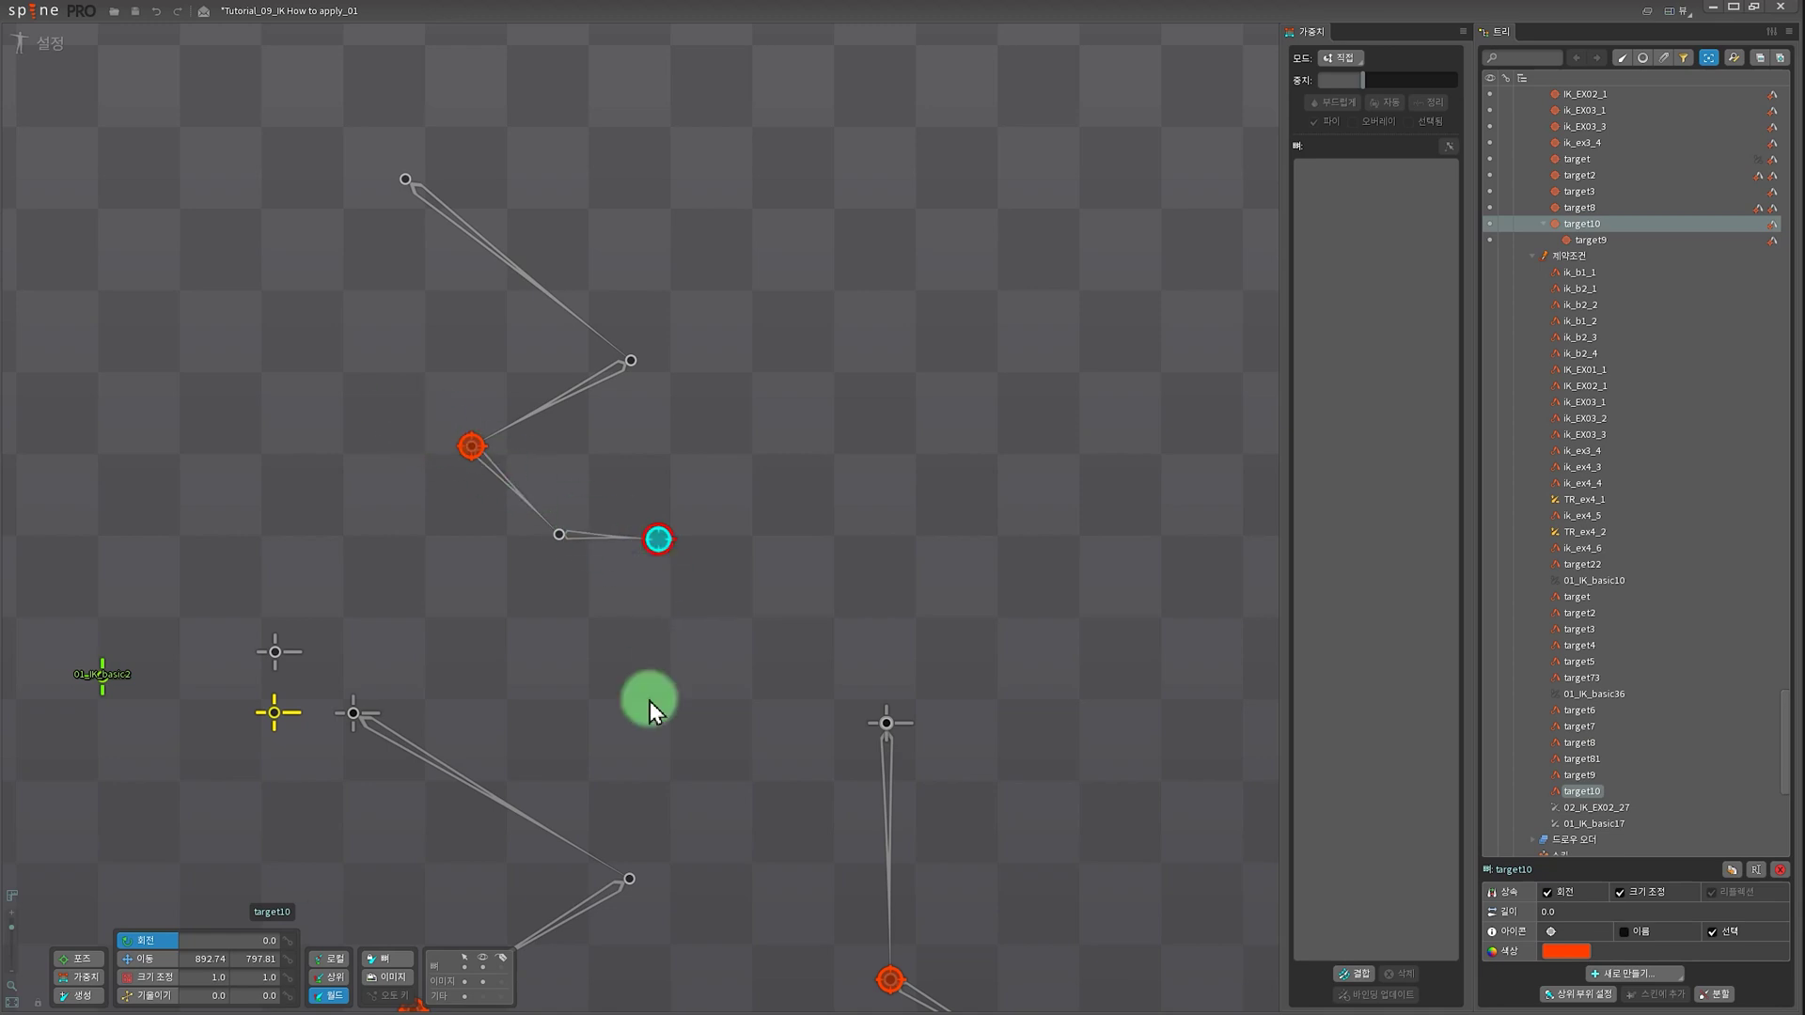
# - Move and rotate ik_b2_2 and move its child ik_b2_1 on the existing four-bone chain, and undo the changes
pyautogui.moveTo(564, 926); pyautogui.dragTo(589, 608)
pyautogui.click(669, 763)
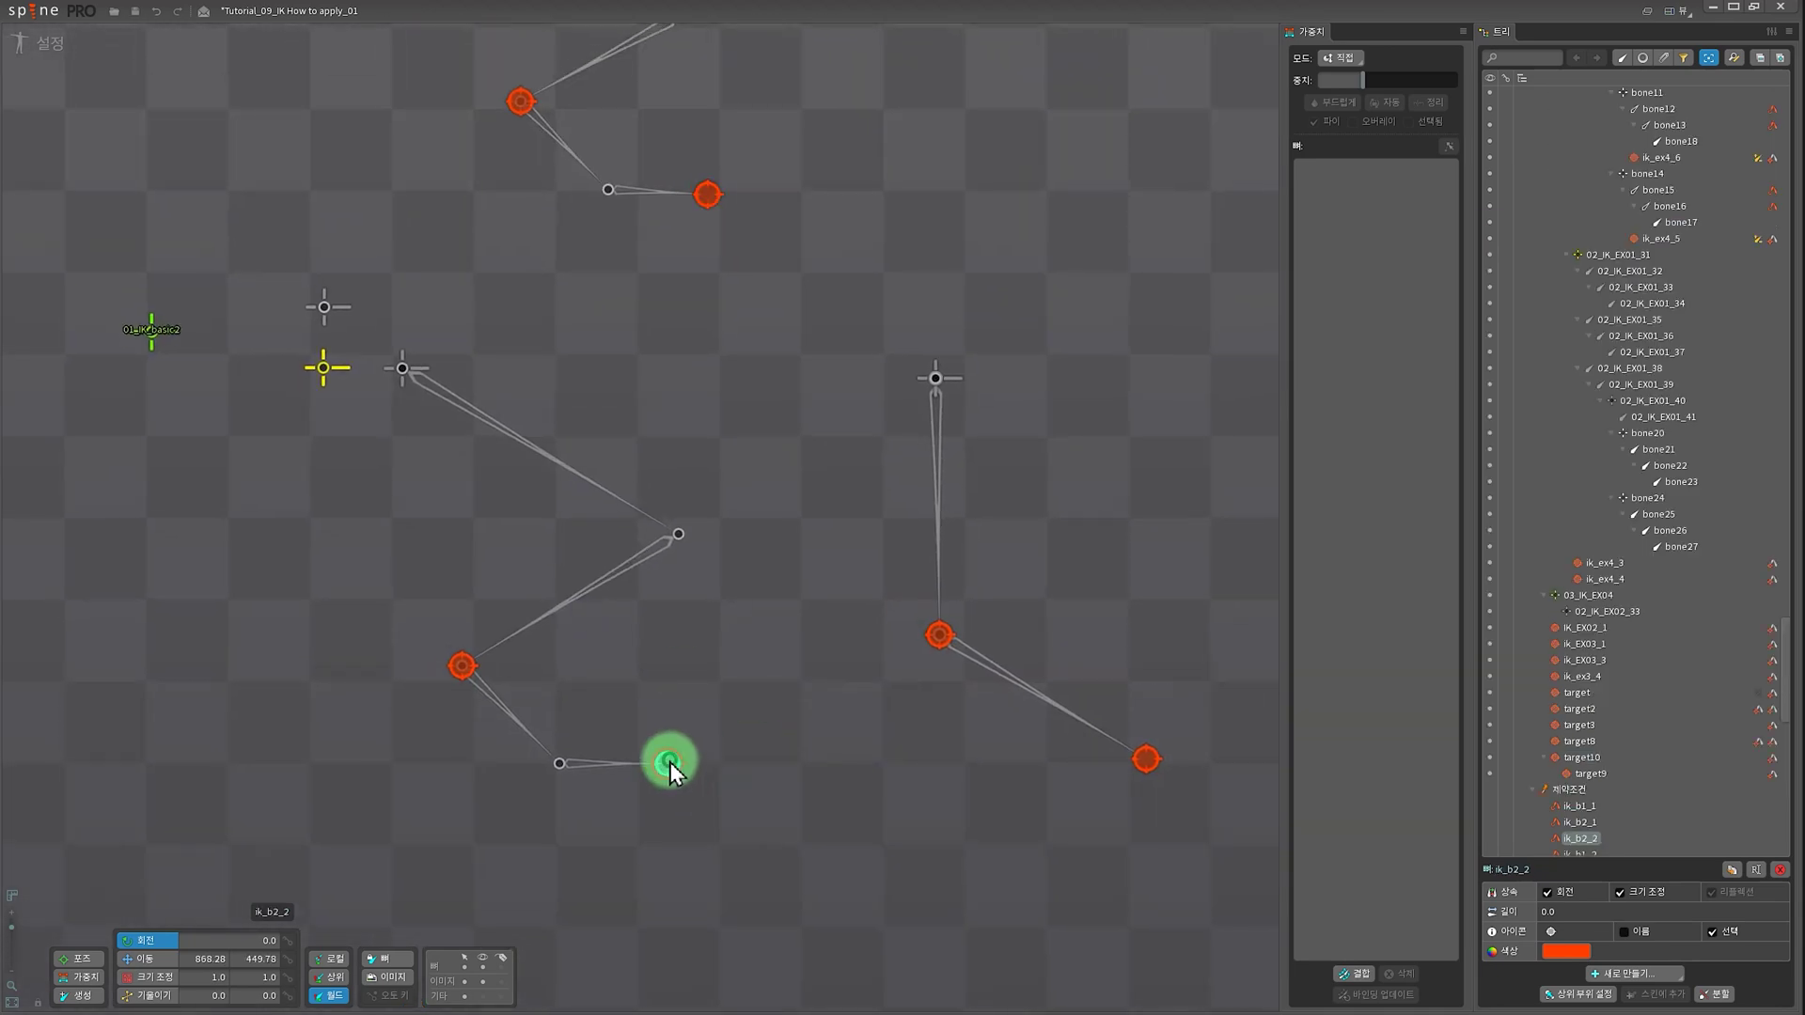
pyautogui.moveTo(669, 763); pyautogui.dragTo(722, 725)
pyautogui.press('c')
pyautogui.moveTo(766, 656); pyautogui.dragTo(793, 646)
pyautogui.click(547, 524)
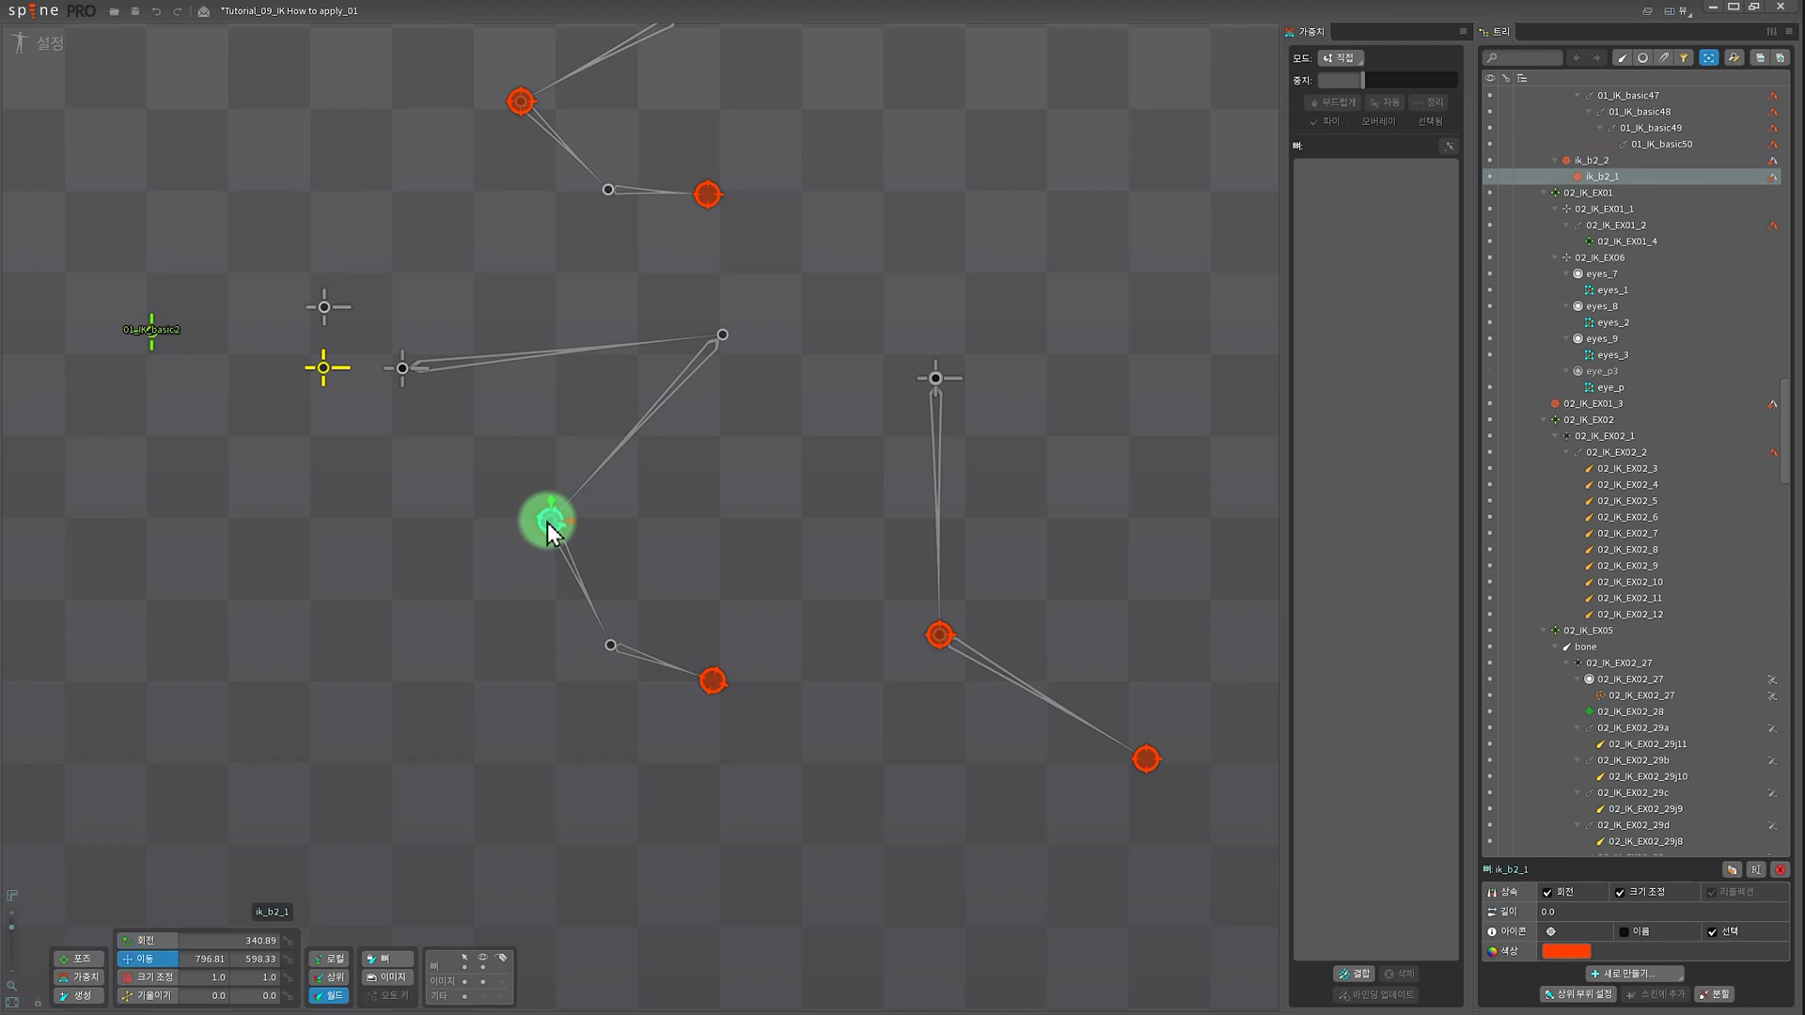
pyautogui.moveTo(547, 524); pyautogui.dragTo(721, 658)
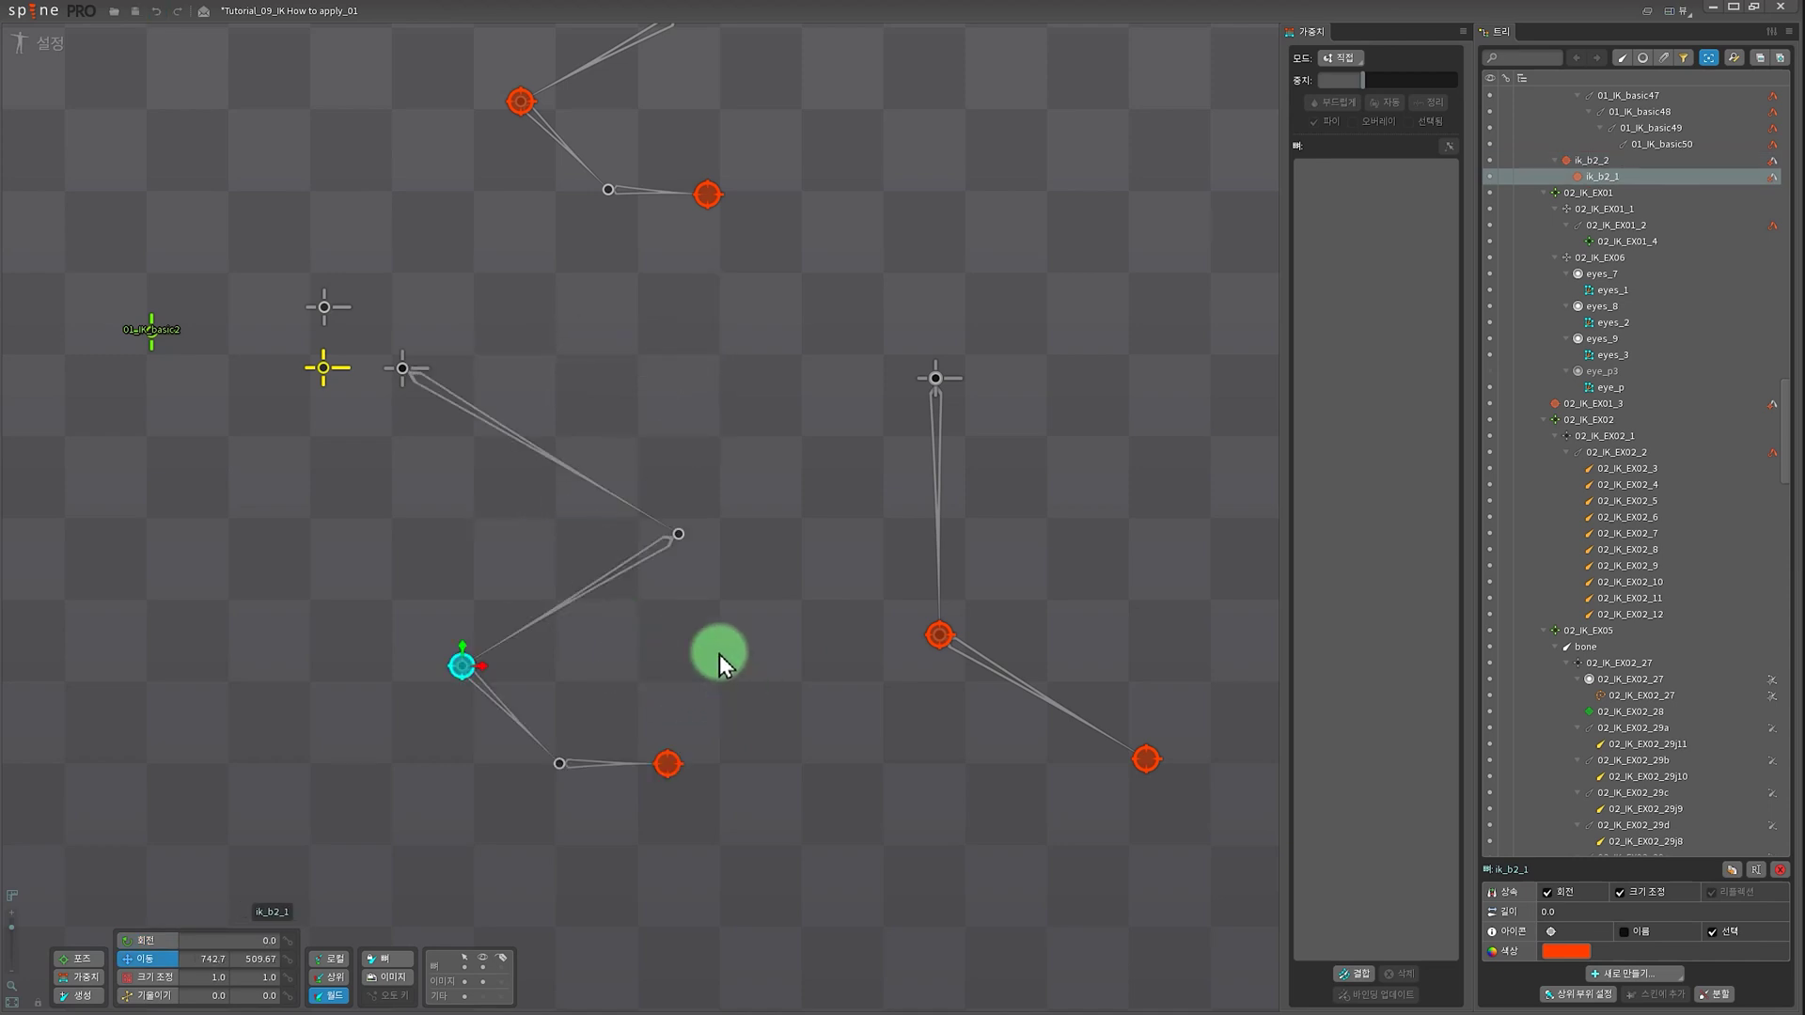
# - Delete the practice four-bone chain together with its targets target9 and target10
pyautogui.scroll(-1, 721, 663)
pyautogui.click(487, 639)
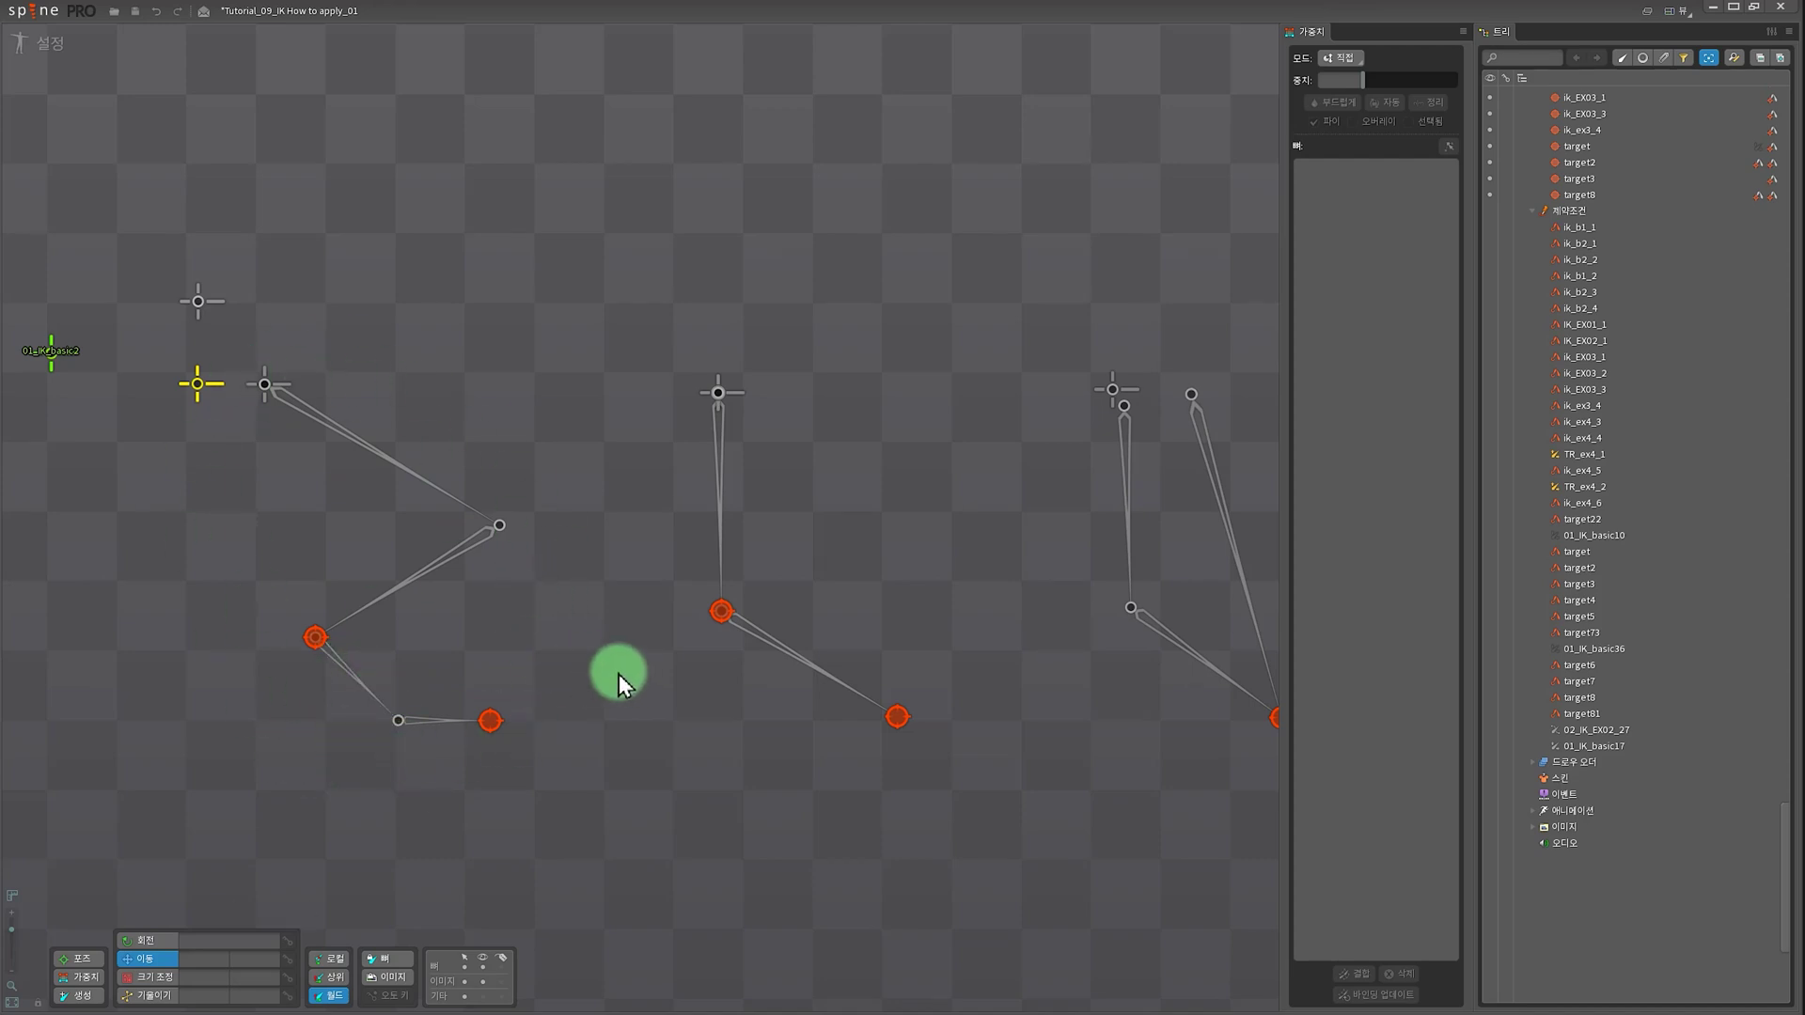
# - Move targets ik_b2_4 and ik_b2_3 on the existing two-bone chain to test its separate one-bone IK constraints, and undo the moves
pyautogui.moveTo(619, 674); pyautogui.dragTo(532, 652)
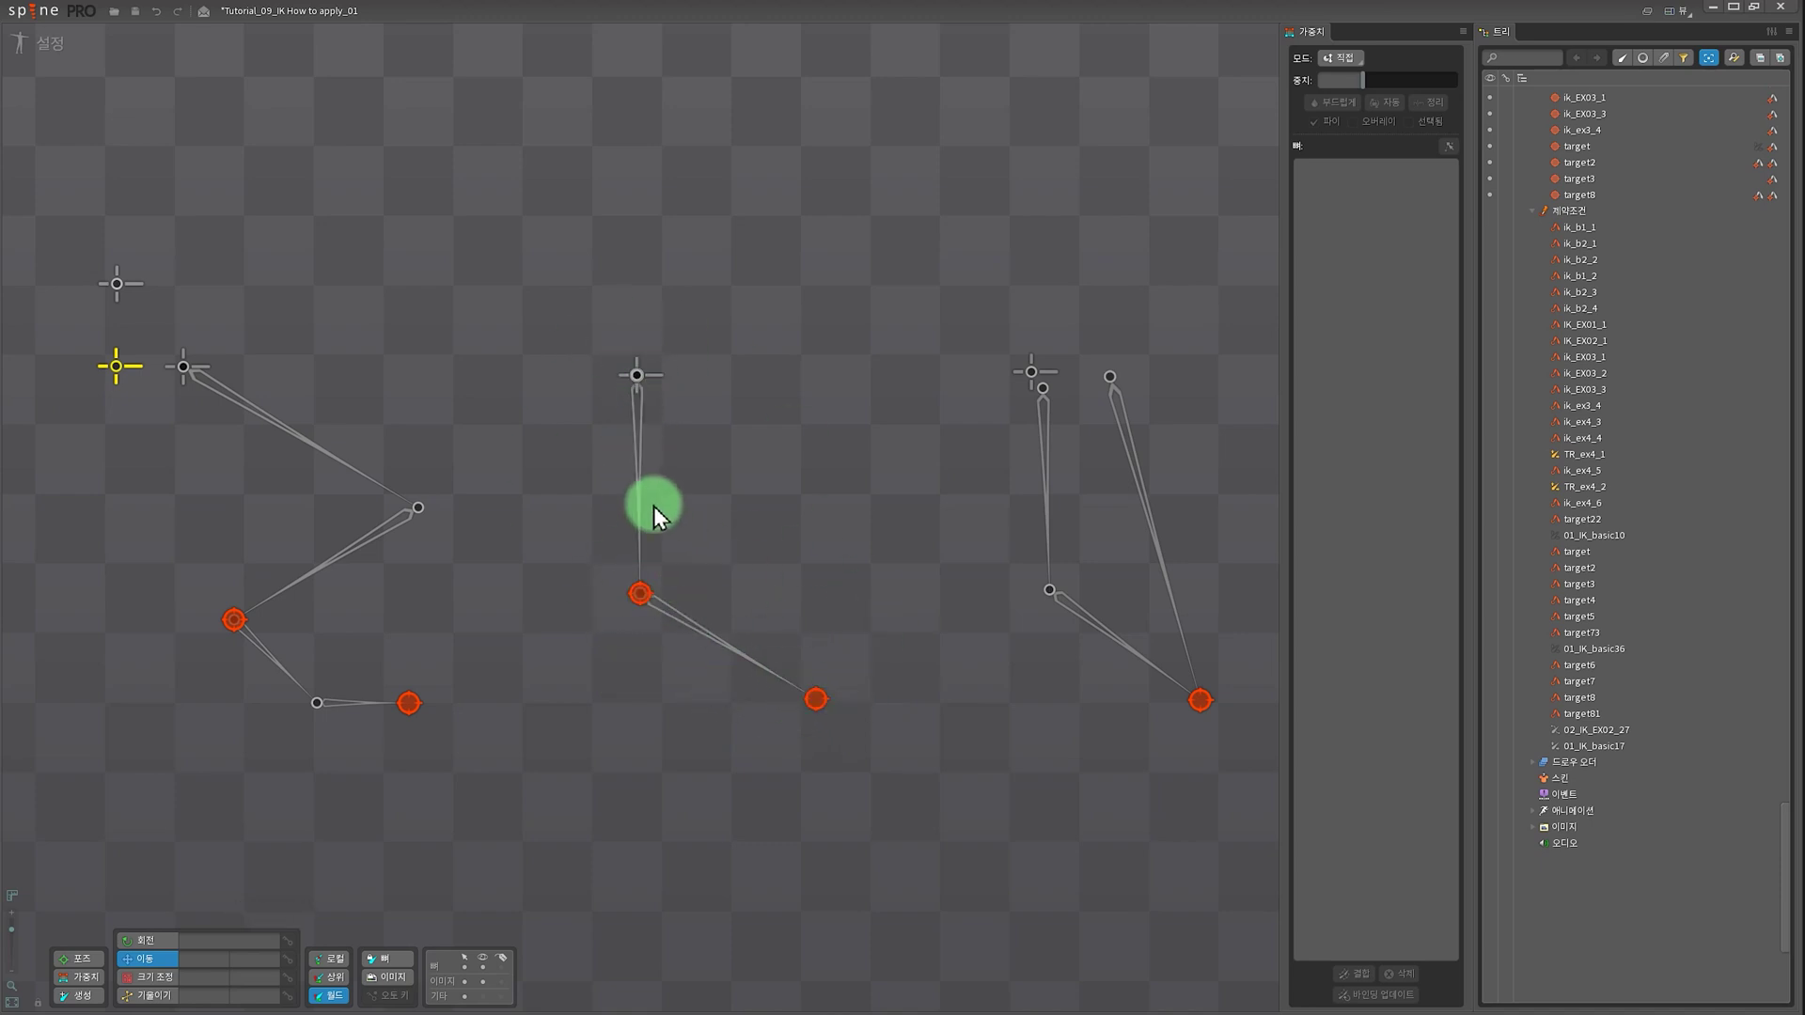
pyautogui.moveTo(822, 703)
pyautogui.mouseDown()
pyautogui.moveTo(710, 700)
pyautogui.moveTo(743, 669)
pyautogui.moveTo(807, 689)
pyautogui.mouseUp()
pyautogui.hotkey('ctrl', 'z')
pyautogui.moveTo(642, 596); pyautogui.dragTo(589, 548)
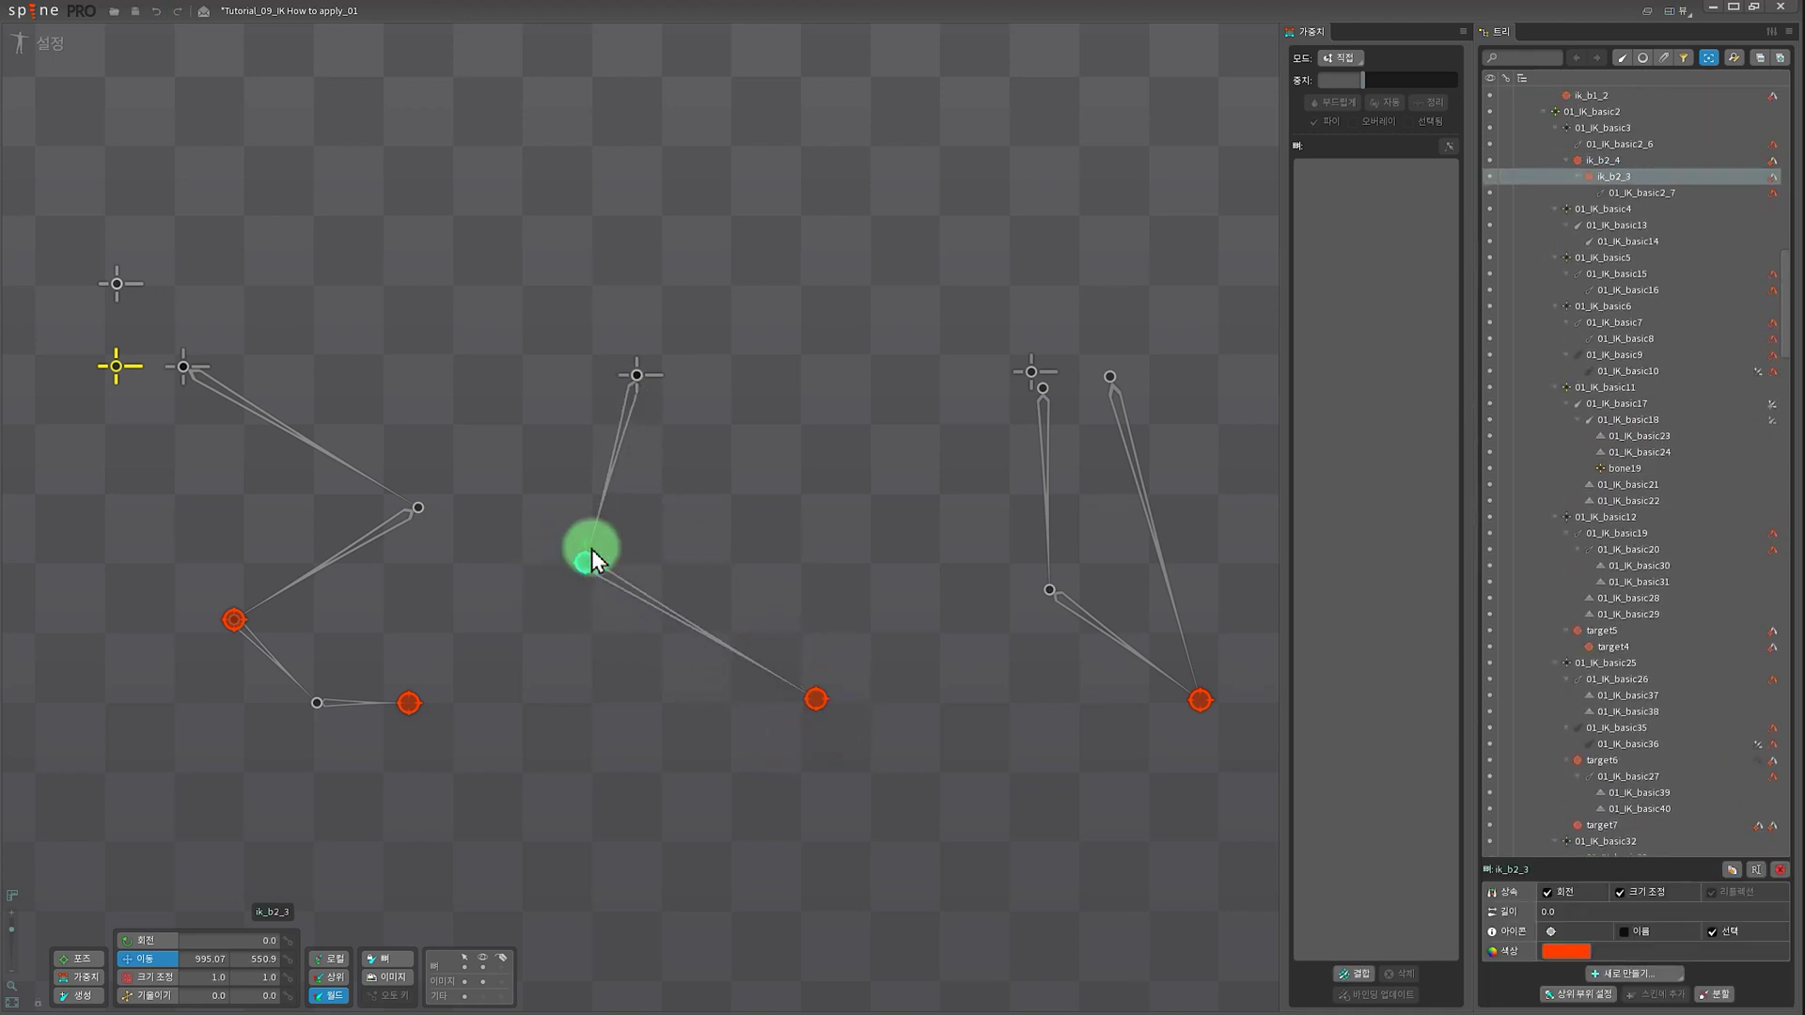
# - Create a two-bone chain under 01_IK_basic3, with a vertical first bone about 139 units long and a second bone slanting down
pyautogui.moveTo(784, 350); pyautogui.dragTo(555, 481)
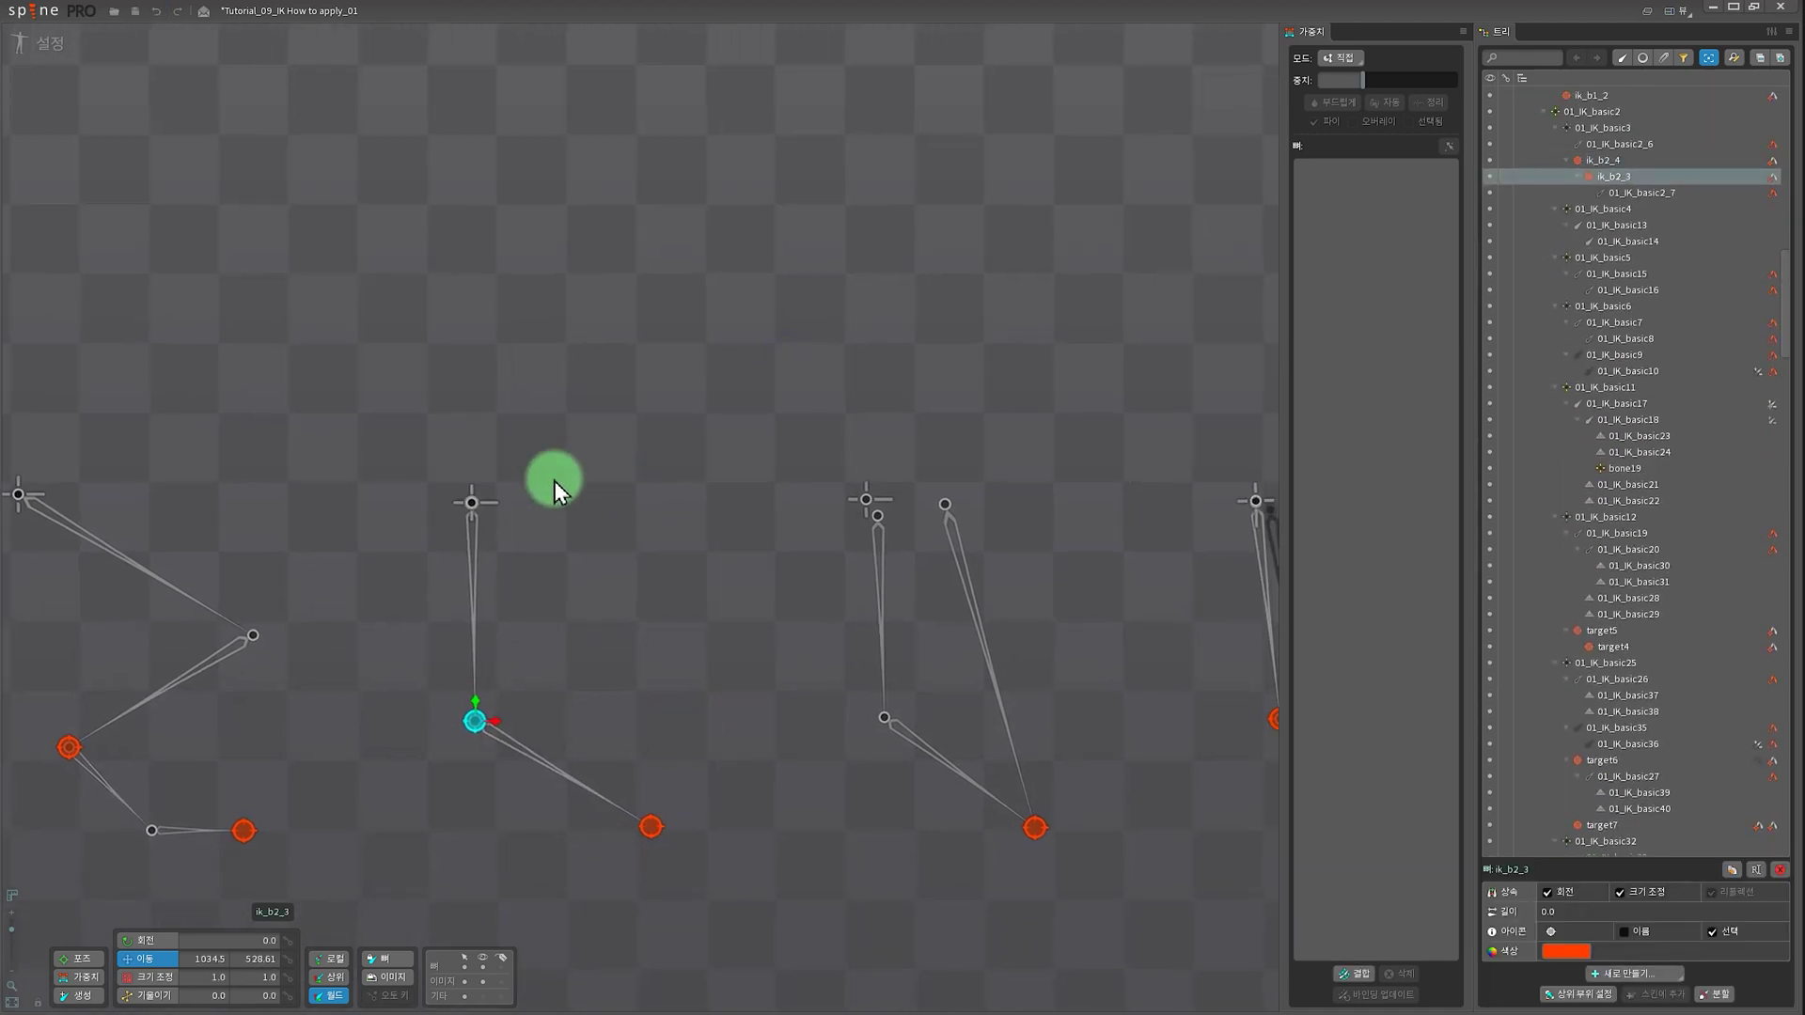
pyautogui.click(473, 503)
pyautogui.moveTo(612, 383); pyautogui.dragTo(663, 475)
pyautogui.moveTo(523, 199); pyautogui.dragTo(528, 391)
pyautogui.moveTo(529, 391); pyautogui.dragTo(701, 505)
# - Add a one-bone IK constraint to each new bone, target9 at the joint and target10 at the tip, and parent target9 to target10
pyautogui.click(526, 262)
pyautogui.click(1634, 974)
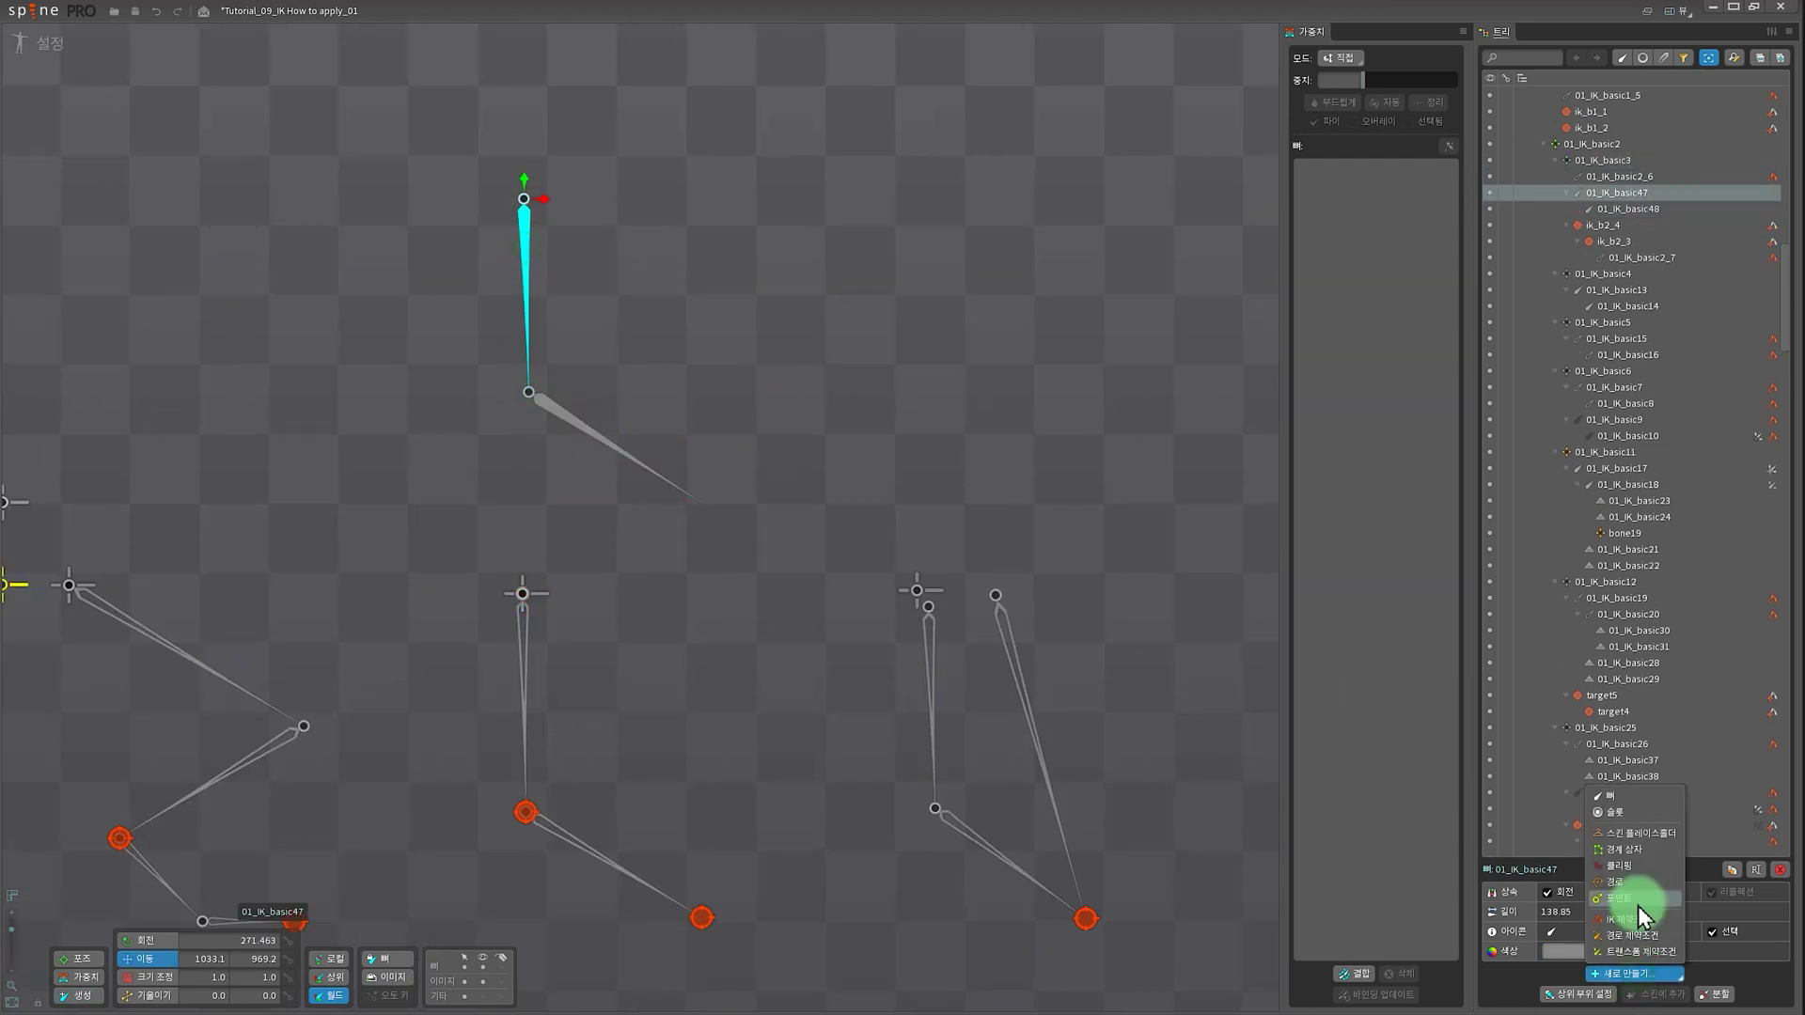
pyautogui.click(1640, 834)
pyautogui.click(528, 391)
pyautogui.click(1041, 577)
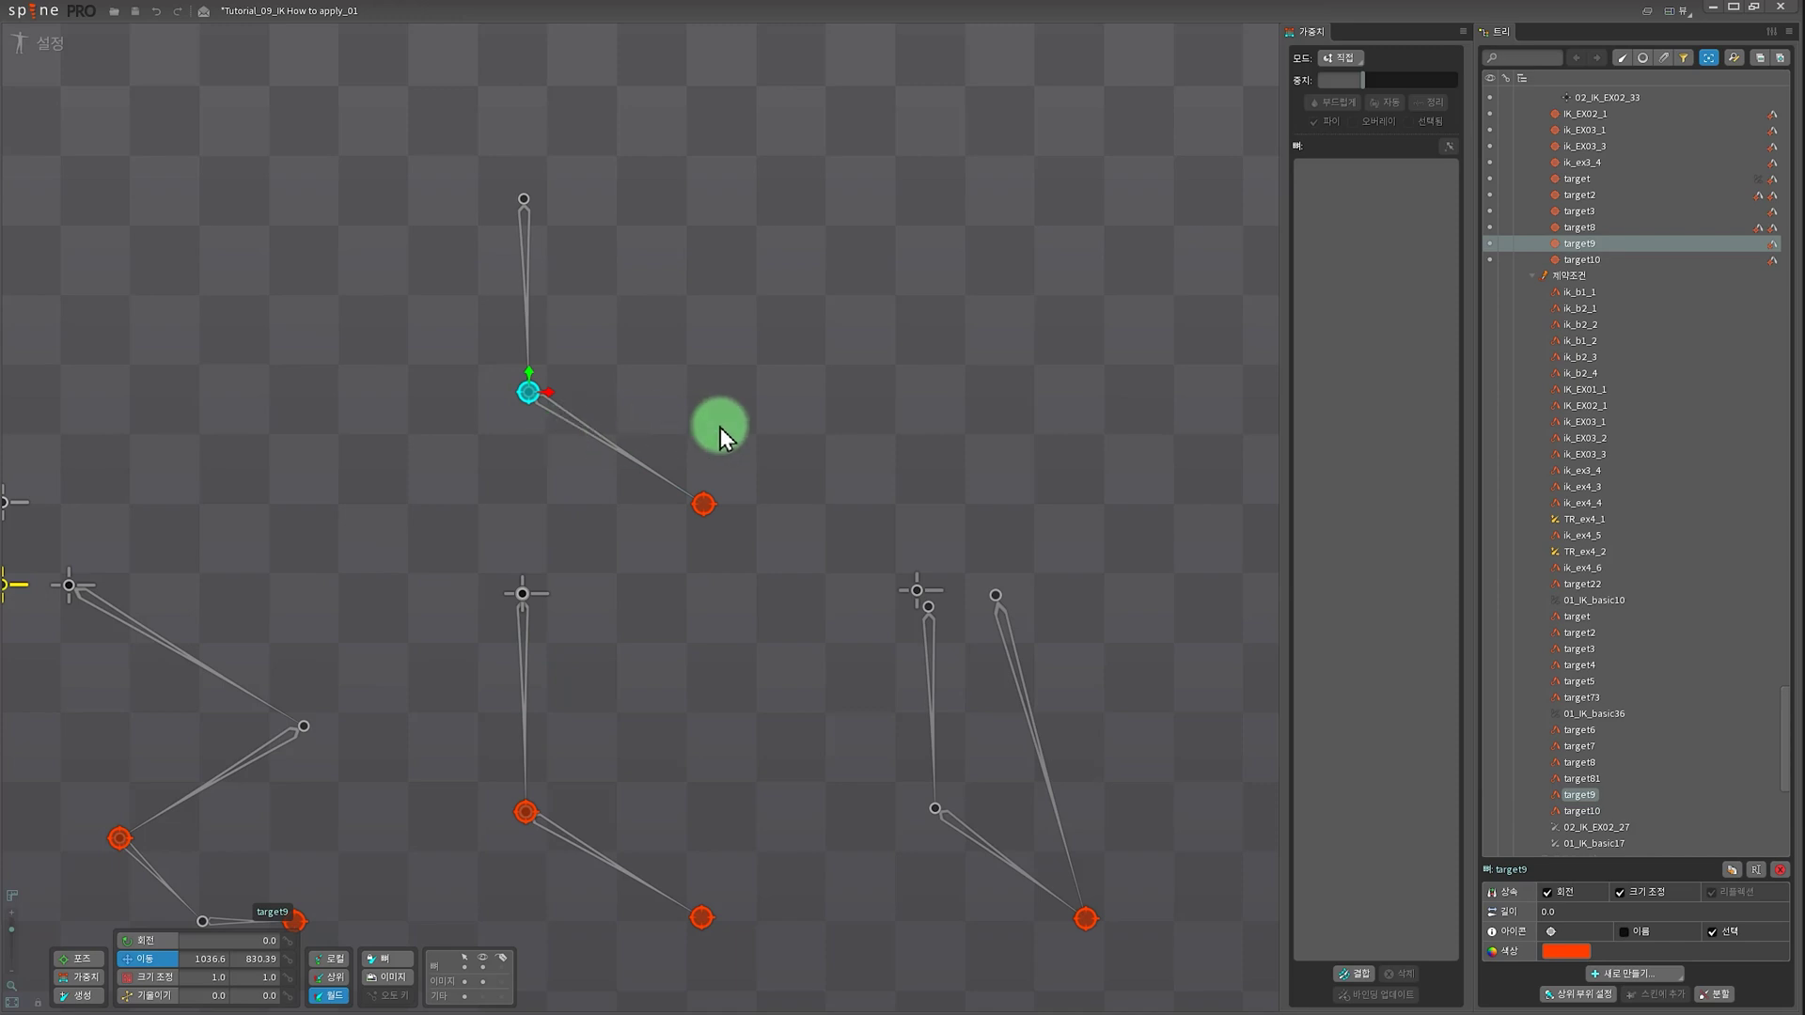
pyautogui.press('p')
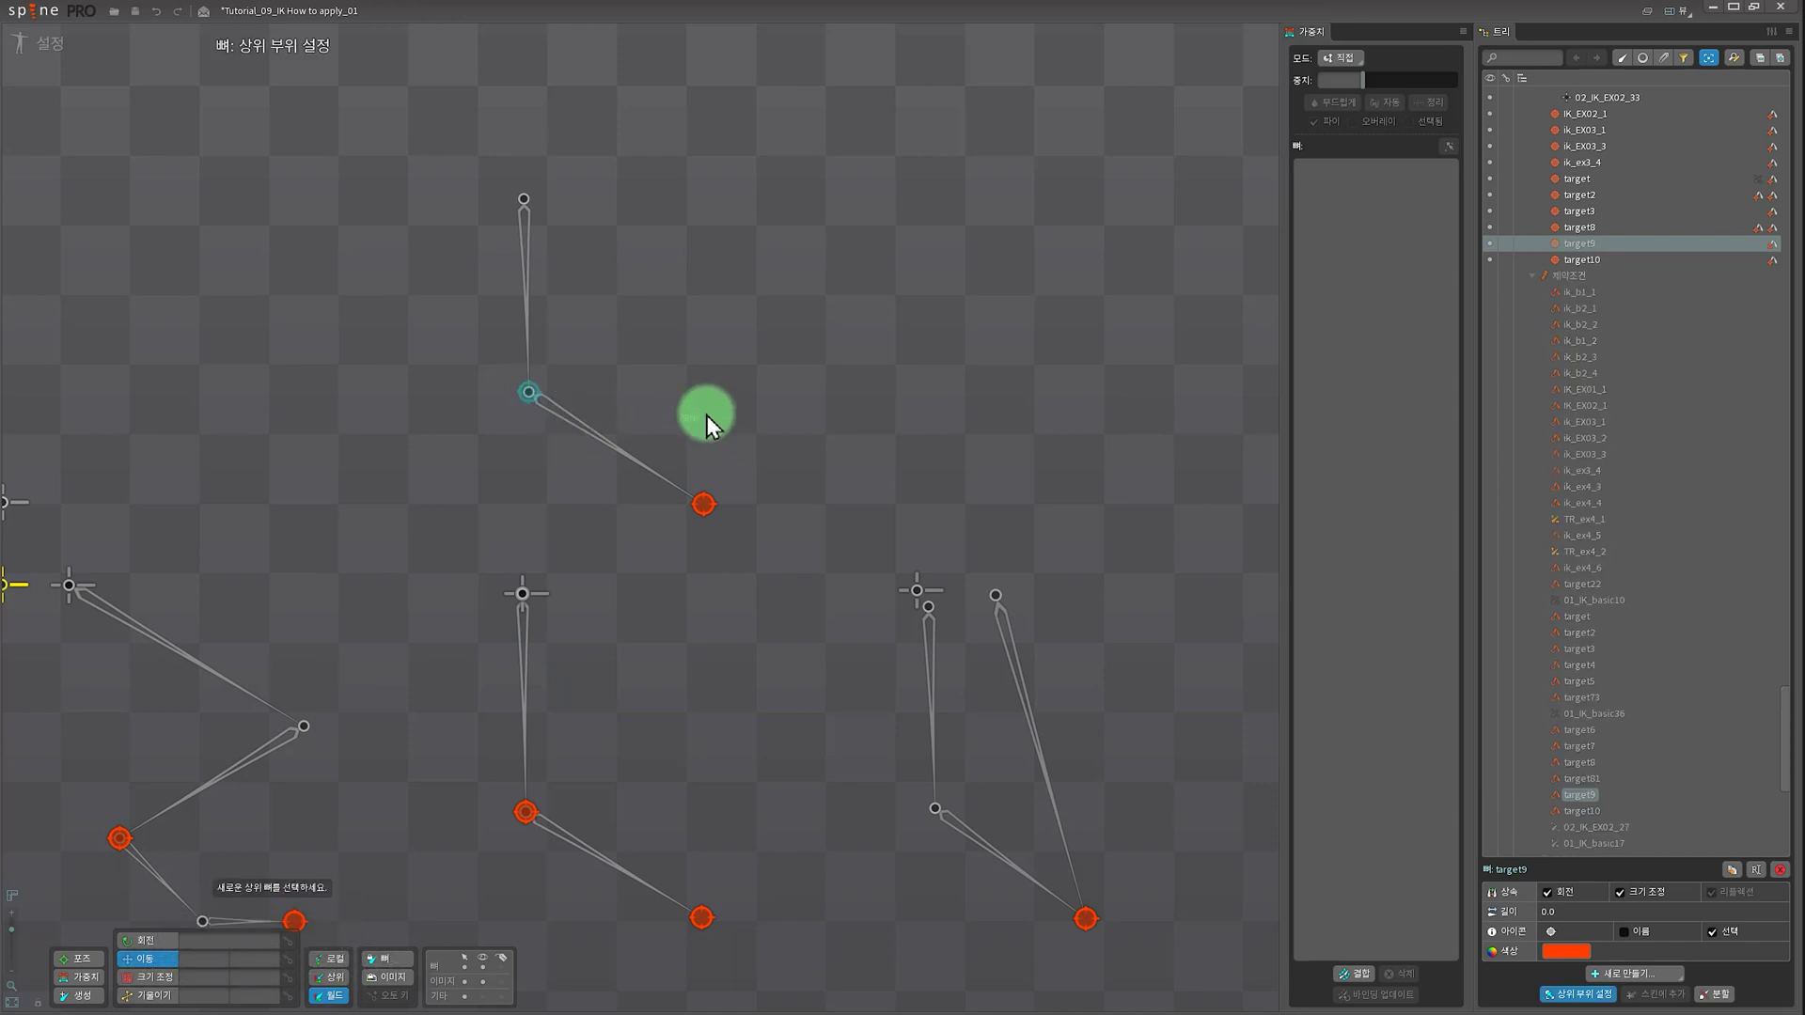
pyautogui.click(703, 507)
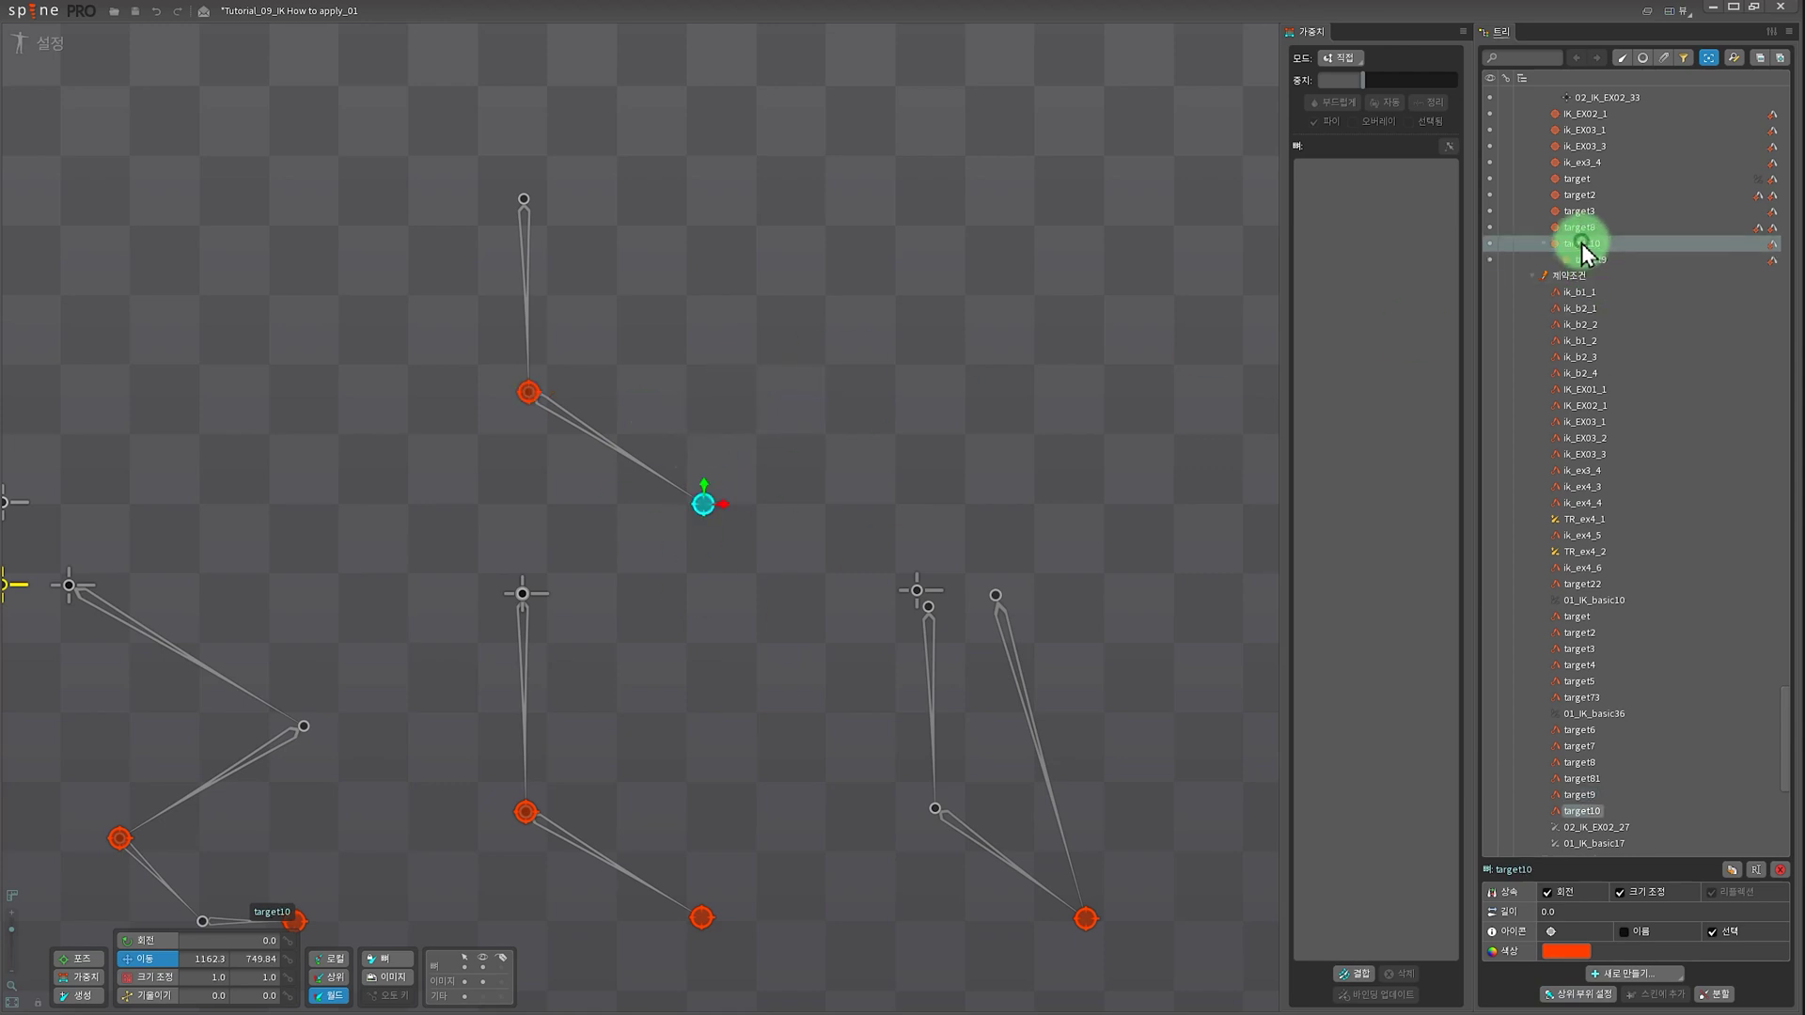
# - Enable Compress and Stretch on the target10 and target9 IK constraints
pyautogui.click(1773, 250)
pyautogui.click(1549, 974)
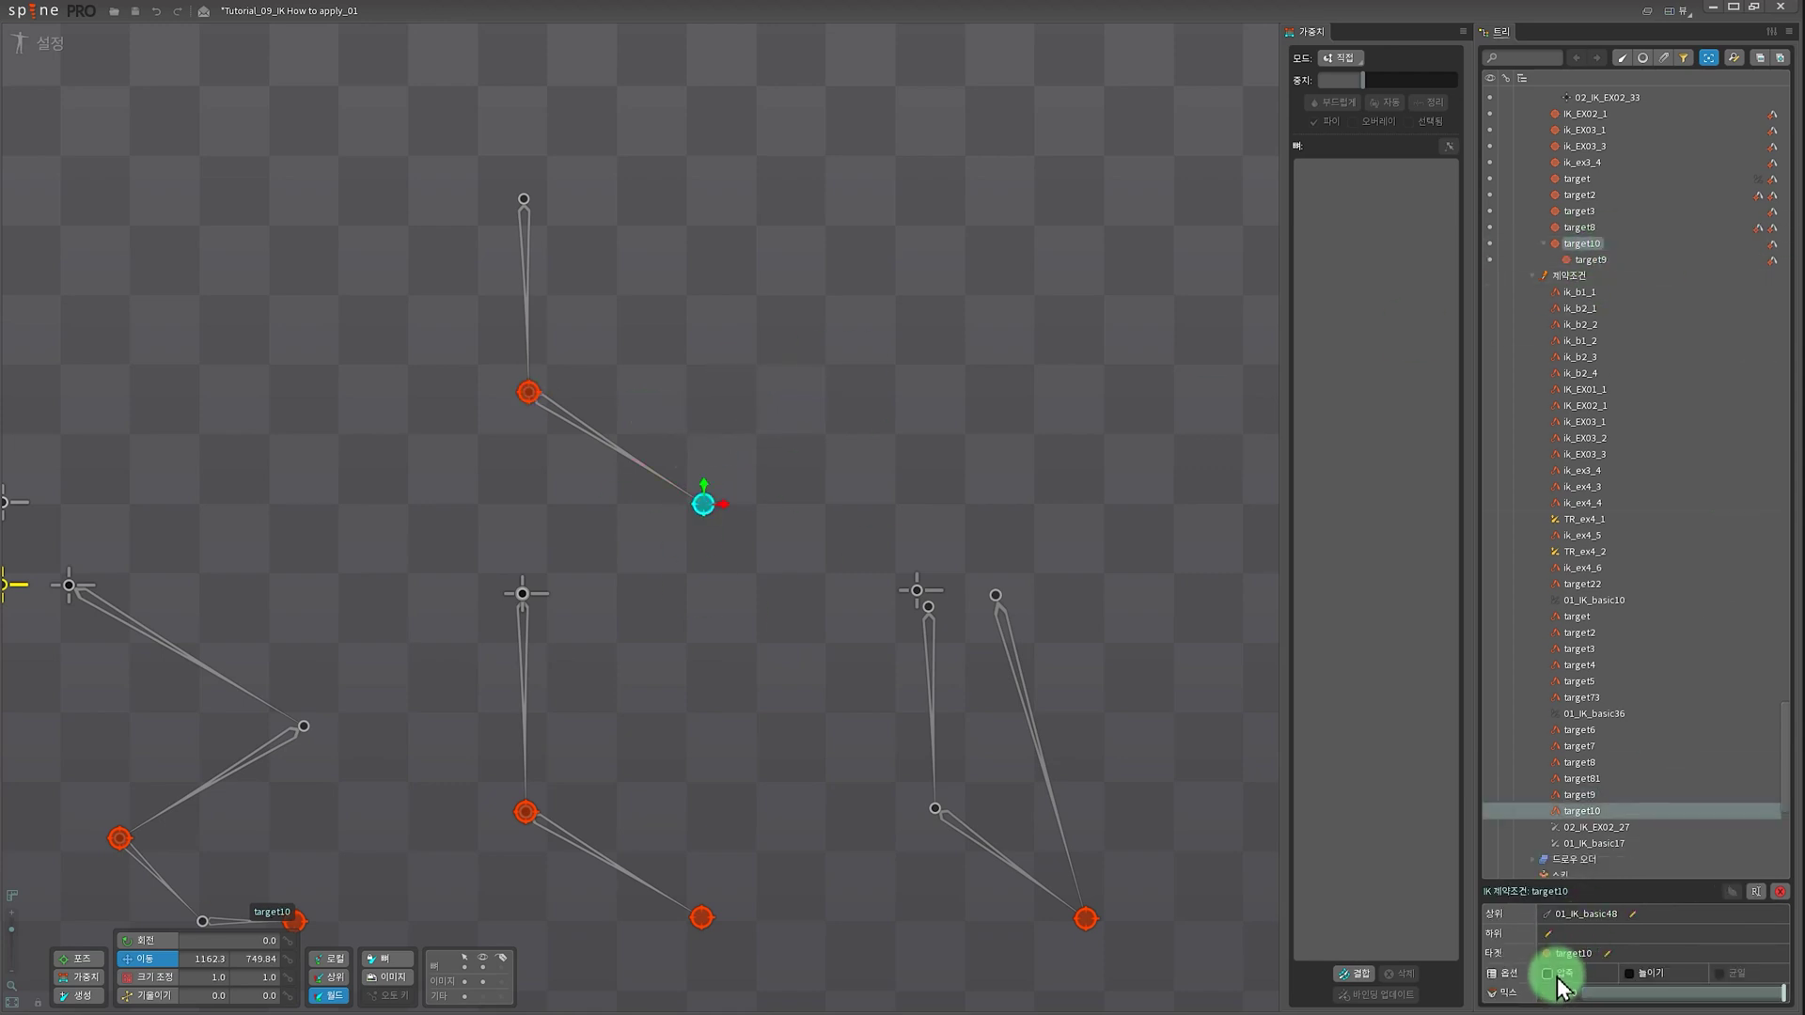
pyautogui.click(1634, 976)
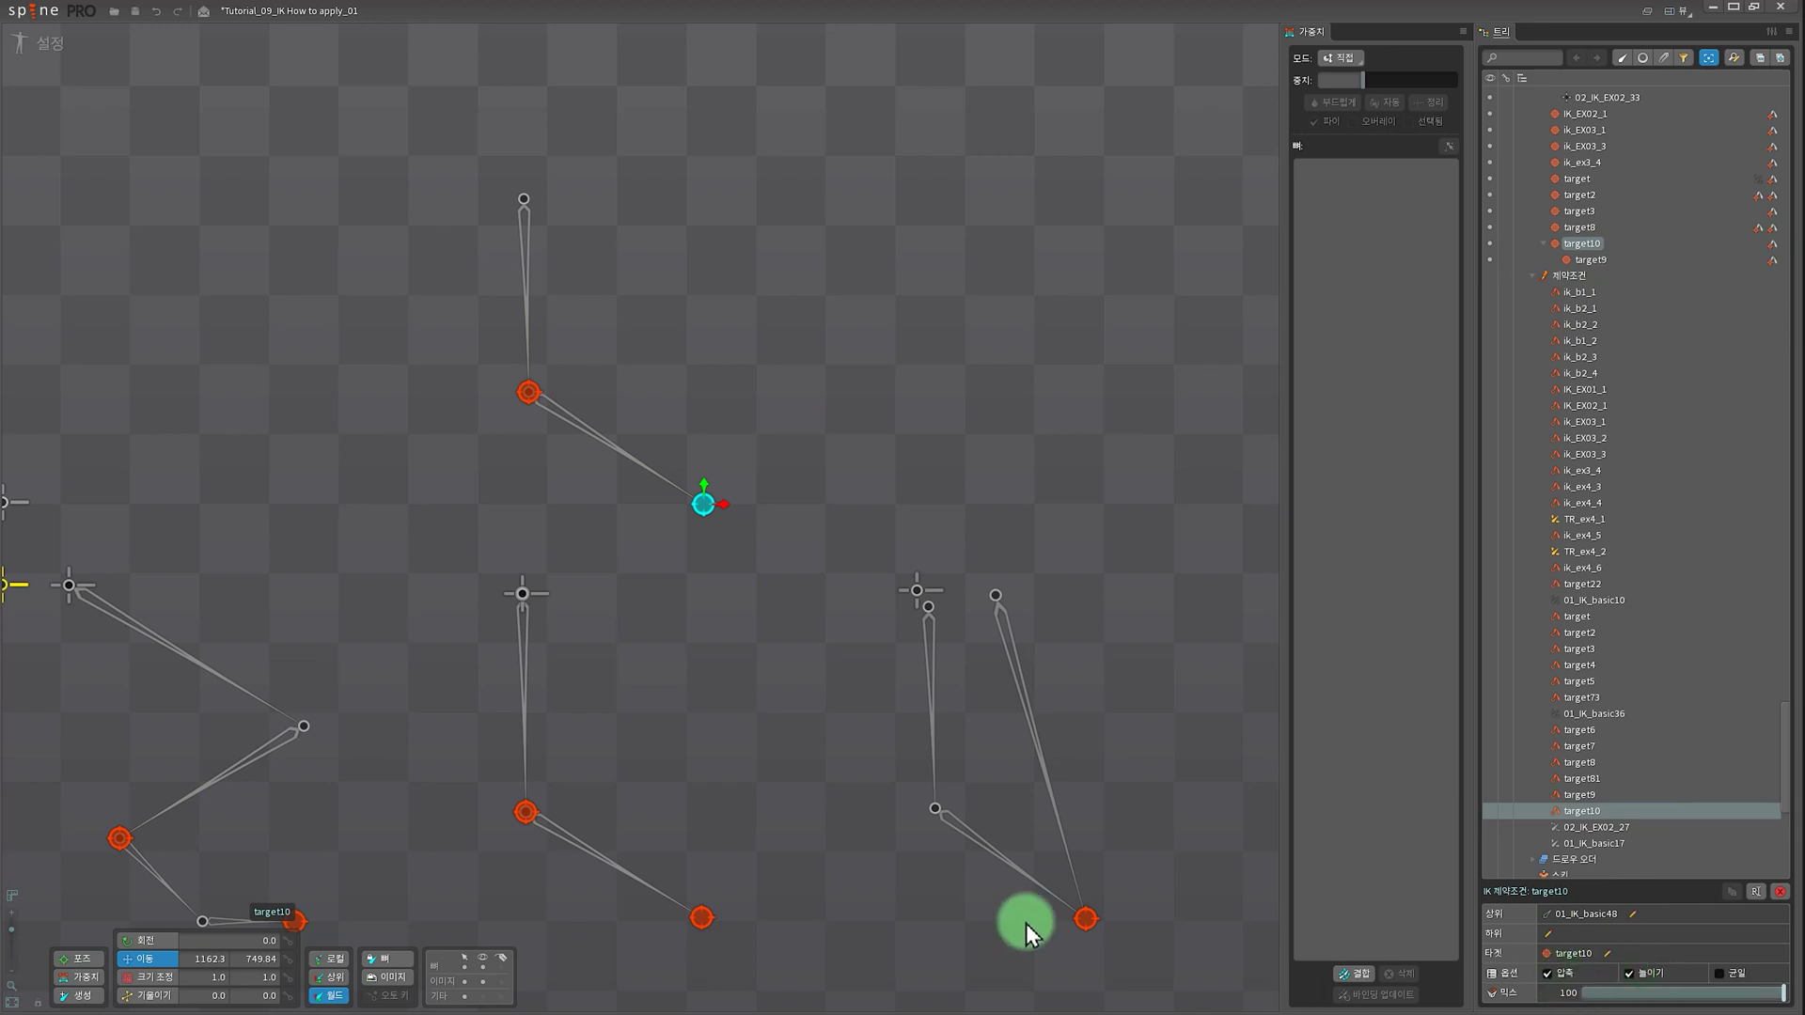
pyautogui.click(530, 395)
pyautogui.click(1773, 261)
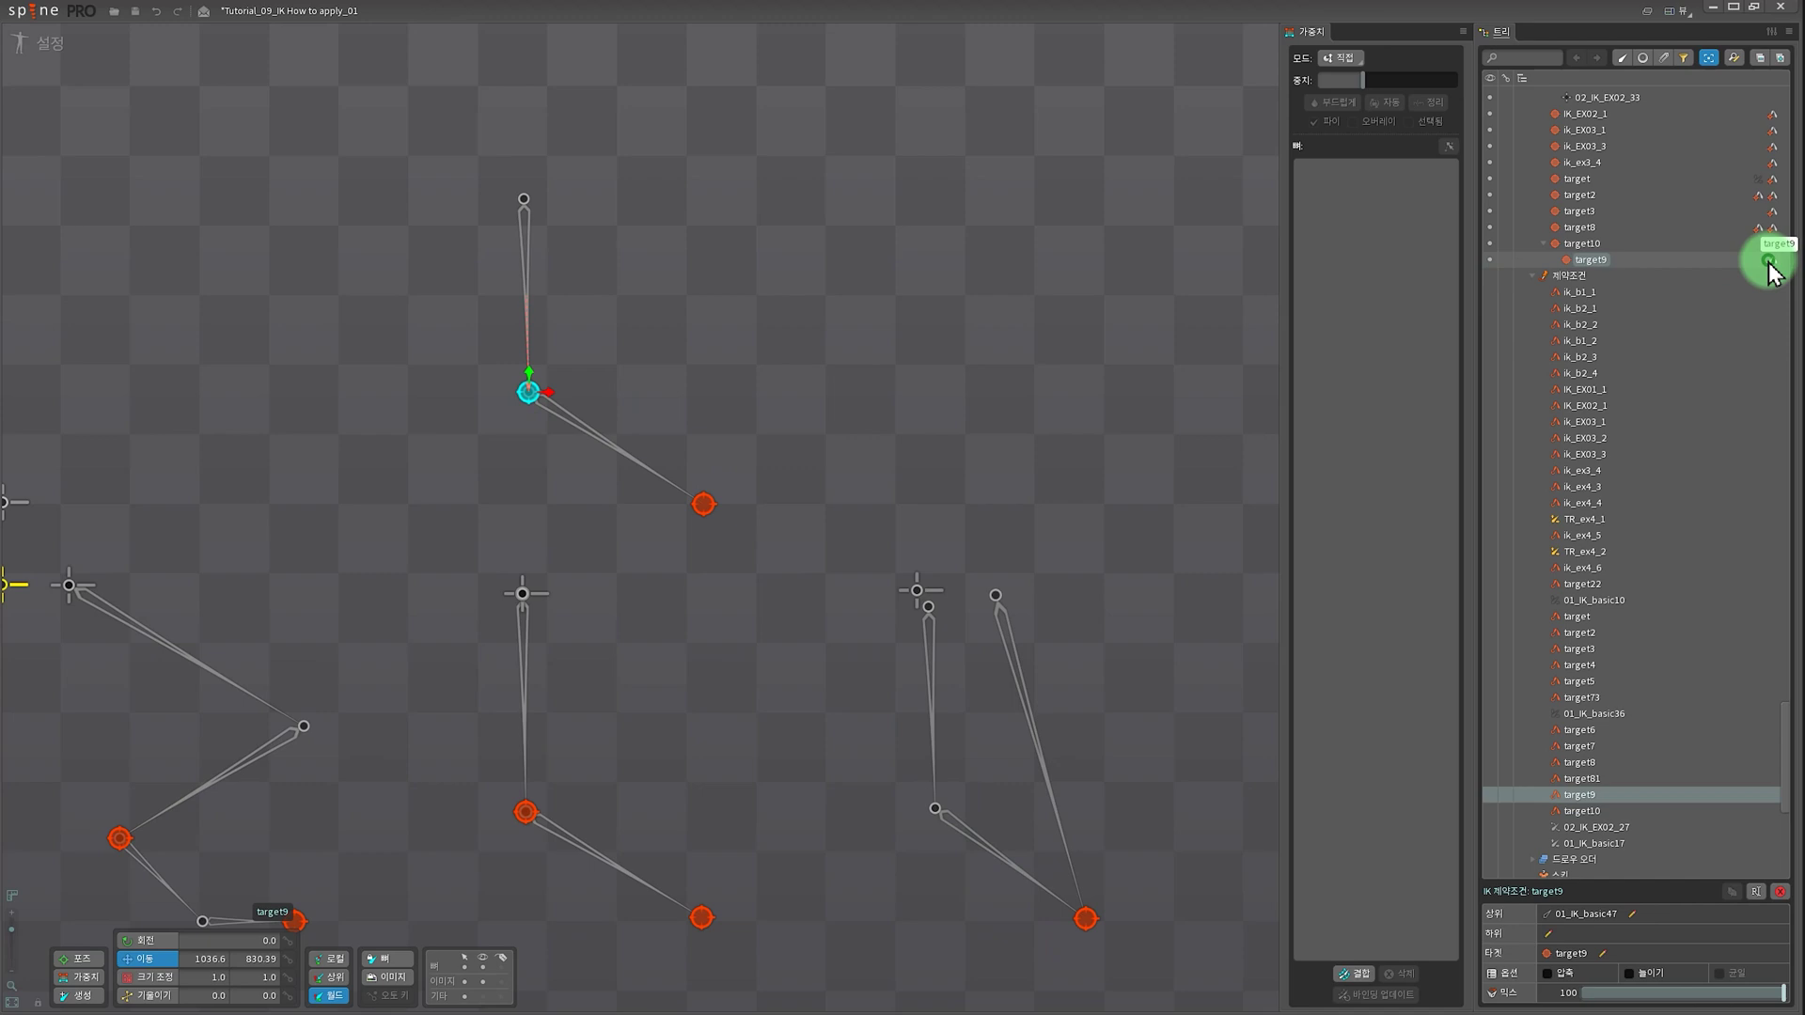
pyautogui.click(1590, 976)
pyautogui.click(798, 437)
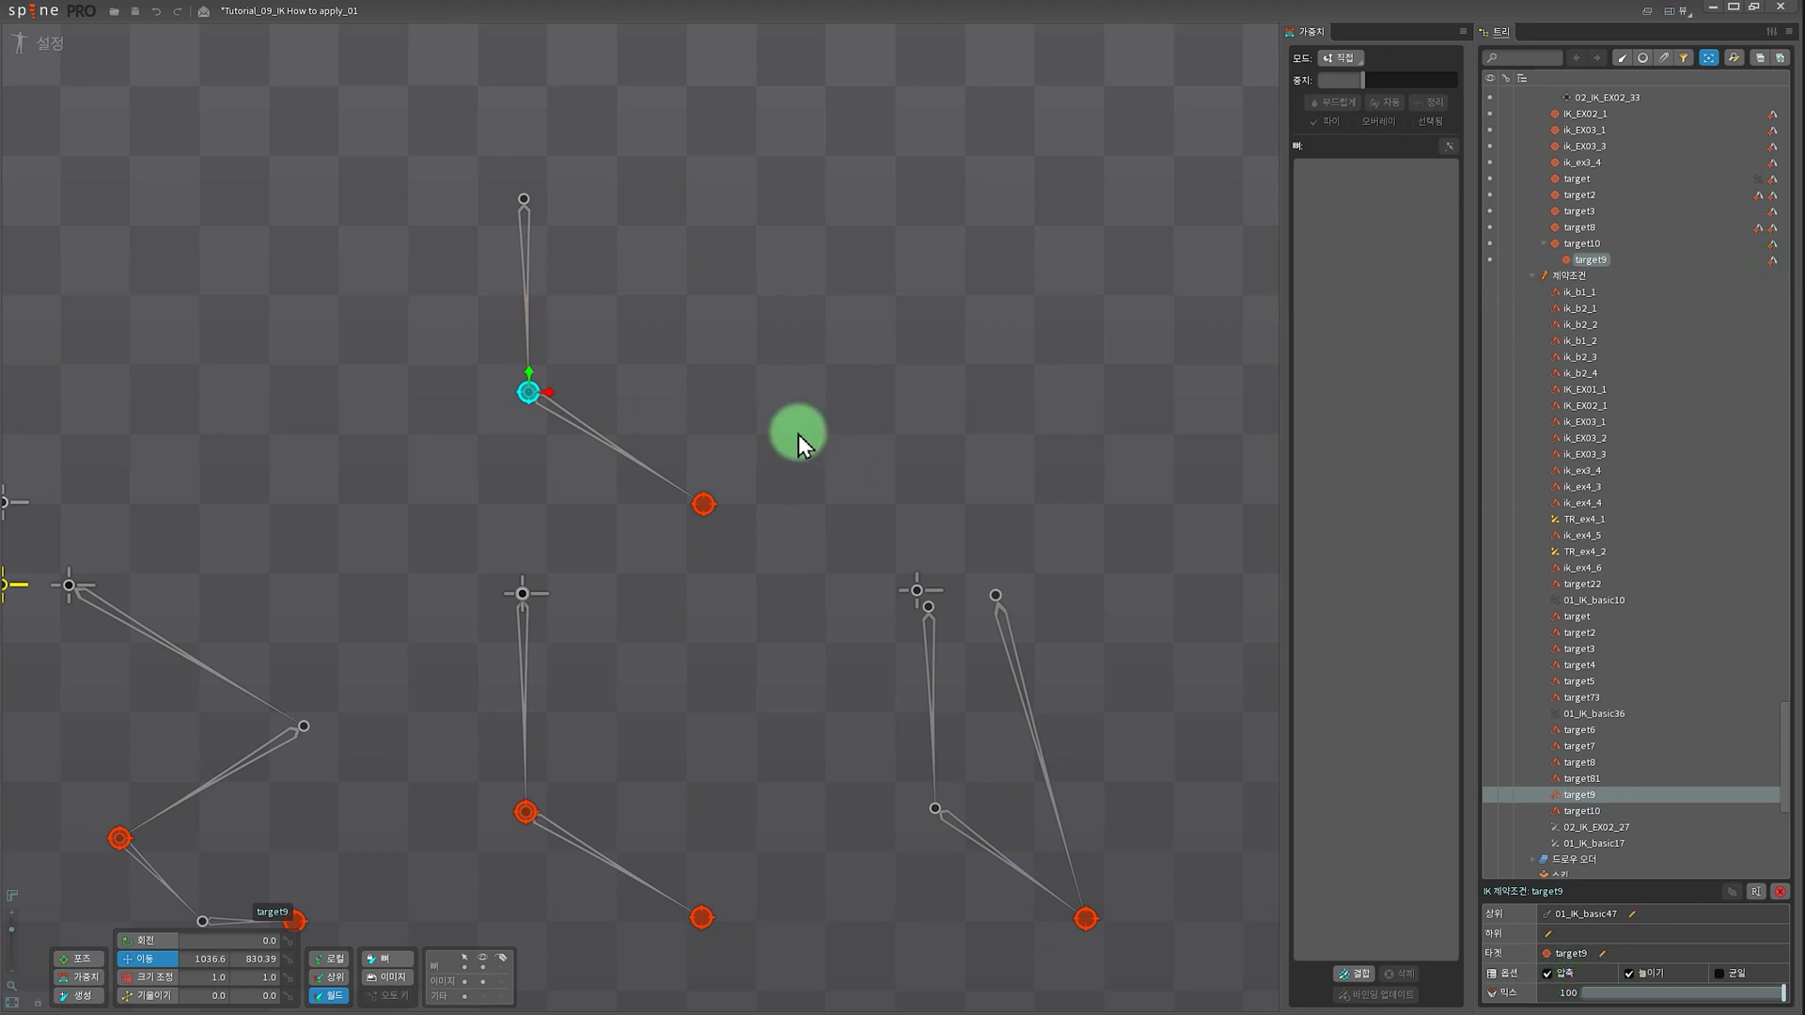
# - Move target10 and target9 to test compressing and stretching the two-bone chain, and undo the moves
pyautogui.moveTo(702, 509); pyautogui.dragTo(679, 441)
pyautogui.click(545, 362)
pyautogui.moveTo(499, 323)
pyautogui.mouseDown()
pyautogui.moveTo(527, 355)
pyautogui.moveTo(624, 302)
pyautogui.moveTo(536, 414)
pyautogui.moveTo(632, 286)
pyautogui.moveTo(492, 386)
pyautogui.moveTo(509, 338)
pyautogui.mouseUp()
pyautogui.click(896, 350)
pyautogui.hotkey('ctrl', 'z')
pyautogui.hotkey('ctrl', 'z')
pyautogui.scroll(-1, 773, 543)
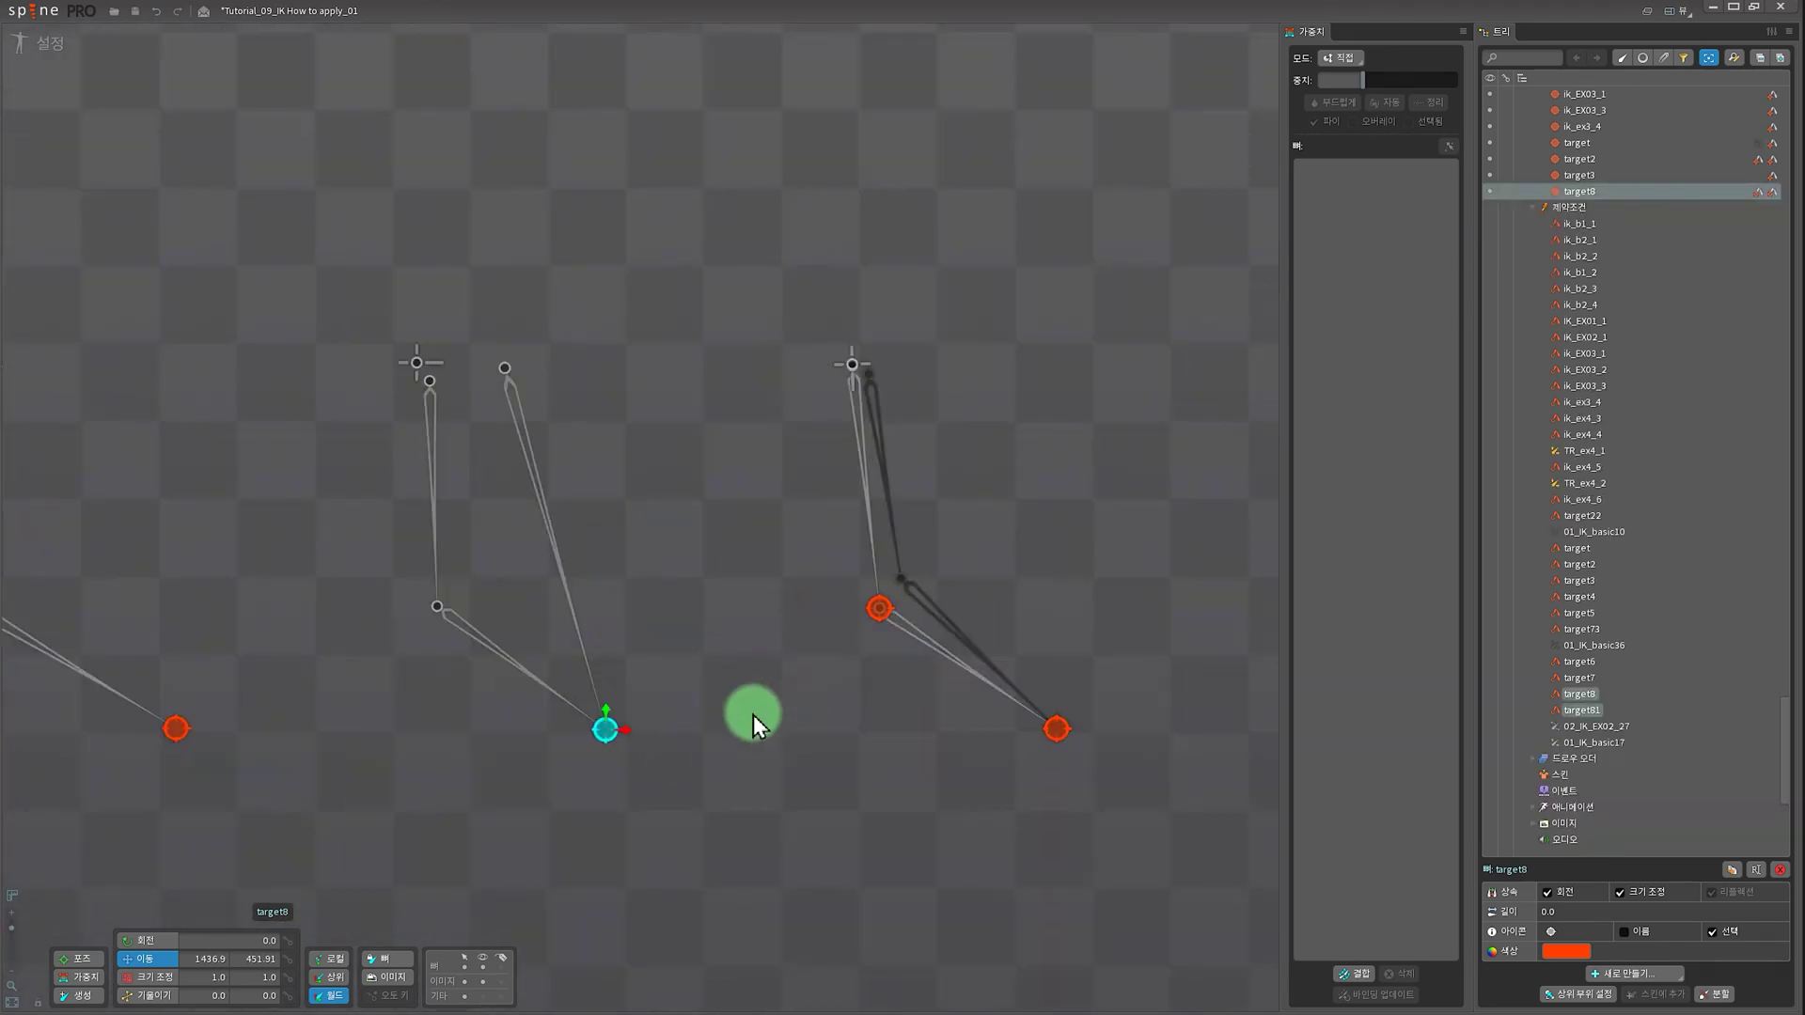
# - Draw a two-bone chain under 01_IK_basic42, with a nearly vertical first bone and a second bone about 139 units long slanting down
pyautogui.moveTo(749, 715); pyautogui.dragTo(703, 691)
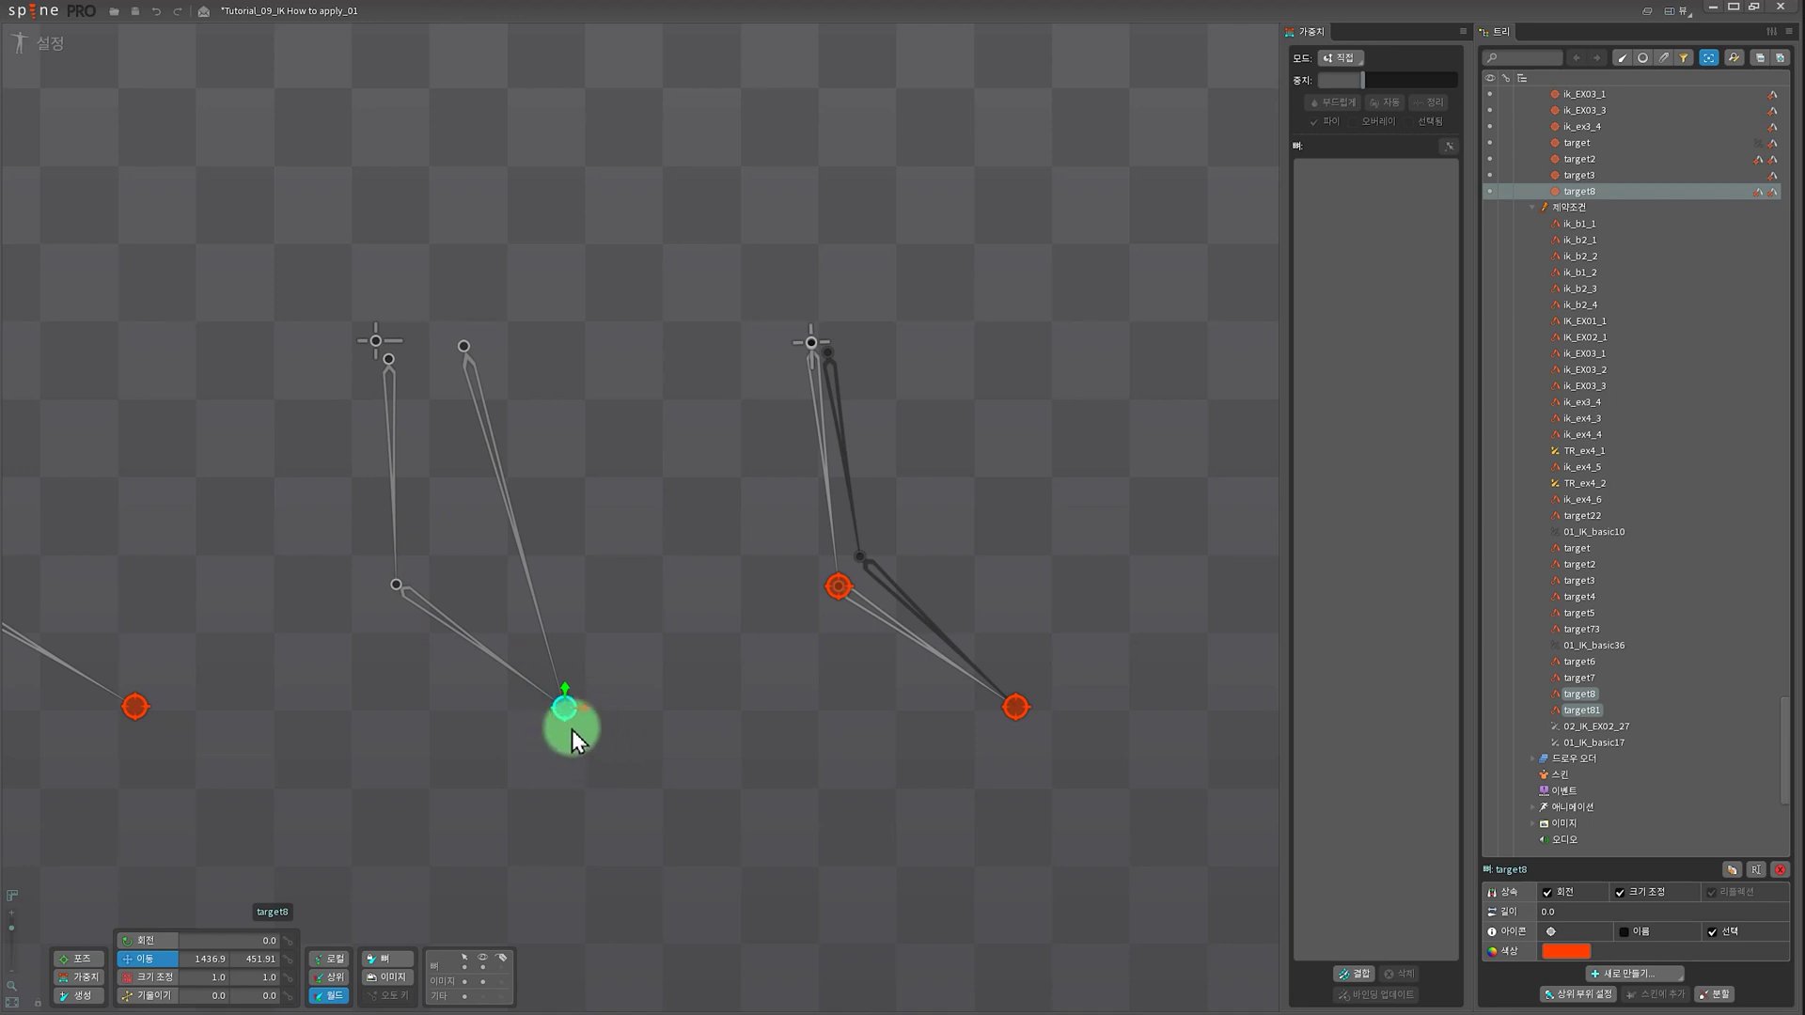
pyautogui.click(374, 340)
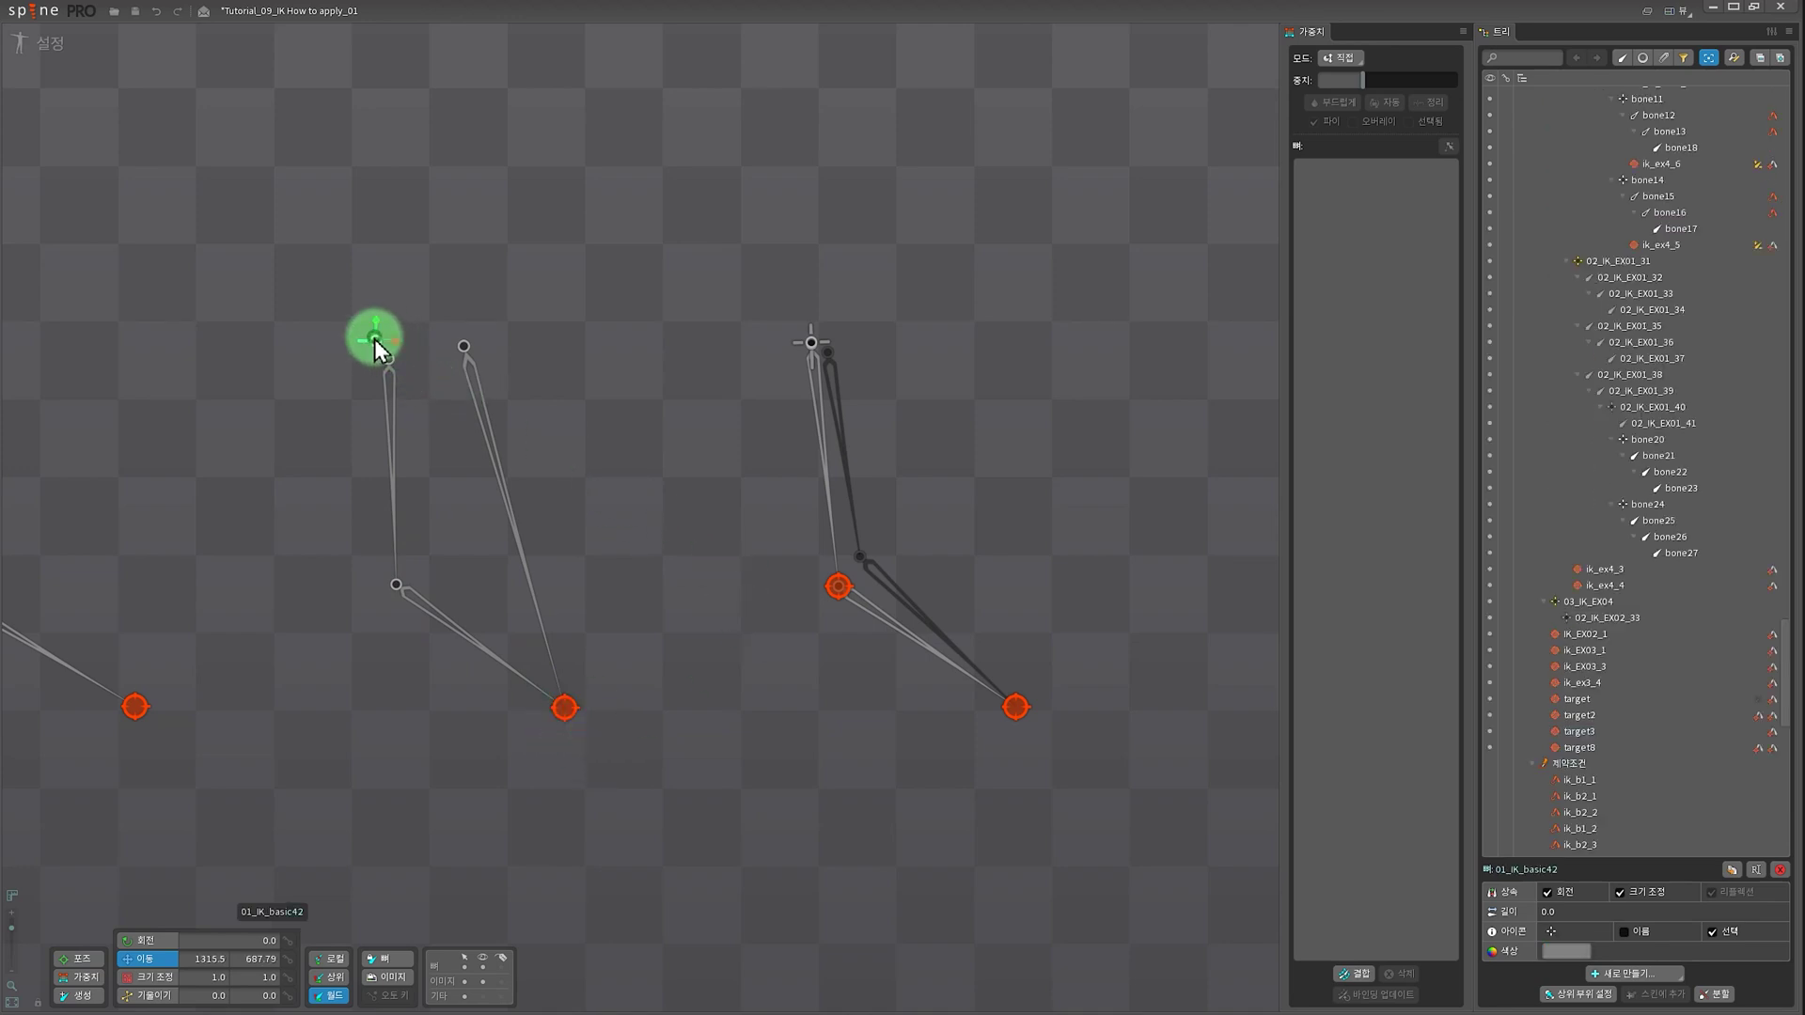
pyautogui.moveTo(617, 278); pyautogui.dragTo(527, 538)
pyautogui.moveTo(510, 467); pyautogui.dragTo(506, 482)
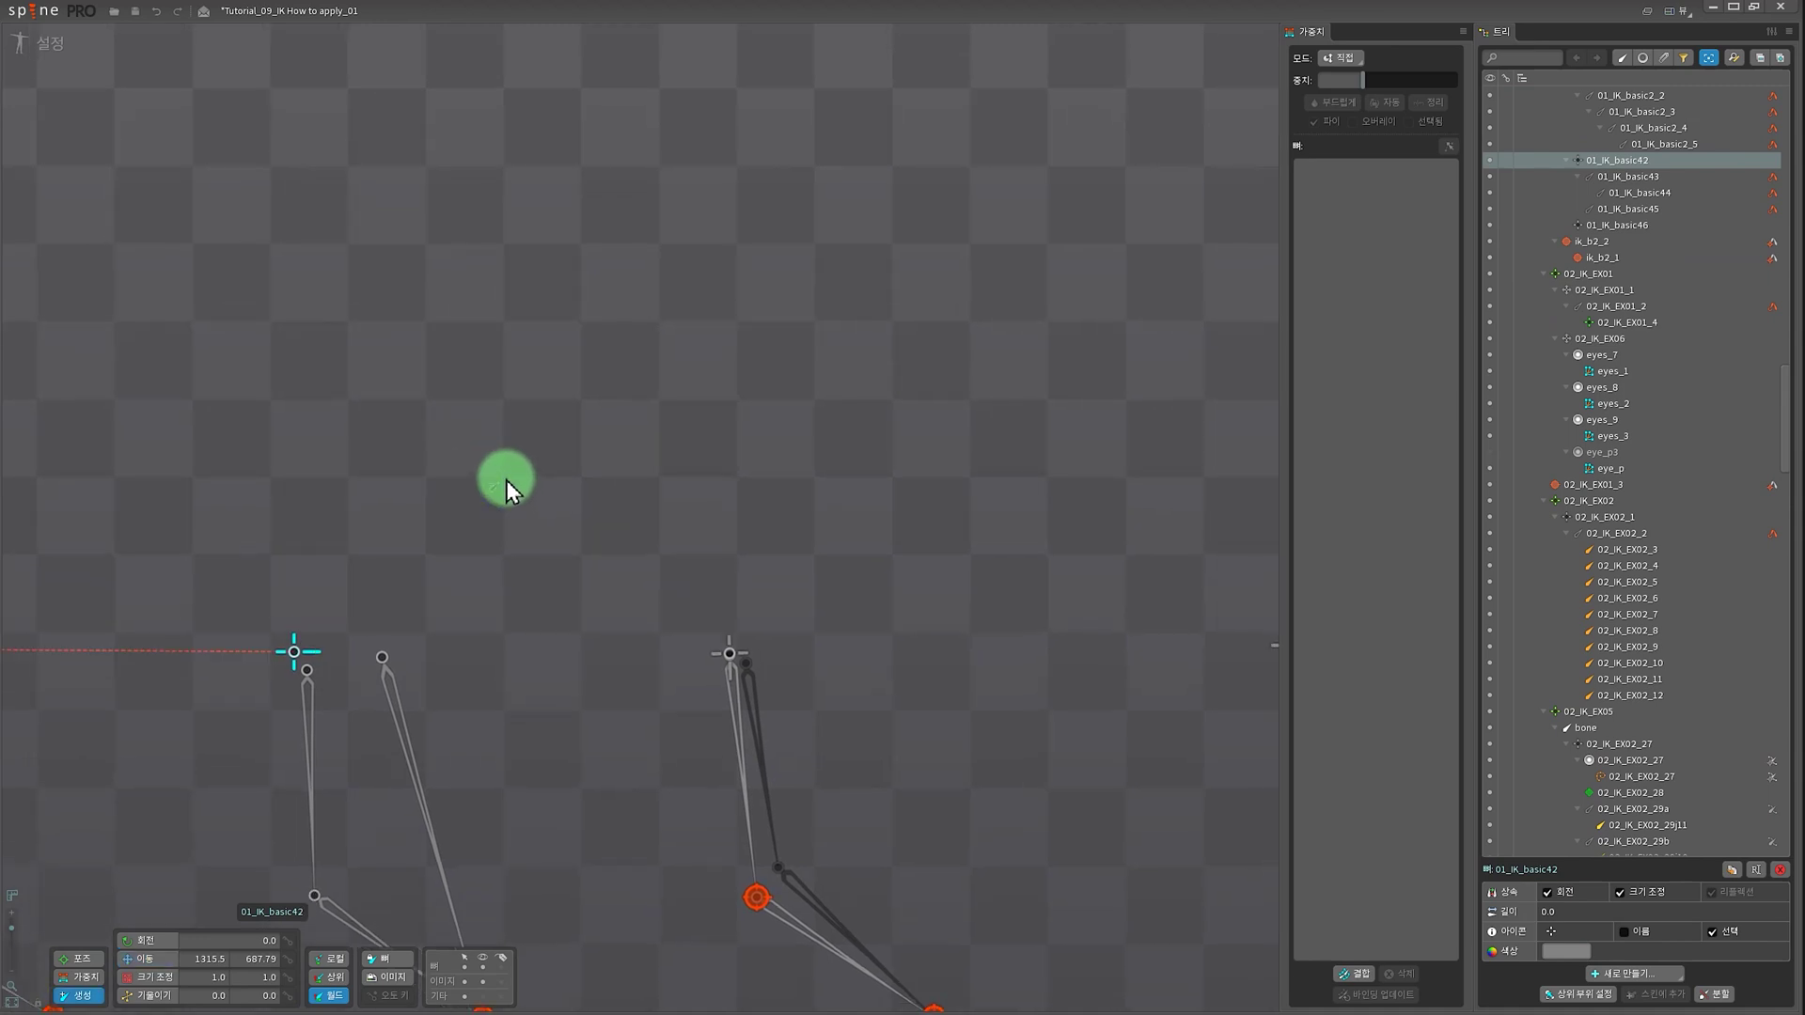
pyautogui.moveTo(333, 208); pyautogui.dragTo(510, 561)
pyautogui.rightClick(637, 488)
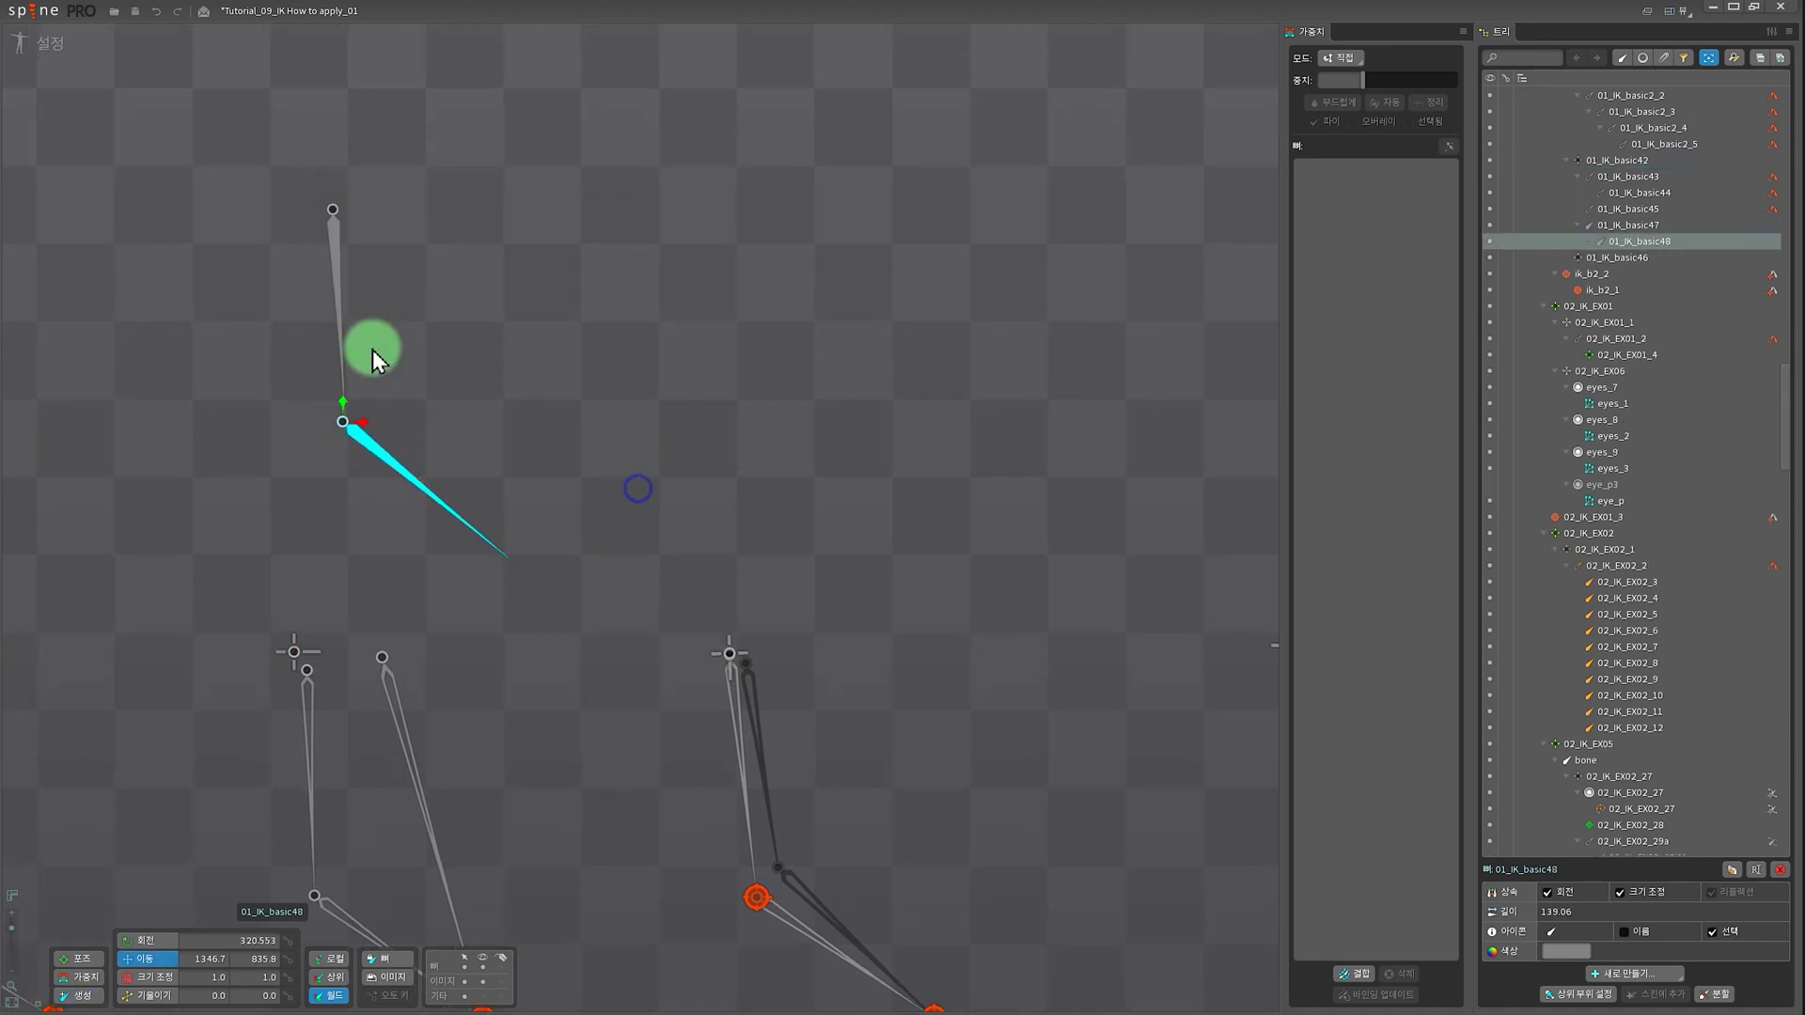
# - Add a two-bone IK constraint named target9 to the new chain with its target at the tip, and enable Stretch
pyautogui.keyDown('ctrl'); pyautogui.click(342, 348); pyautogui.keyUp('ctrl')
pyautogui.click(1626, 974)
pyautogui.click(1589, 917)
pyautogui.click(1040, 573)
pyautogui.click(1650, 953)
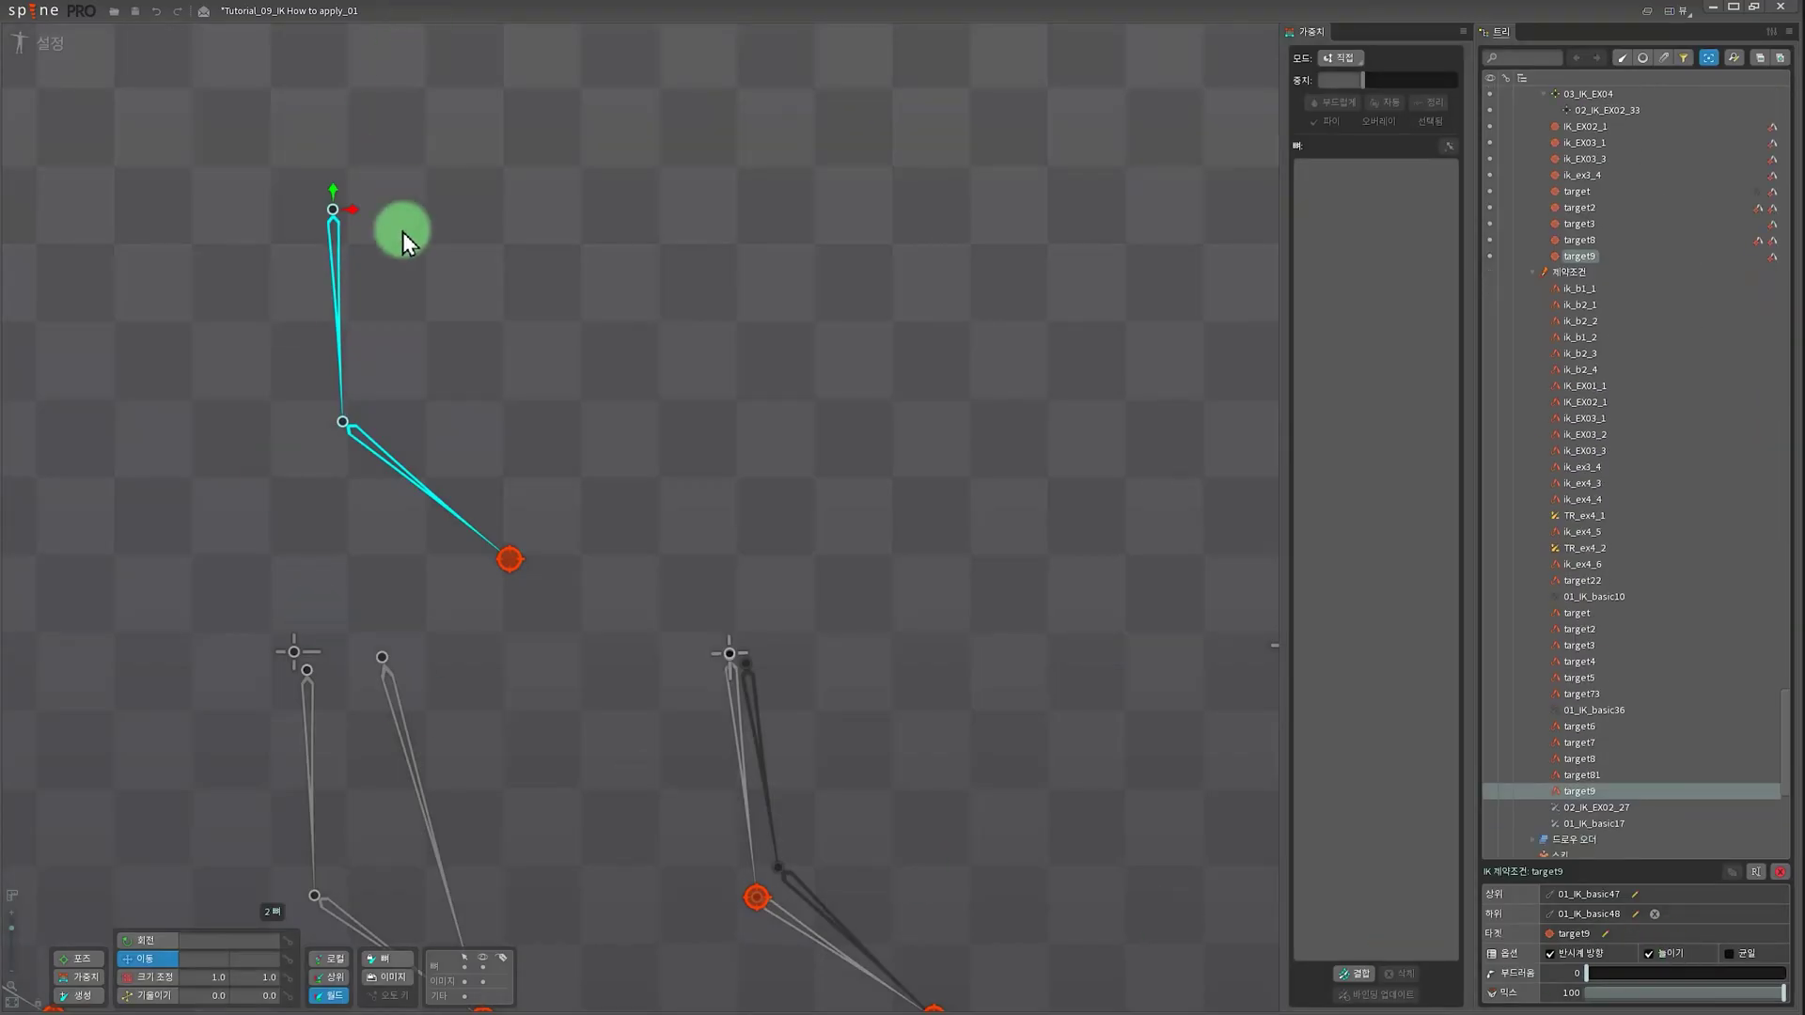
# - Draw a single bone about 234 units long under 01_IK_basic42 ending at target9, and add an IK constraint to it that uses target9
pyautogui.click(294, 651)
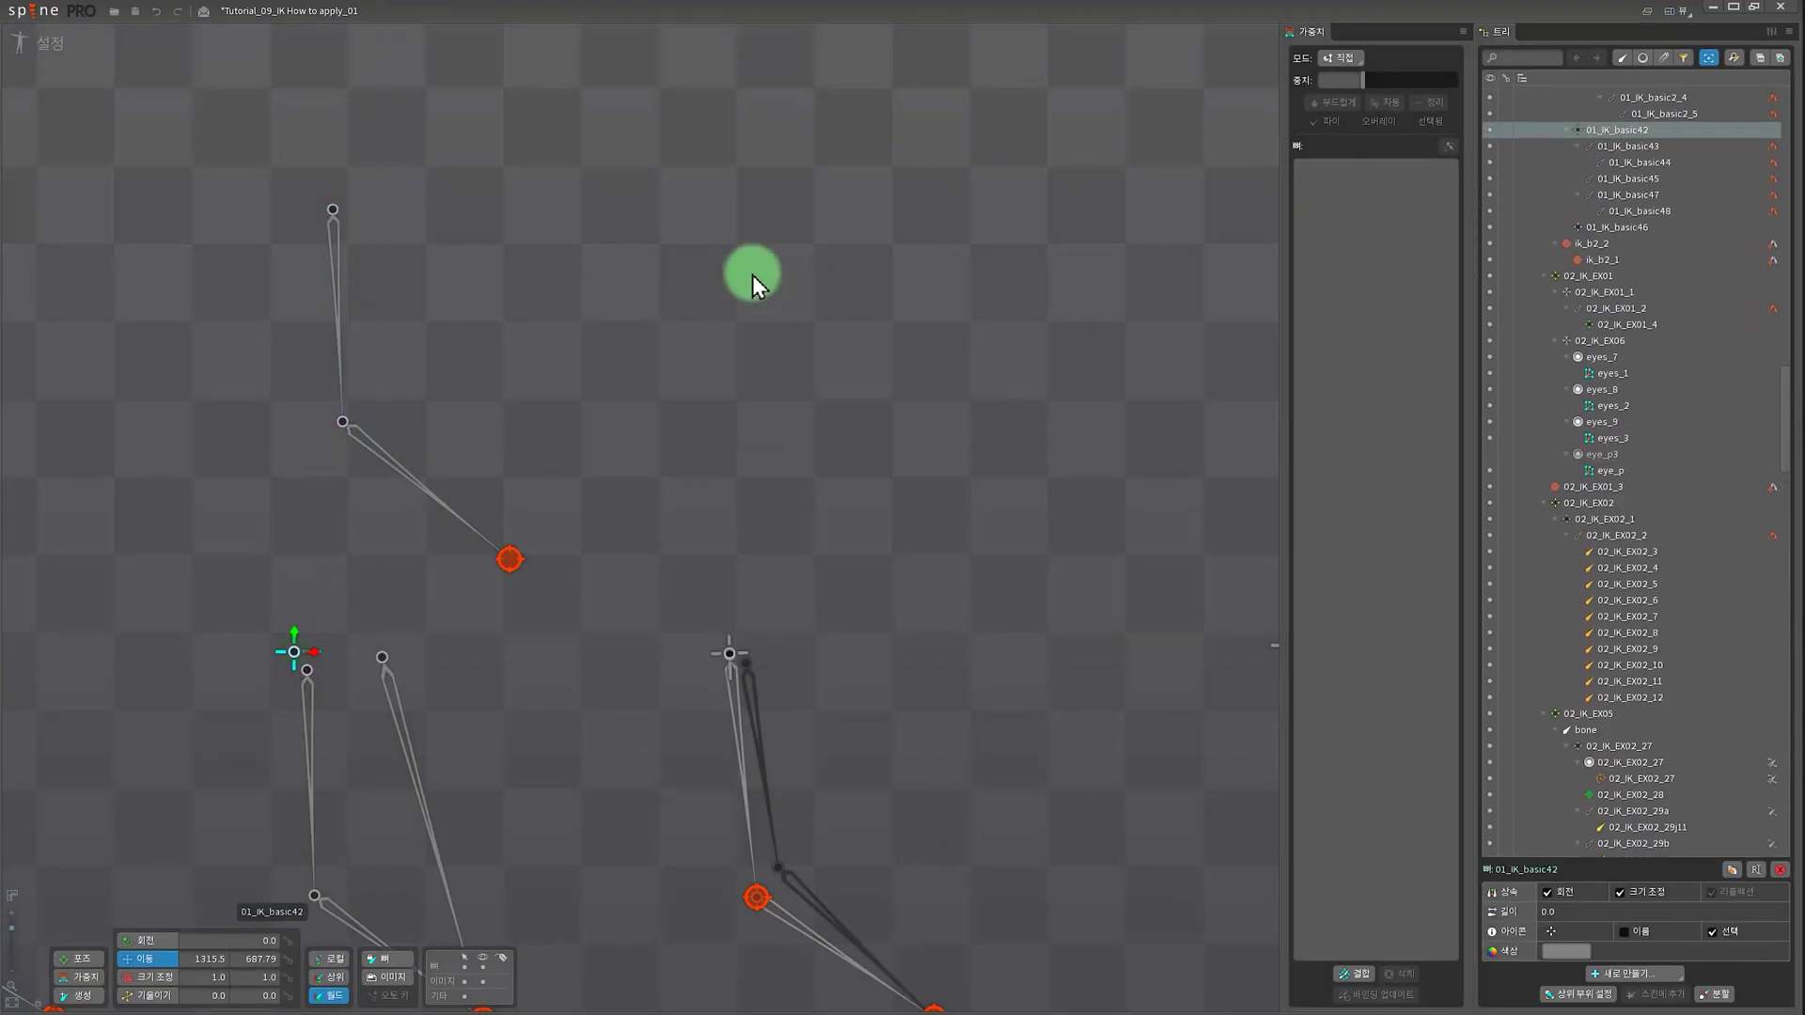
pyautogui.moveTo(374, 222)
pyautogui.mouseDown()
pyautogui.moveTo(516, 540)
pyautogui.moveTo(508, 559)
pyautogui.mouseUp()
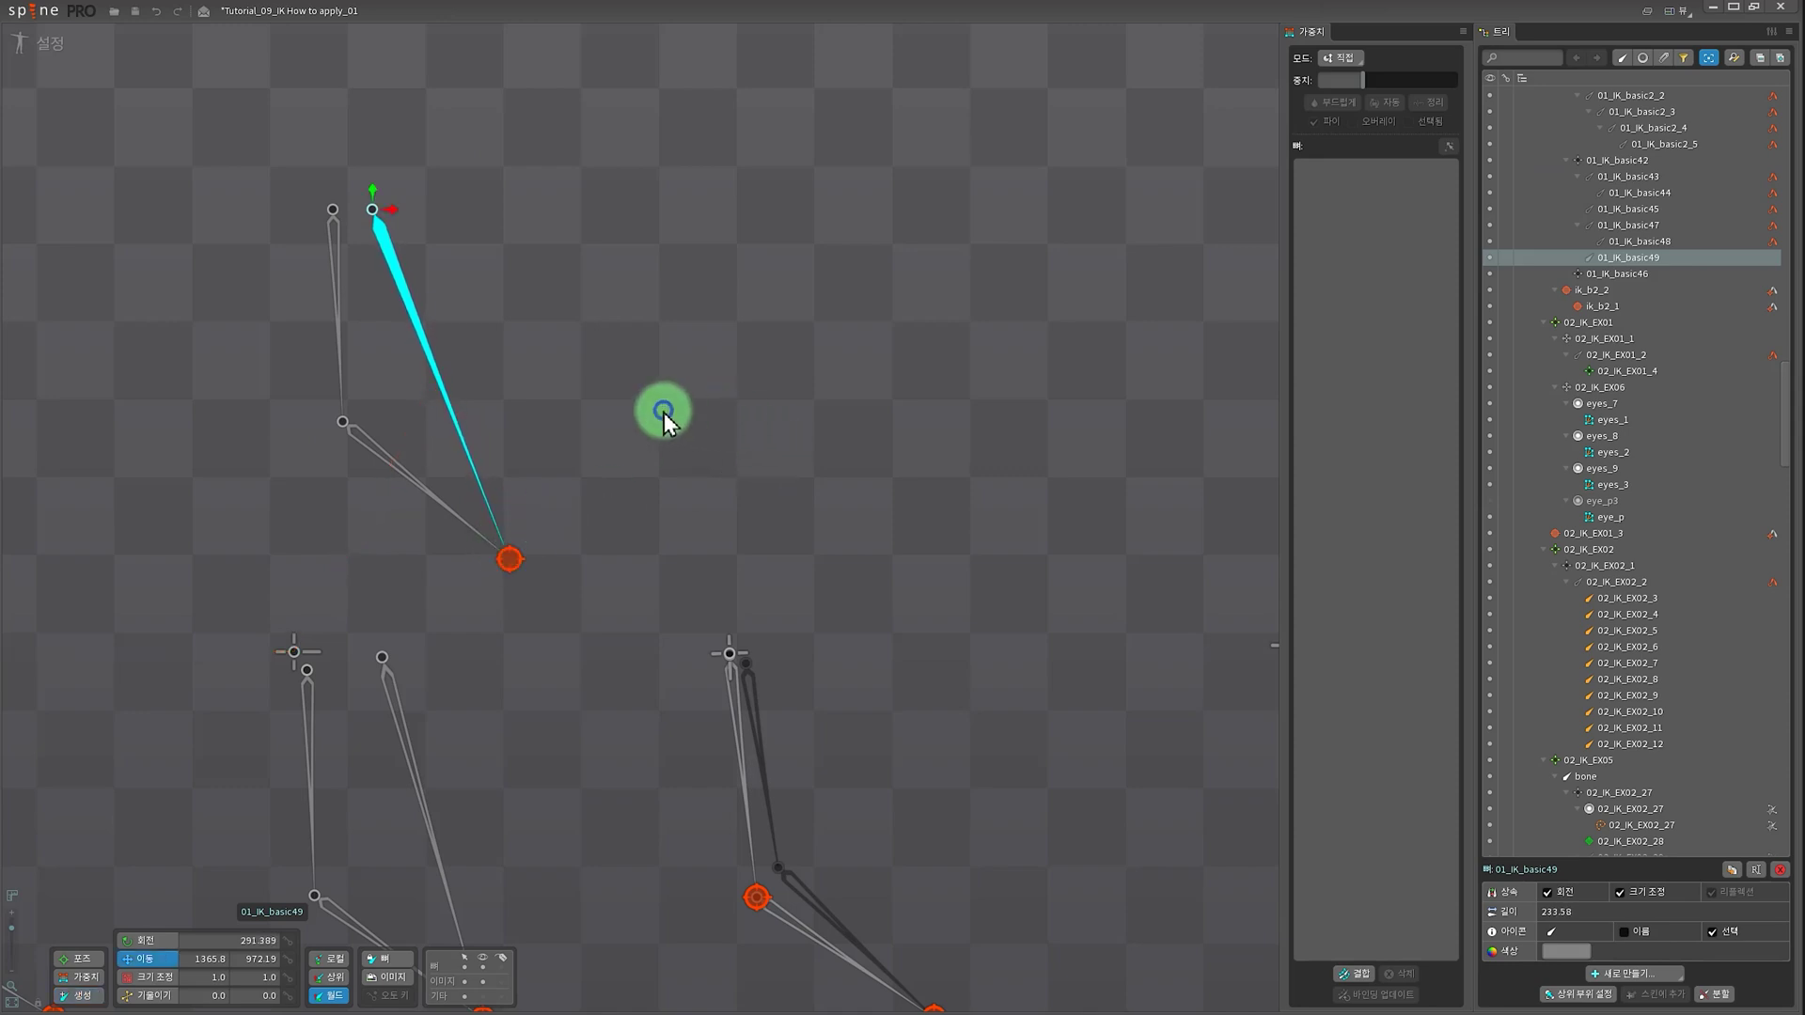
pyautogui.click(1636, 974)
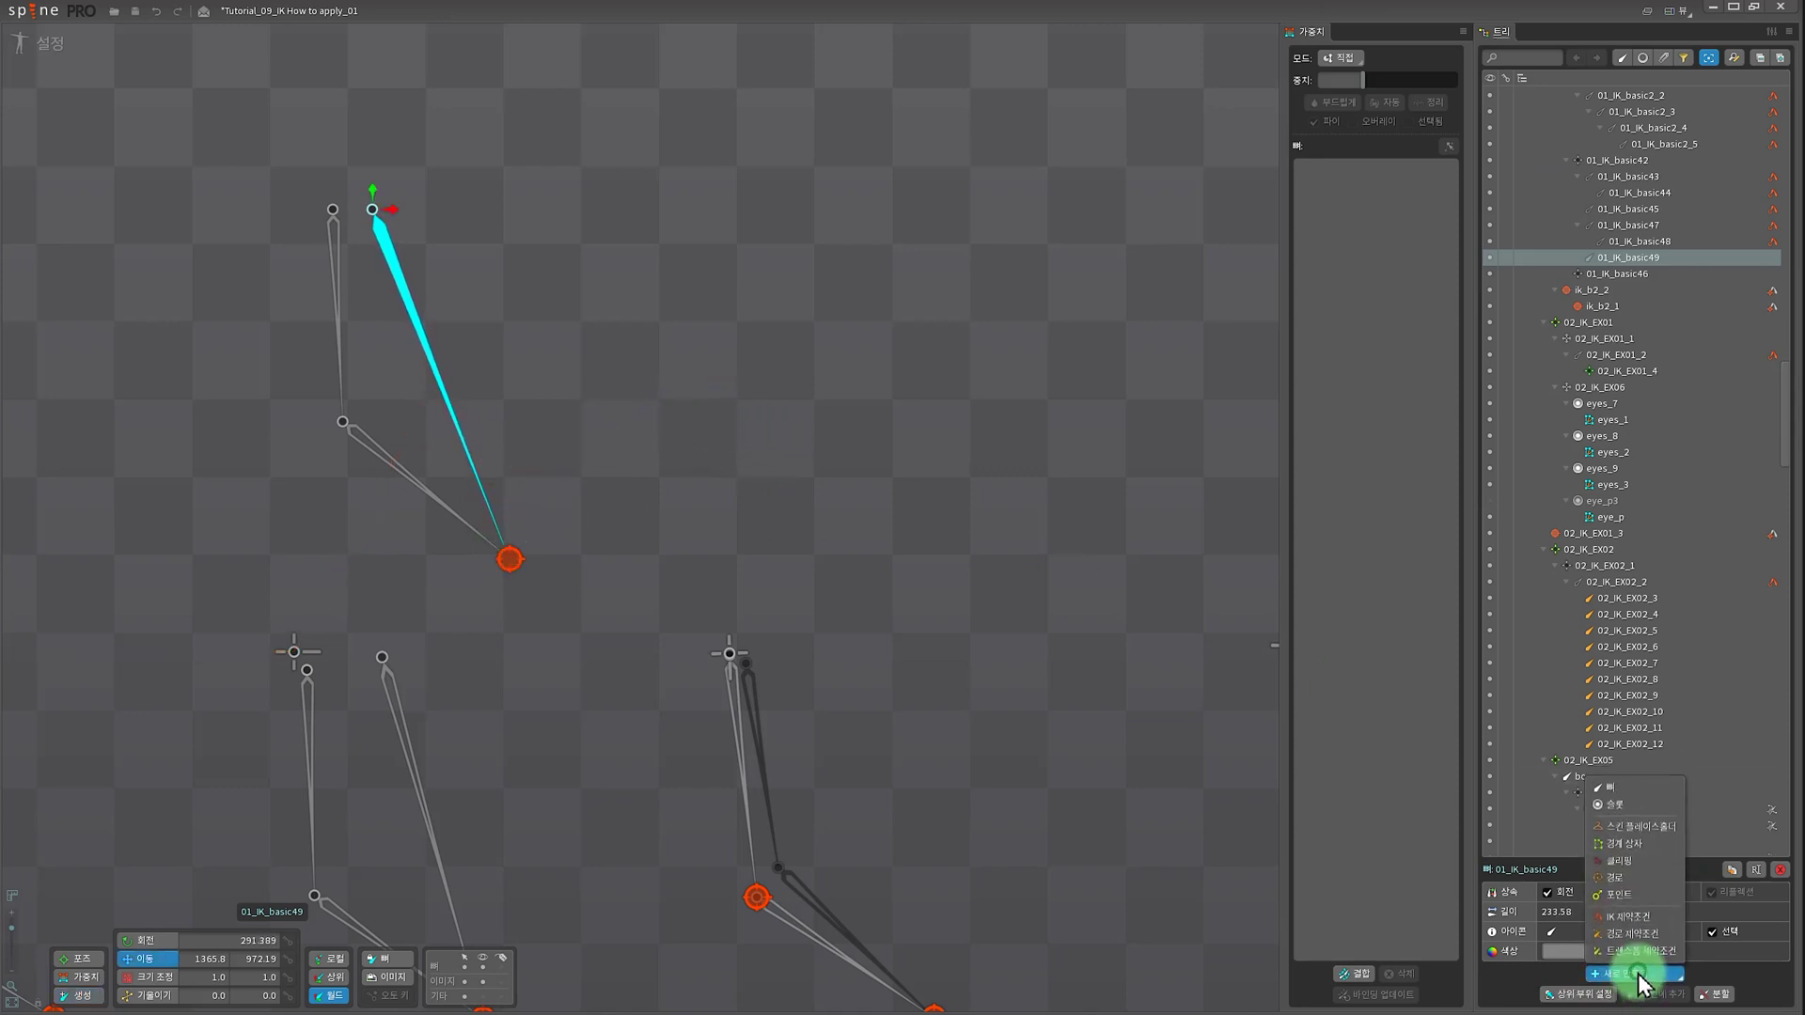
pyautogui.click(1641, 920)
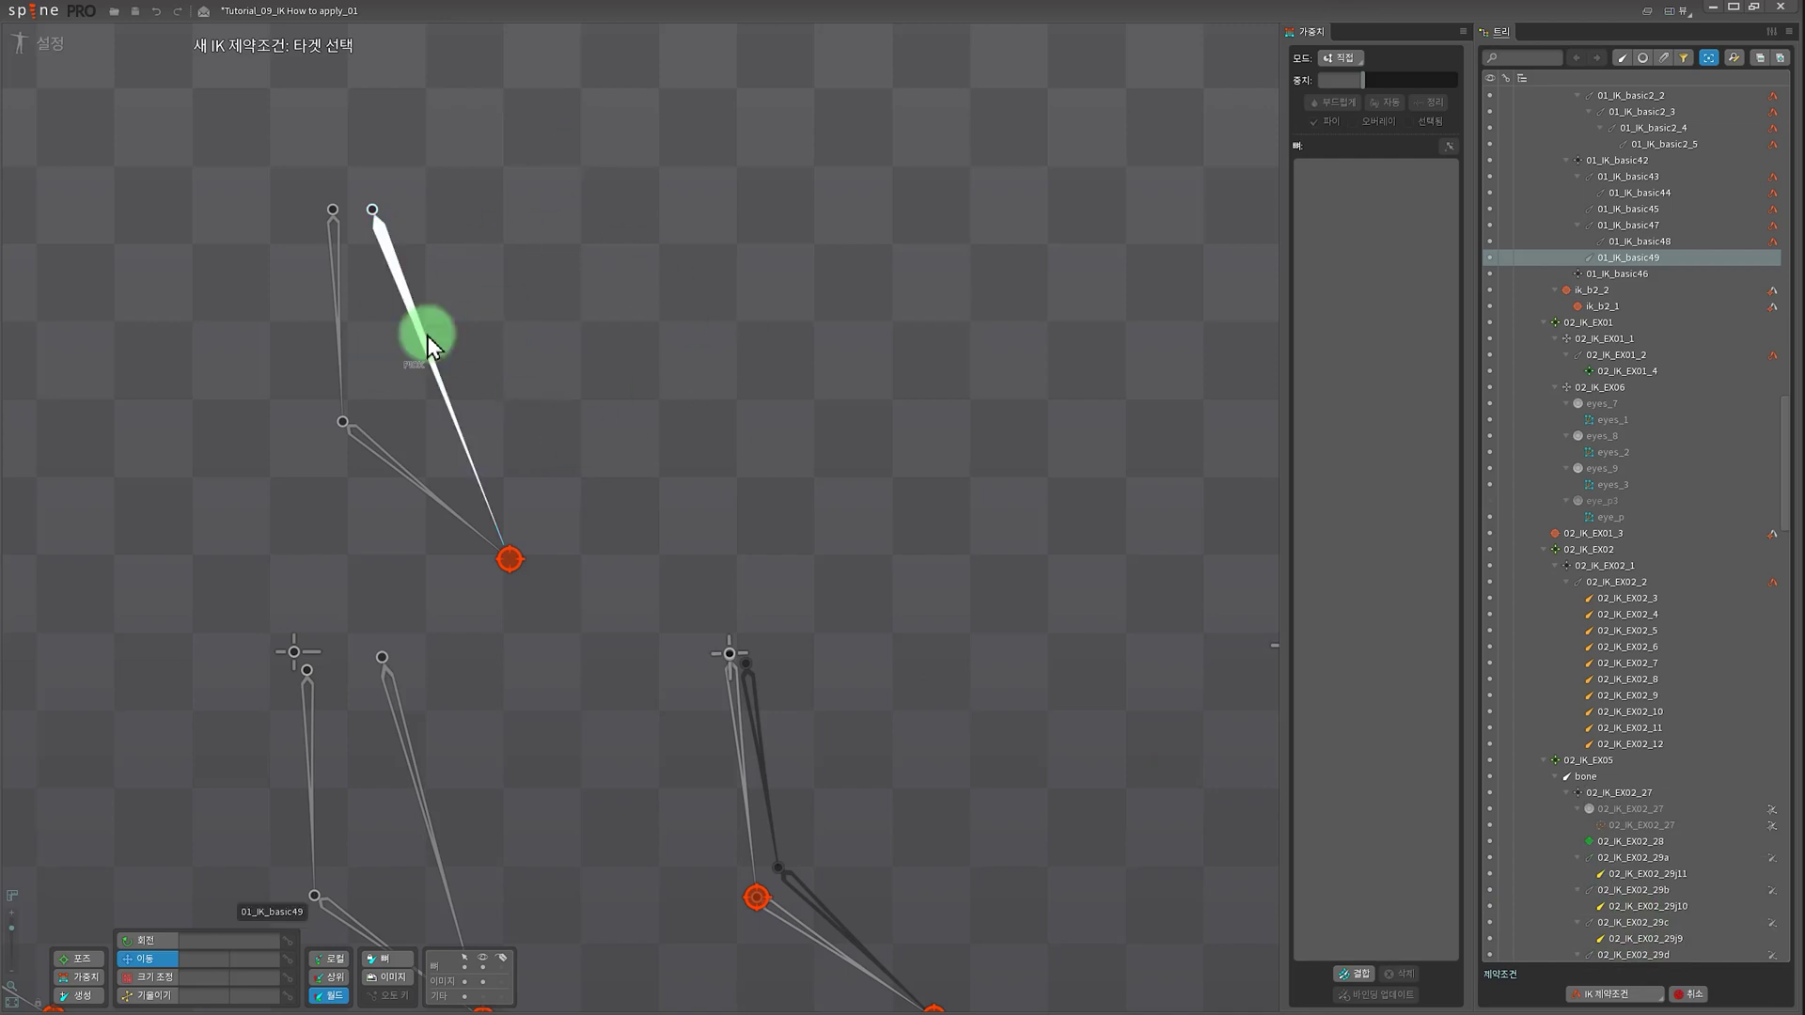
pyautogui.scroll(2, 512, 568)
pyautogui.scroll(1, 569, 588)
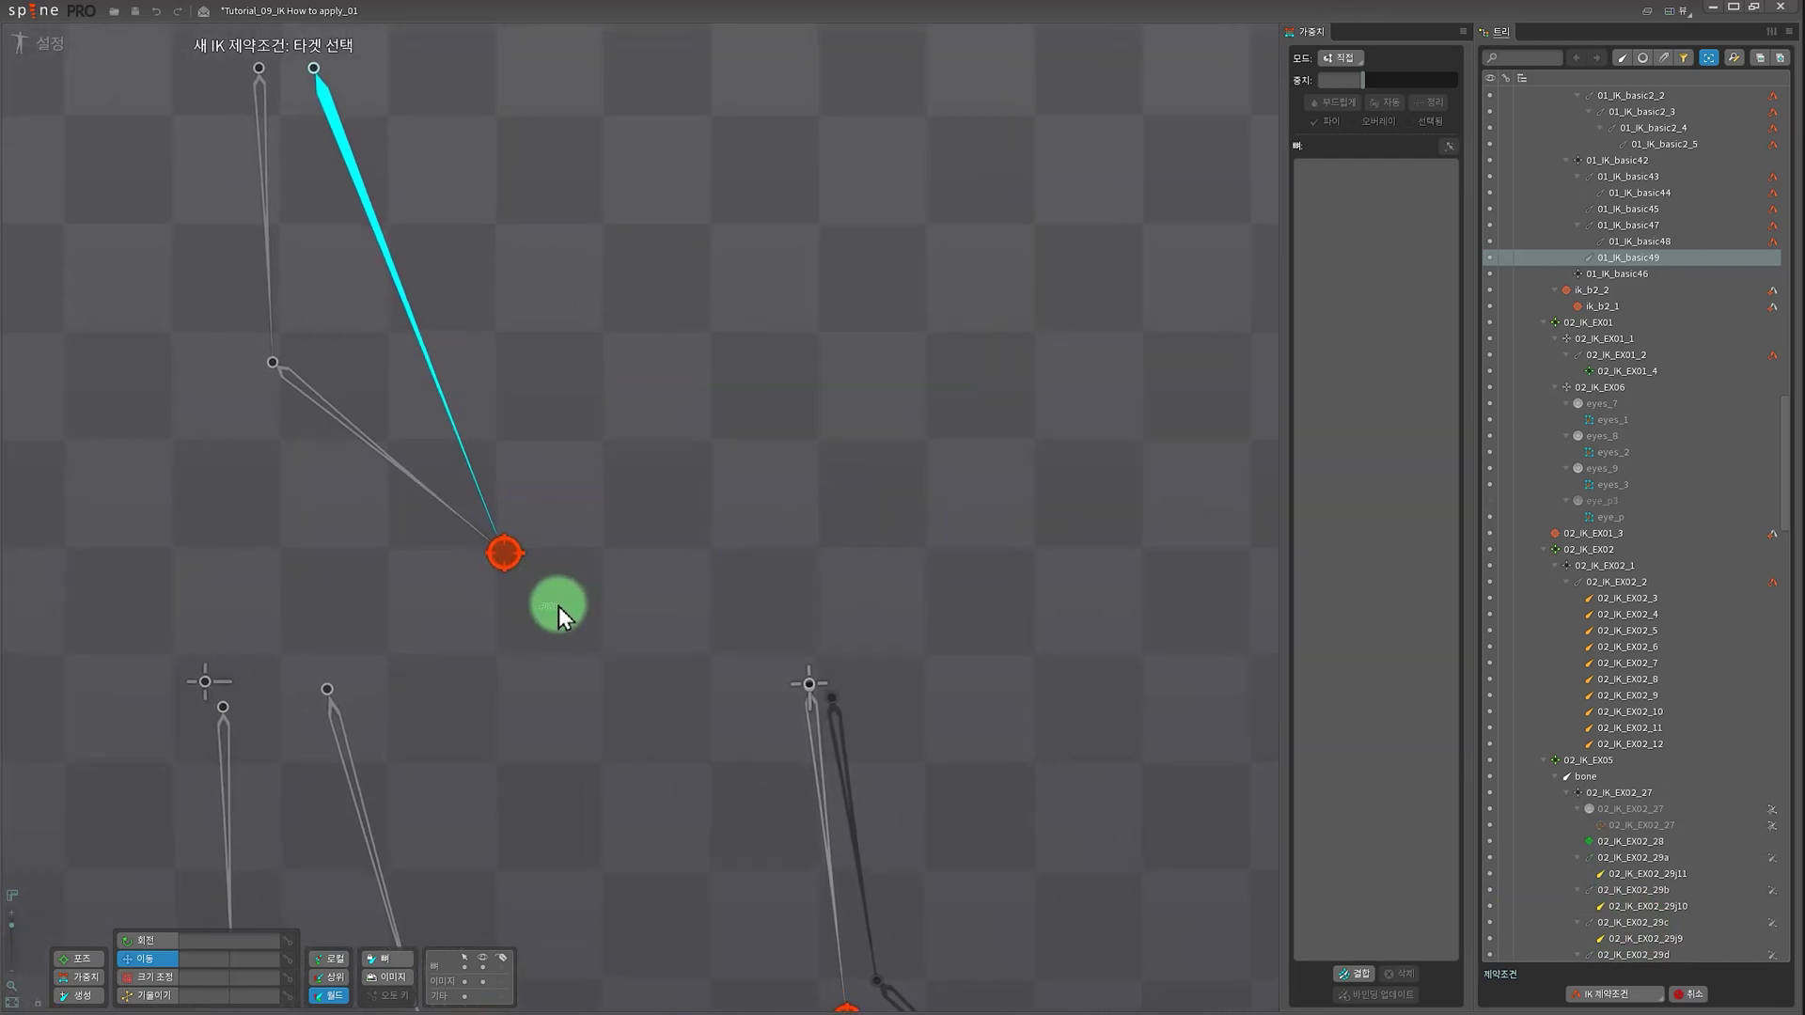
pyautogui.click(511, 559)
pyautogui.click(1035, 549)
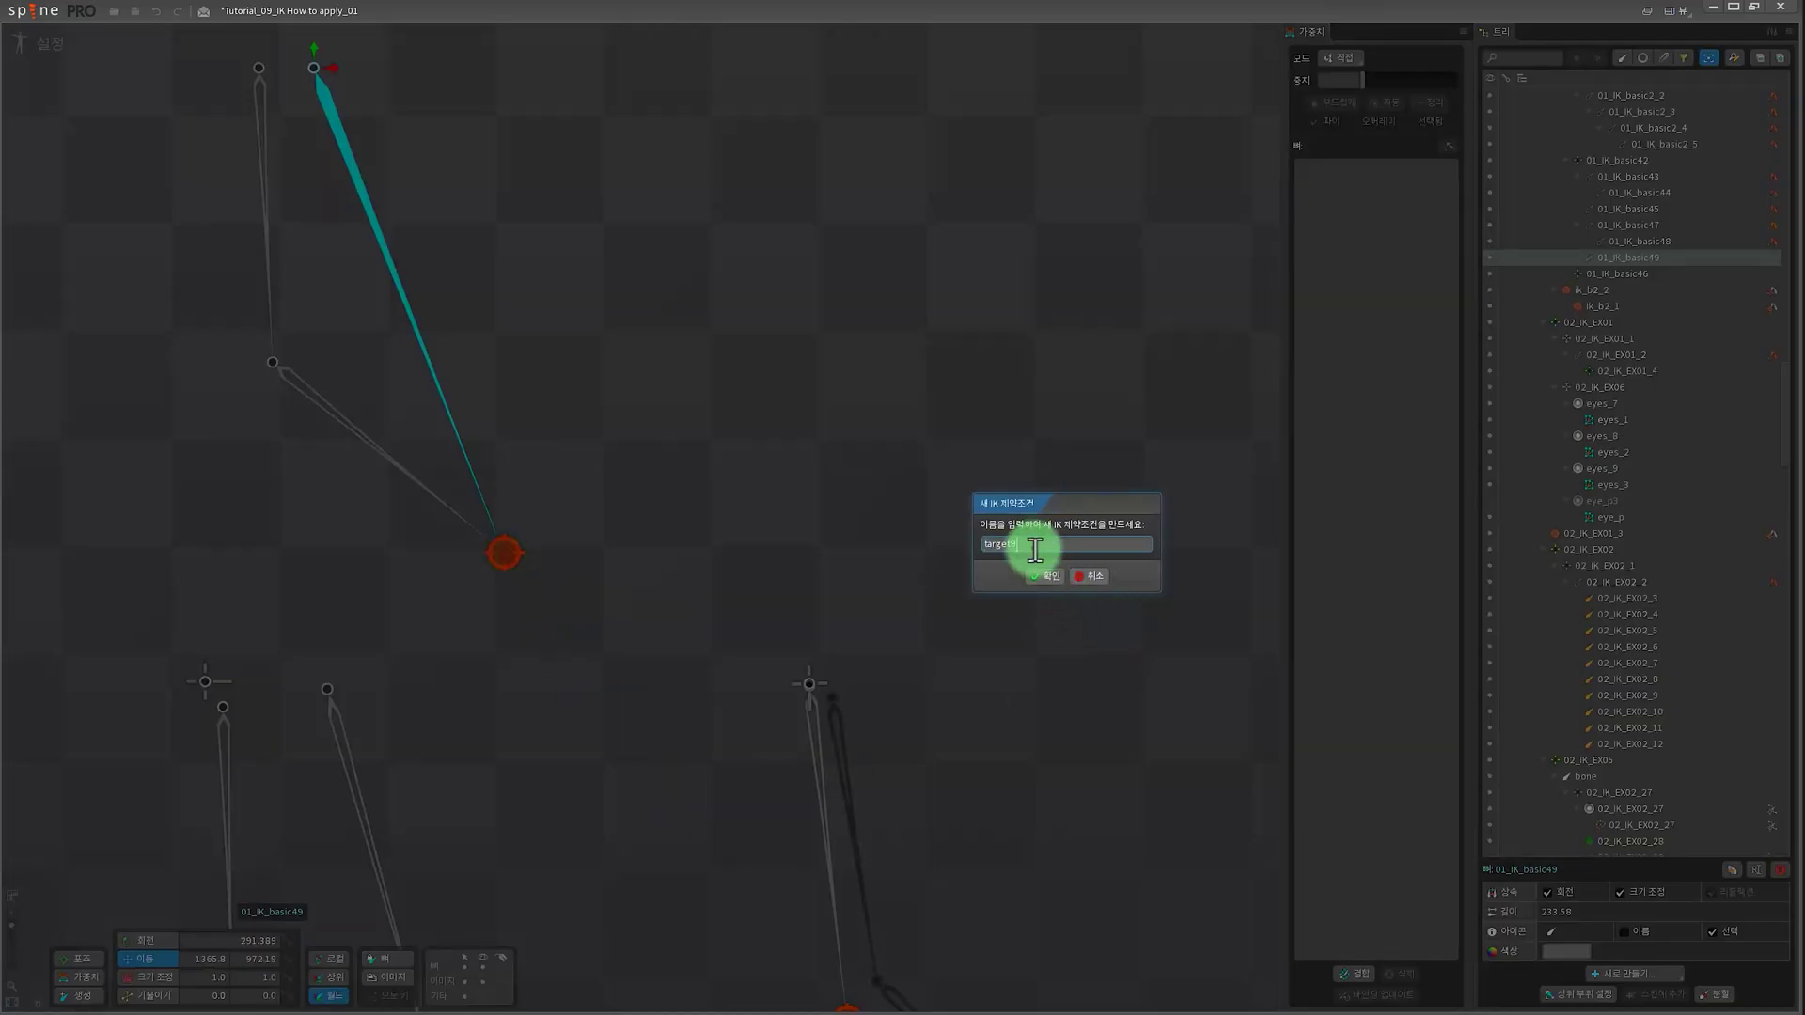
pyautogui.click(1037, 576)
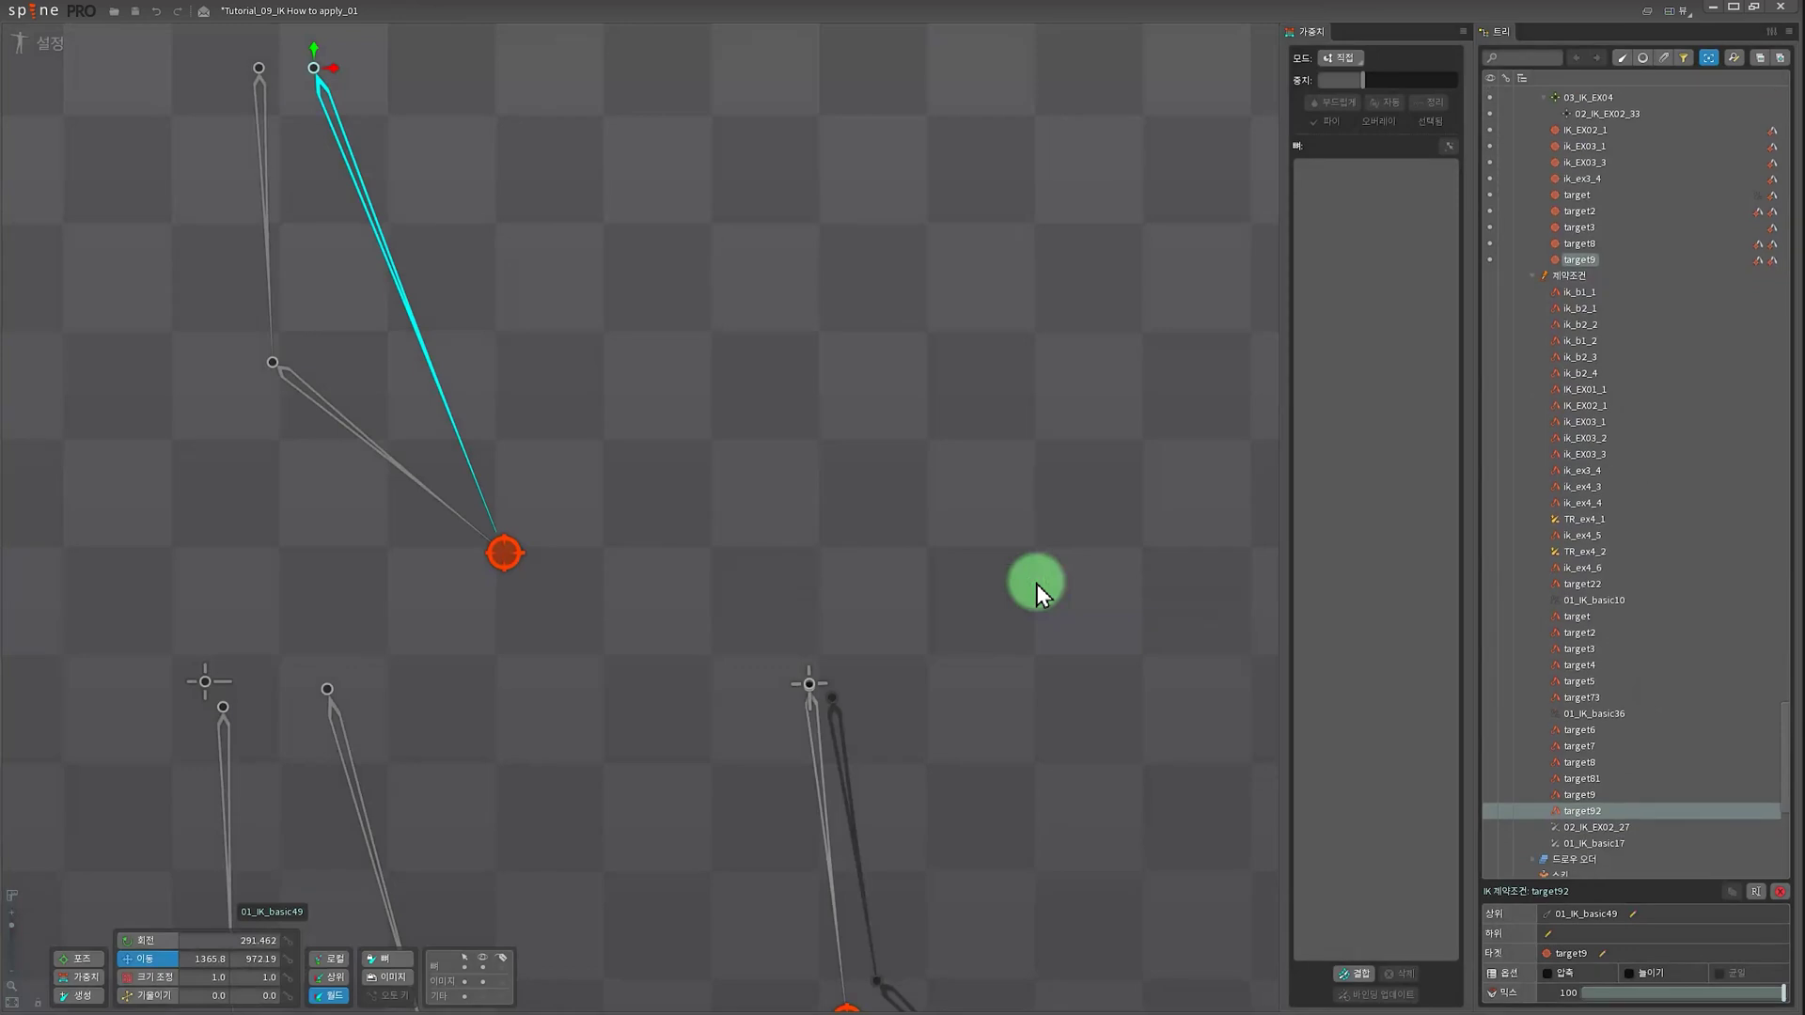
# - Test how the two-bone chain and the single bone follow their shared target9
pyautogui.scroll(-2, 414, 455)
pyautogui.click(412, 442)
pyautogui.moveTo(414, 455)
pyautogui.mouseDown()
pyautogui.moveTo(414, 438)
pyautogui.moveTo(358, 490)
pyautogui.moveTo(447, 490)
pyautogui.moveTo(413, 488)
pyautogui.moveTo(461, 453)
pyautogui.moveTo(386, 453)
pyautogui.moveTo(357, 359)
pyautogui.moveTo(434, 442)
pyautogui.moveTo(408, 448)
pyautogui.mouseUp()
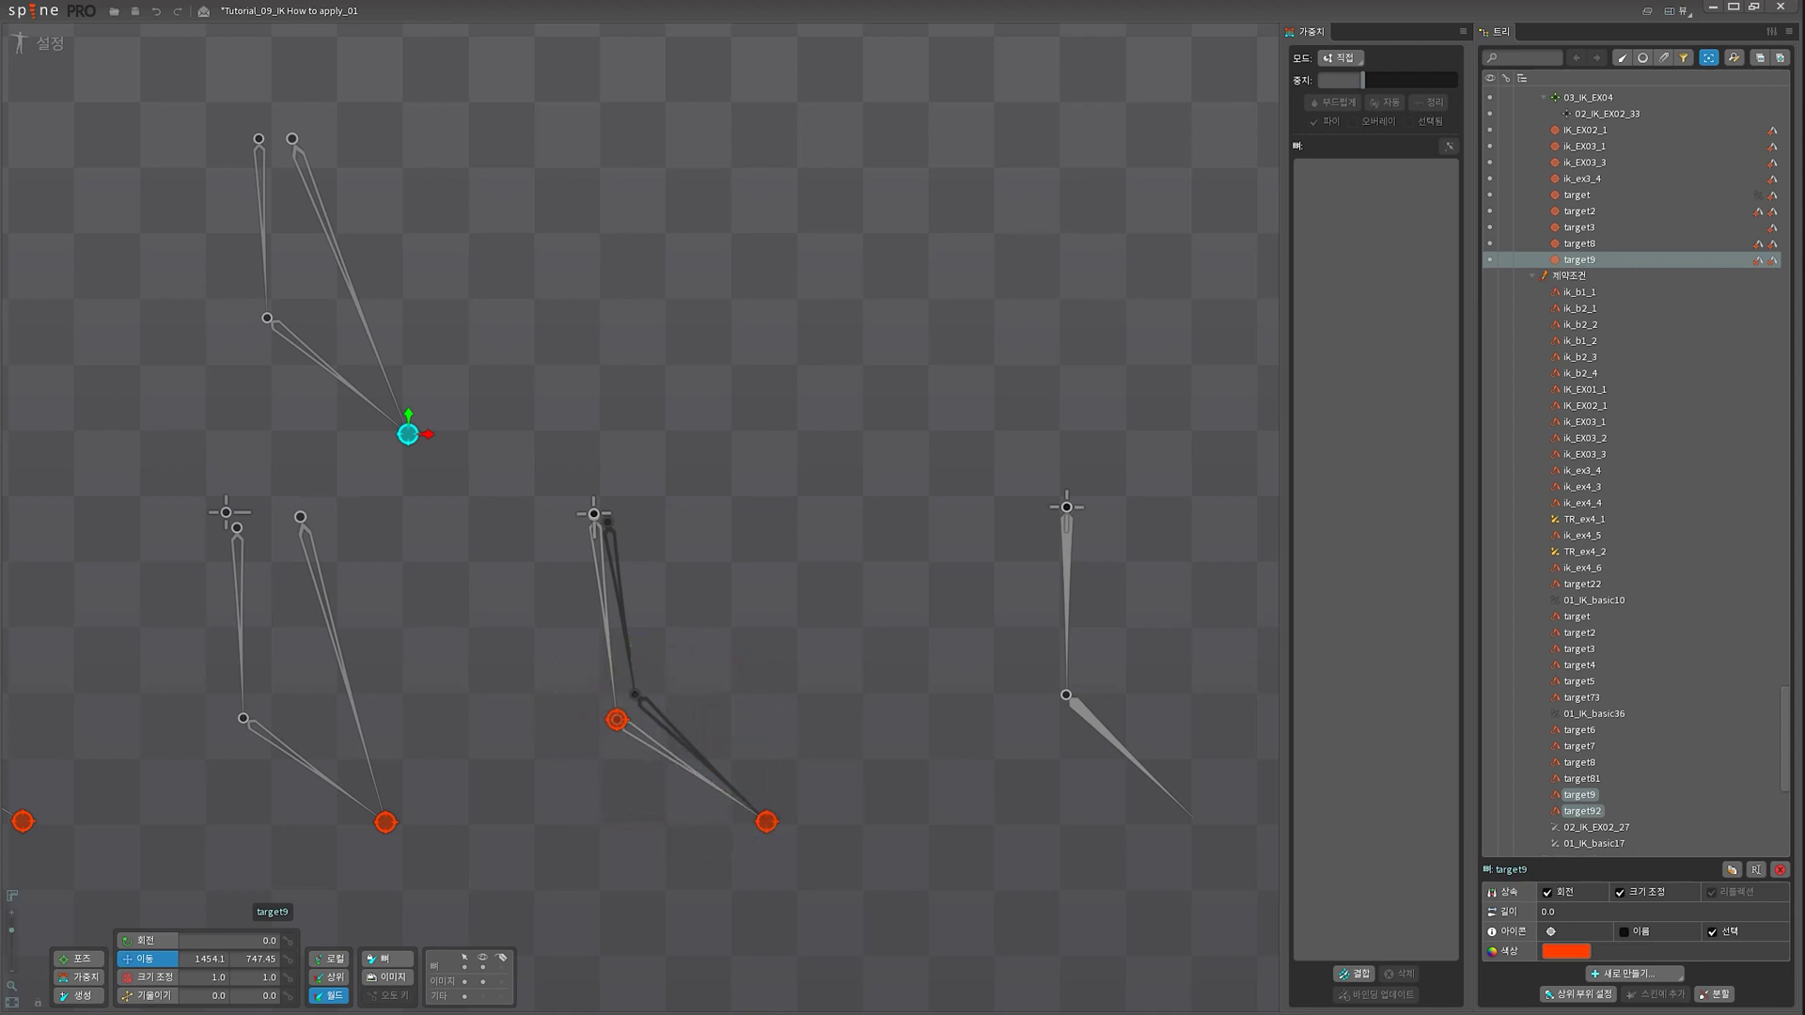
# - Switch to the browser to show the Spine 2D Tutorial 06 knee and elbow setting video, and return to Spine
pyautogui.hotkey('alt', 'Tab')
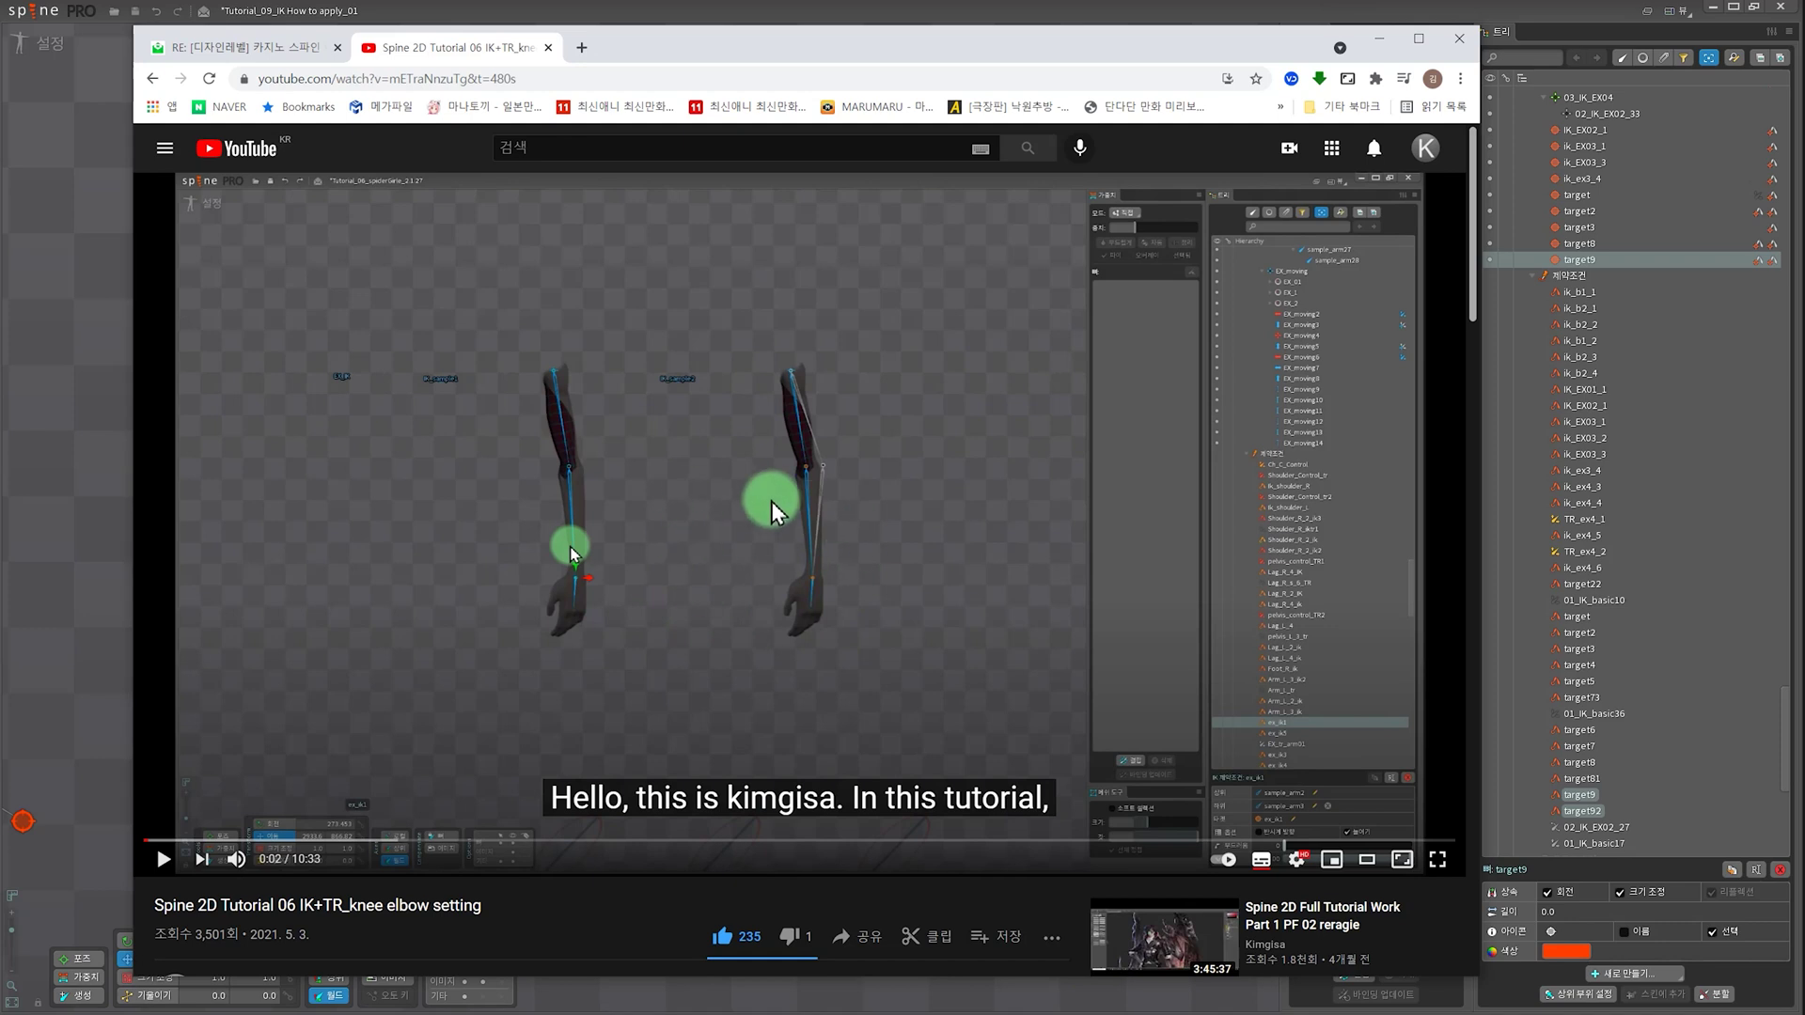
pyautogui.click(1379, 39)
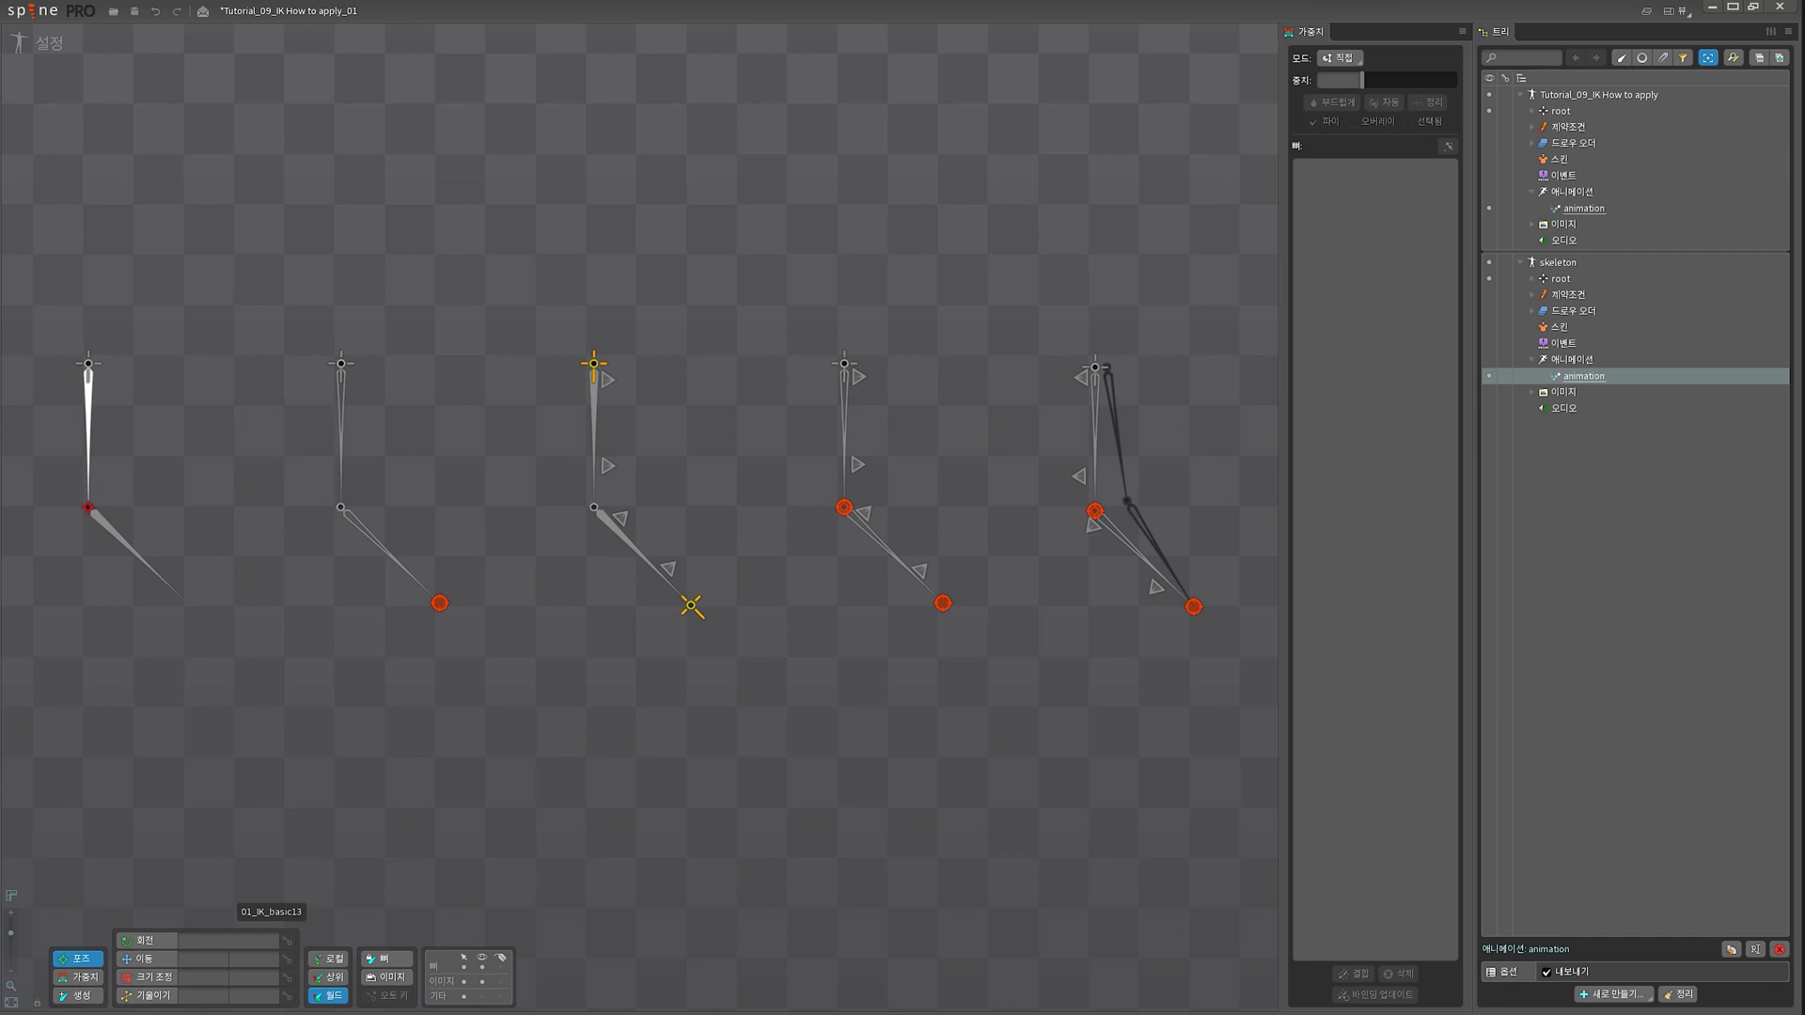
# - Review the performance links in the Notepad notes and the CPU usage section of the Metrics view page in the browser
pyautogui.hotkey('alt', 'Tab')
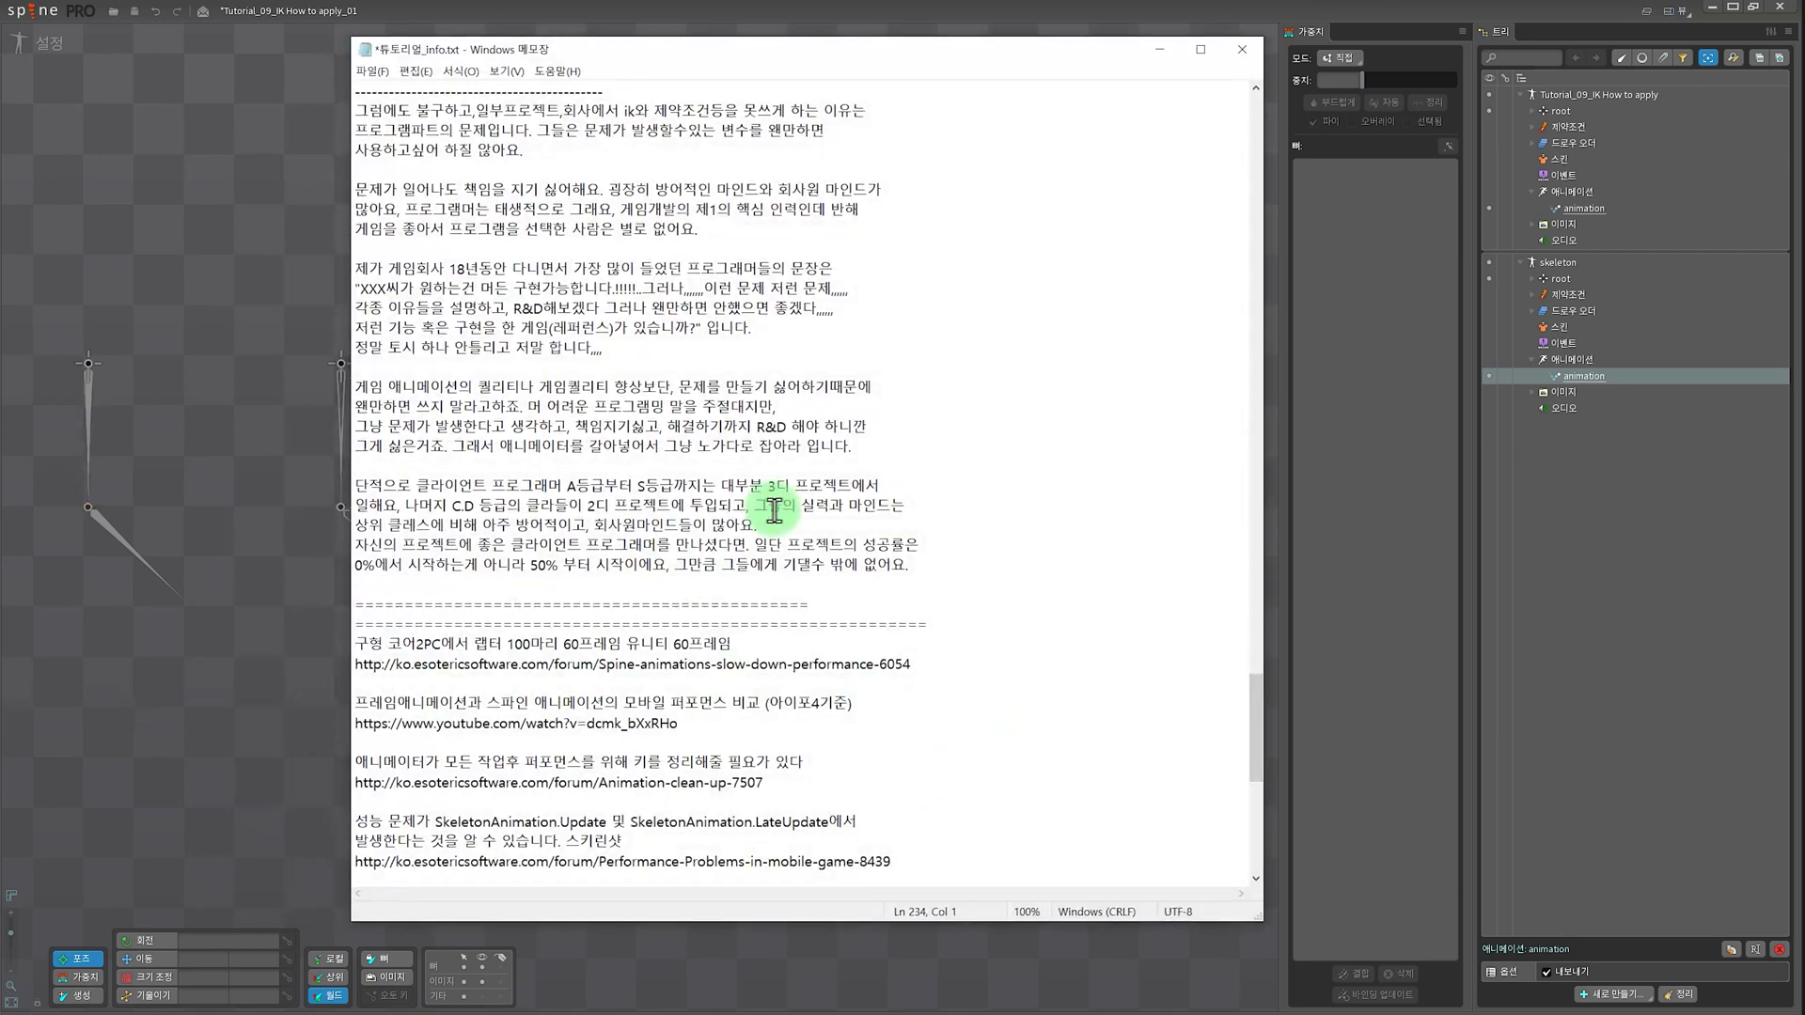
pyautogui.scroll(-6, 805, 511)
pyautogui.scroll(-2, 781, 503)
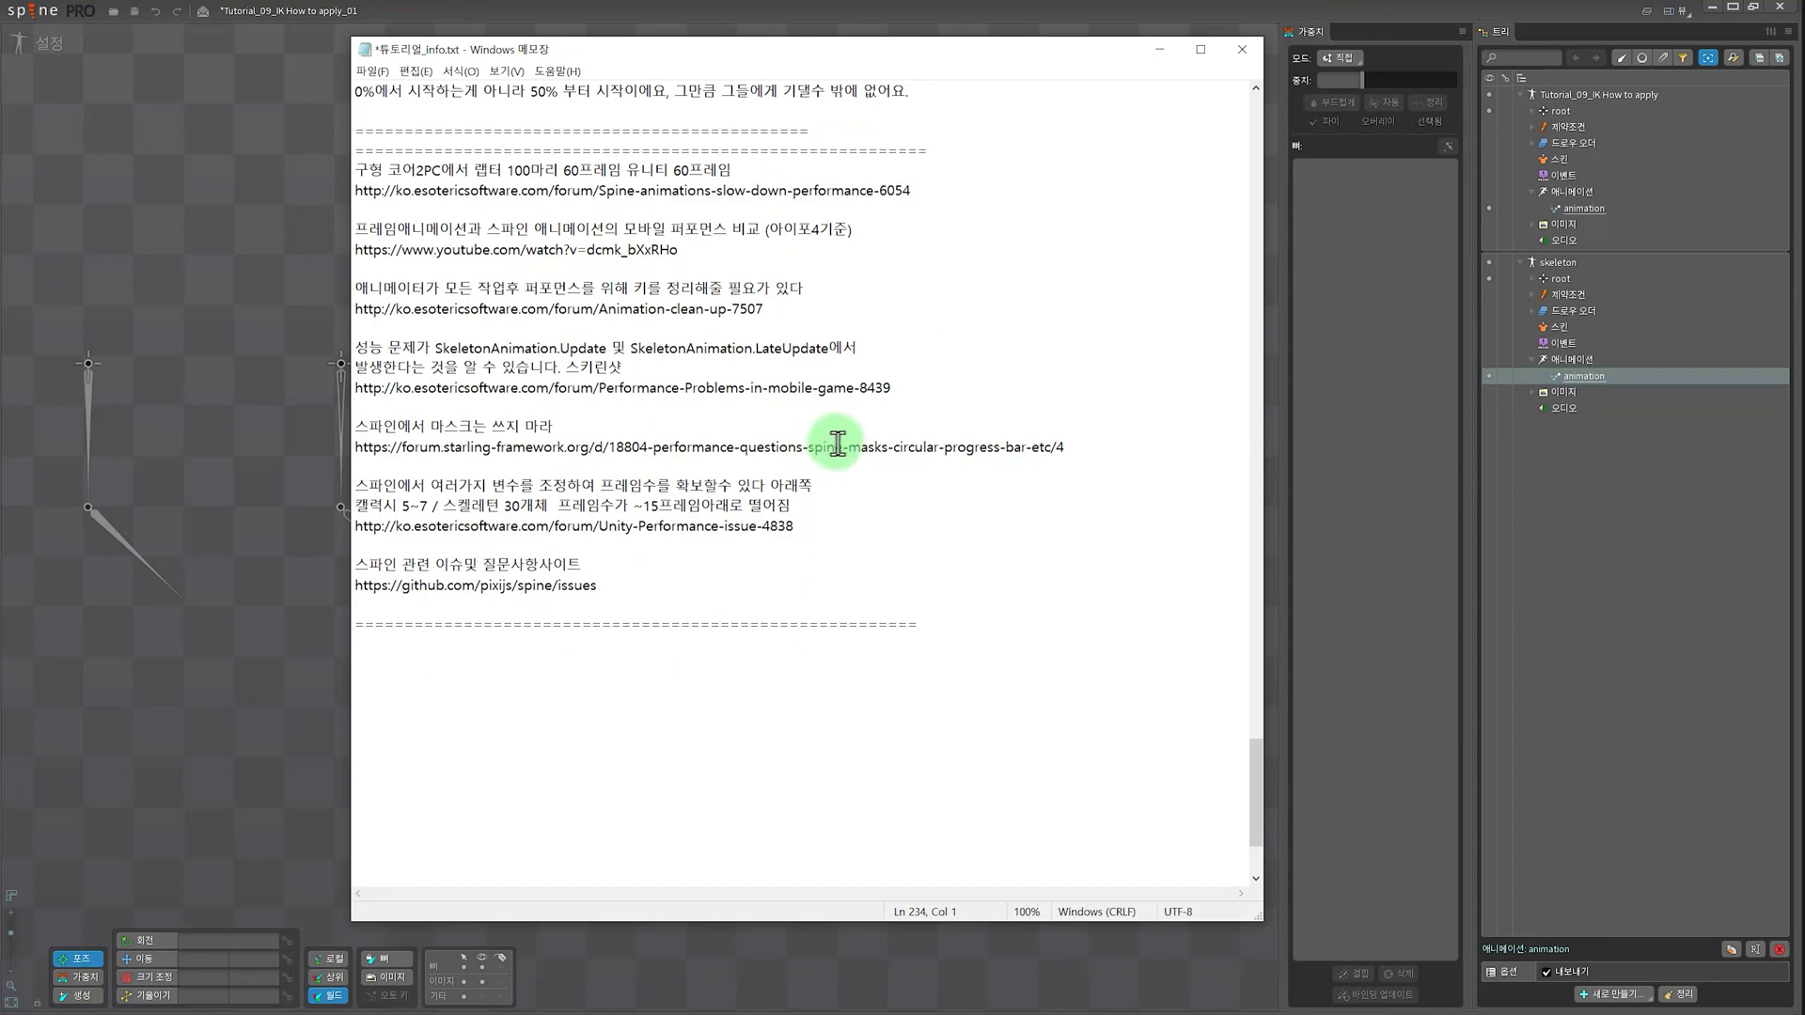
pyautogui.scroll(-1, 837, 445)
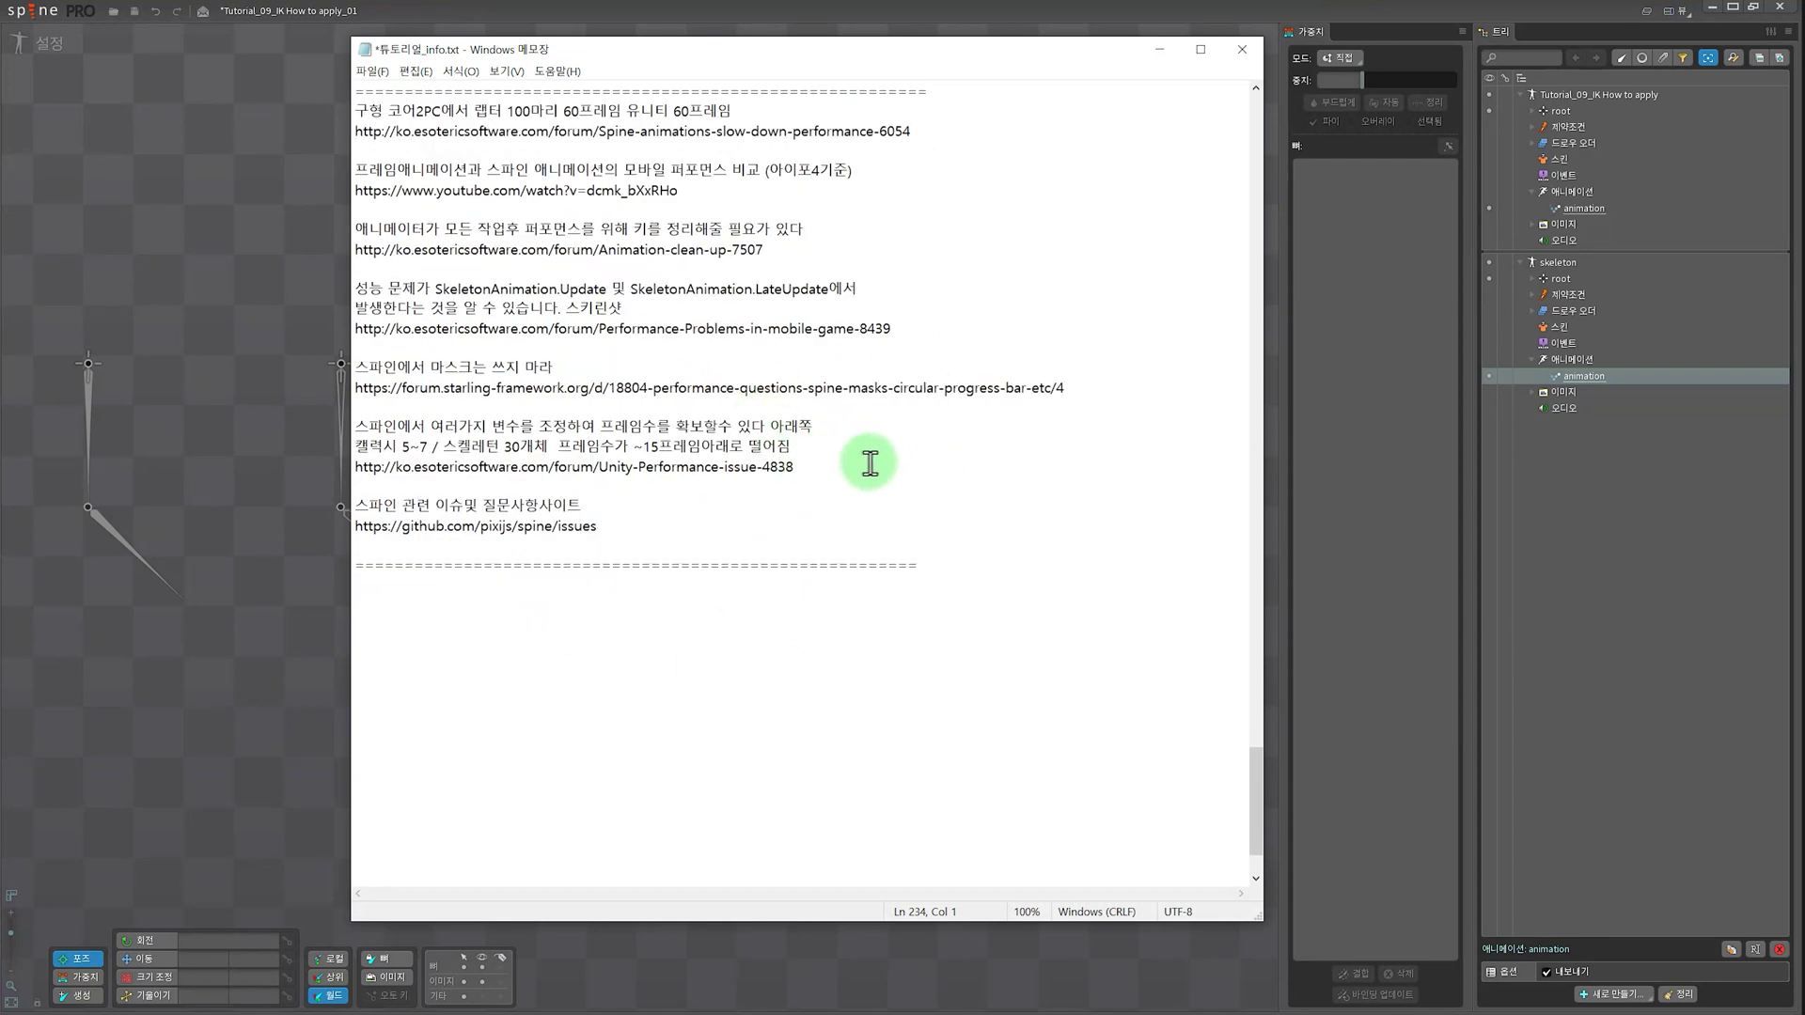
pyautogui.click(1162, 59)
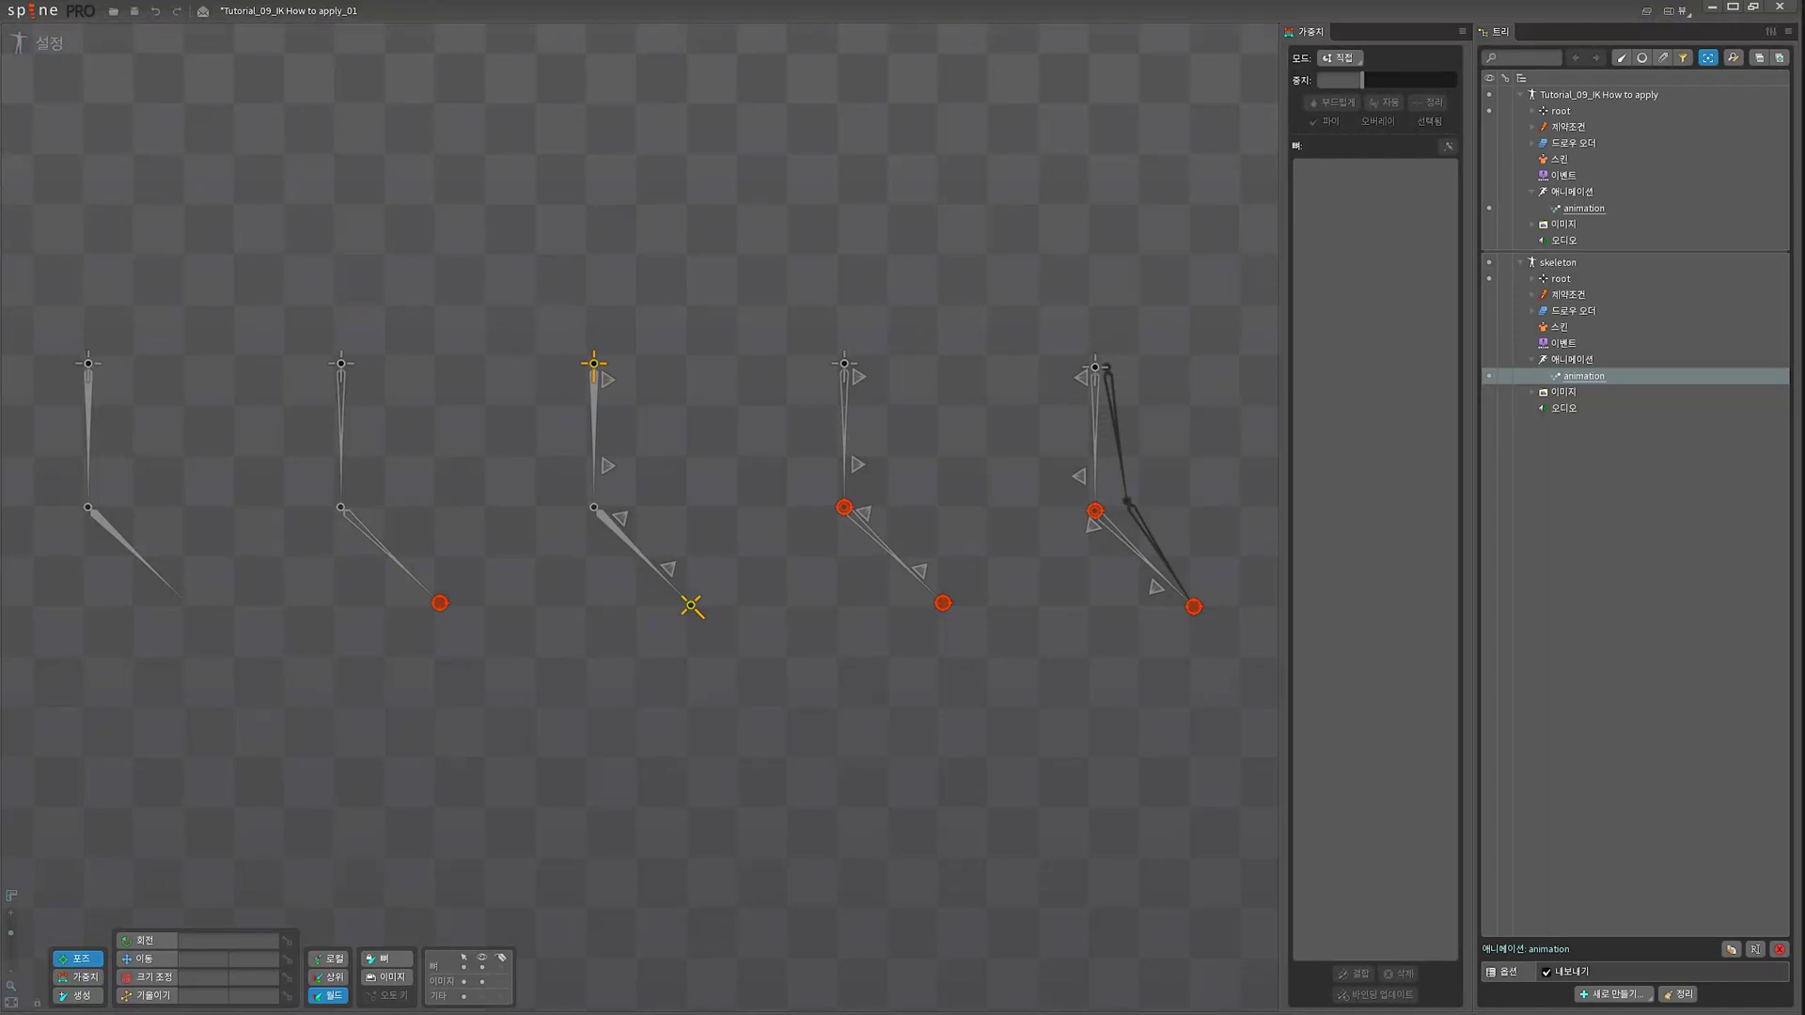
pyautogui.hotkey('alt', 'Tab')
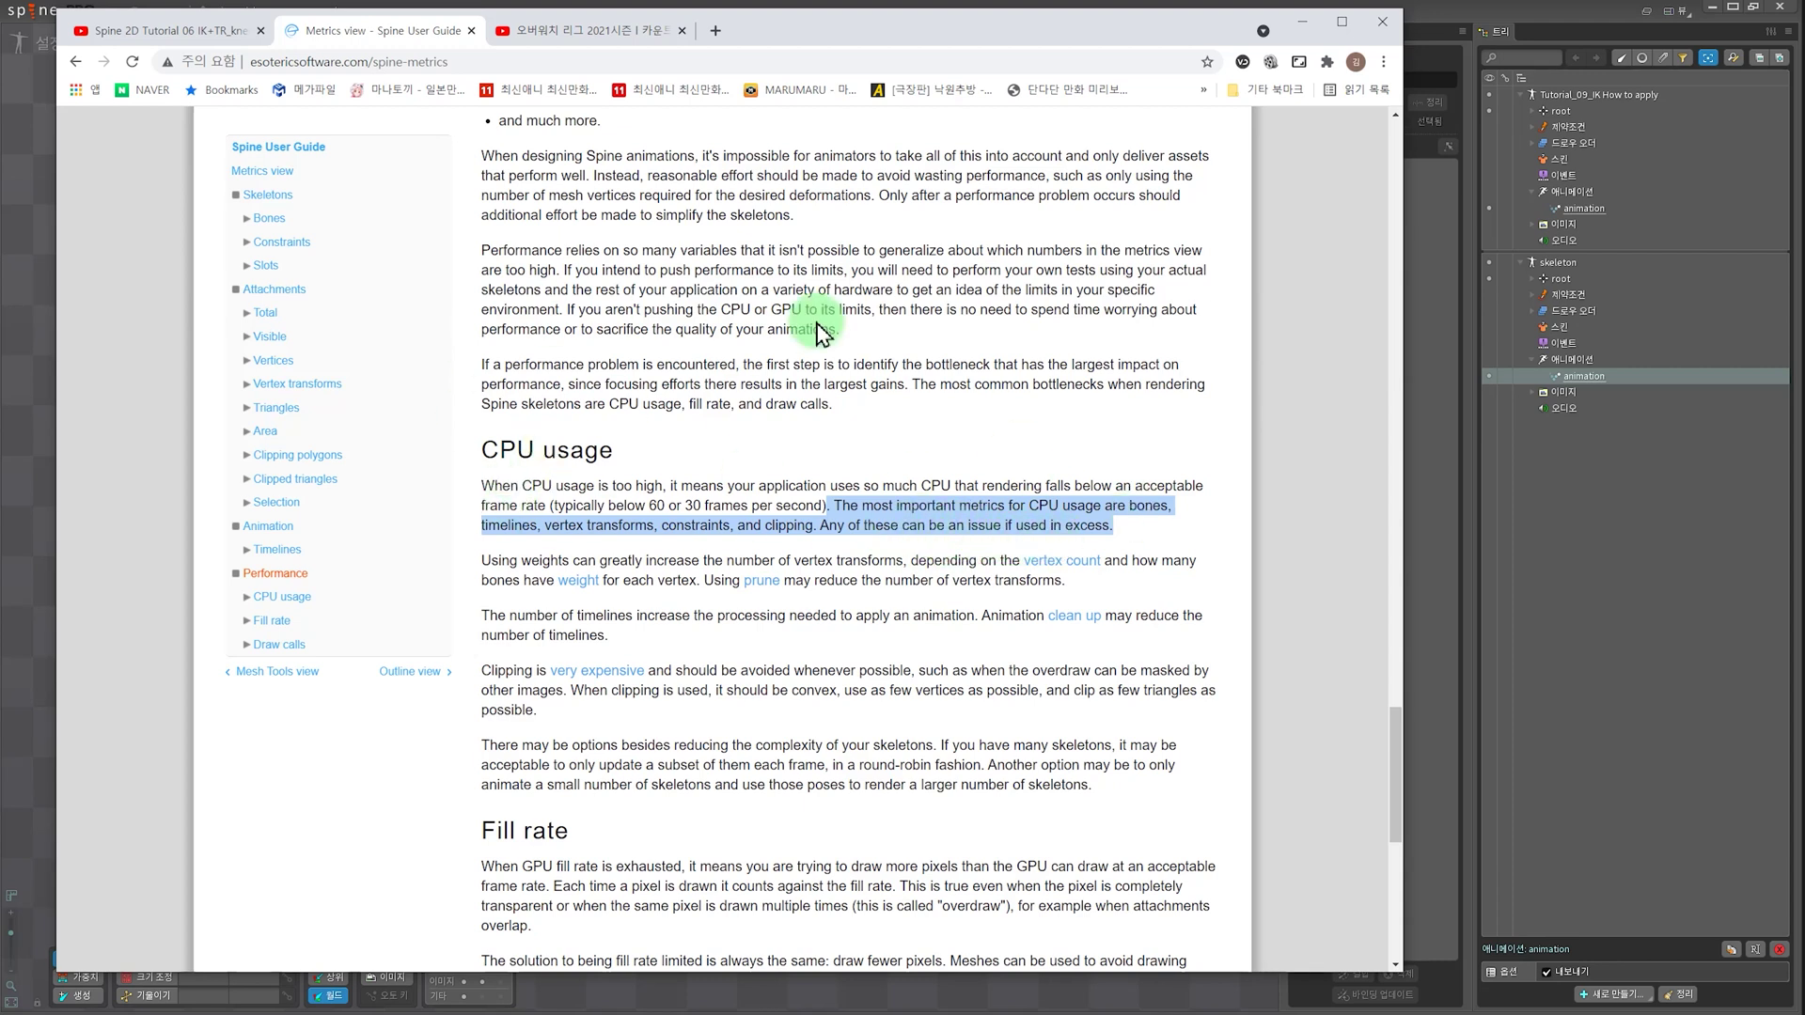
pyautogui.click(1303, 22)
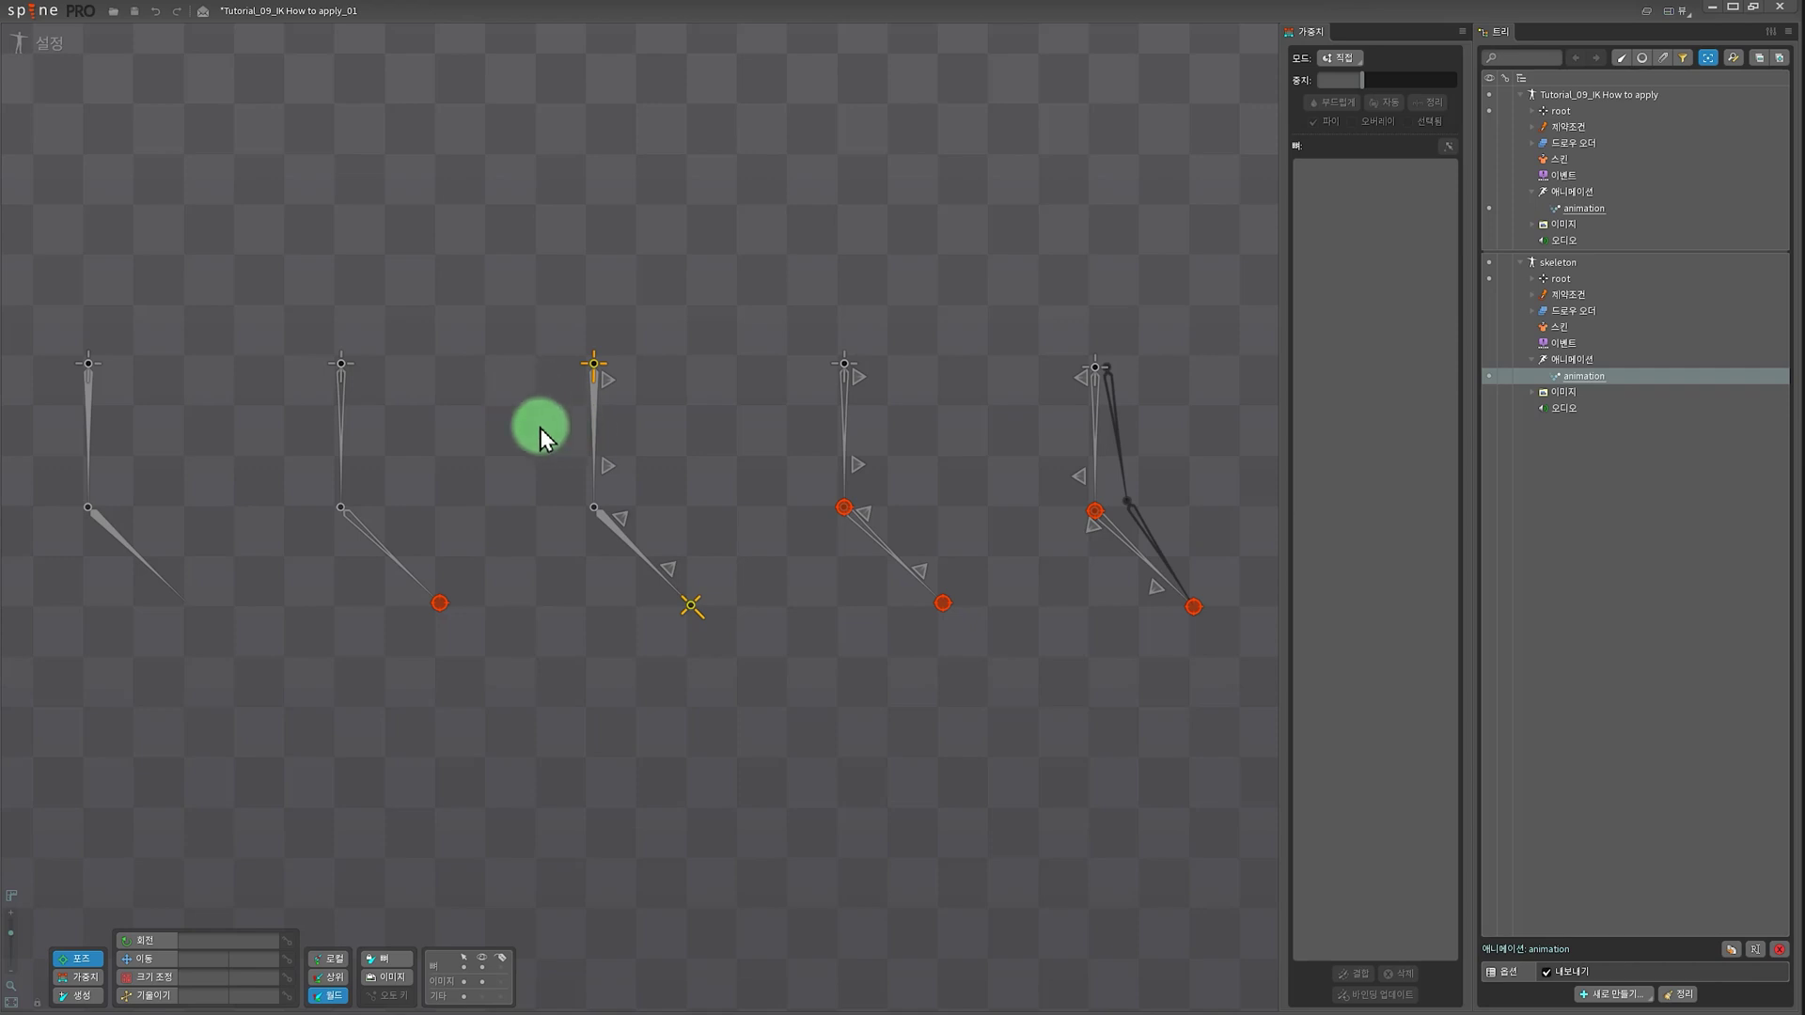
# - Switch to Animate mode and look through the dopesheet keys of both skeletons' animations
pyautogui.click(47, 44)
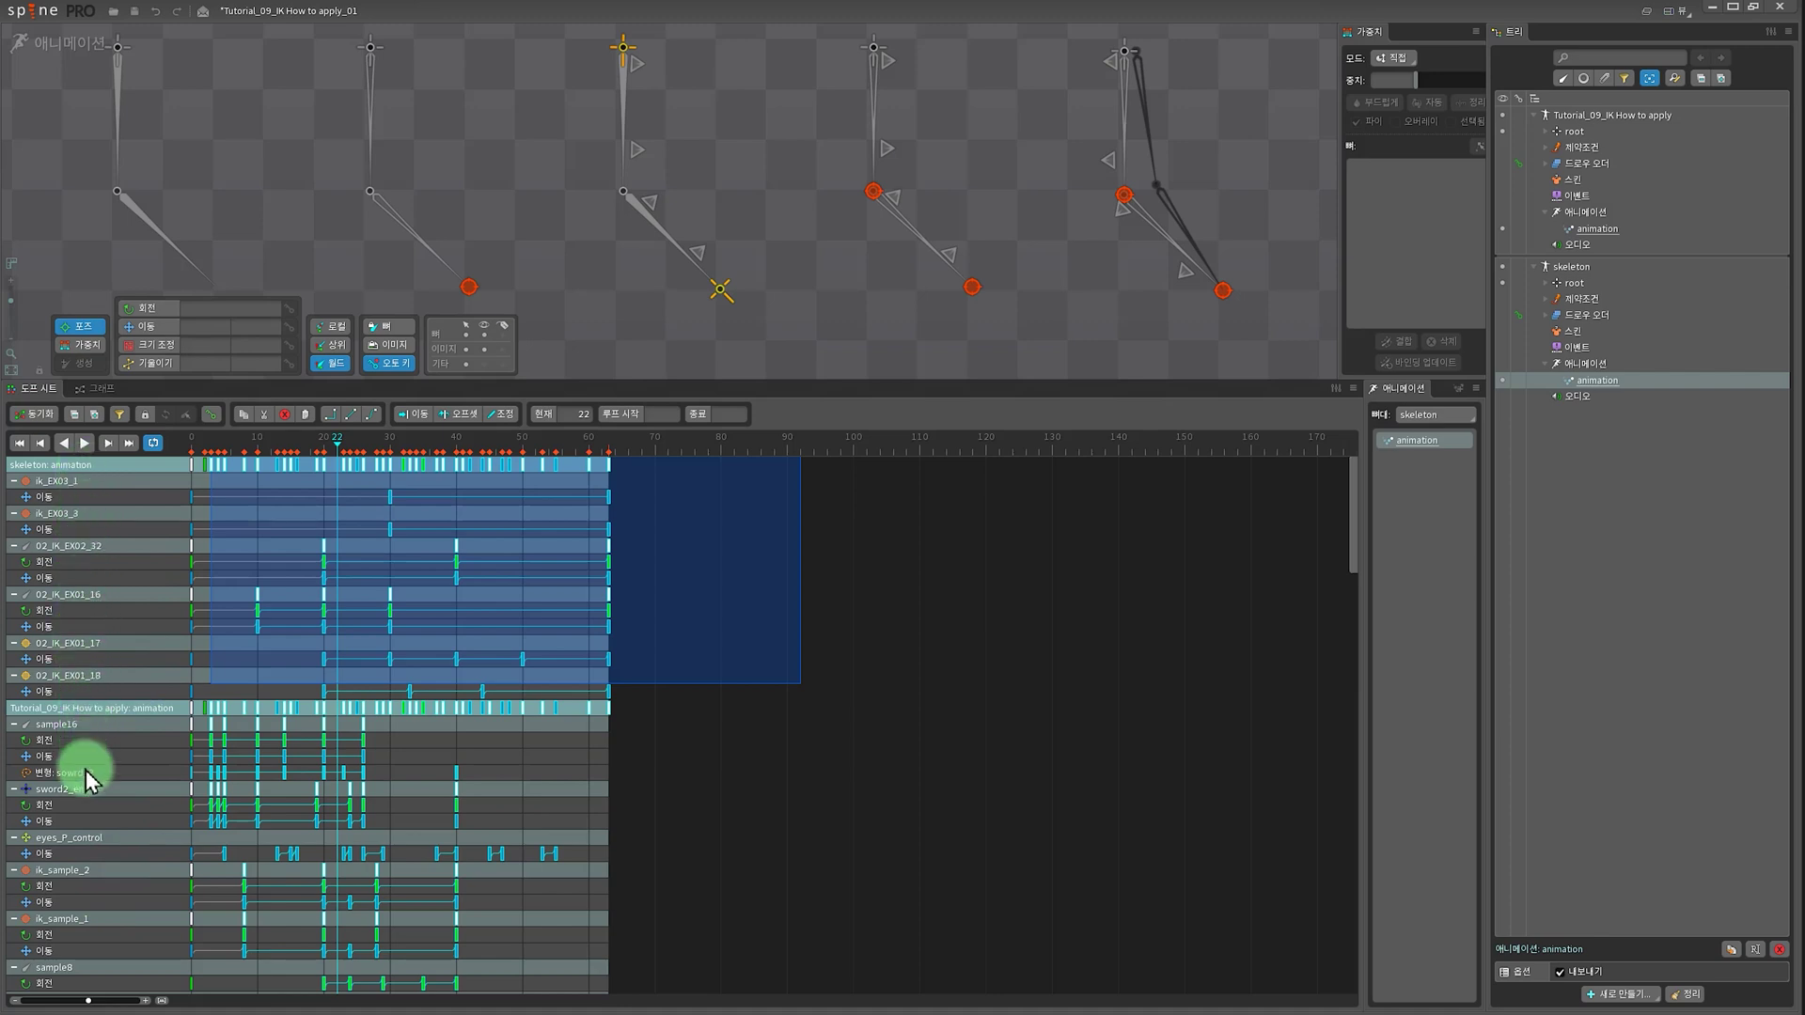
pyautogui.scroll(-3, 106, 840)
pyautogui.scroll(3, 106, 839)
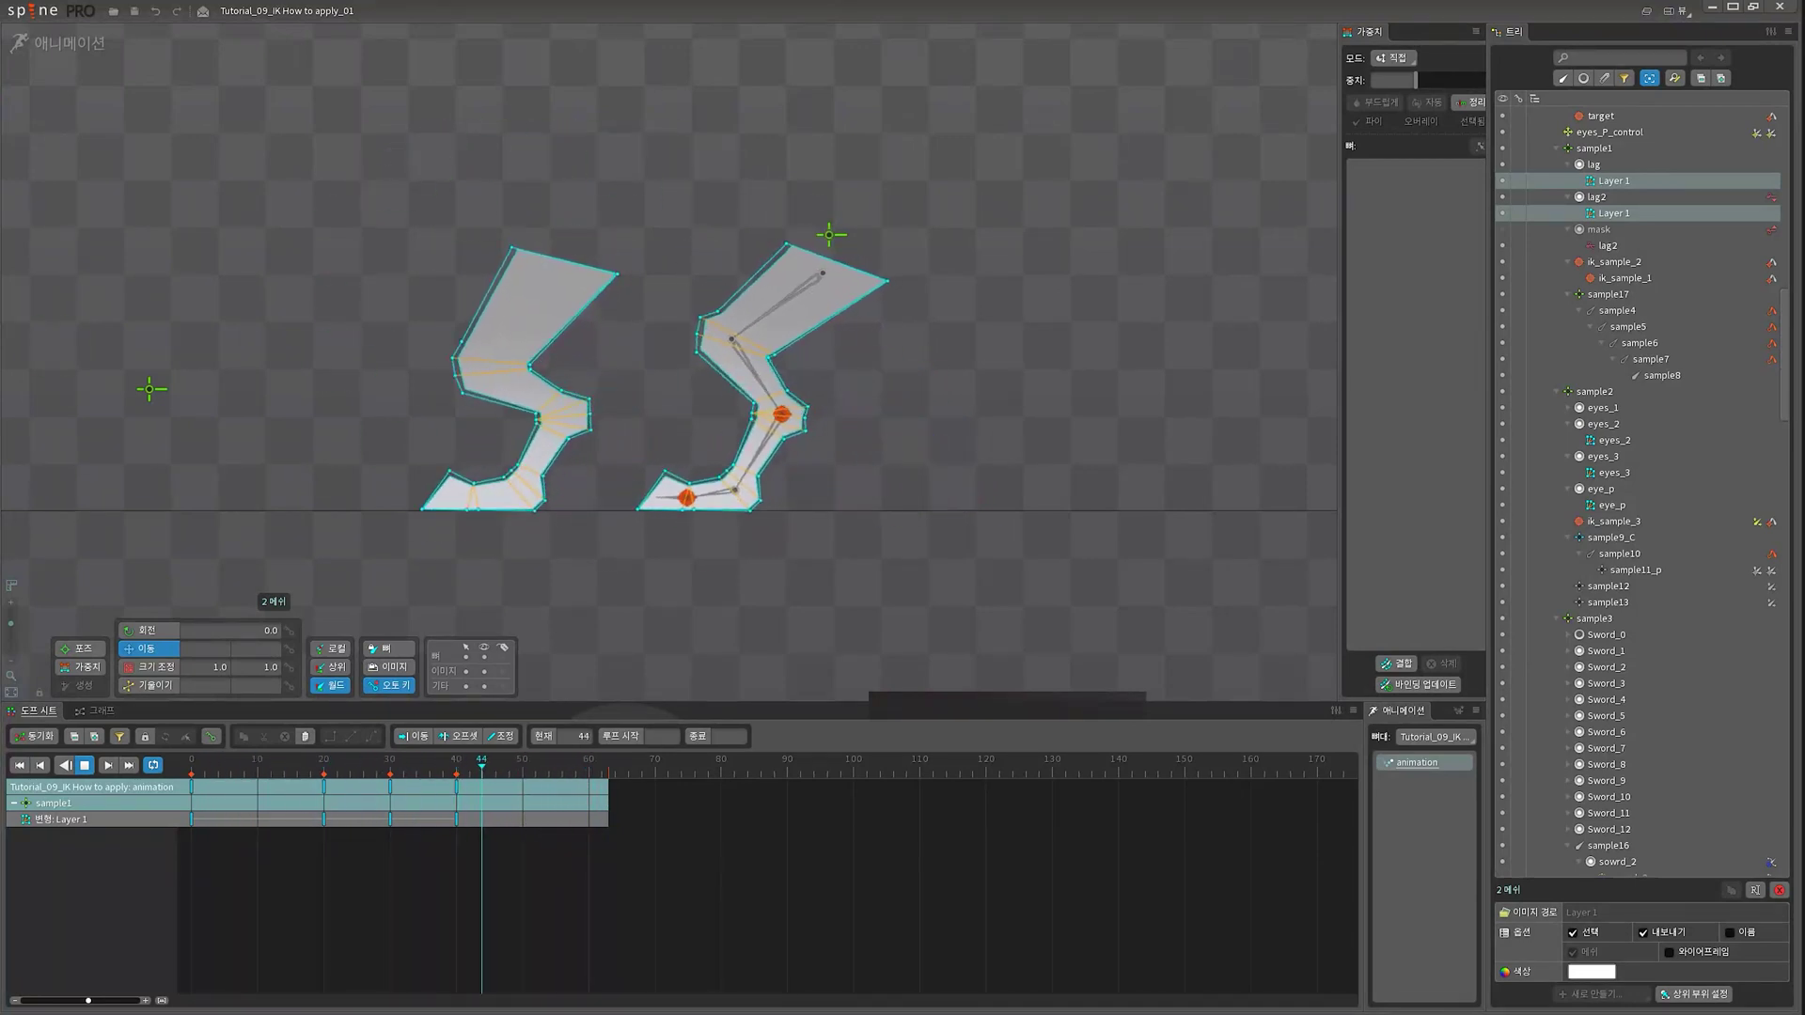
pyautogui.hotkey('alt', 'Tab')
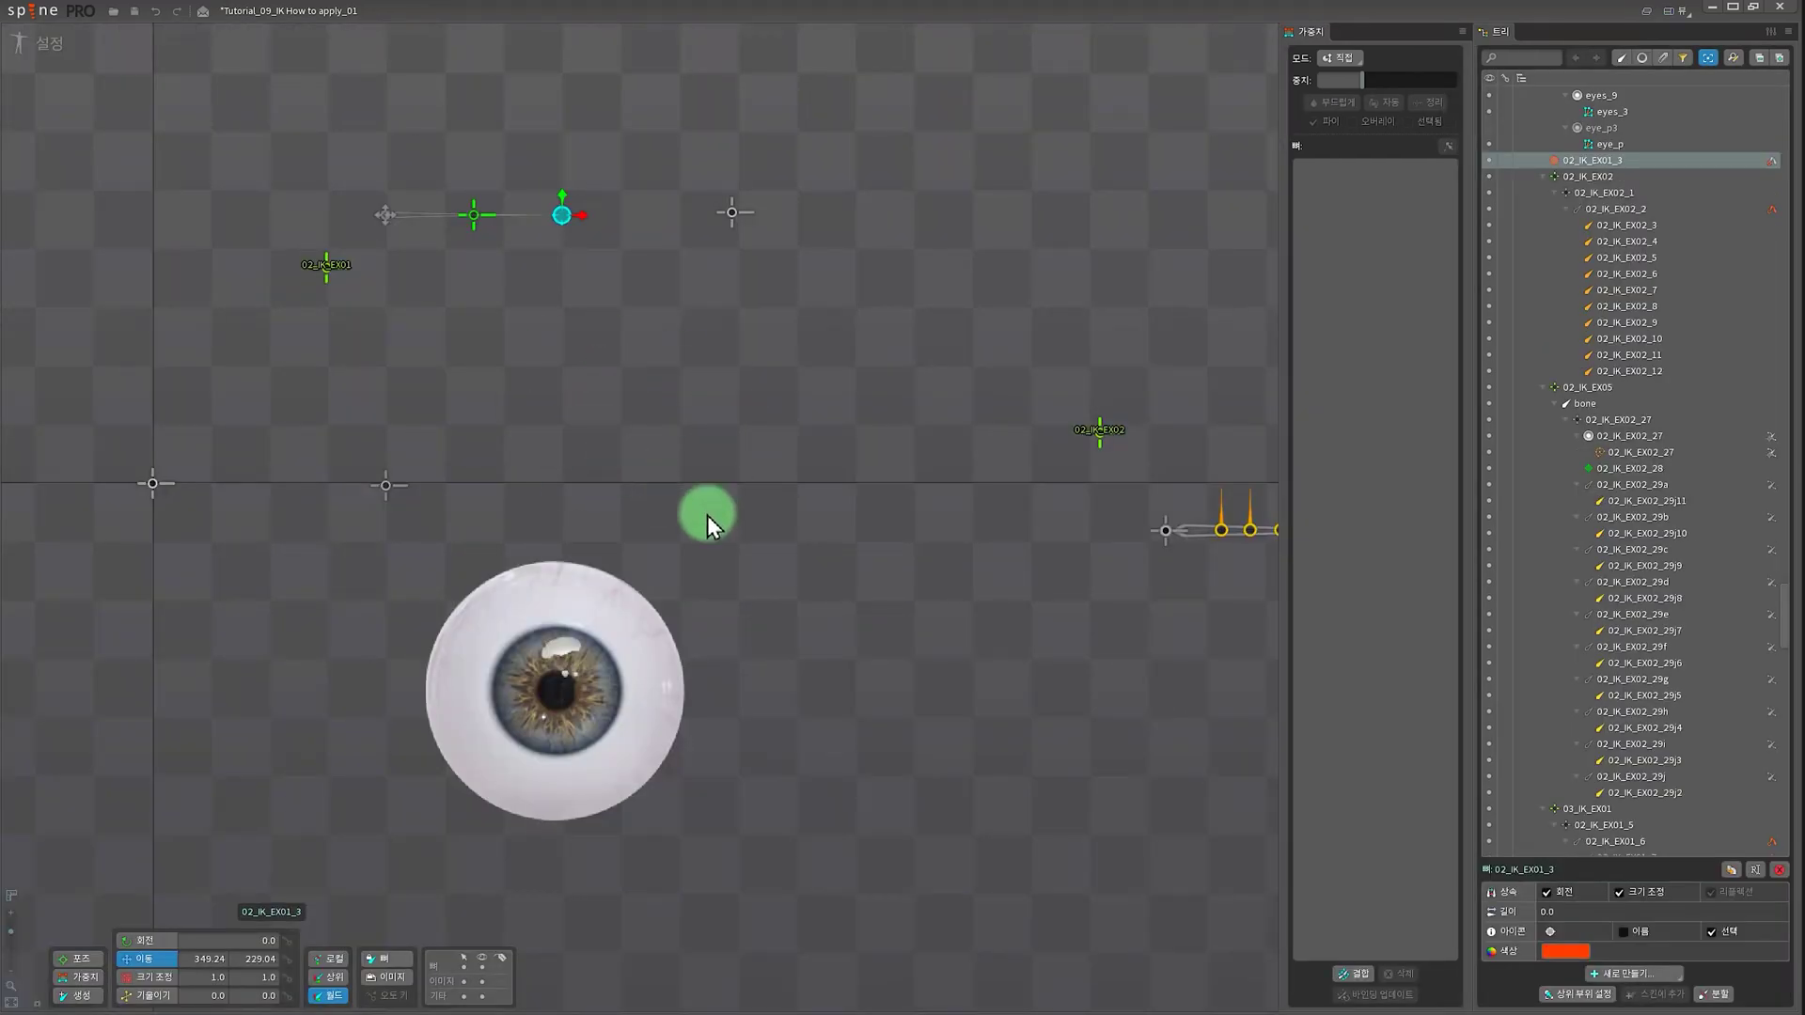
# - Examine the layered meshes that make up the eyeball, including eyes_2 and eyes_3
pyautogui.moveTo(707, 515); pyautogui.dragTo(673, 489)
pyautogui.moveTo(605, 293)
pyautogui.mouseDown()
pyautogui.moveTo(554, 341)
pyautogui.moveTo(608, 281)
pyautogui.moveTo(372, 258)
pyautogui.moveTo(489, 218)
pyautogui.moveTo(487, 274)
pyautogui.moveTo(453, 285)
pyautogui.moveTo(528, 288)
pyautogui.moveTo(410, 278)
pyautogui.moveTo(594, 287)
pyautogui.moveTo(468, 280)
pyautogui.moveTo(309, 341)
pyautogui.moveTo(589, 363)
pyautogui.moveTo(587, 270)
pyautogui.moveTo(344, 195)
pyautogui.moveTo(321, 411)
pyautogui.moveTo(561, 384)
pyautogui.moveTo(452, 203)
pyautogui.moveTo(348, 268)
pyautogui.moveTo(305, 254)
pyautogui.moveTo(472, 323)
pyautogui.moveTo(624, 289)
pyautogui.mouseUp()
pyautogui.click(596, 645)
pyautogui.click(611, 706)
pyautogui.click(564, 703)
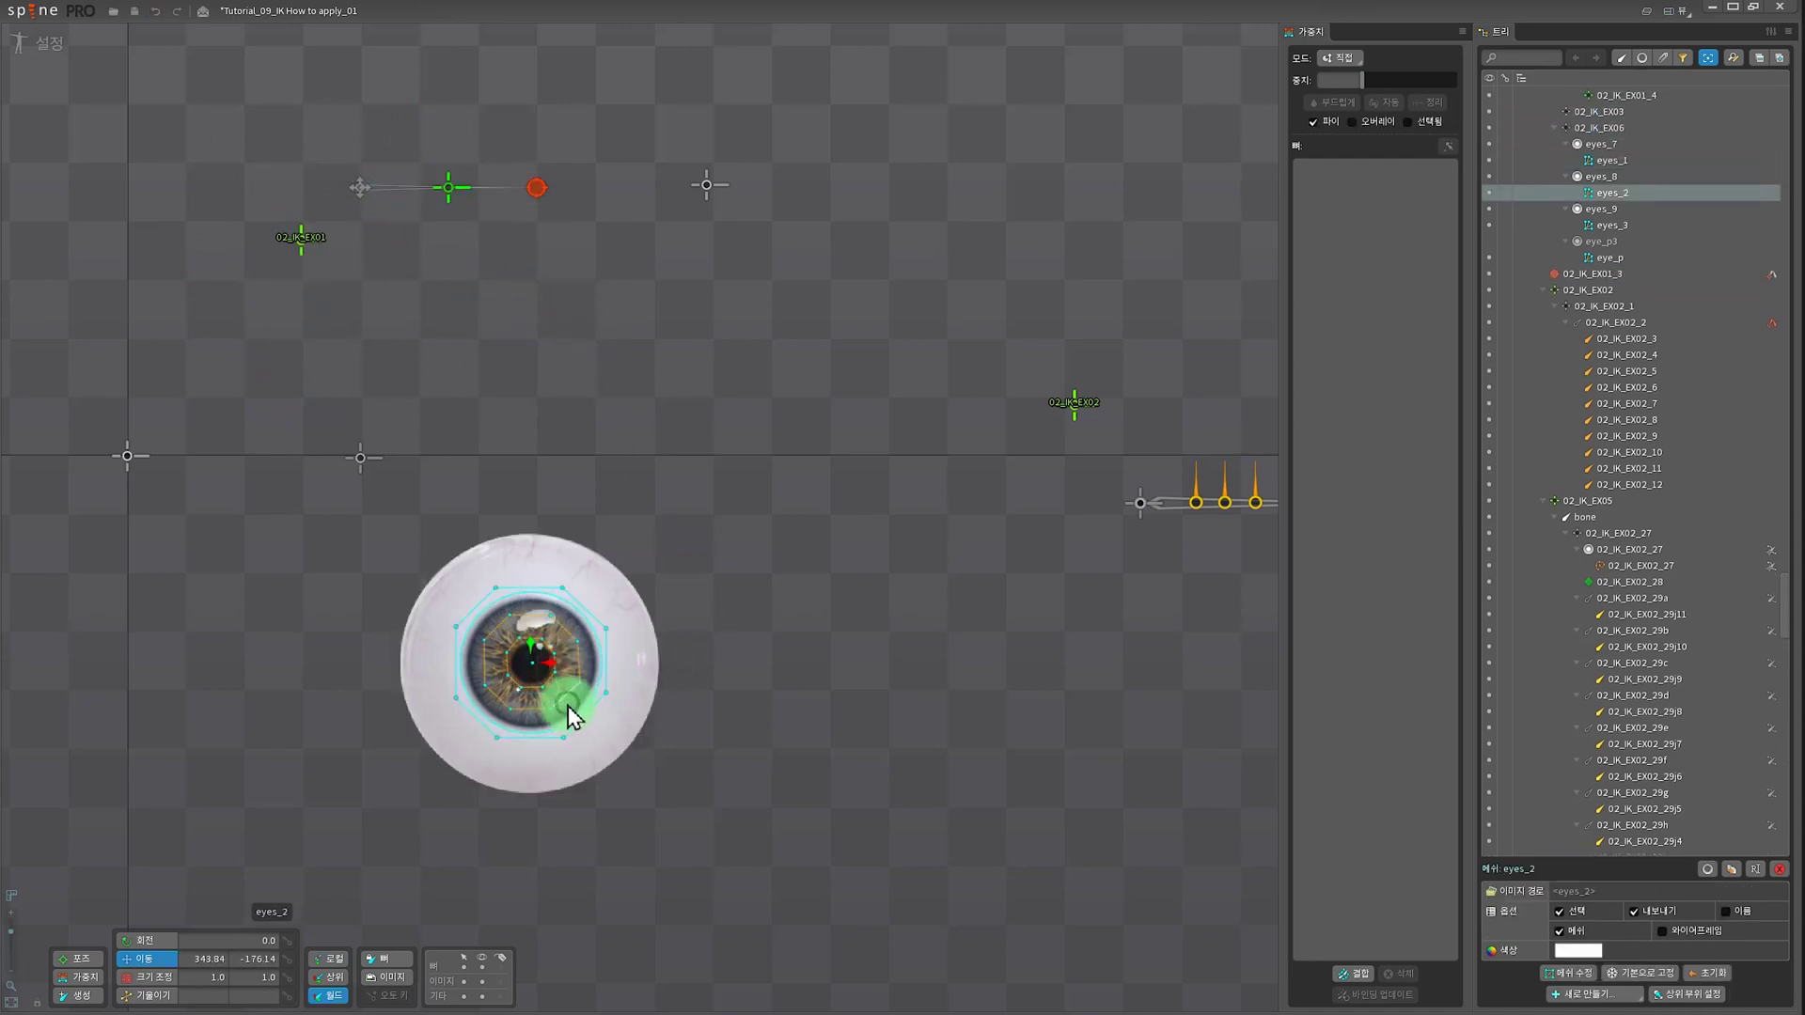
pyautogui.click(631, 717)
pyautogui.click(658, 724)
pyautogui.click(568, 719)
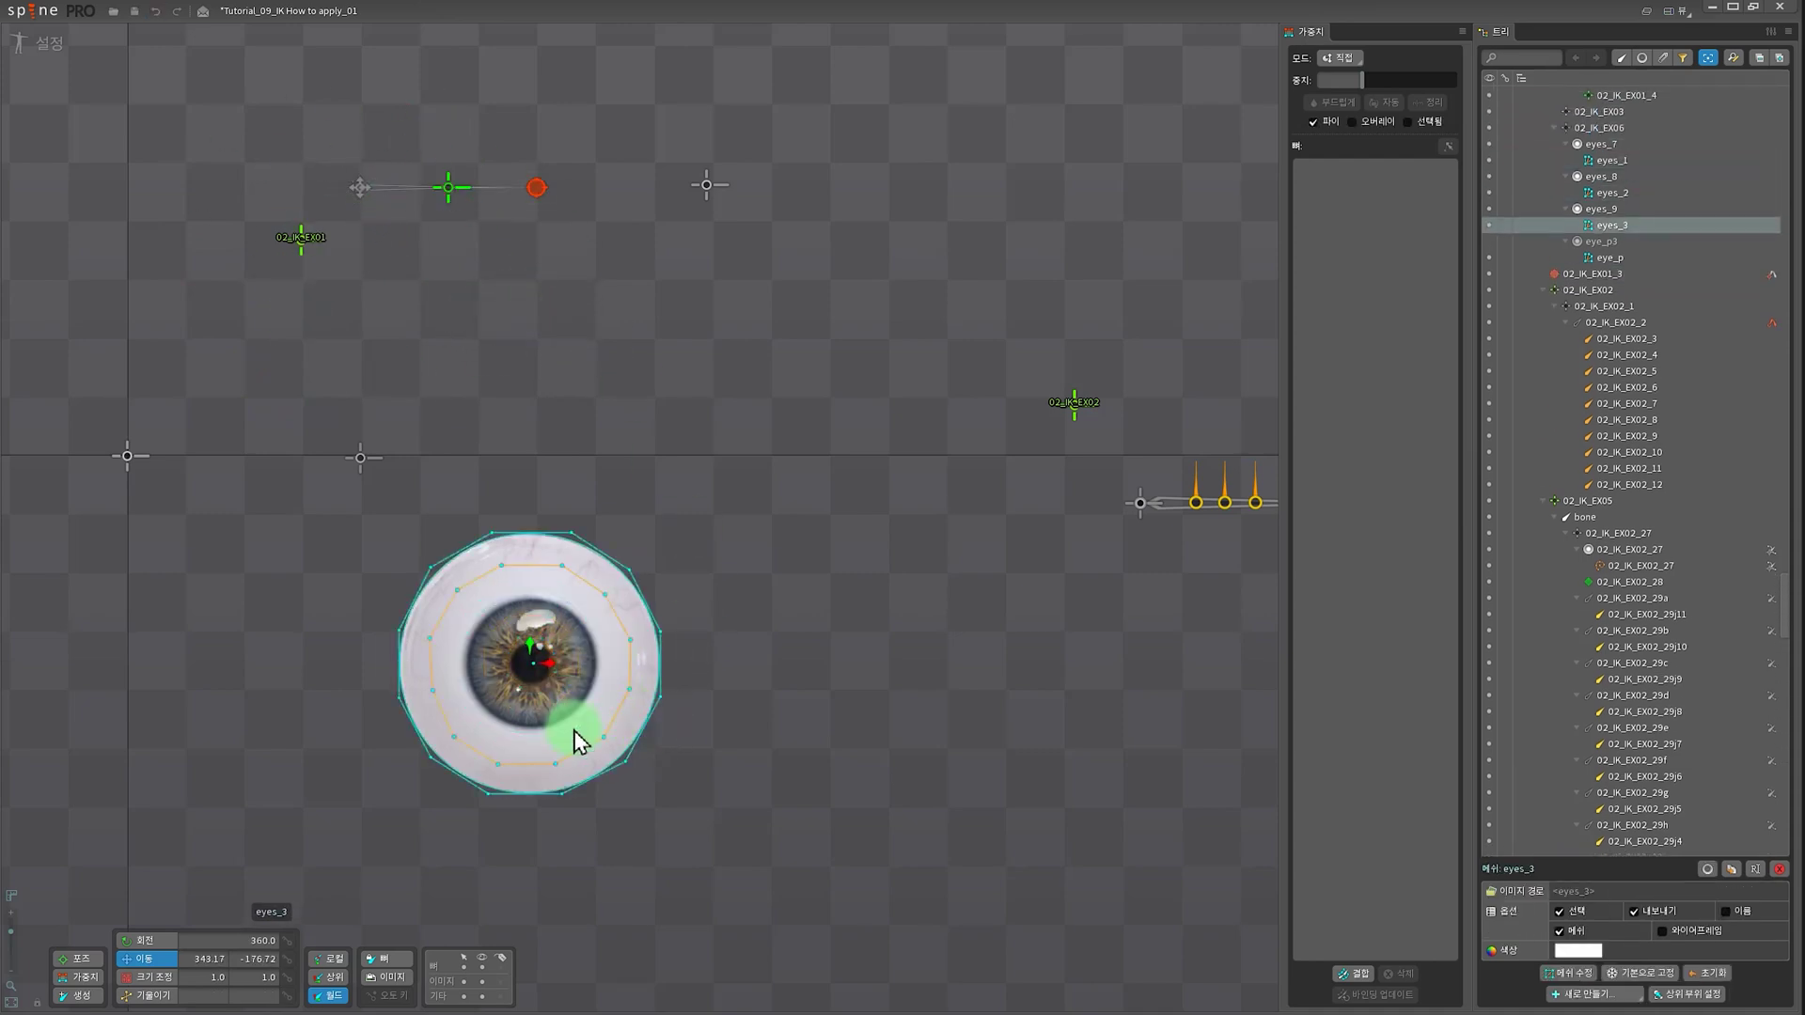
# - Create a zero-length bone under 02_IK_EX06 at the centre of the eyeball's pupil
pyautogui.scroll(2, 653, 516)
pyautogui.click(550, 513)
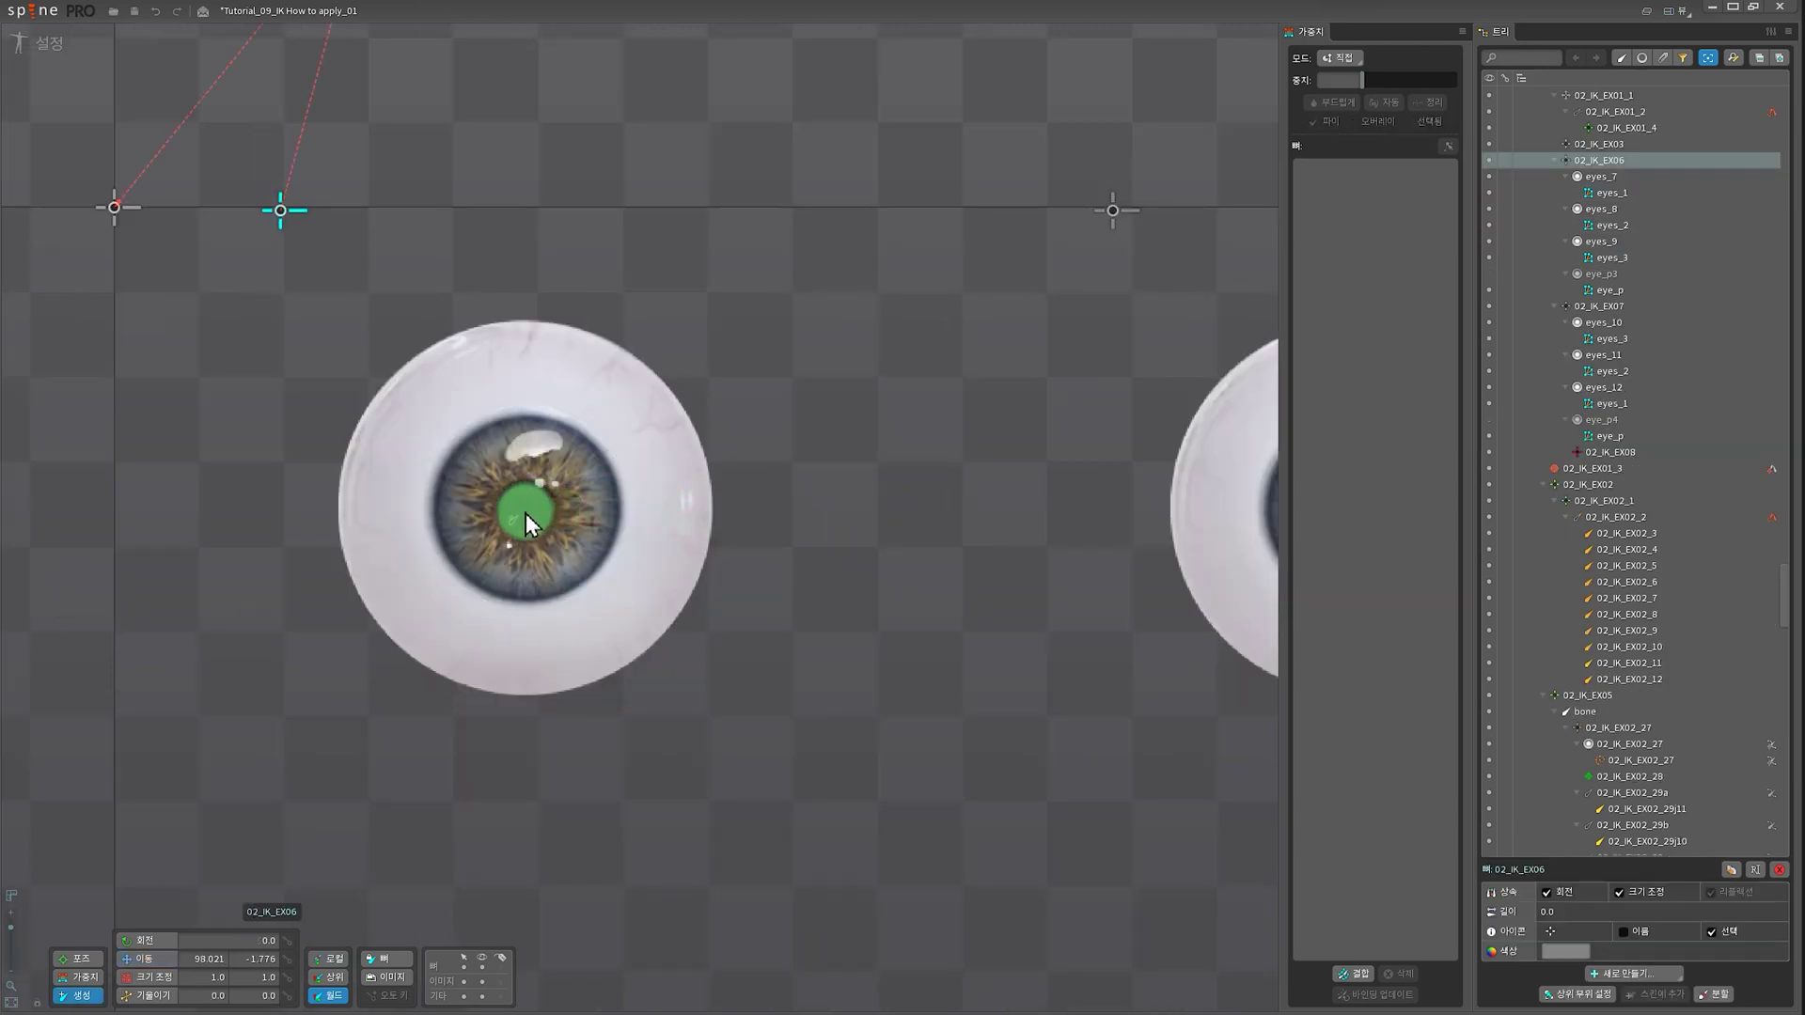
pyautogui.click(525, 511)
pyautogui.rightClick(972, 572)
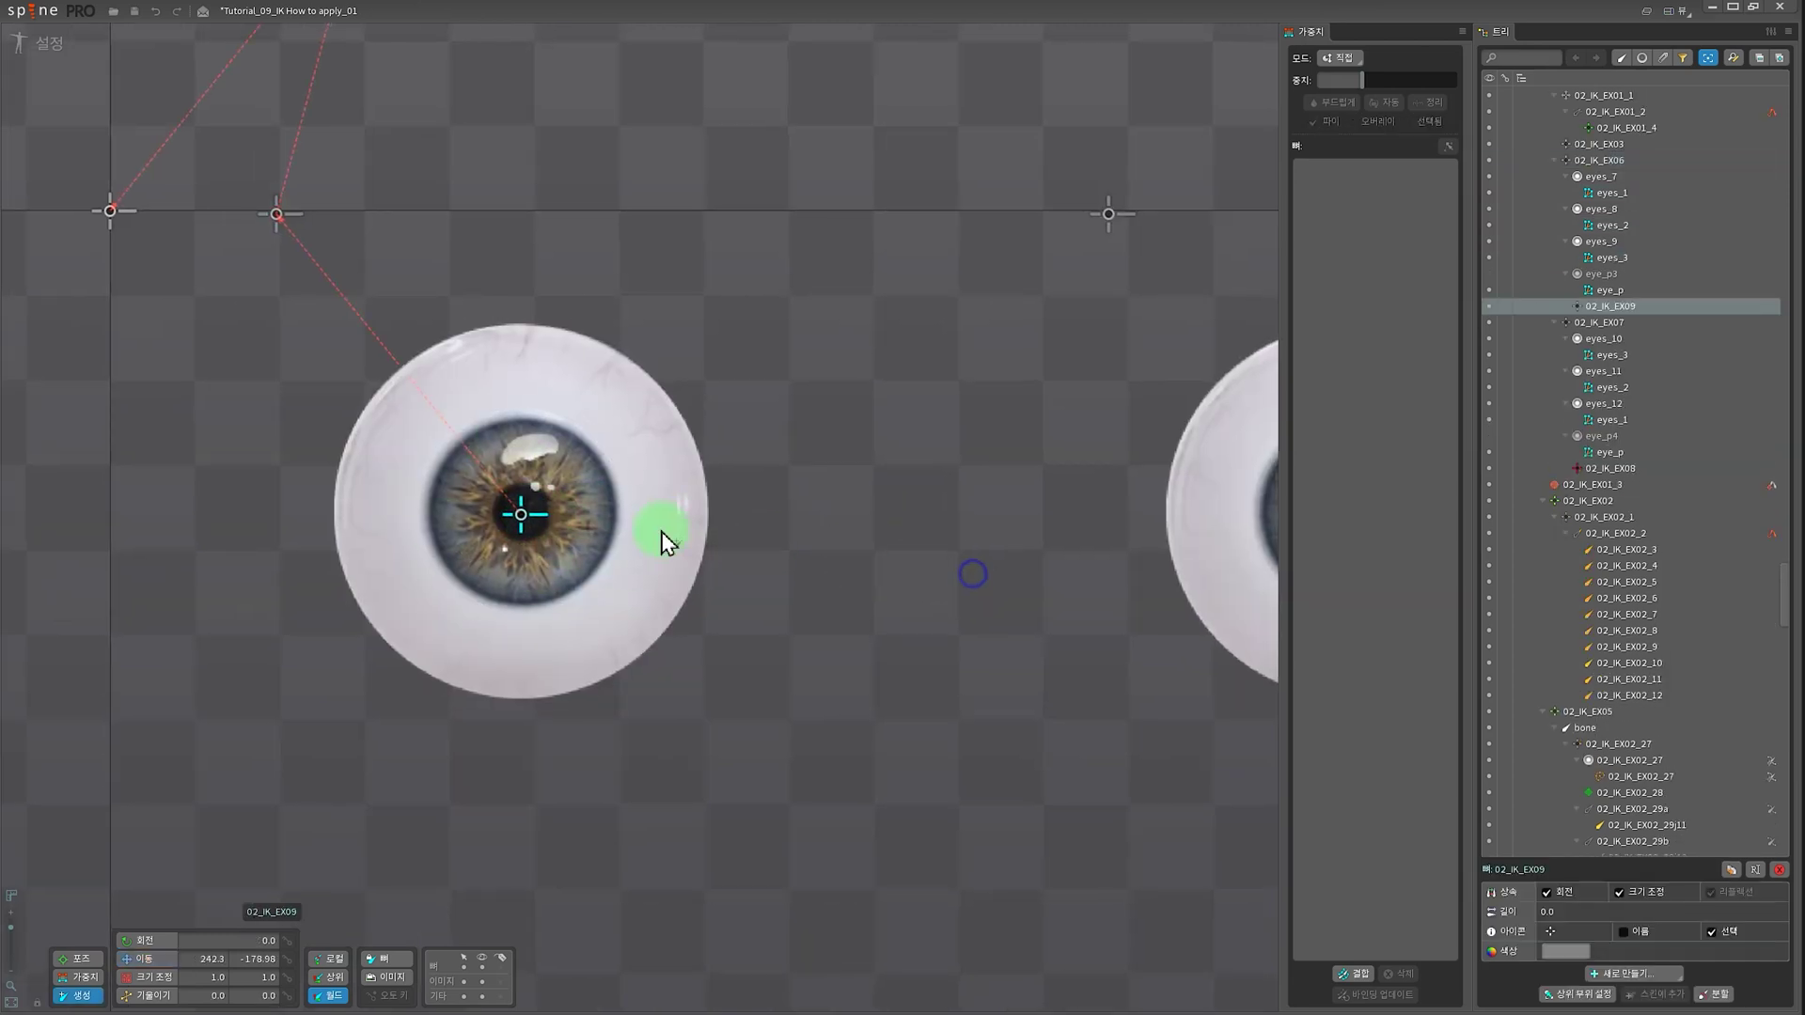
pyautogui.rightClick(777, 538)
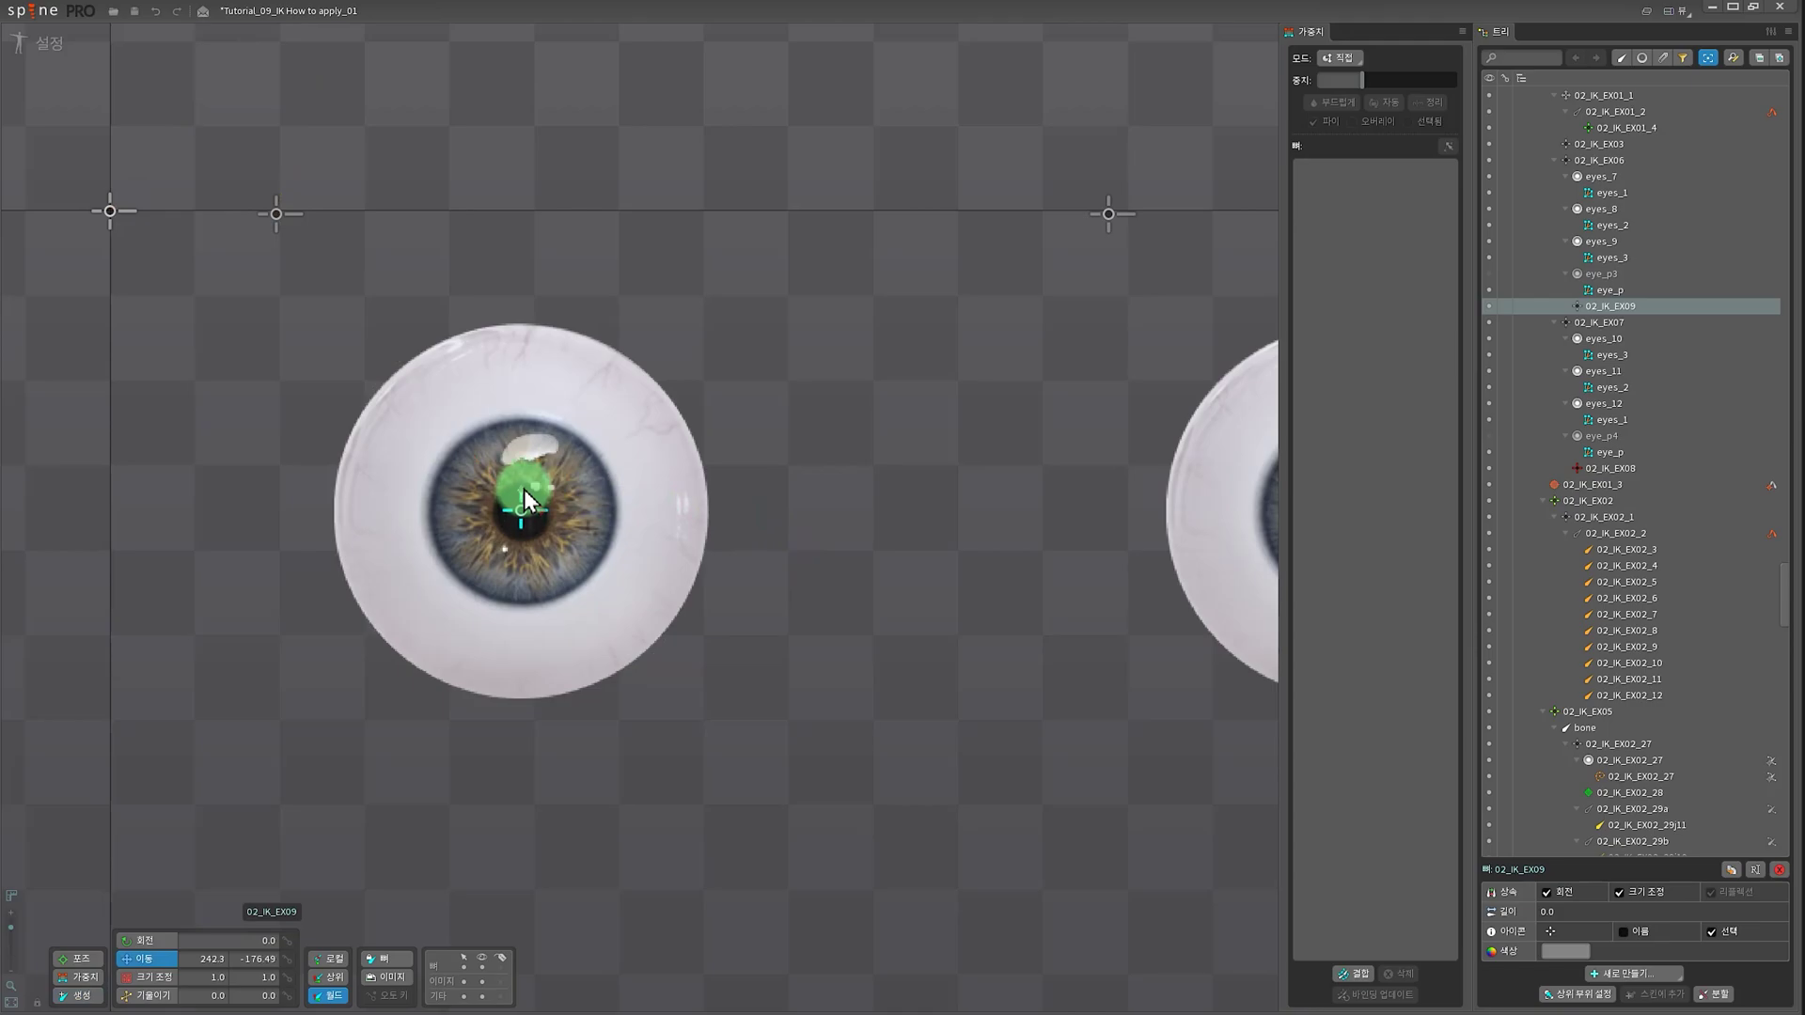
# - Rename the new pupil bone as 02_IK_eye_C_S
pyautogui.doubleClick(1655, 306)
pyautogui.write('02_IK_eye_L_S')
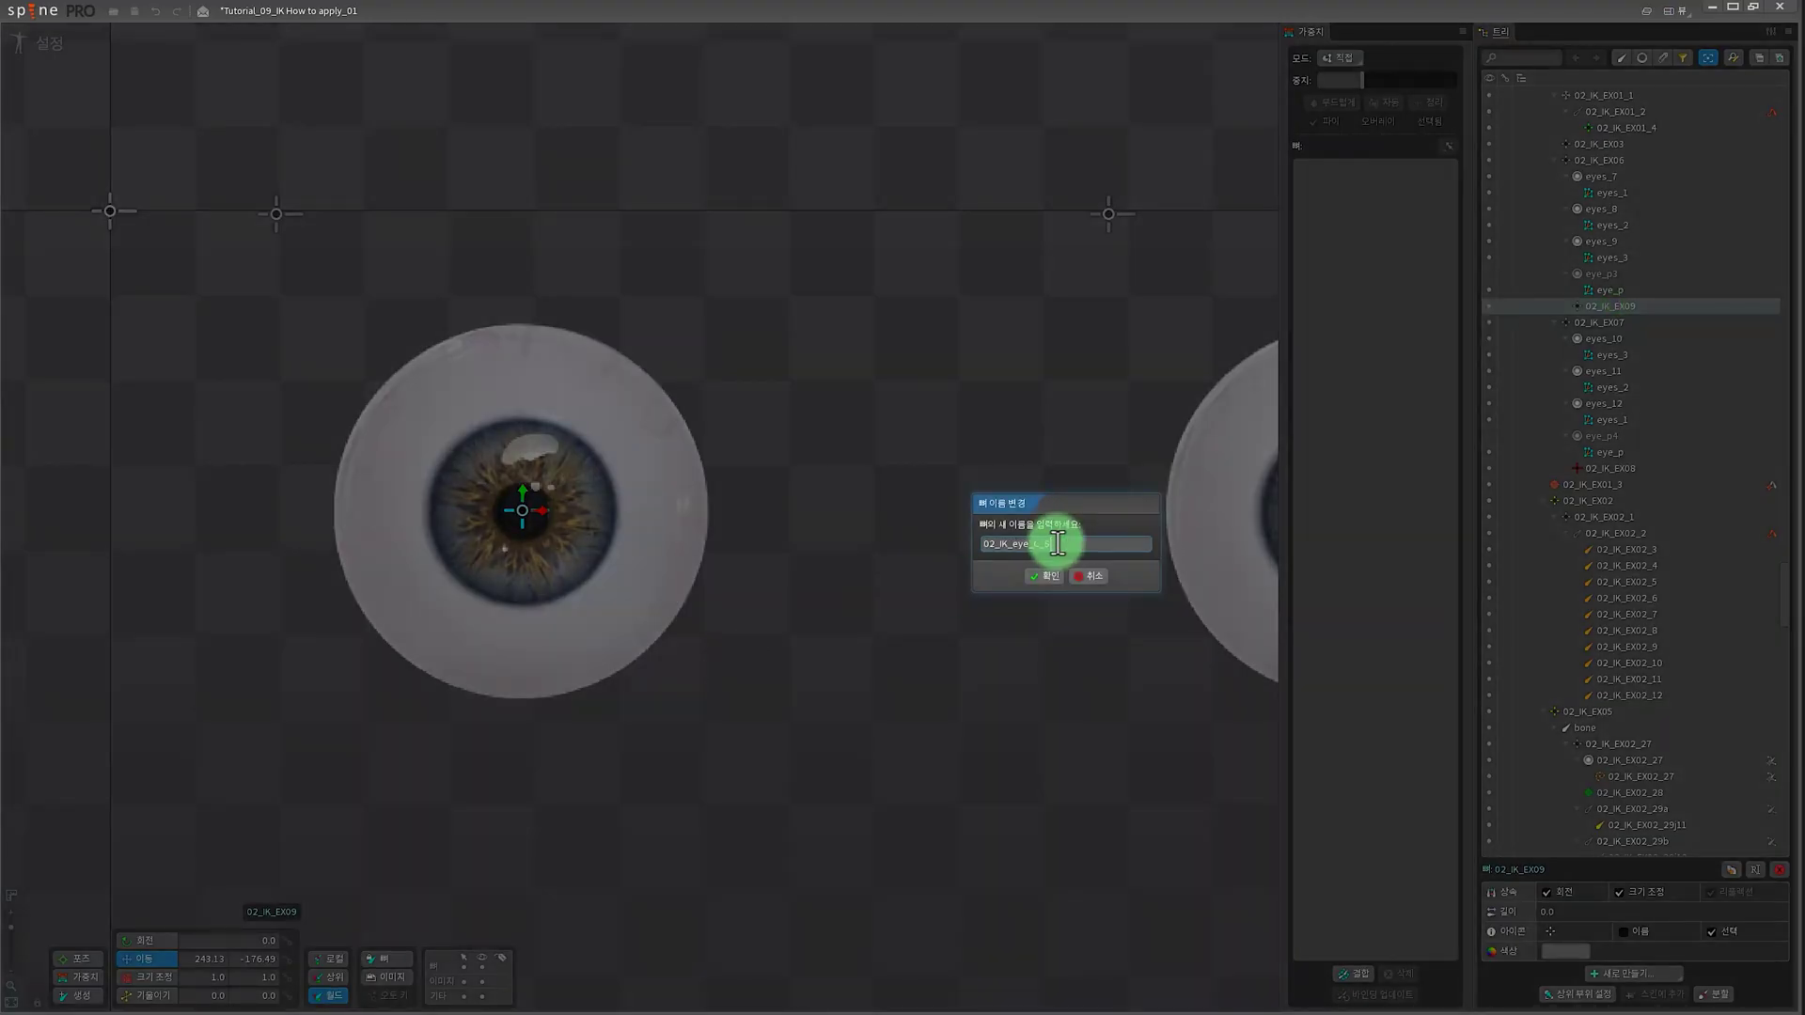
pyautogui.write('C_S')
pyautogui.press('Return')
# - Draw a horizontal child bone about 132 units long from the pupil's centre to just past the eyeball's right edge
pyautogui.rightClick(528, 504)
pyautogui.moveTo(524, 509); pyautogui.dragTo(747, 512)
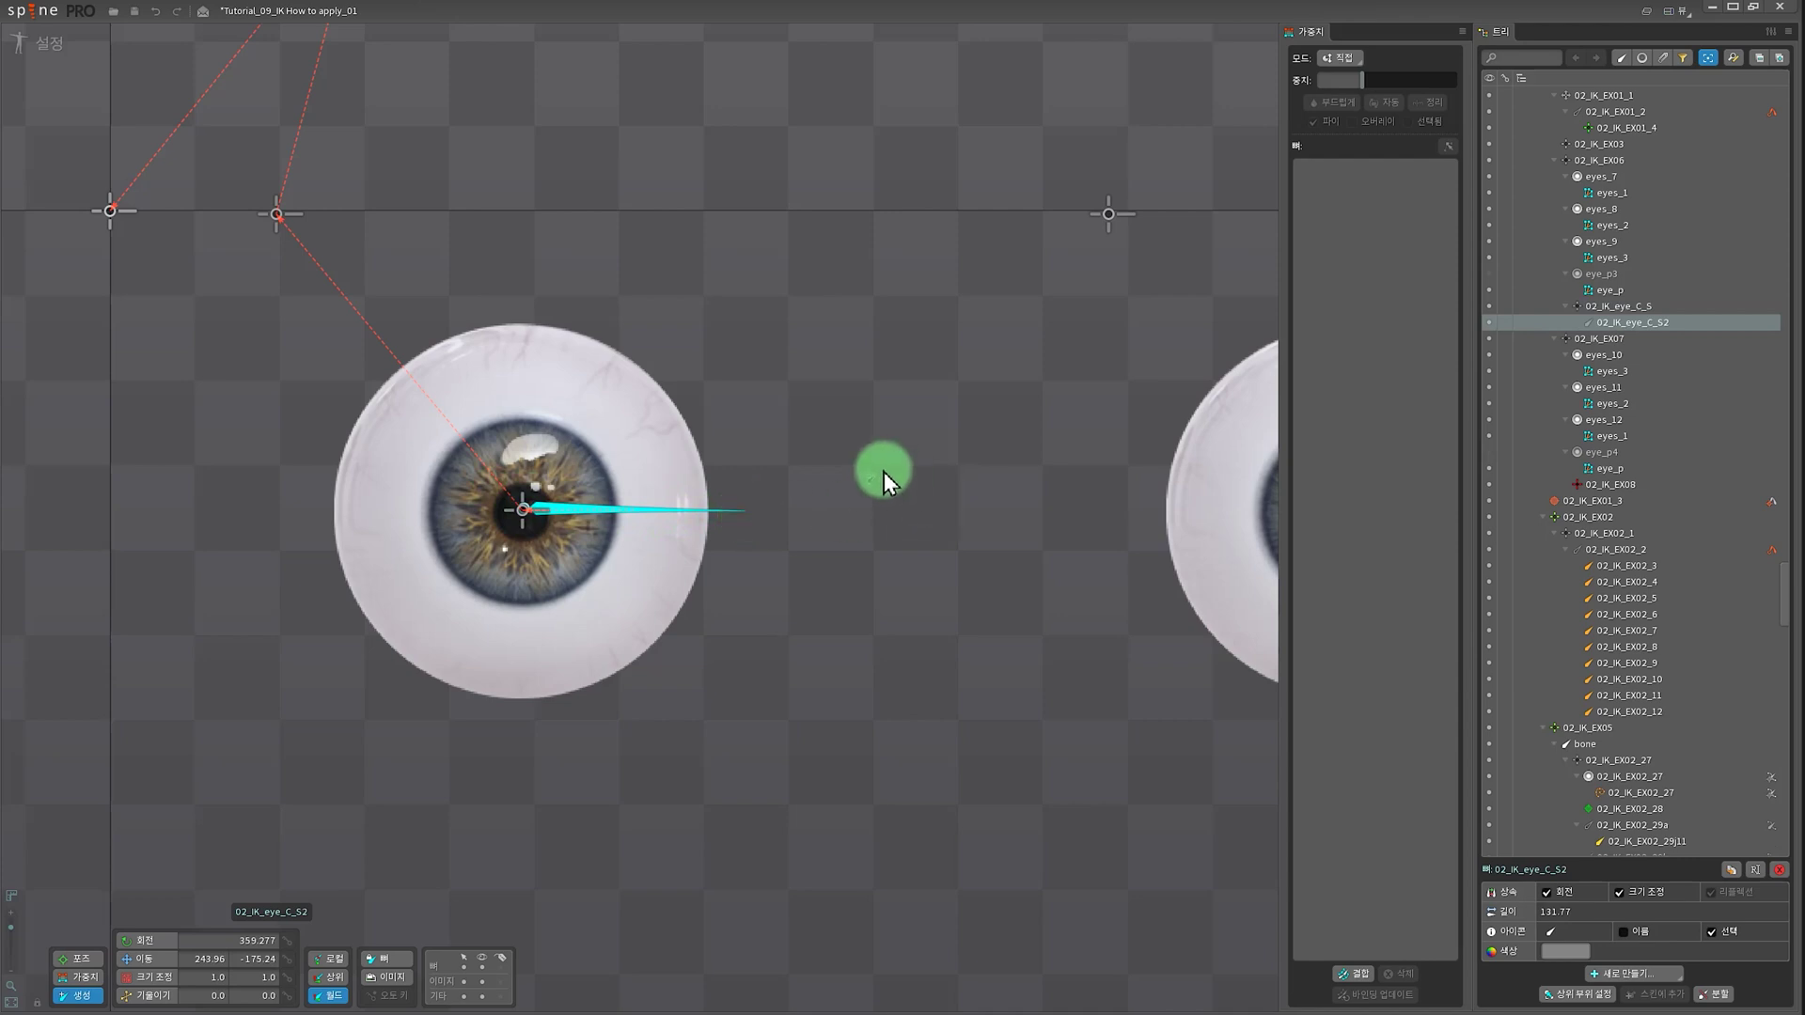
pyautogui.press('v')
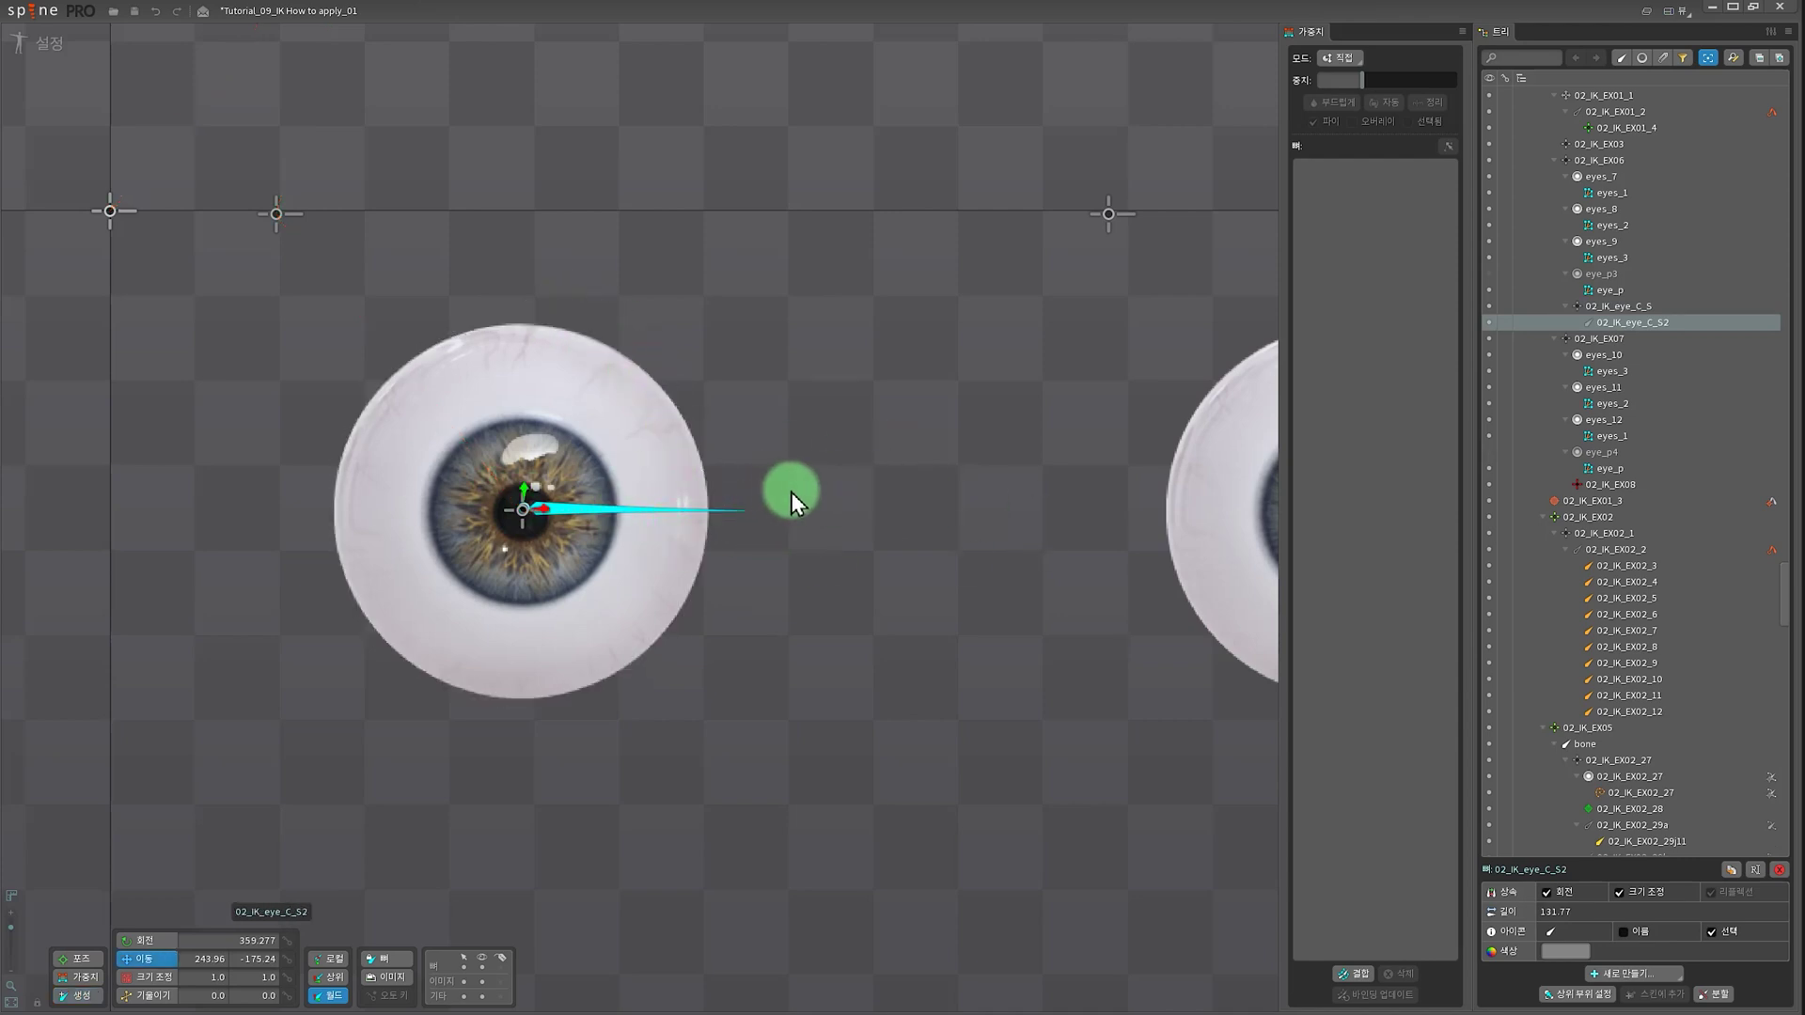
# - Copy the transform of 02_IK_eye_C_S and paste it onto the horizontal child bone
pyautogui.click(523, 509)
pyautogui.hotkey('ctrl', 'c')
pyautogui.click(573, 511)
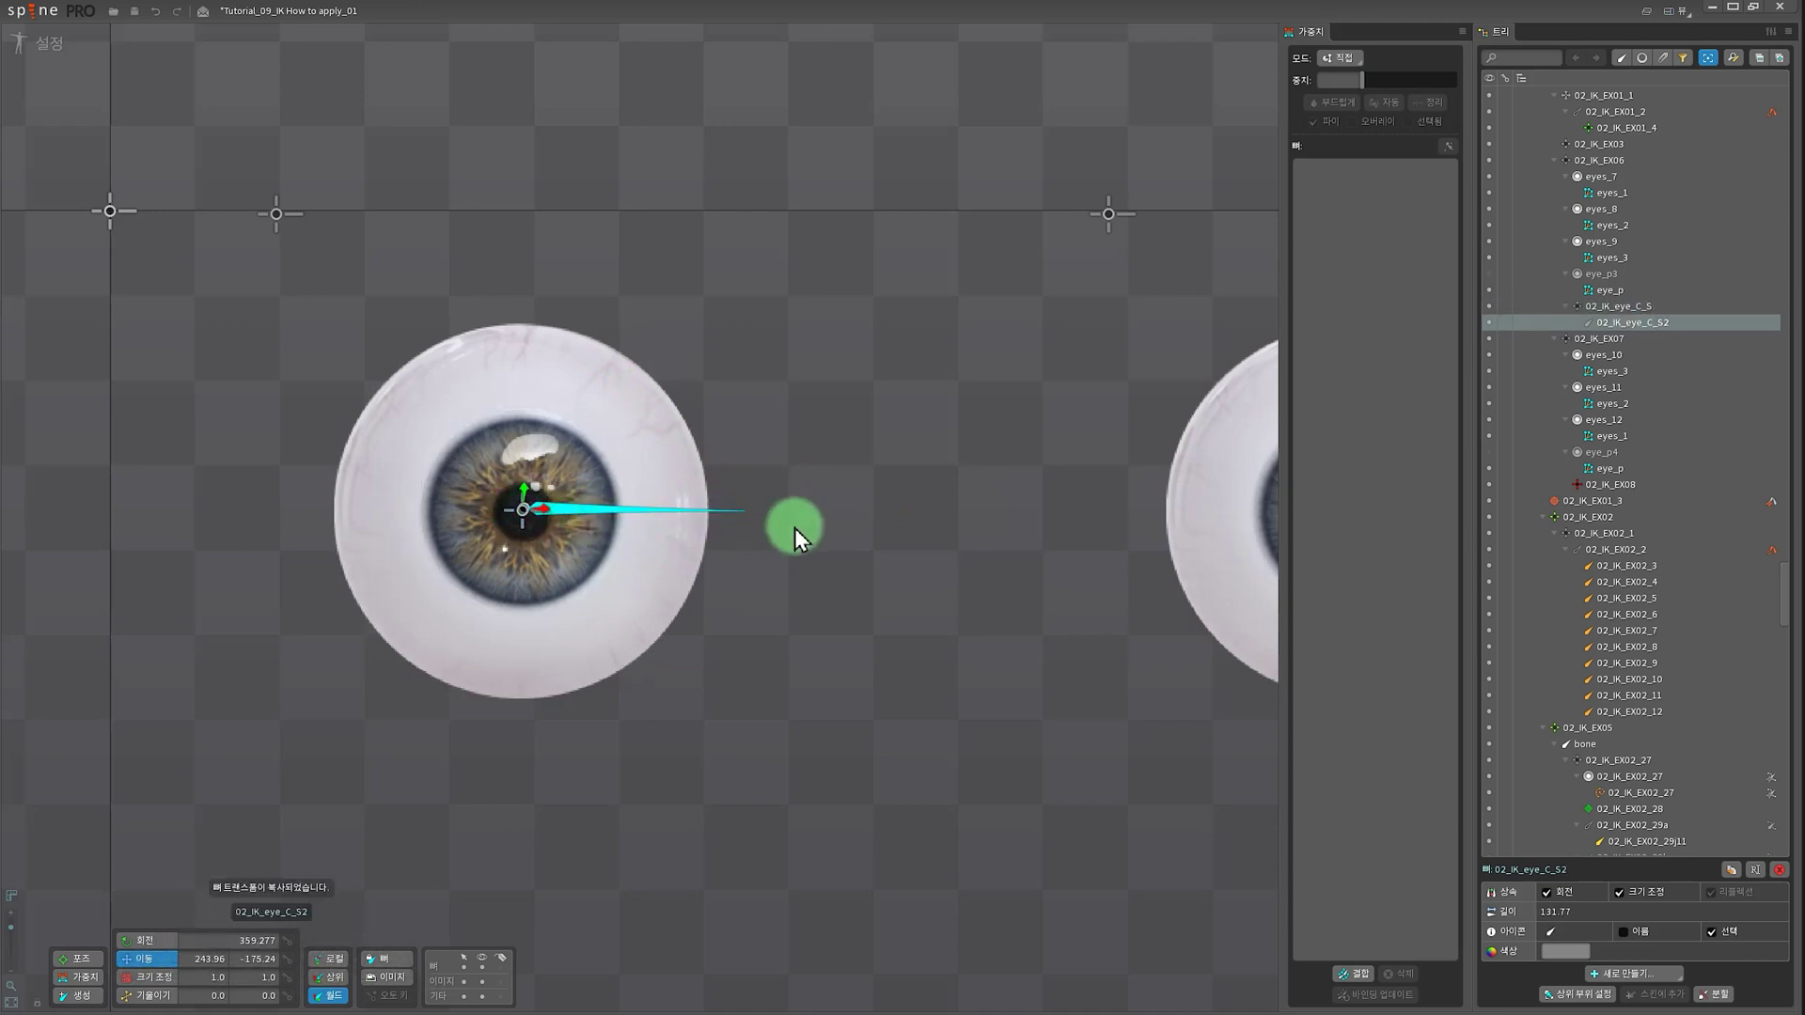
pyautogui.hotkey('ctrl', 'v')
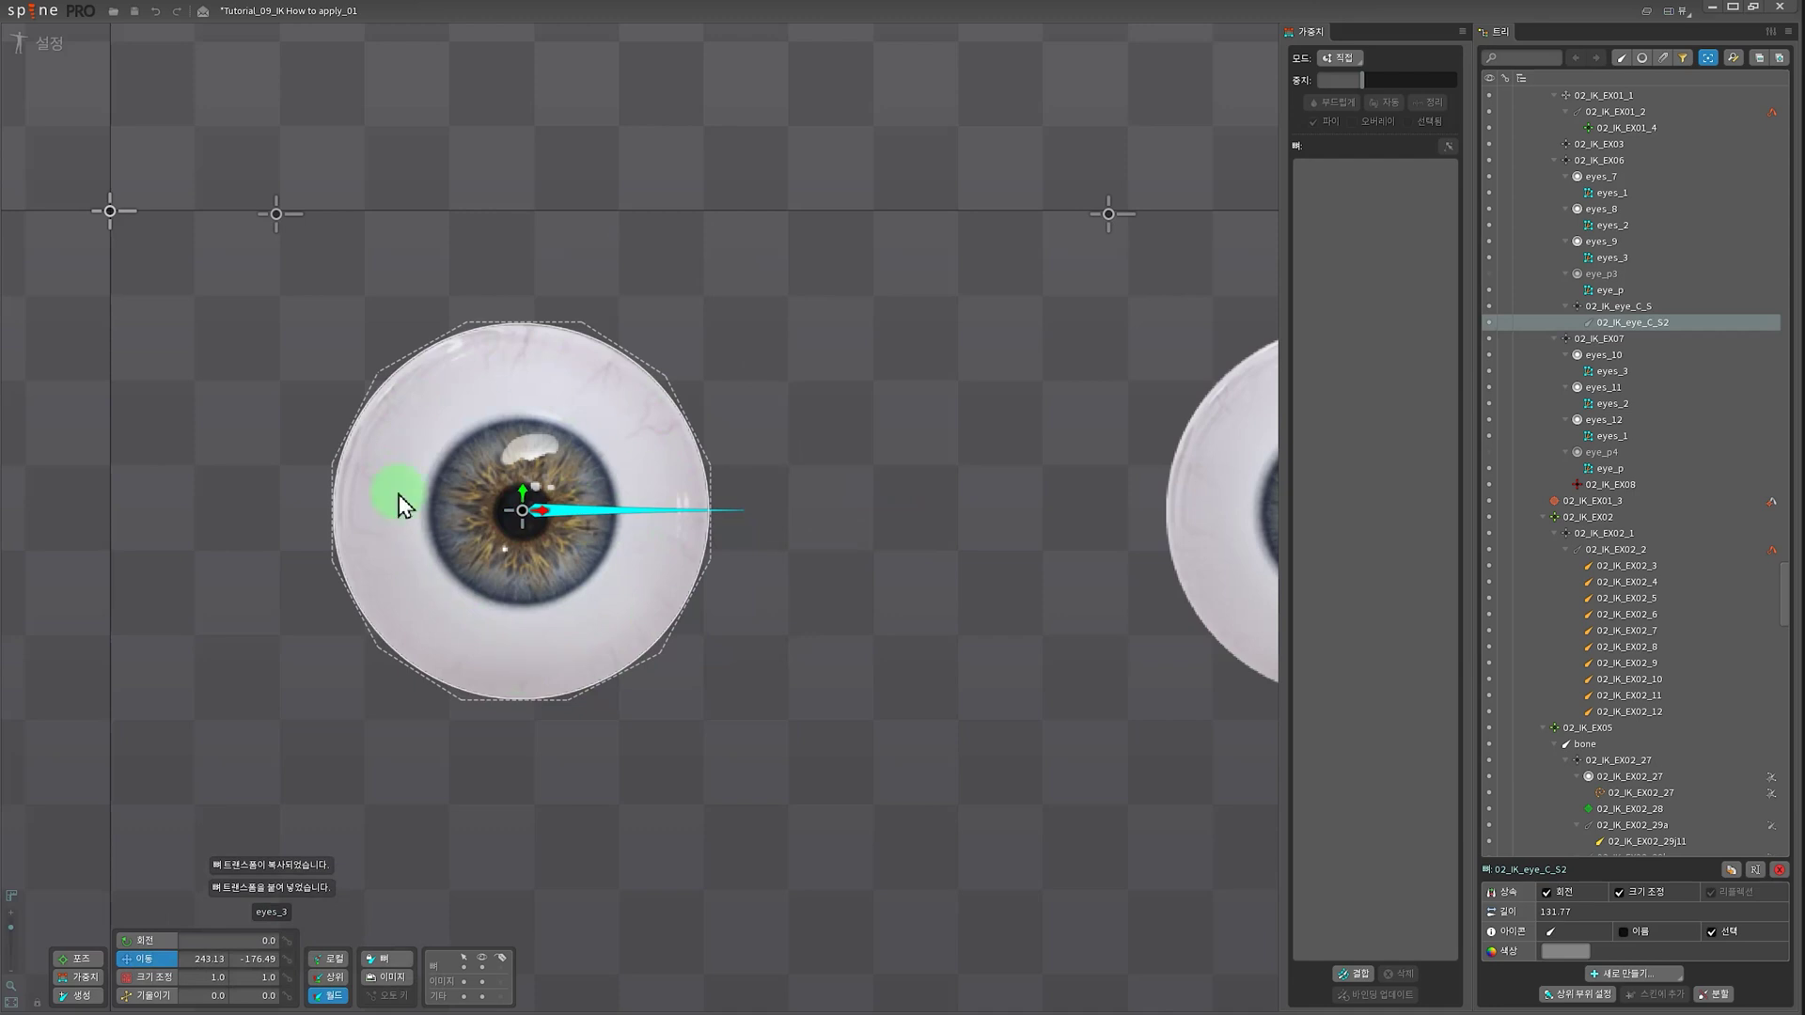
# - Create an IK constraint on 02_IK_eye_C_S2 with a new target bone at its tip, named target9
pyautogui.click(1653, 972)
pyautogui.click(1636, 922)
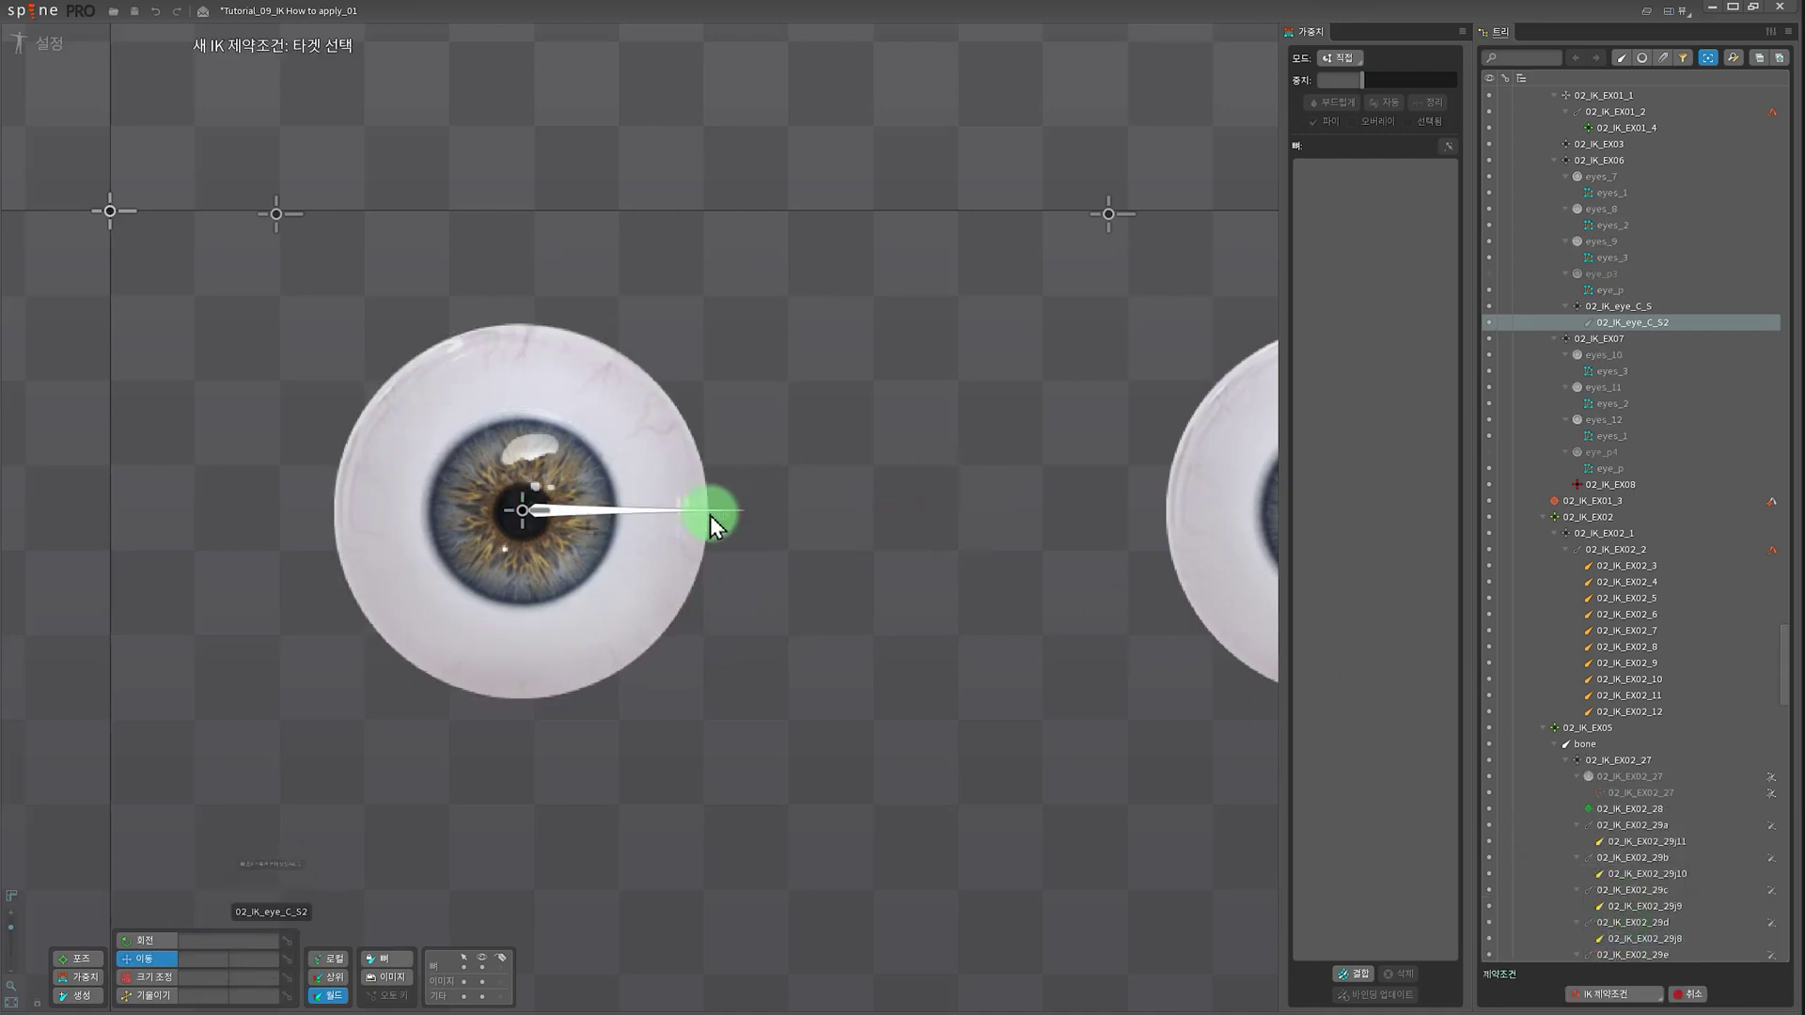
pyautogui.click(902, 528)
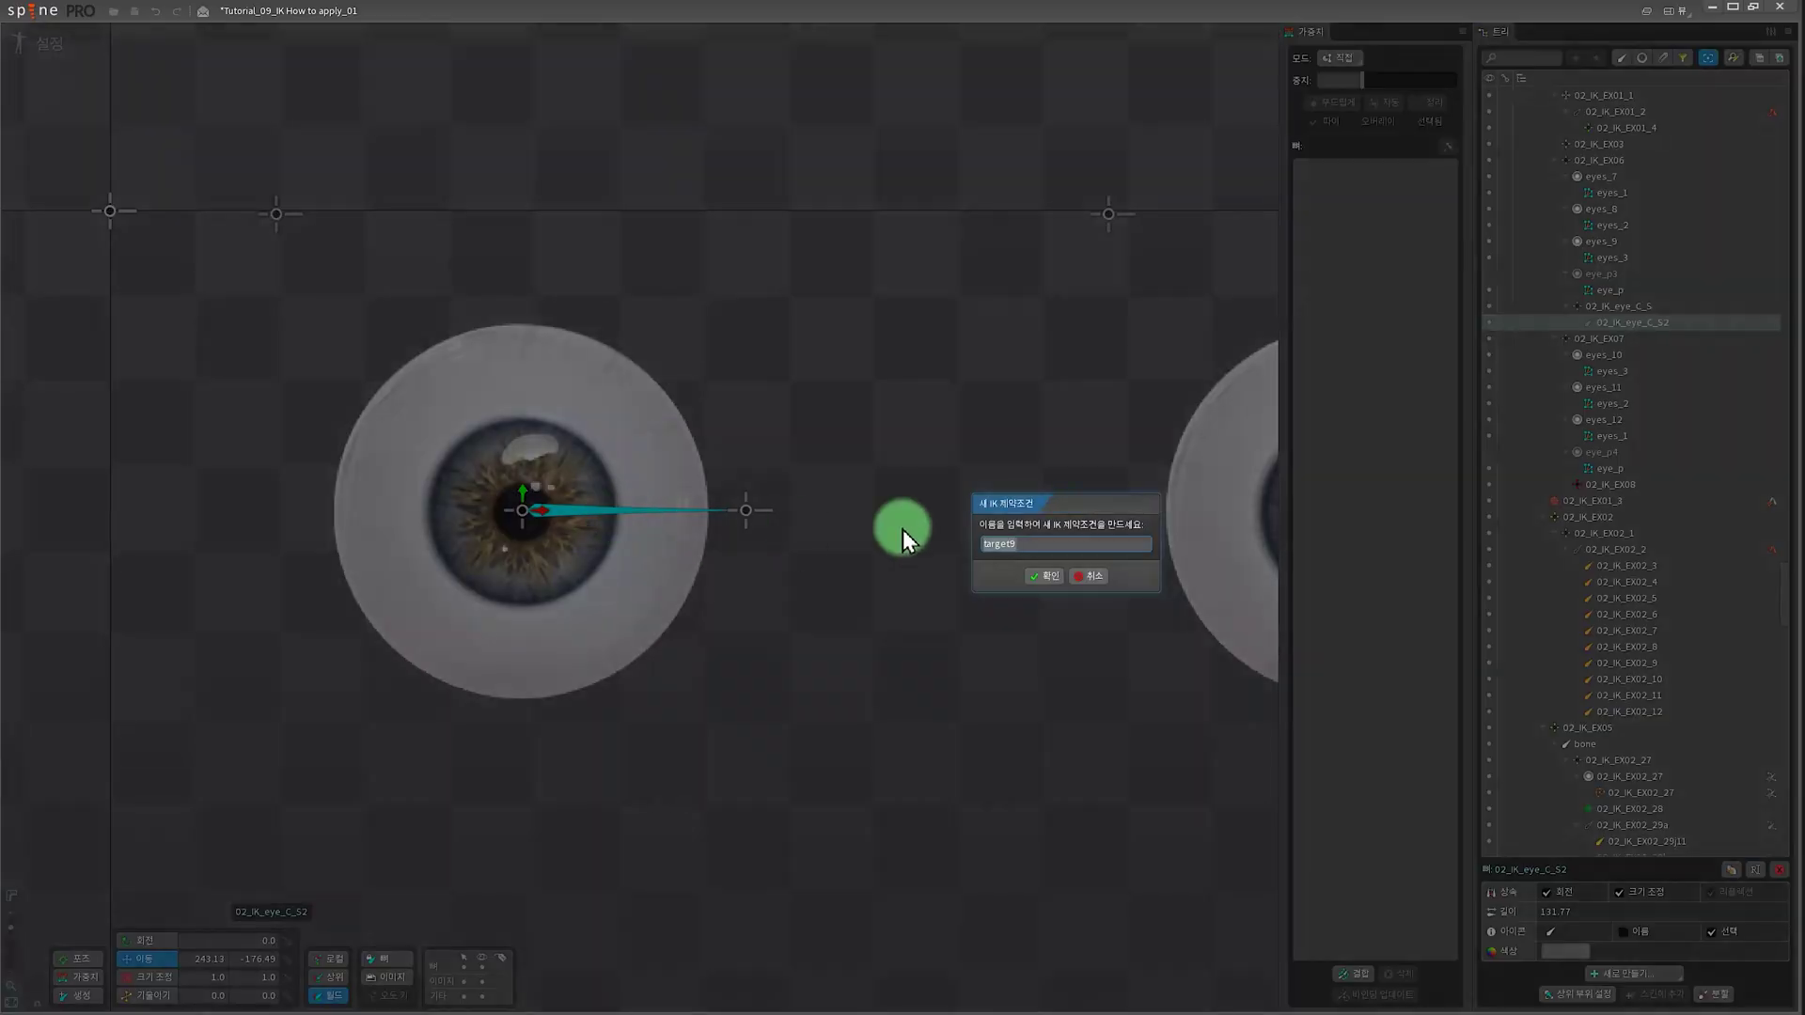
pyautogui.click(1034, 577)
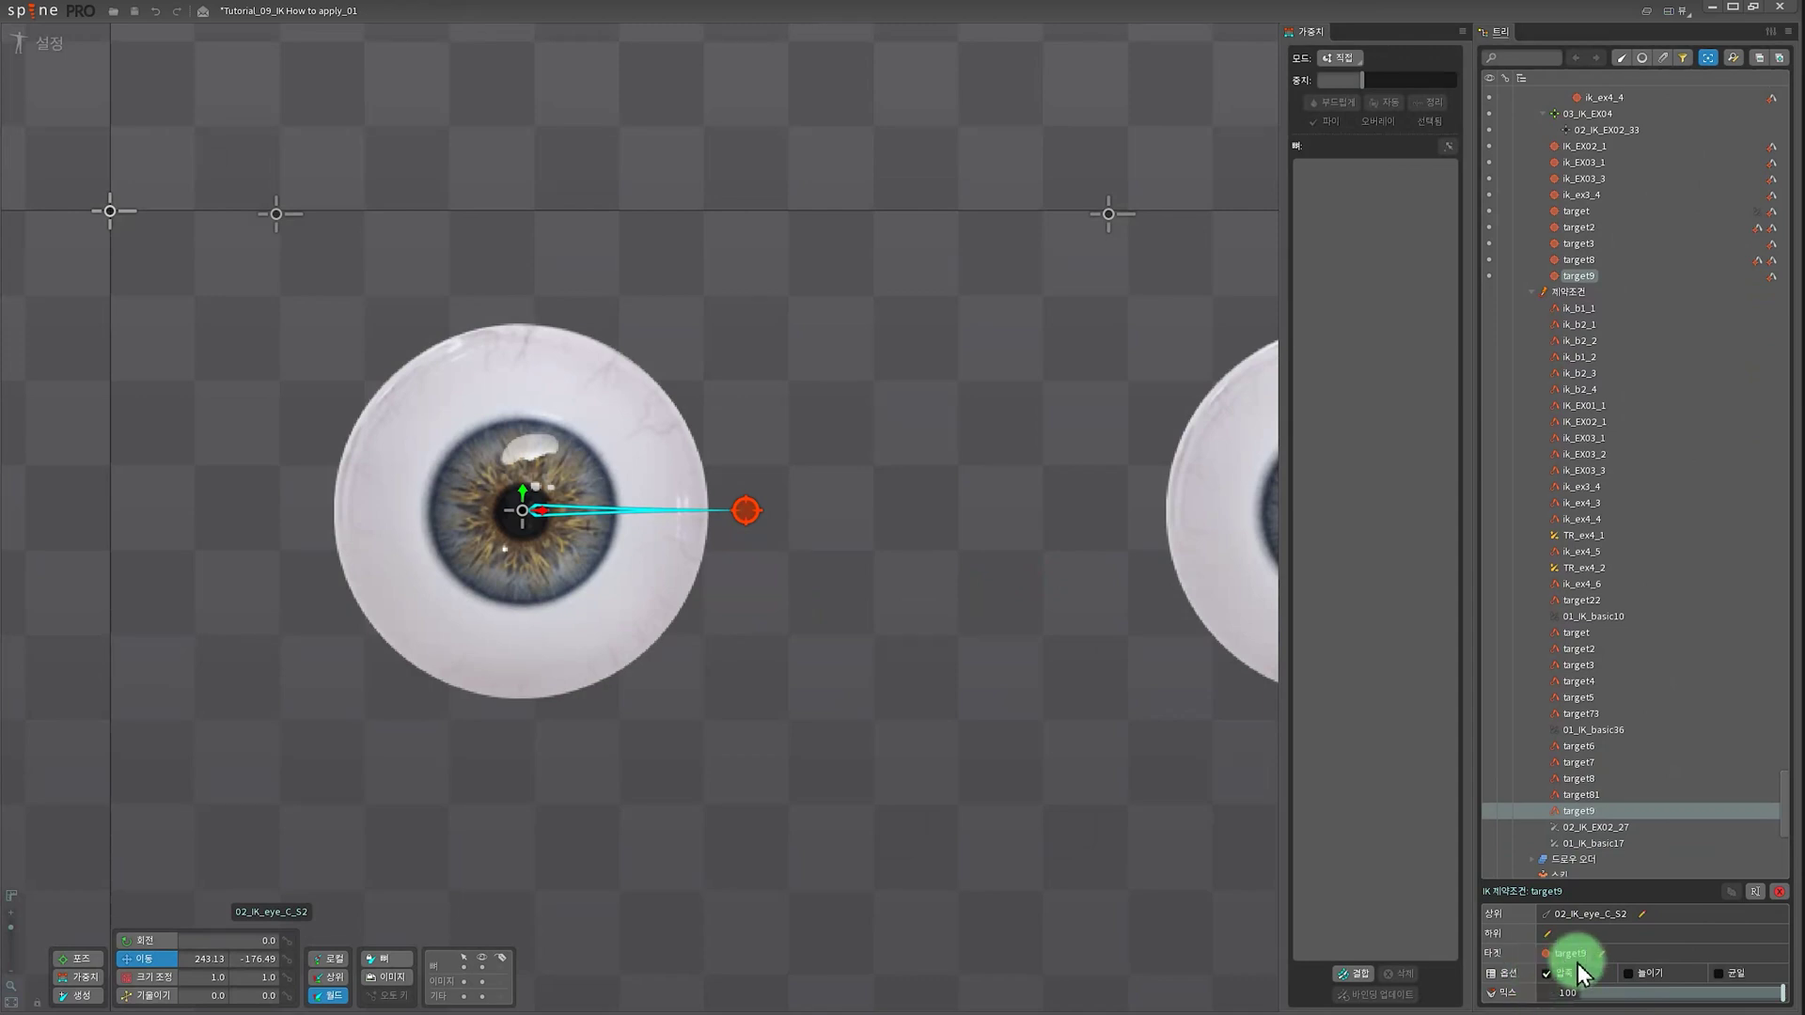
pyautogui.click(1539, 814)
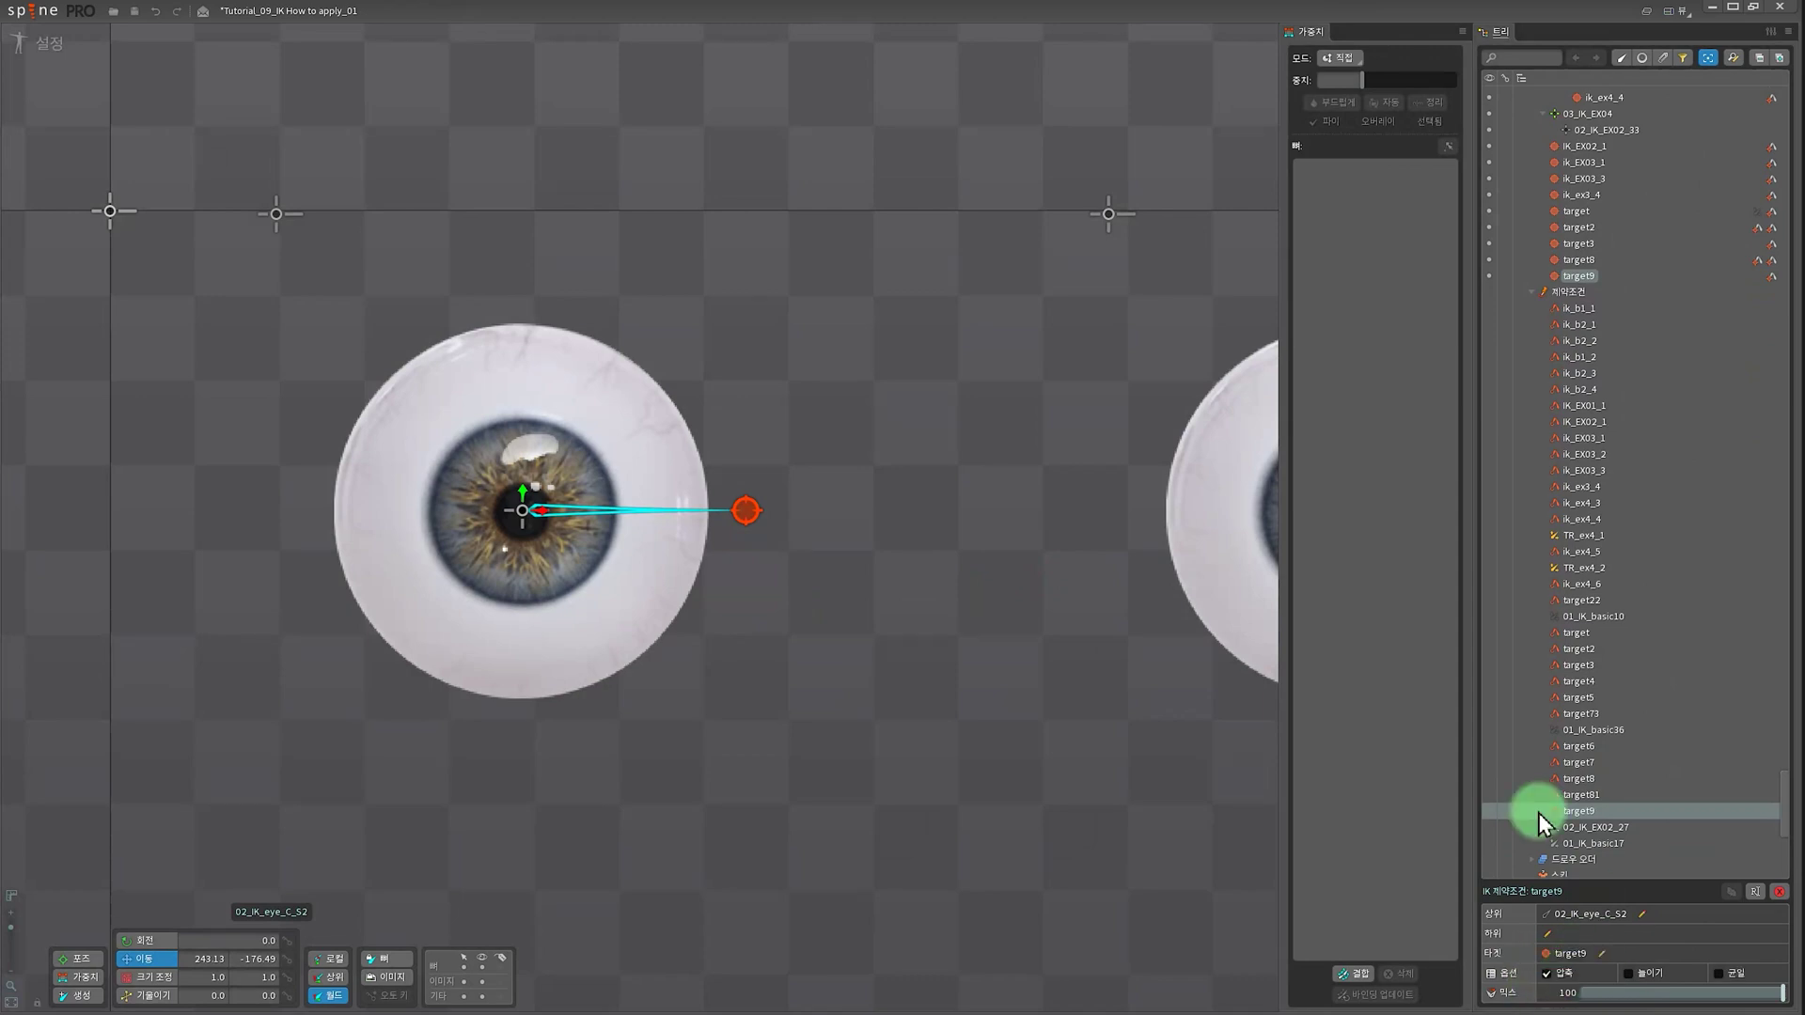
# - Test the IK constraint by moving target9 across the eyeball and back beyond its right edge
pyautogui.moveTo(746, 522); pyautogui.dragTo(426, 510)
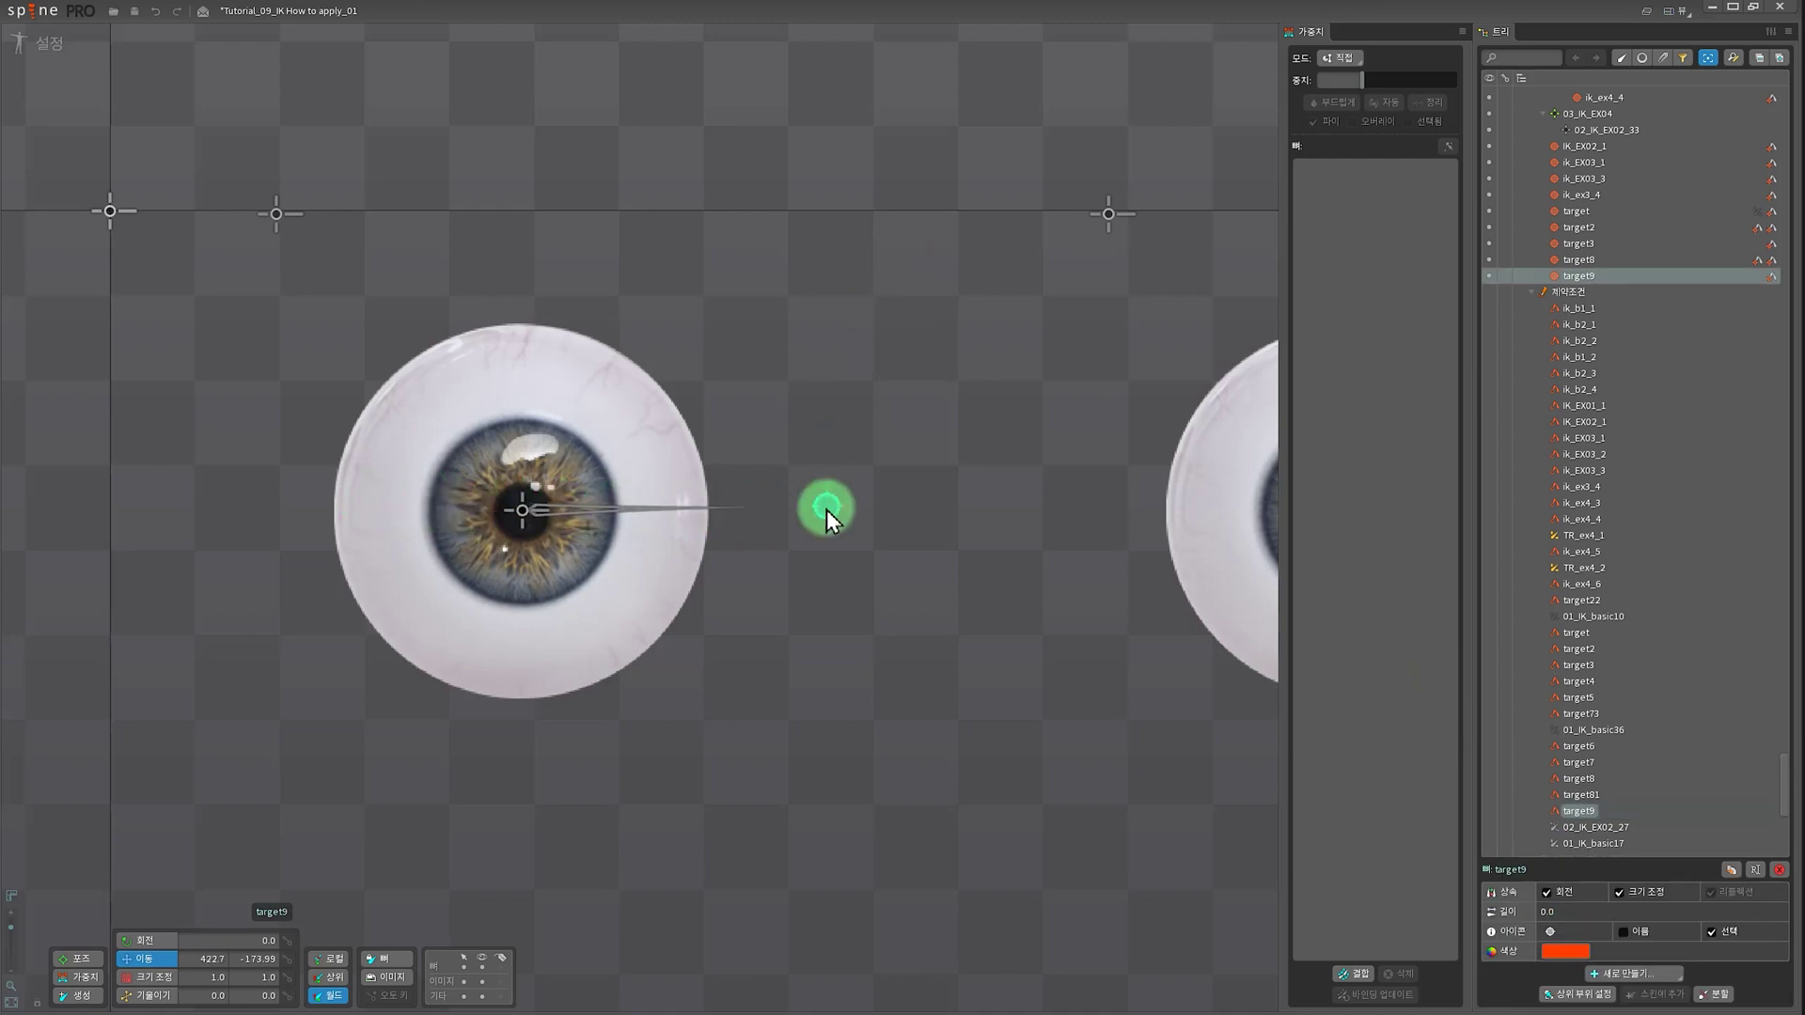
pyautogui.moveTo(826, 510); pyautogui.dragTo(833, 512)
pyautogui.scroll(4, 853, 595)
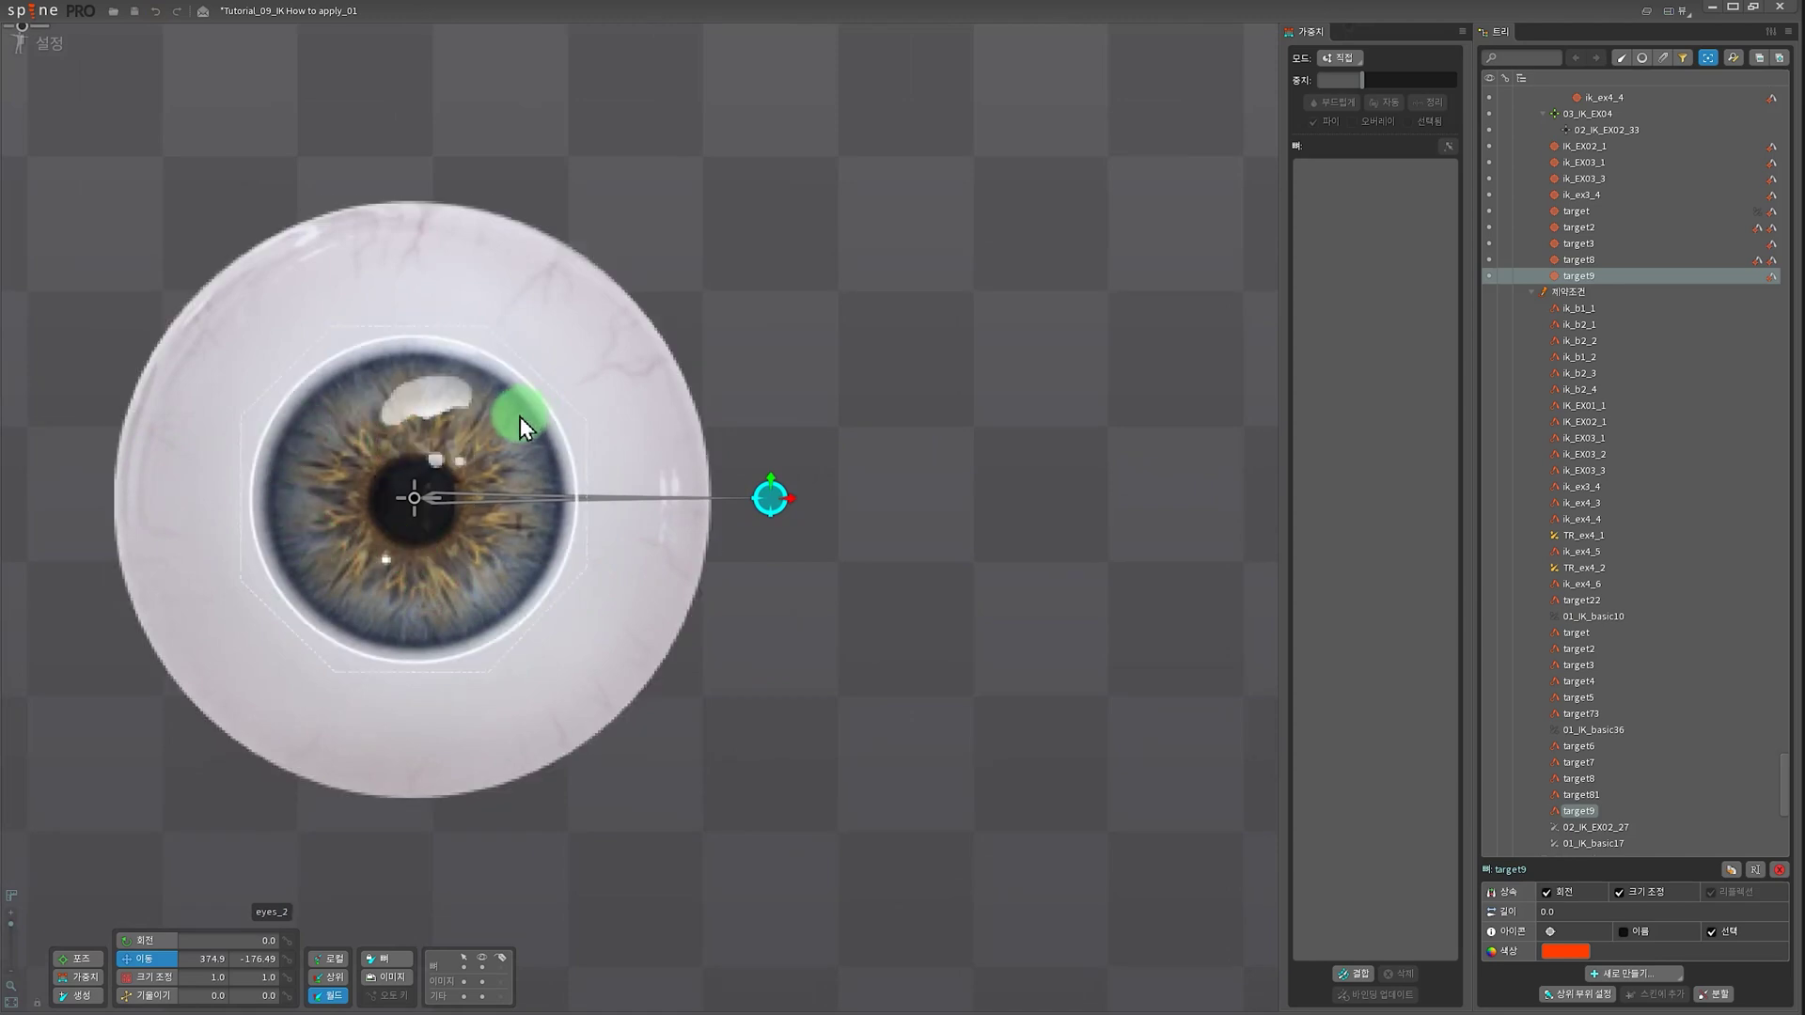
# - Move the iris mesh eyes_2 about 57 units right along the X axis to the eyeball's edge
pyautogui.click(489, 419)
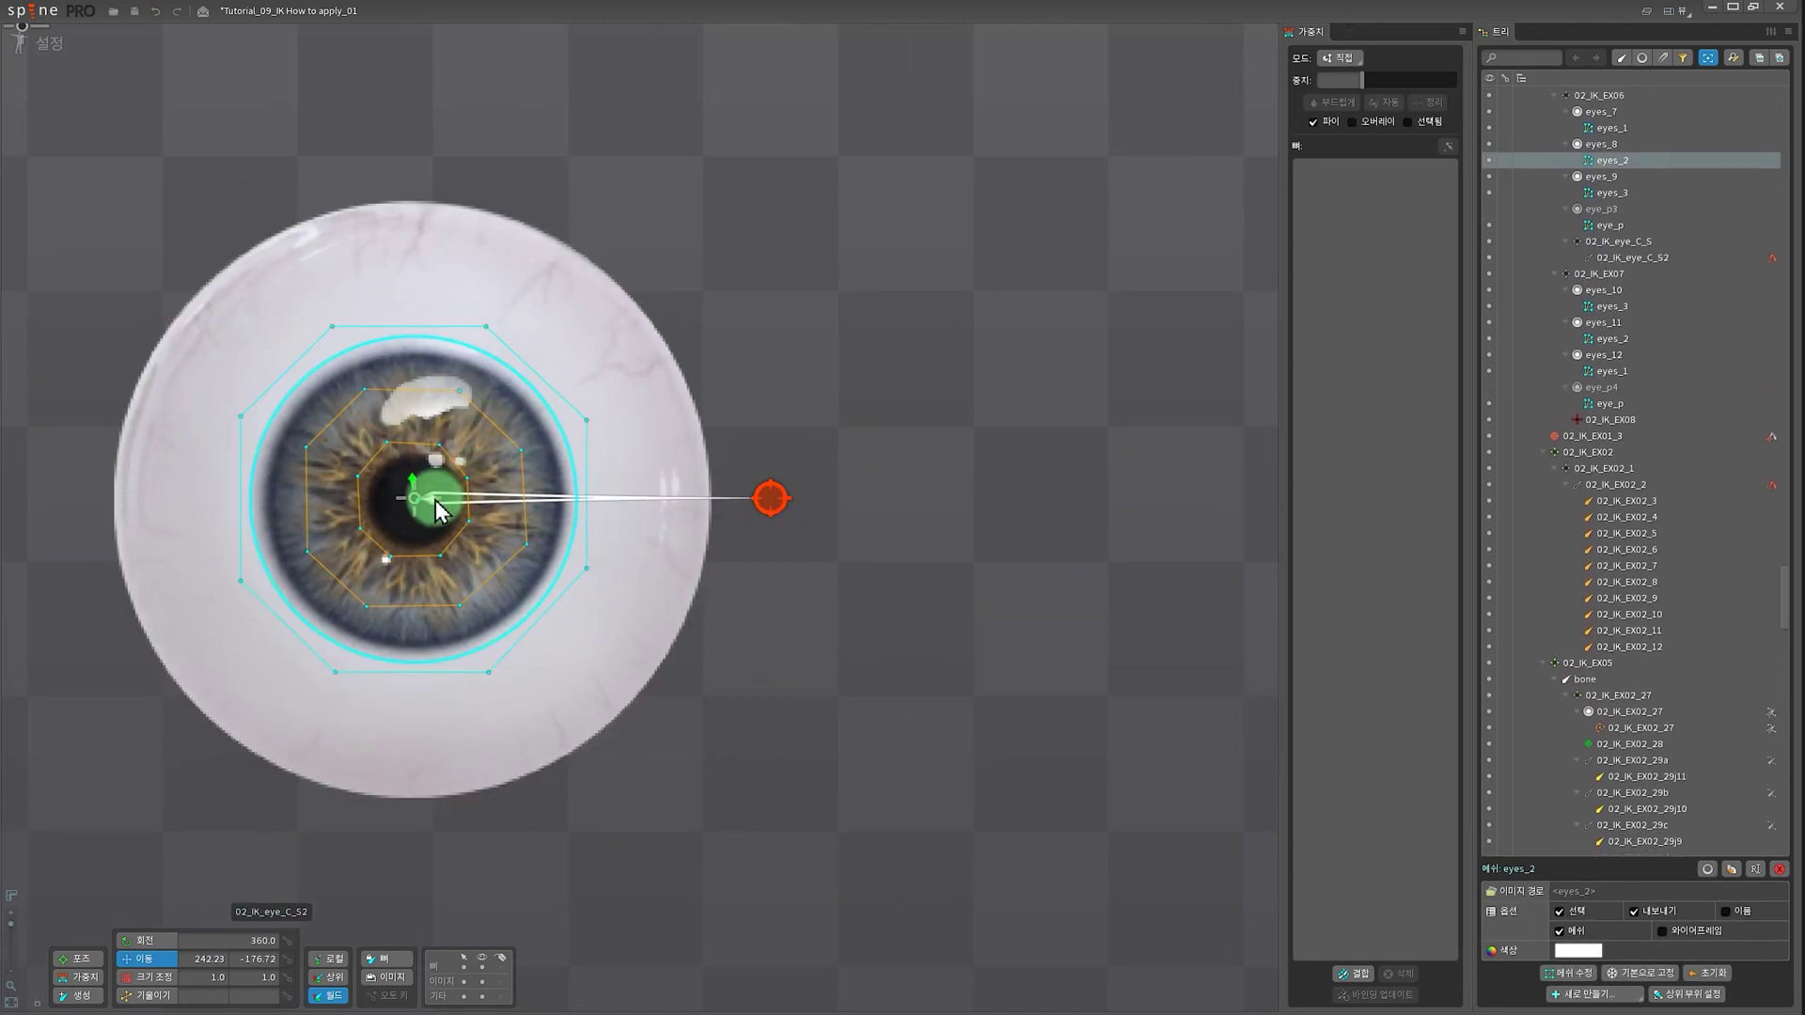
pyautogui.moveTo(414, 499); pyautogui.dragTo(584, 511)
pyautogui.moveTo(911, 632); pyautogui.dragTo(927, 690)
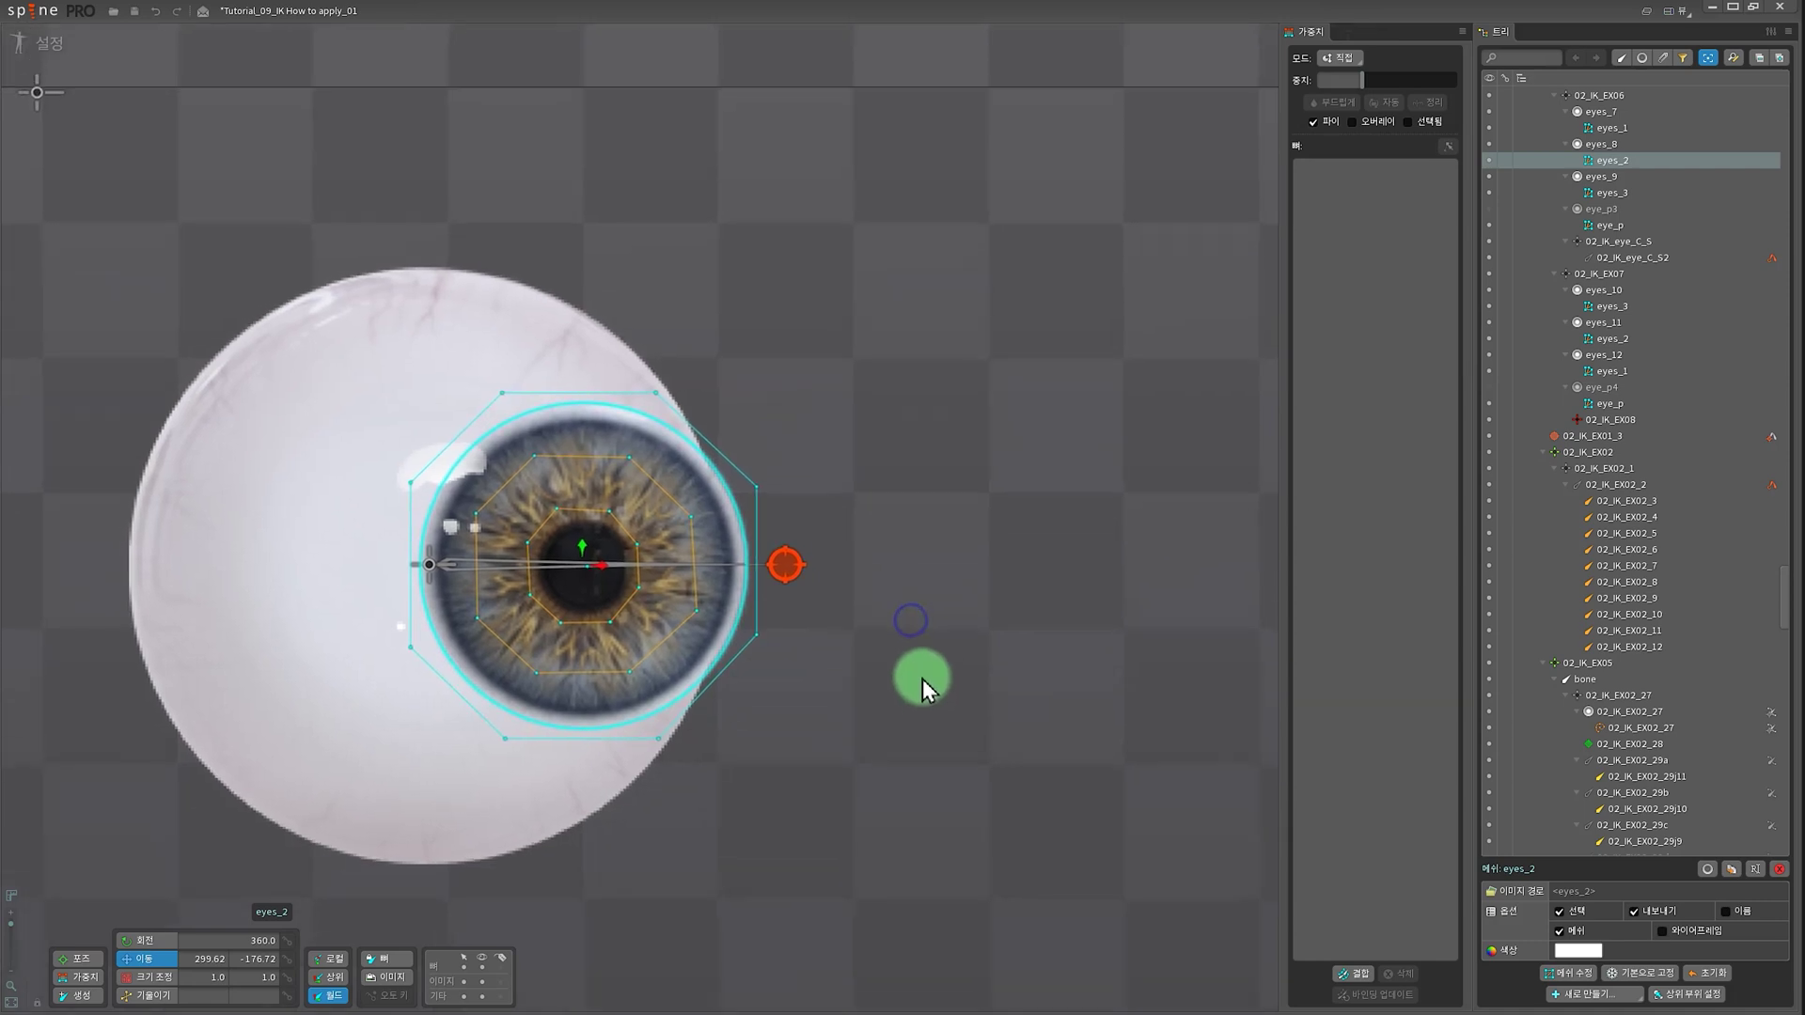
# - Create a zero-length child bone of 02_IK_eye_C_S2 at the shifted pupil's centre and disable its rotation and scale inheritance
pyautogui.rightClick(760, 640)
pyautogui.click(564, 565)
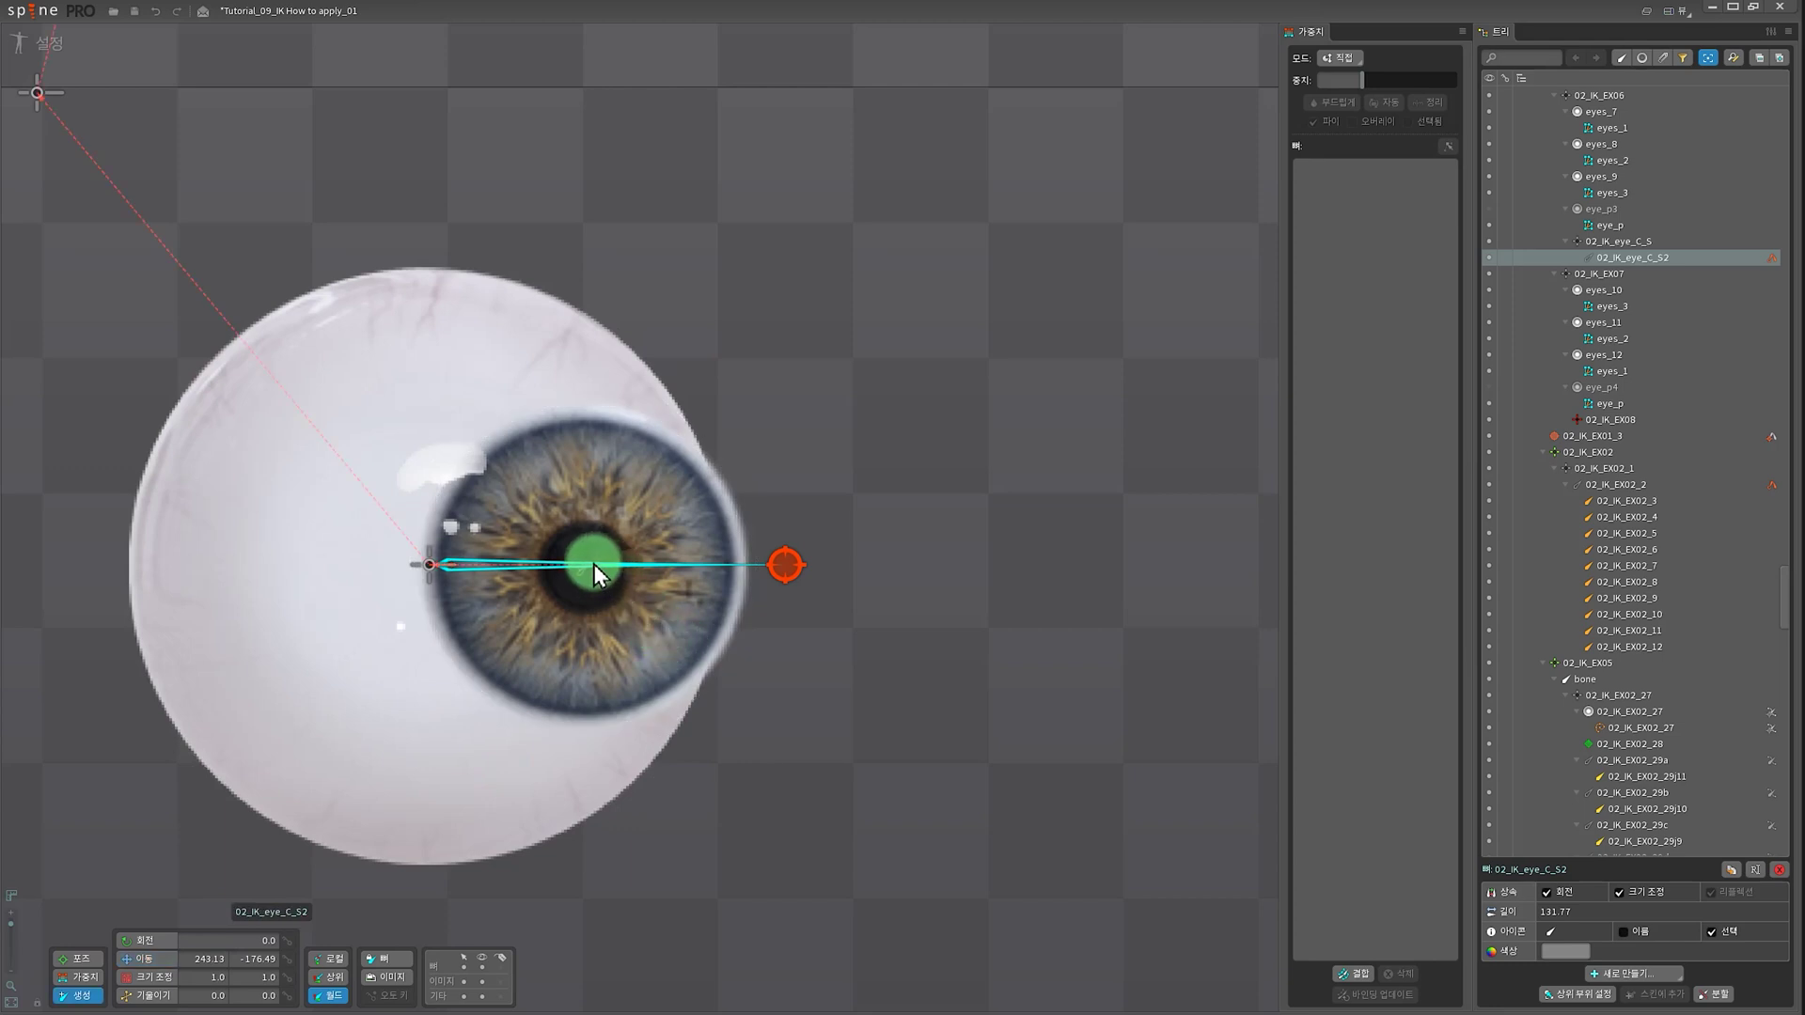
pyautogui.click(585, 565)
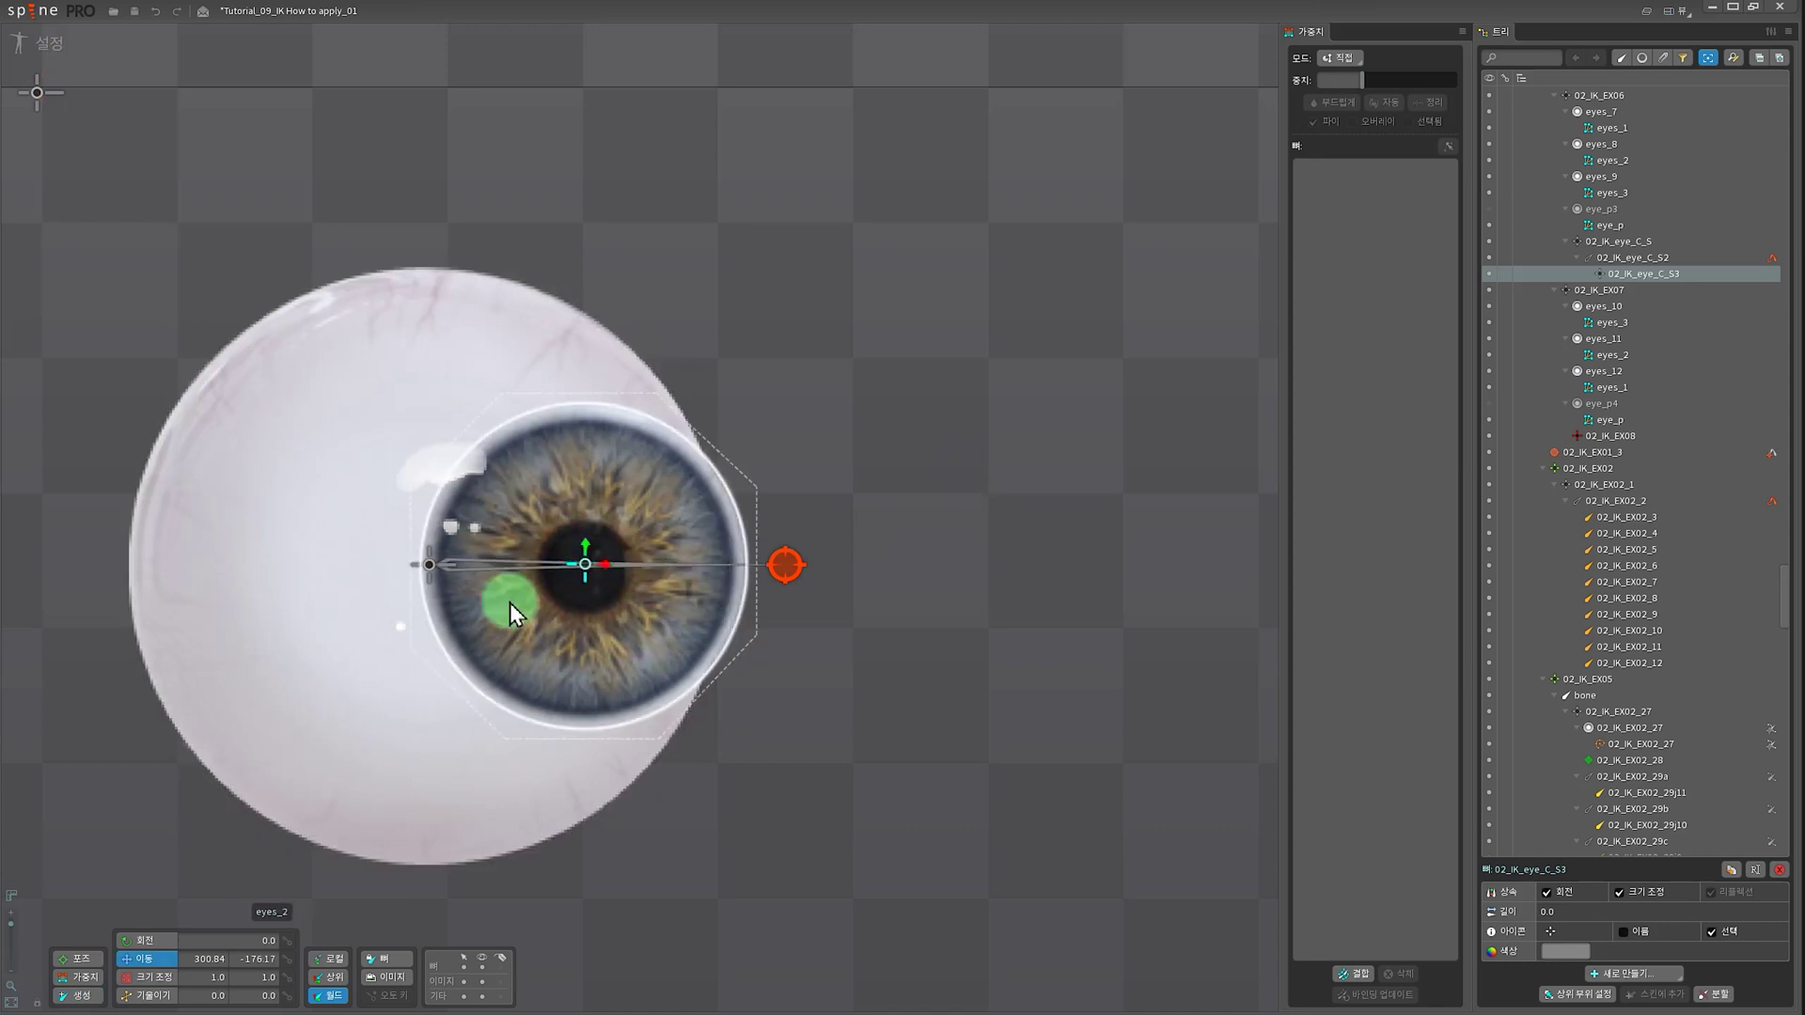
pyautogui.scroll(-2, 799, 611)
pyautogui.scroll(1, 739, 640)
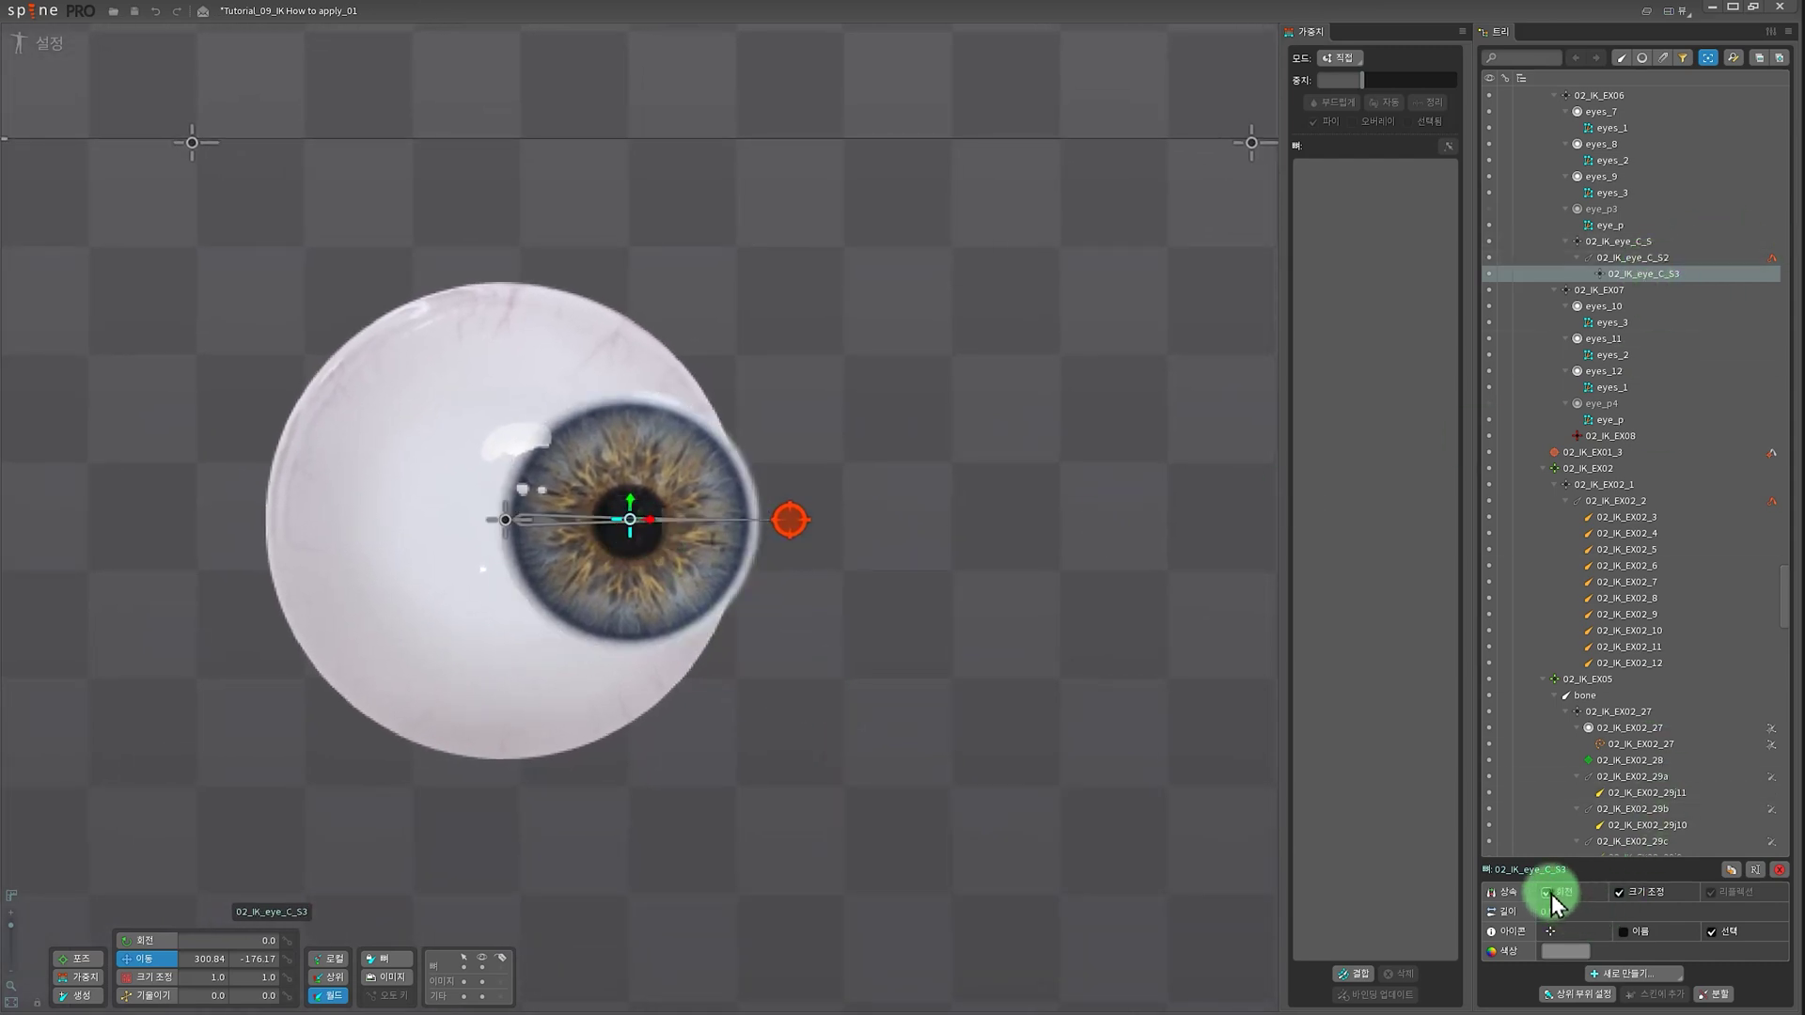
pyautogui.click(1619, 892)
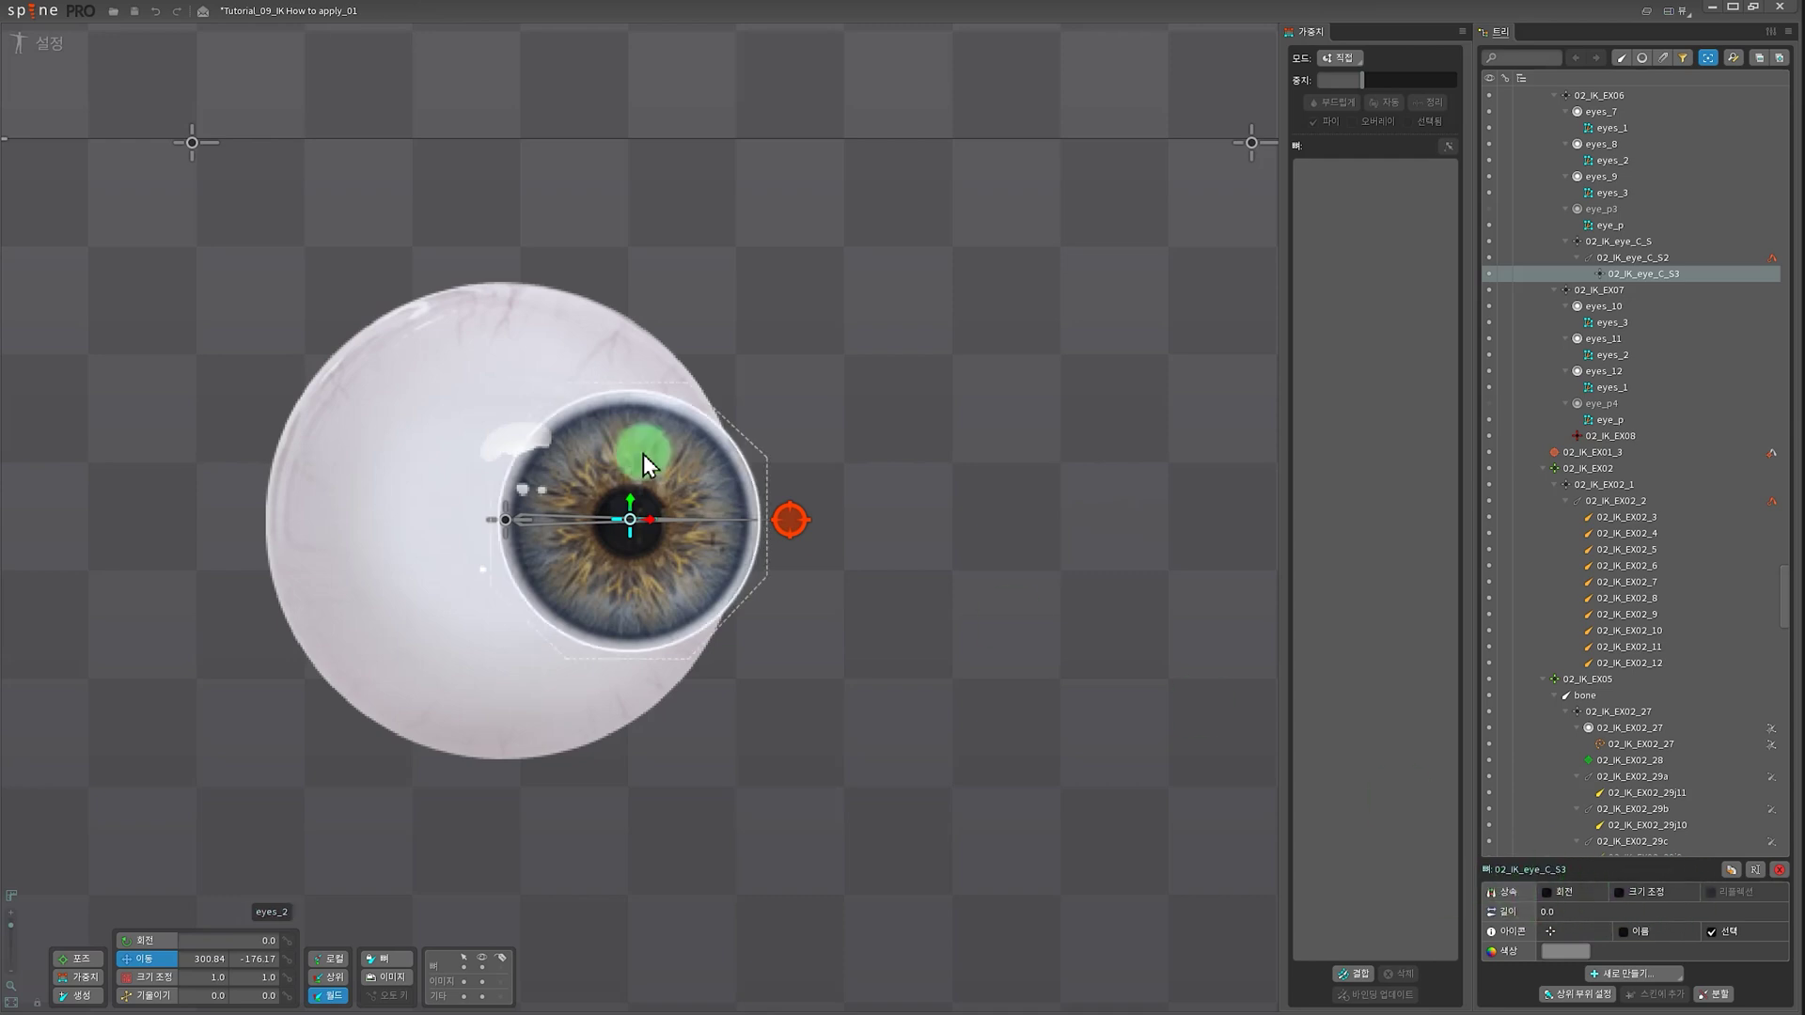
# - Rename the zero-length bone at the pupil's centre as 02_IK_eye_C_pip
pyautogui.click(583, 520)
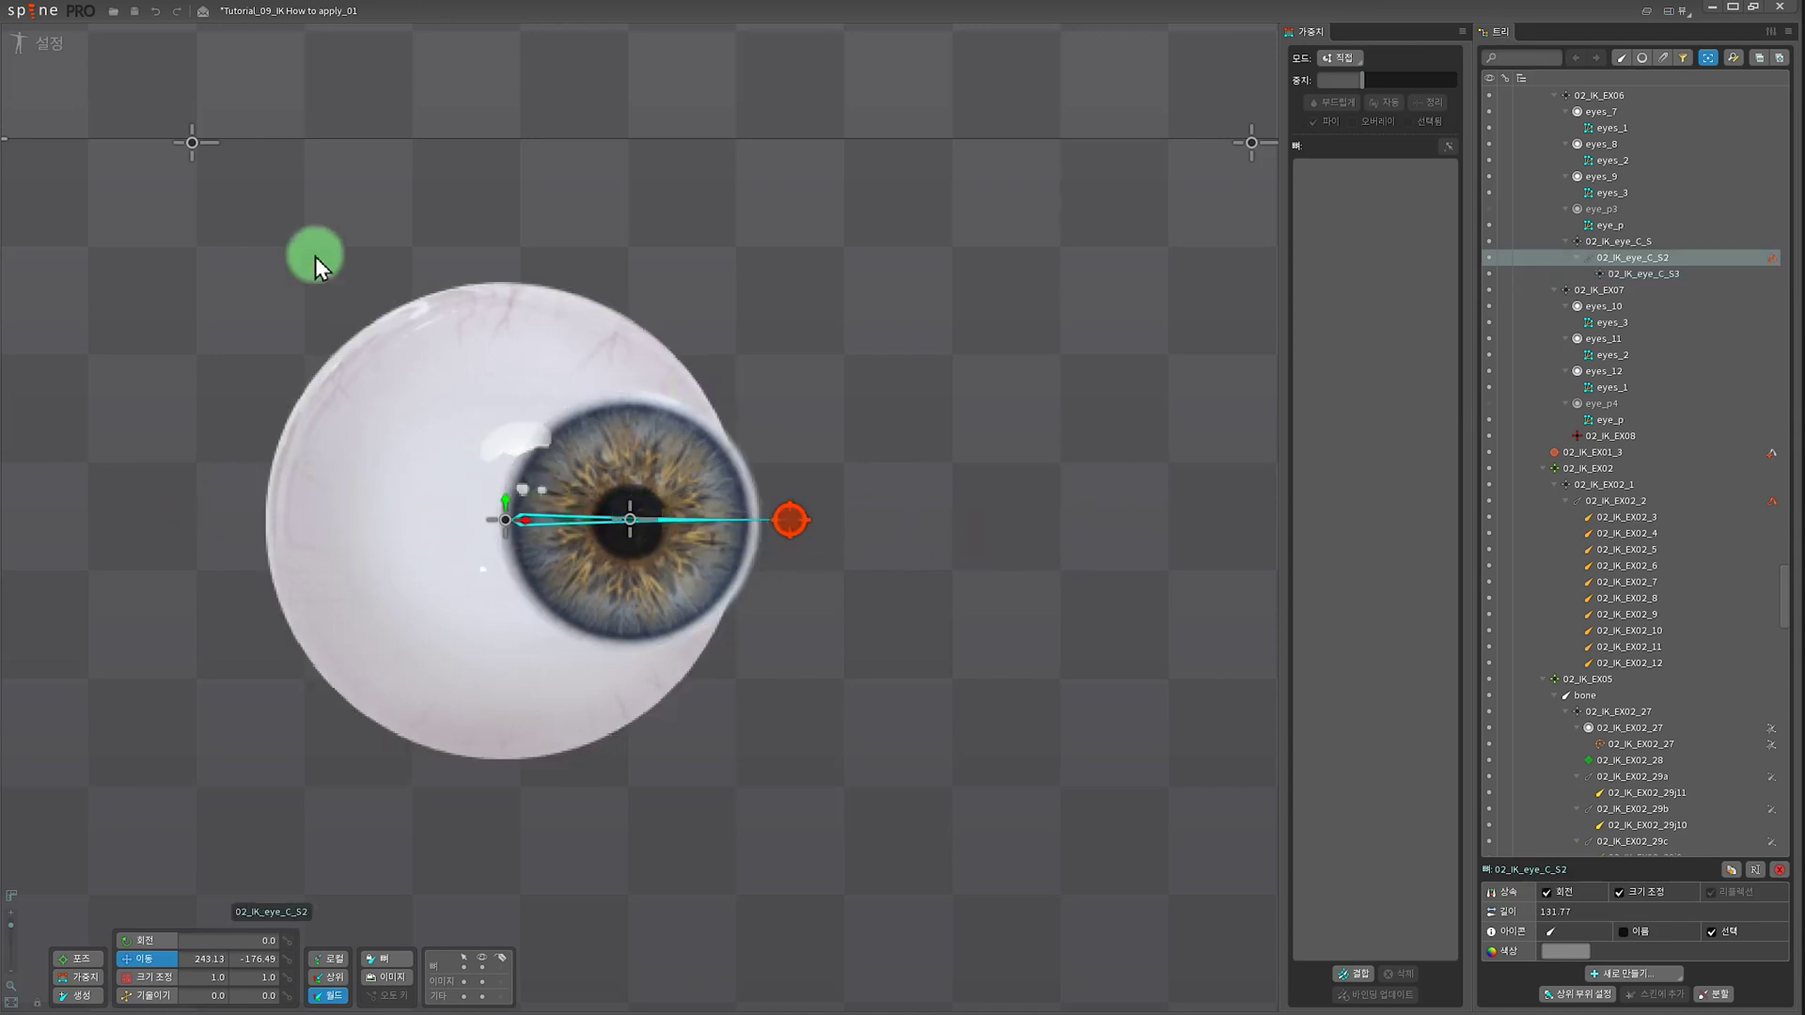
pyautogui.click(628, 519)
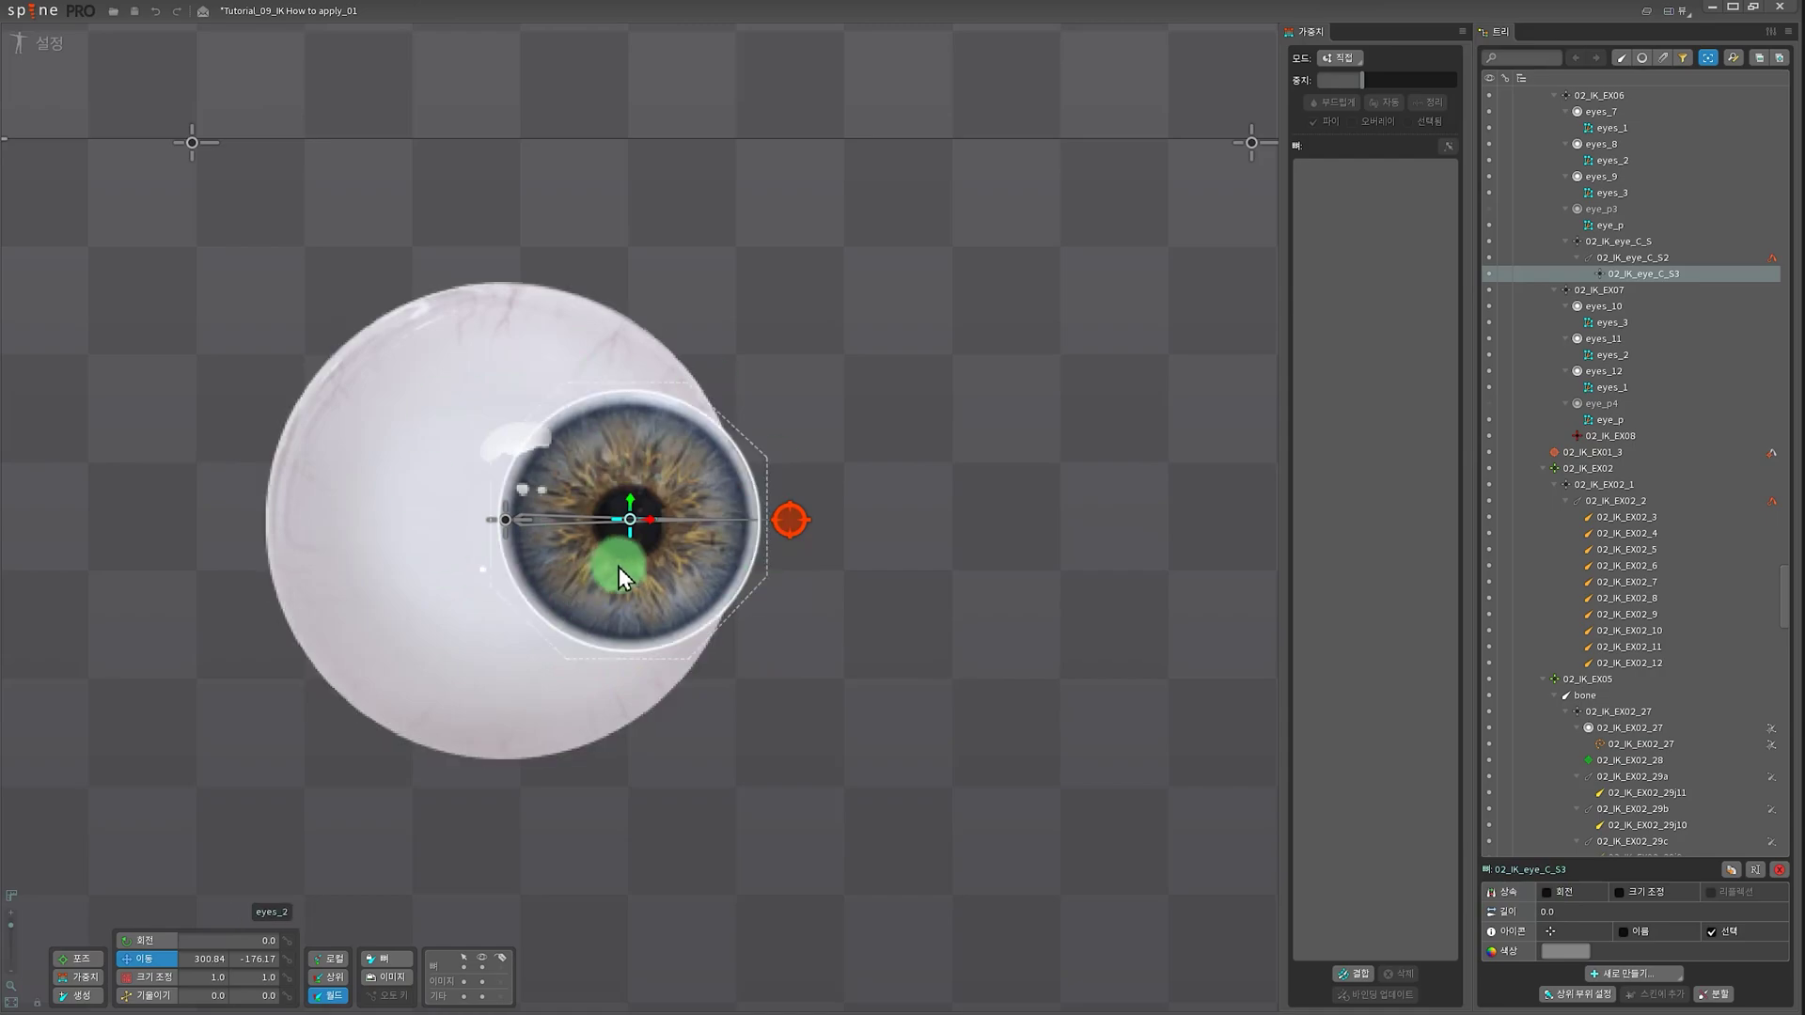
pyautogui.press('F2')
pyautogui.click(1094, 543)
pyautogui.press('Return')
# - Test how the pupil bone follows by moving target9 below its resting place and back
pyautogui.click(792, 526)
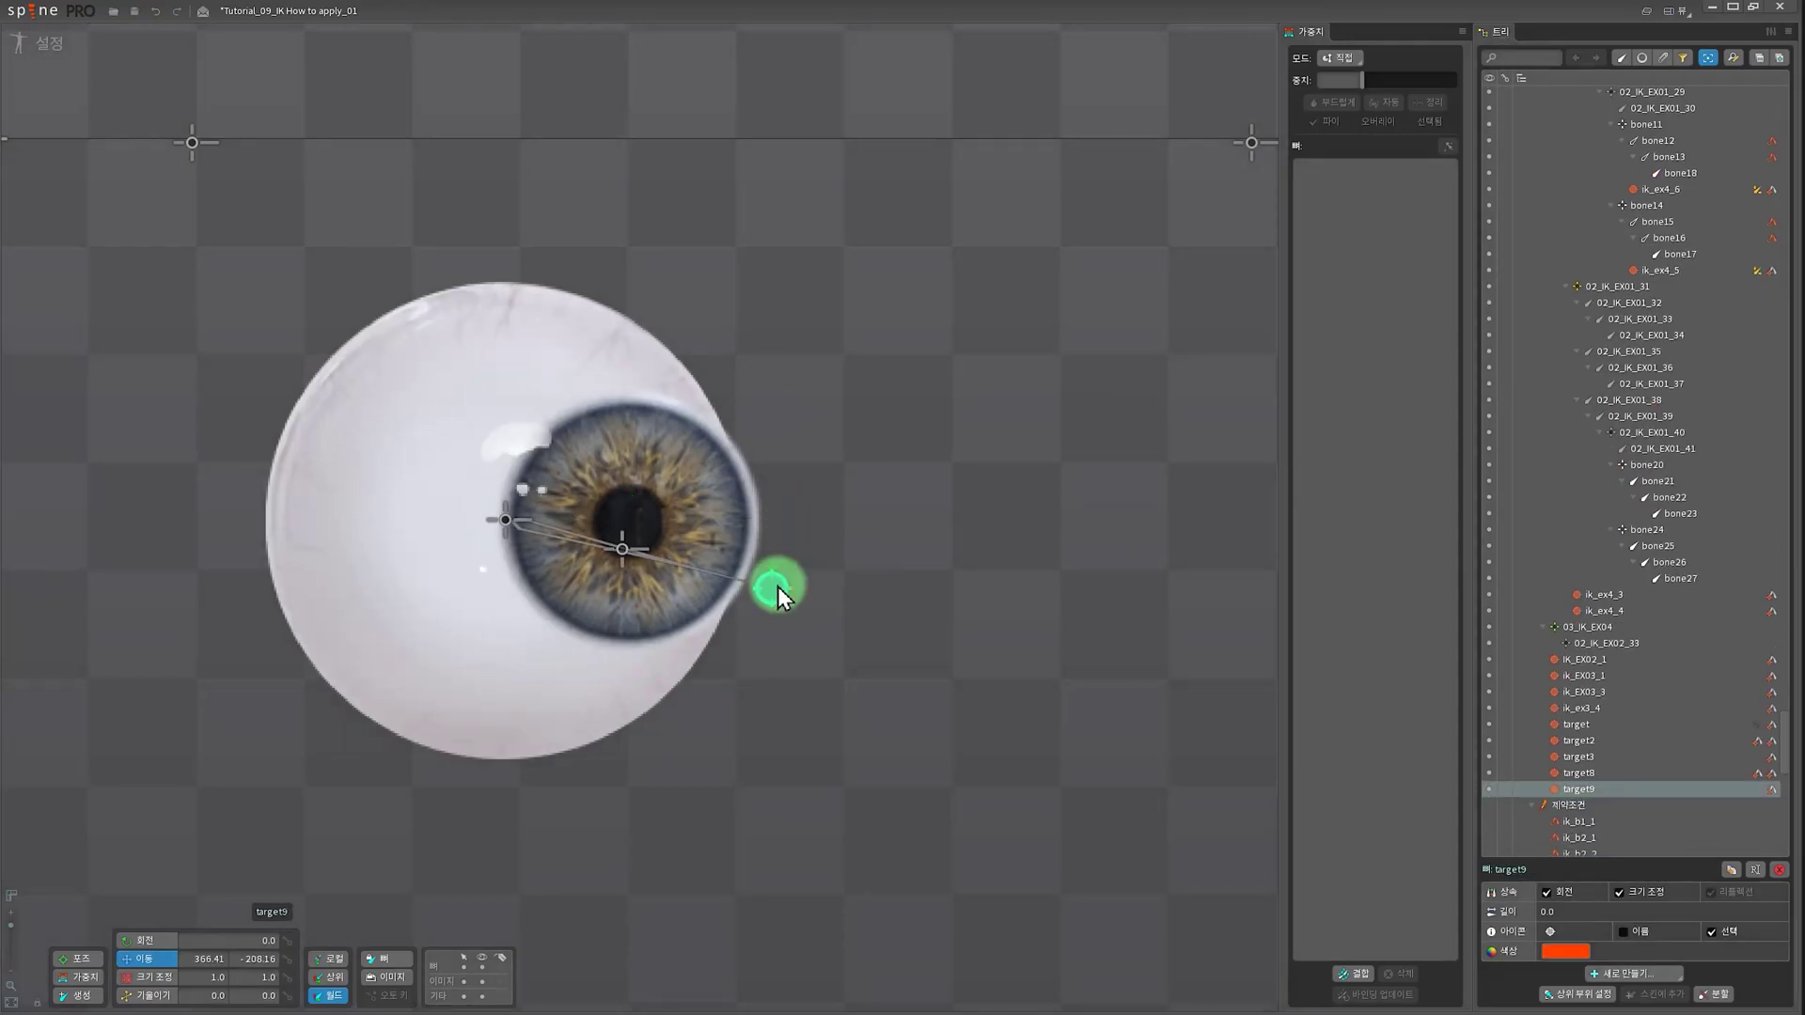
pyautogui.scroll(2, 805, 677)
pyautogui.scroll(-2, 917, 686)
pyautogui.scroll(1, 846, 696)
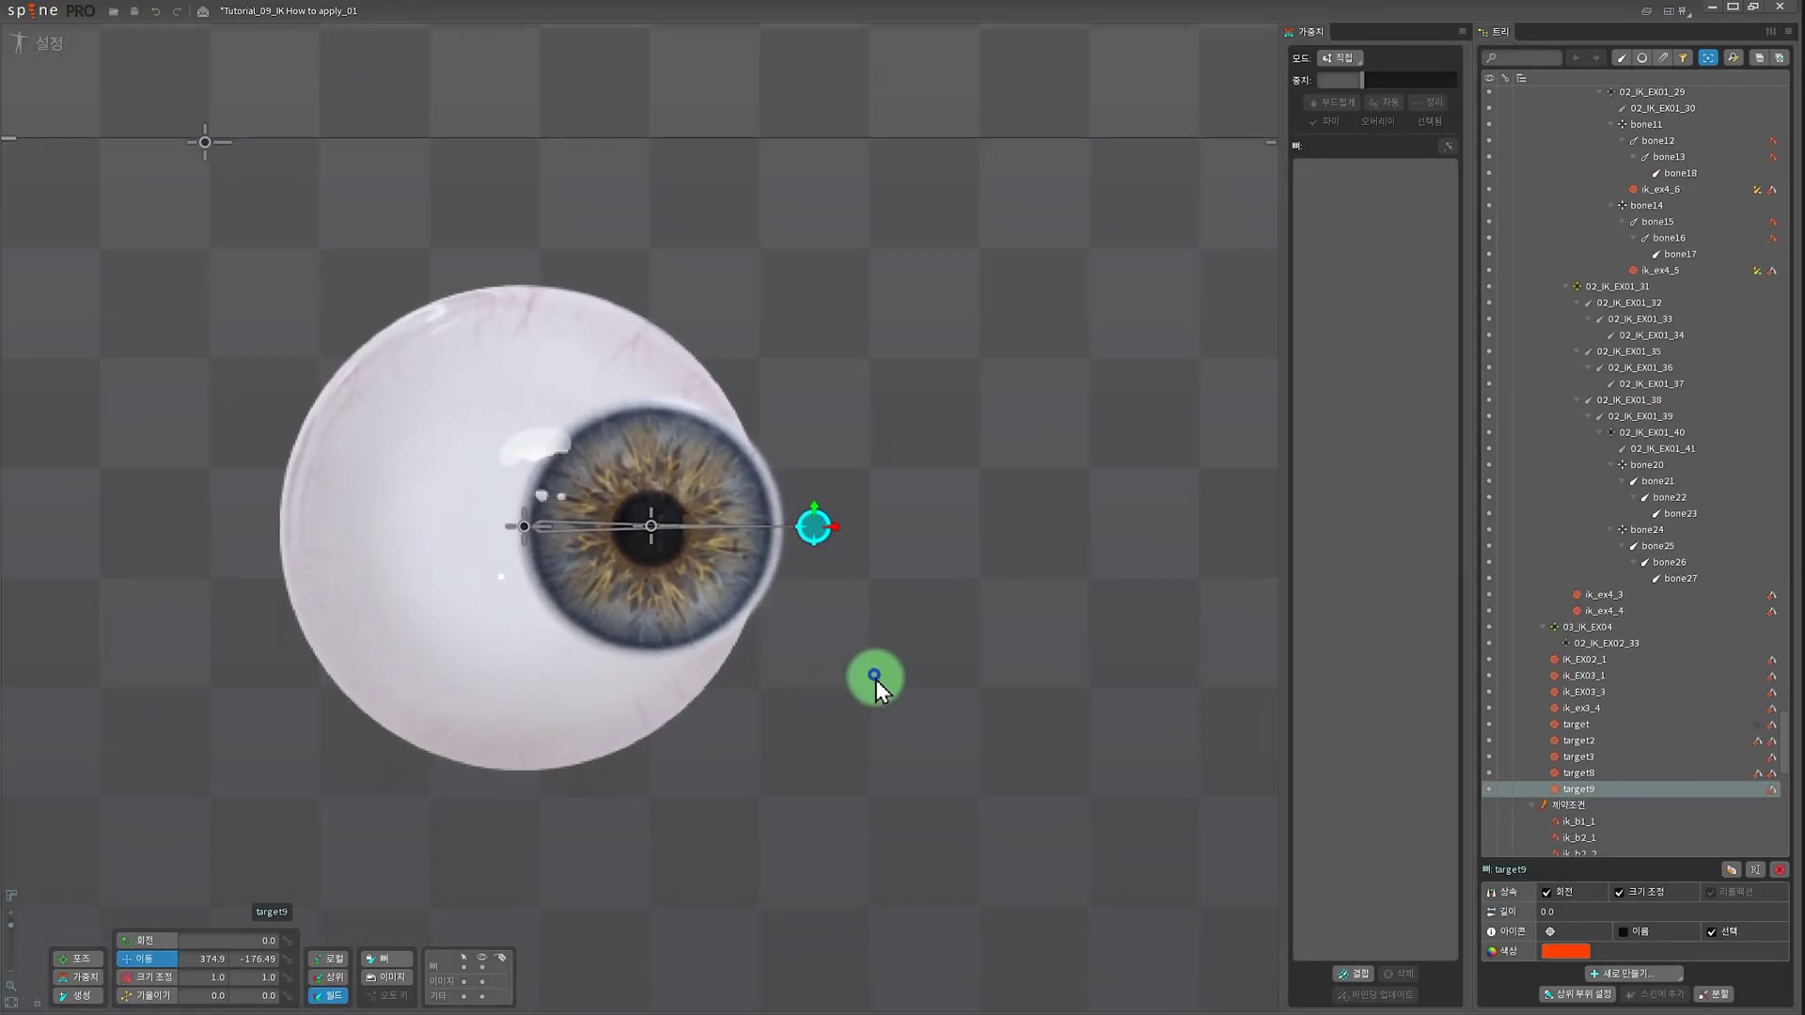
pyautogui.click(631, 606)
pyautogui.click(422, 612)
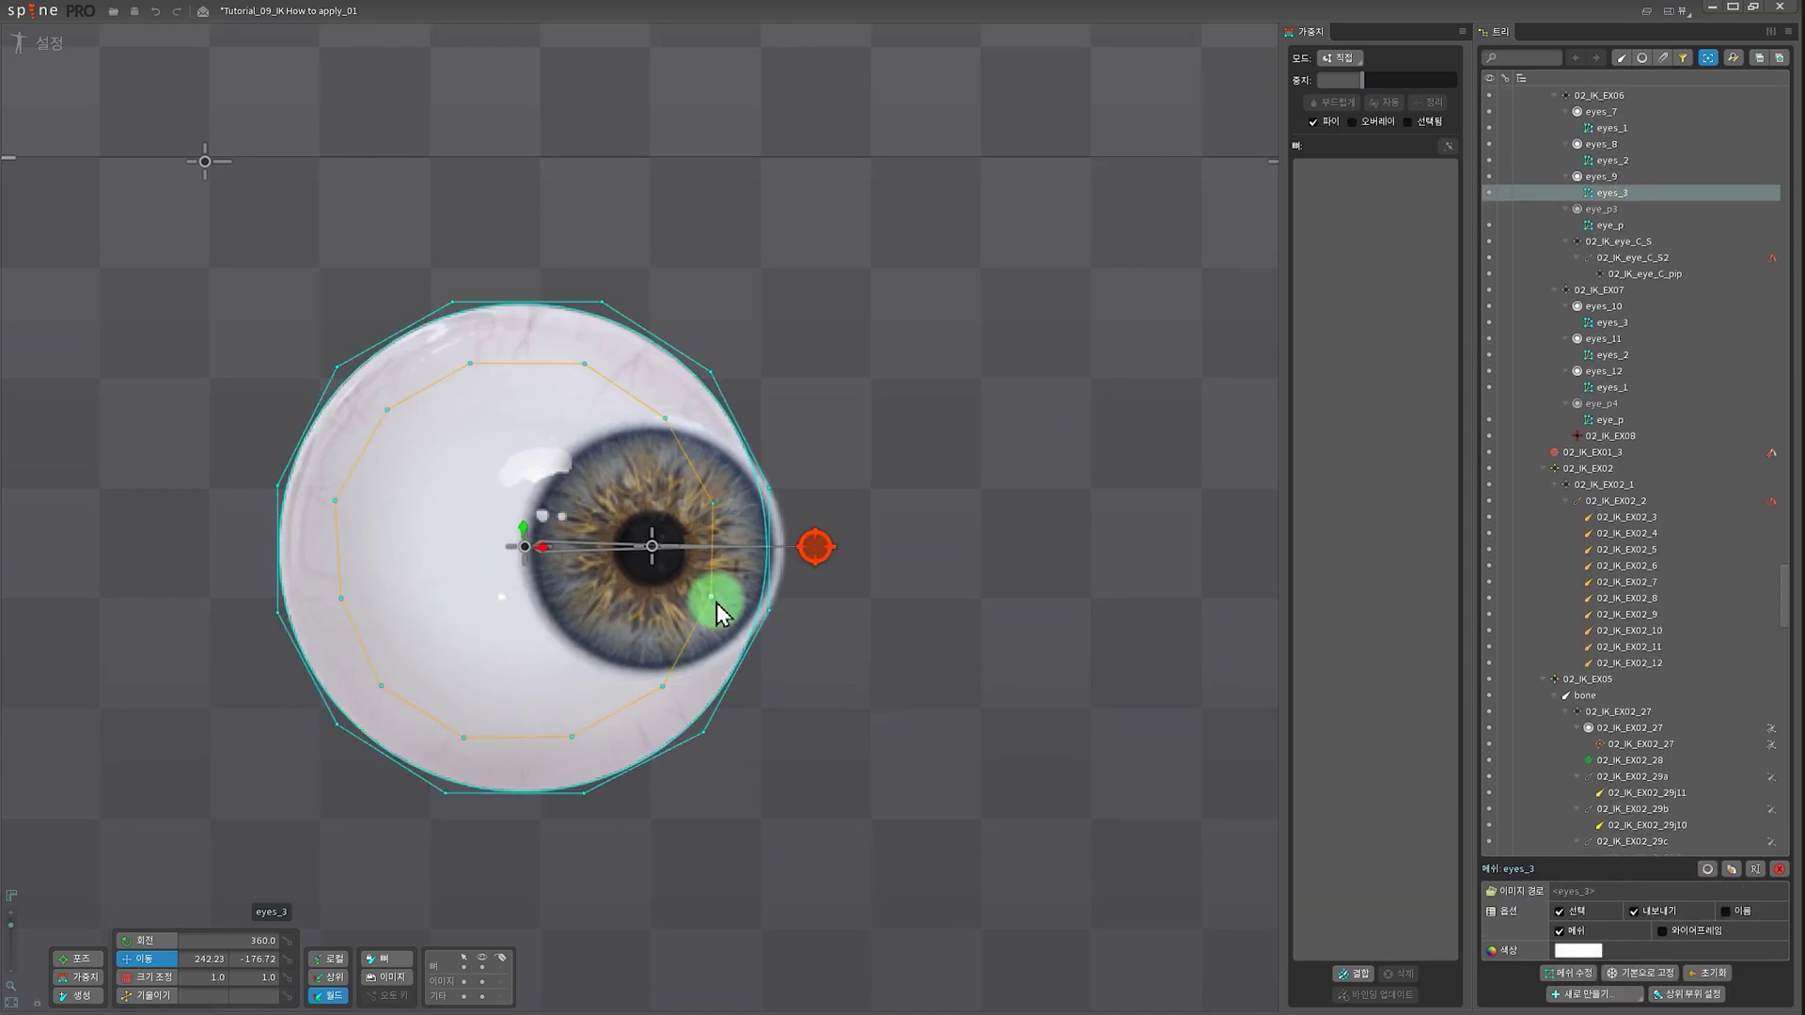
pyautogui.click(638, 609)
pyautogui.click(383, 629)
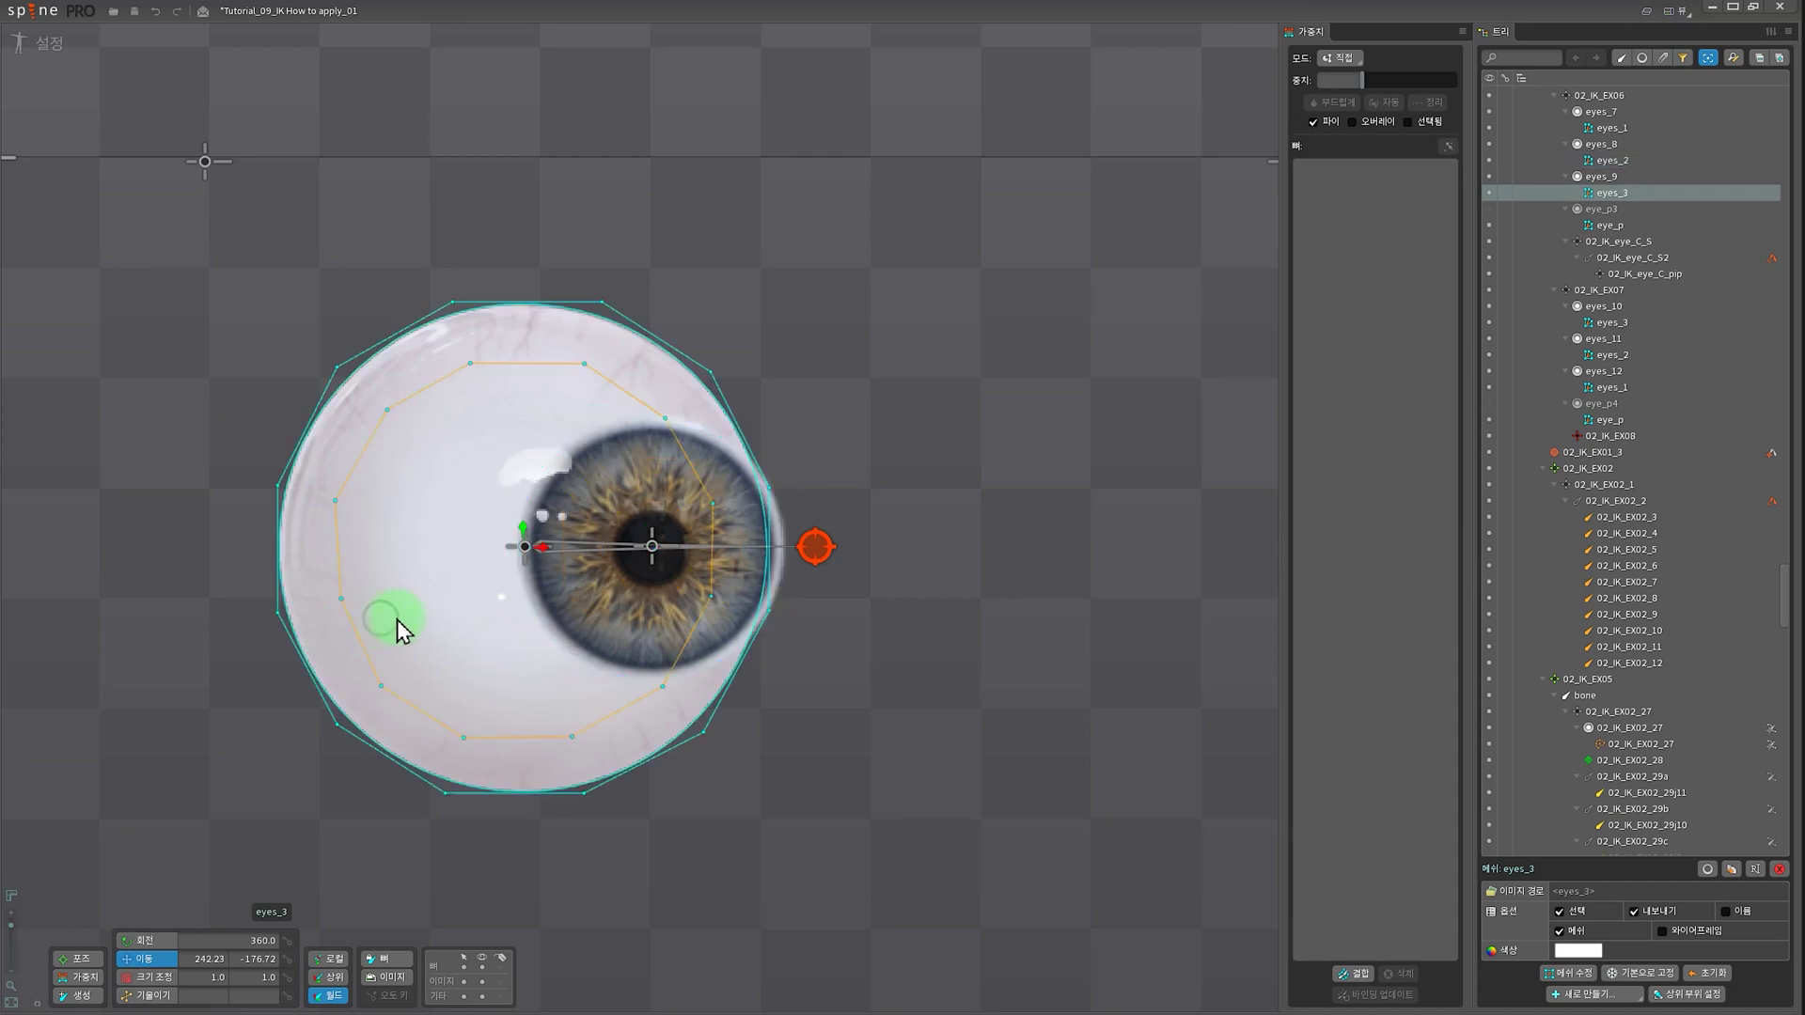
pyautogui.click(604, 613)
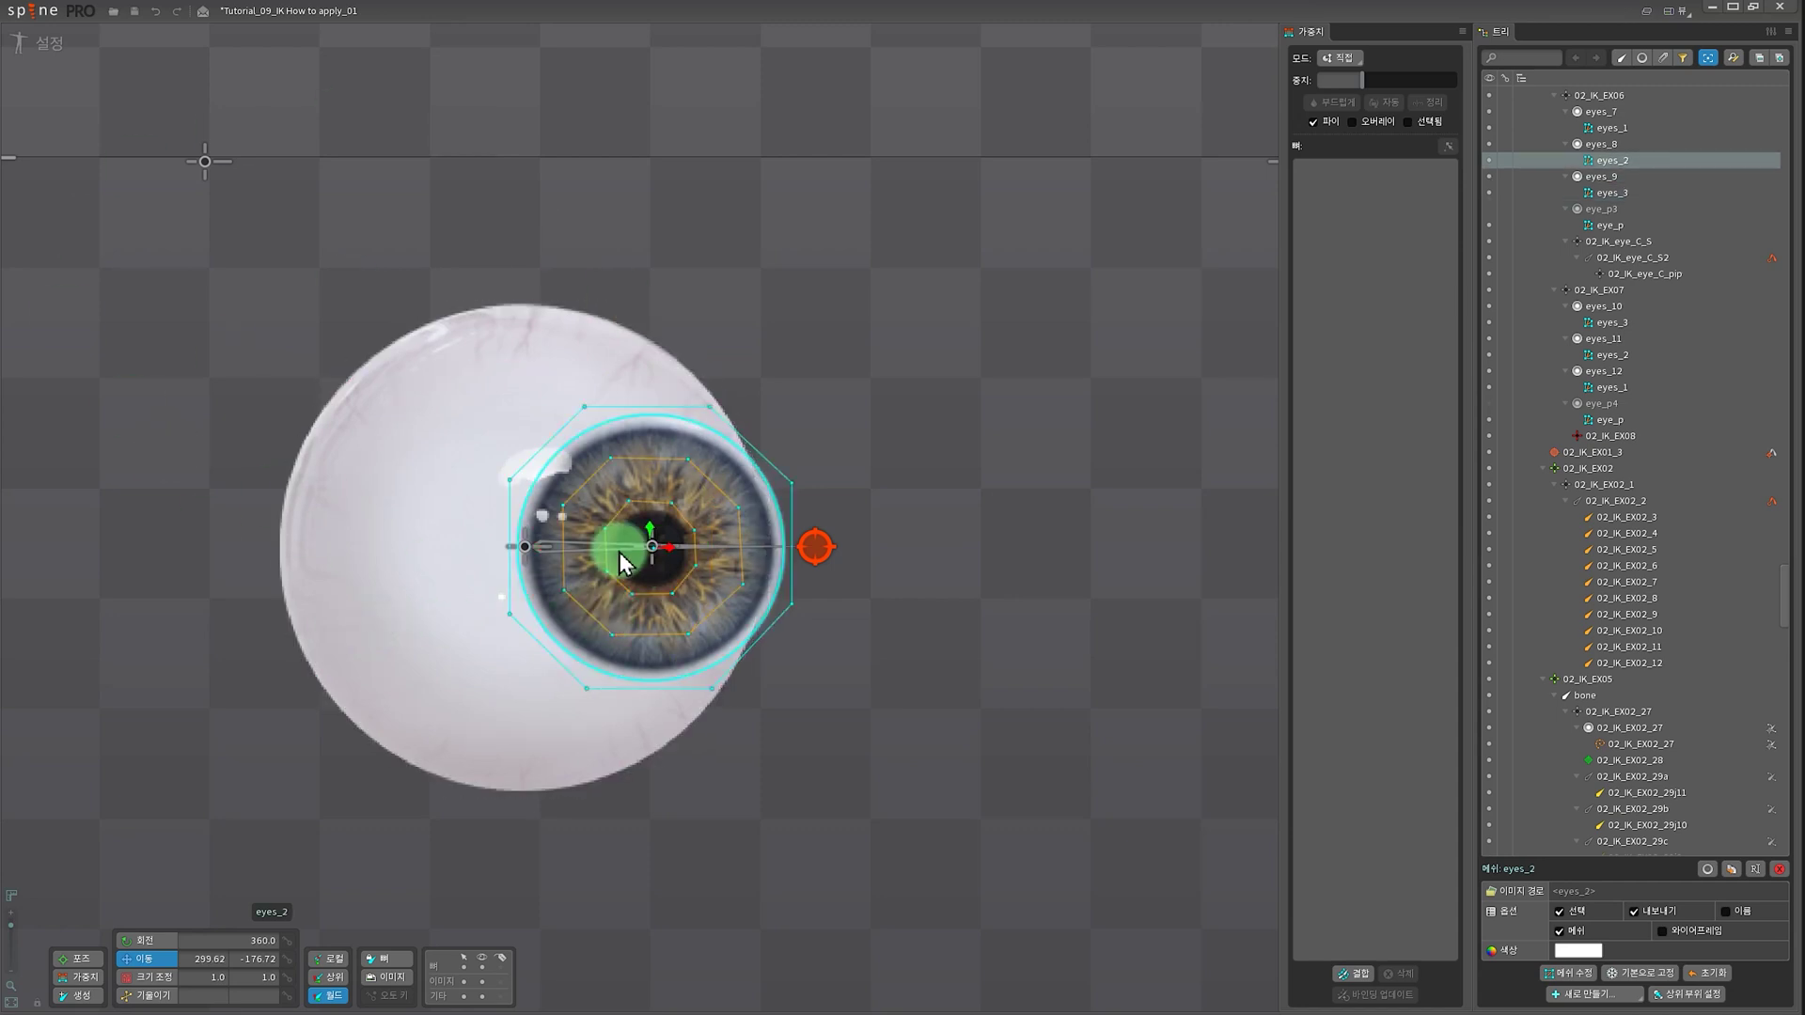
pyautogui.press('space')
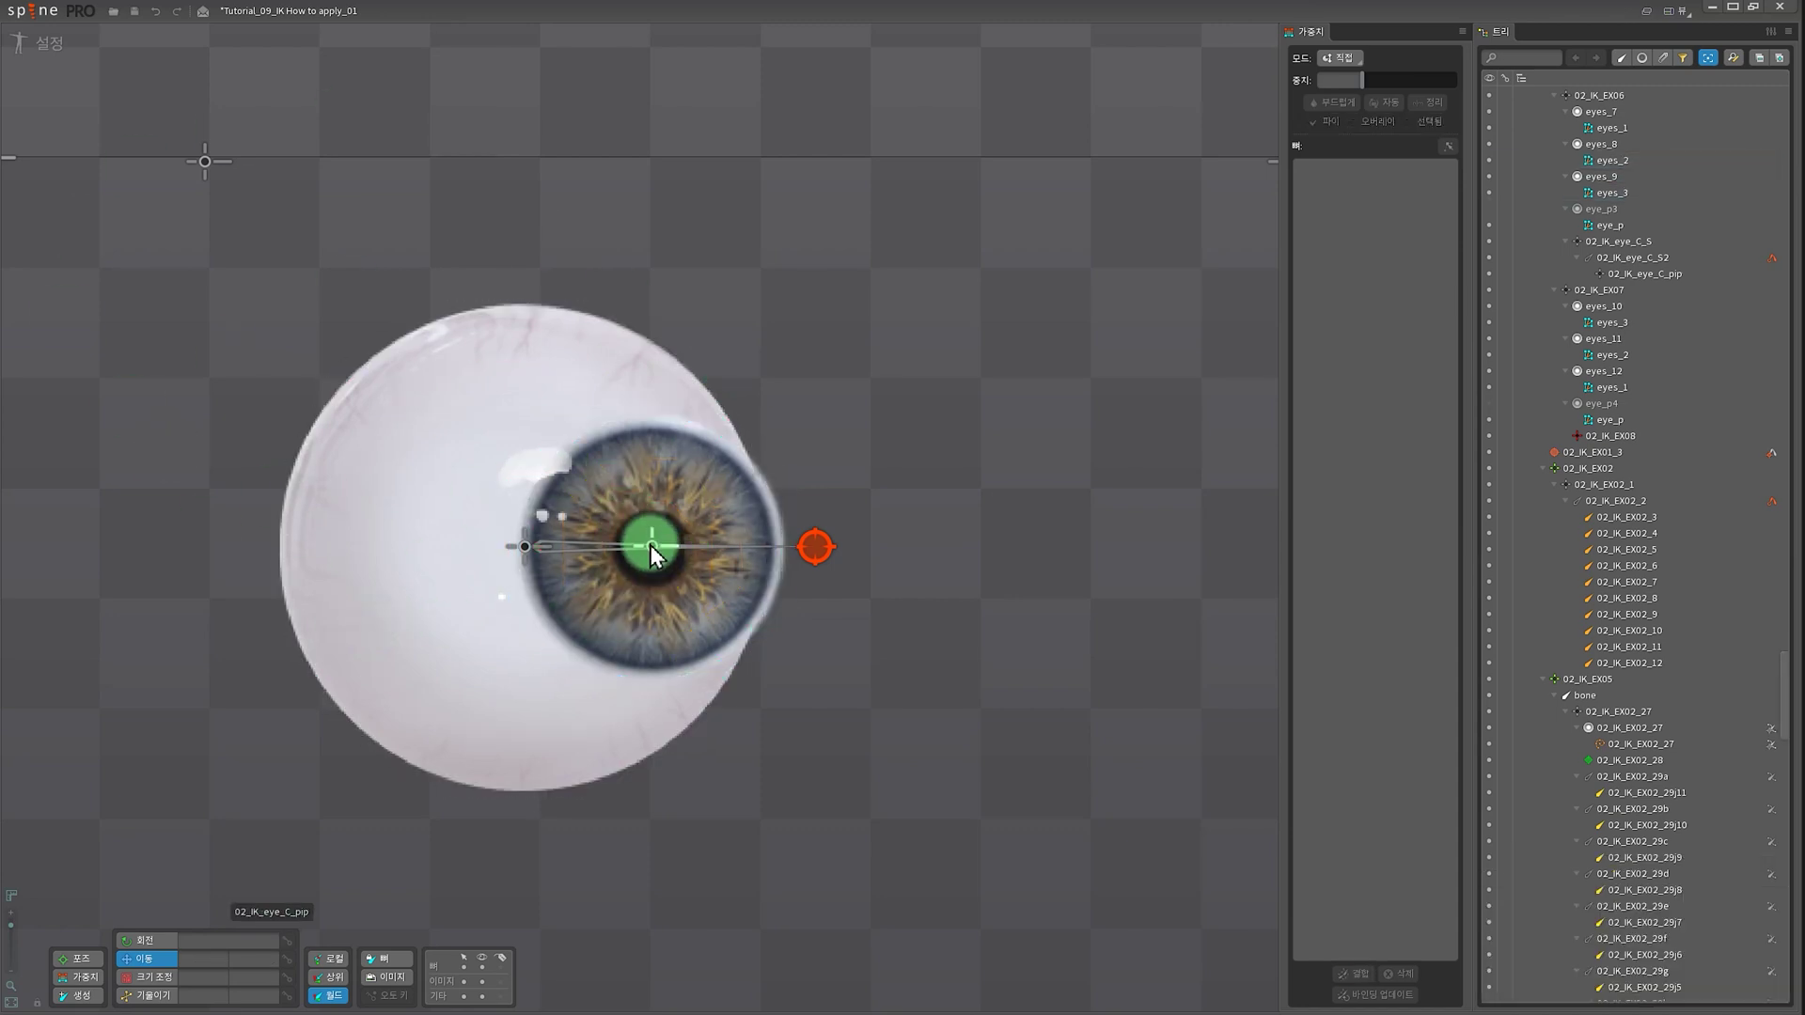
# - Set the colour of the bone 02_IK_eye_C_pip to lime green 94FF00FF
pyautogui.click(650, 545)
pyautogui.click(1587, 956)
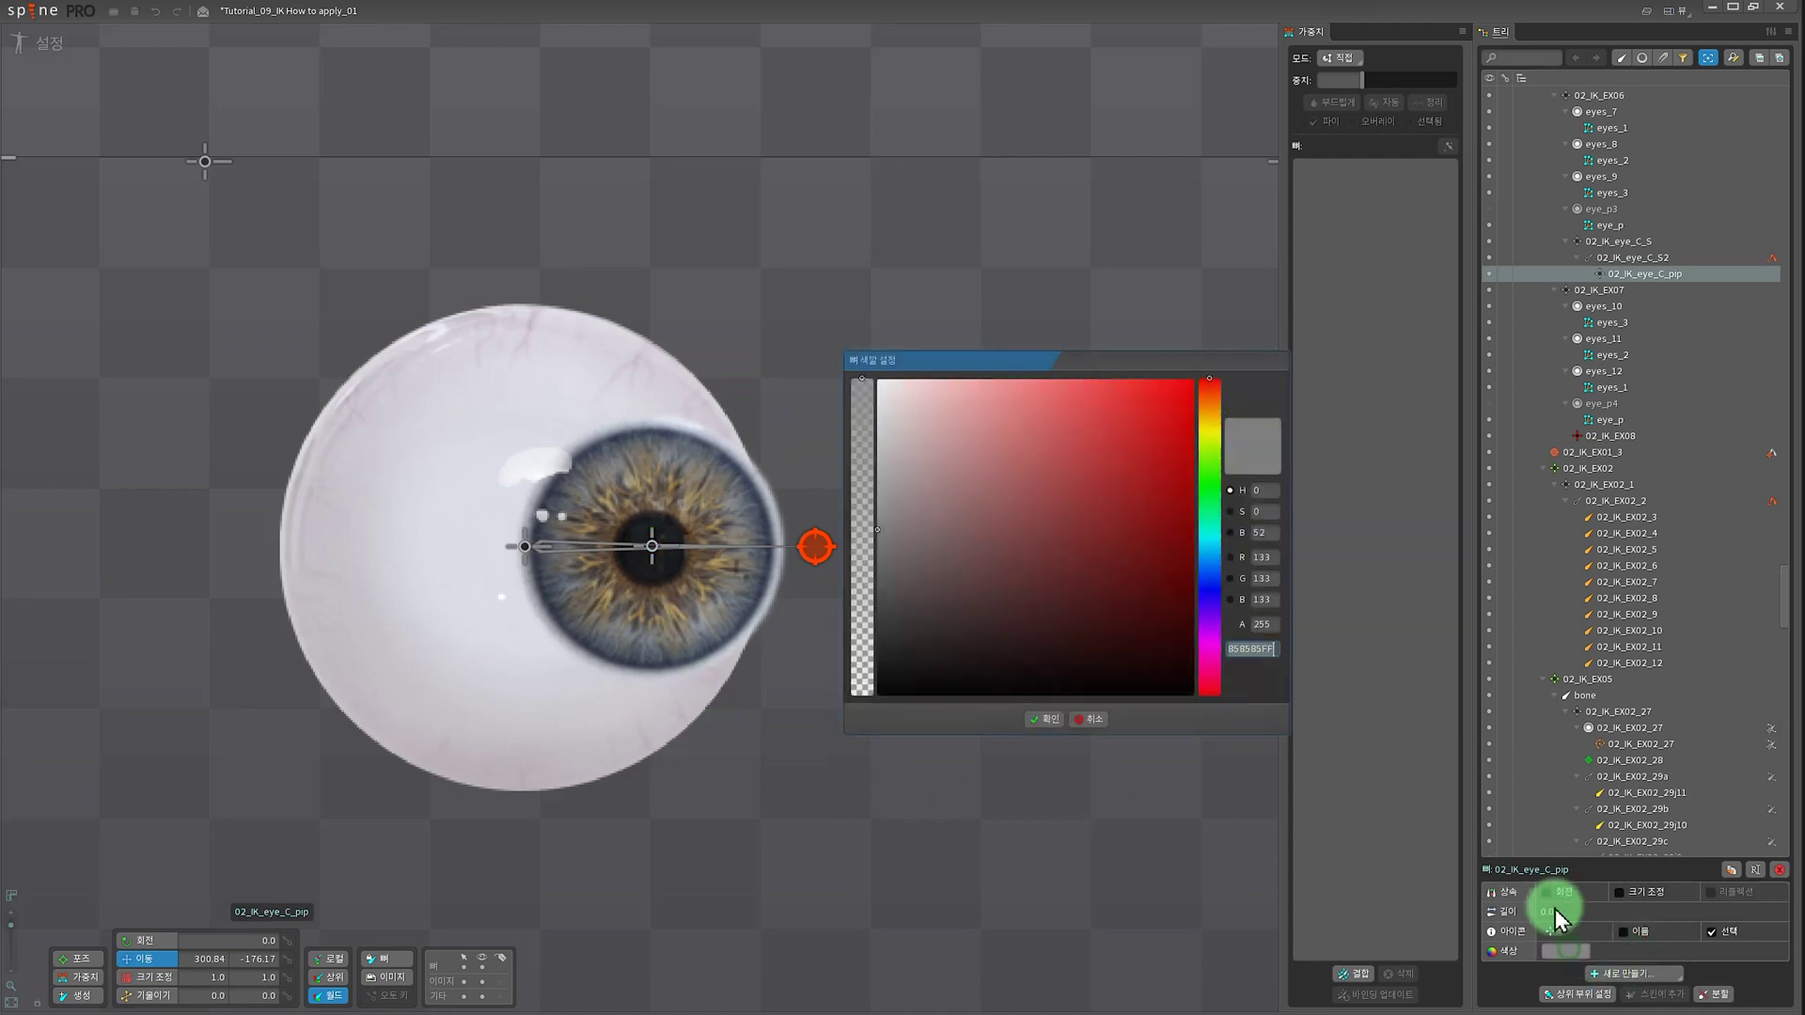
pyautogui.moveTo(1222, 444)
pyautogui.mouseDown()
pyautogui.moveTo(1141, 414)
pyautogui.moveTo(1187, 450)
pyautogui.mouseUp()
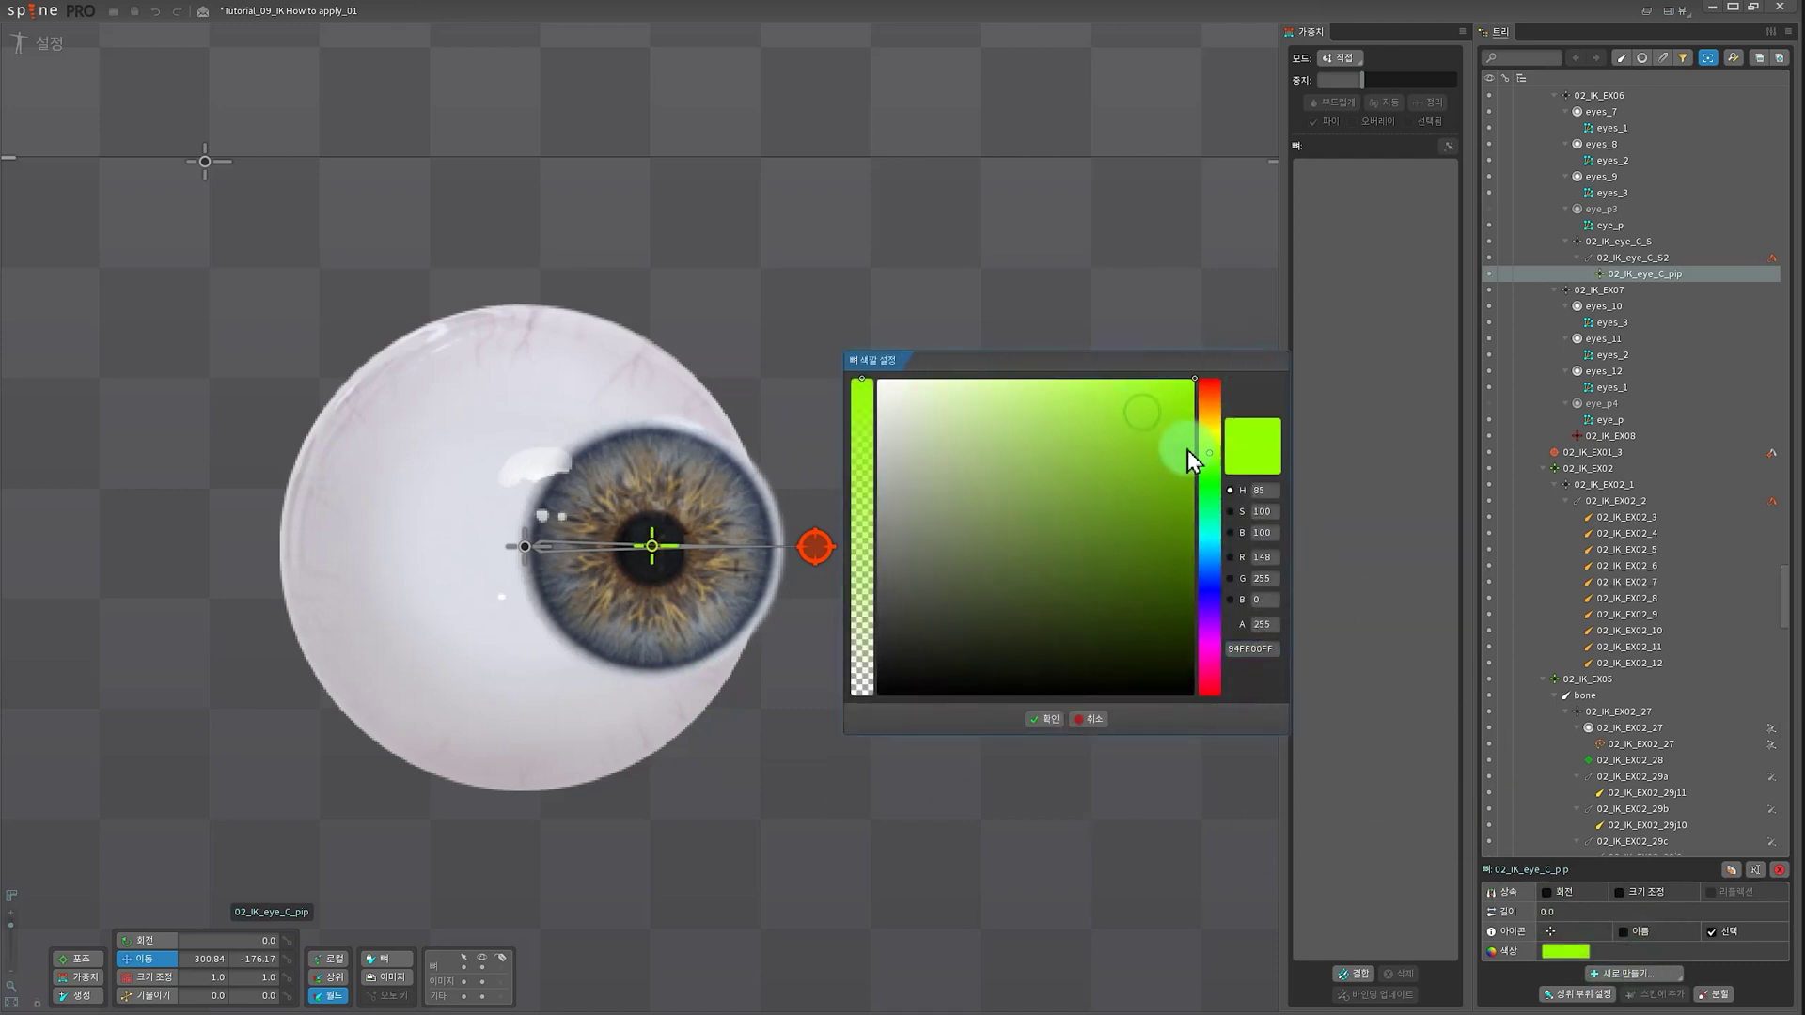
pyautogui.click(1048, 720)
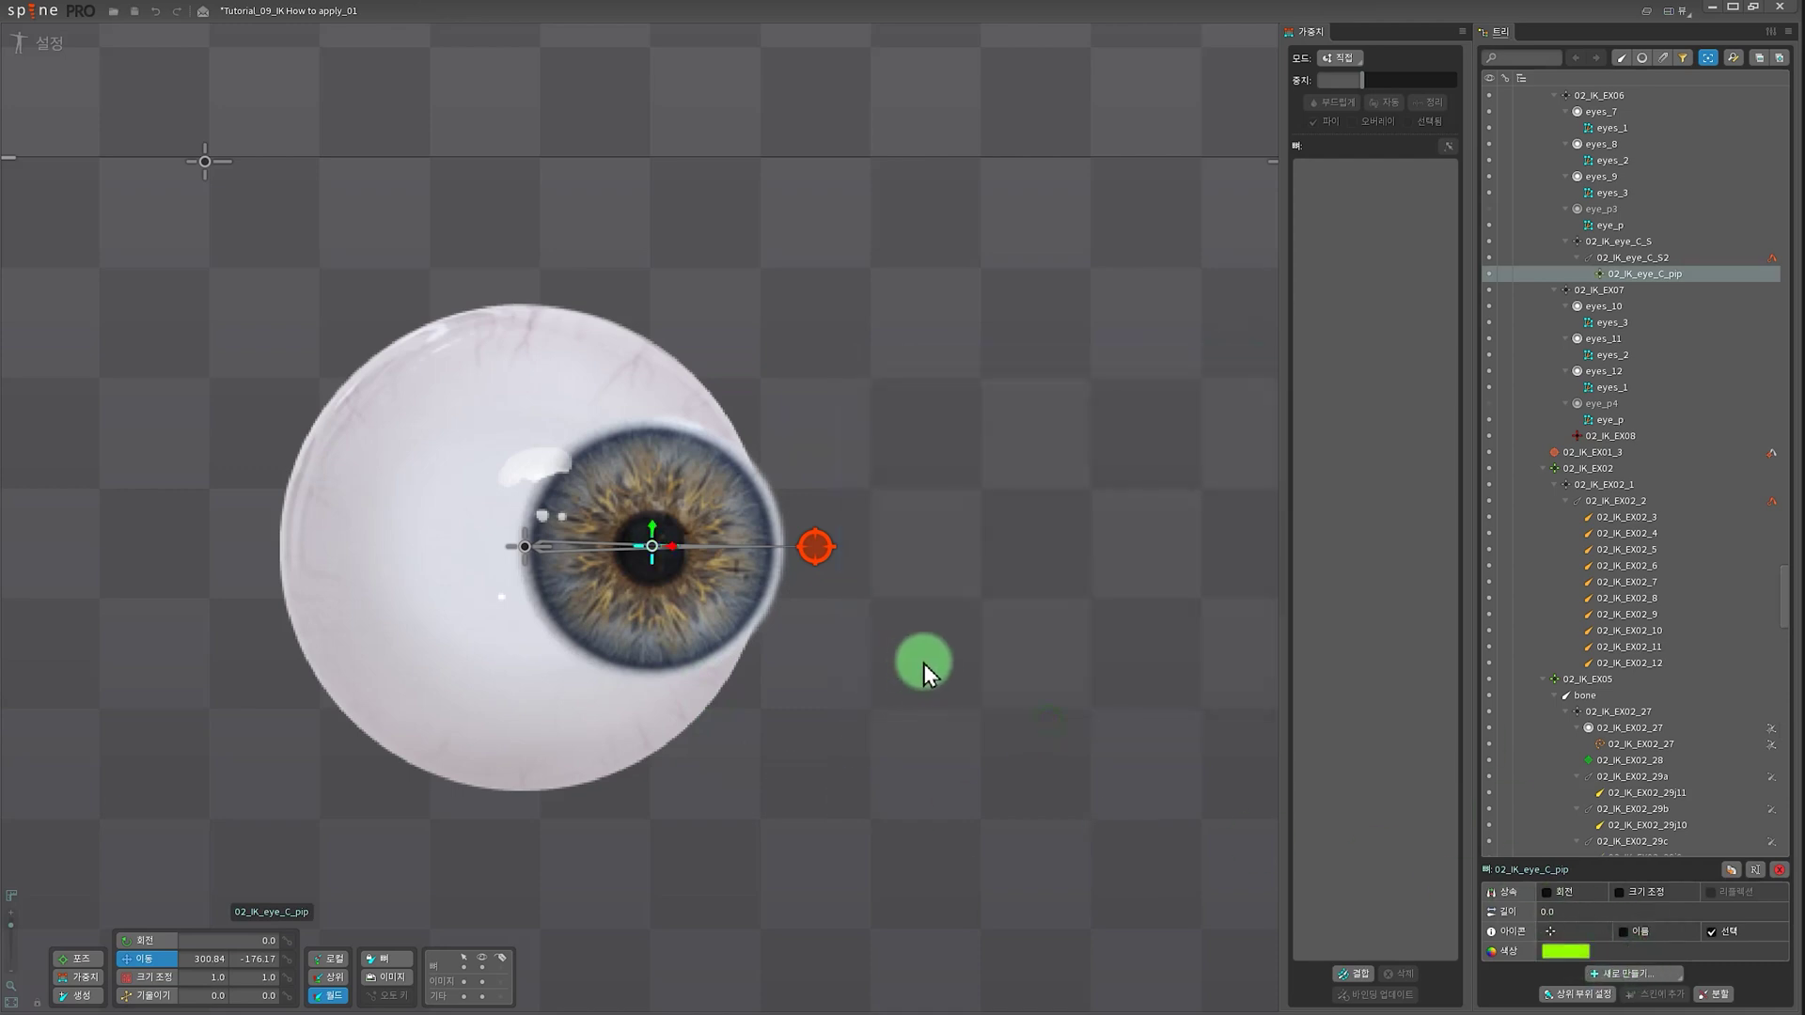
# - Bind the iris mesh eyes_2 to the bone 02_IK_eye_C_pip
pyautogui.click(204, 164)
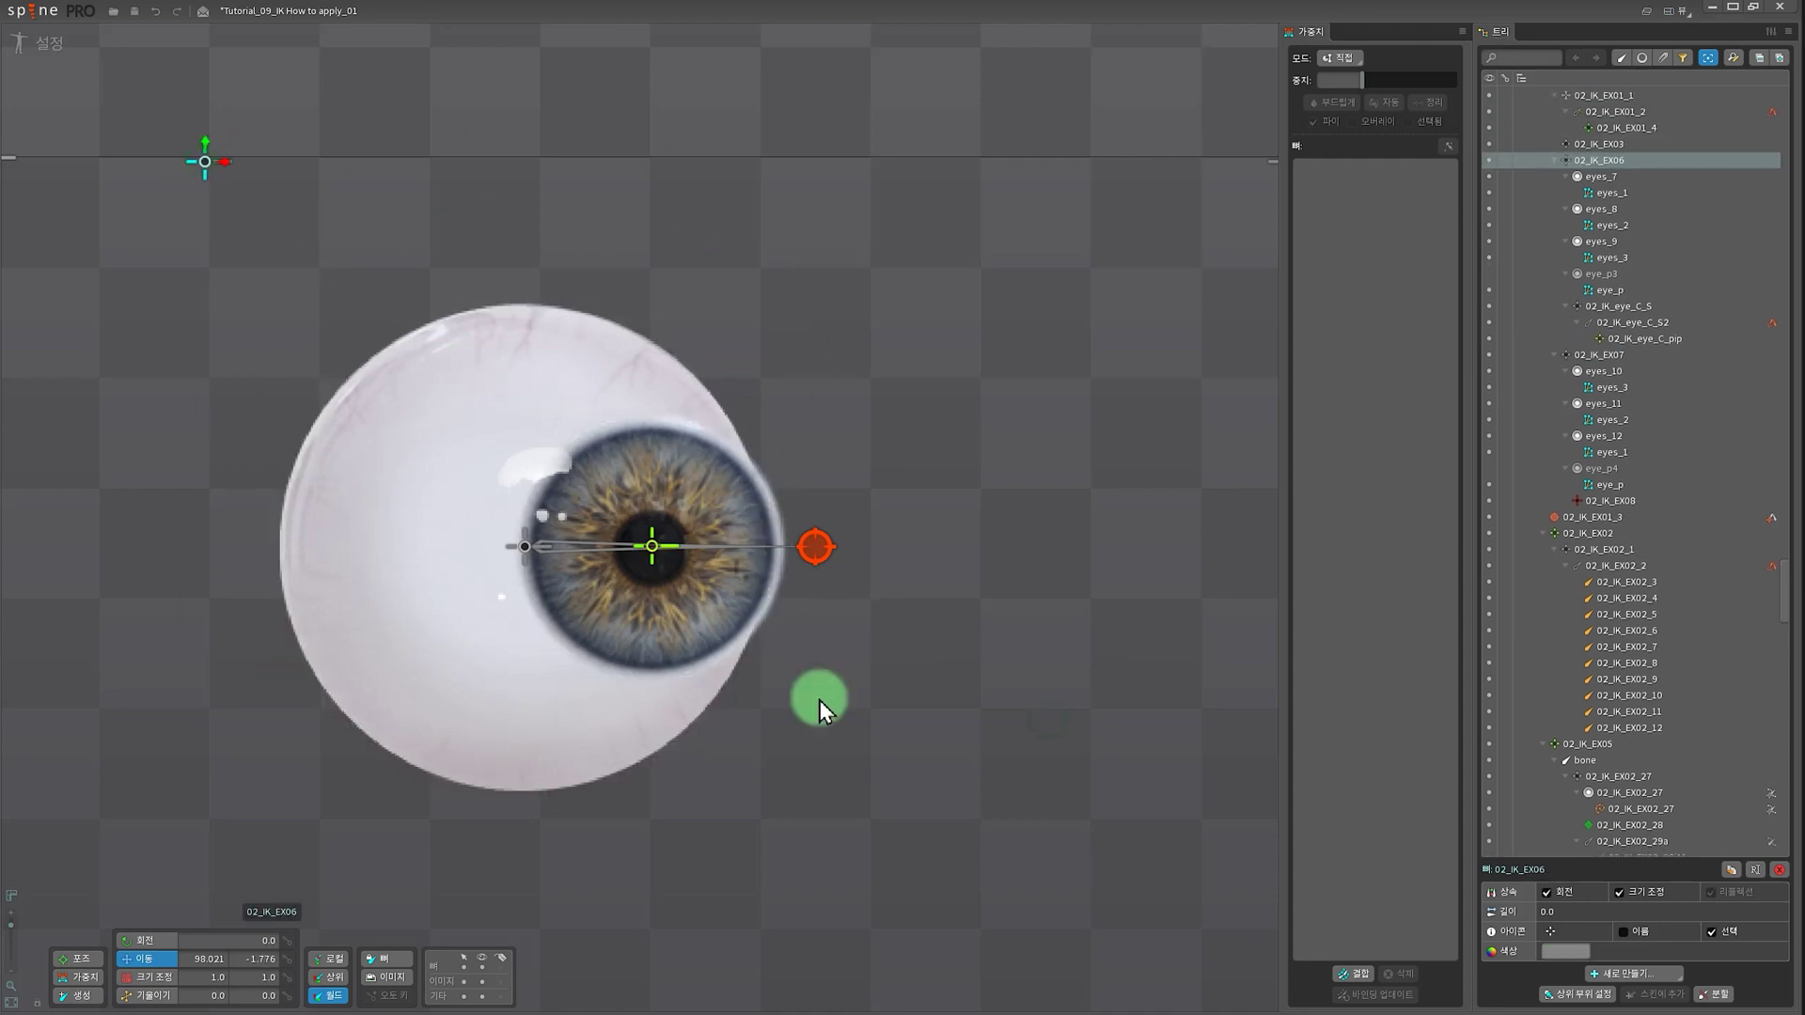
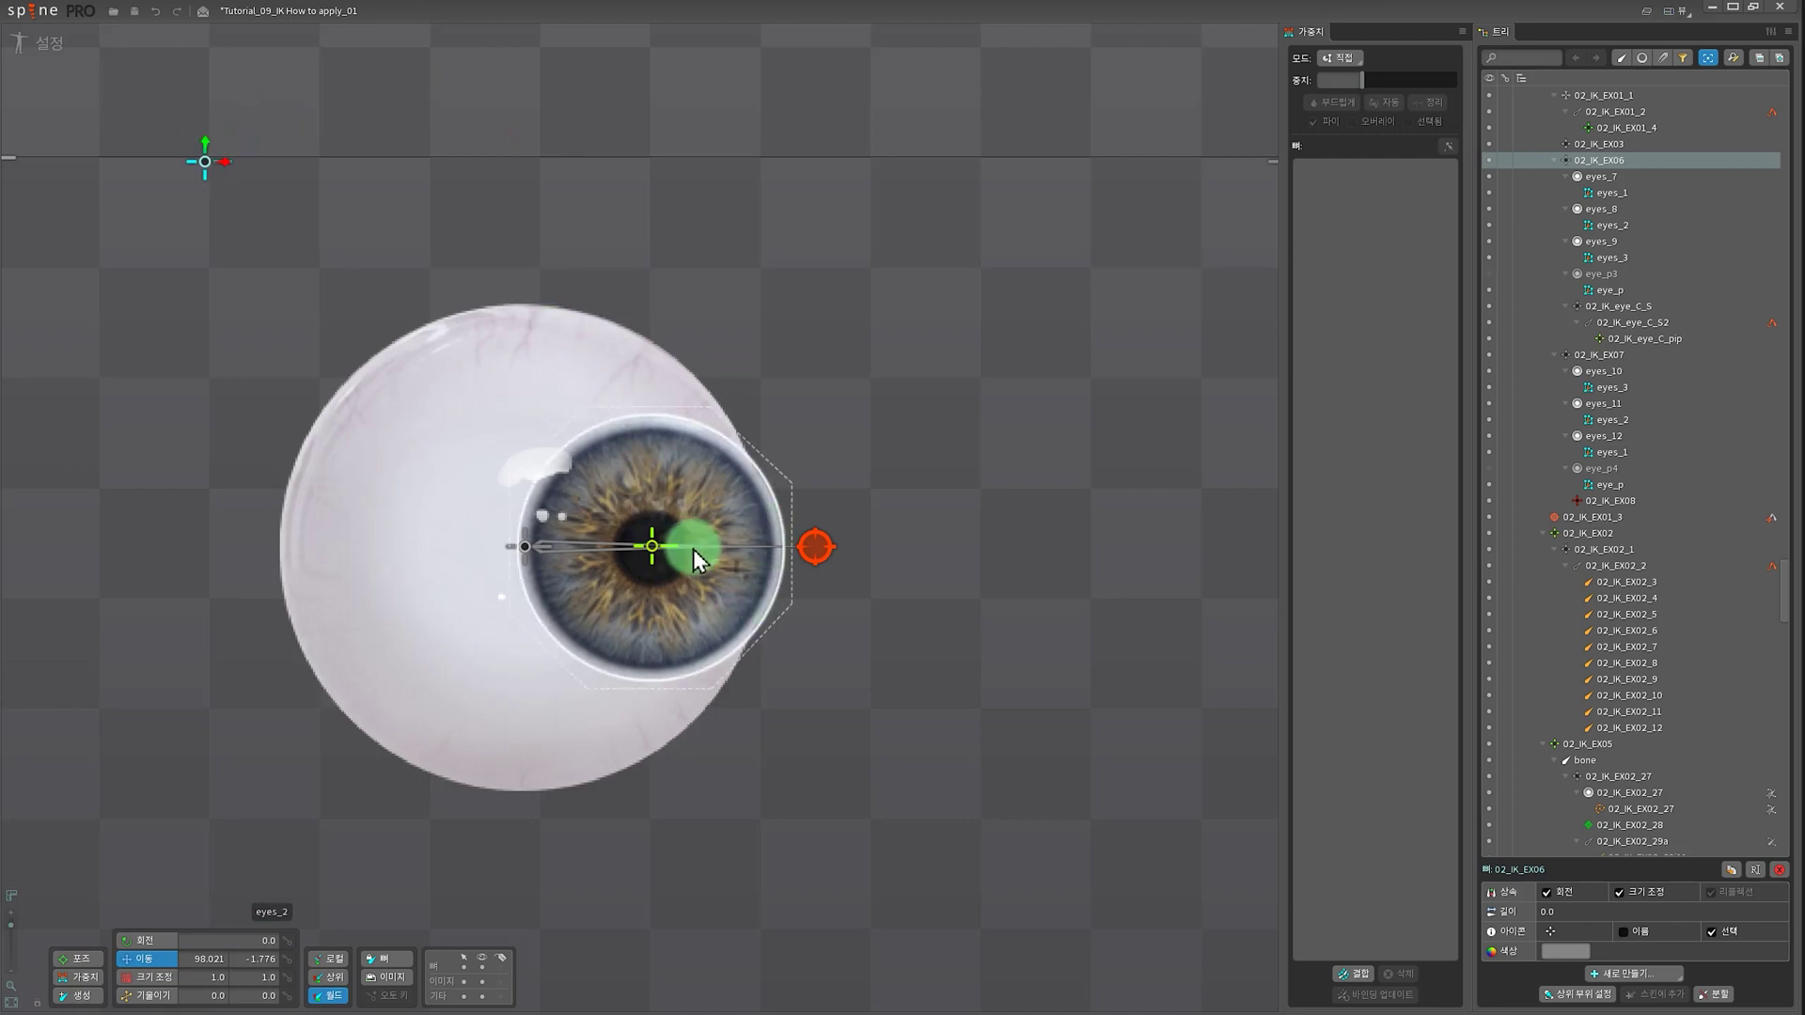
pyautogui.click(744, 507)
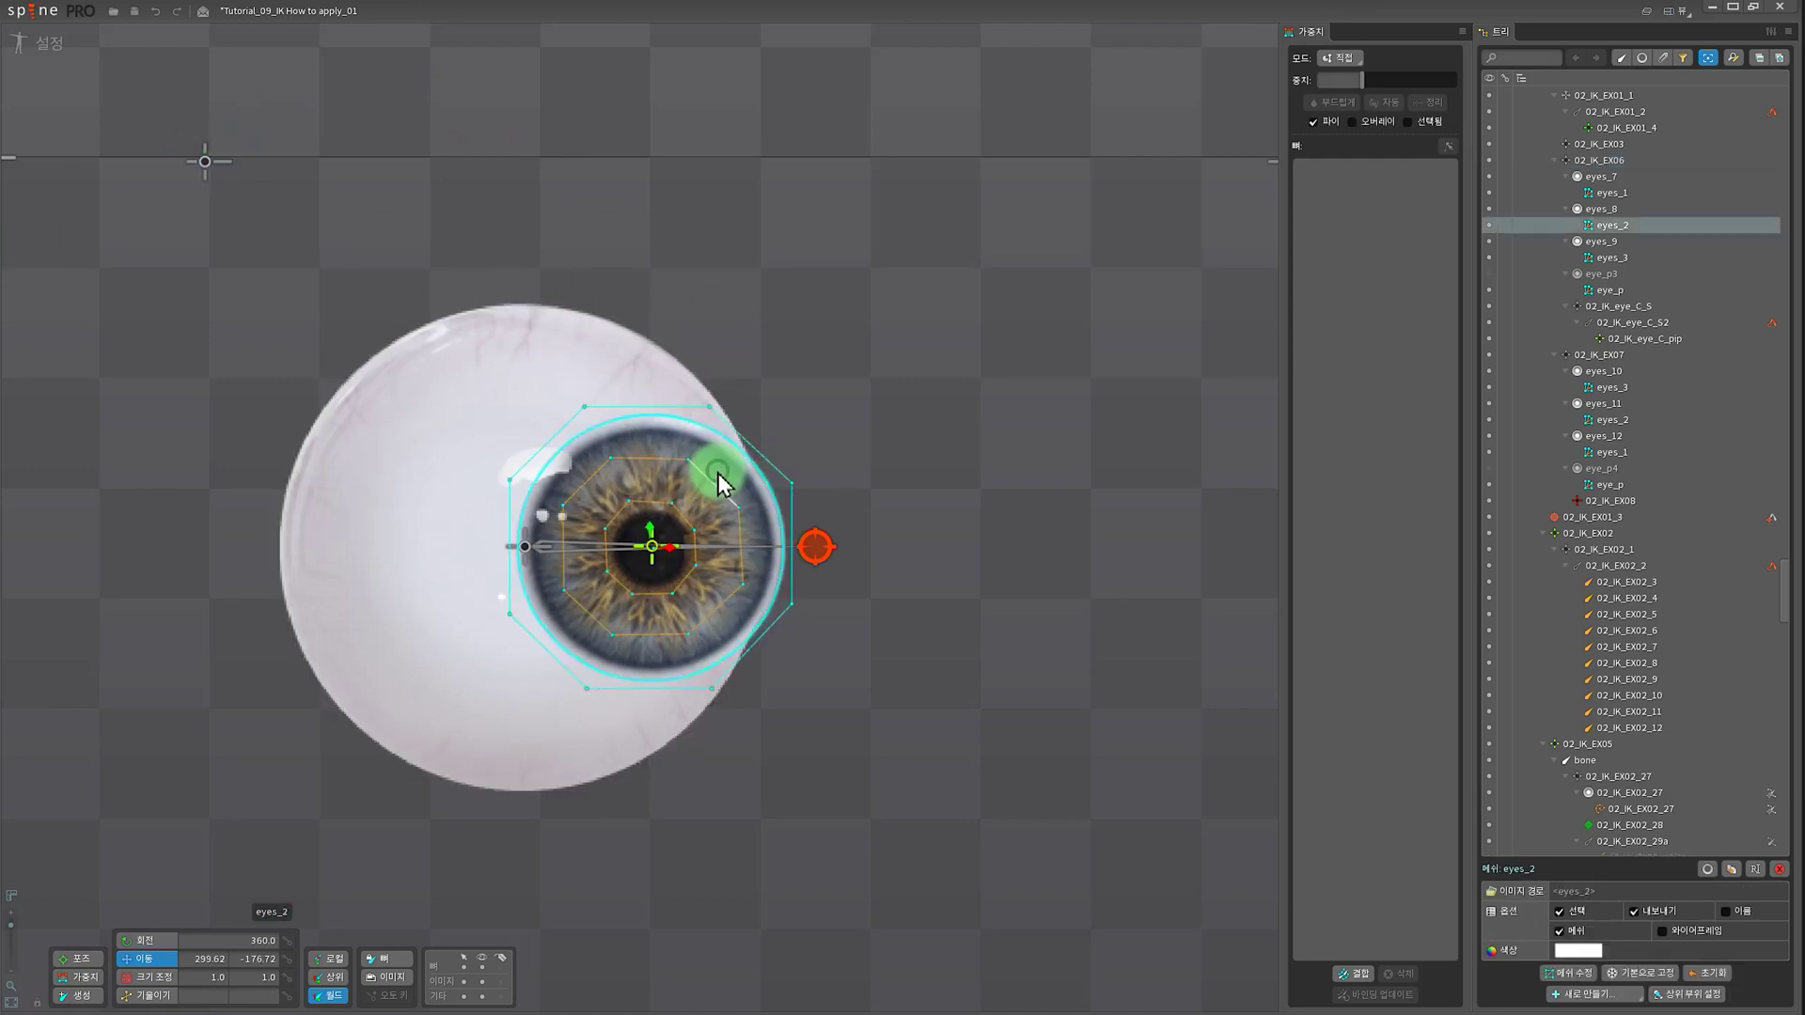
pyautogui.click(1374, 984)
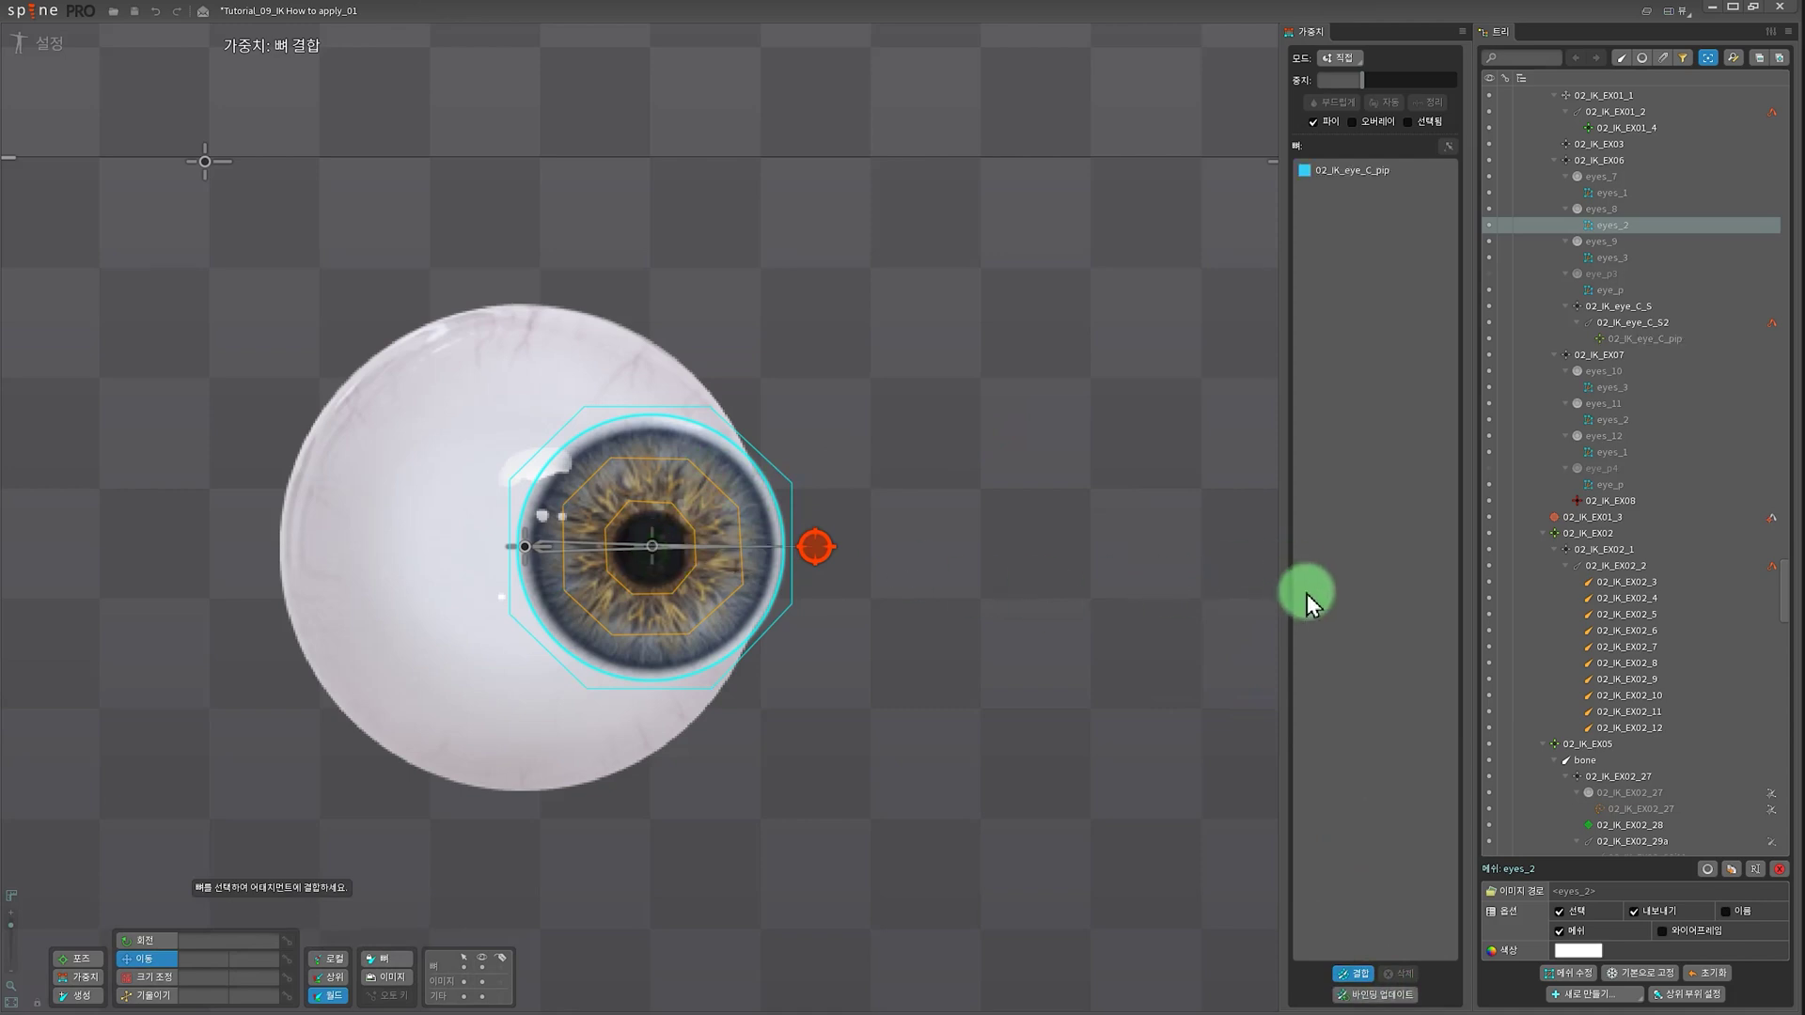
pyautogui.click(1168, 649)
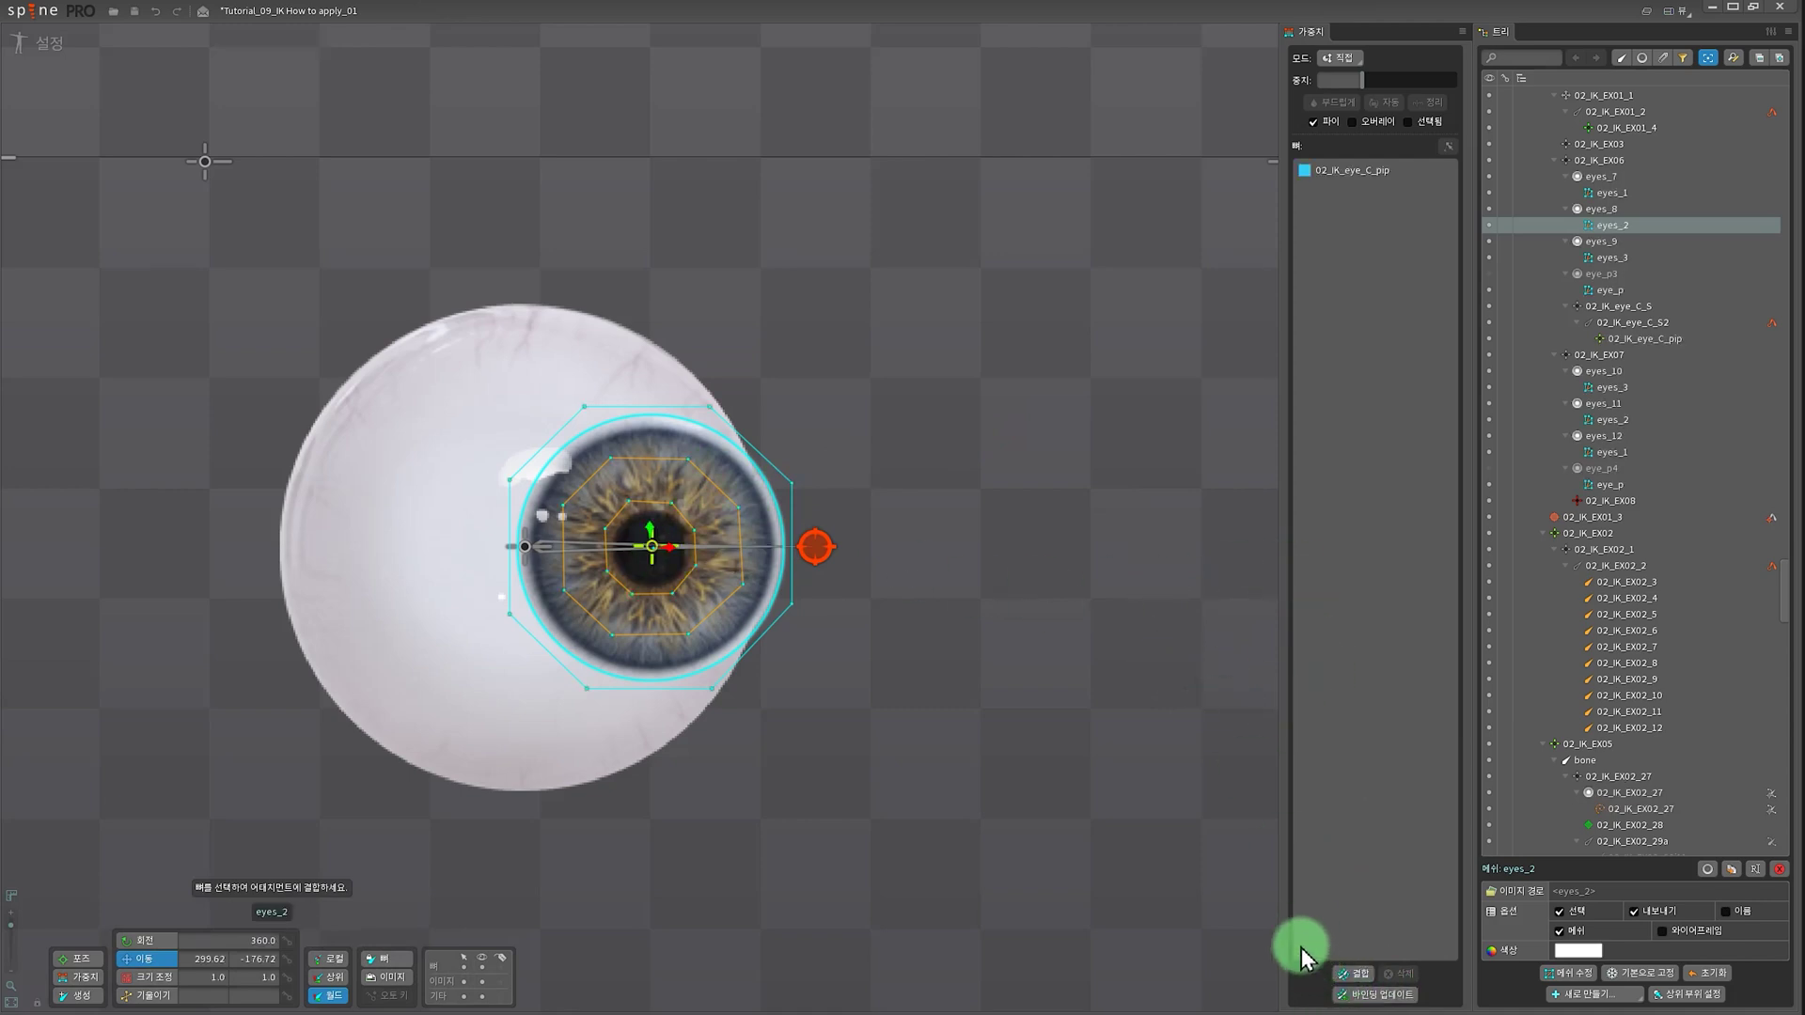
# - Move target9 horizontally to the eyeball's centre, at about X 243.76
pyautogui.click(816, 549)
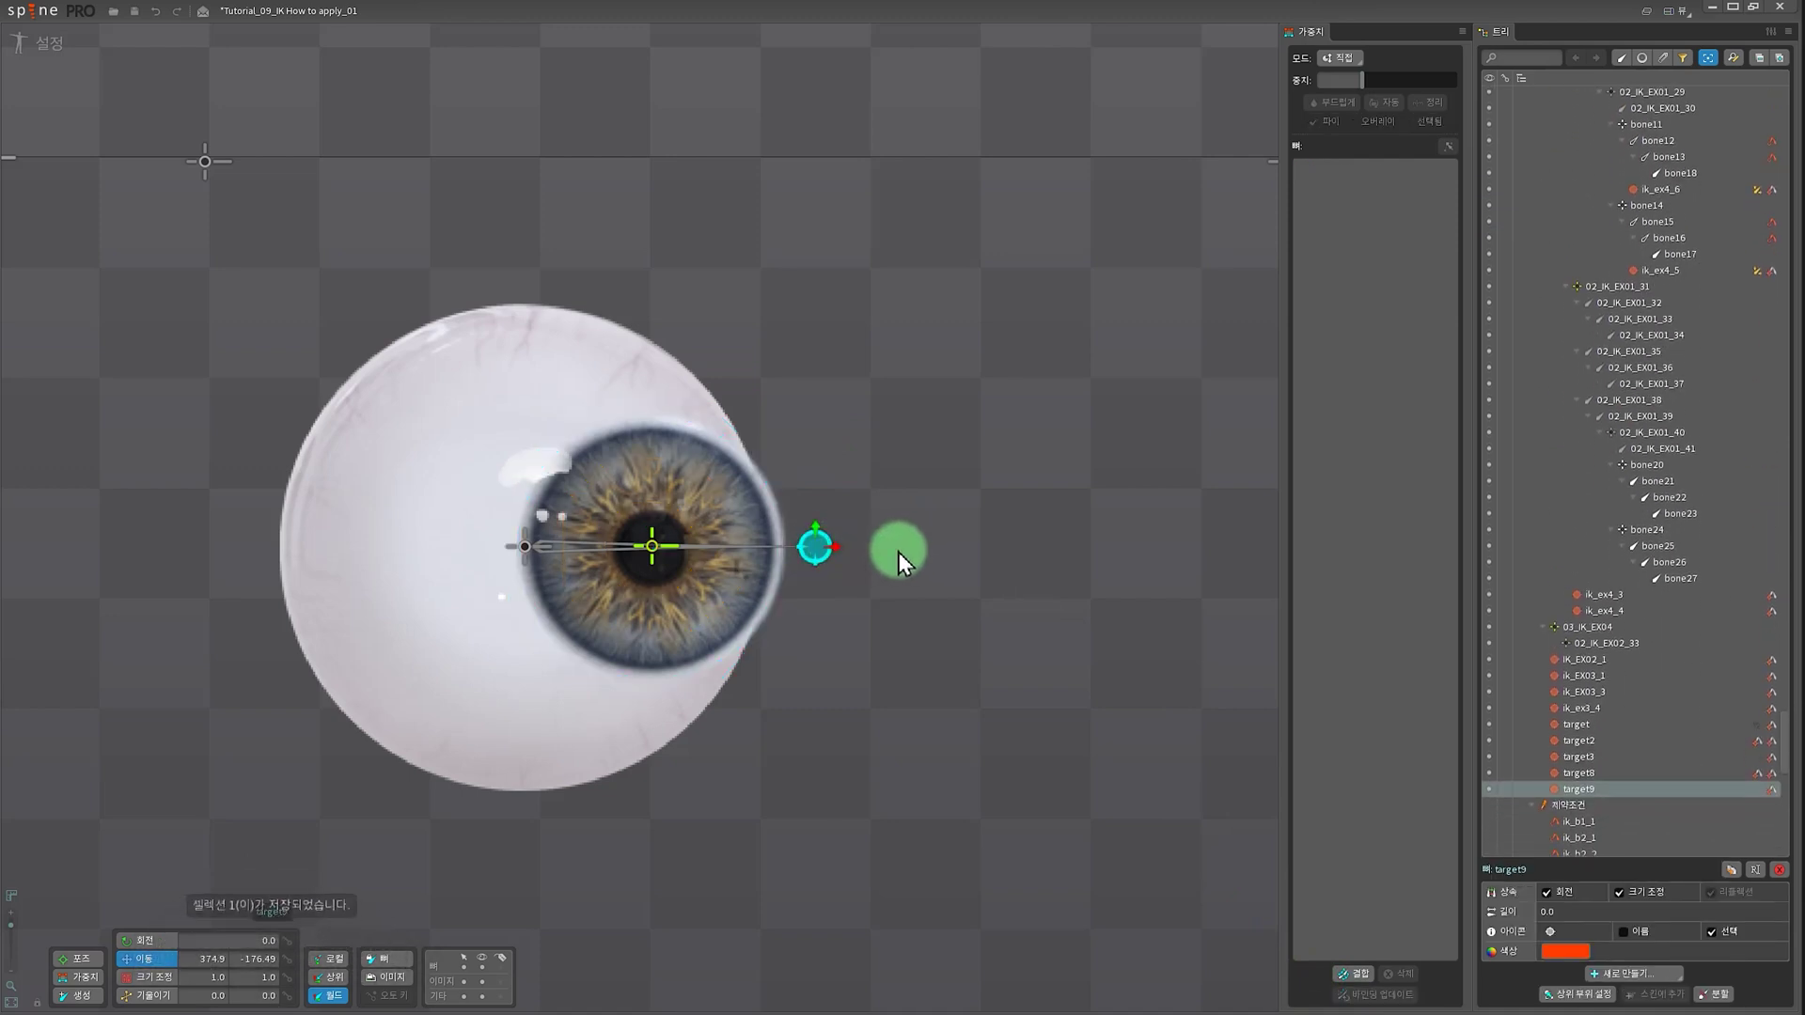
pyautogui.moveTo(836, 546); pyautogui.dragTo(550, 553)
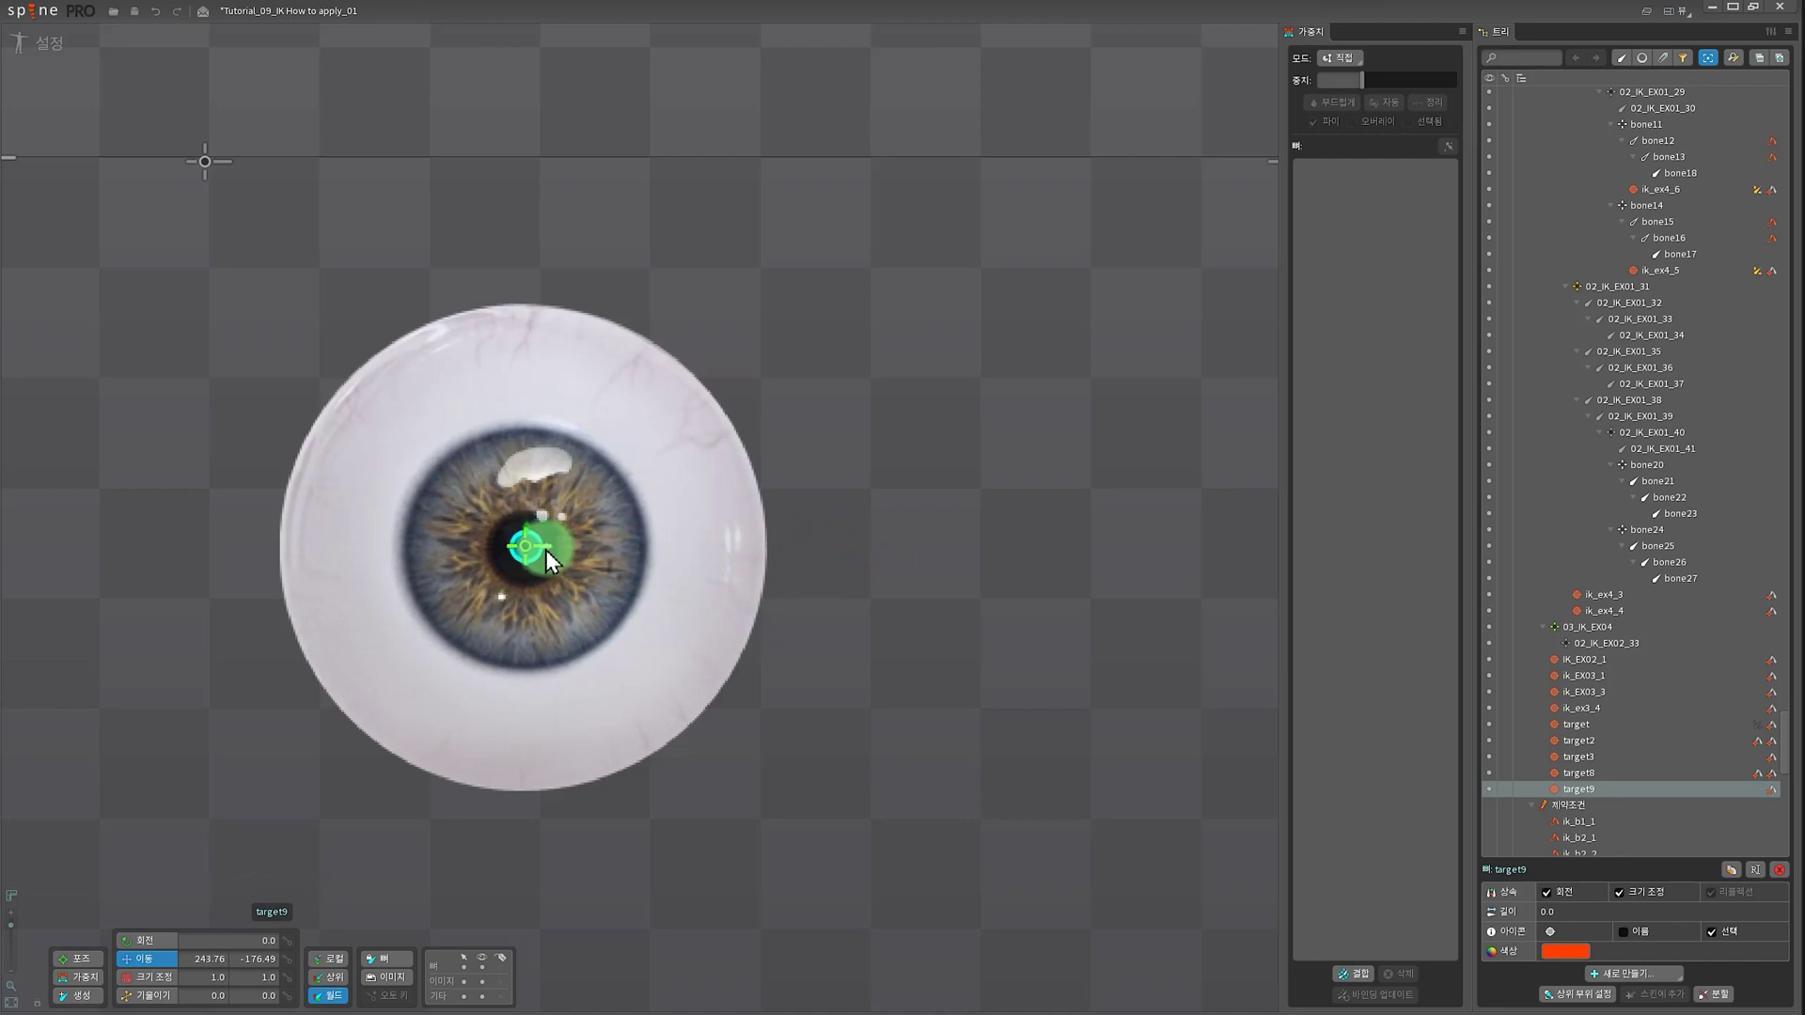
# - Bind the iris mesh eyes_2 additionally to the bone 02_IK_EX06
pyautogui.click(453, 483)
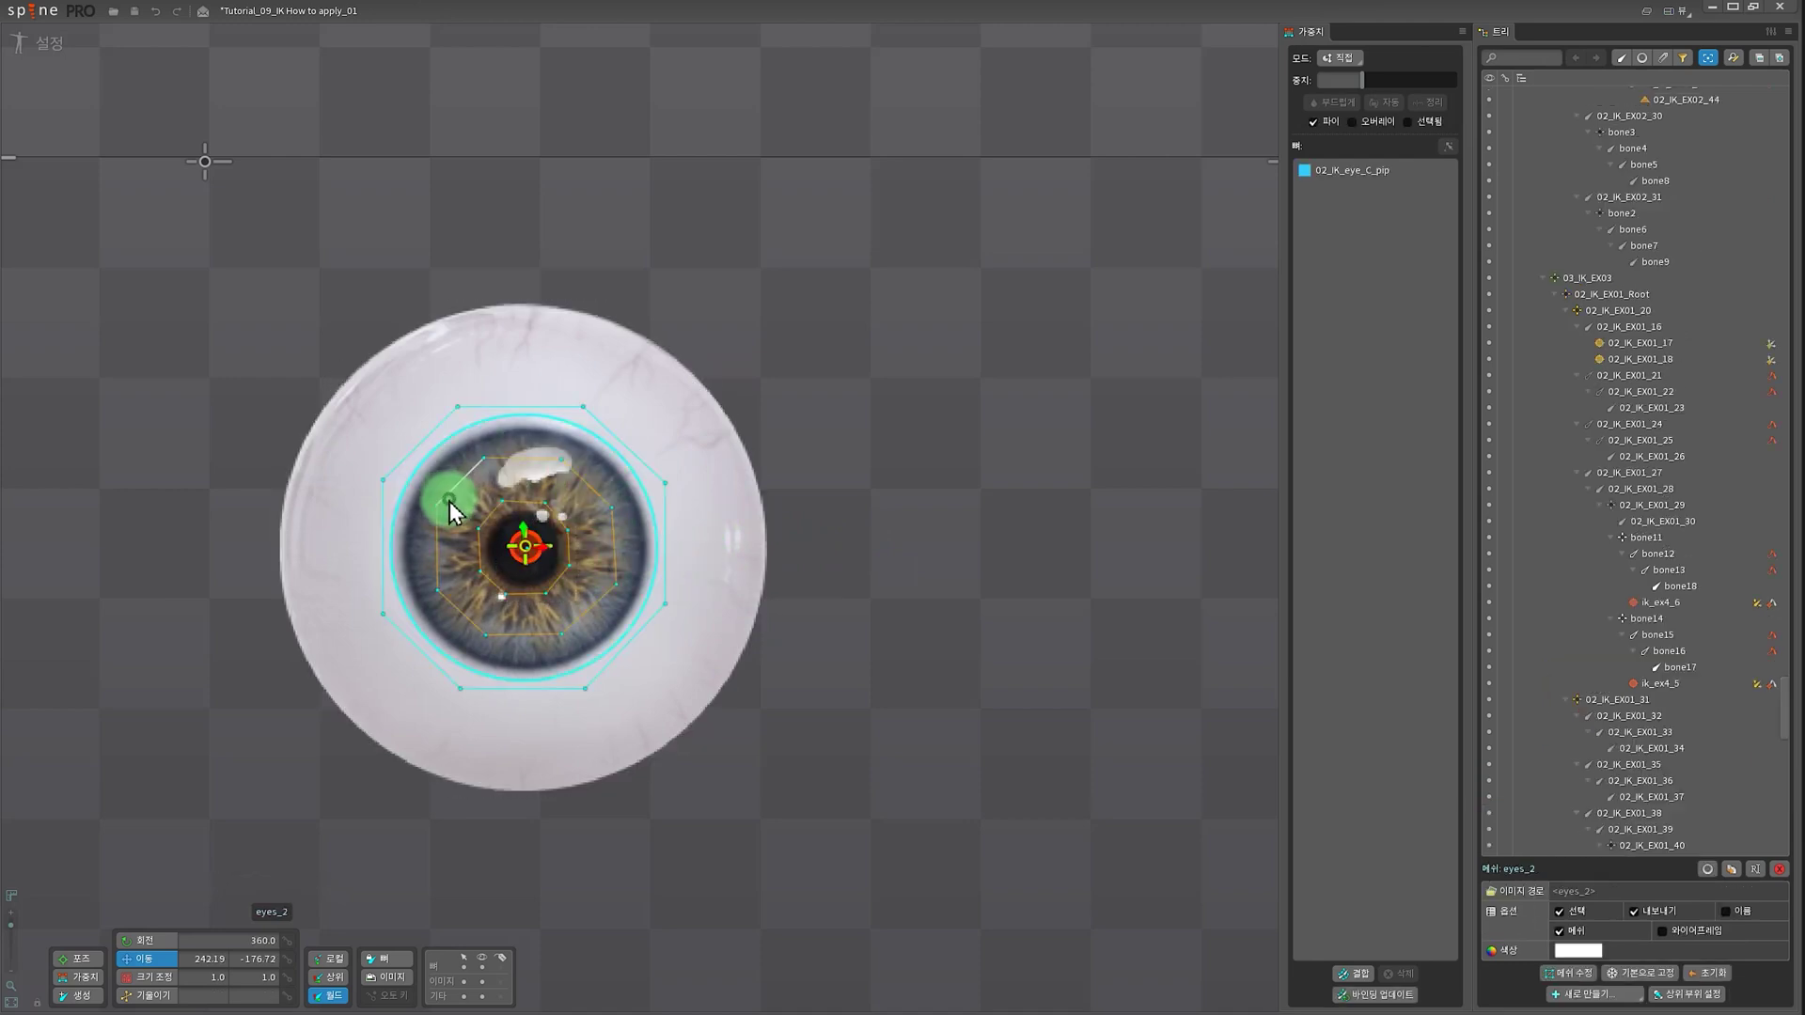
pyautogui.click(1350, 973)
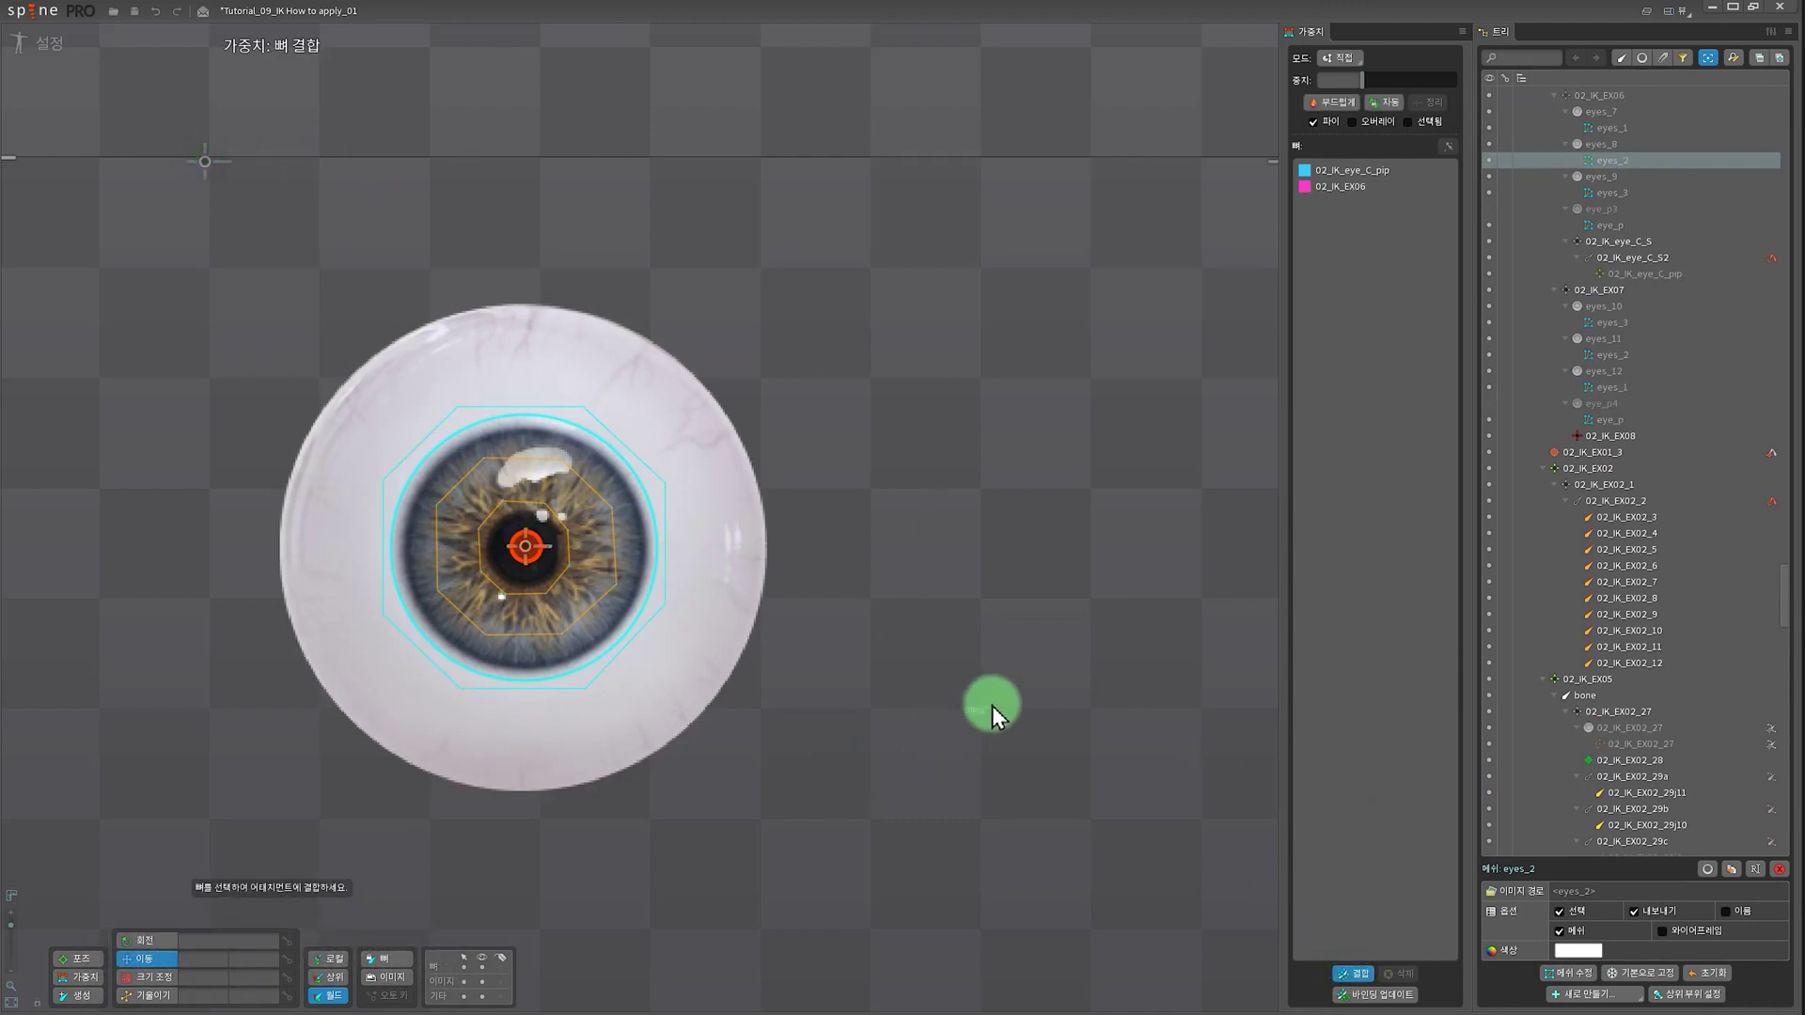
pyautogui.press('Escape')
# - Weight the outermost ring of vertices on the iris mesh eyes_2 at 30% to the bone 02_IK_EX06
pyautogui.scroll(4, 861, 660)
pyautogui.moveTo(935, 645); pyautogui.dragTo(1145, 729)
pyautogui.scroll(-2, 1034, 684)
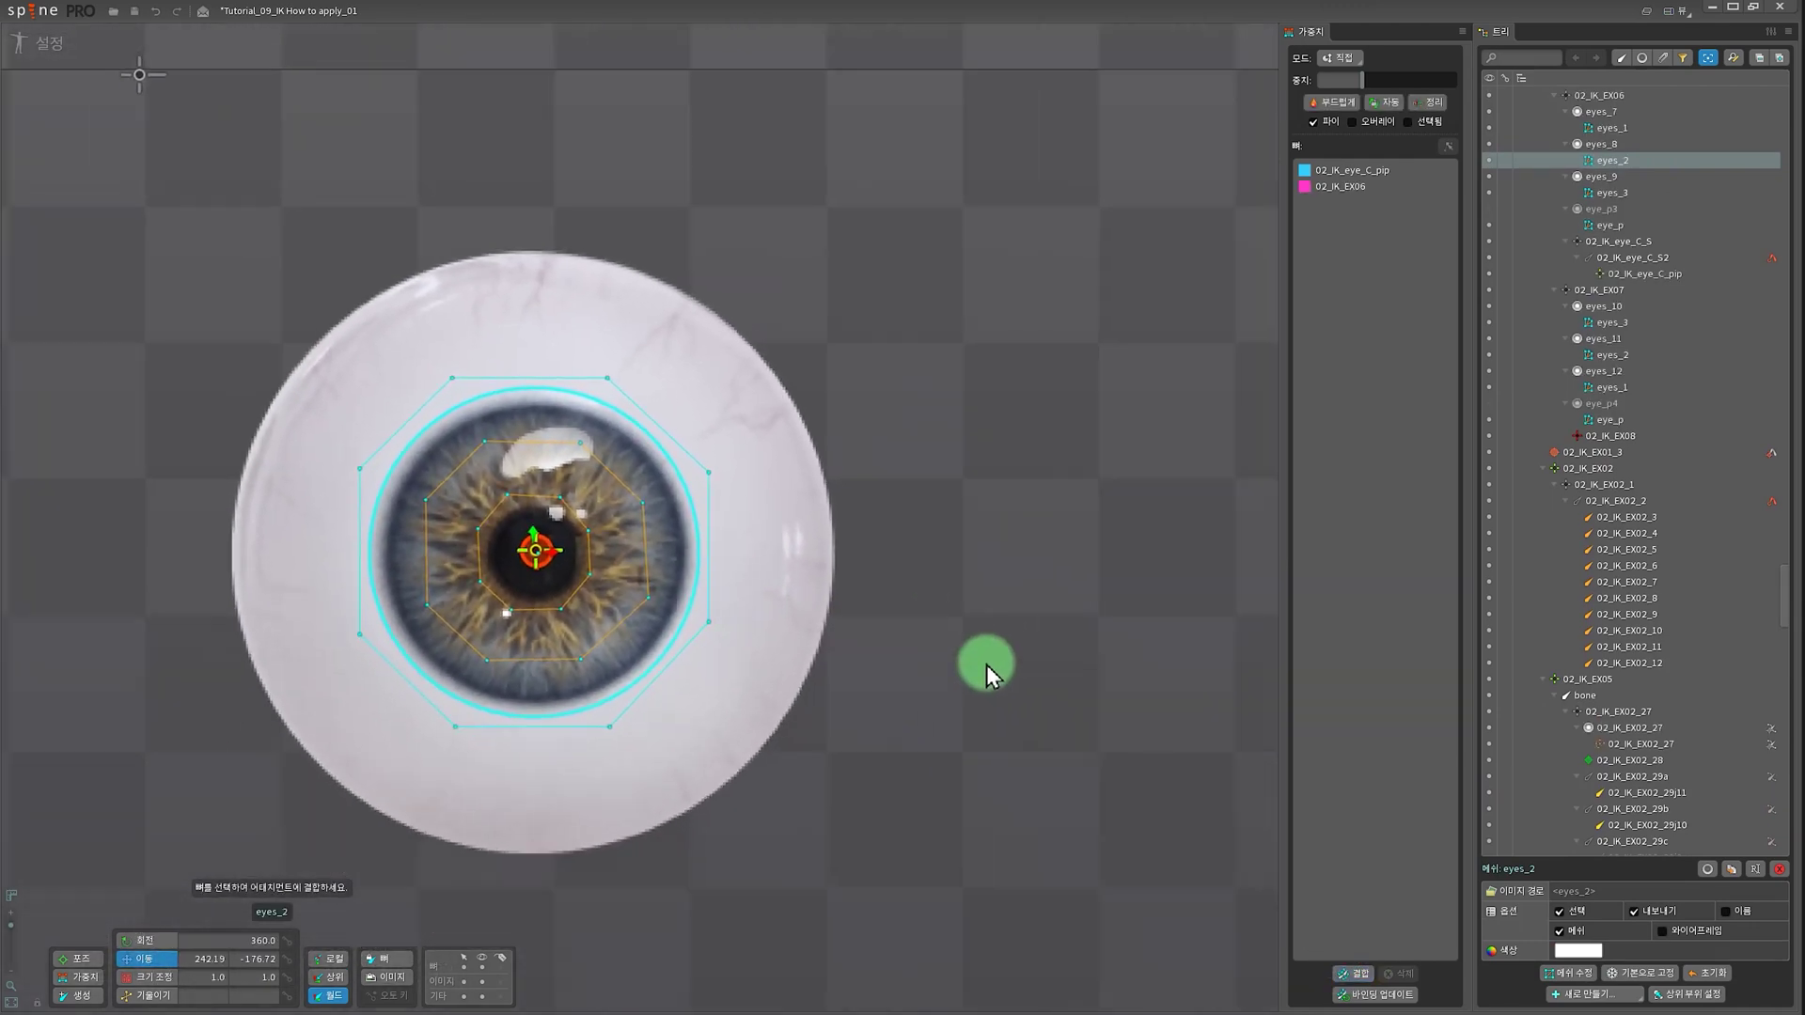
pyautogui.scroll(-2, 522, 404)
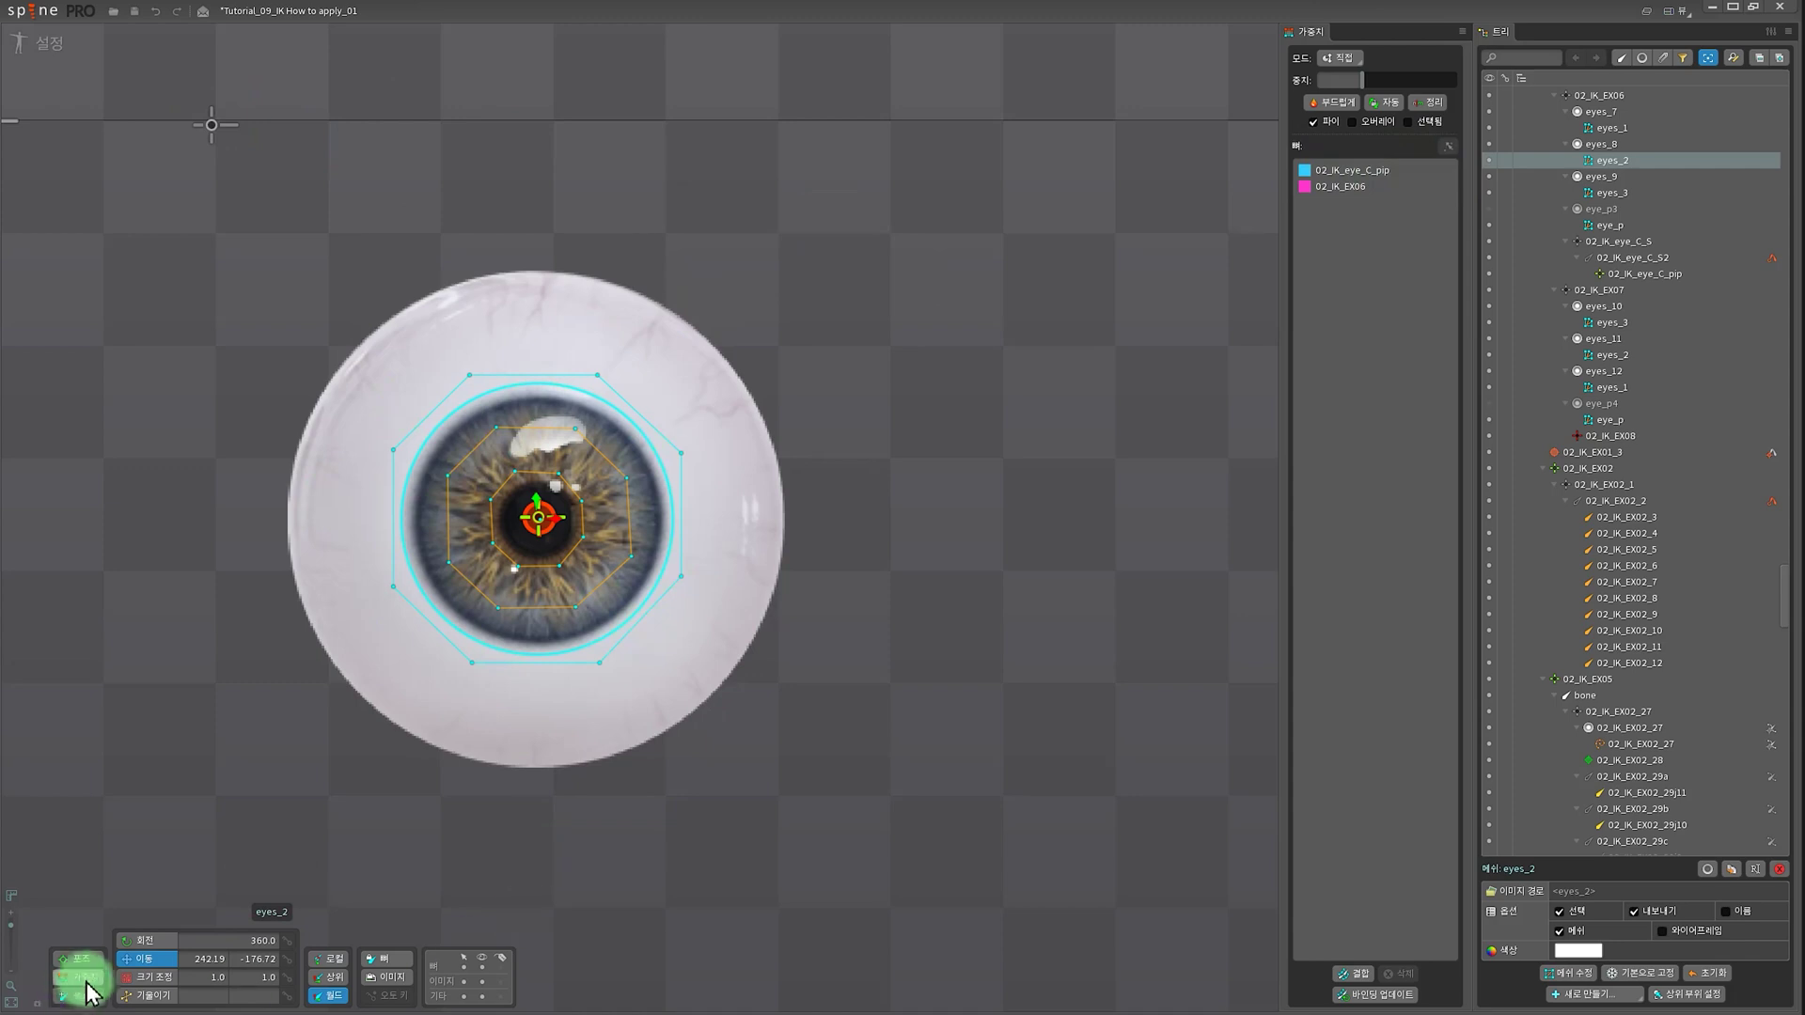
pyautogui.scroll(4, 889, 658)
pyautogui.moveTo(869, 658); pyautogui.dragTo(1075, 780)
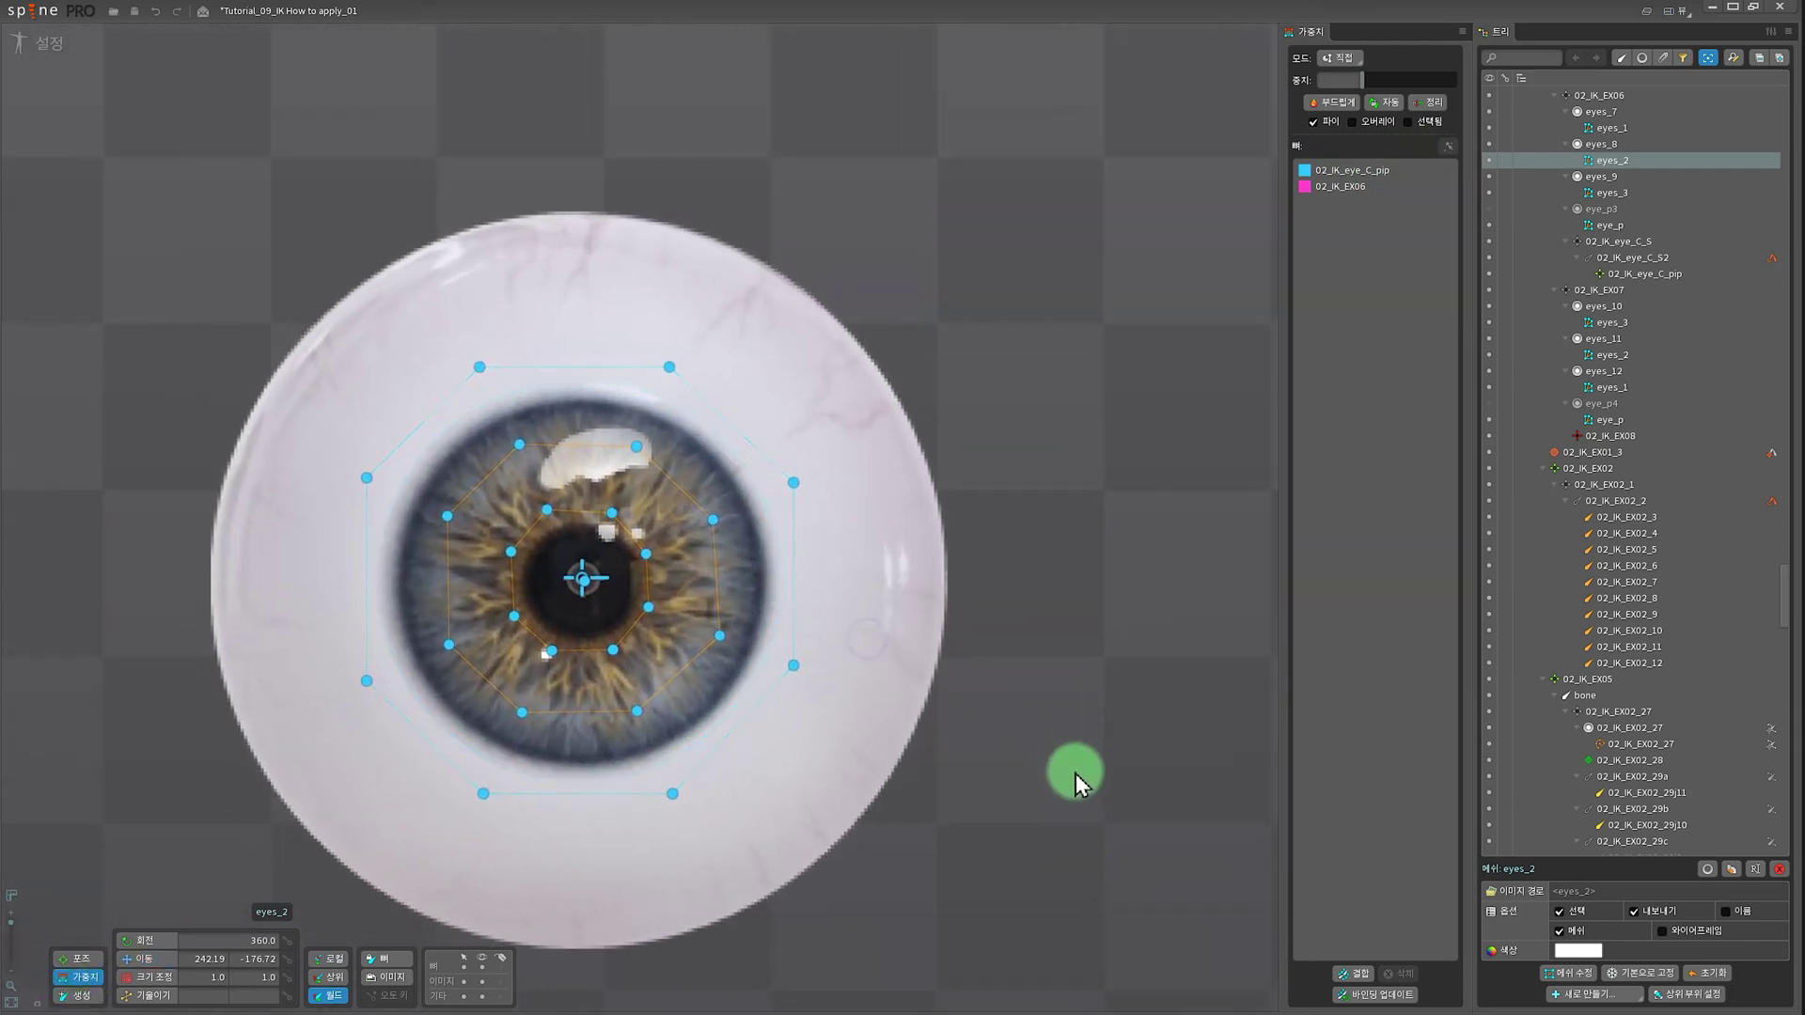
pyautogui.scroll(-2, 1213, 790)
pyautogui.moveTo(1222, 795); pyautogui.dragTo(1069, 710)
pyautogui.scroll(-2, 1067, 710)
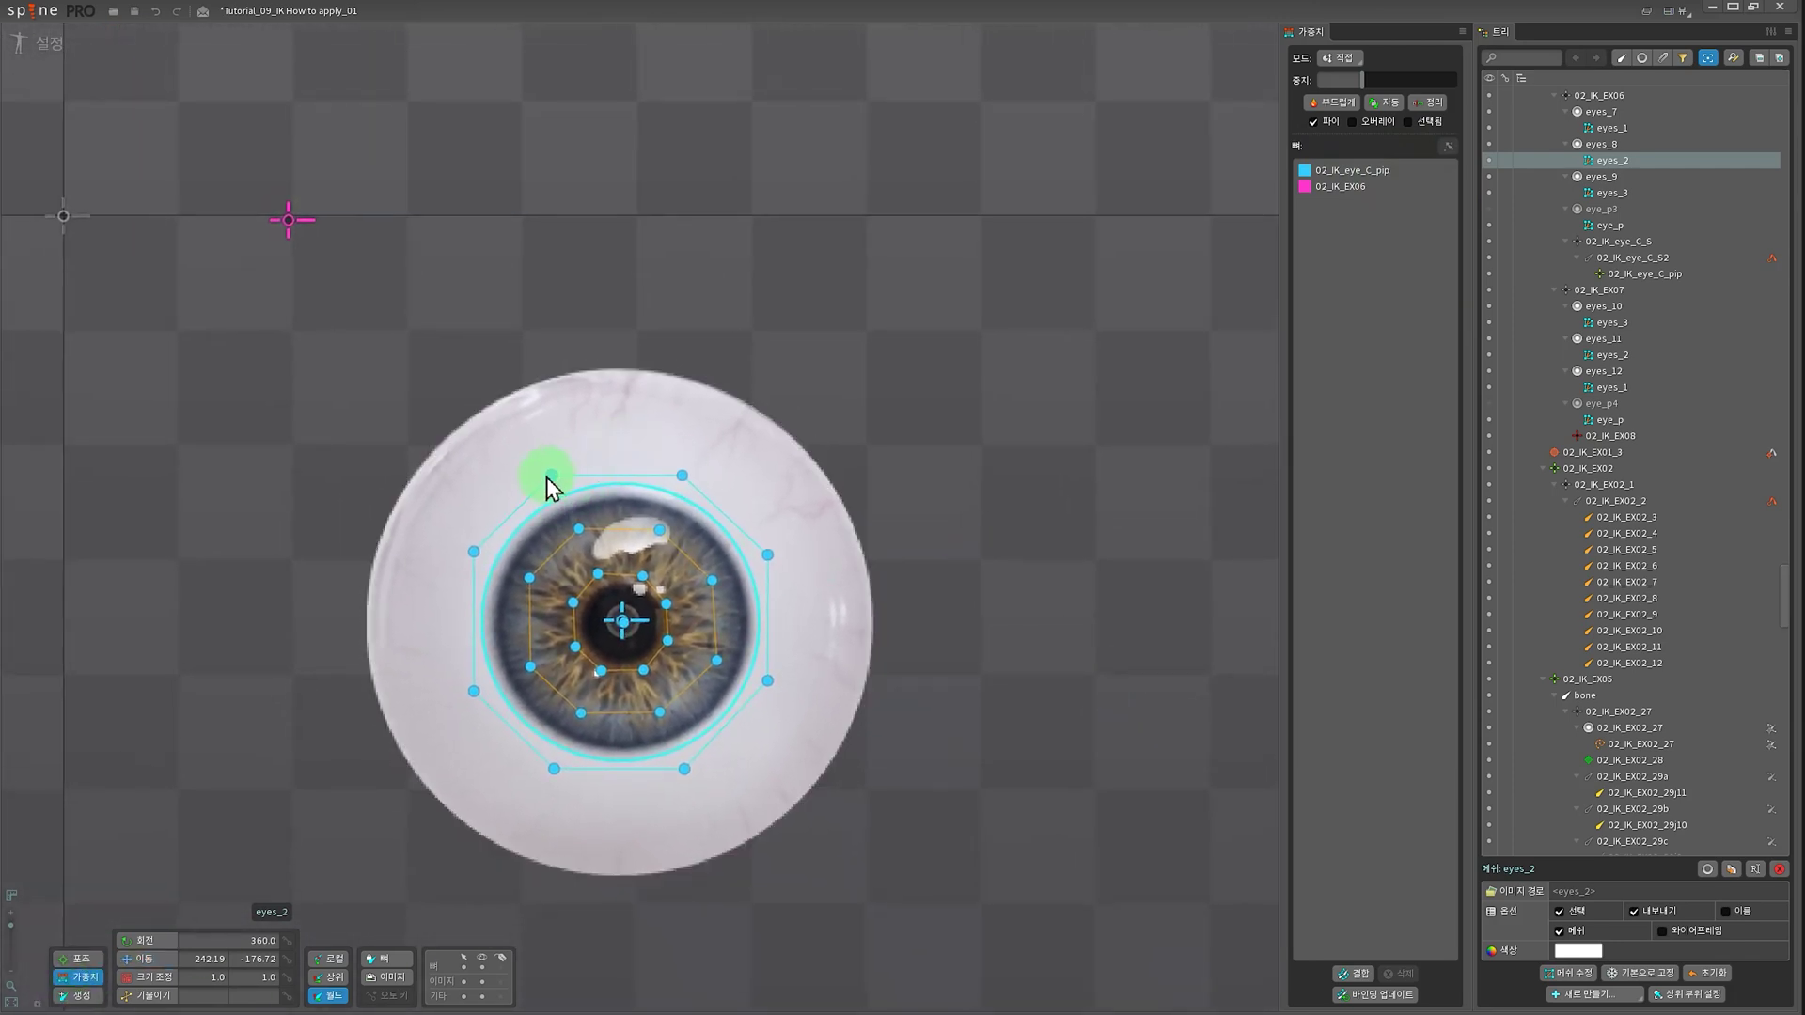
pyautogui.moveTo(473, 461); pyautogui.dragTo(733, 494)
pyautogui.moveTo(747, 501); pyautogui.dragTo(522, 763)
pyautogui.moveTo(468, 757); pyautogui.dragTo(499, 522)
pyautogui.click(1350, 185)
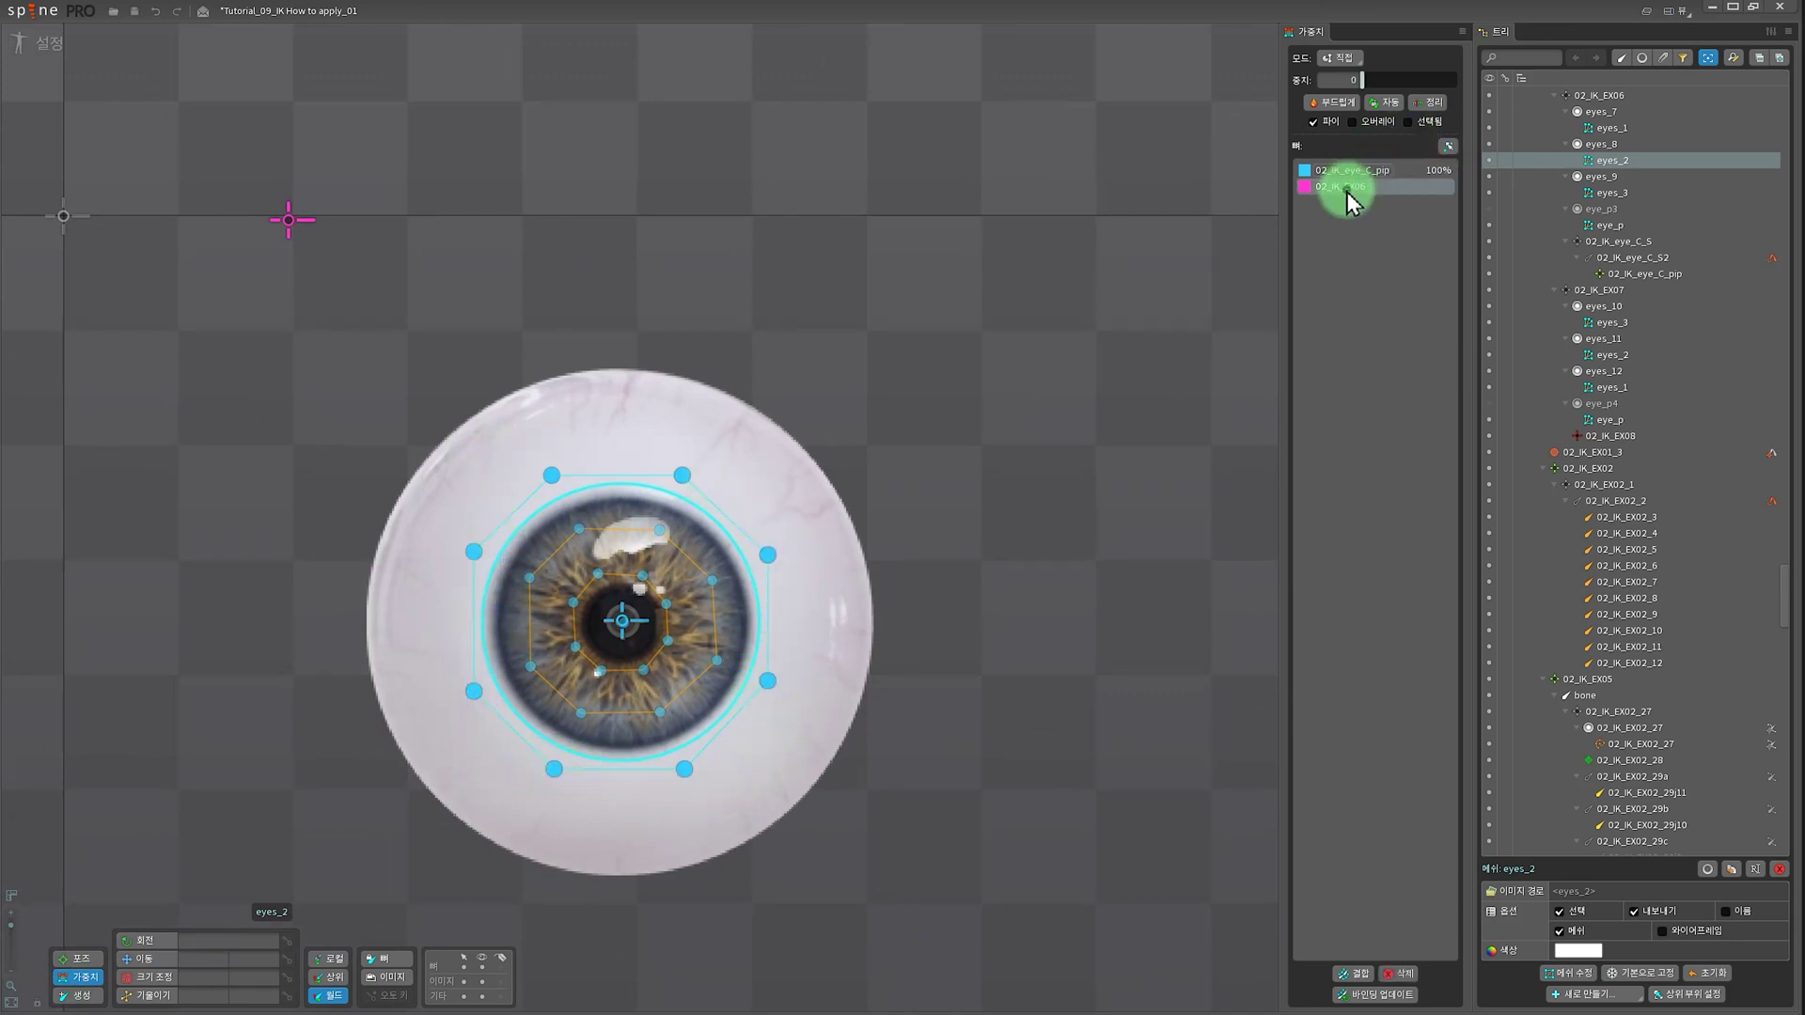
pyautogui.click(1355, 86)
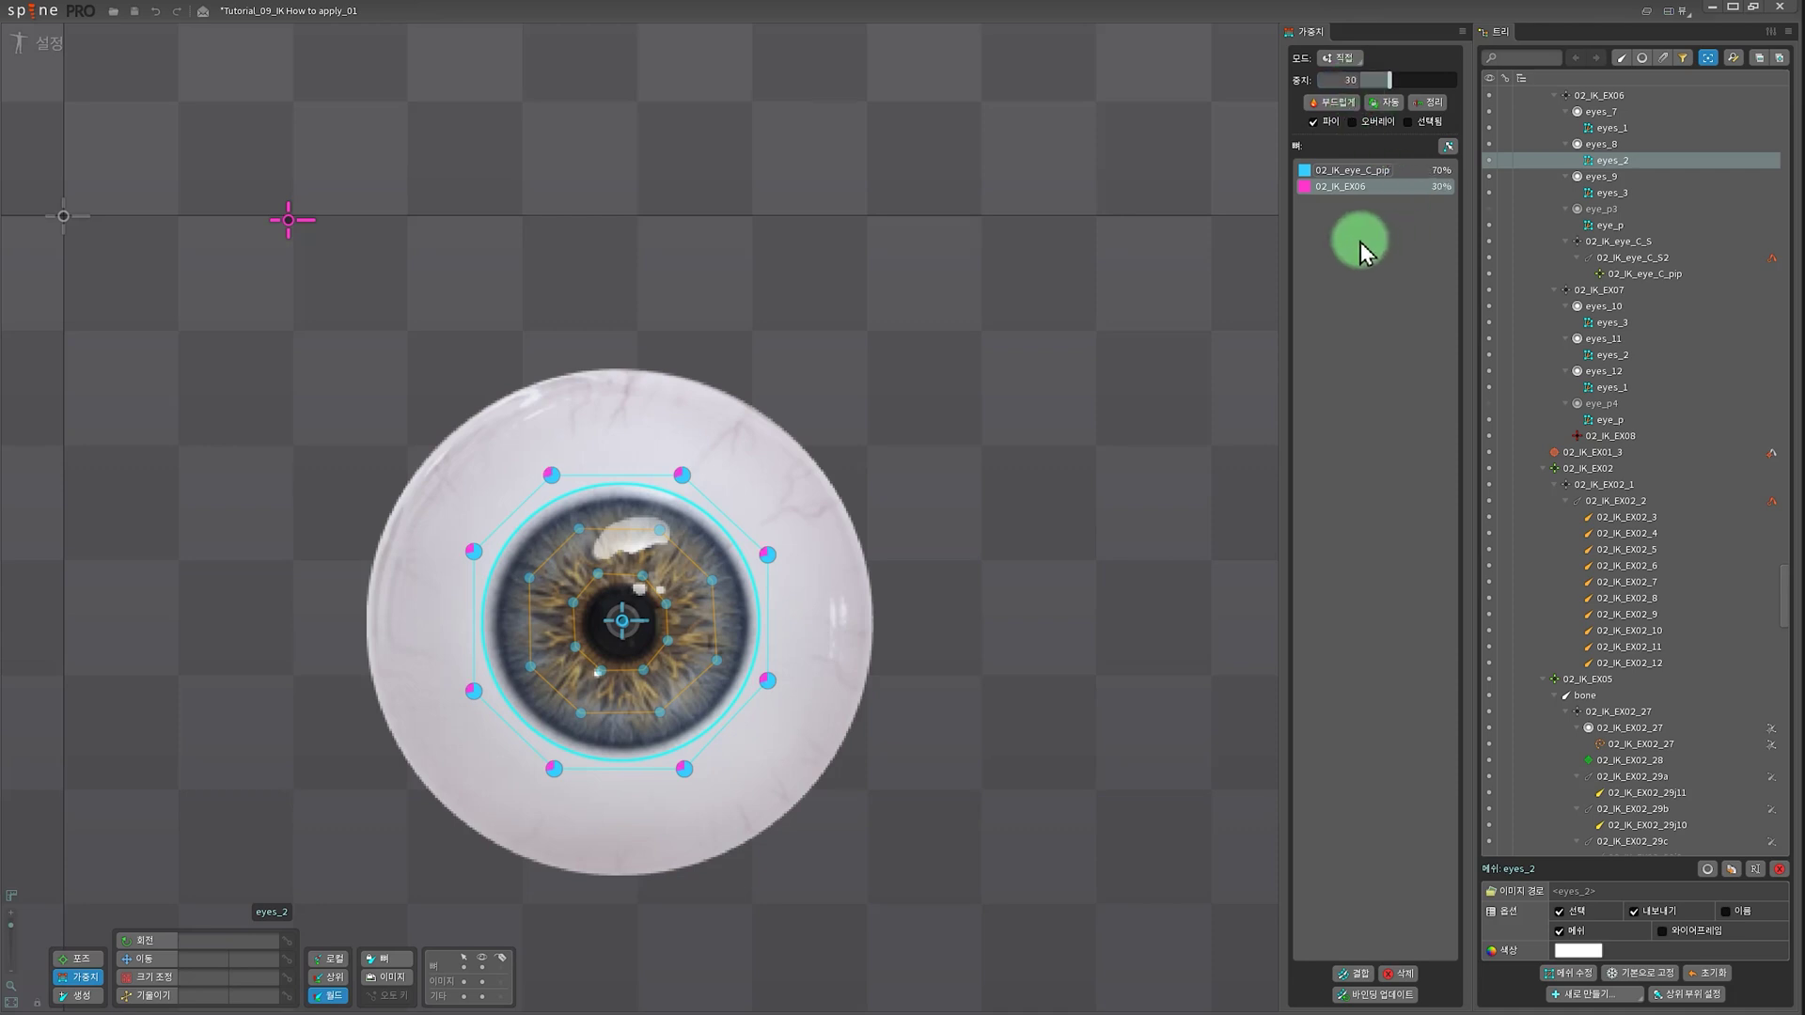
# - Test the iris deformation by moving target9 horizontally past the eyeball's right edge, ending at about X 369.39
pyautogui.moveTo(589, 546)
pyautogui.mouseDown()
pyautogui.moveTo(737, 624)
pyautogui.moveTo(565, 717)
pyautogui.moveTo(531, 602)
pyautogui.mouseUp()
pyautogui.moveTo(629, 644)
pyautogui.mouseDown()
pyautogui.moveTo(645, 665)
pyautogui.moveTo(645, 584)
pyautogui.moveTo(582, 609)
pyautogui.moveTo(680, 630)
pyautogui.moveTo(874, 612)
pyautogui.moveTo(270, 617)
pyautogui.moveTo(1039, 621)
pyautogui.moveTo(262, 612)
pyautogui.moveTo(1019, 624)
pyautogui.mouseUp()
pyautogui.click(989, 485)
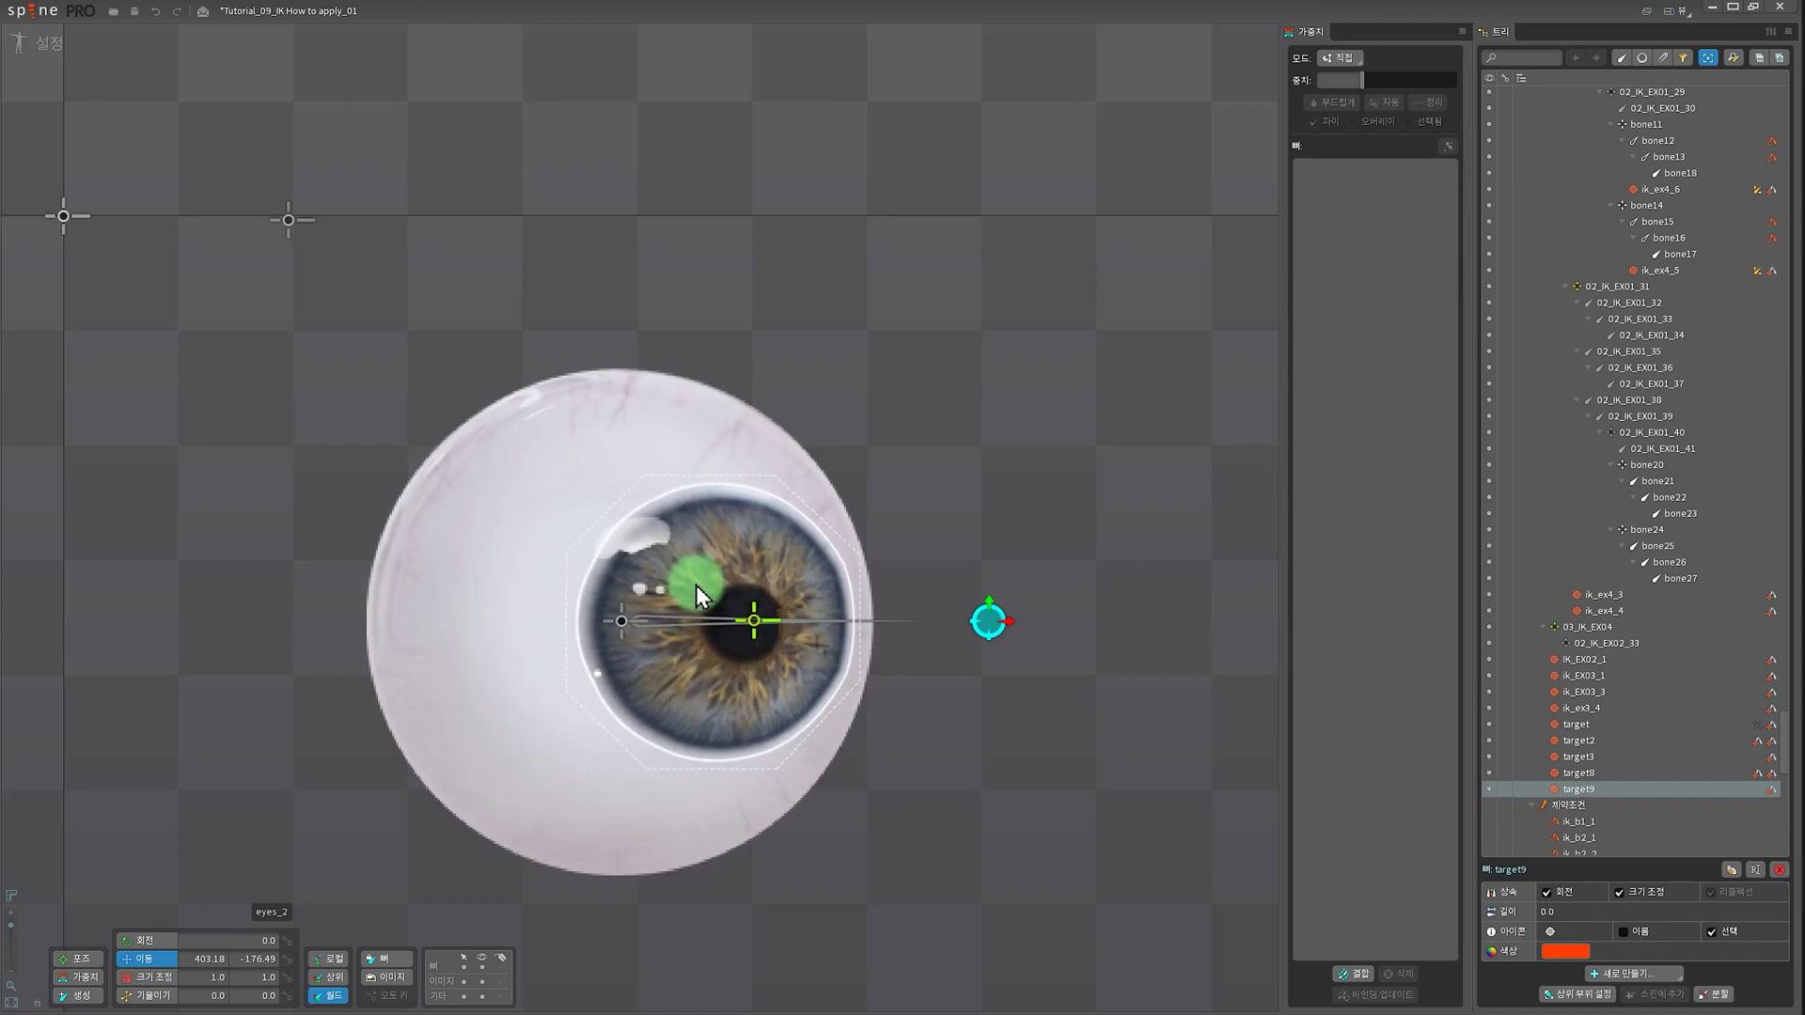
pyautogui.moveTo(996, 618); pyautogui.dragTo(921, 619)
# - Bind the eyeball mesh eyes_3 to the bone 02_IK_EX06
pyautogui.moveTo(467, 772); pyautogui.dragTo(431, 780)
pyautogui.click(434, 780)
pyautogui.scroll(1, 955, 860)
pyautogui.moveTo(955, 859); pyautogui.dragTo(1080, 858)
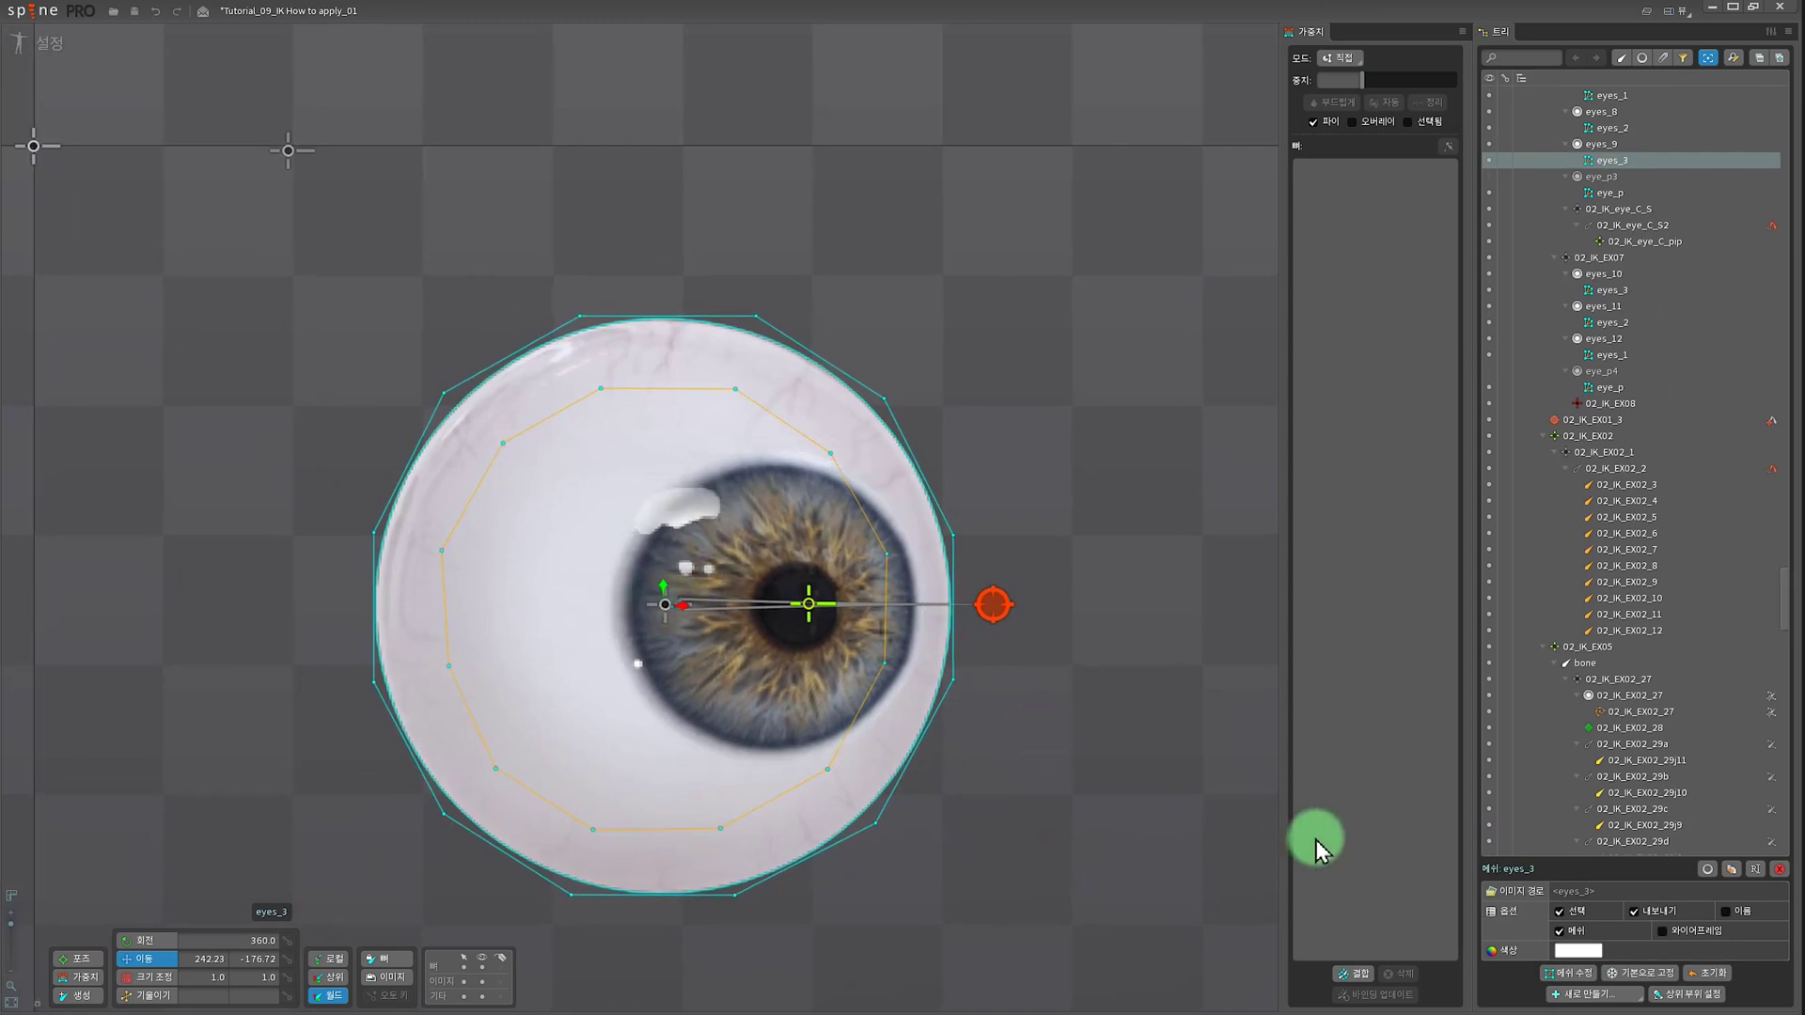
pyautogui.click(1354, 974)
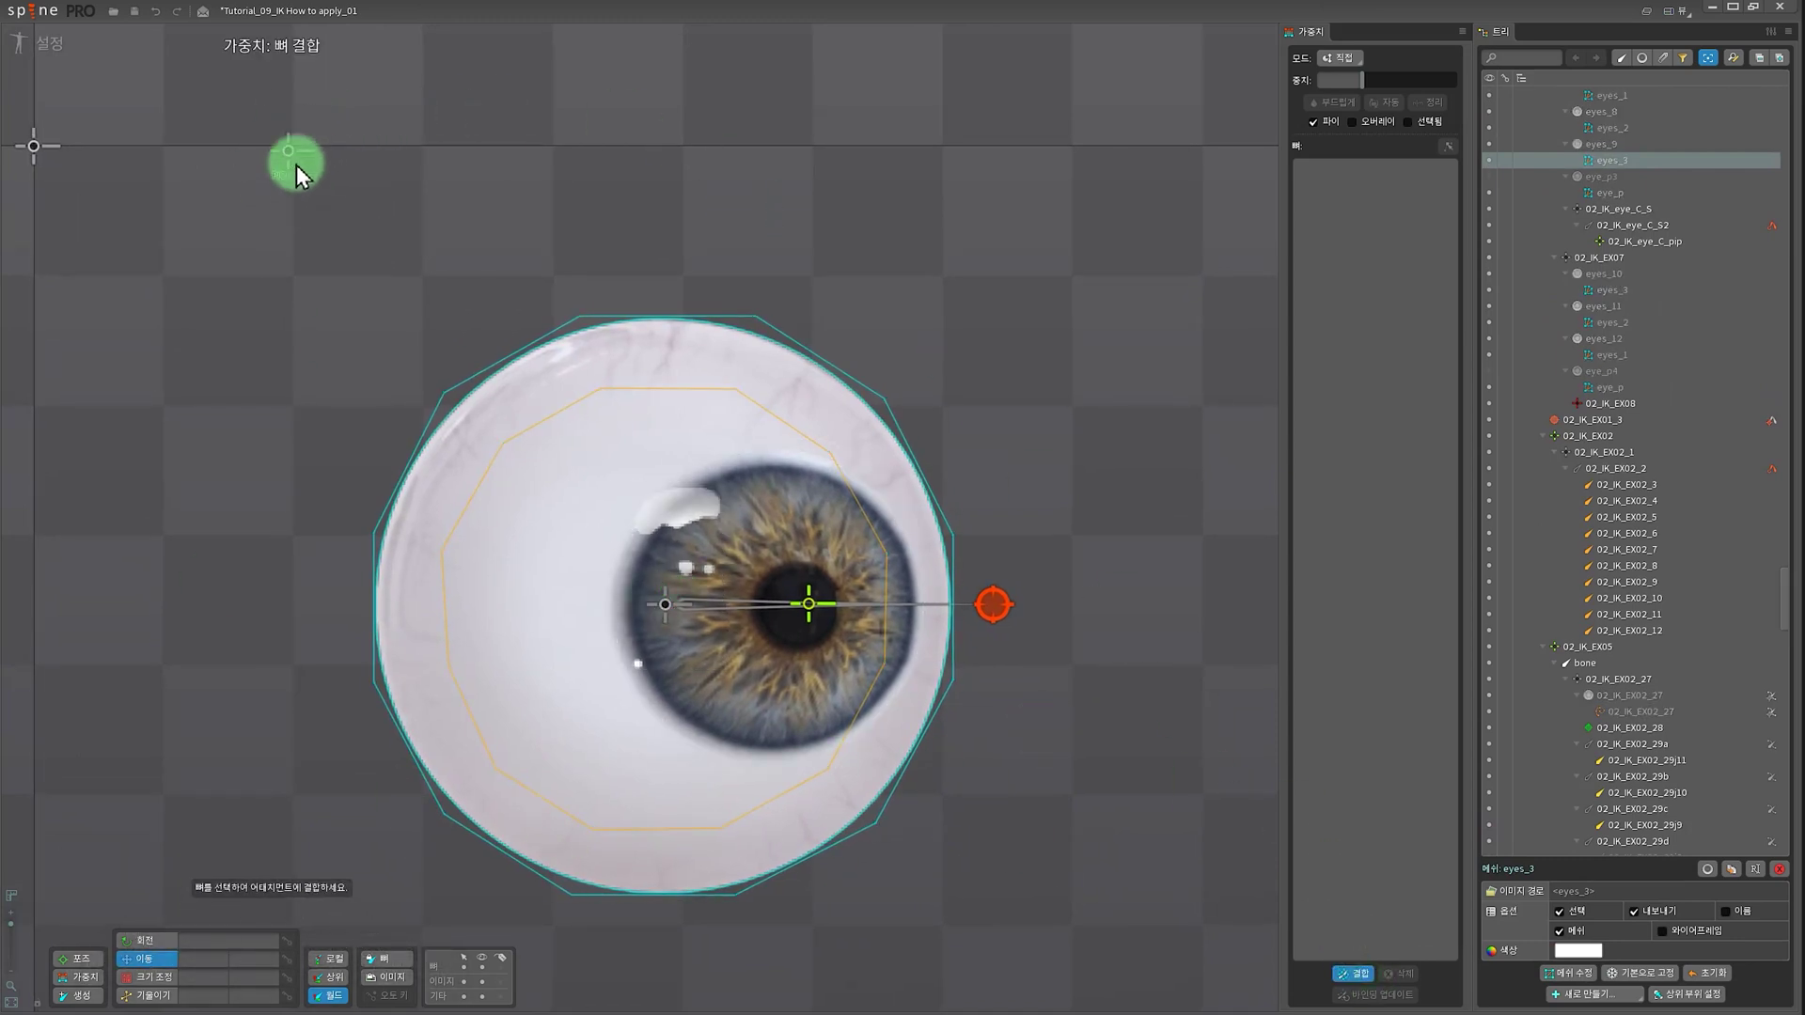
pyautogui.click(289, 150)
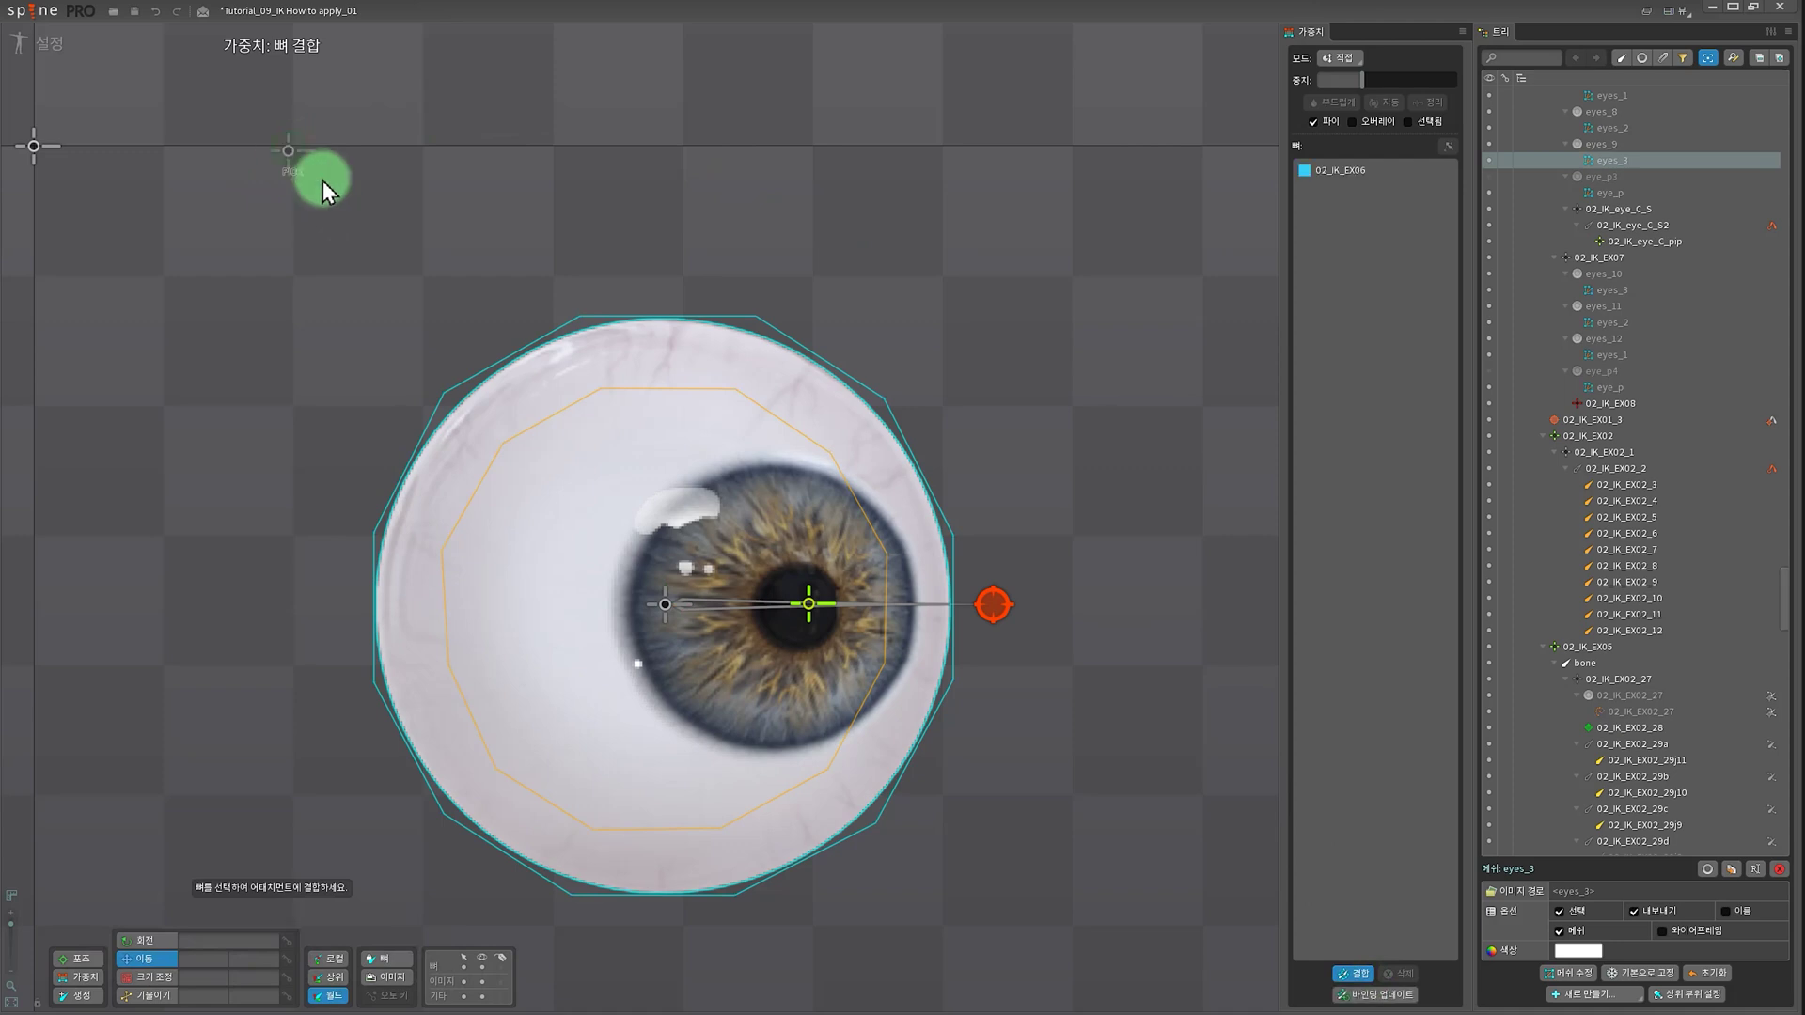
pyautogui.click(1357, 974)
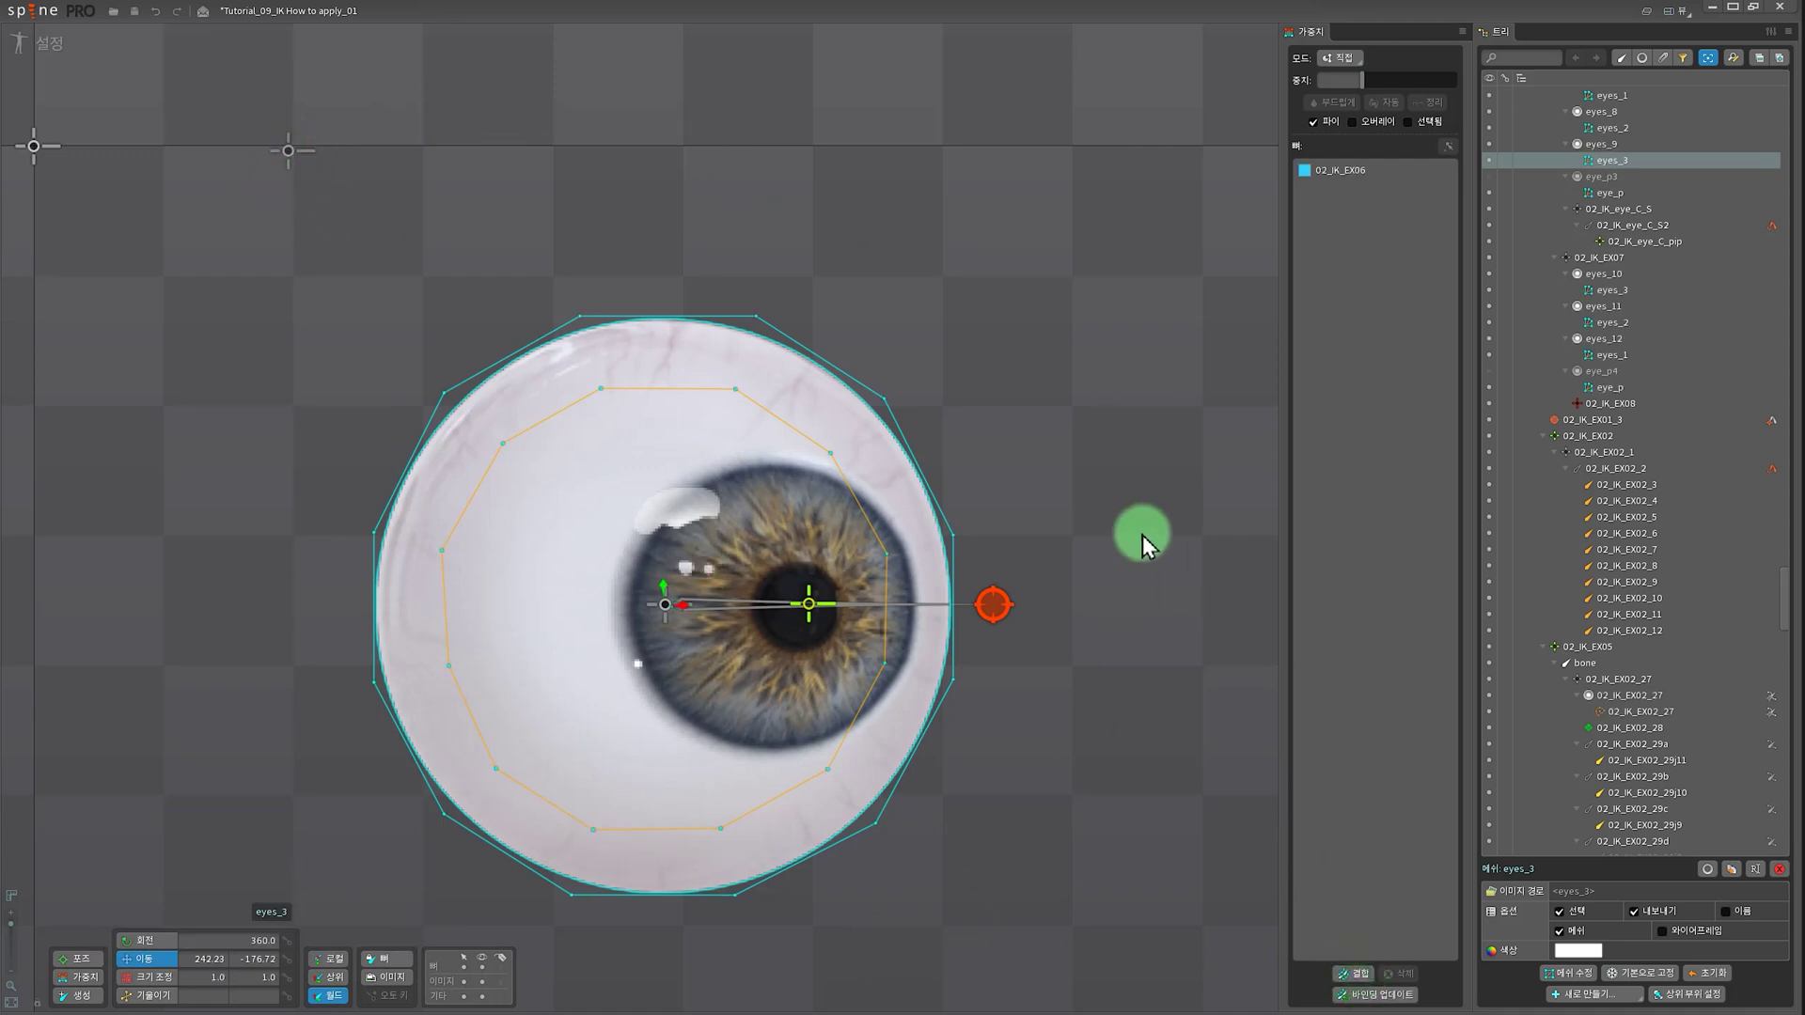
# - Return target9 to the eyeball's centre at about X 242.63 and bind eyes_3 additionally to the bone 02_IK_eye_C_pip
pyautogui.click(998, 611)
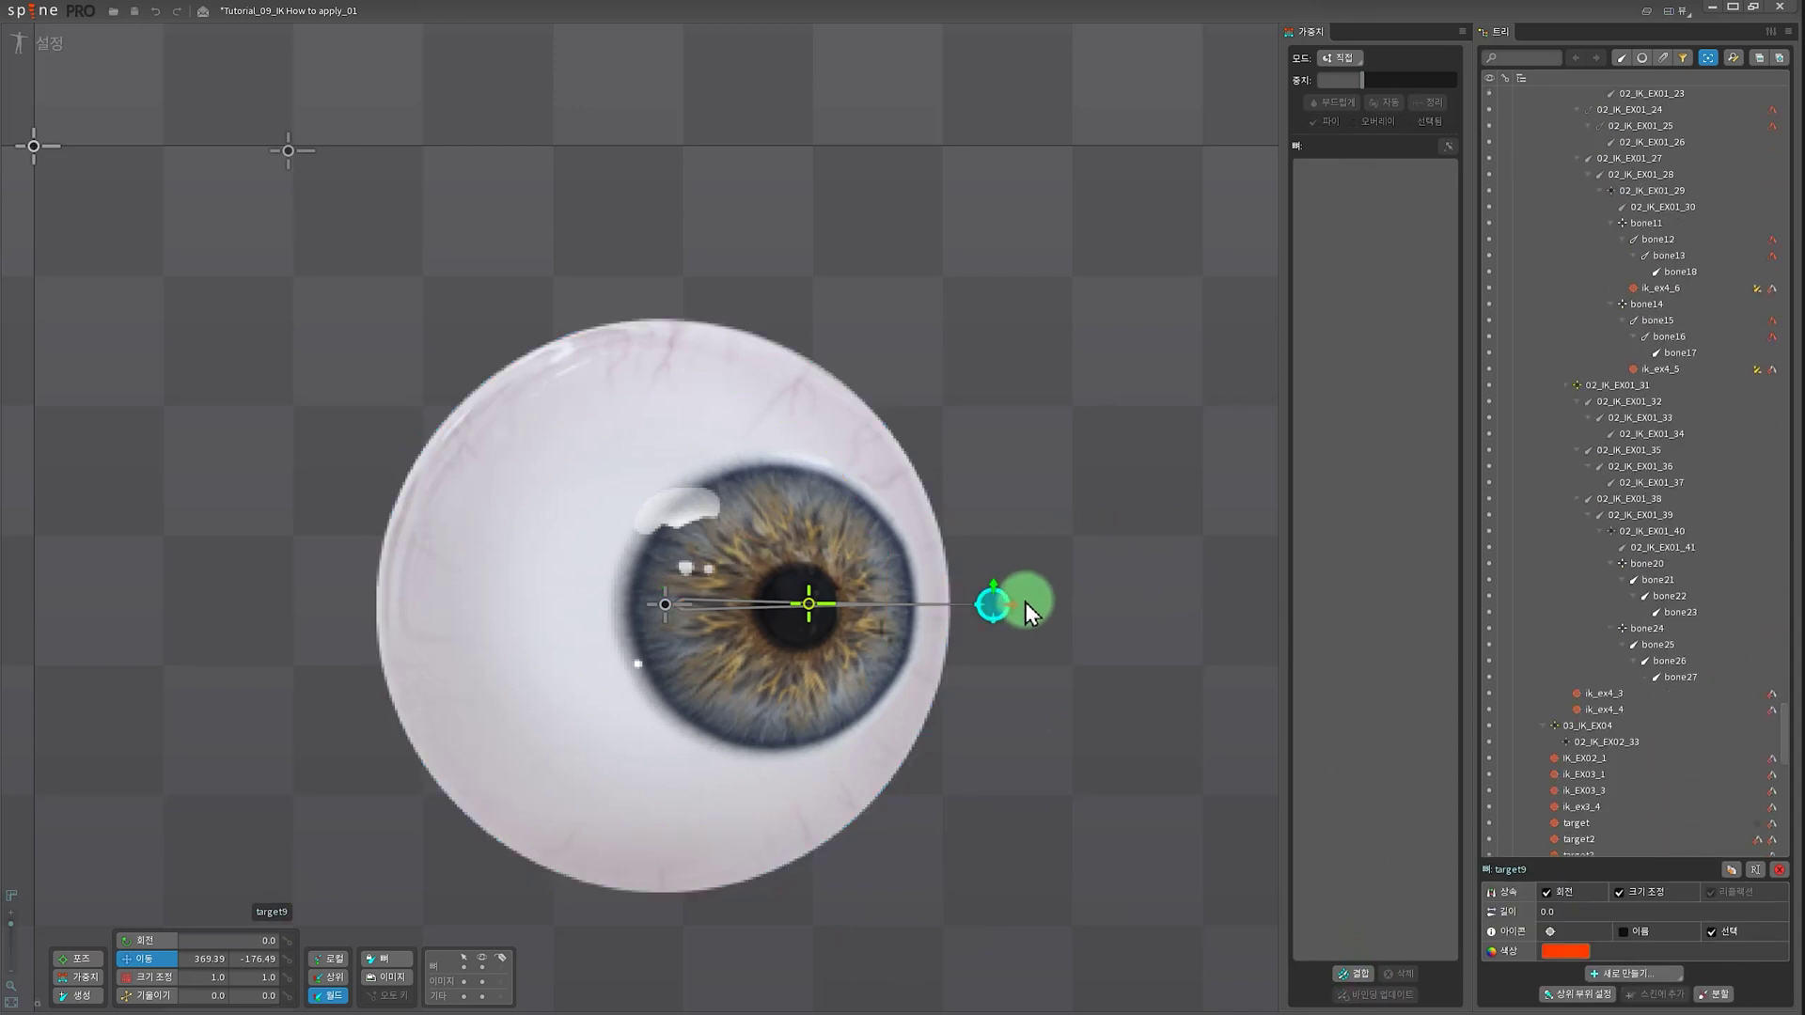
pyautogui.moveTo(998, 611); pyautogui.dragTo(684, 600)
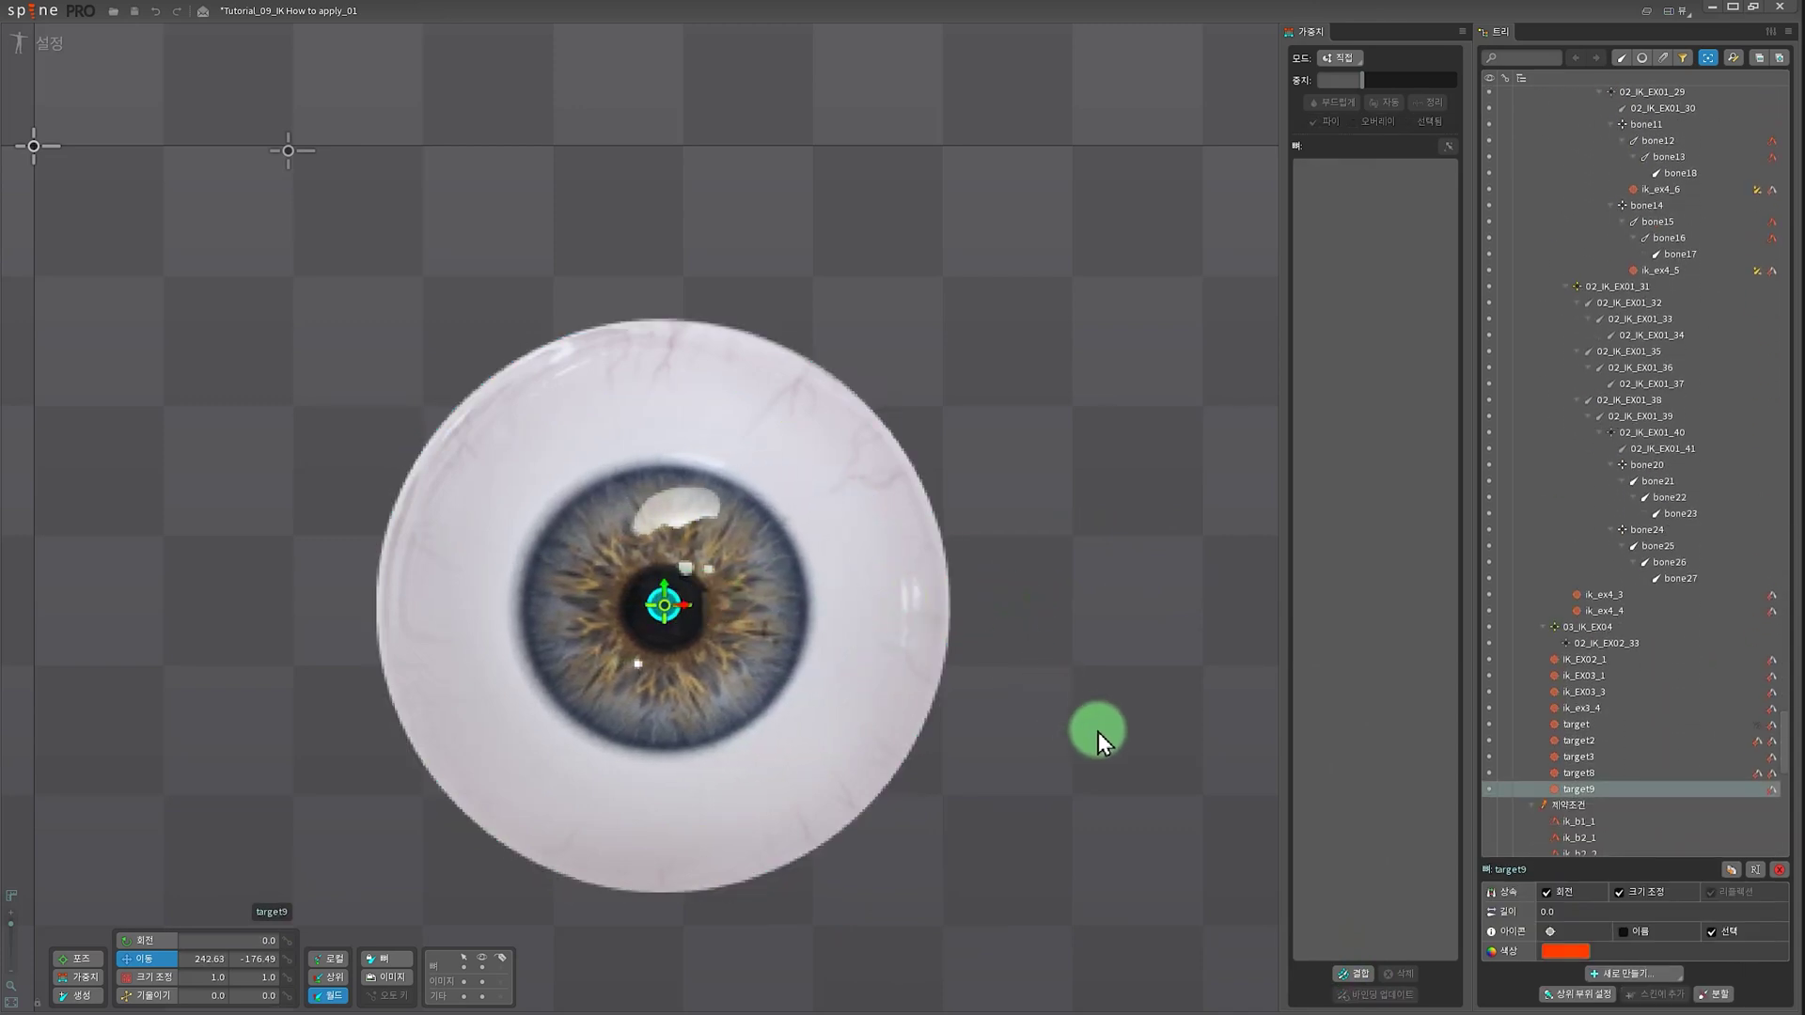
pyautogui.moveTo(1096, 730); pyautogui.dragTo(1116, 827)
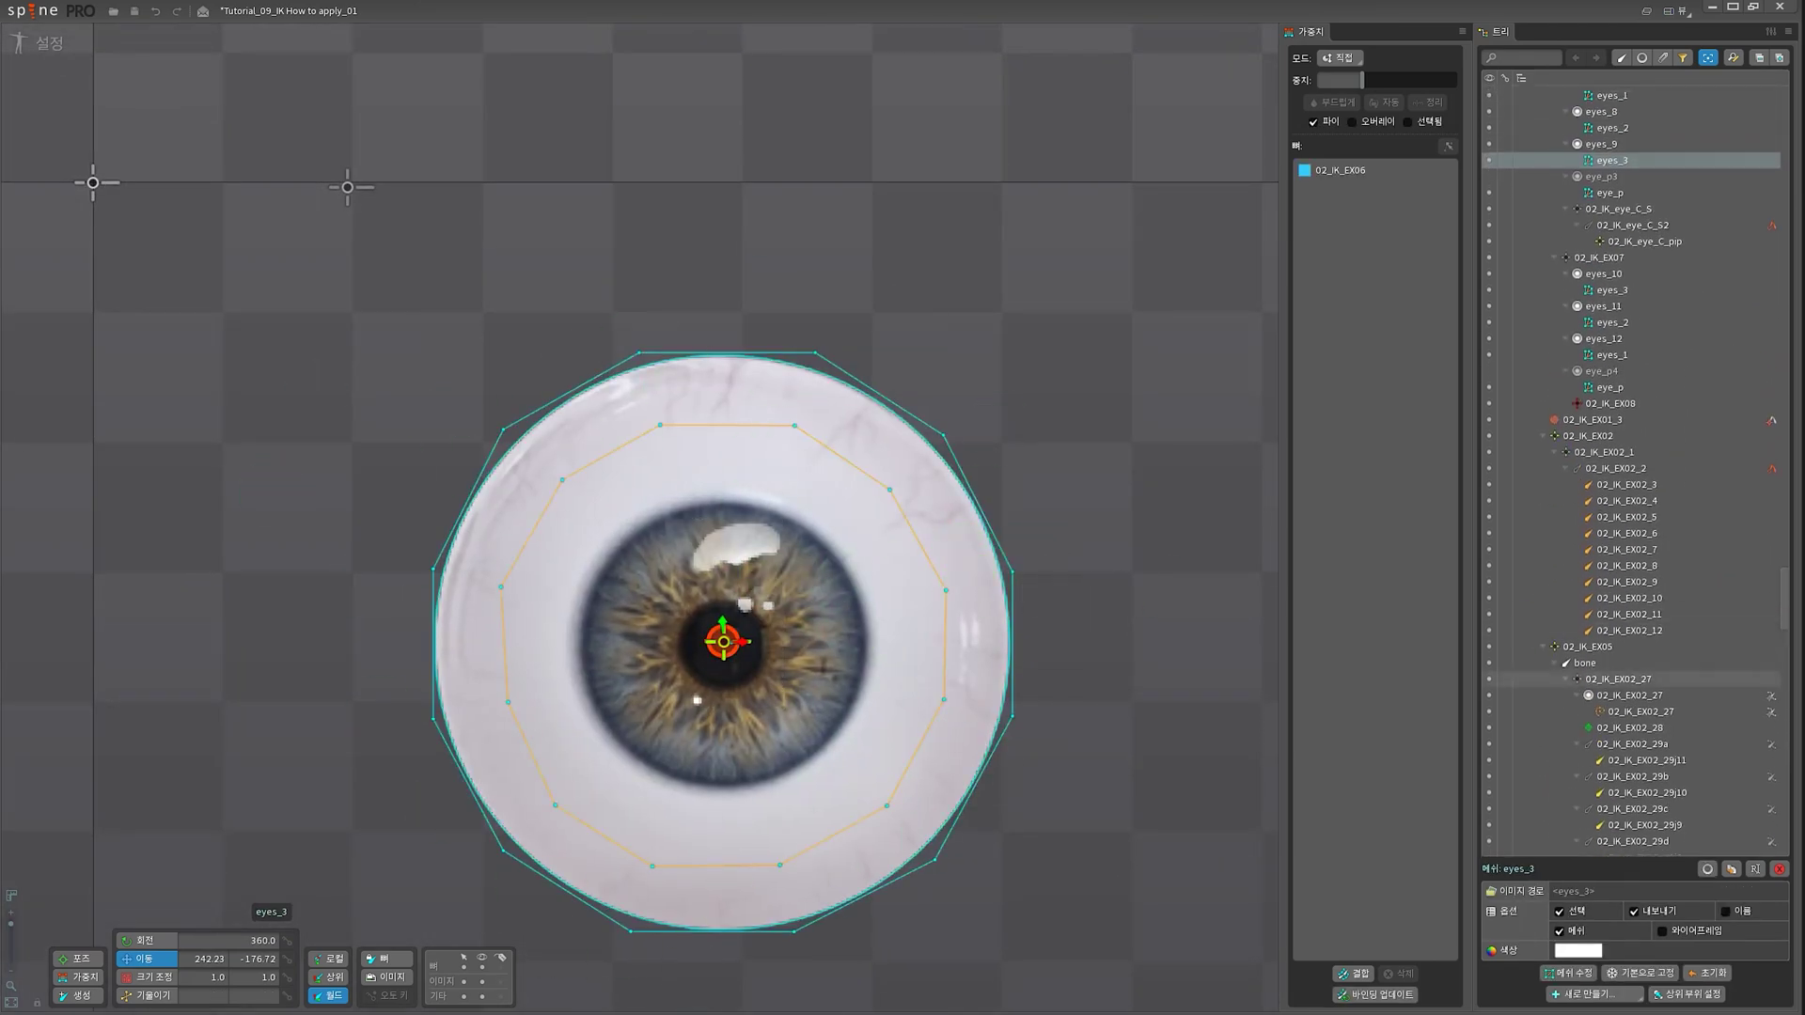
pyautogui.click(1354, 978)
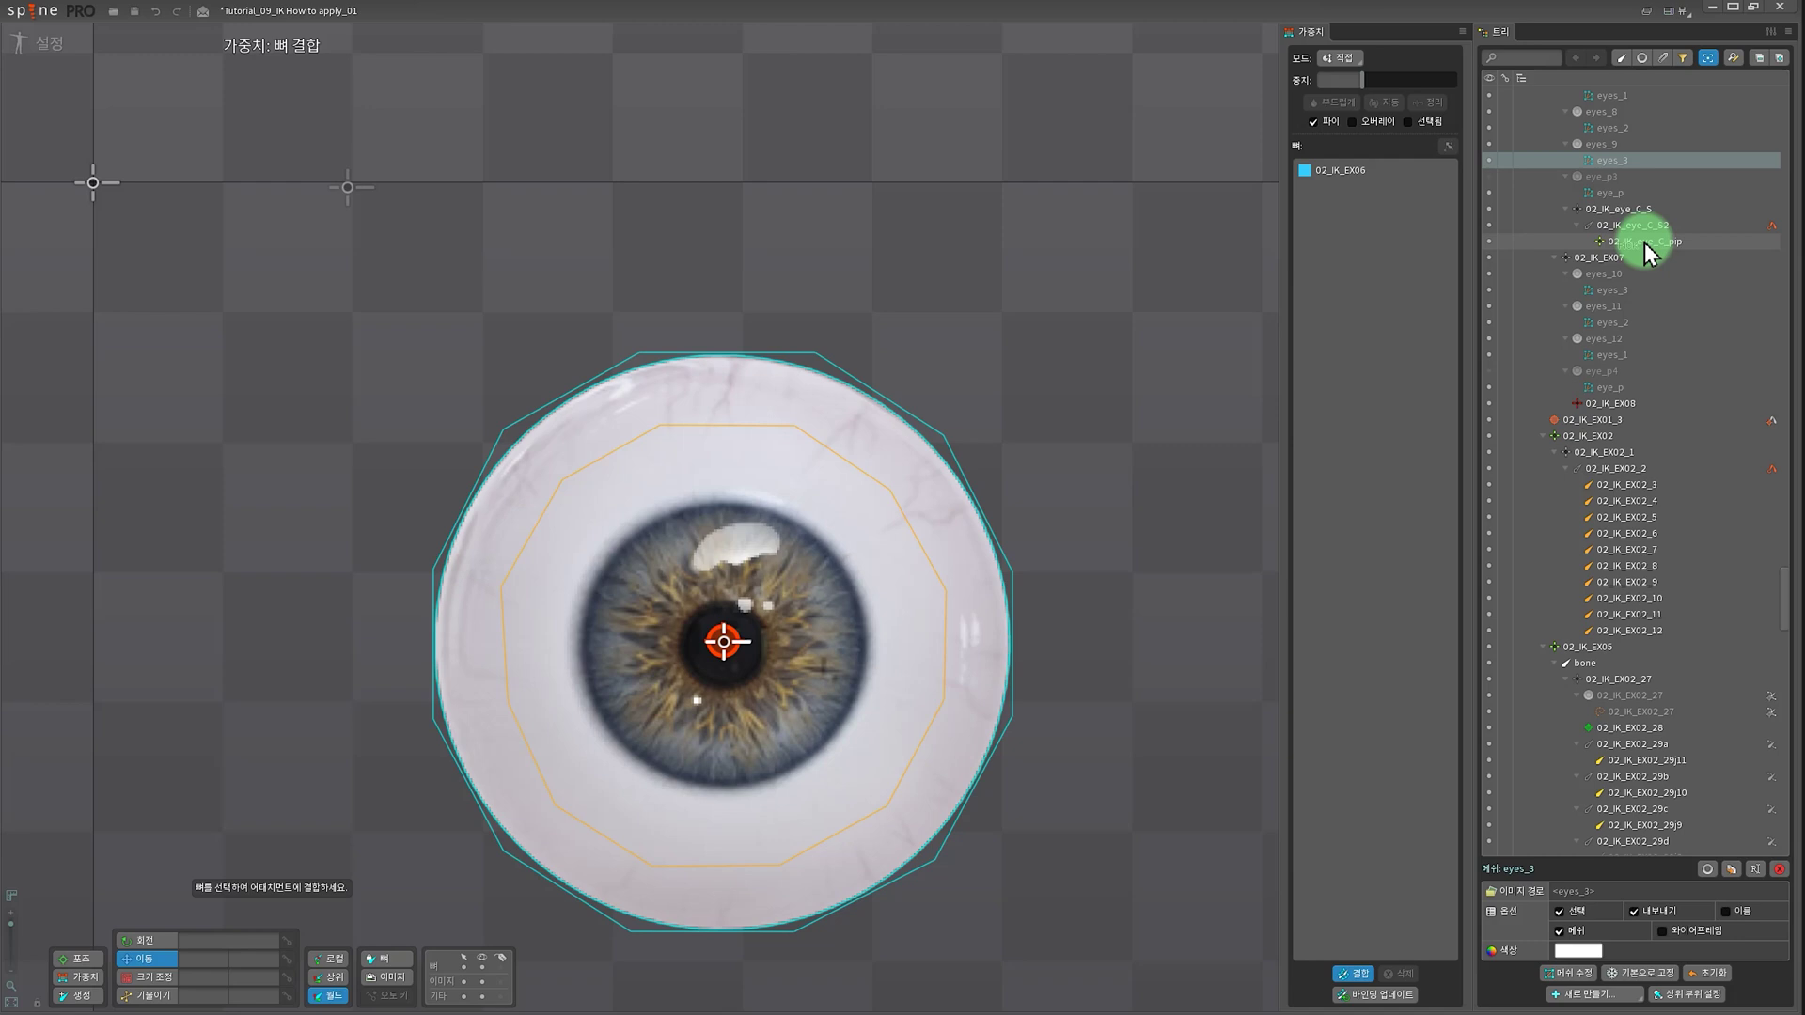
pyautogui.click(1012, 642)
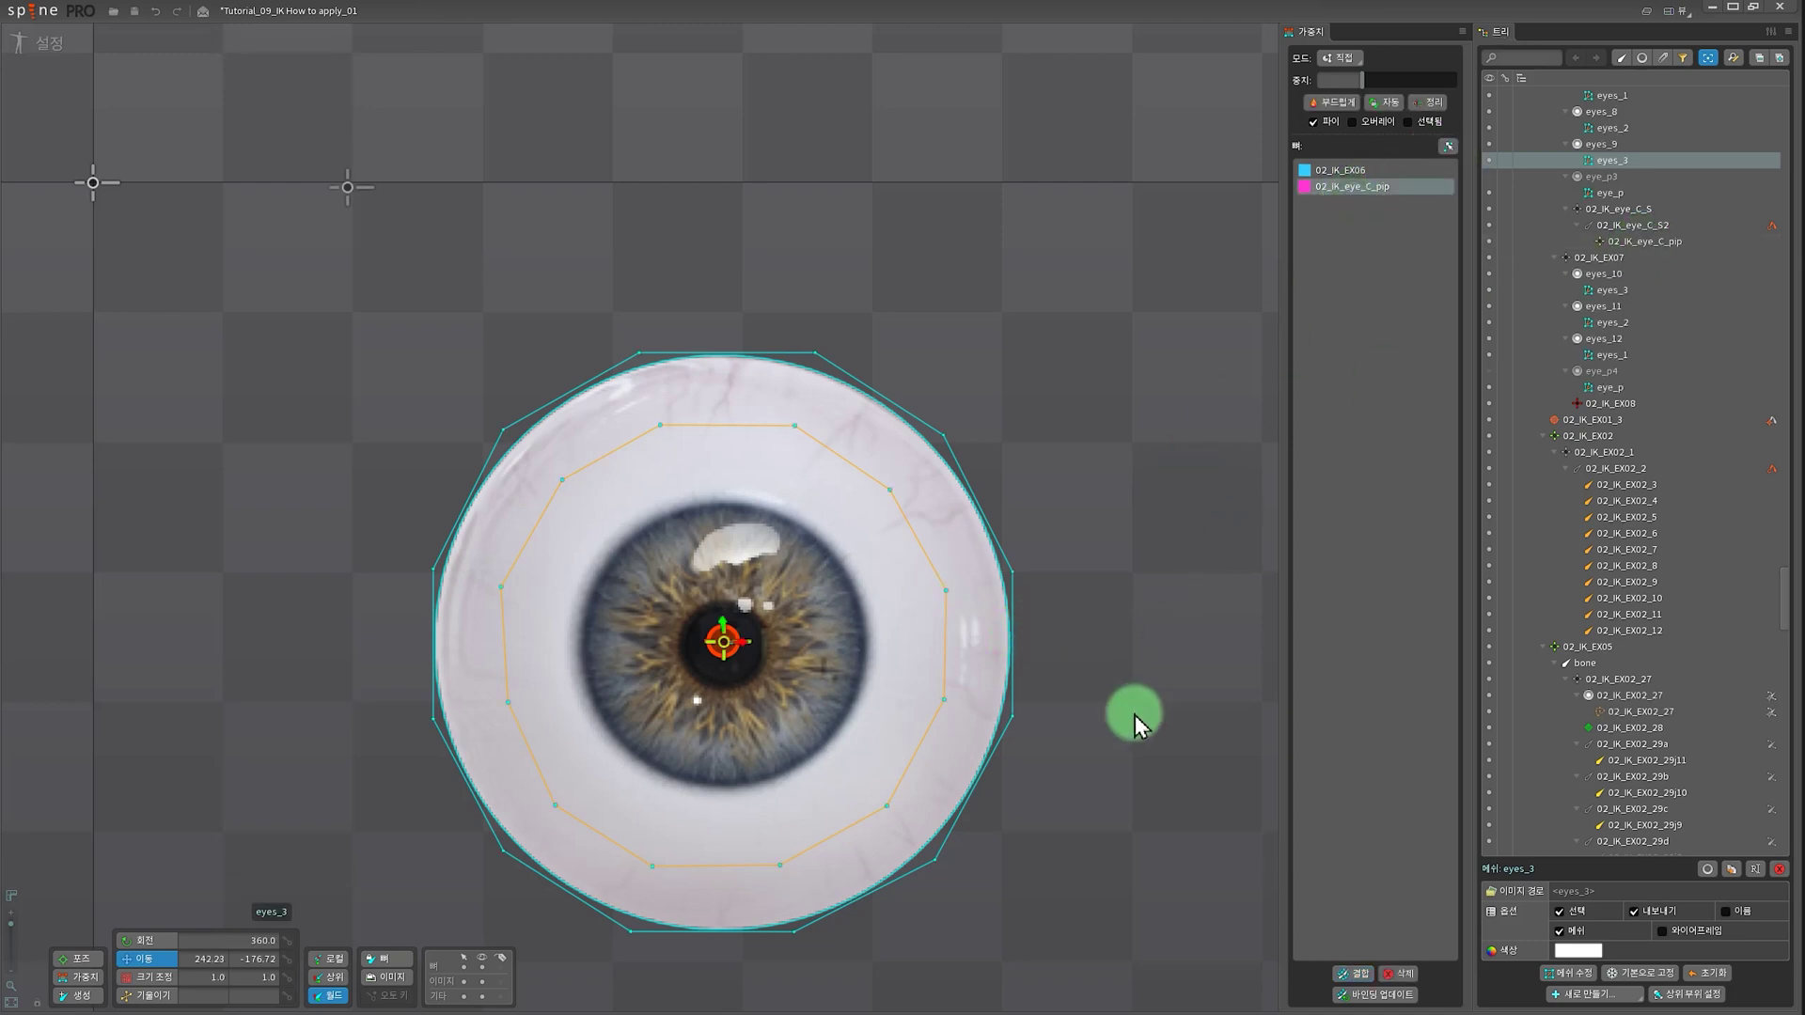
# - Weight the inner ring of vertices on the eyeball mesh eyes_3 at 30% to the bone 02_IK_eye_C_pip
pyautogui.moveTo(1134, 724); pyautogui.dragTo(1081, 456)
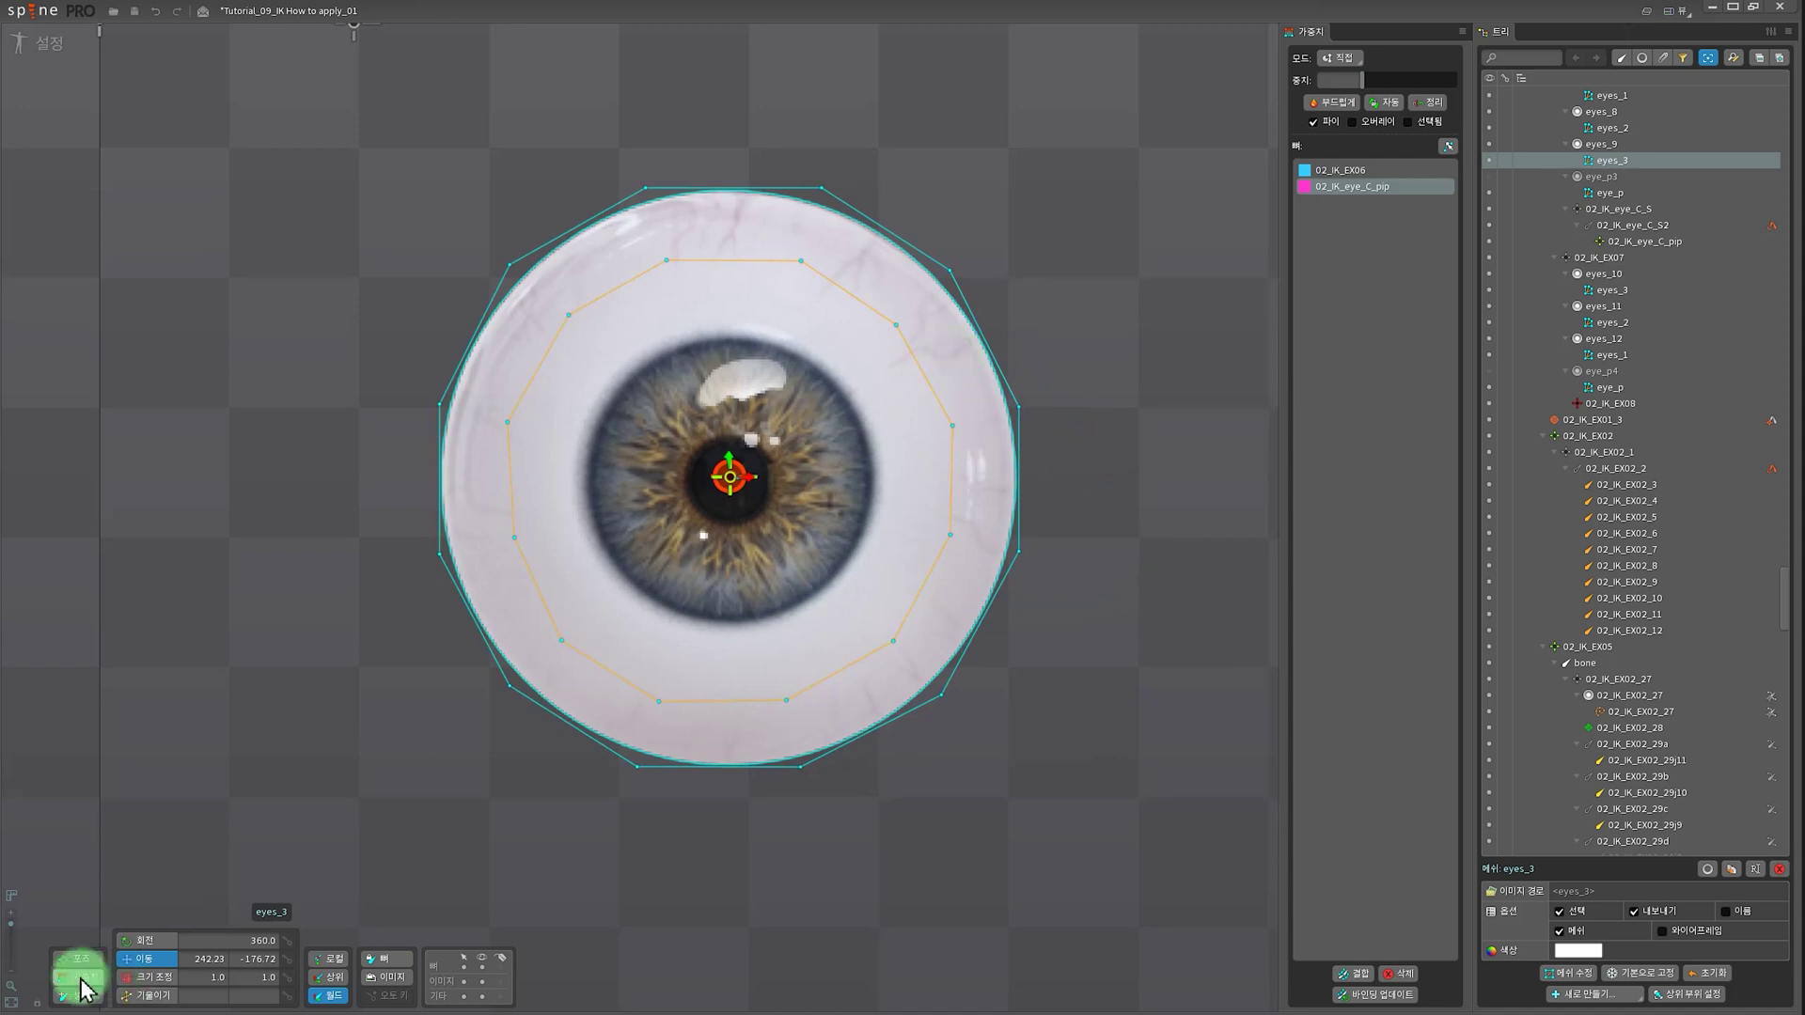
pyautogui.moveTo(1102, 610); pyautogui.dragTo(1014, 578)
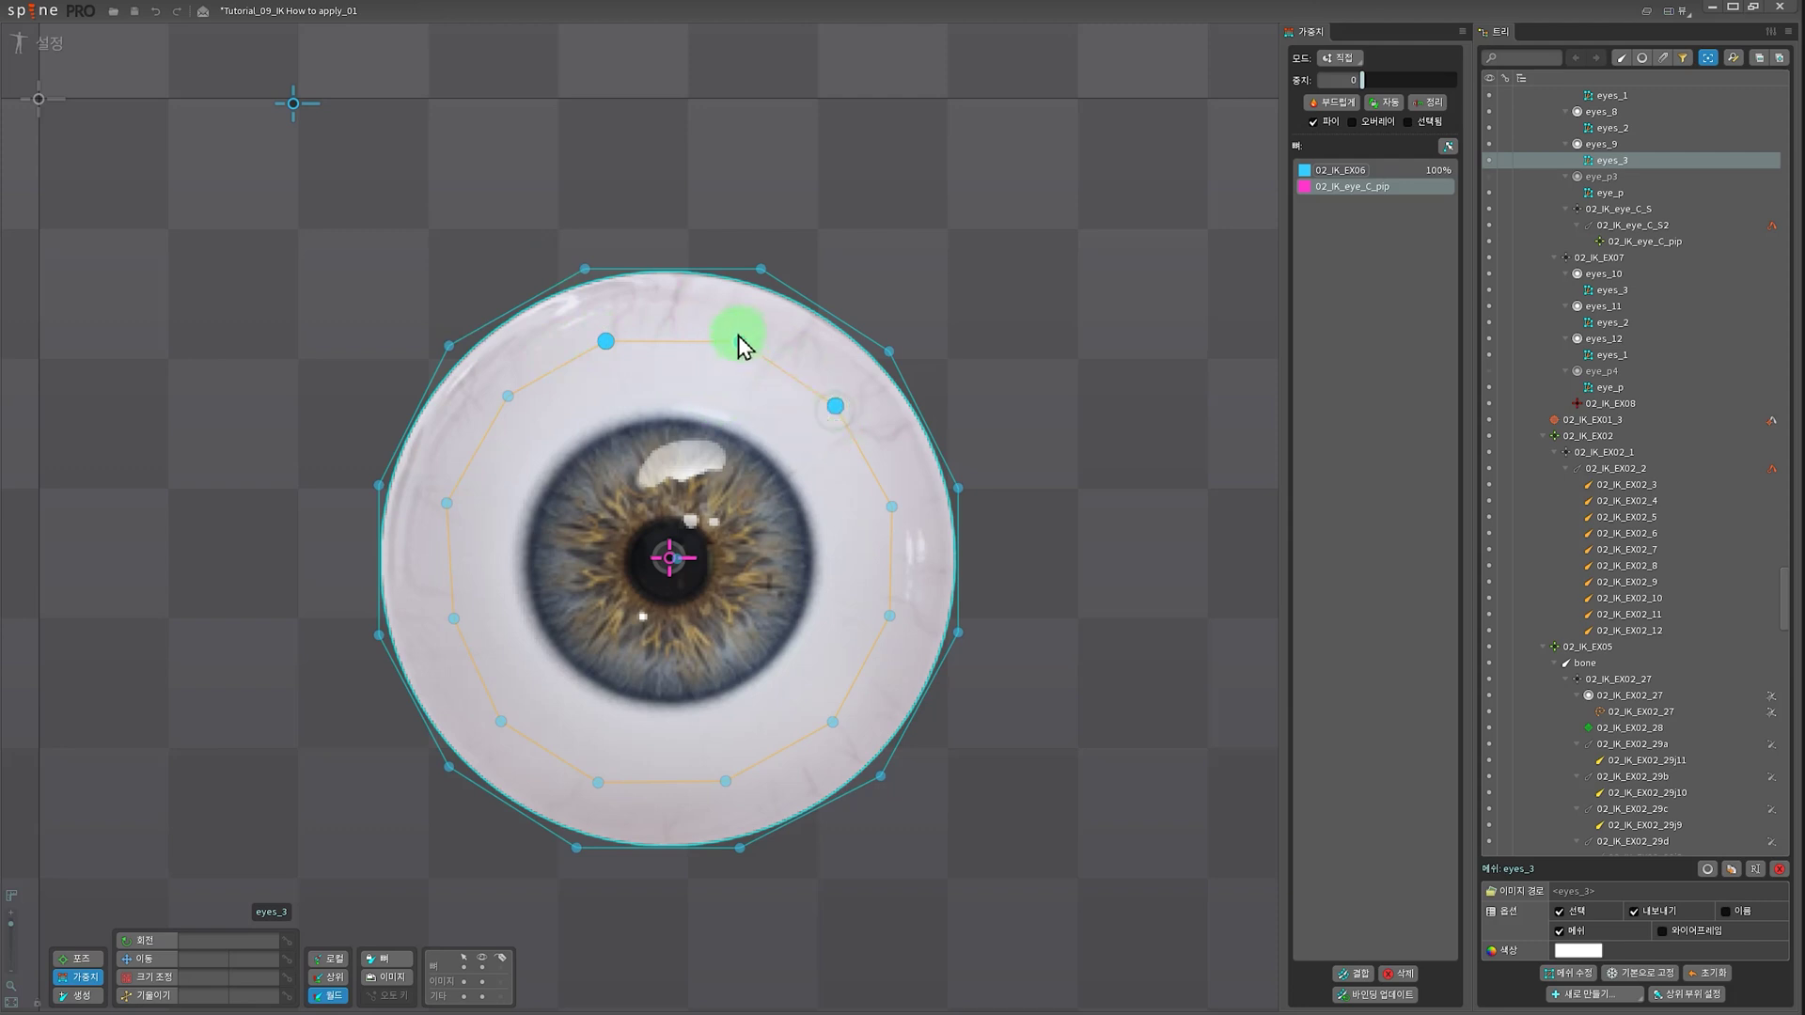
pyautogui.moveTo(846, 481); pyautogui.dragTo(411, 491)
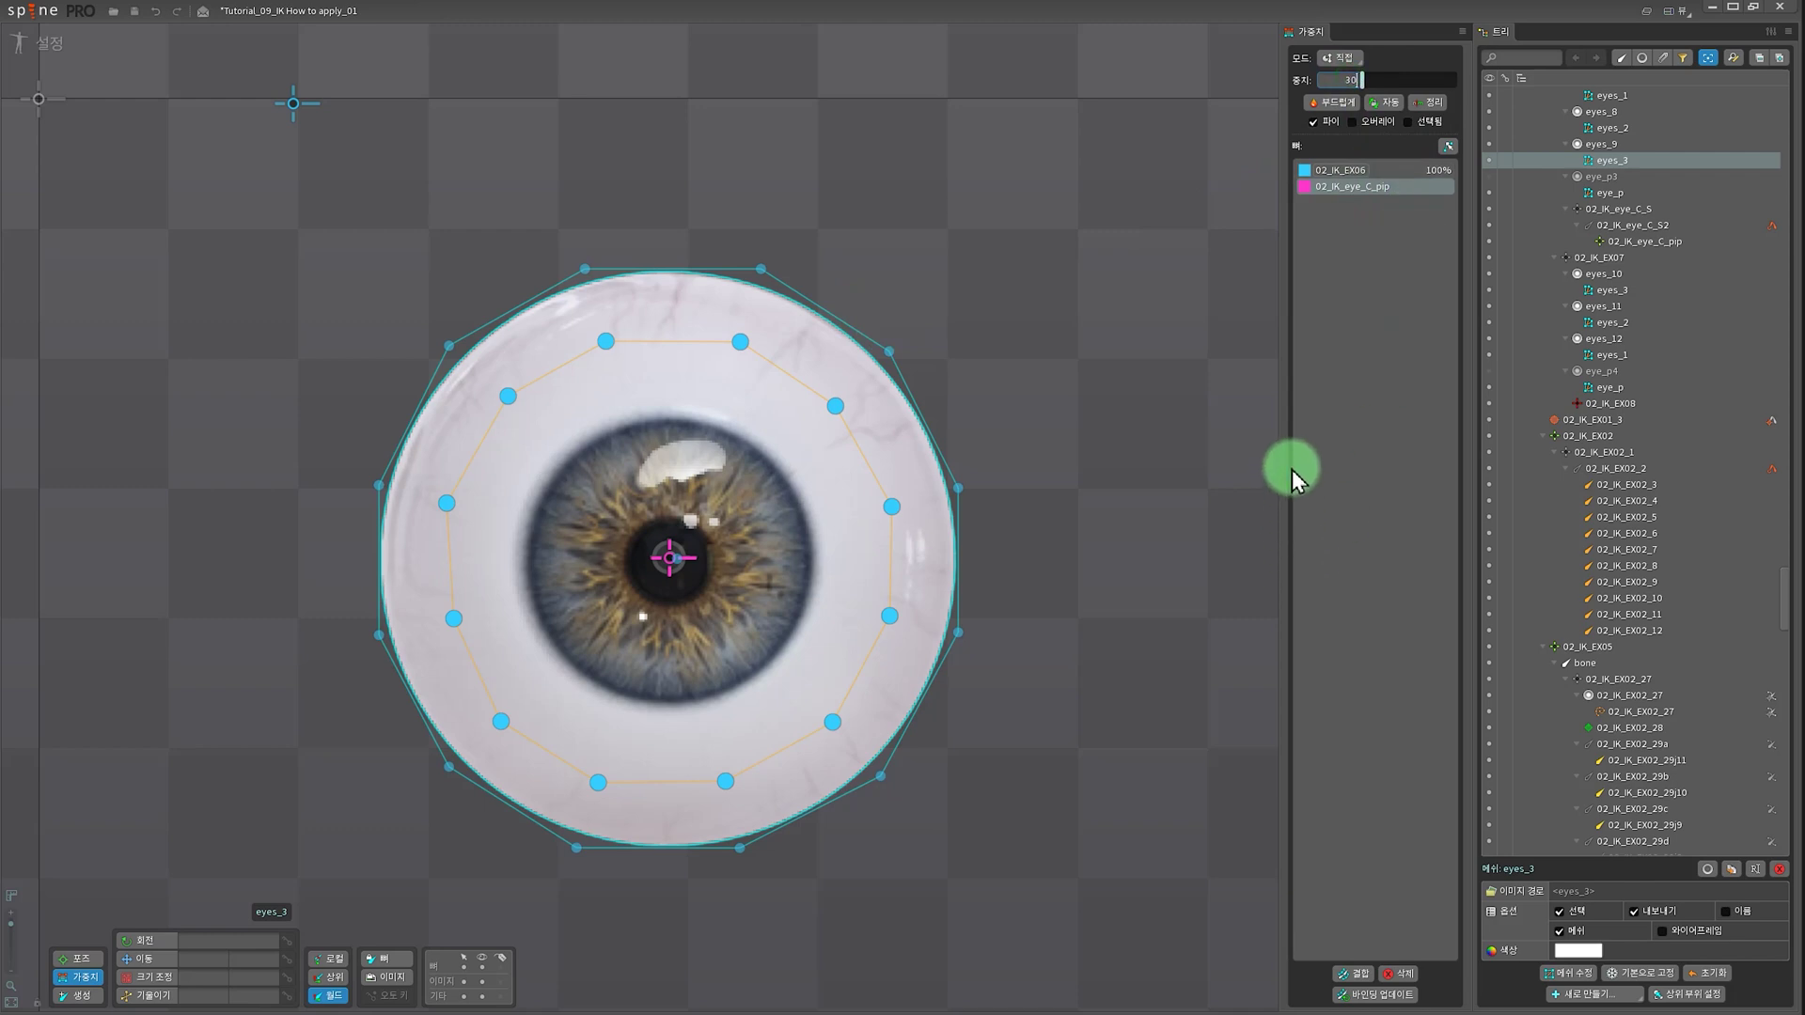
pyautogui.click(1237, 484)
# - Test the eyeball deformation by moving target9 out to about X 416.08 and back to the centre at about X 243.88
pyautogui.click(834, 524)
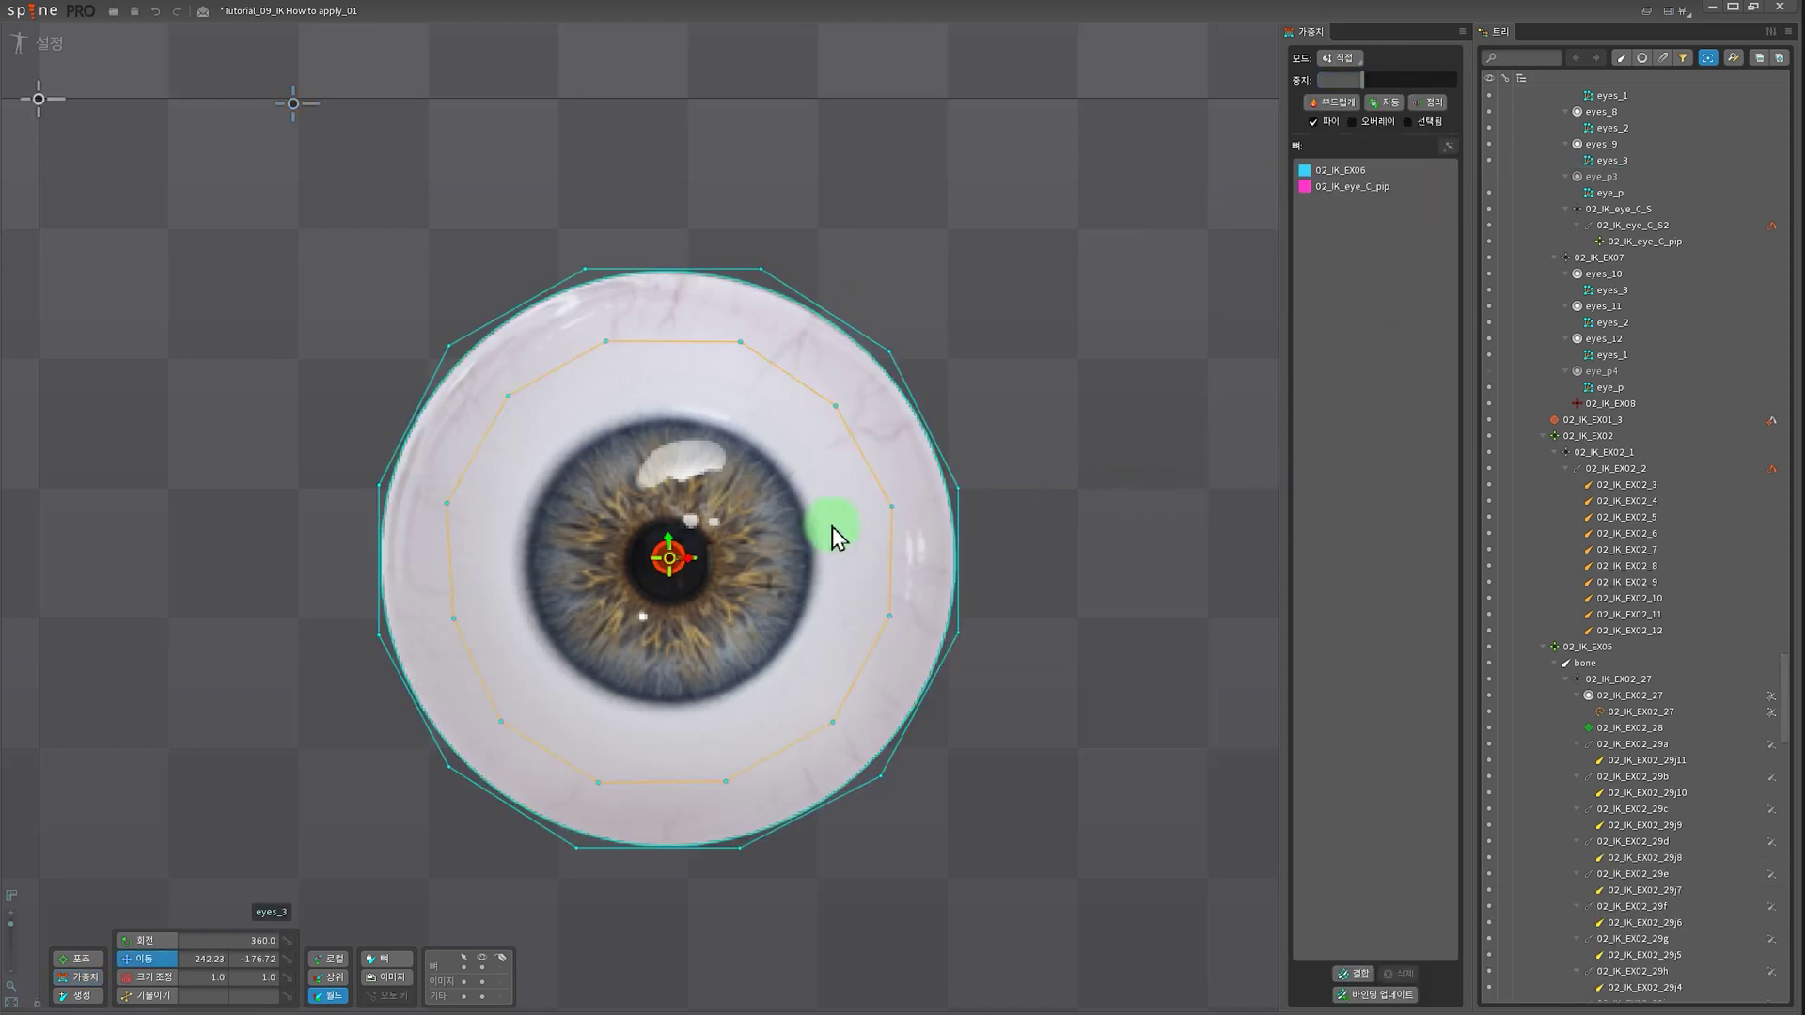
pyautogui.click(692, 561)
pyautogui.moveTo(692, 563); pyautogui.dragTo(950, 564)
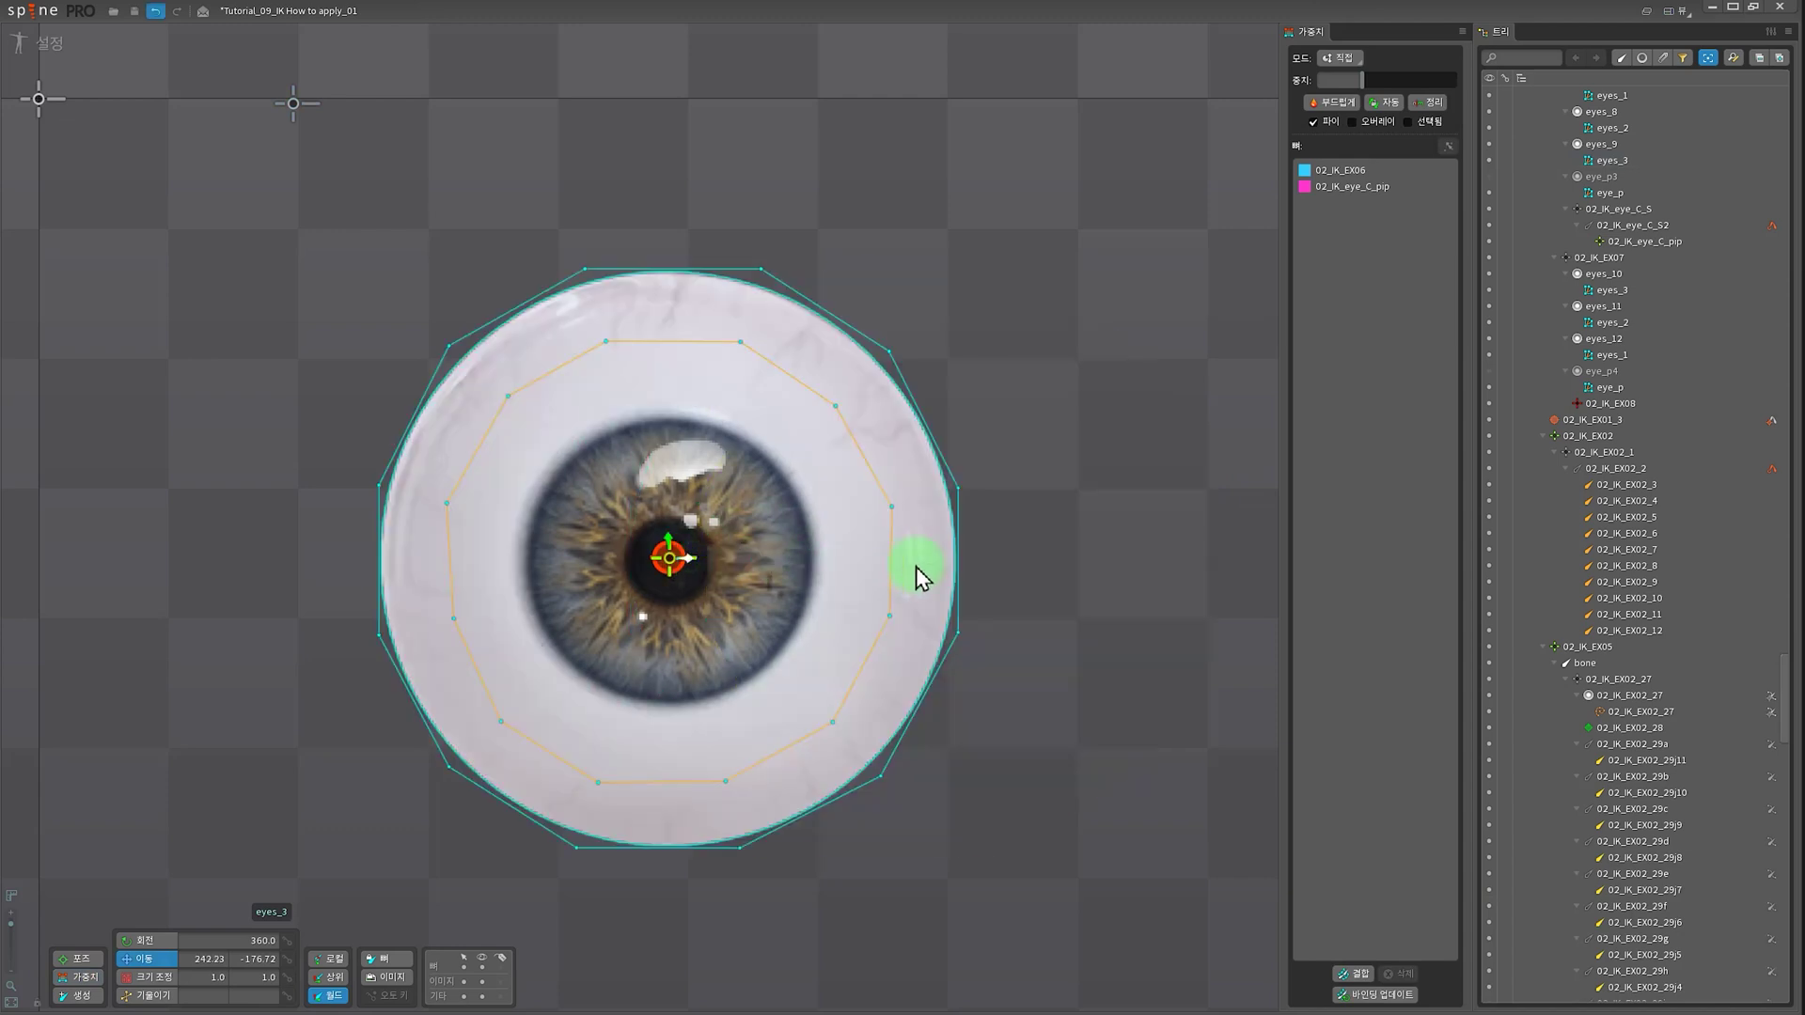
pyautogui.moveTo(720, 578); pyautogui.dragTo(1140, 574)
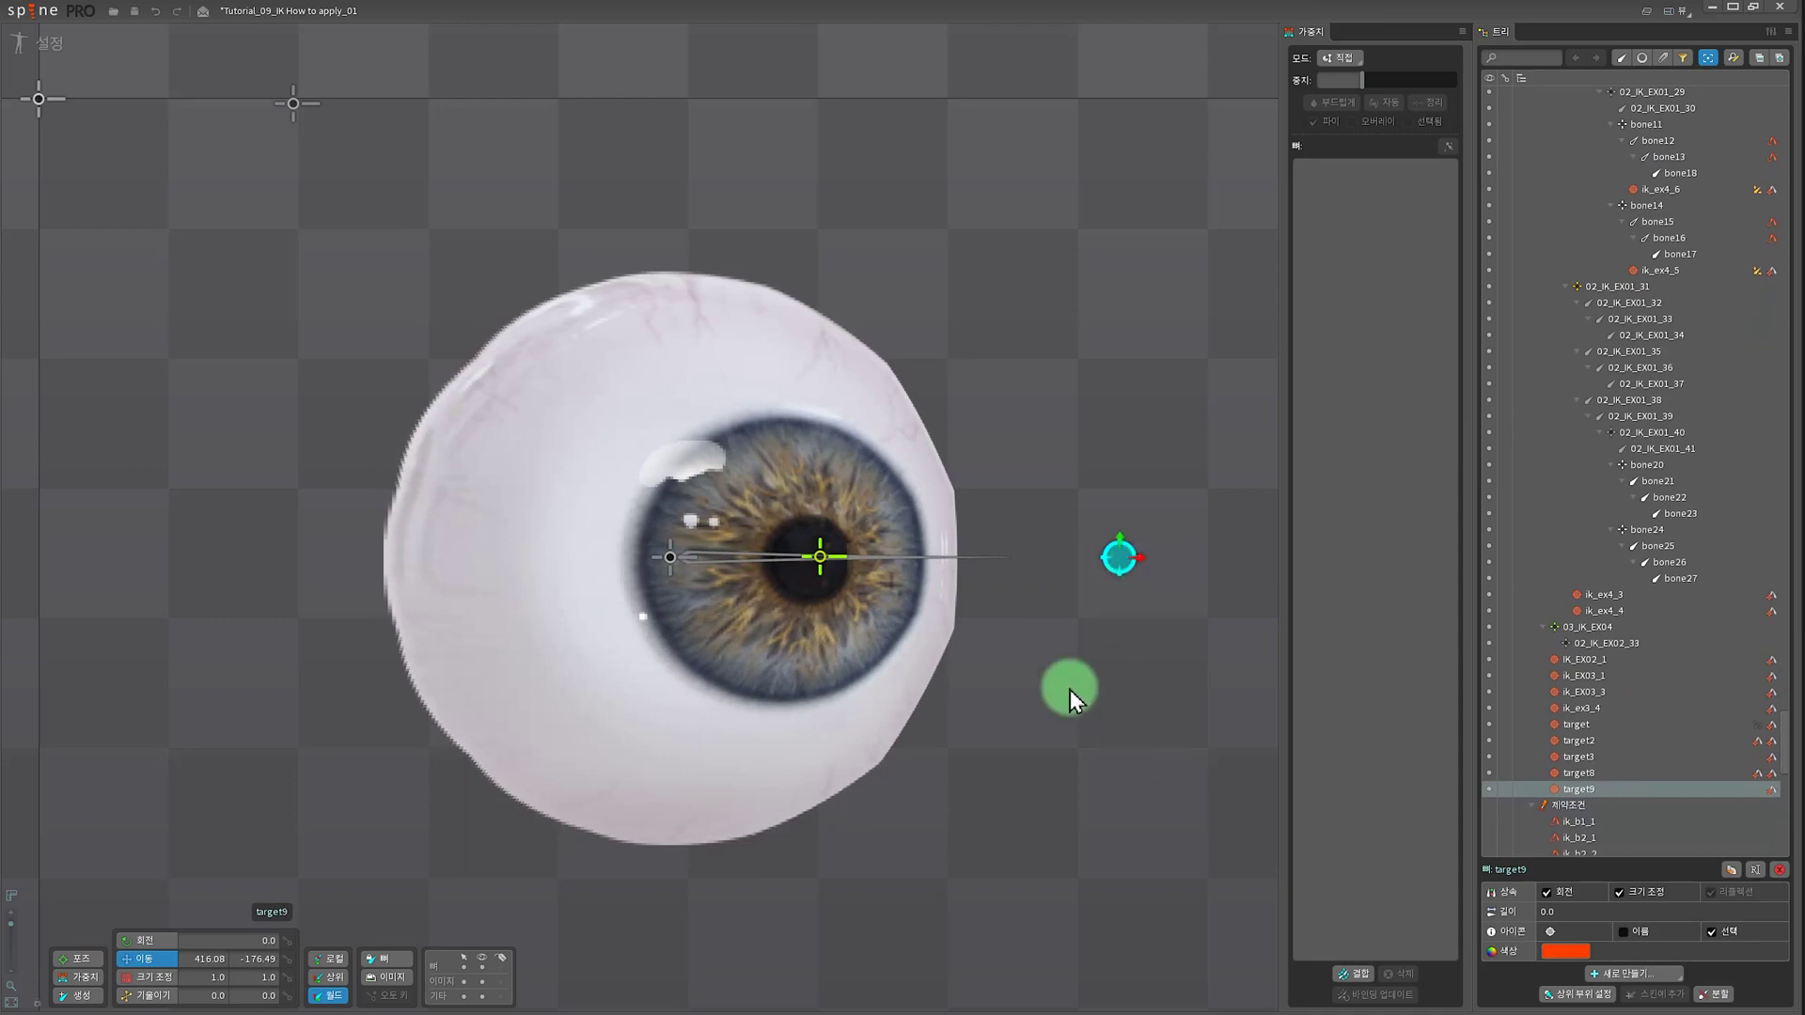
pyautogui.scroll(-2, 1070, 690)
pyautogui.moveTo(1070, 690); pyautogui.dragTo(588, 503)
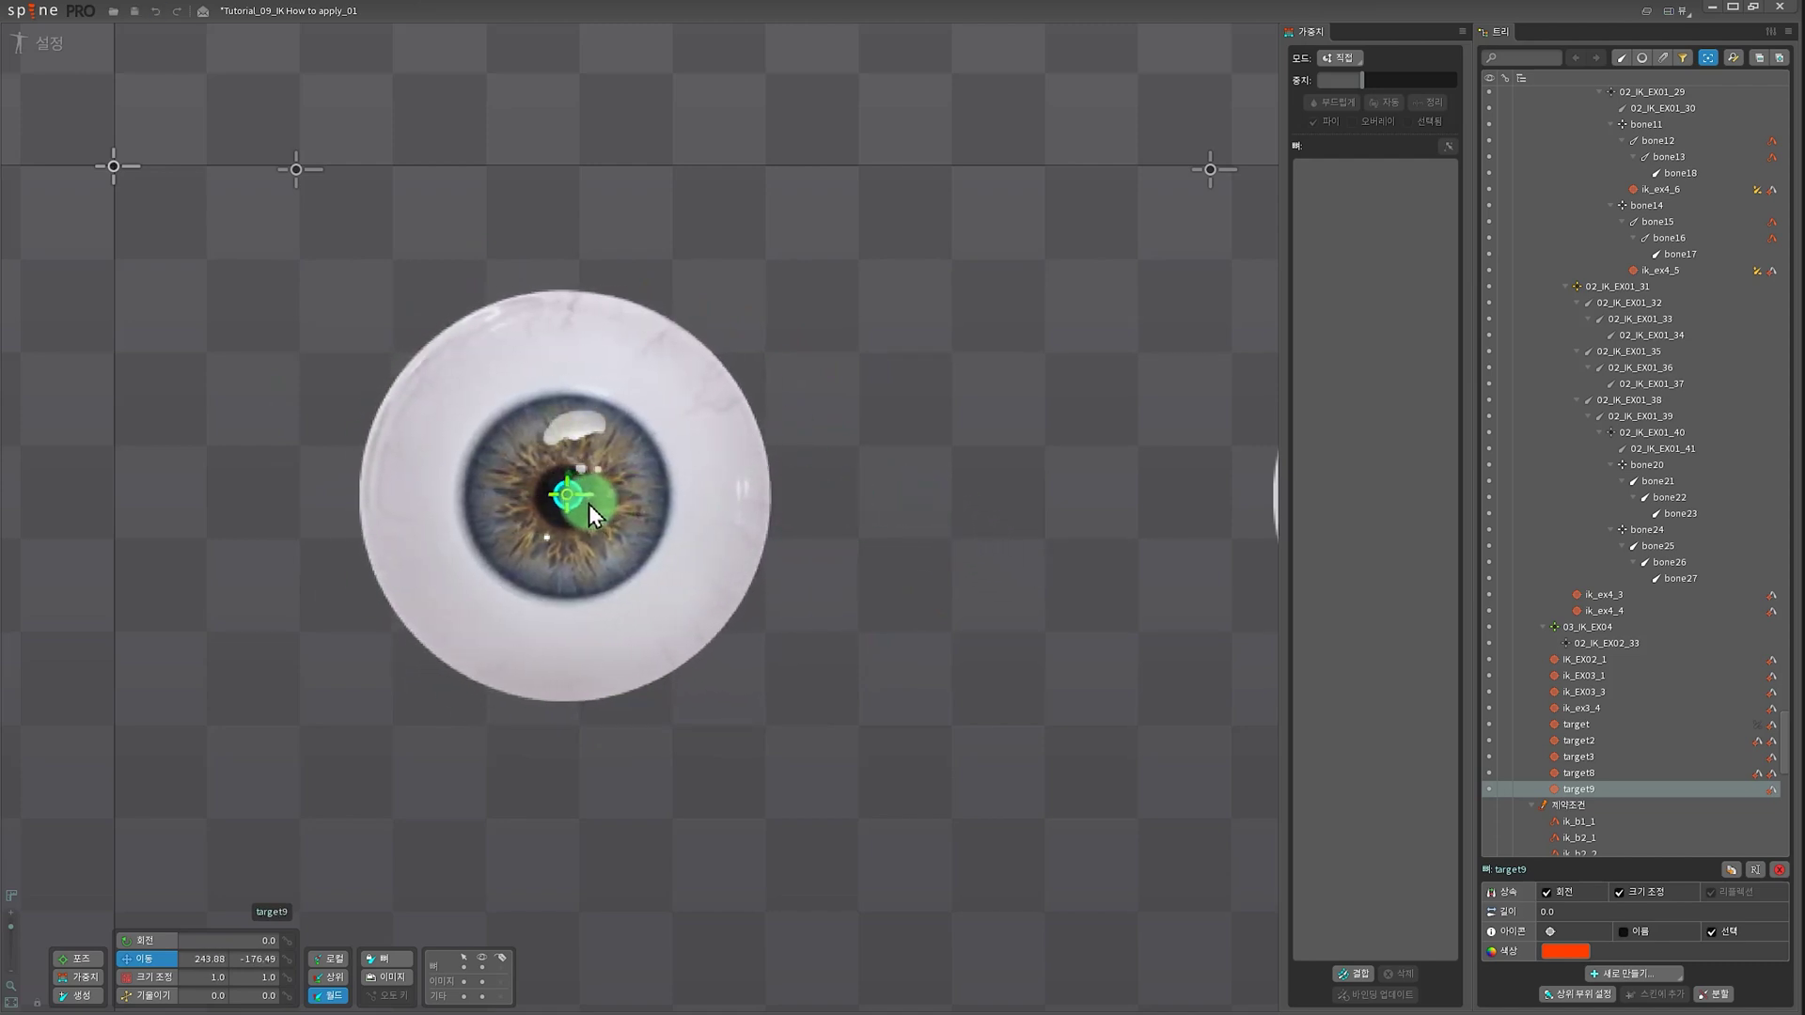
# - Bind the highlight mesh eyes_1 to the bones 02_IK_EX06 and 02_IK_eye_C_pip
pyautogui.scroll(4, 936, 612)
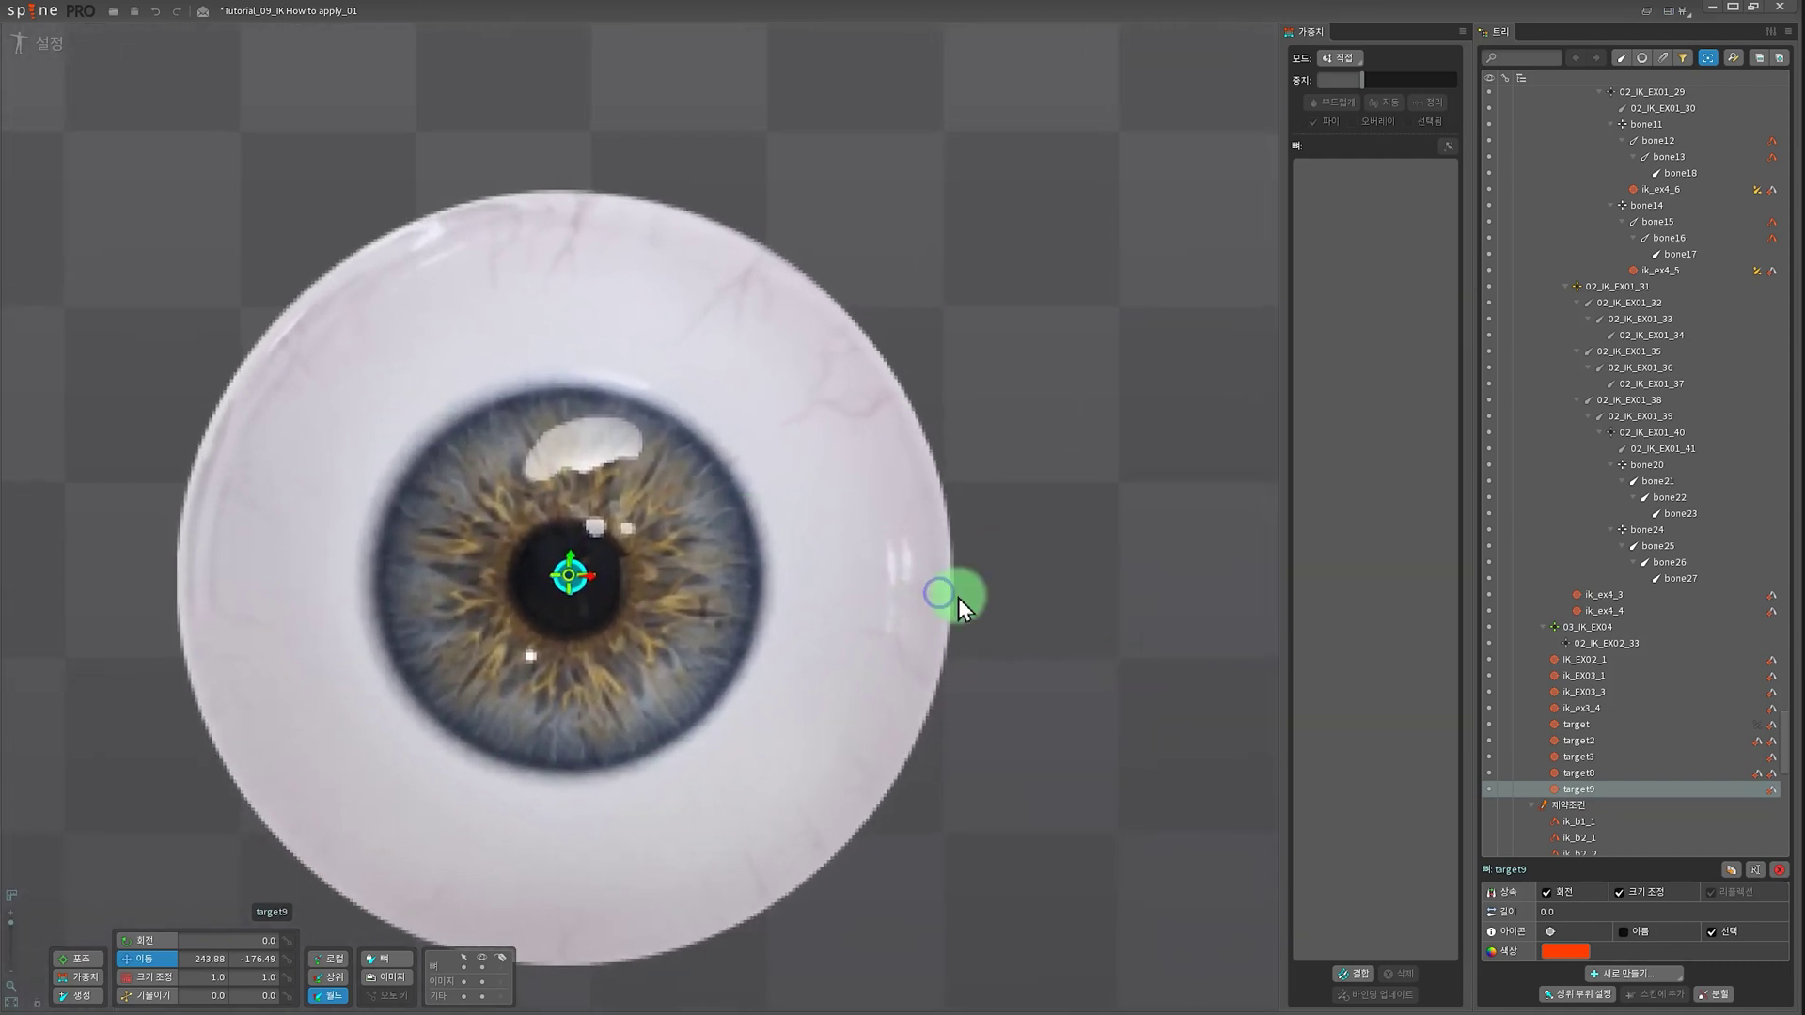
pyautogui.click(595, 464)
pyautogui.scroll(-3, 903, 667)
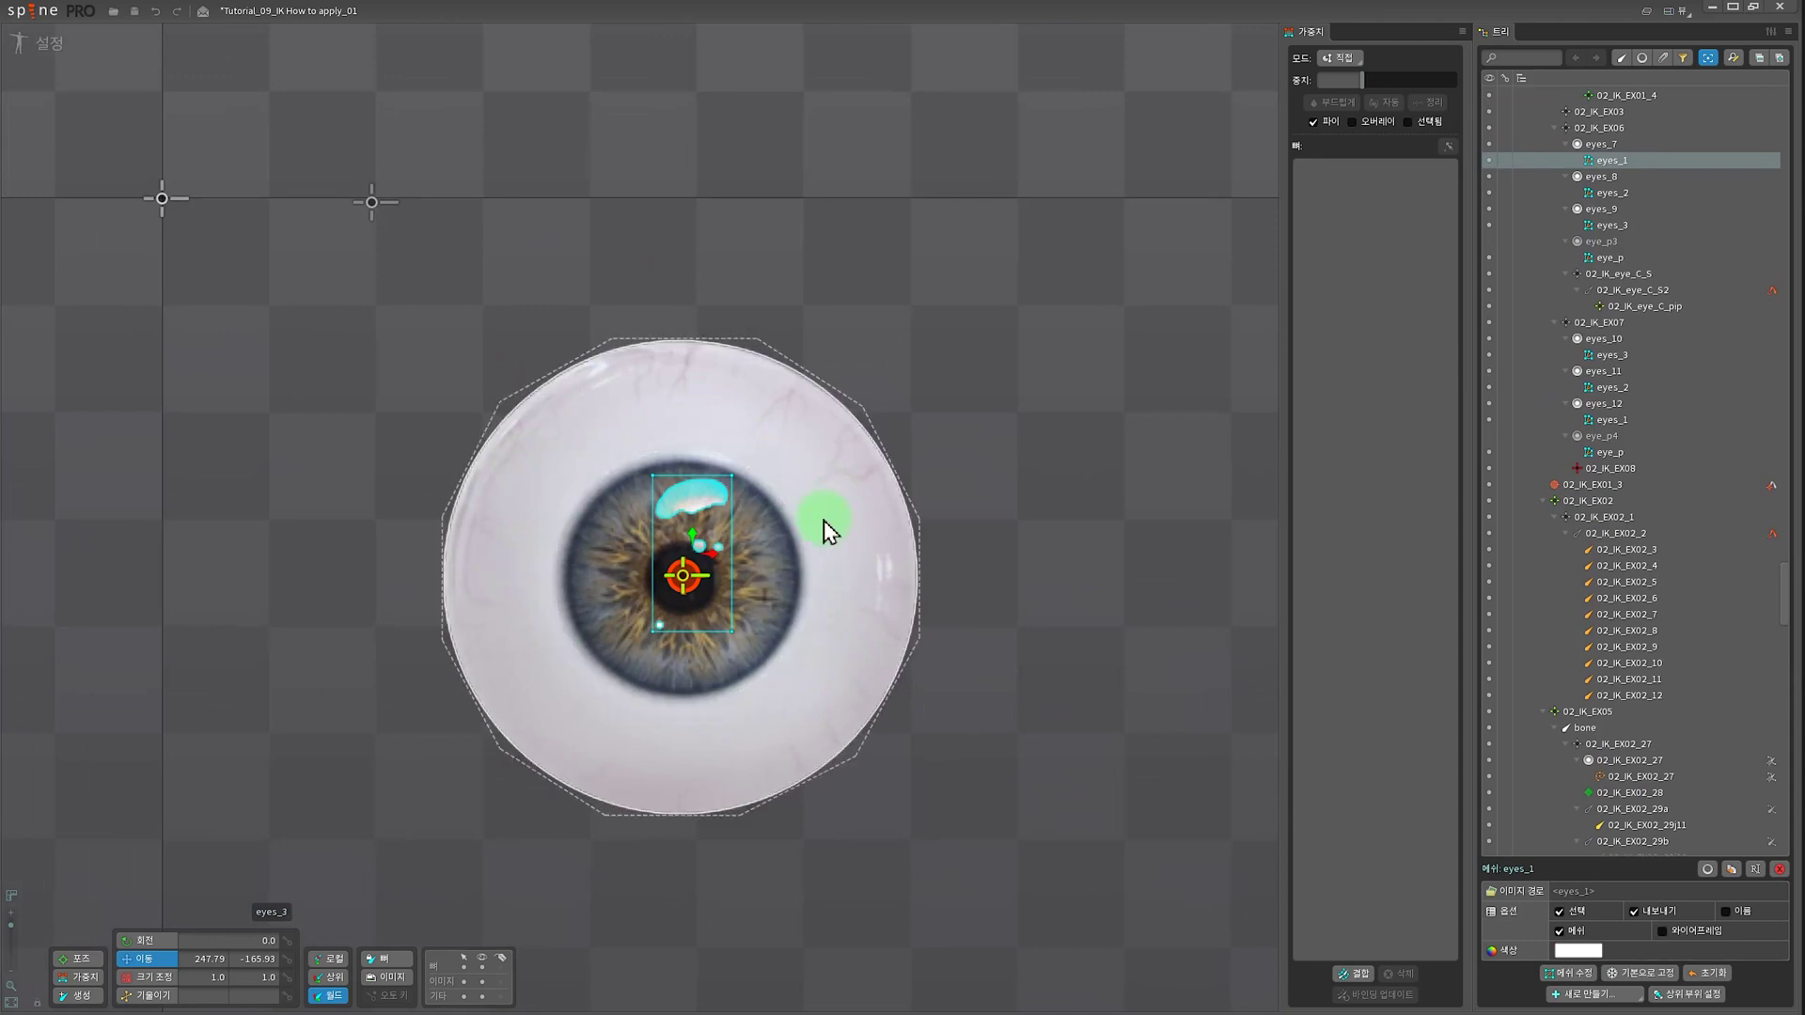
pyautogui.moveTo(1035, 742); pyautogui.dragTo(987, 716)
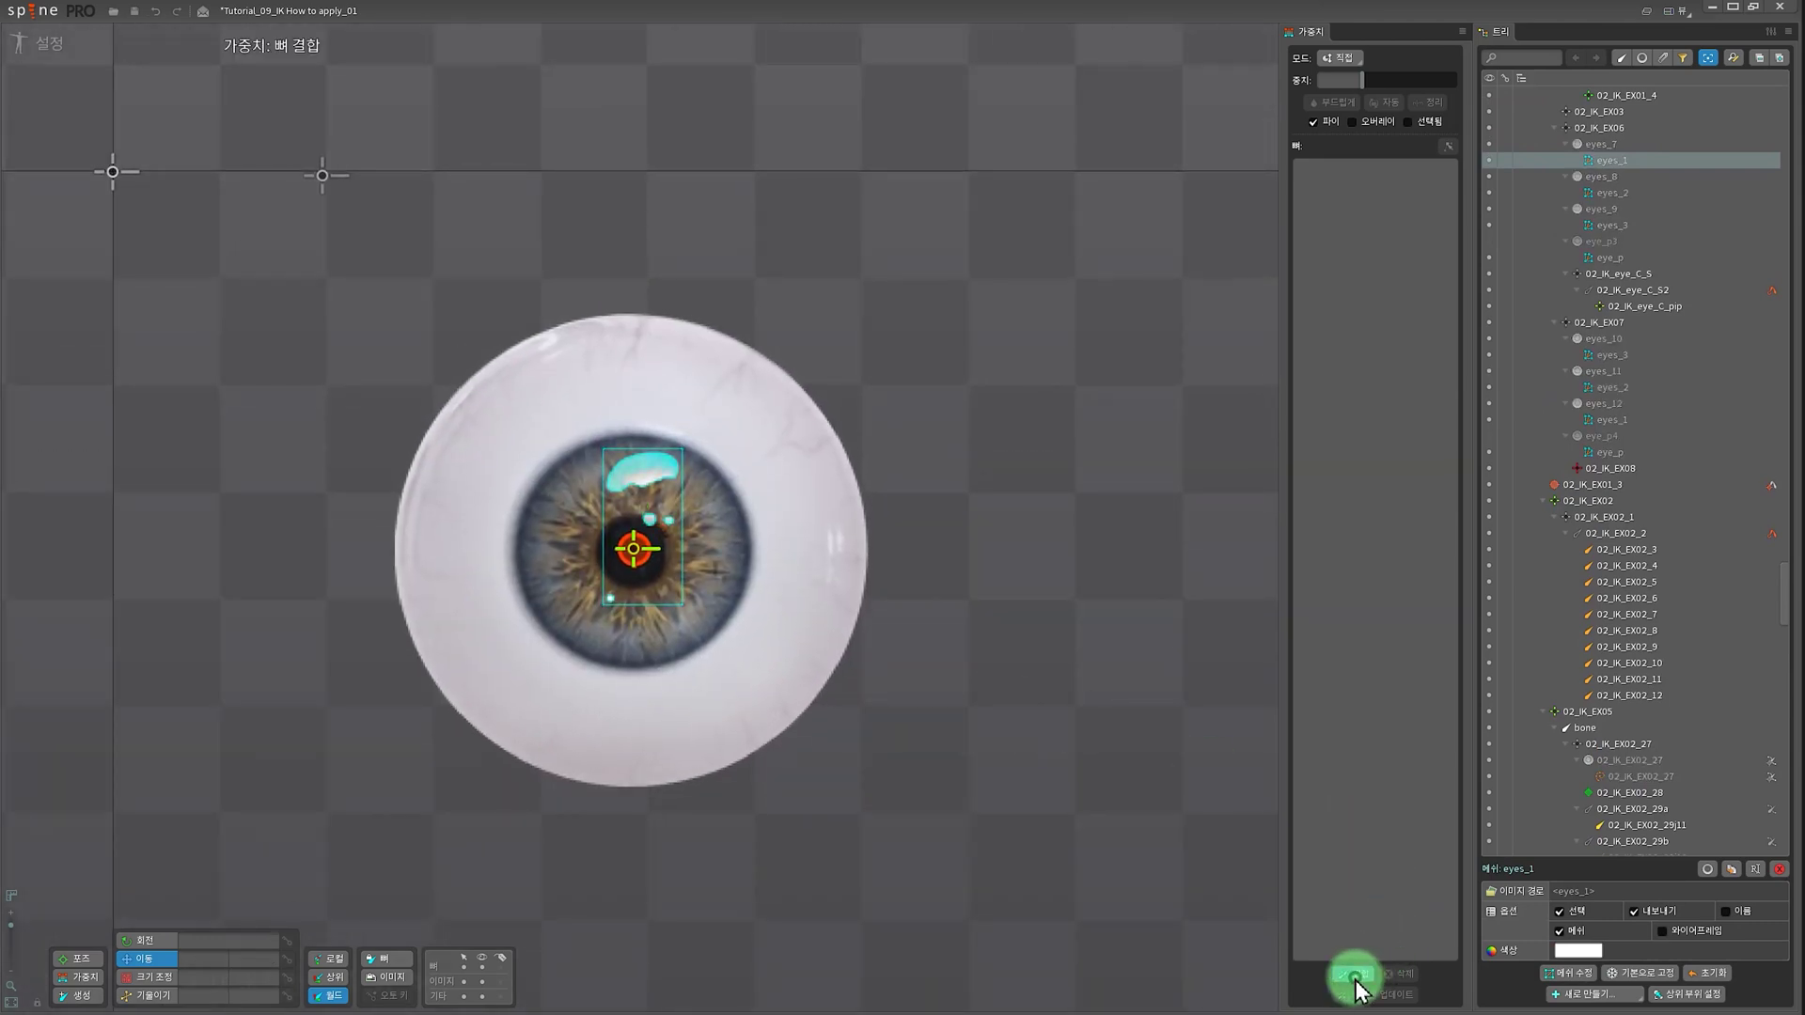
pyautogui.click(1354, 976)
pyautogui.click(323, 175)
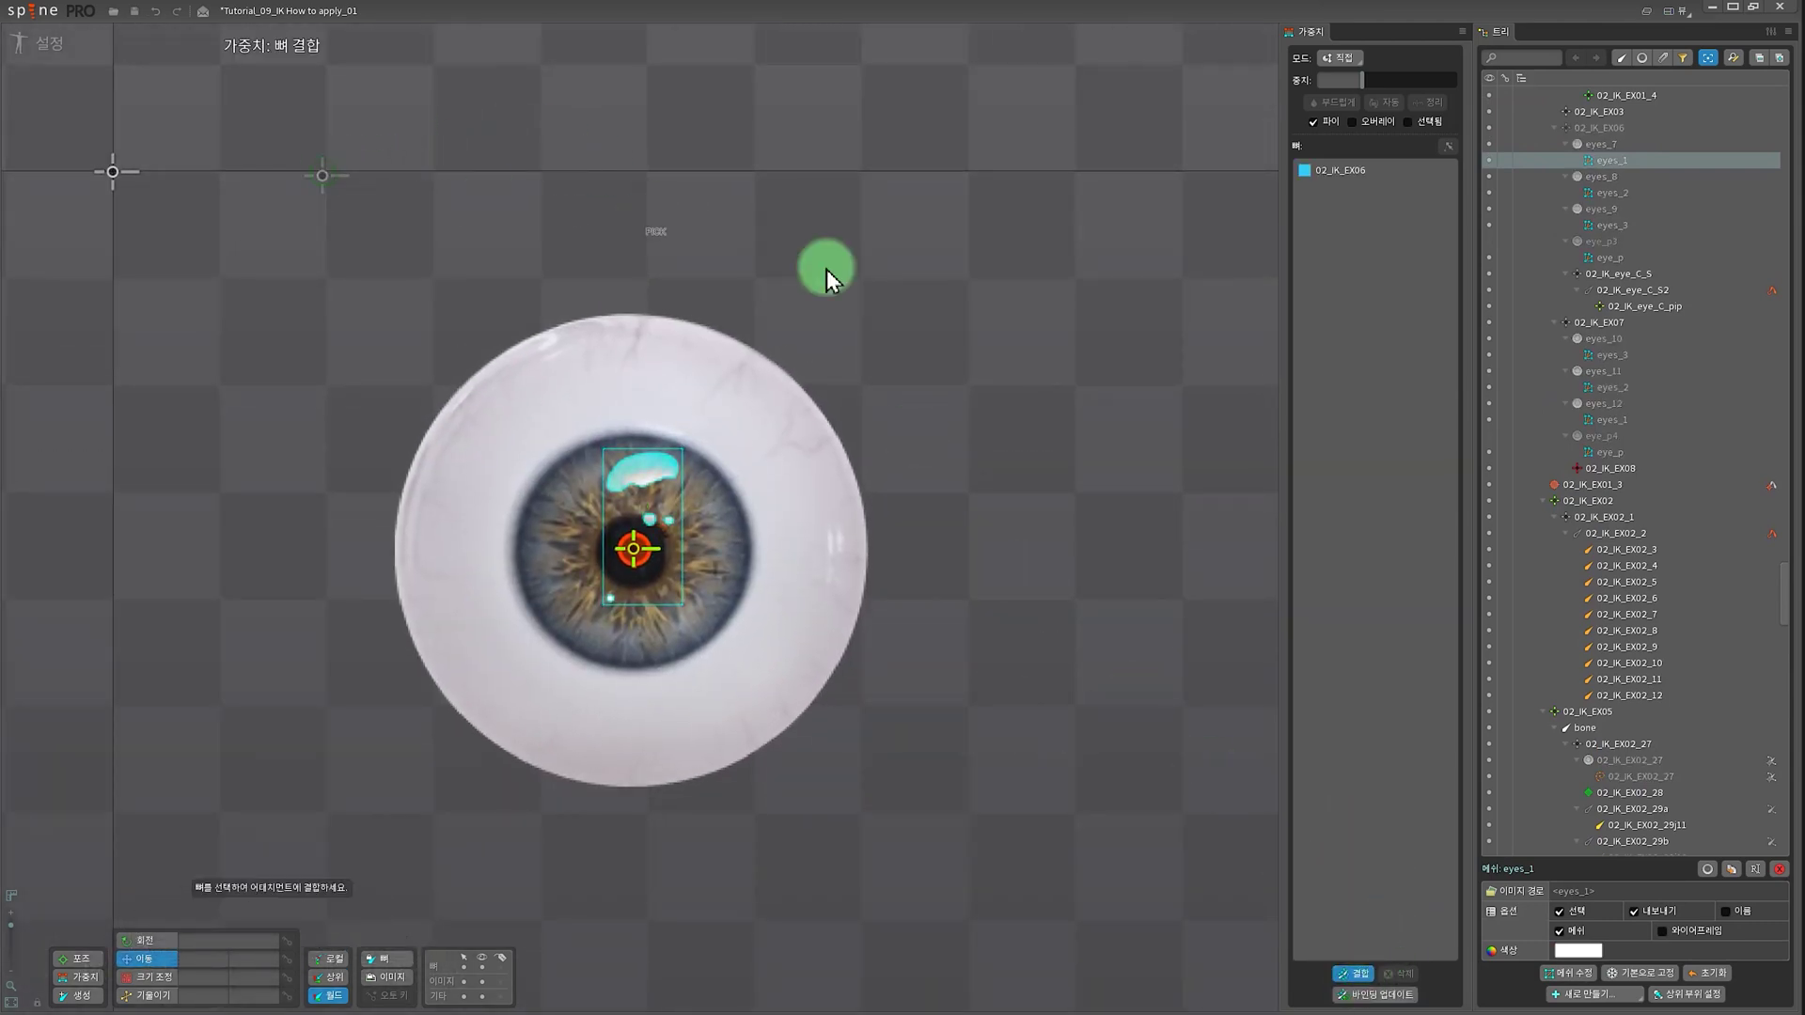
pyautogui.scroll(5, 1126, 728)
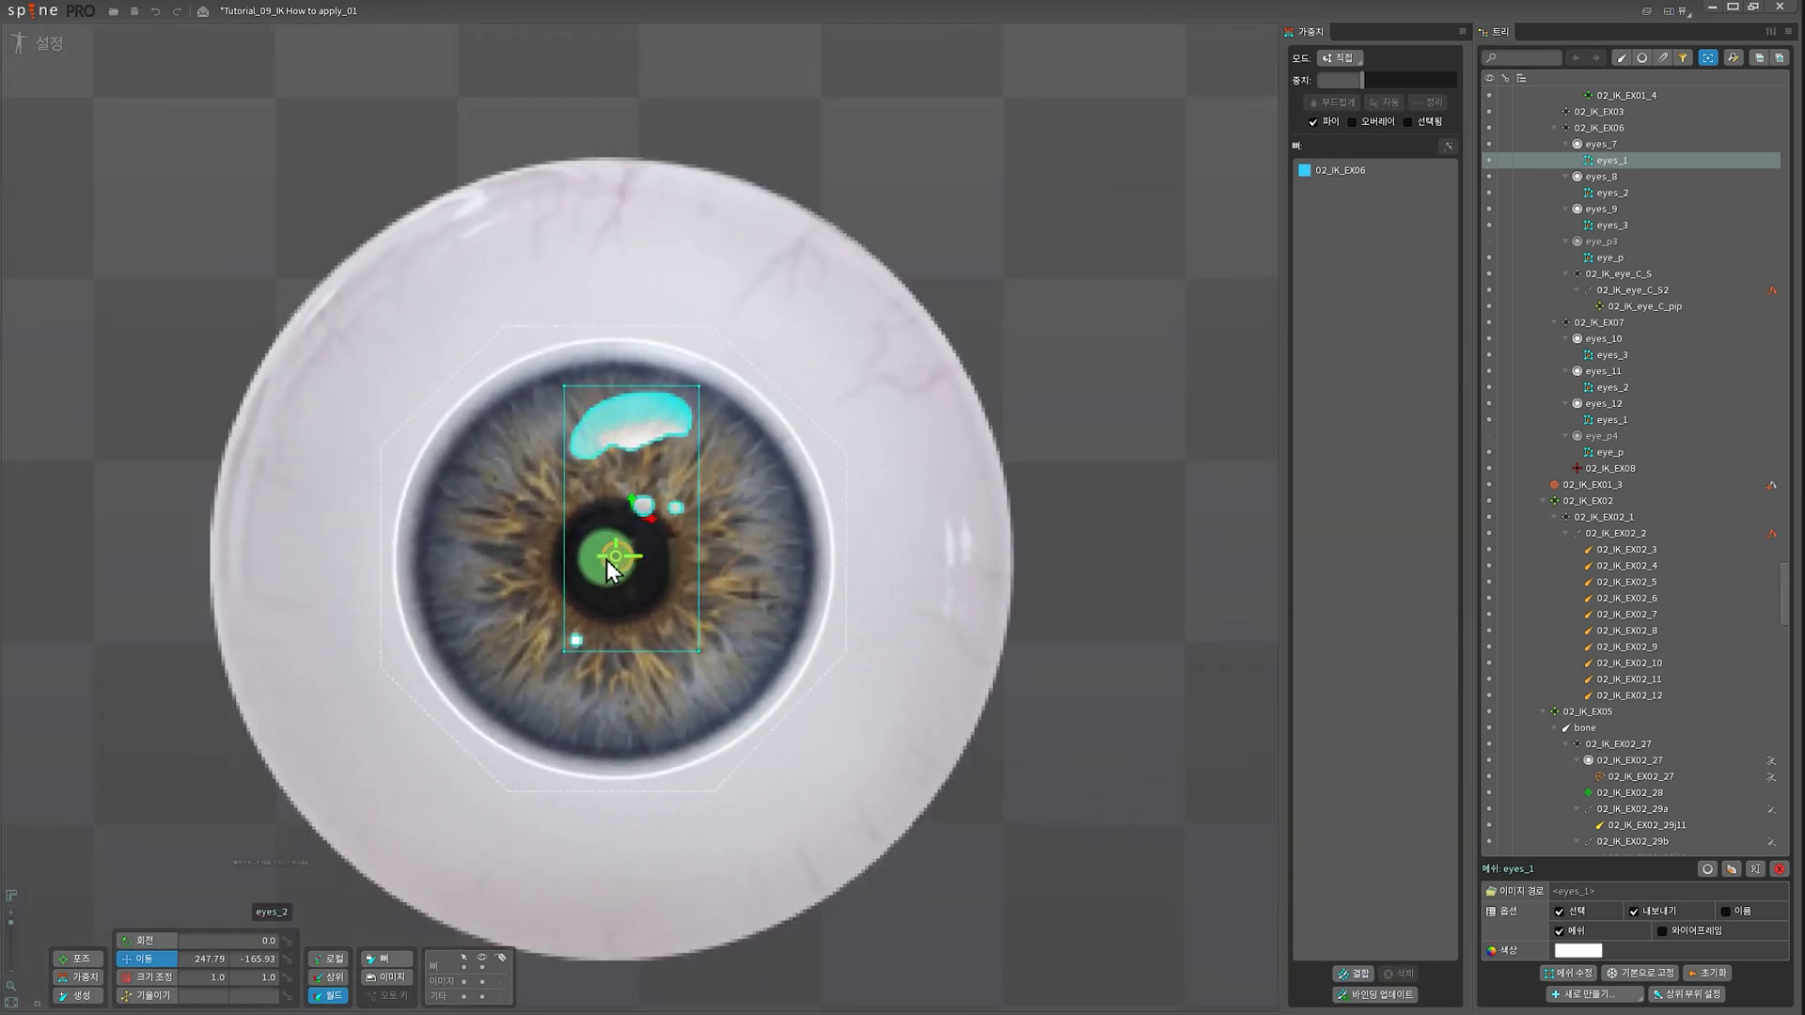
pyautogui.click(1357, 975)
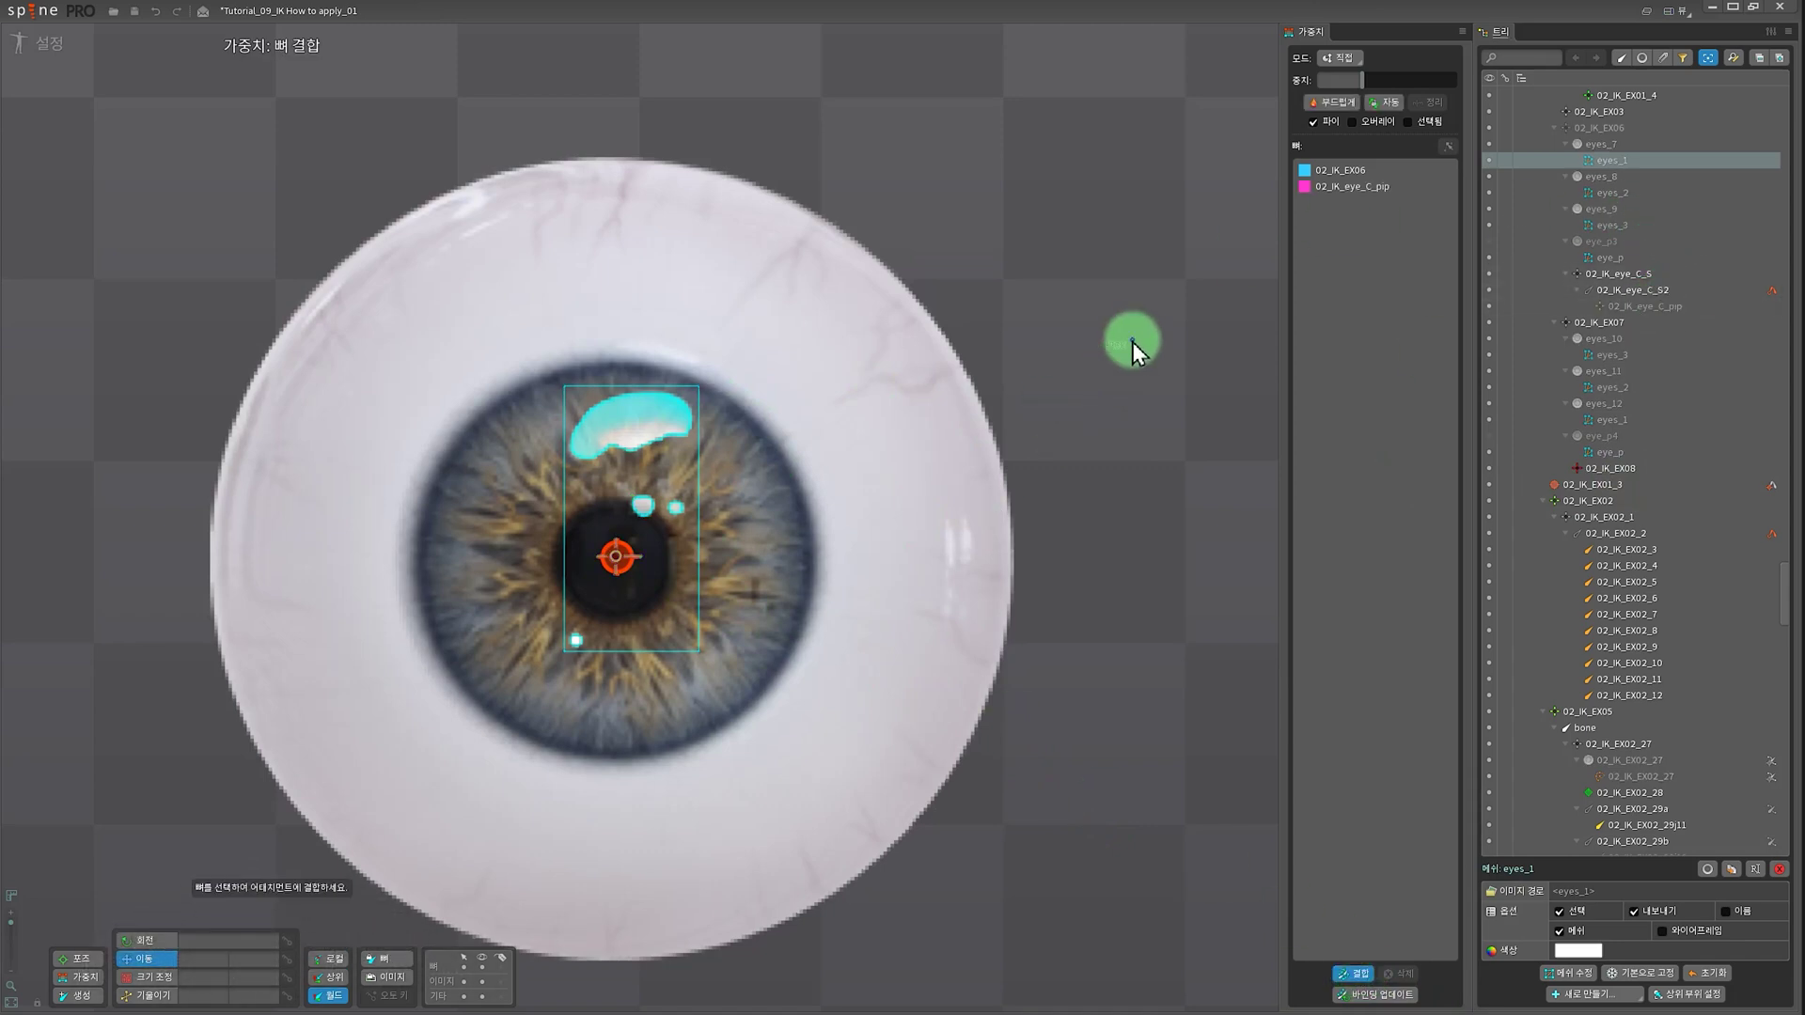
# - Weight all four corner vertices of the highlight mesh eyes_1 at about 44.9% to the bone 02_IK_eye_C_pip
pyautogui.scroll(-4, 1128, 376)
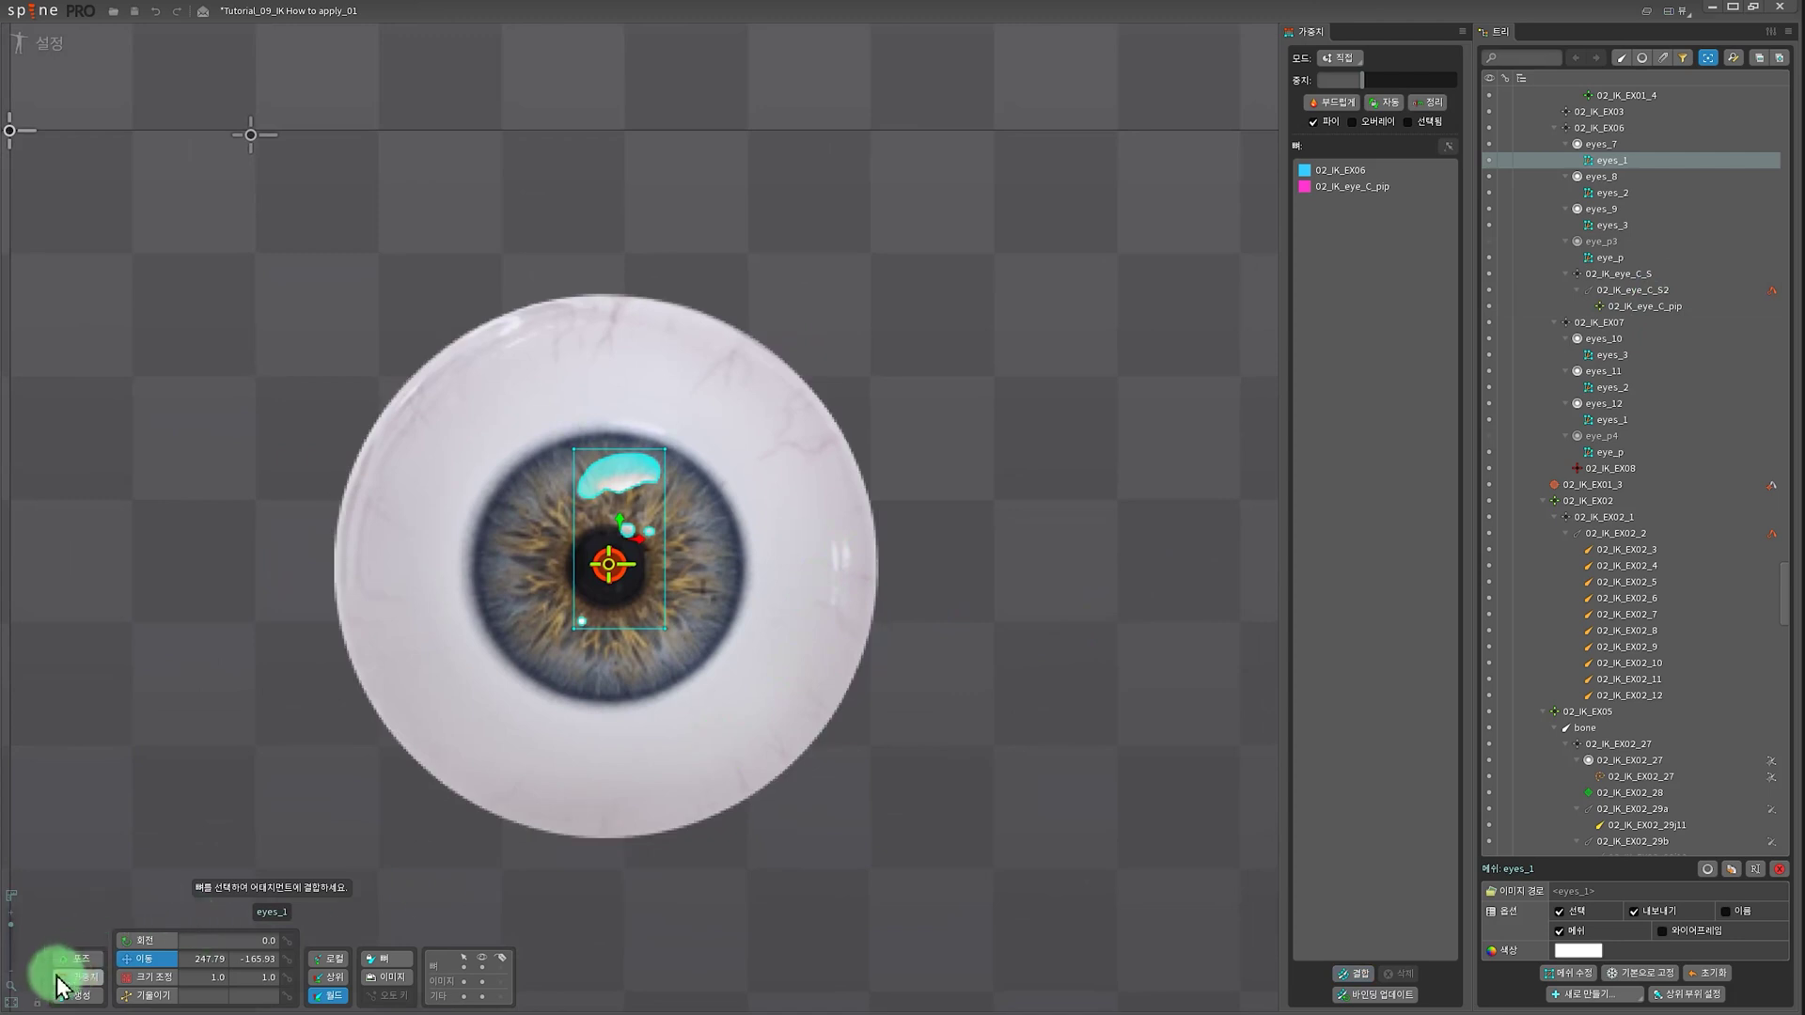
pyautogui.scroll(3, 947, 790)
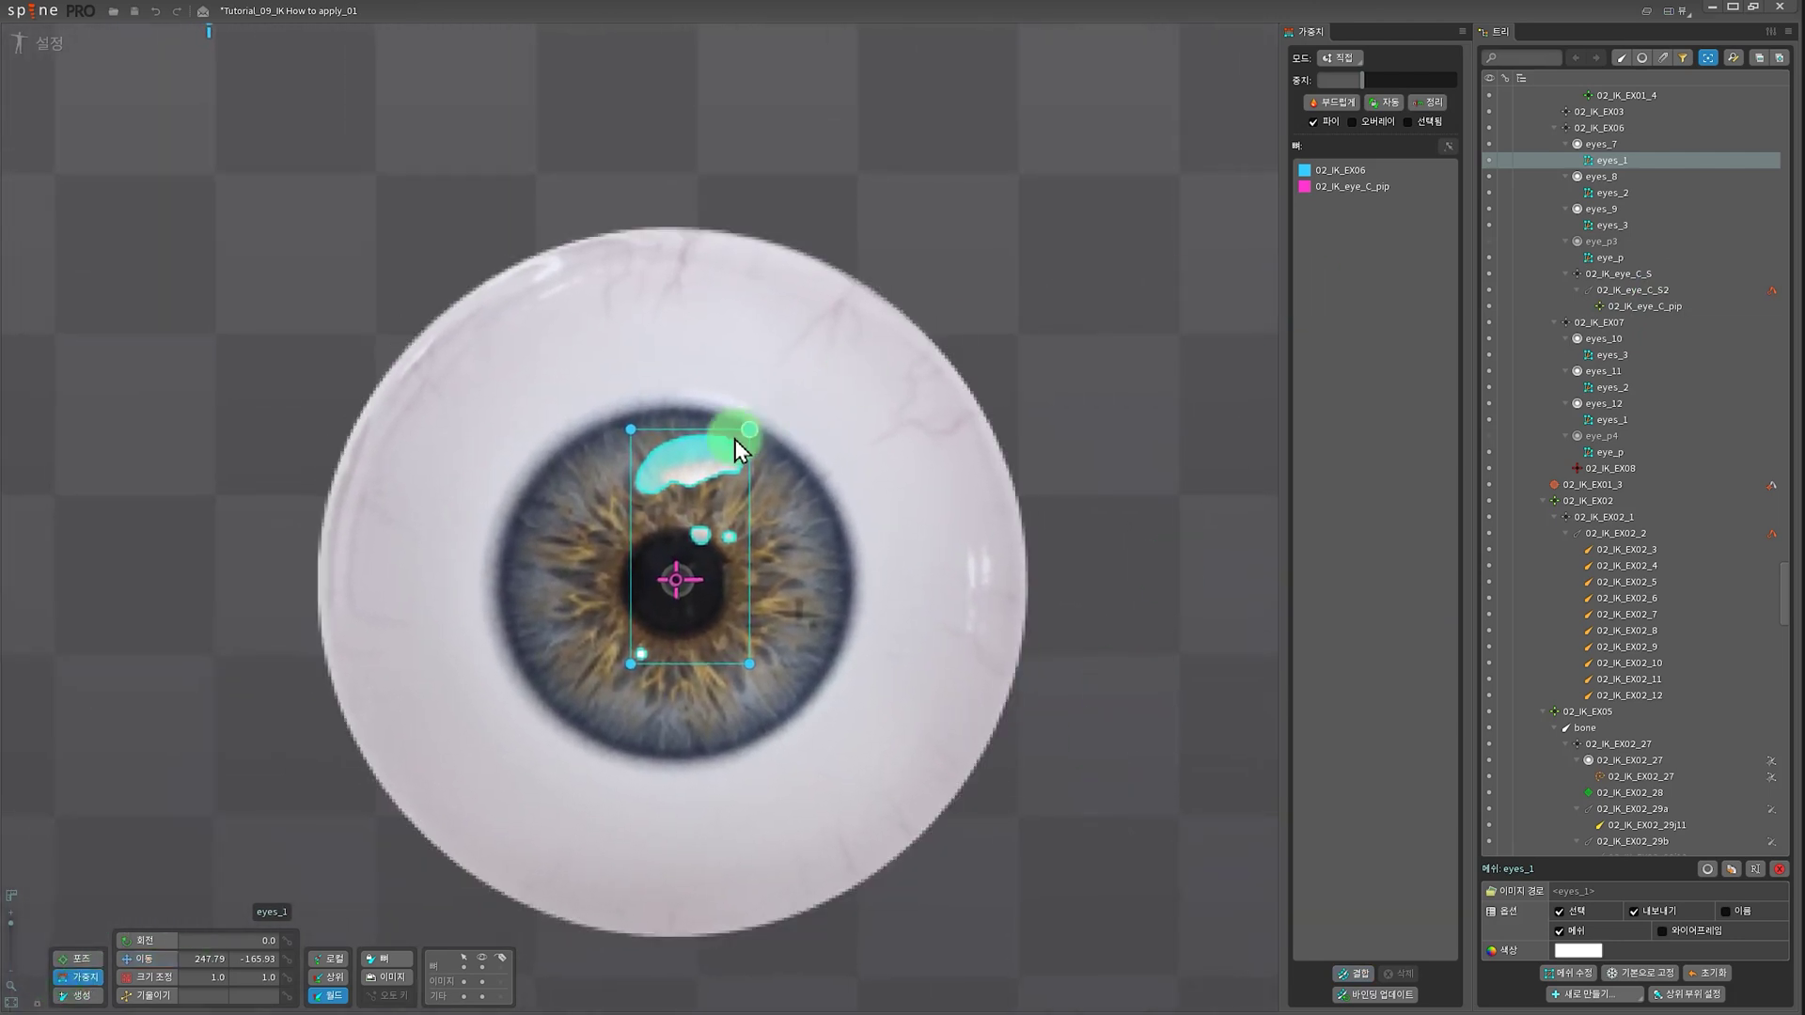
pyautogui.click(753, 432)
pyautogui.keyDown('ctrl'); pyautogui.click(630, 431); pyautogui.keyUp('ctrl')
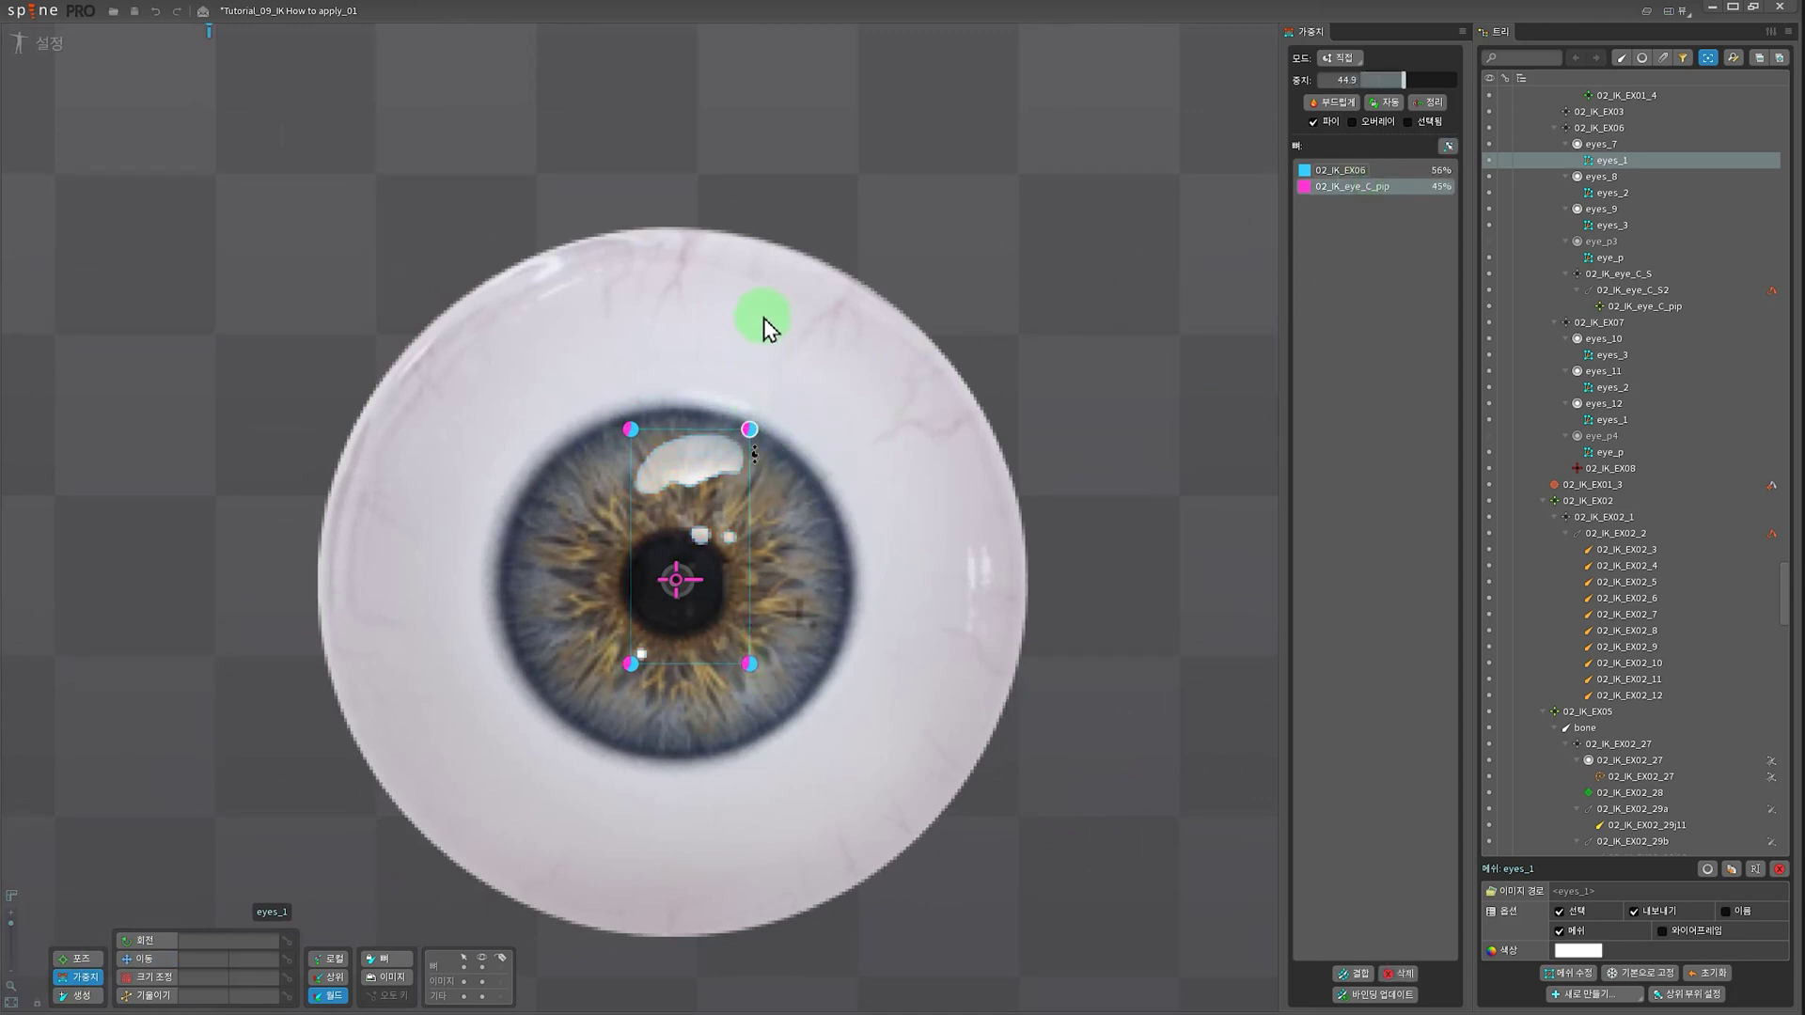
# - Move the IK target target9 sideways from the eyeball's centre to about X 400.66, Y -176.49
pyautogui.scroll(-3, 920, 737)
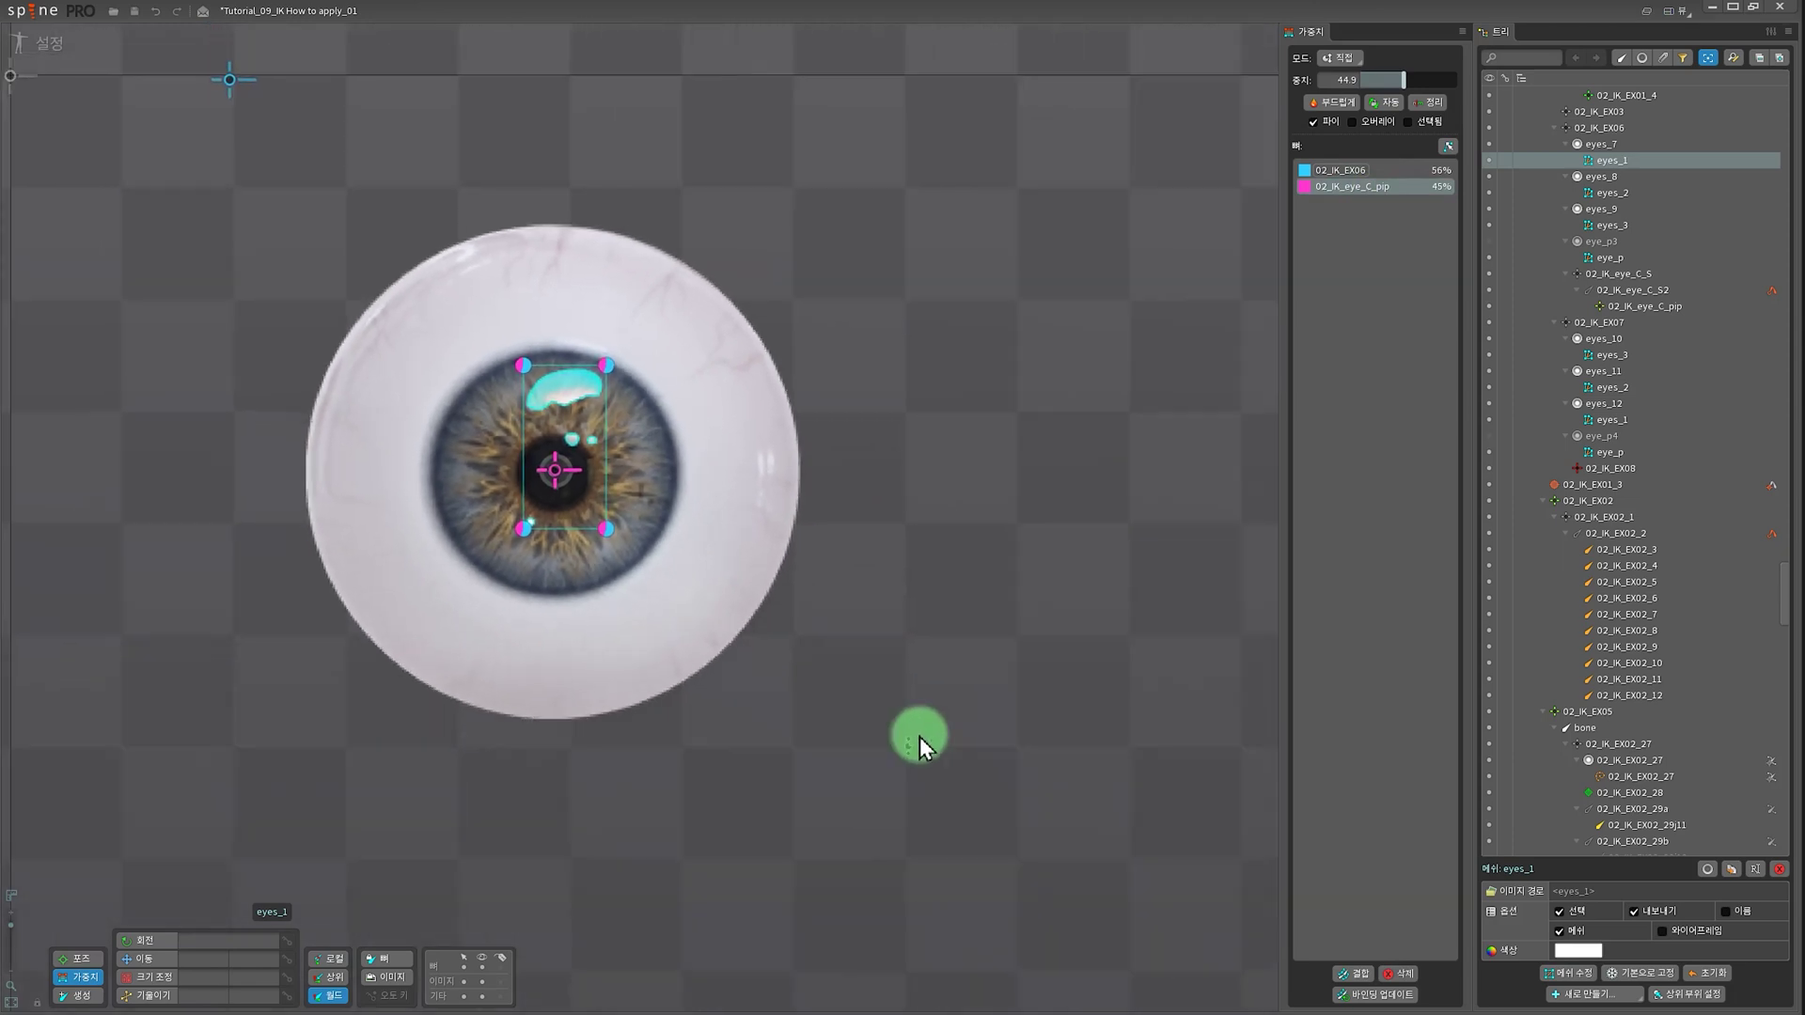
pyautogui.click(919, 737)
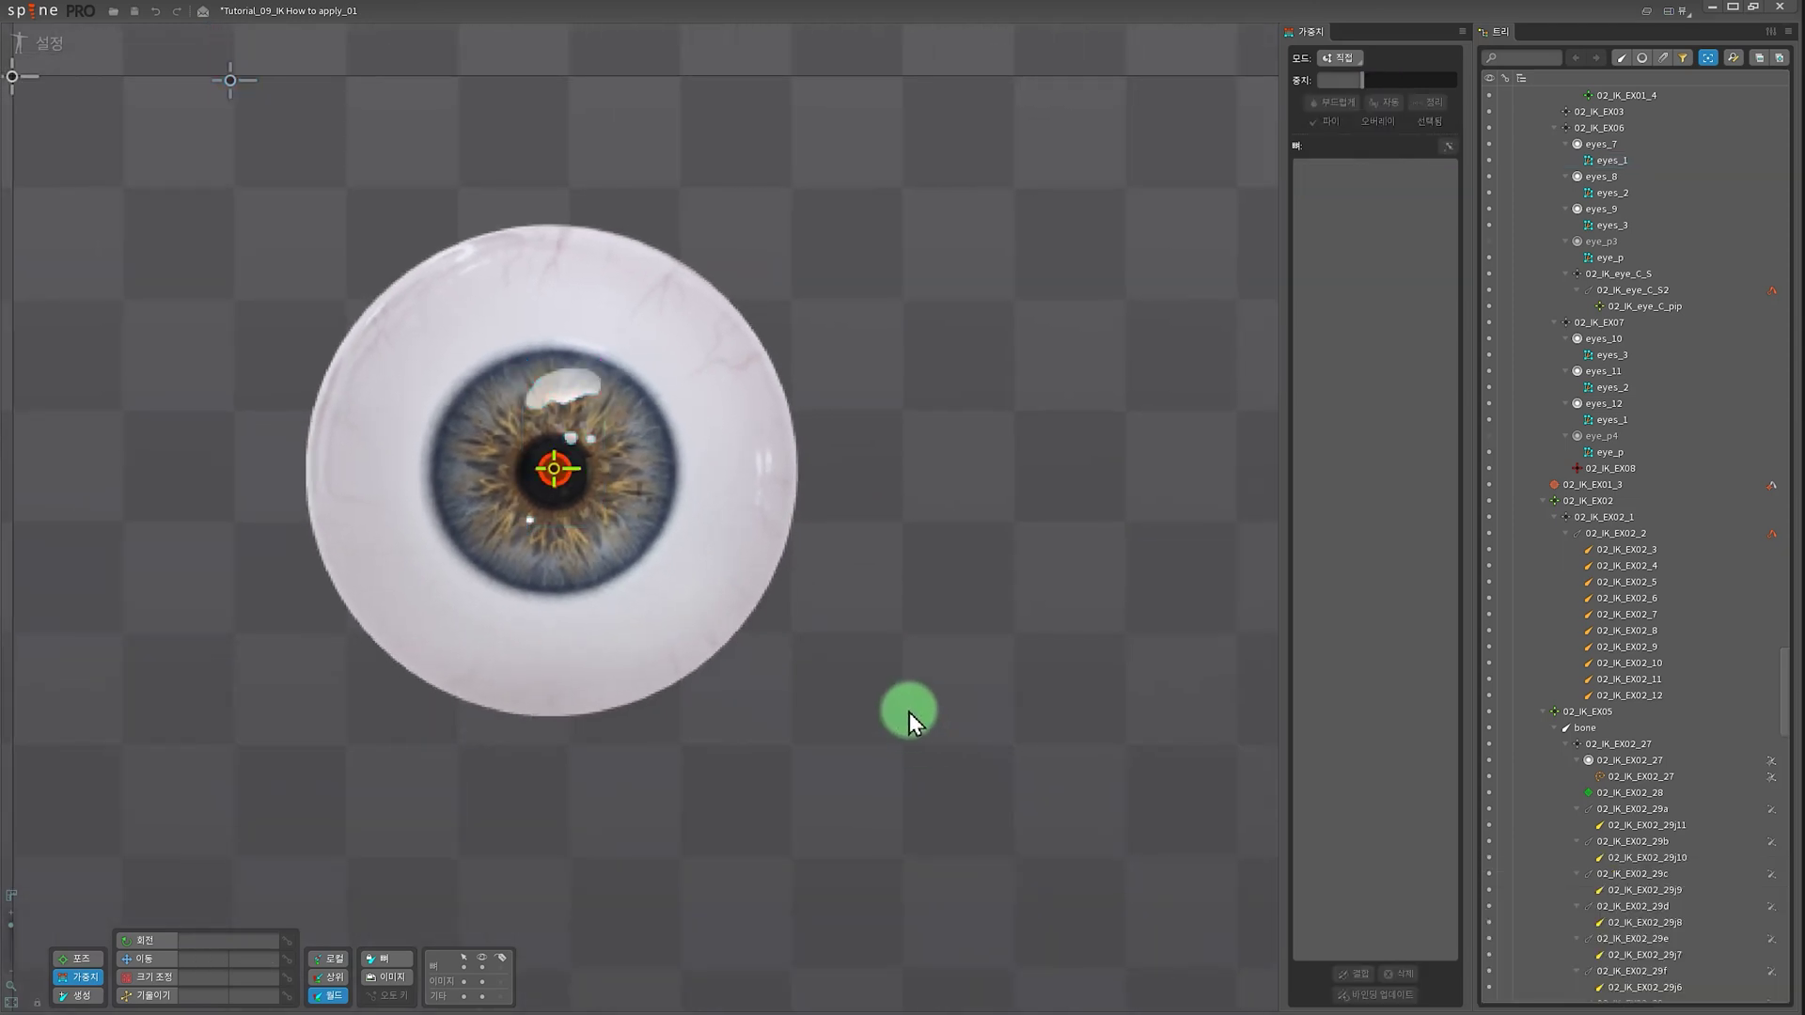
pyautogui.click(794, 527)
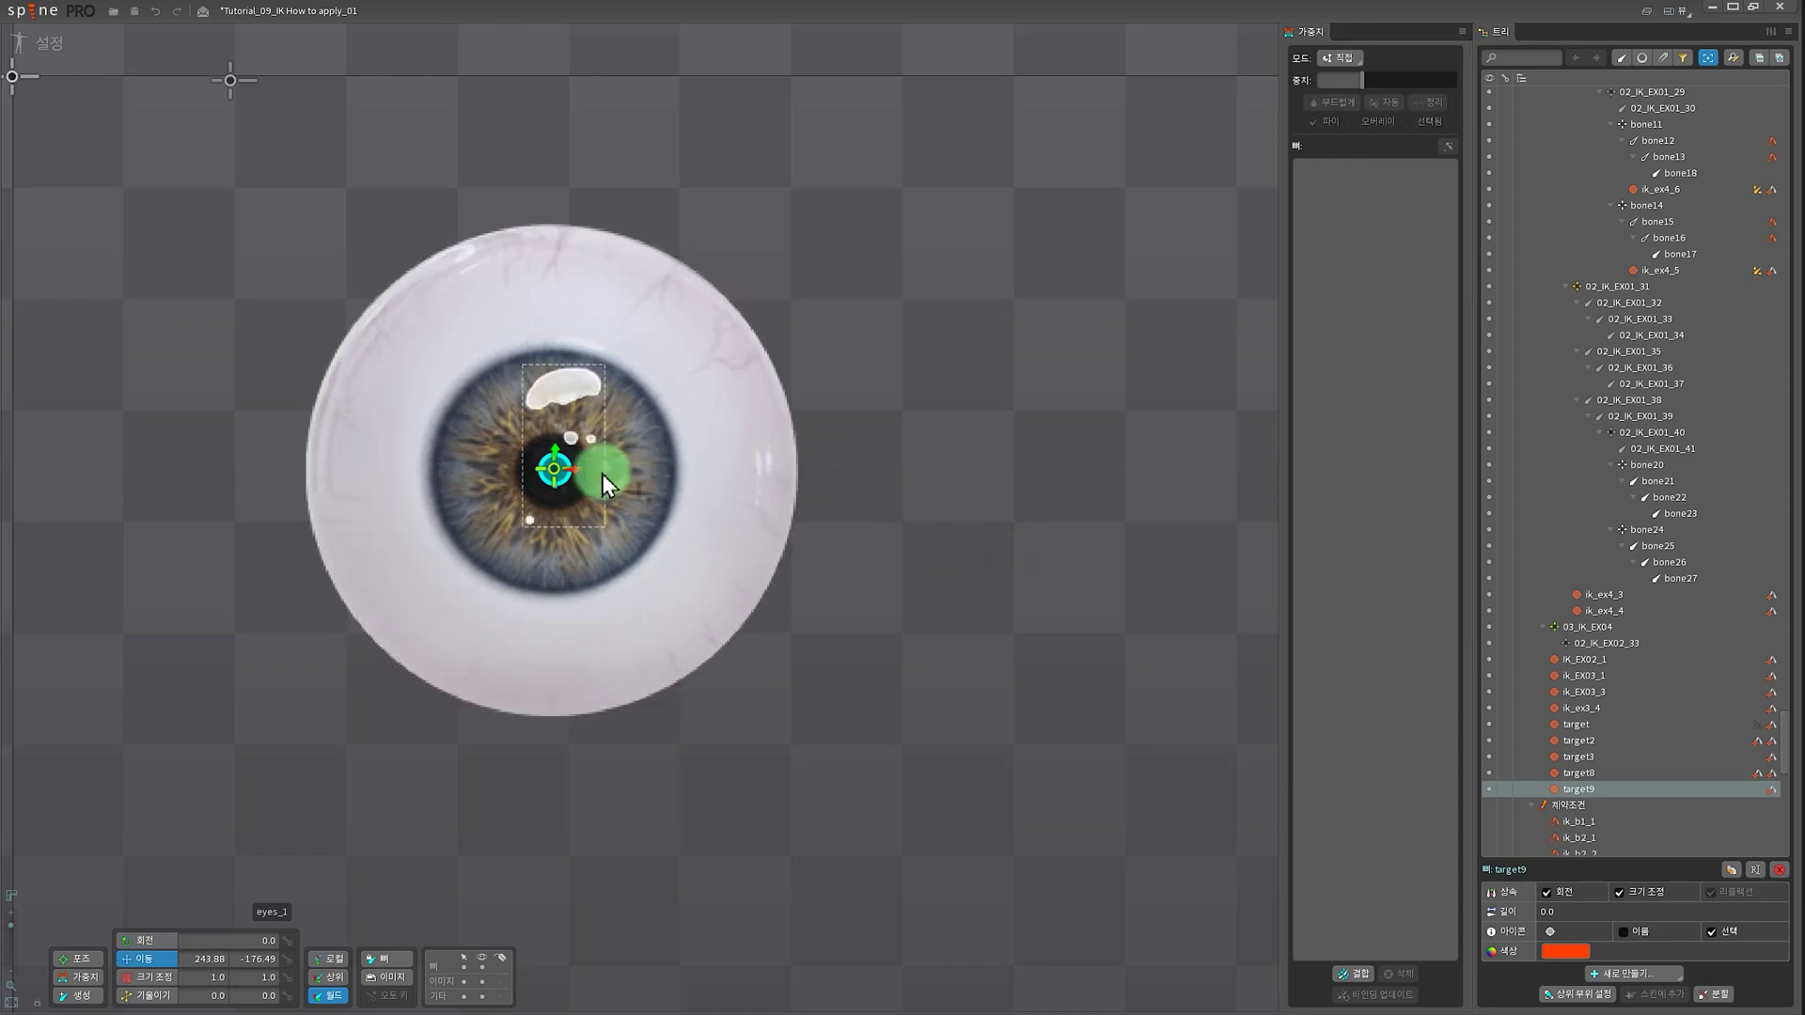
pyautogui.moveTo(581, 474); pyautogui.dragTo(1149, 537)
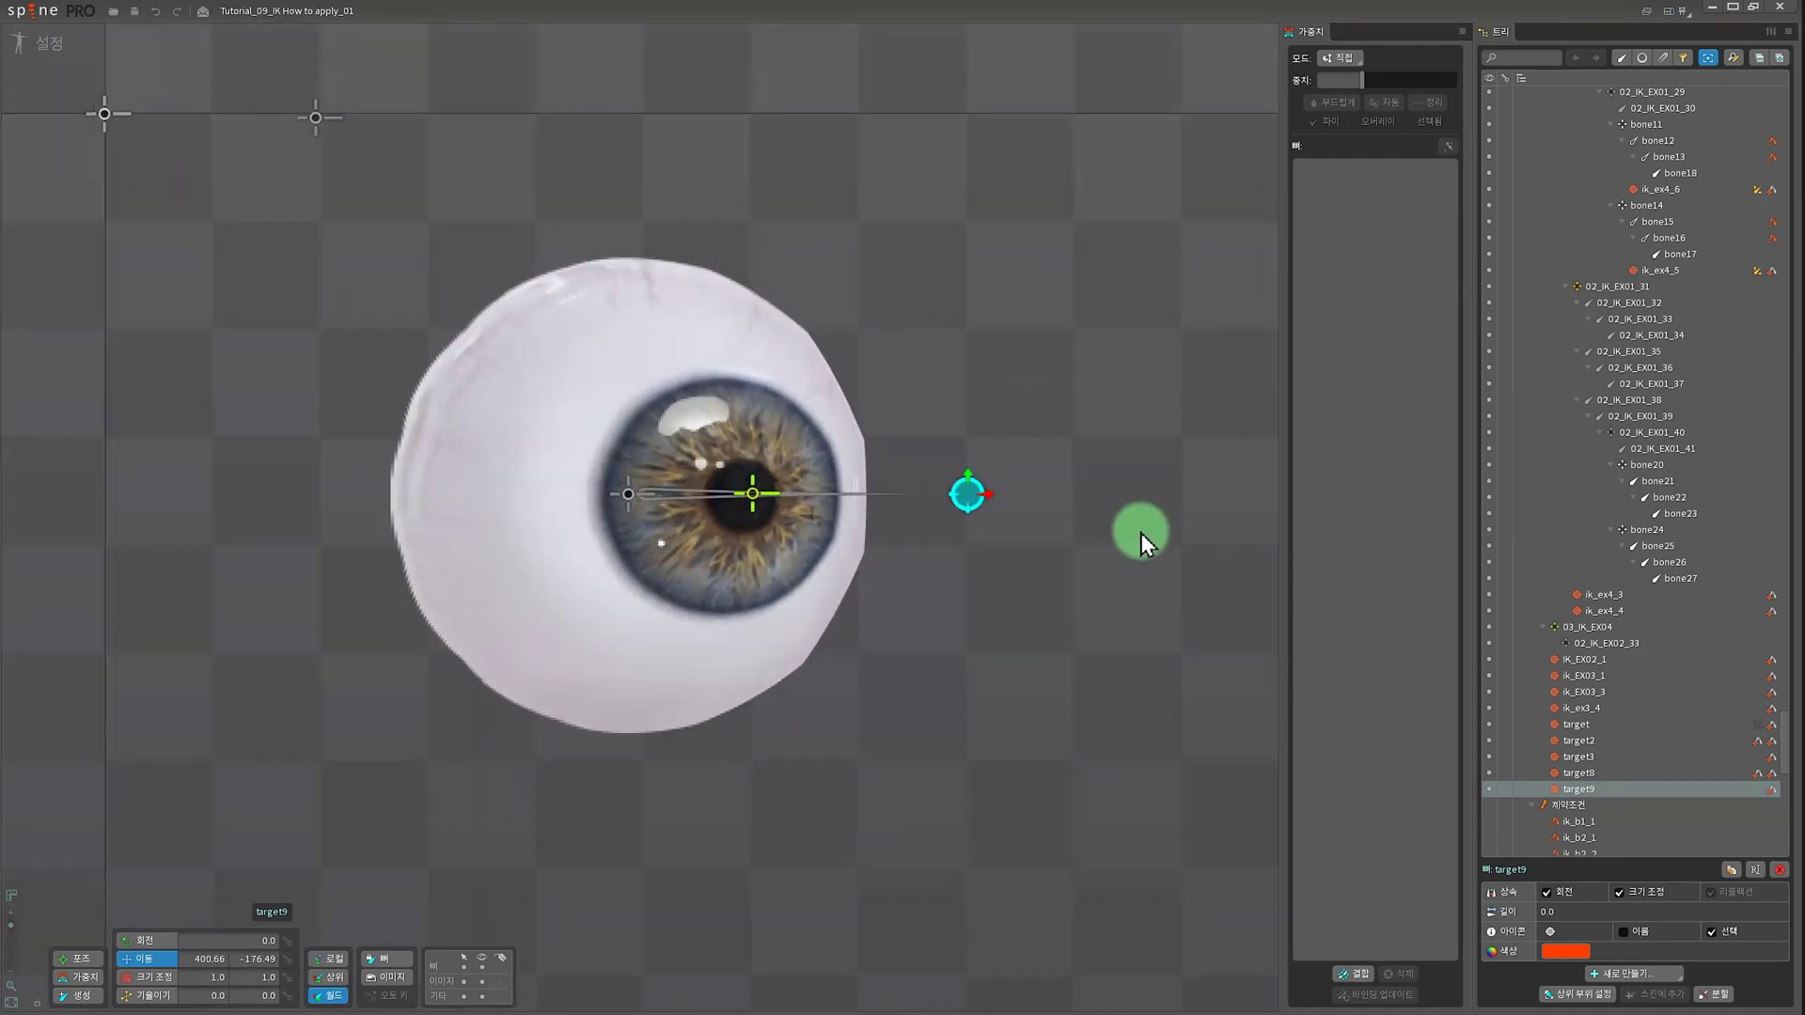
# - Try target9 at several positions on both sides of the eyeball, such as about X 523, and undo each move
pyautogui.moveTo(975, 503); pyautogui.dragTo(1193, 552)
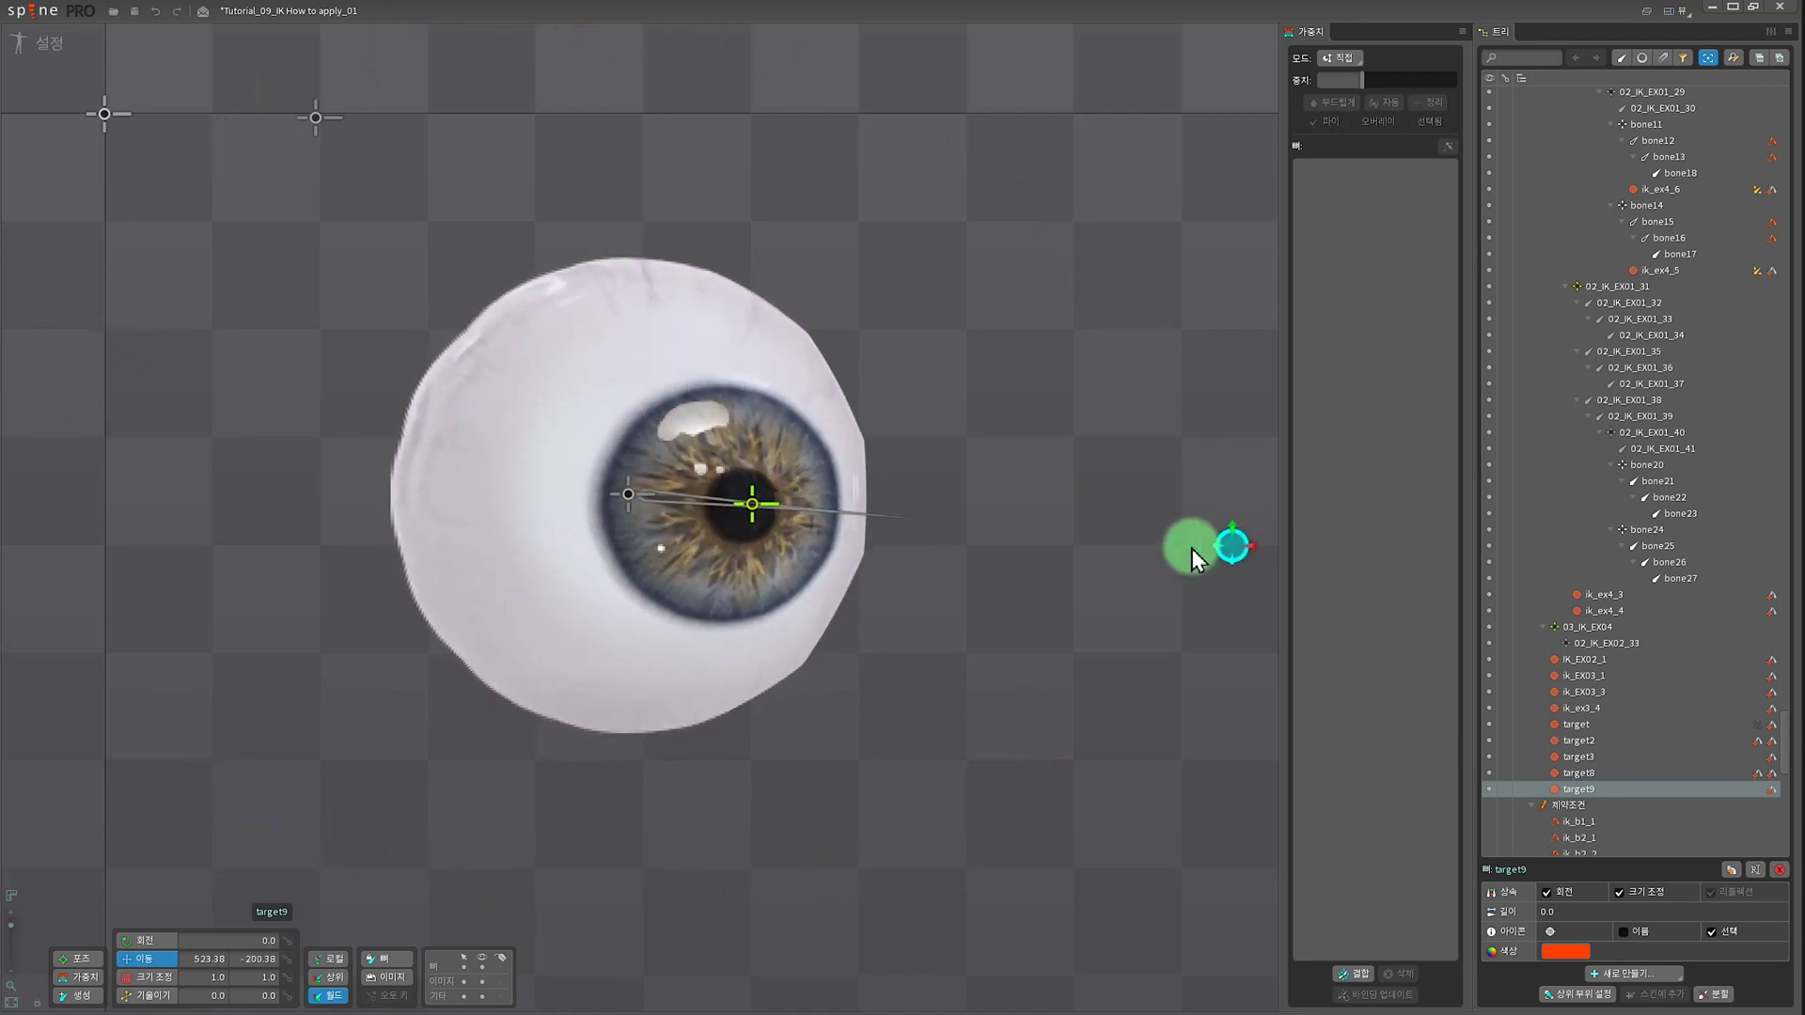
pyautogui.hotkey('ctrl', 'z')
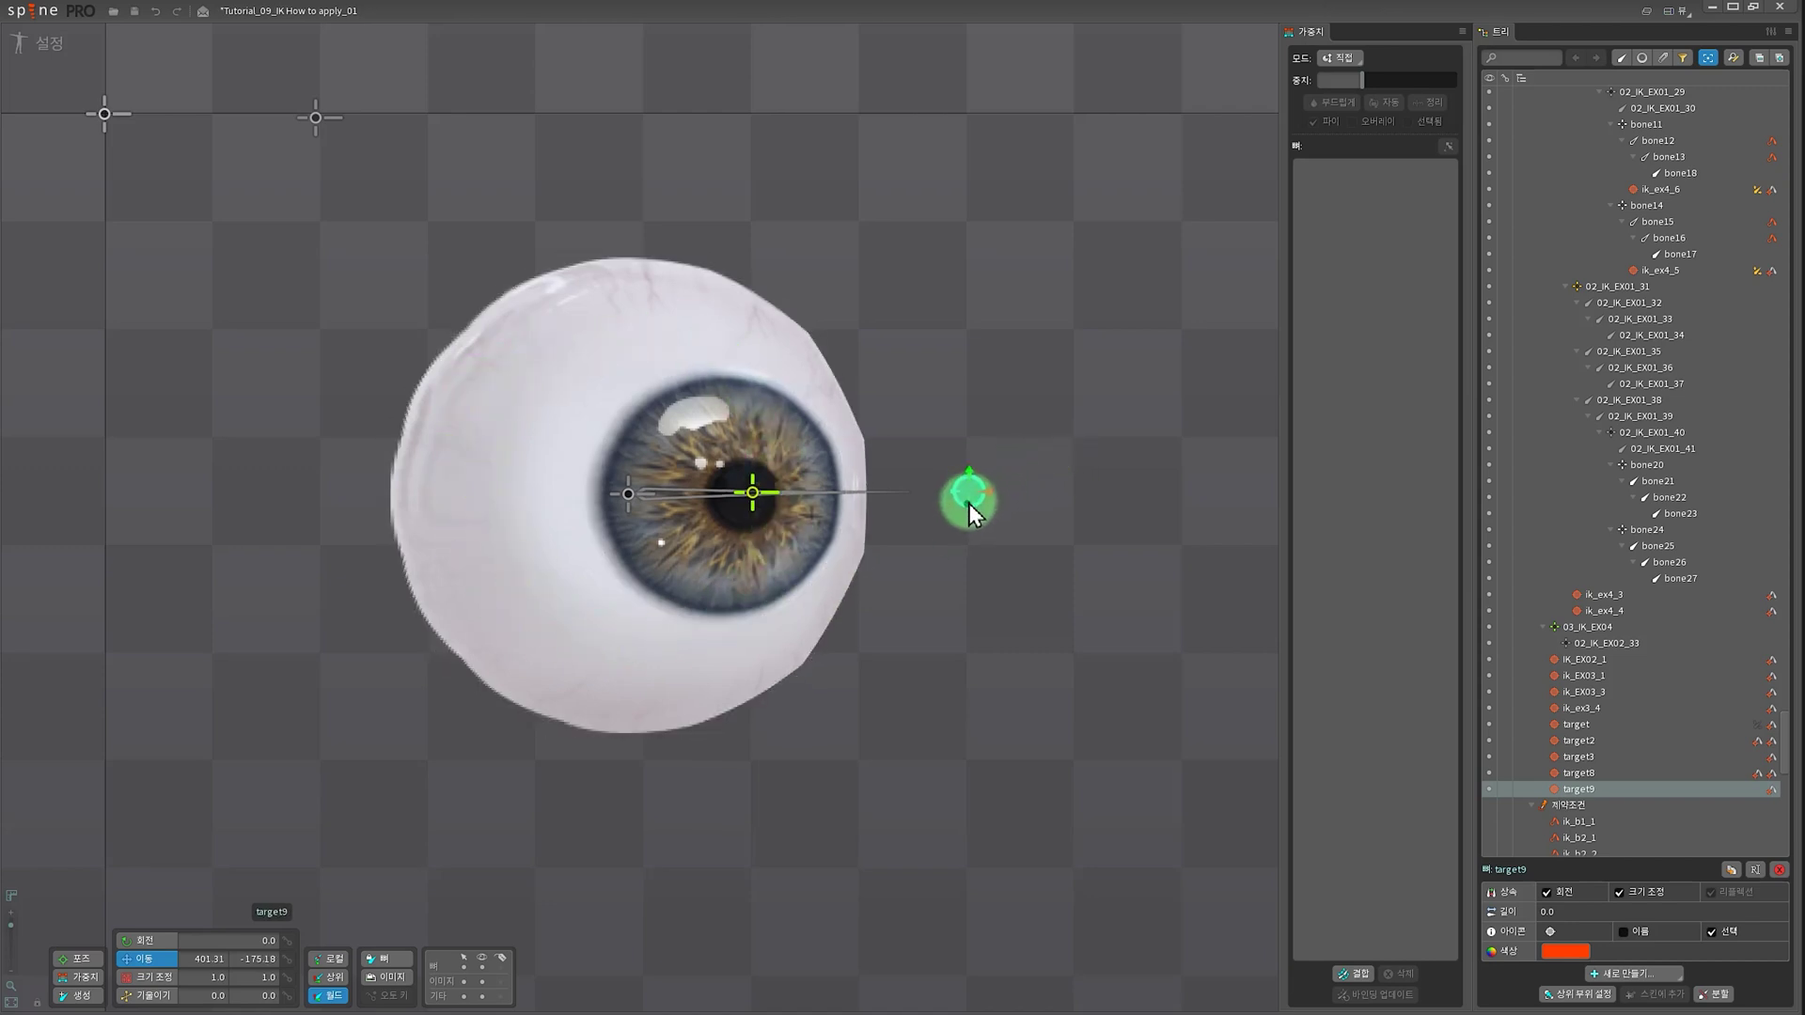
pyautogui.moveTo(968, 512); pyautogui.dragTo(209, 639)
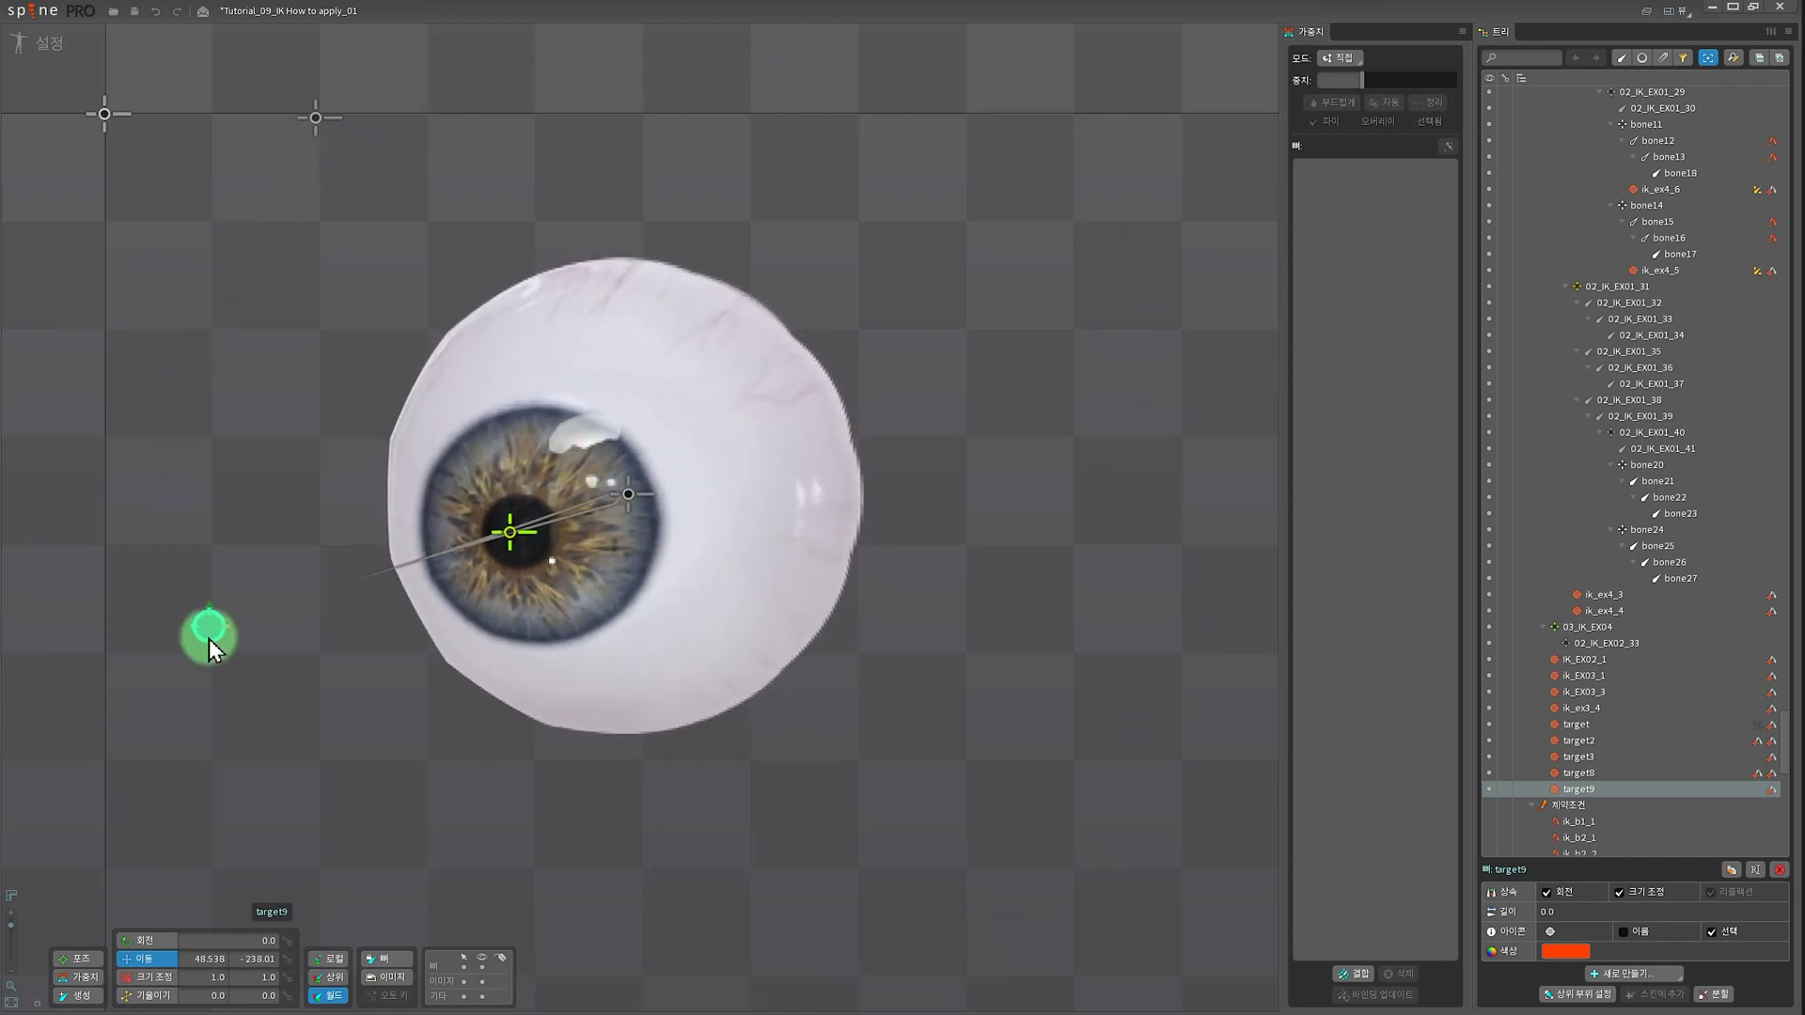
pyautogui.hotkey('ctrl', 'z')
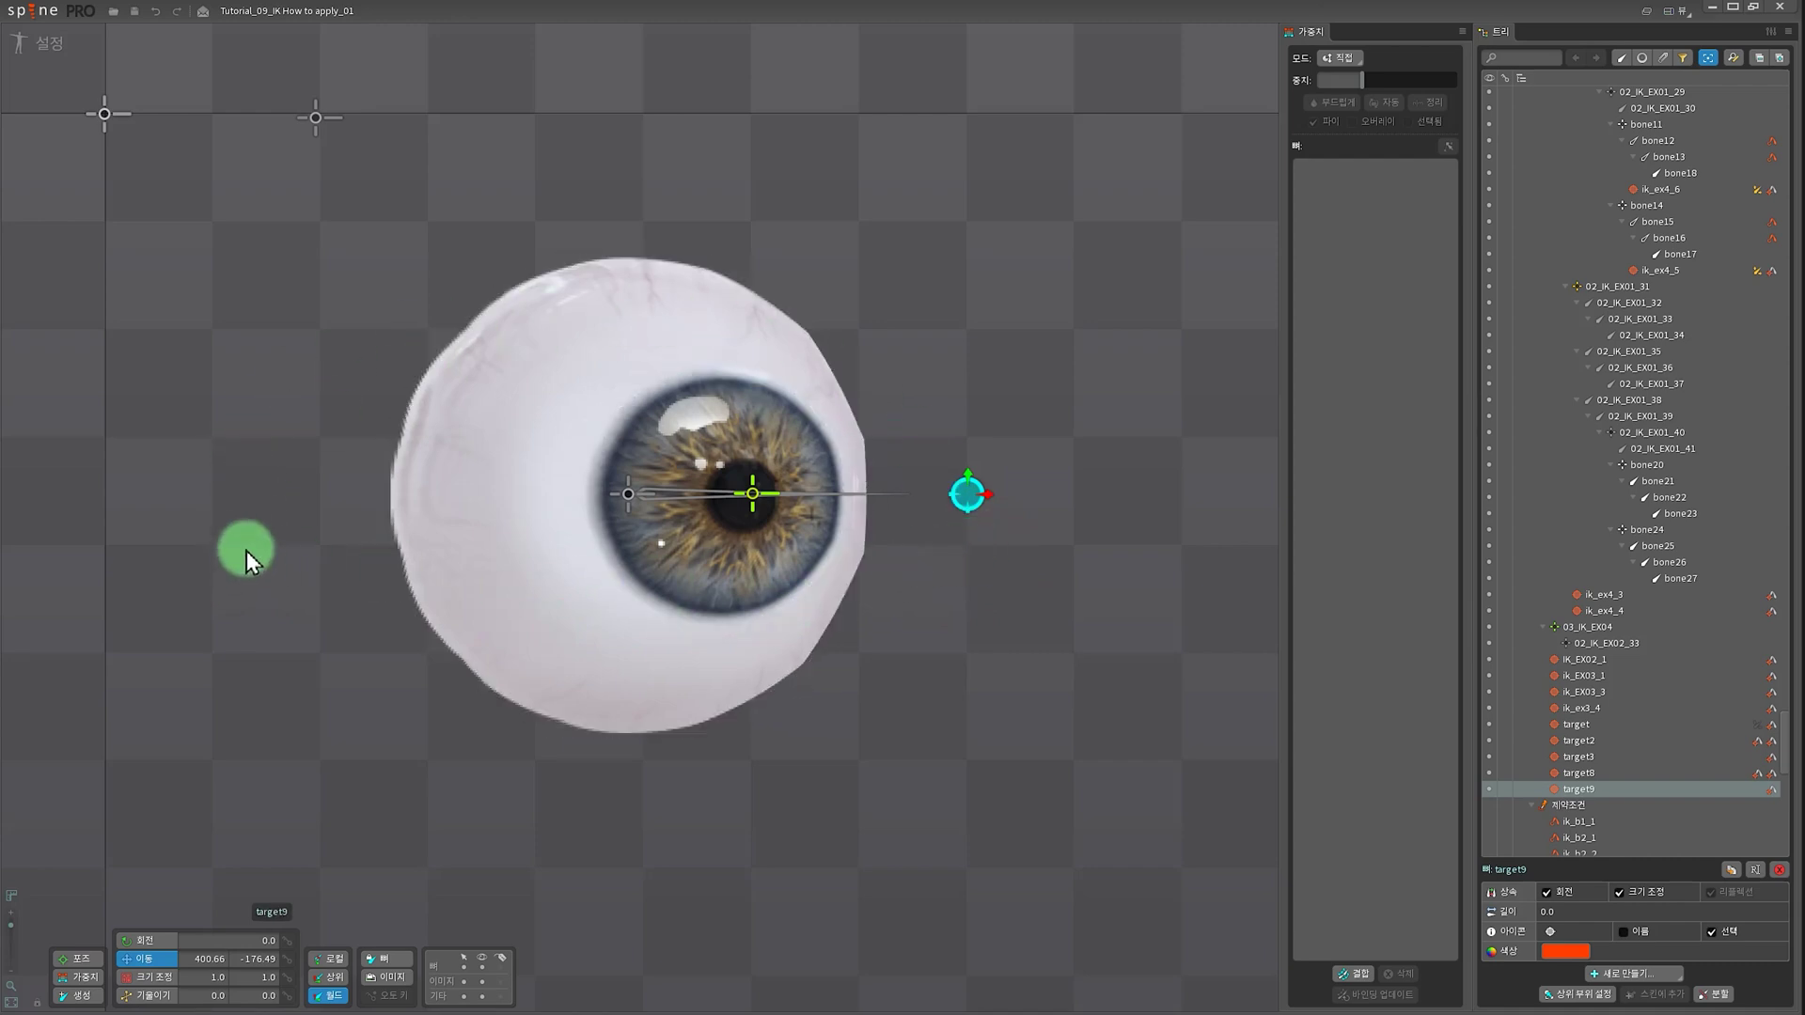
pyautogui.moveTo(978, 495); pyautogui.dragTo(1146, 461)
pyautogui.hotkey('ctrl', 'z')
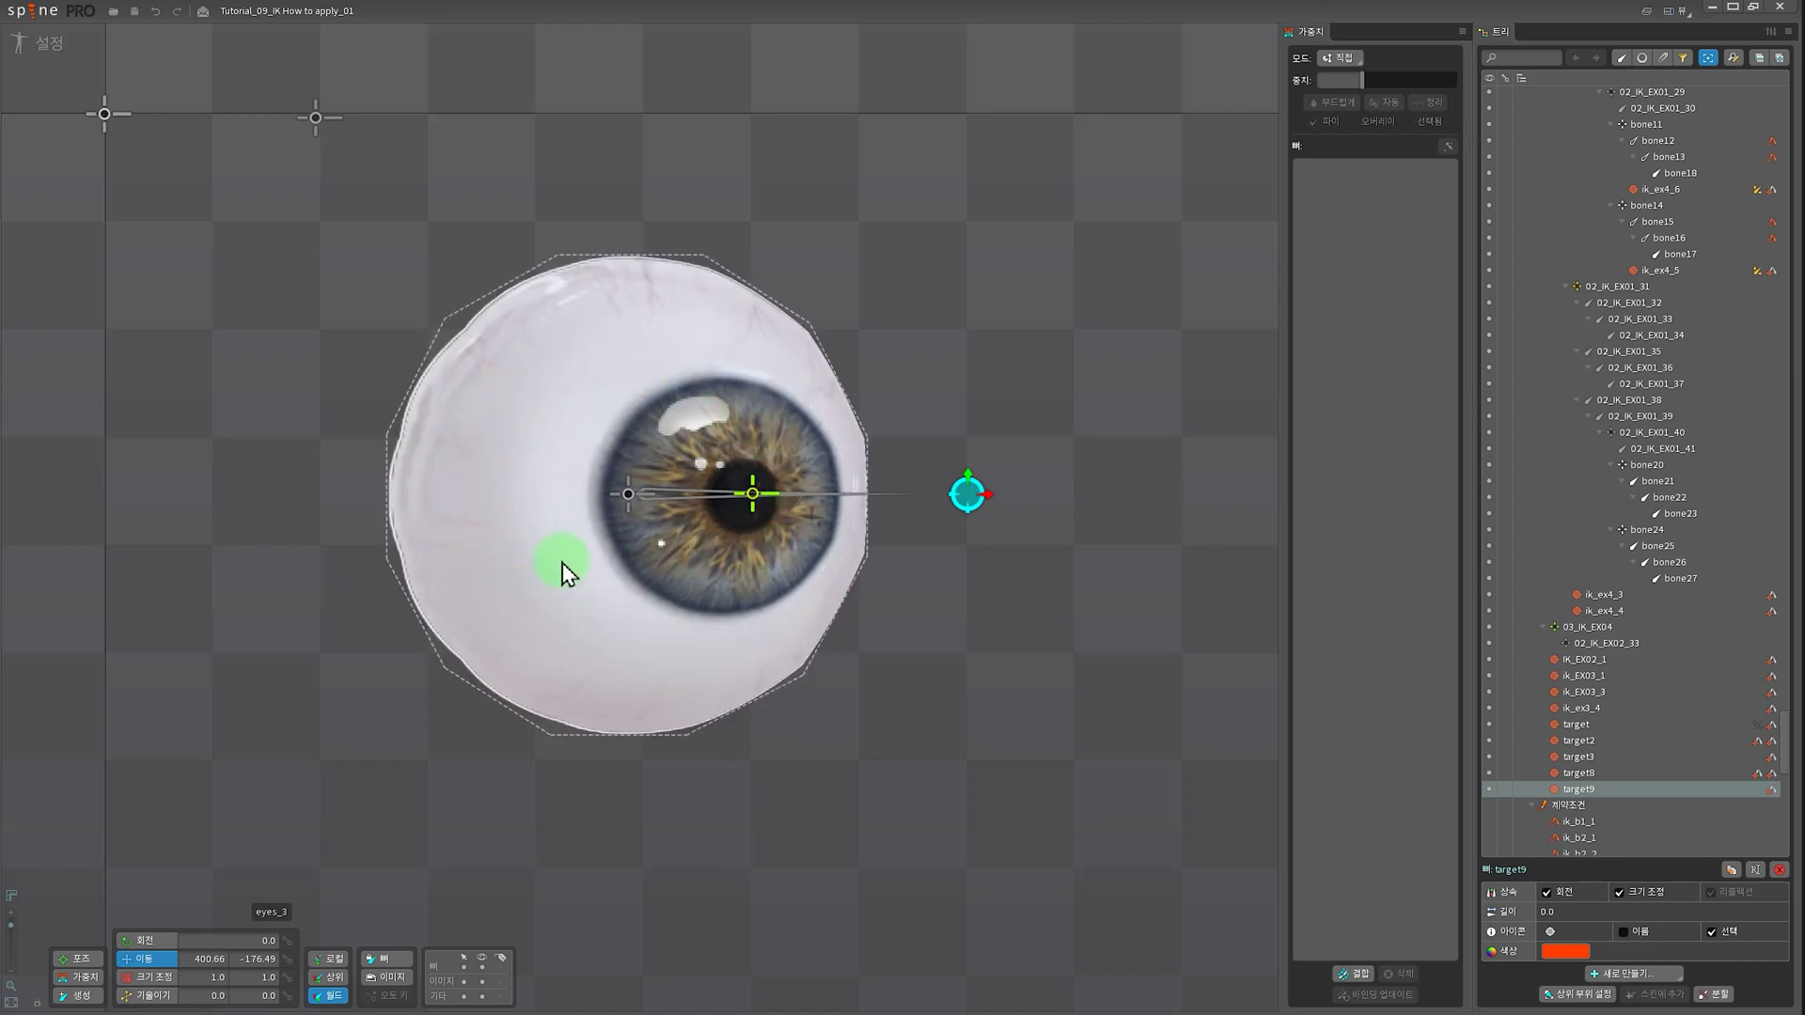
# - Reduce the Y scale of the bone 02_IK_eye_C_S to about 0.6327
pyautogui.click(623, 498)
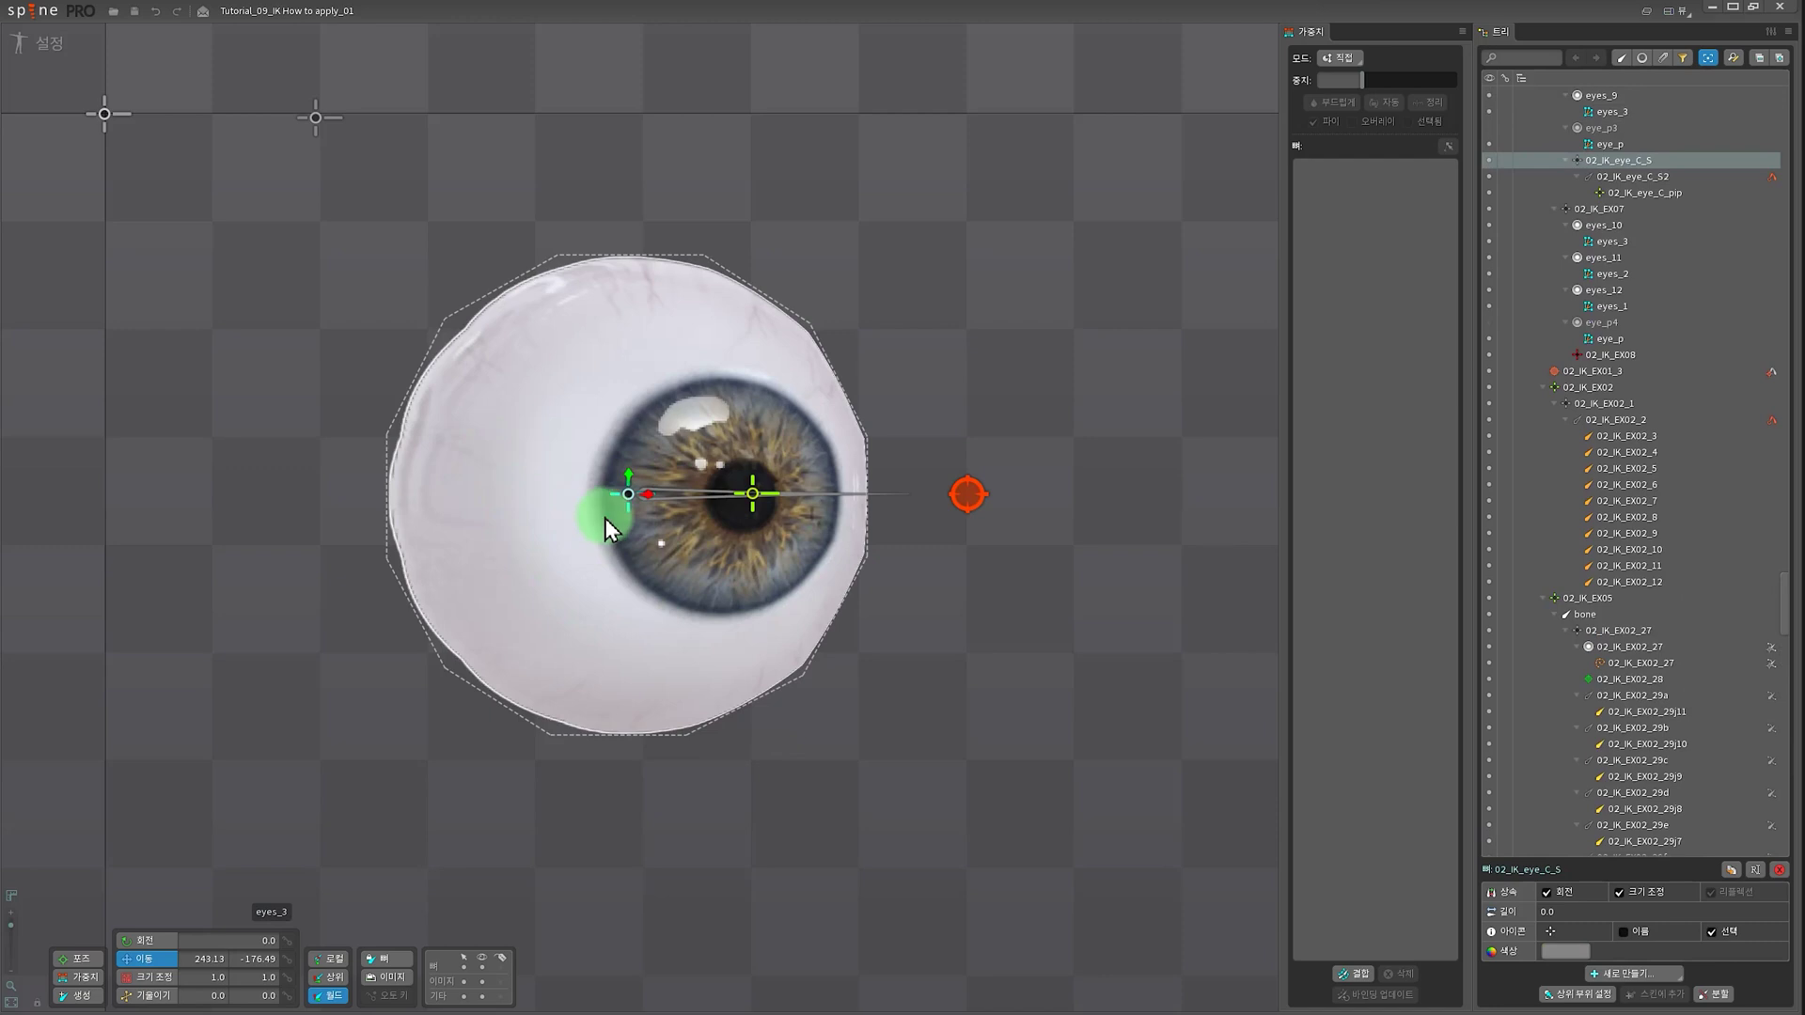
pyautogui.press('b')
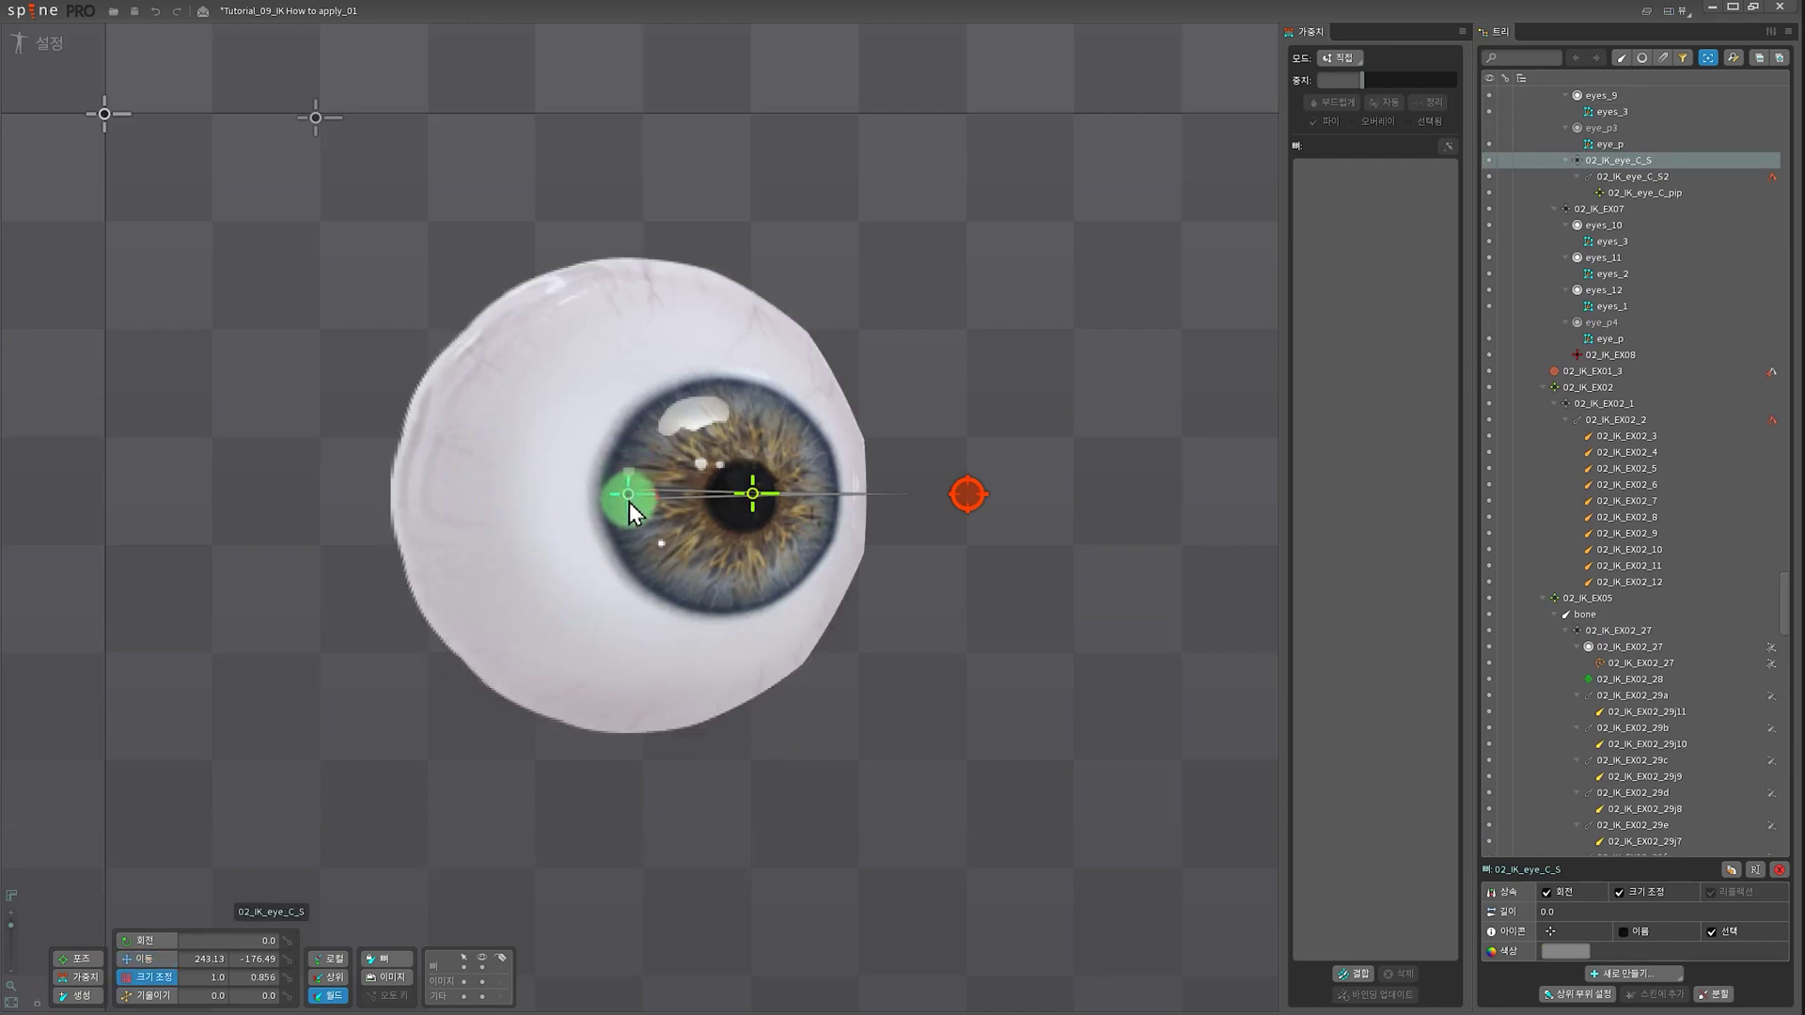
pyautogui.moveTo(629, 504); pyautogui.dragTo(623, 538)
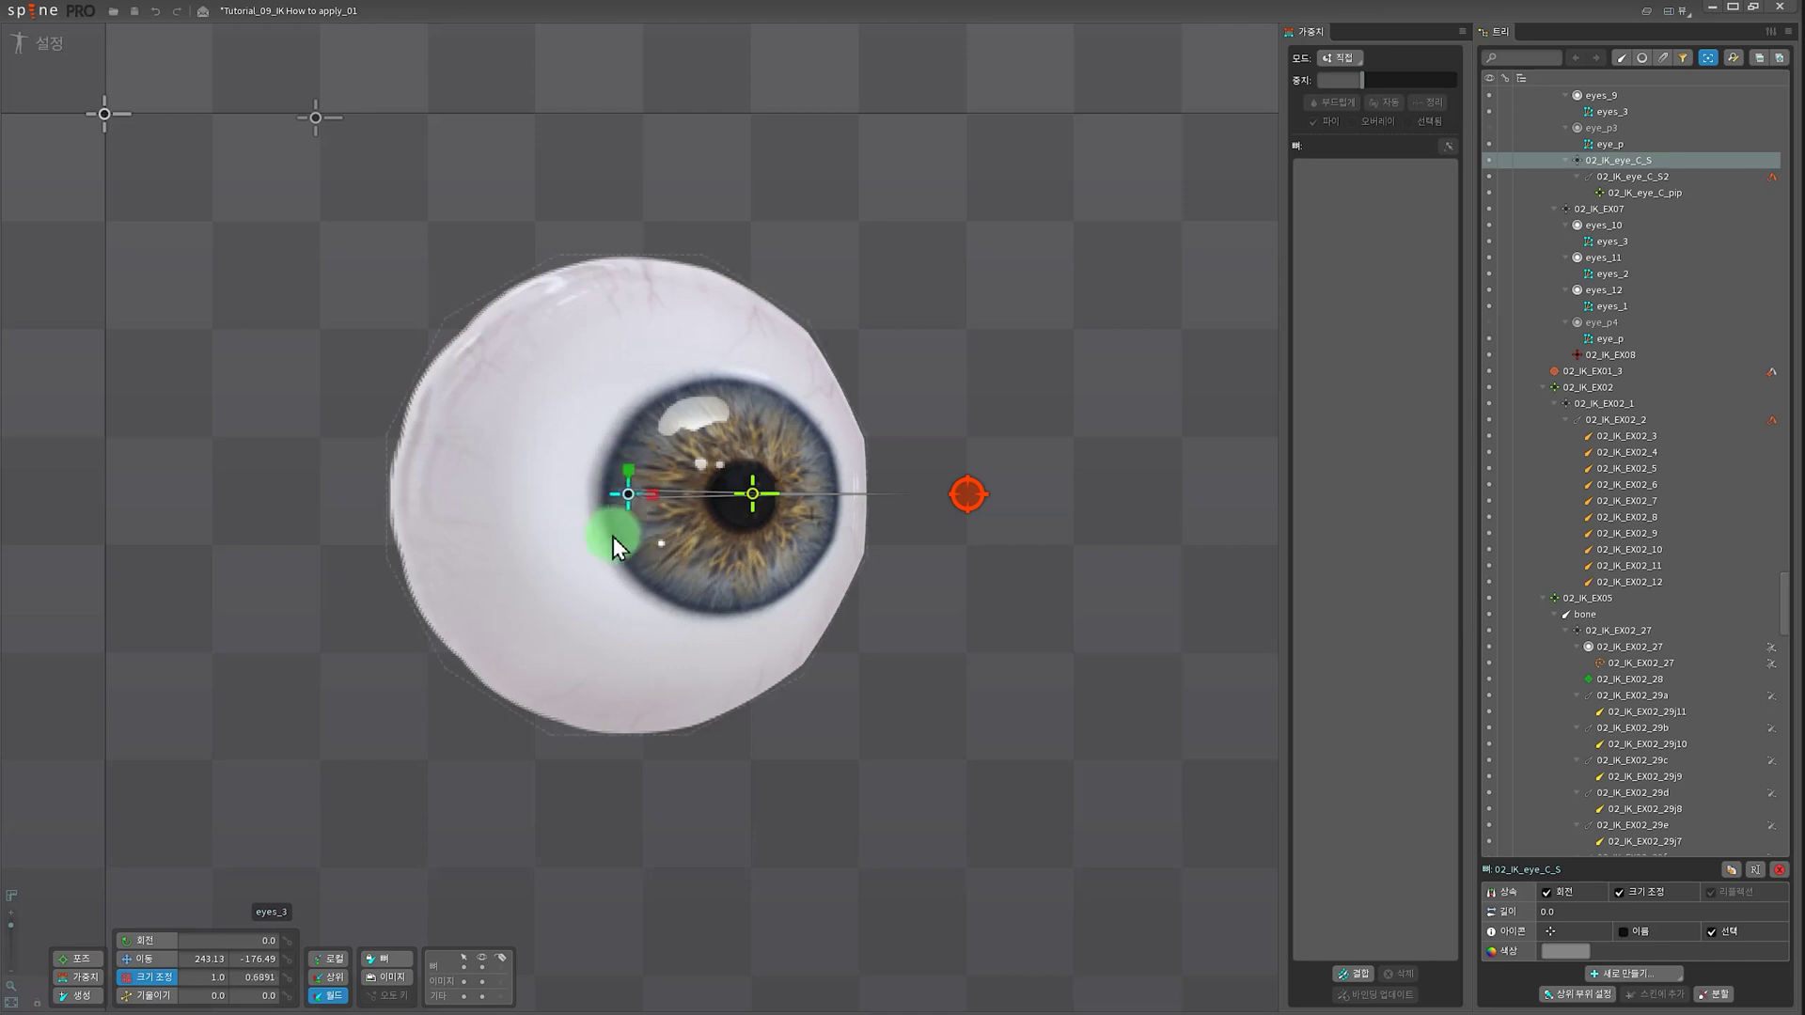
pyautogui.click(964, 494)
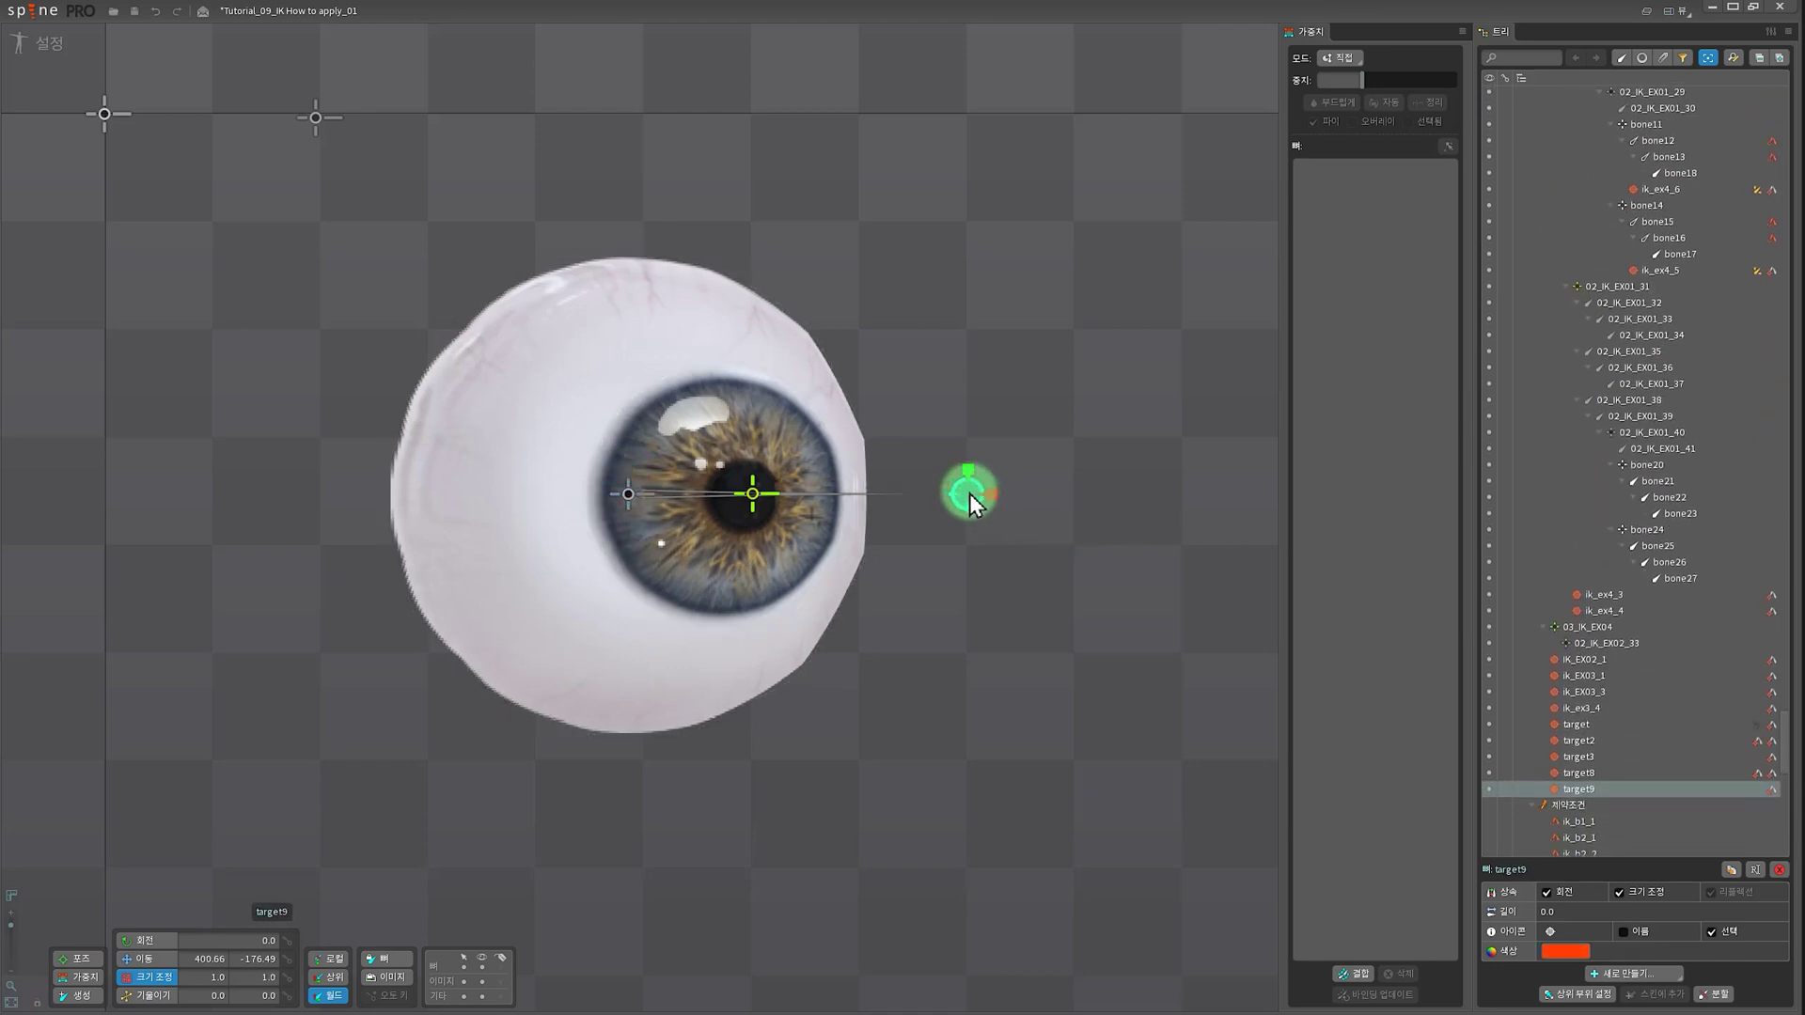
pyautogui.moveTo(968, 494)
pyautogui.mouseDown()
pyautogui.moveTo(938, 310)
pyautogui.moveTo(714, 149)
pyautogui.moveTo(334, 161)
pyautogui.moveTo(109, 367)
pyautogui.moveTo(72, 636)
pyautogui.moveTo(576, 927)
pyautogui.moveTo(1032, 846)
pyautogui.moveTo(1147, 621)
pyautogui.moveTo(1144, 354)
pyautogui.moveTo(532, 154)
pyautogui.moveTo(73, 504)
pyautogui.moveTo(760, 808)
pyautogui.moveTo(1044, 516)
pyautogui.moveTo(968, 492)
pyautogui.mouseUp()
pyautogui.click(624, 504)
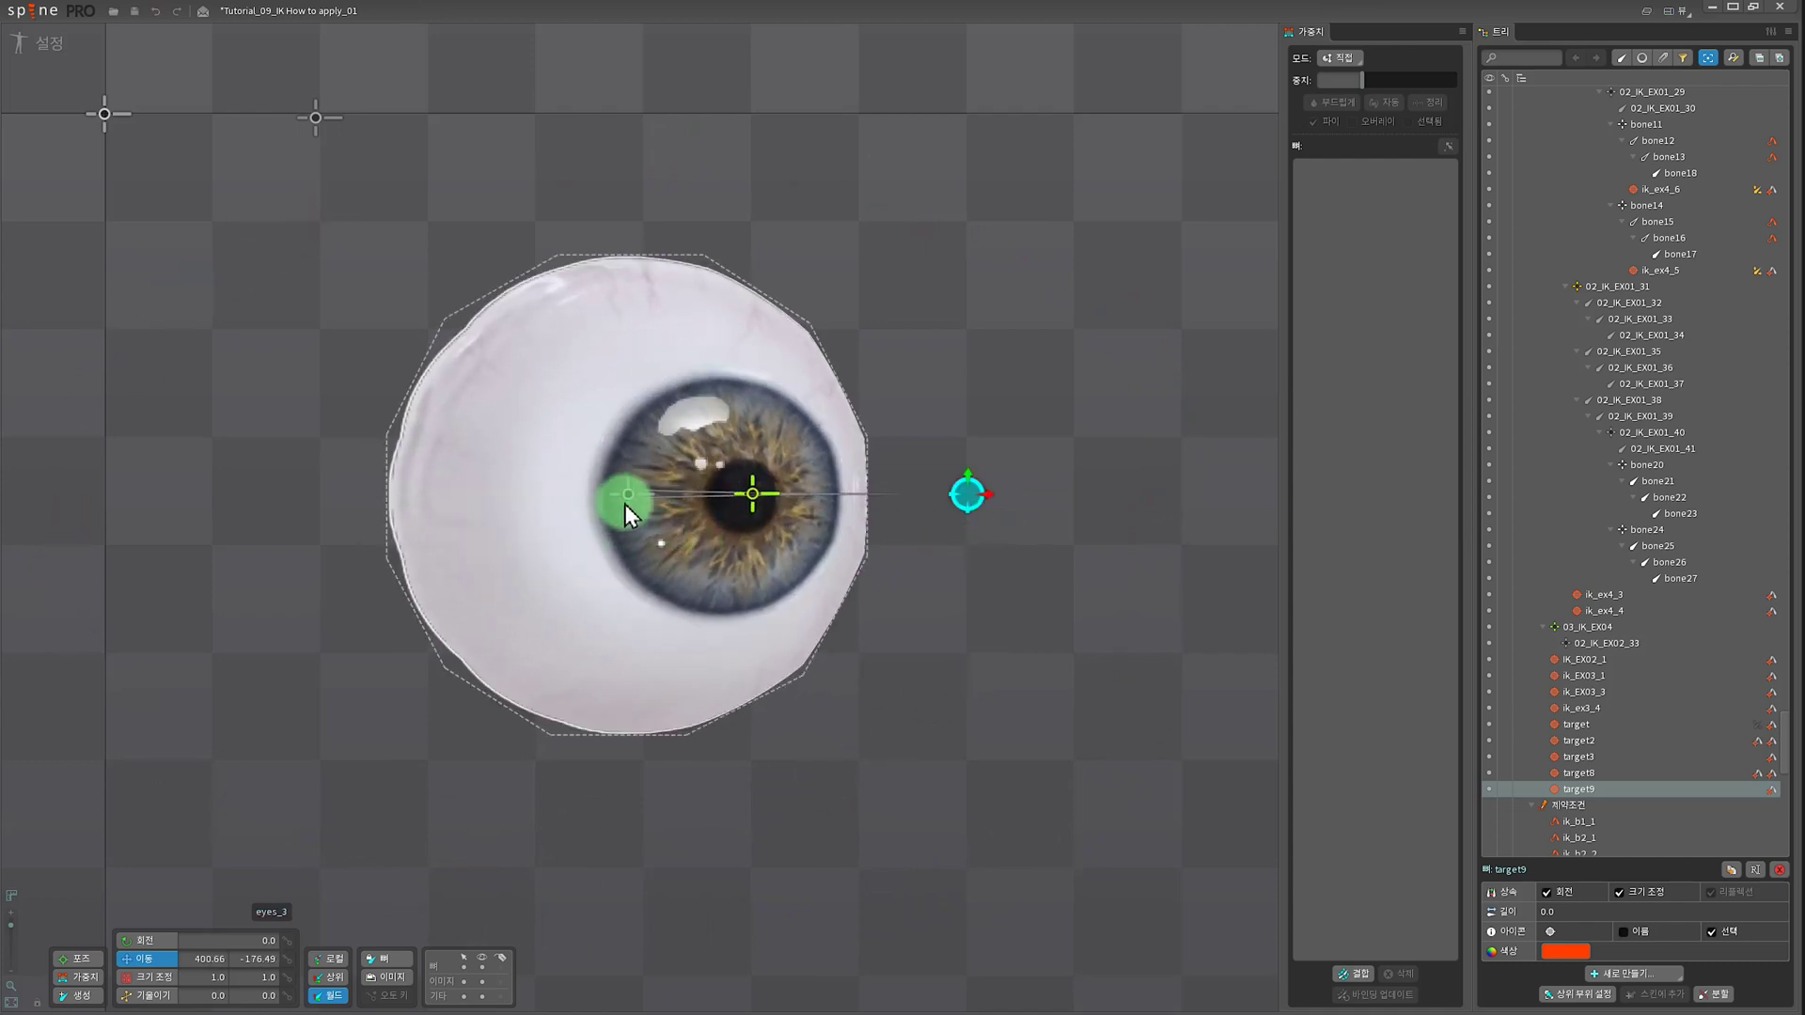
pyautogui.click(628, 493)
pyautogui.press('x')
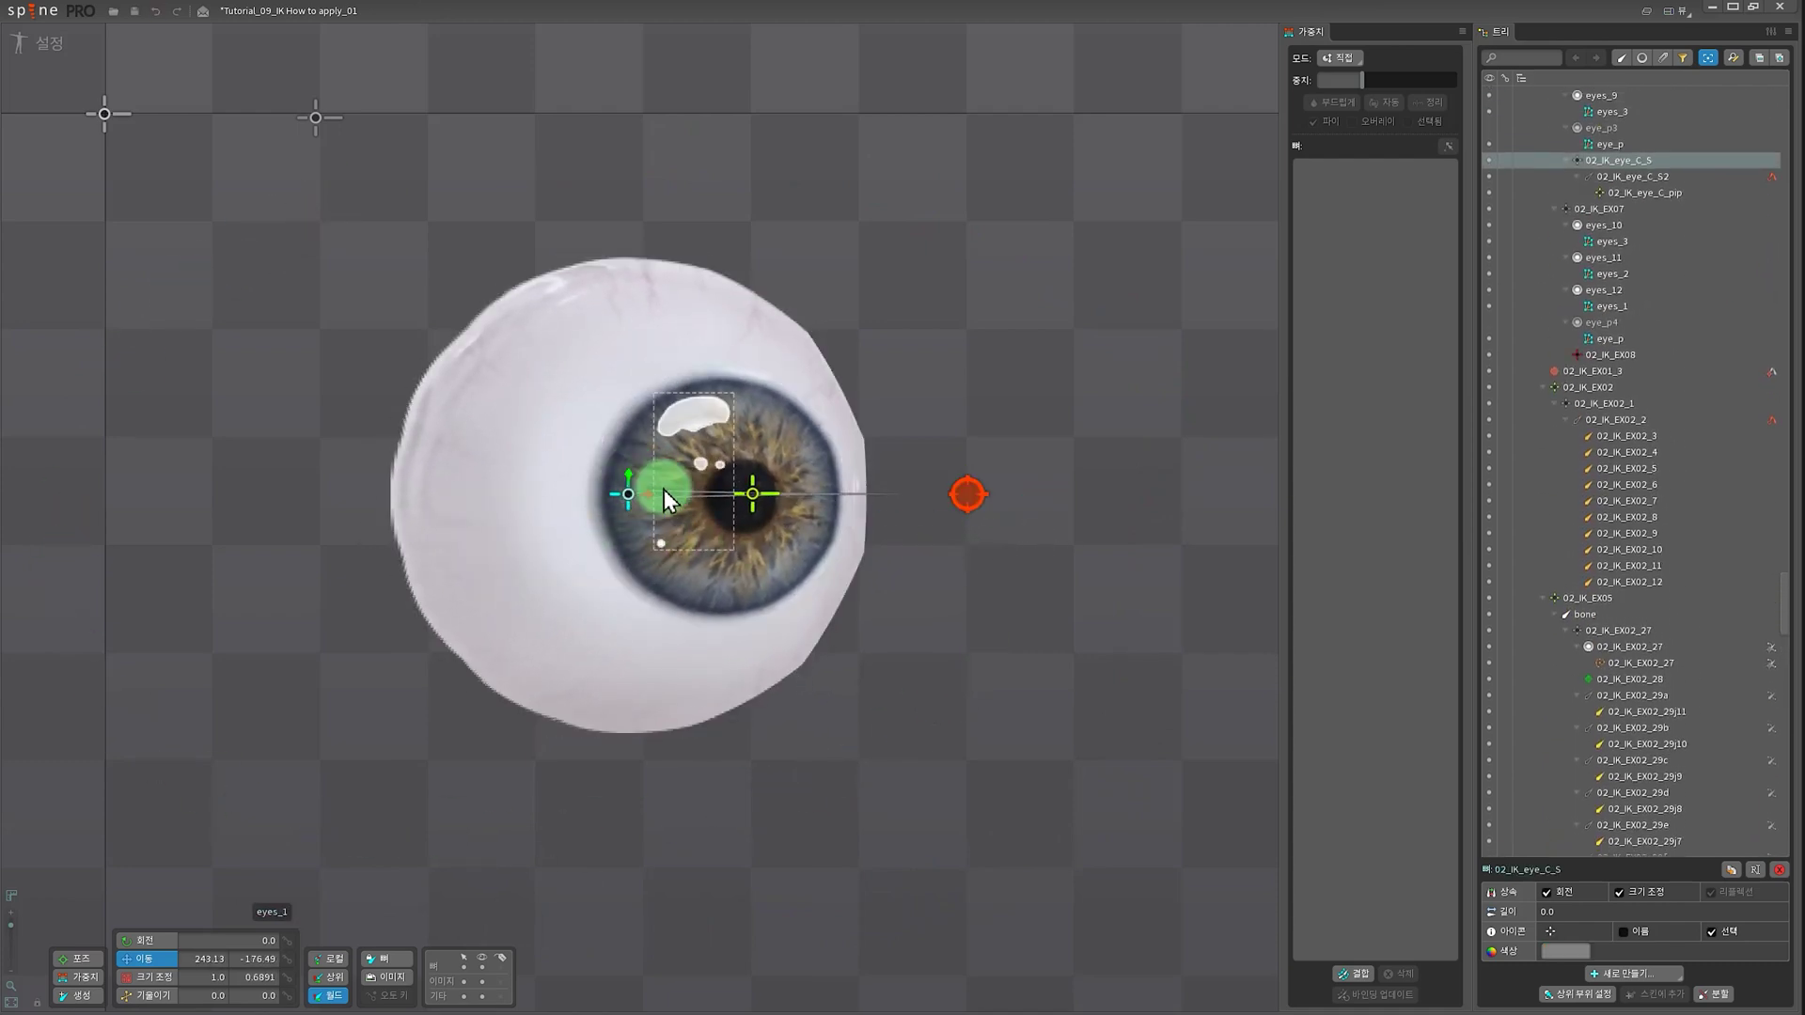
pyautogui.moveTo(647, 489); pyautogui.dragTo(622, 479)
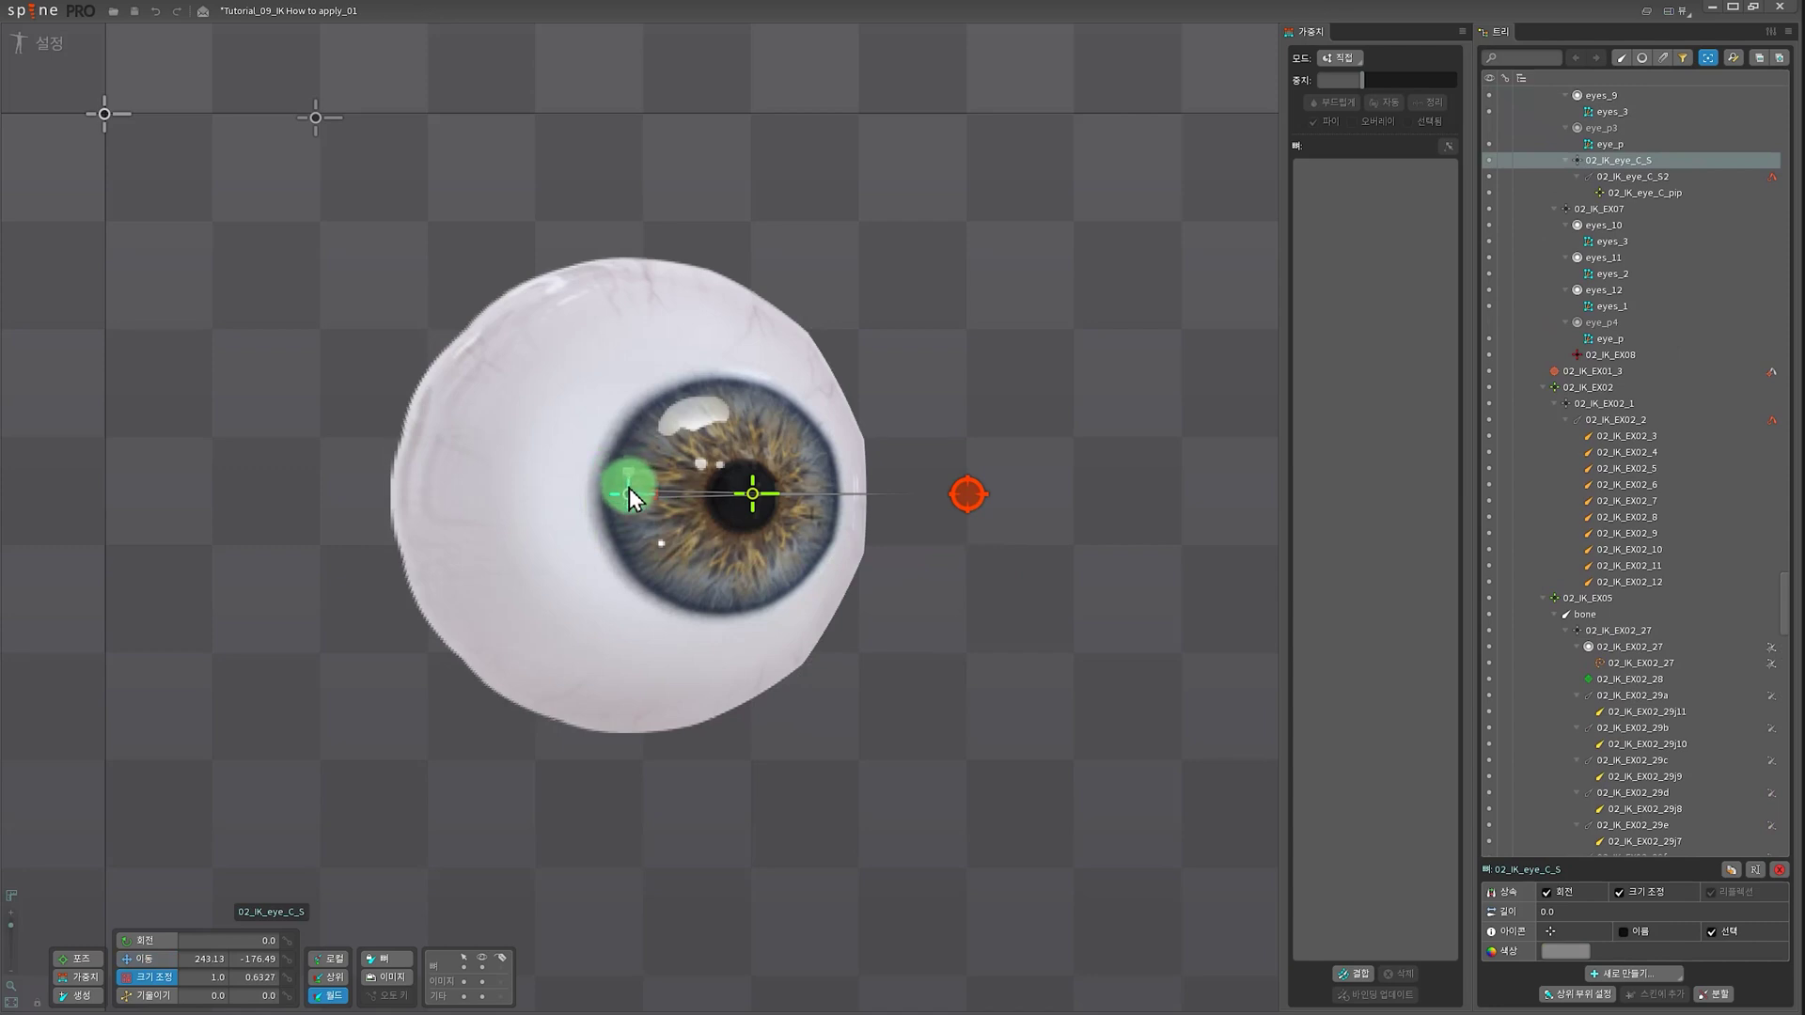
# - Try moving target9 above the eyeball to about X 236.71, Y -64.9, and undo the move
pyautogui.click(972, 497)
pyautogui.press('v')
pyautogui.moveTo(972, 498); pyautogui.dragTo(608, 266)
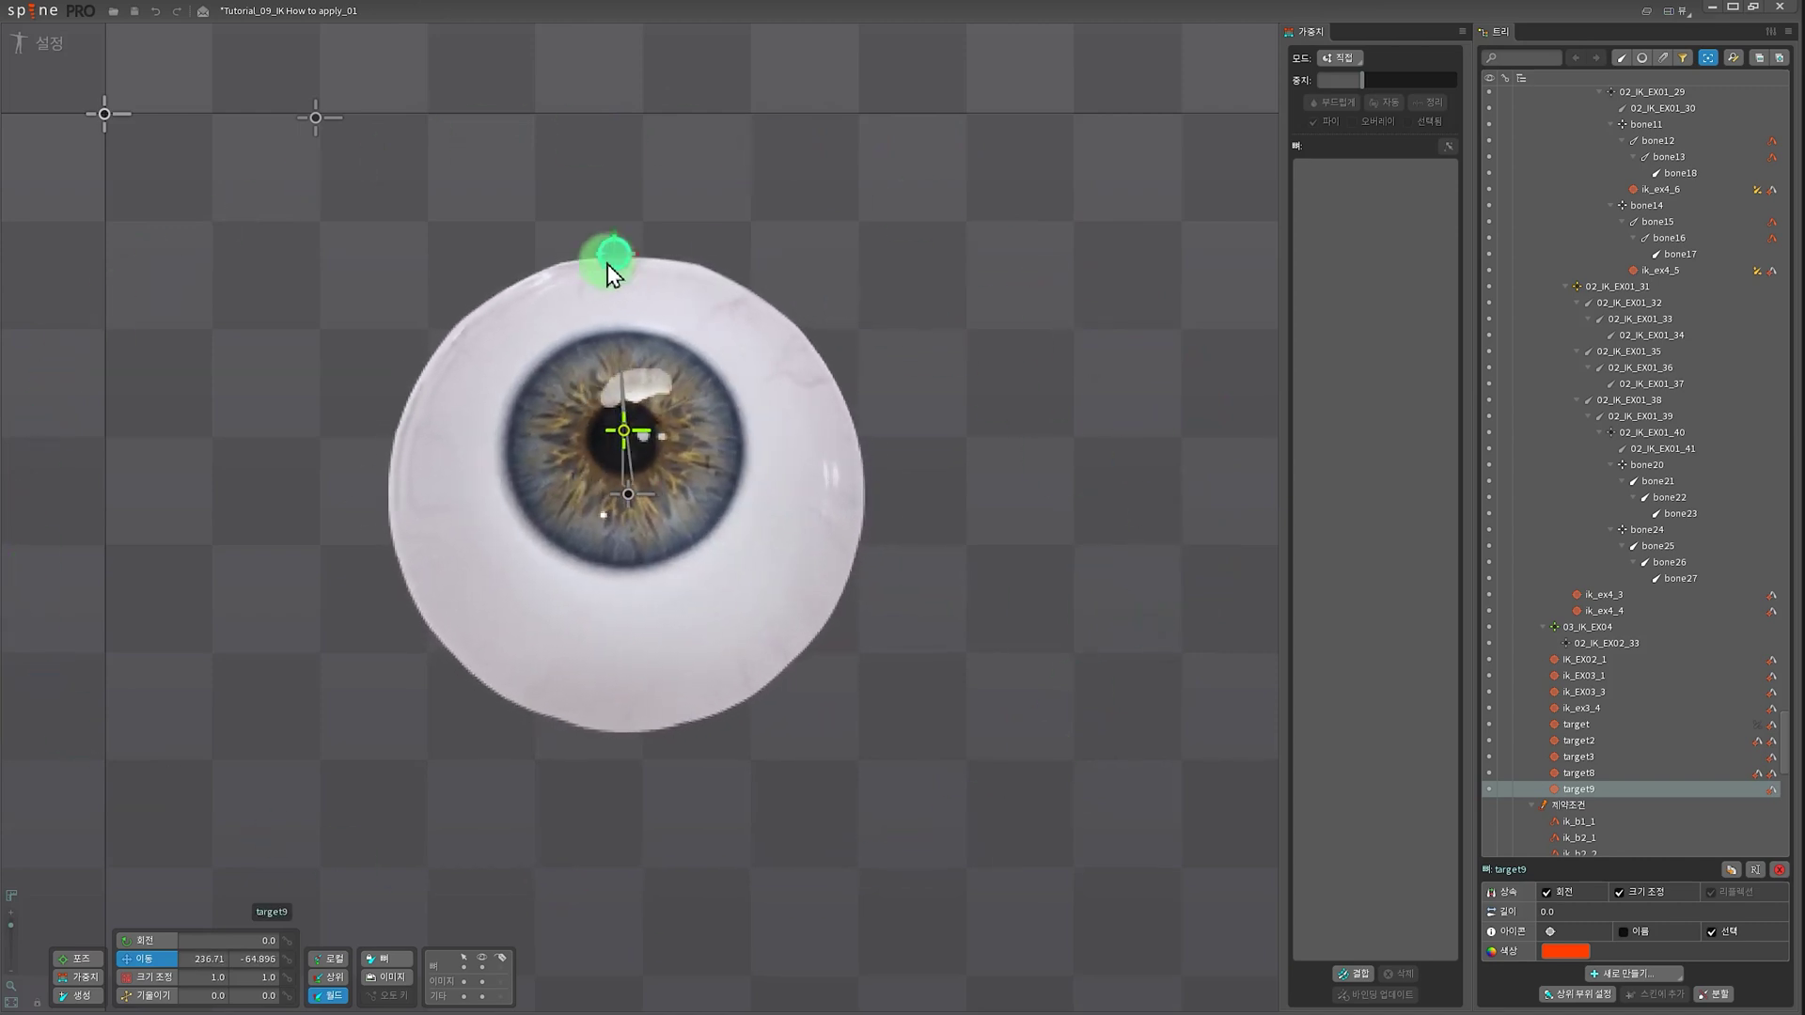
pyautogui.hotkey('ctrl', 'z')
# - Test the finished eye sample by moving its IK target ik_sample_3 and the upper eyelid bone sample12
pyautogui.scroll(-1, 355, 719)
pyautogui.moveTo(355, 719); pyautogui.dragTo(657, 824)
pyautogui.scroll(2, 912, 715)
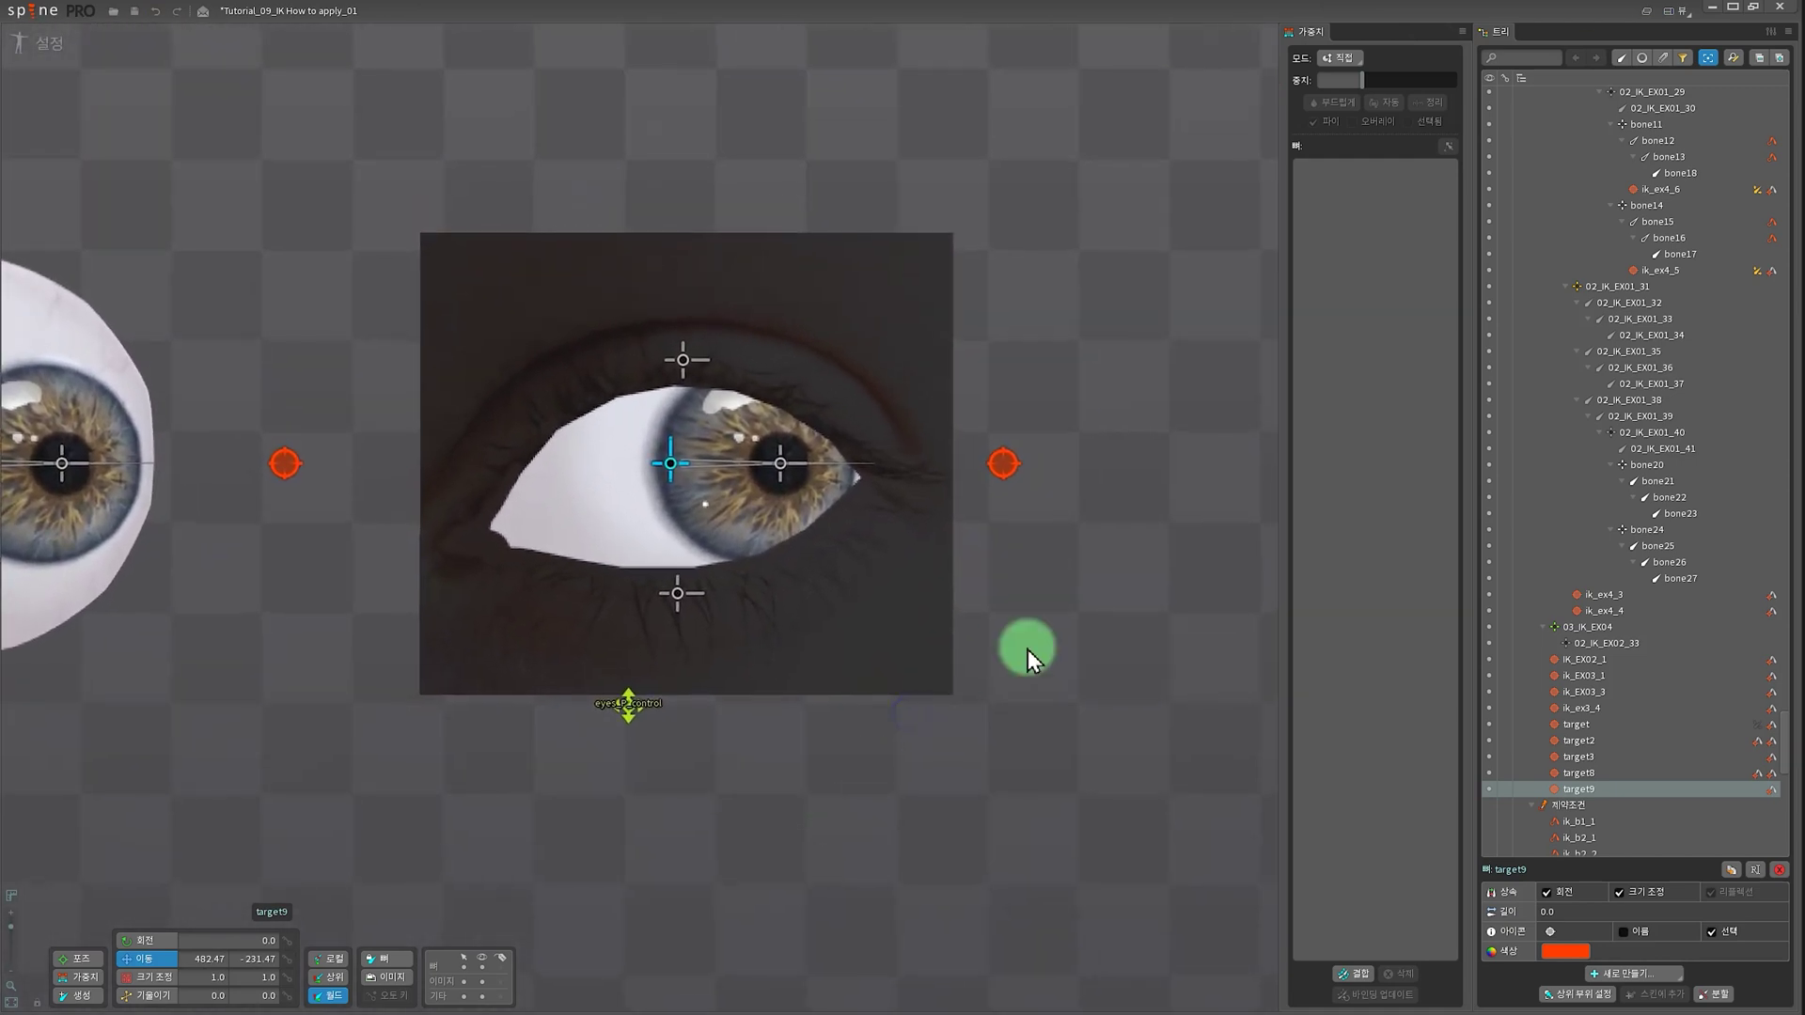
pyautogui.moveTo(1002, 466); pyautogui.dragTo(574, 470)
pyautogui.click(622, 357)
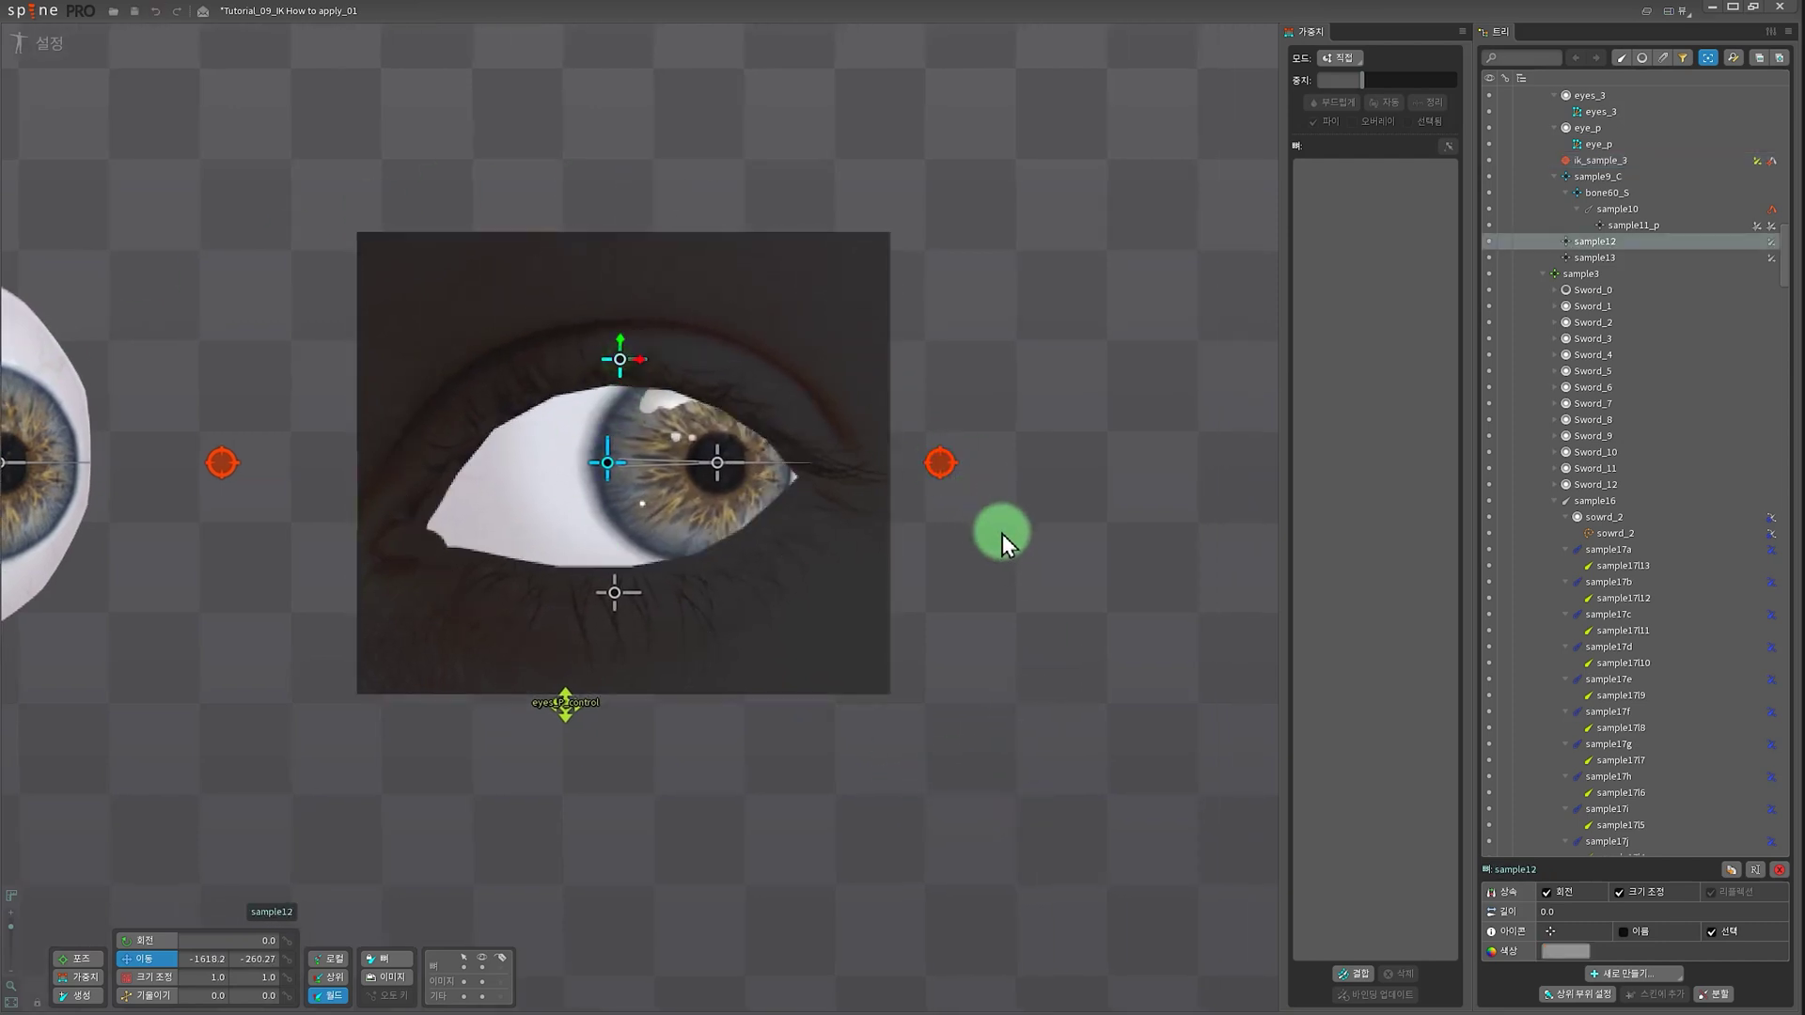
pyautogui.moveTo(628, 338); pyautogui.dragTo(589, 317)
# - Examine the transform constraint sample11_p that links the upper eyelid bone sample12 to the iris bone, and test it with ik_sample_3
pyautogui.scroll(3, 1064, 630)
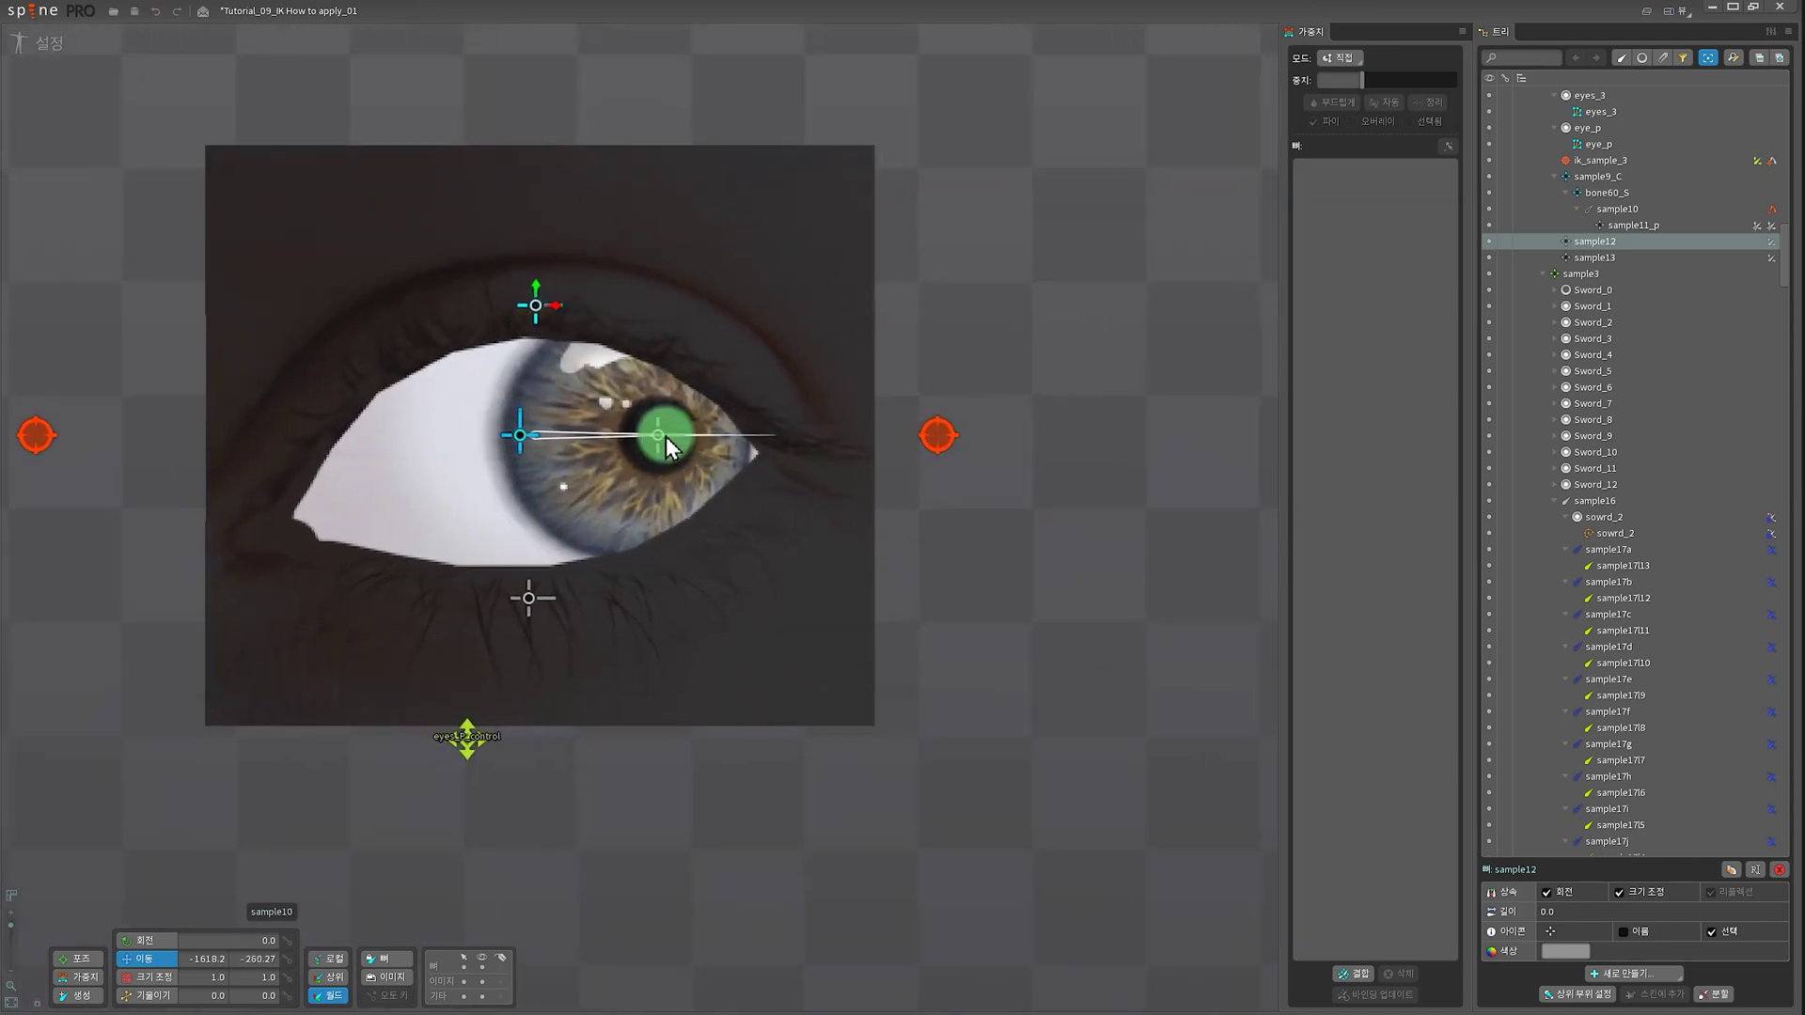
pyautogui.moveTo(657, 437); pyautogui.dragTo(642, 411)
pyautogui.click(538, 313)
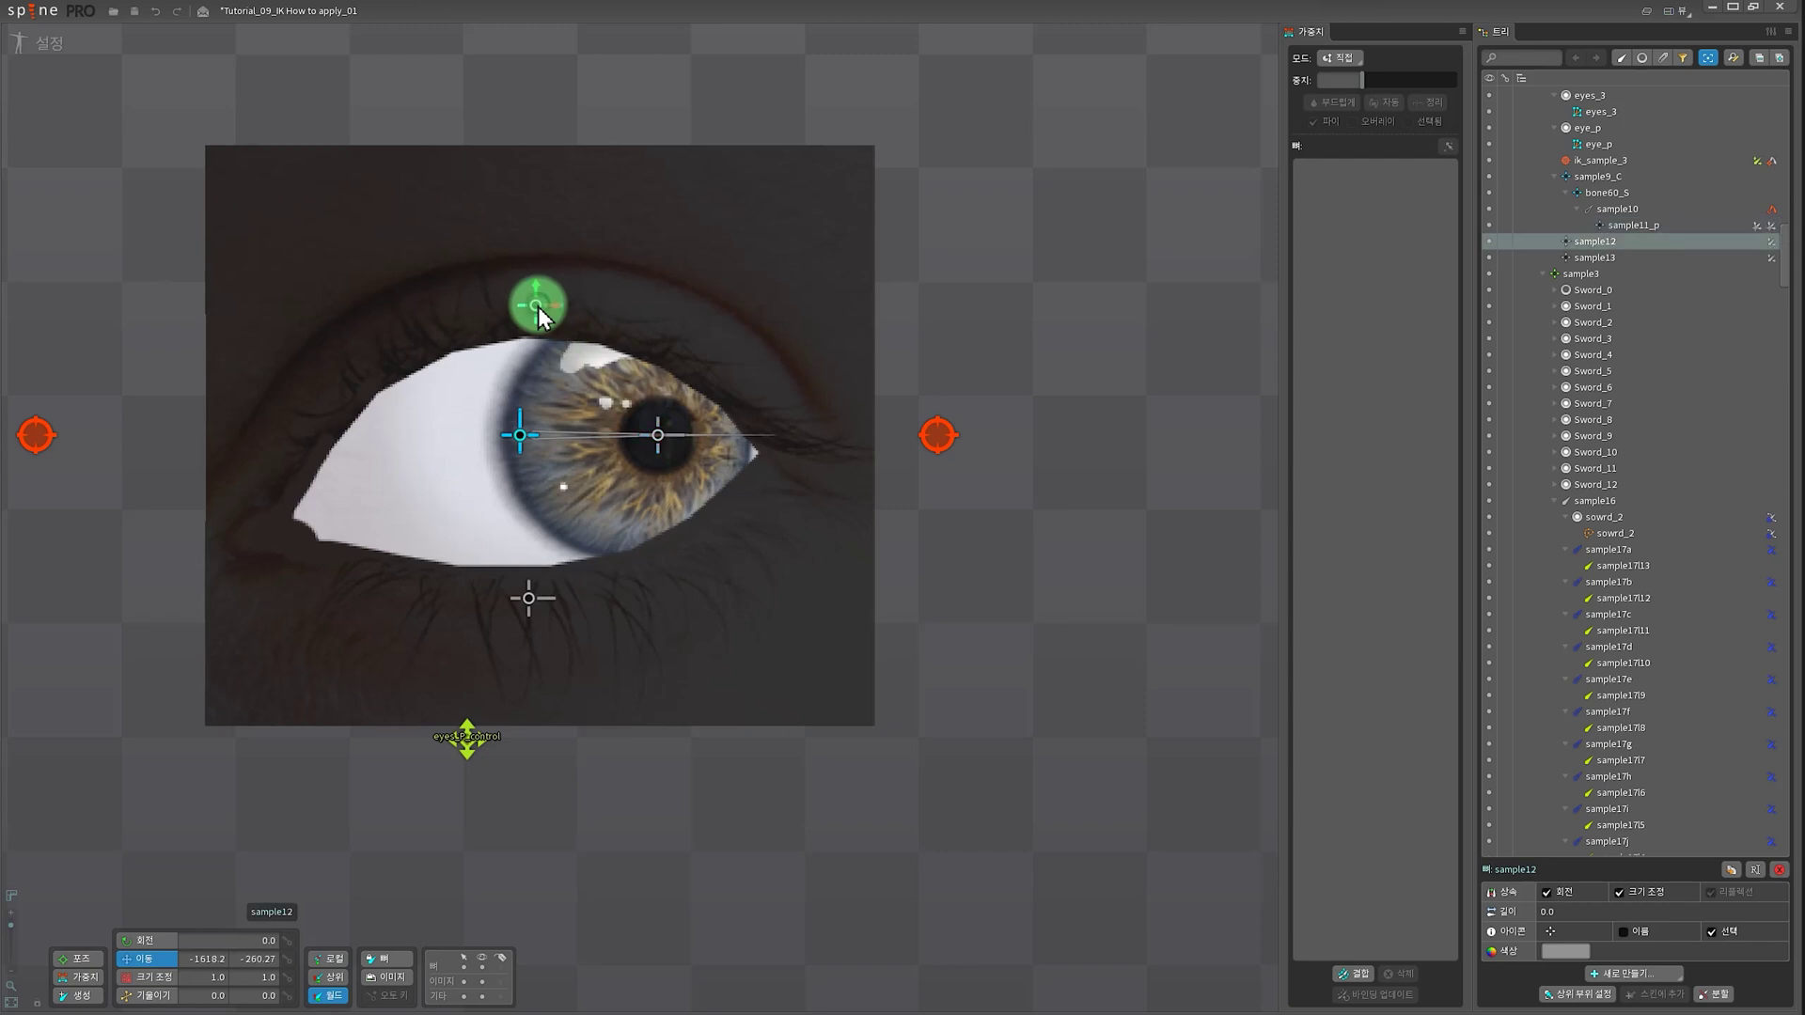
pyautogui.moveTo(1684, 273); pyautogui.dragTo(1772, 240)
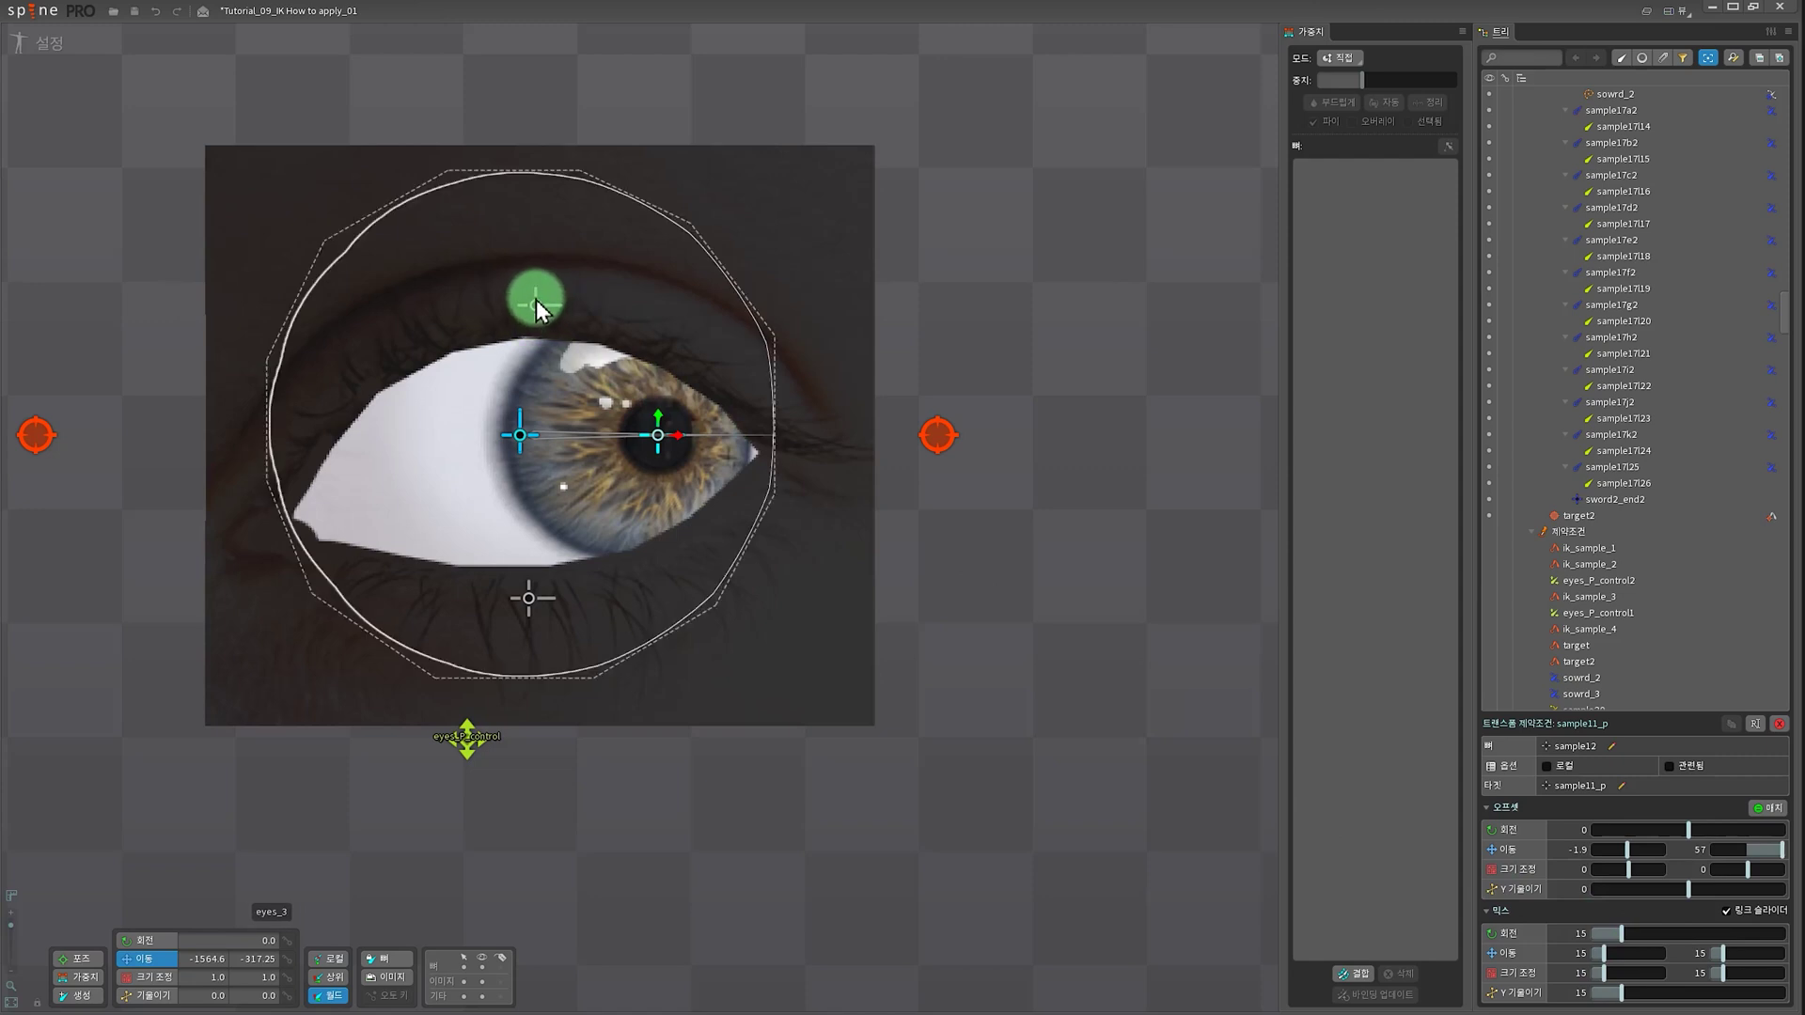
pyautogui.click(1622, 942)
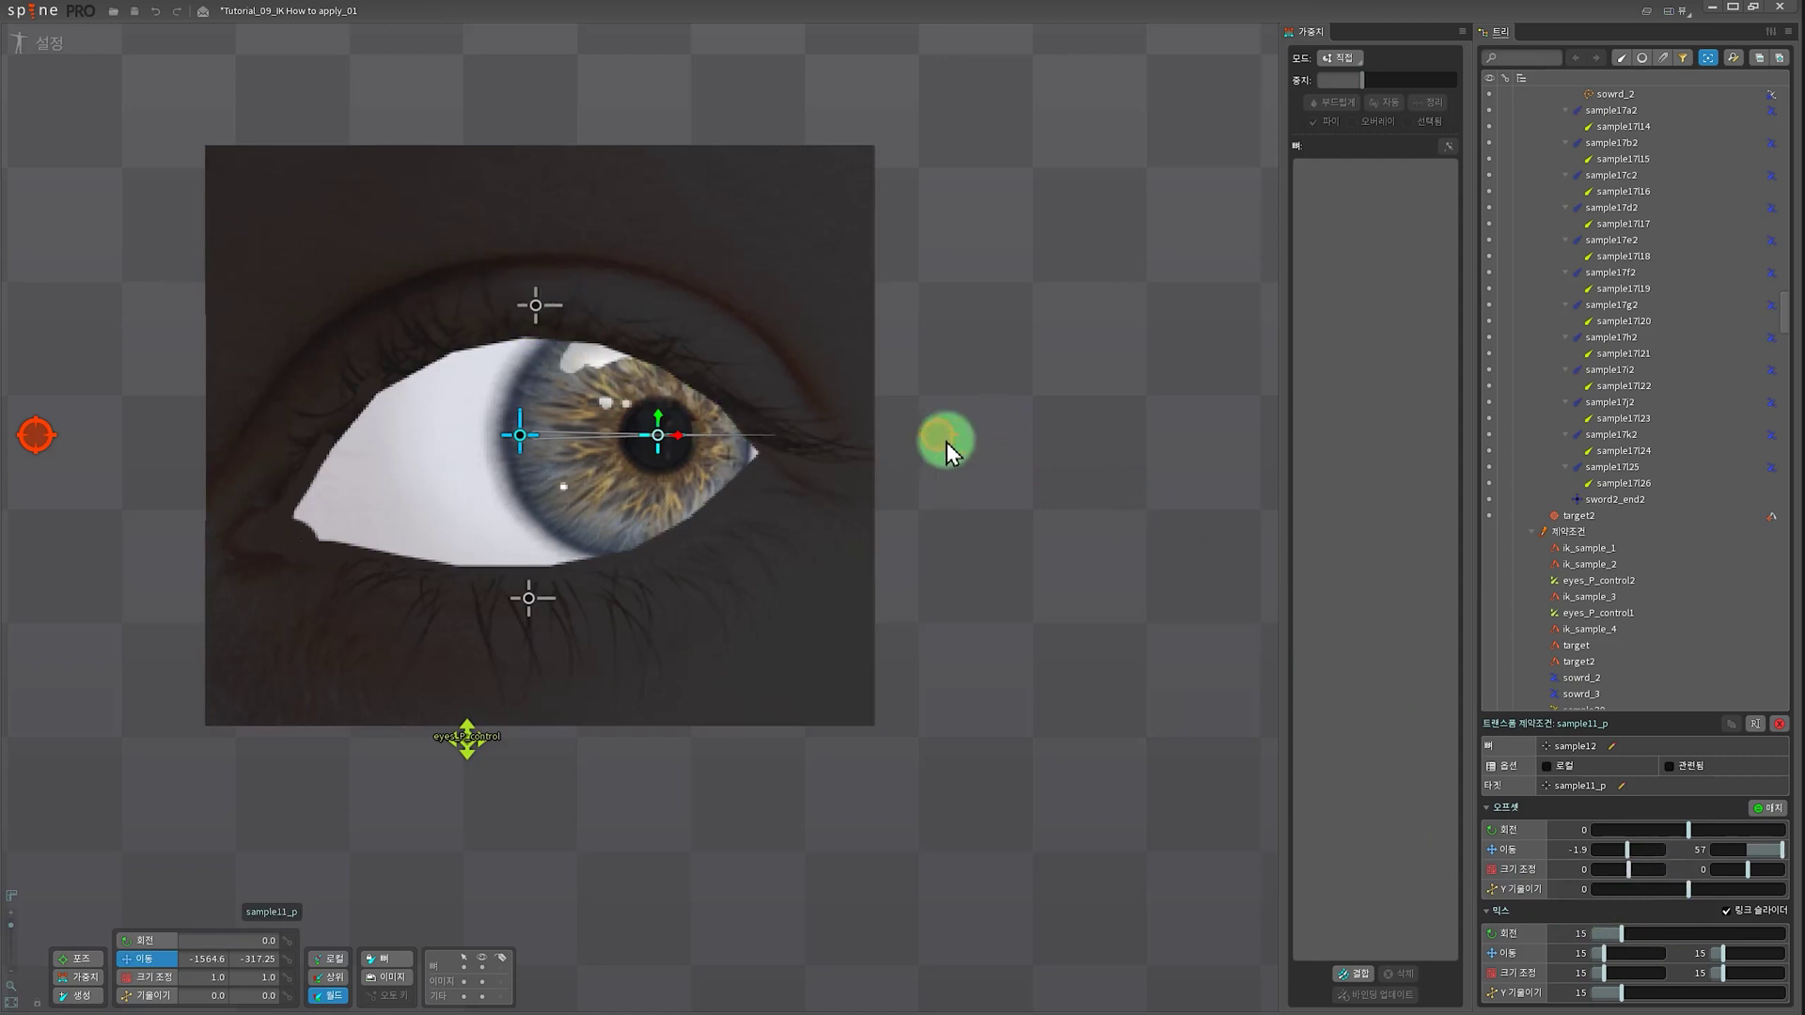
pyautogui.moveTo(940, 438); pyautogui.dragTo(854, 580)
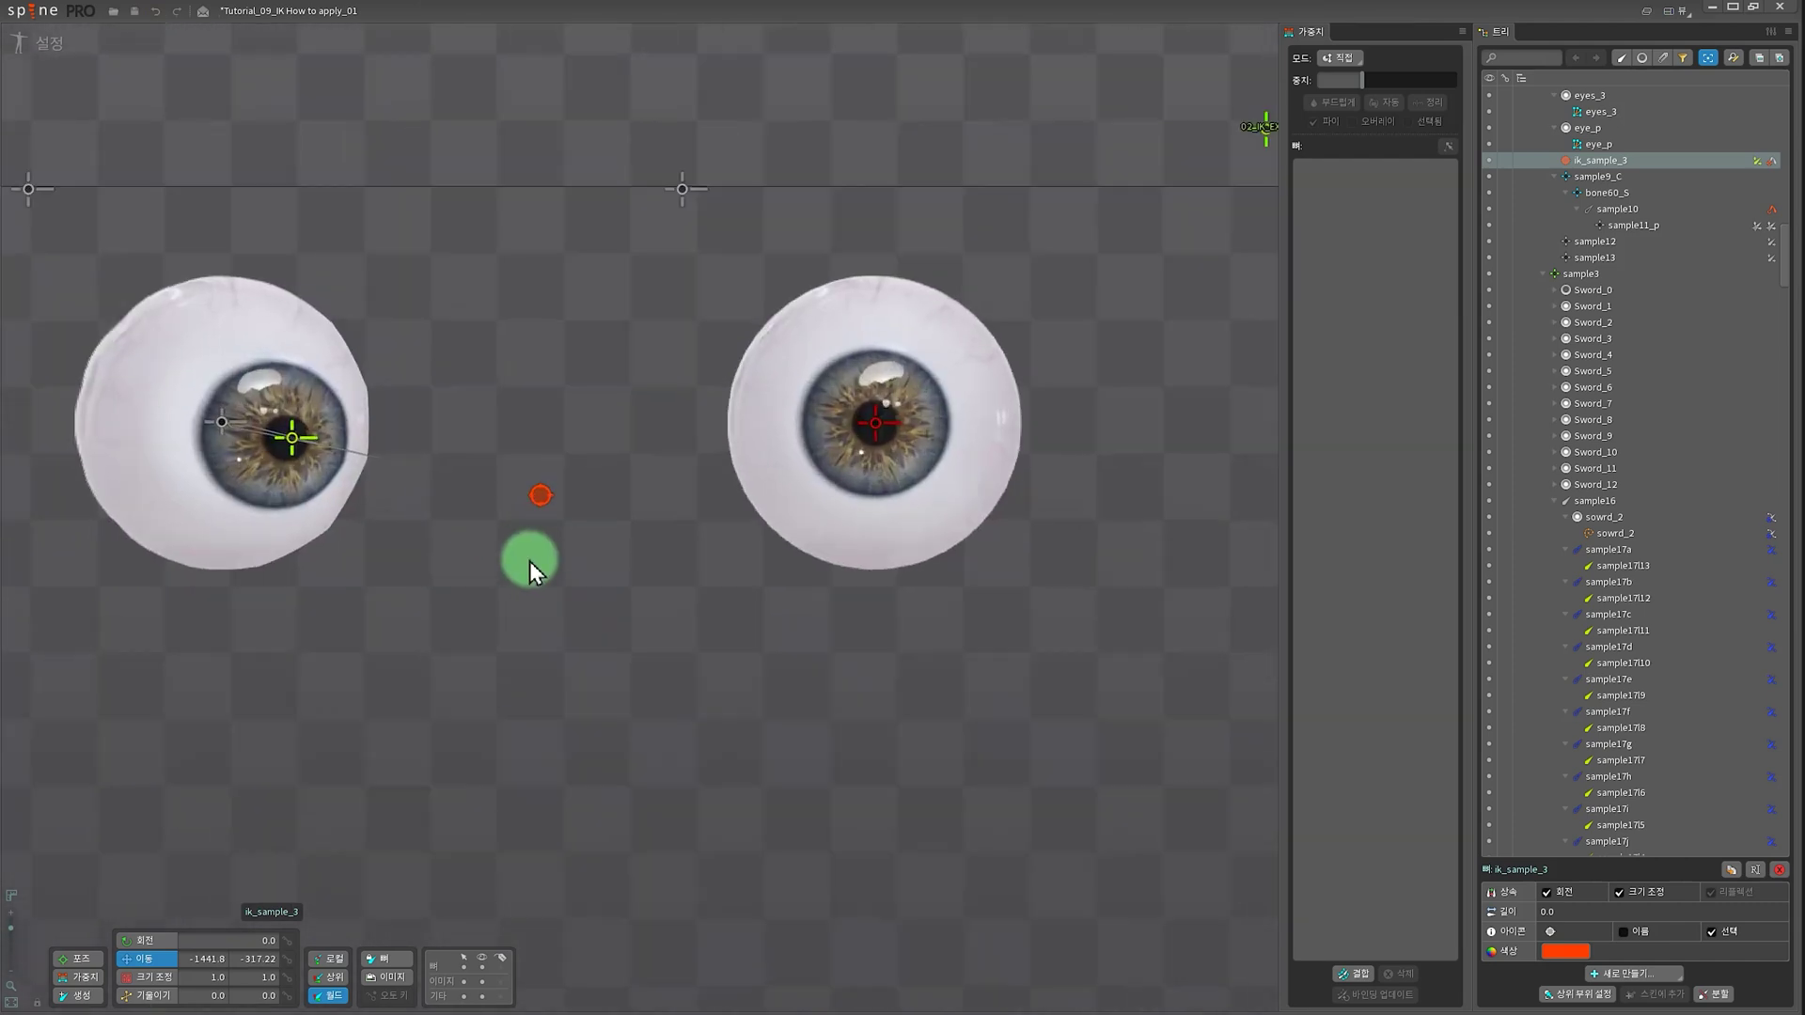
# - Return to the two practice eyeballs and examine the outline deformation of the rigged one with target9 selected
pyautogui.moveTo(686, 578); pyautogui.dragTo(612, 641)
pyautogui.scroll(-2, 624, 653)
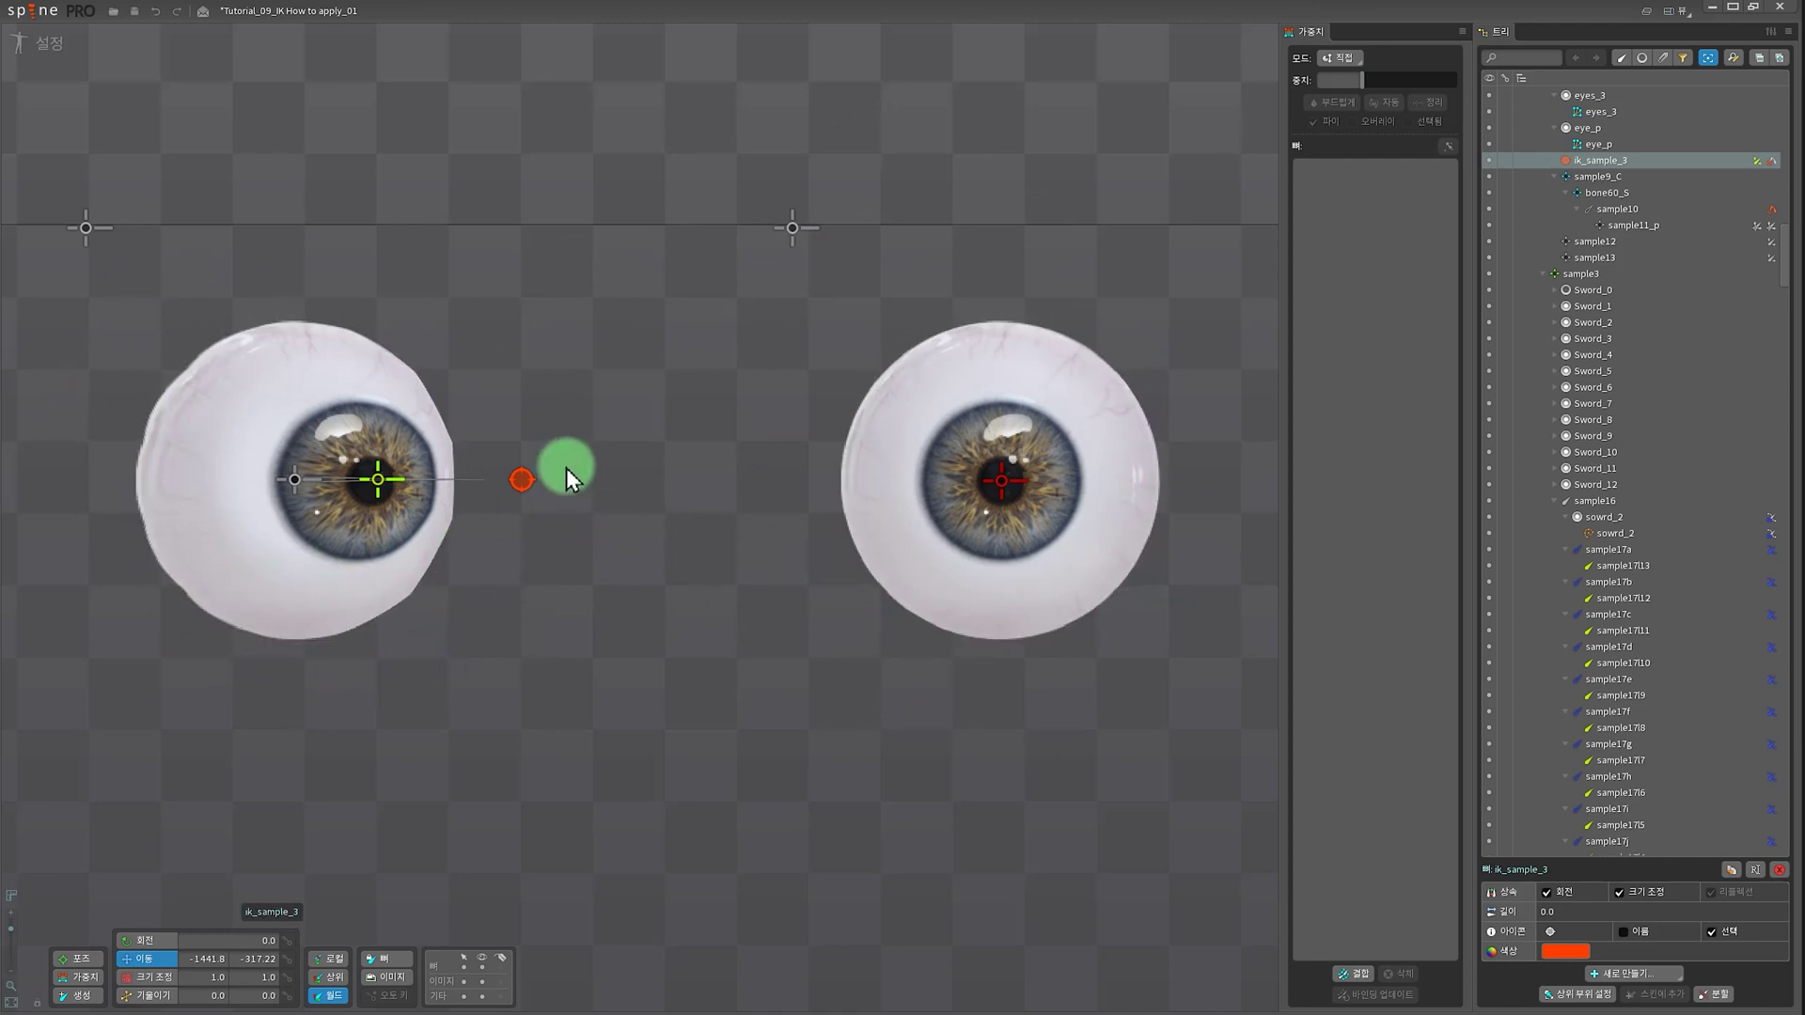
pyautogui.click(524, 481)
pyautogui.moveTo(525, 482); pyautogui.dragTo(620, 495)
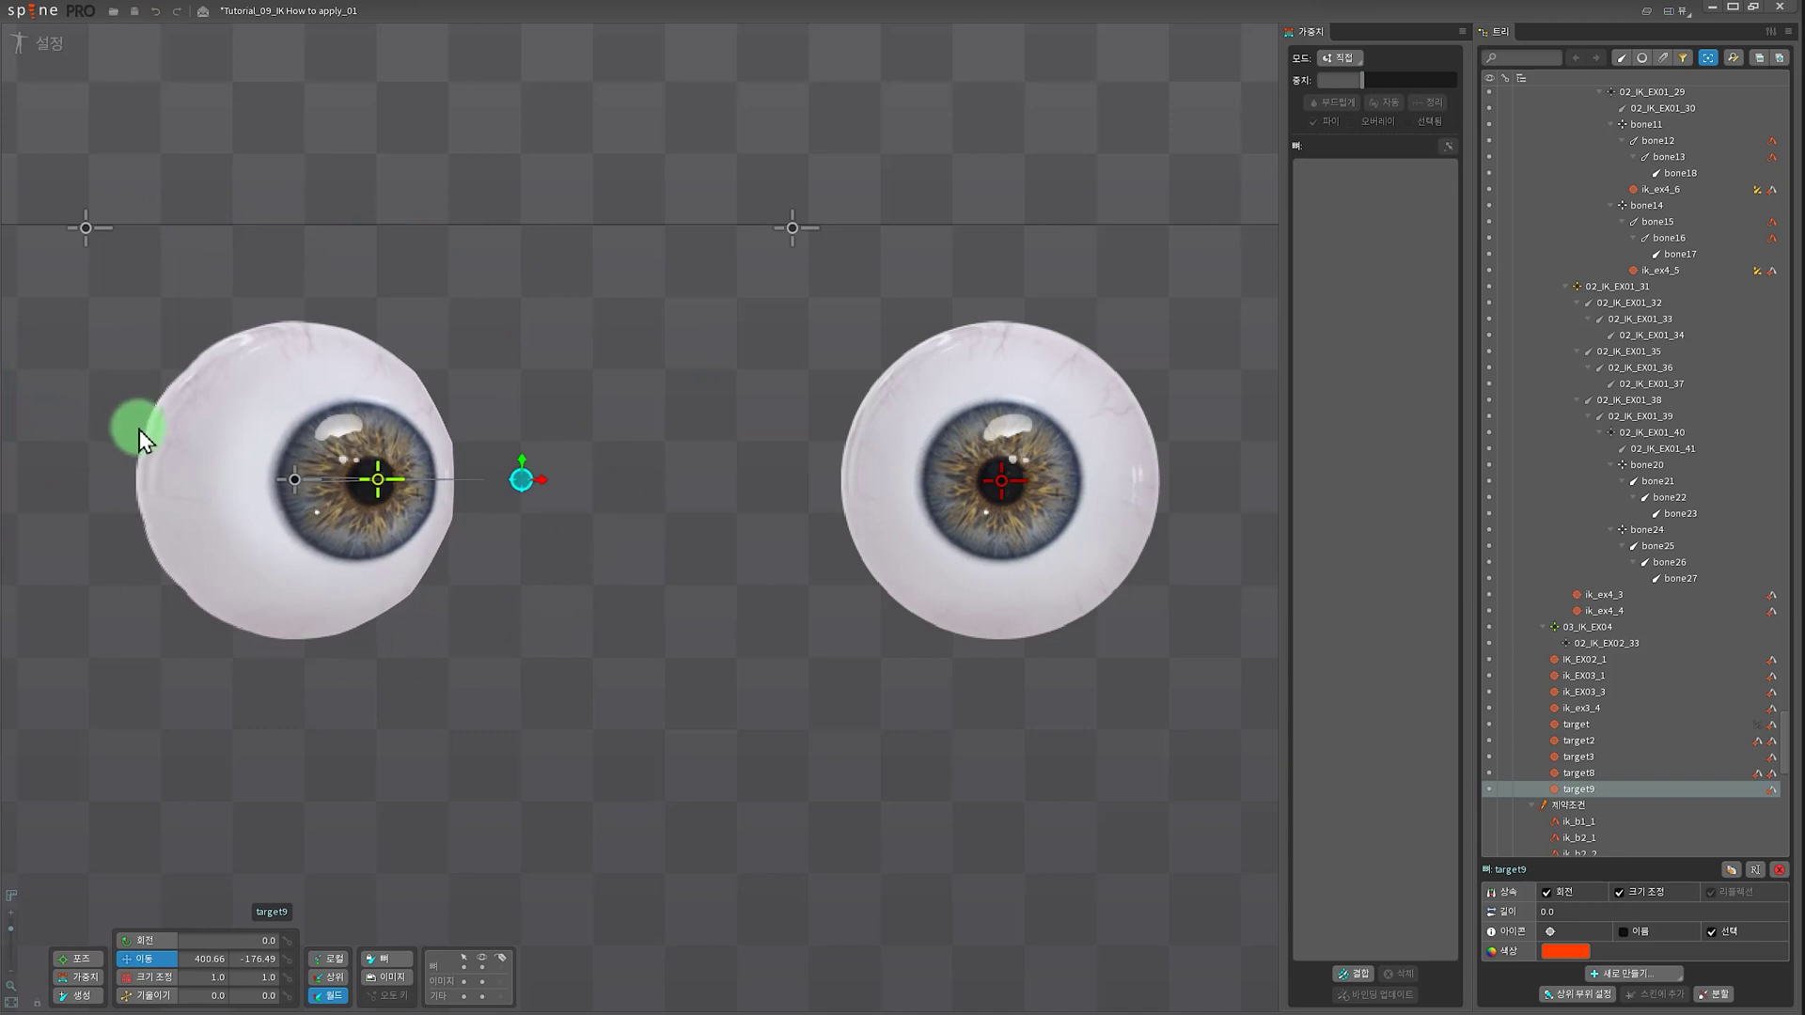
pyautogui.moveTo(139, 430)
pyautogui.mouseDown()
pyautogui.moveTo(354, 665)
pyautogui.moveTo(391, 340)
pyautogui.mouseUp()
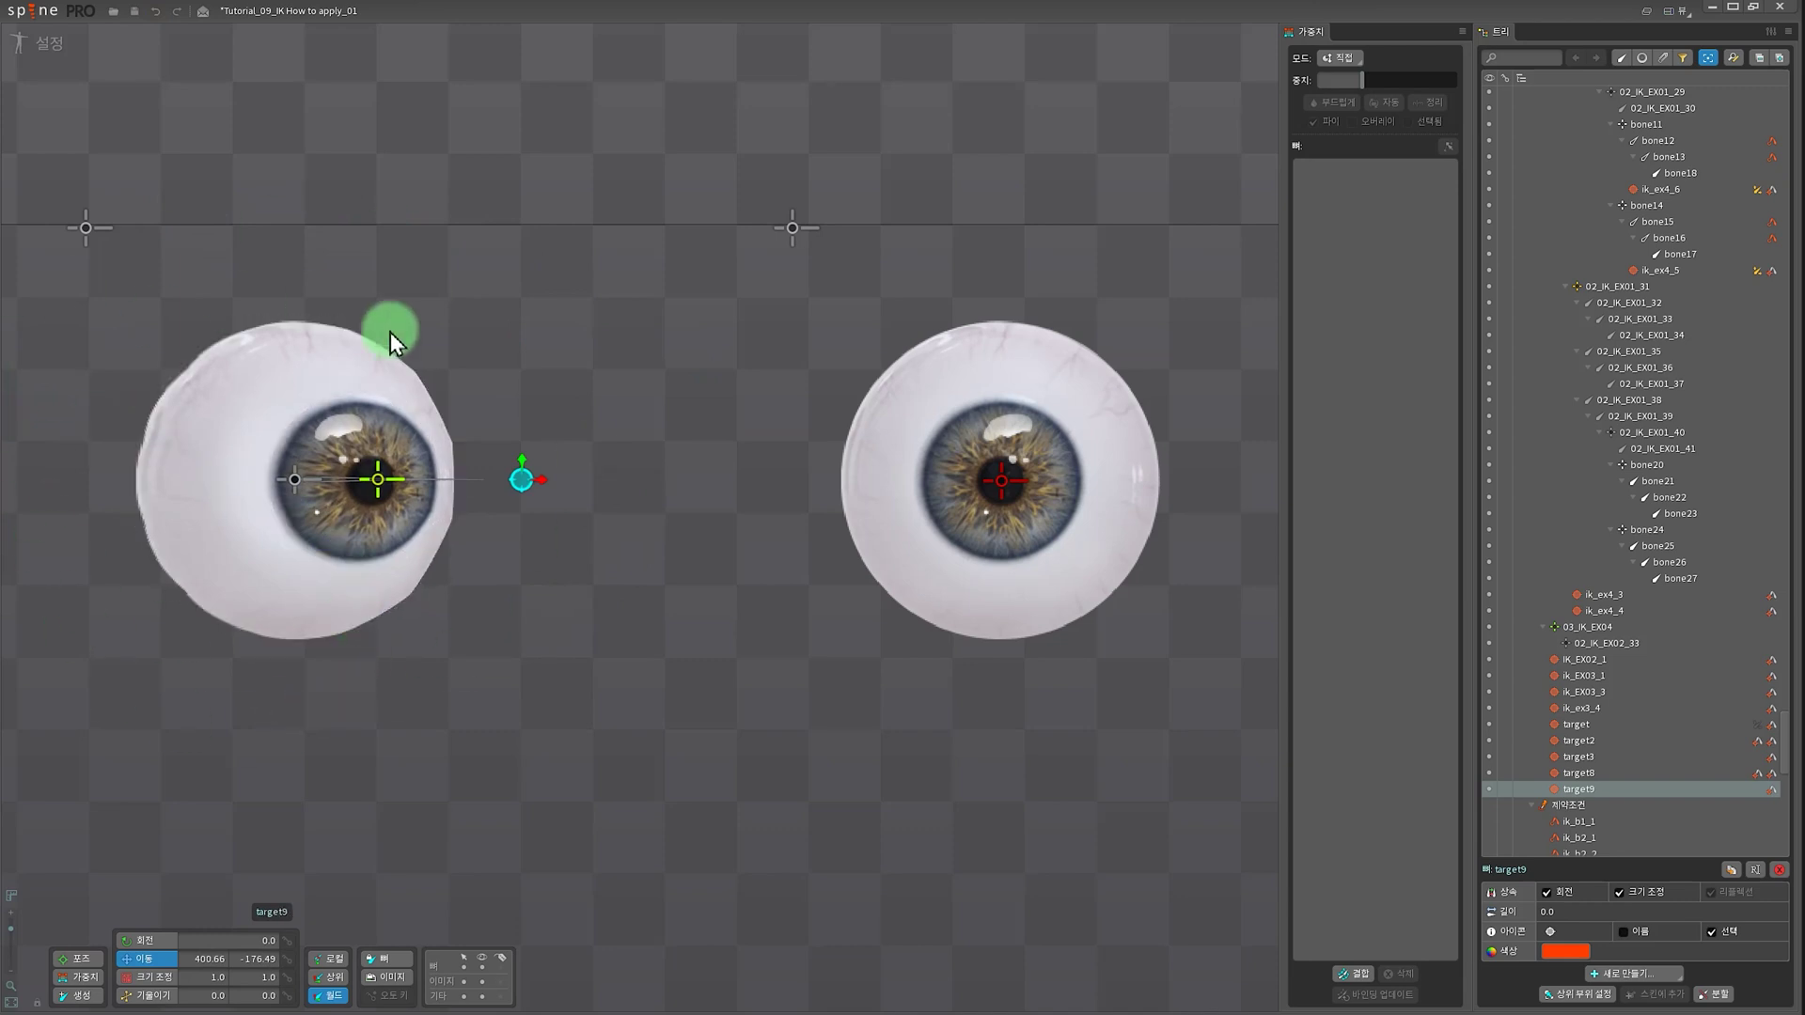
pyautogui.moveTo(329, 673)
pyautogui.mouseDown()
pyautogui.moveTo(374, 668)
pyautogui.moveTo(546, 494)
pyautogui.moveTo(282, 201)
pyautogui.moveTo(294, 475)
pyautogui.moveTo(520, 330)
pyautogui.moveTo(145, 761)
pyautogui.moveTo(363, 198)
pyautogui.moveTo(335, 725)
pyautogui.moveTo(169, 257)
pyautogui.moveTo(515, 709)
pyautogui.moveTo(113, 736)
pyautogui.moveTo(596, 435)
pyautogui.moveTo(606, 523)
pyautogui.mouseUp()
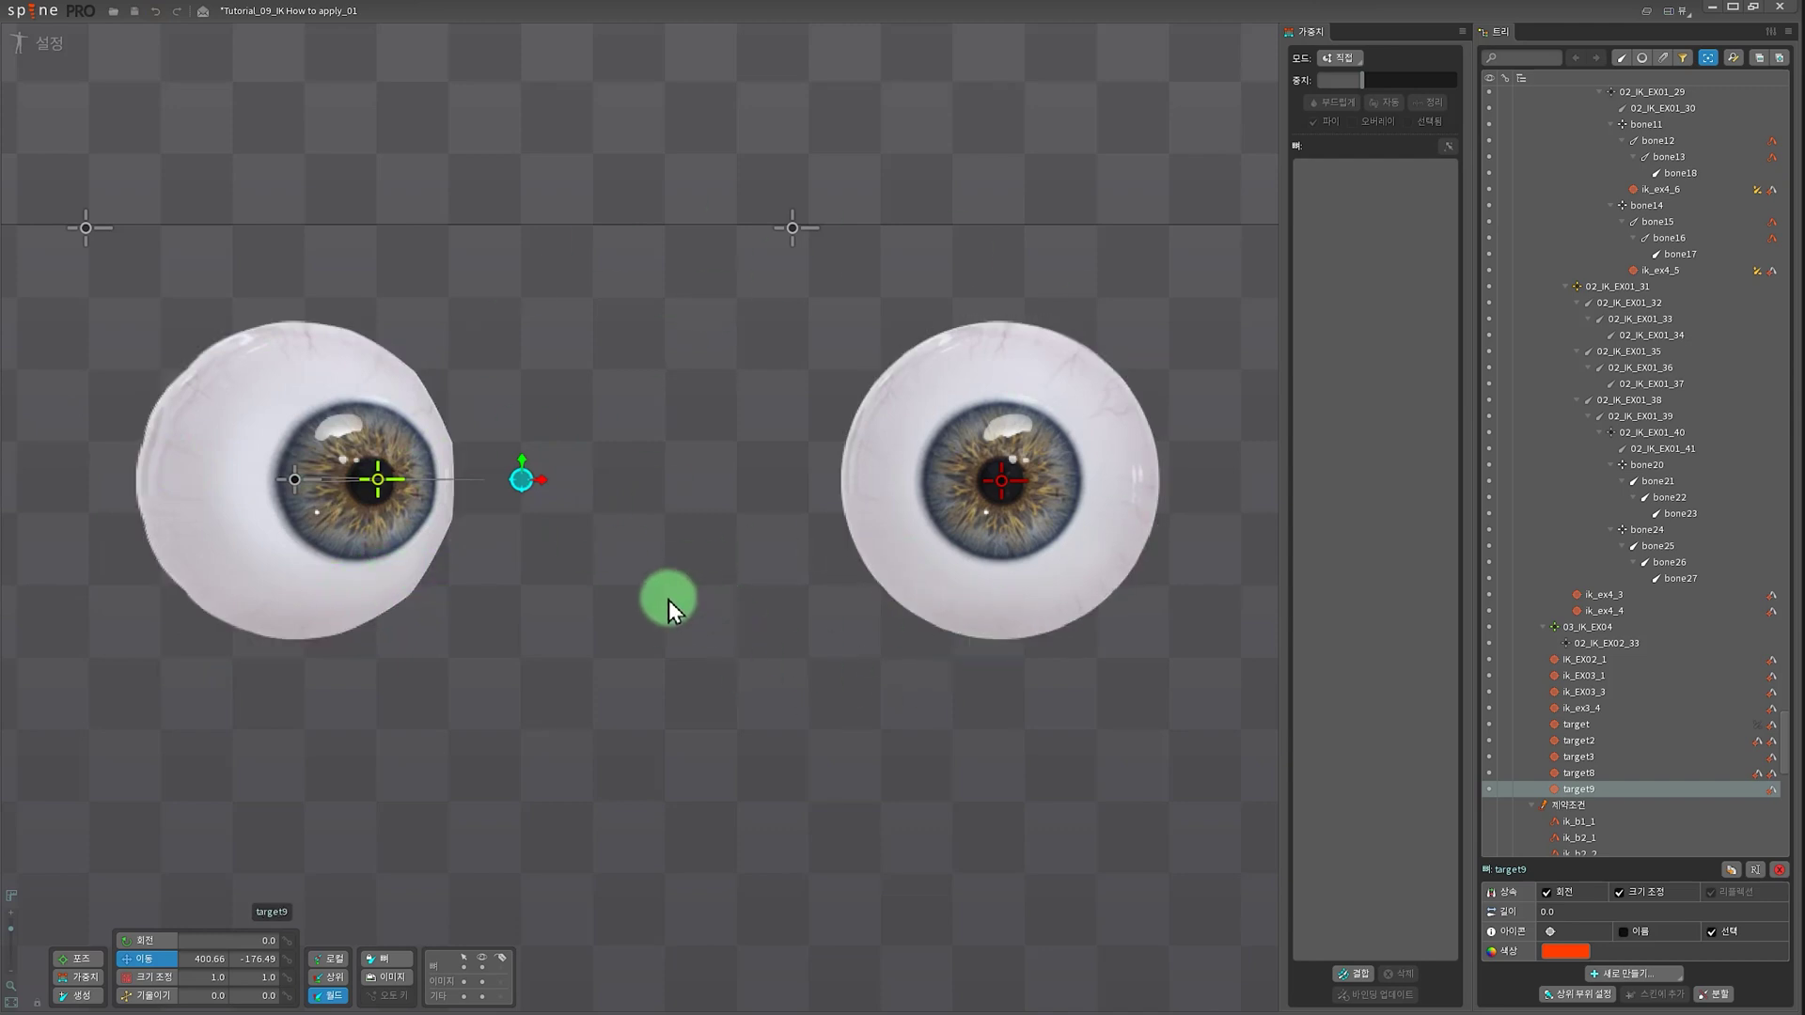
# - Inspect the second eyeball's bones 02_IK_EX07 and 02_IK_EX08 and the bones bound to its iris mesh eyes_2
pyautogui.moveTo(669, 600); pyautogui.dragTo(554, 698)
pyautogui.scroll(2, 519, 633)
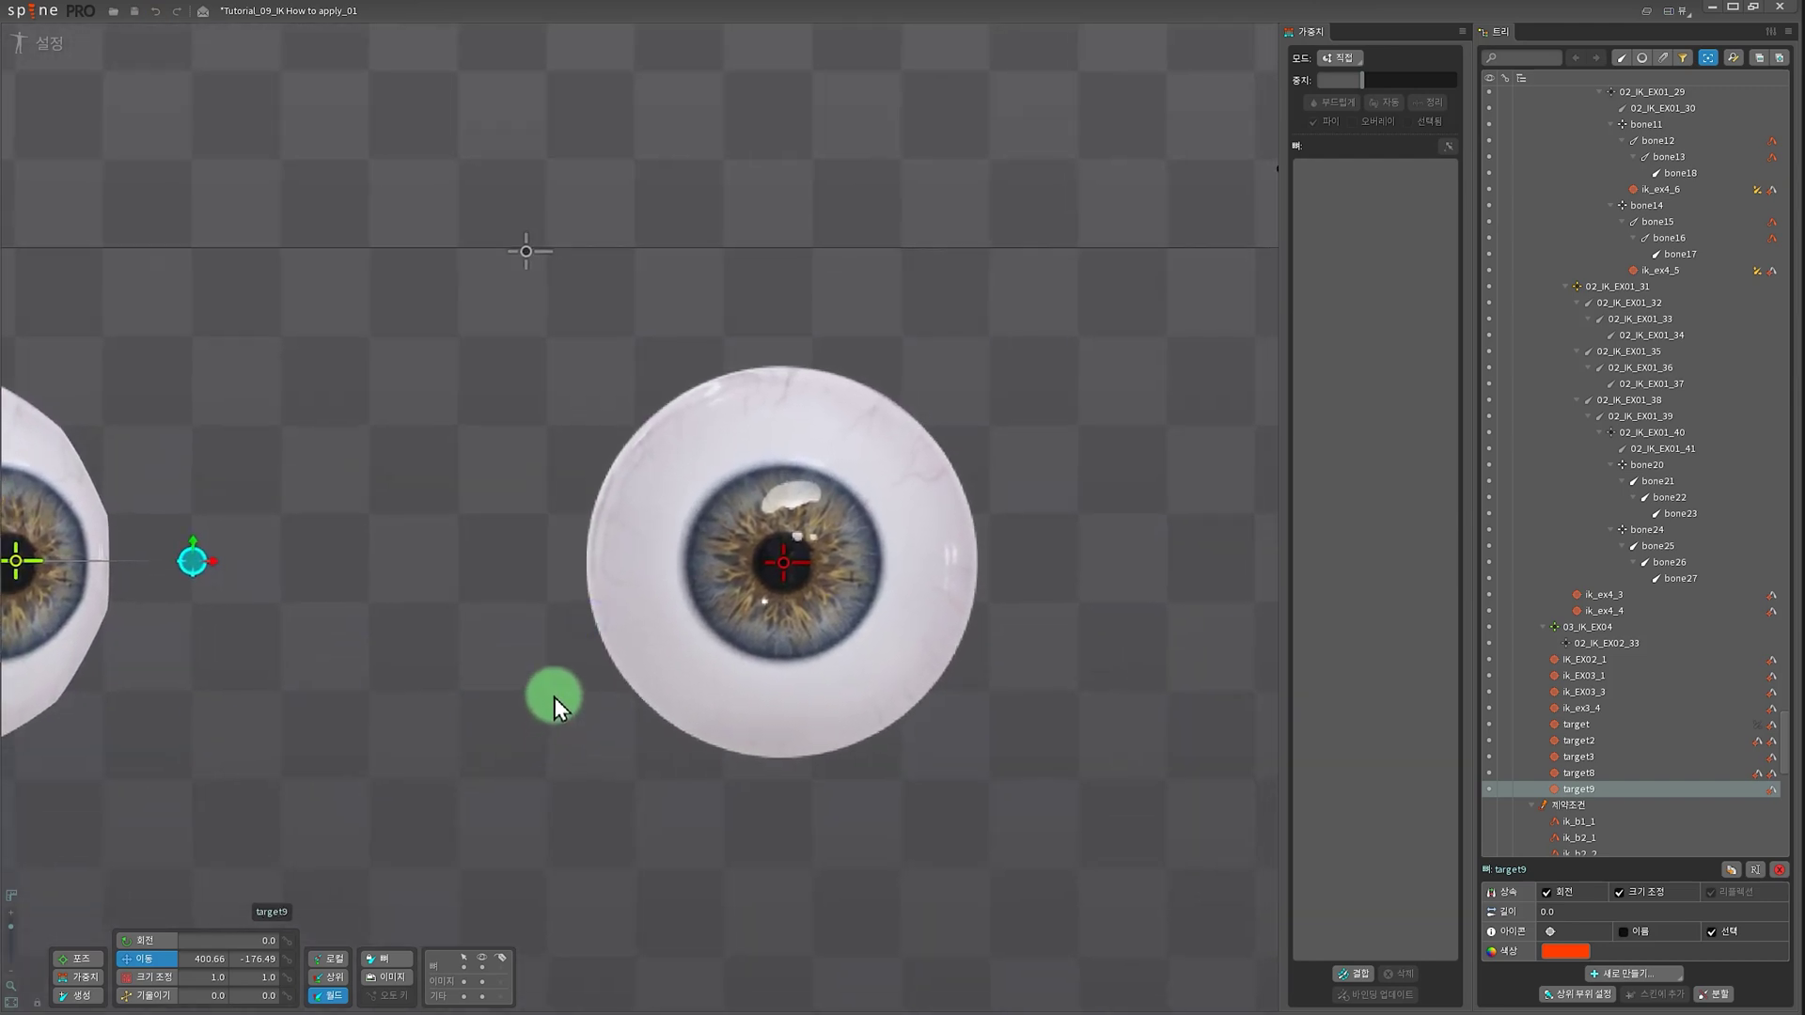
pyautogui.click(526, 252)
pyautogui.click(786, 562)
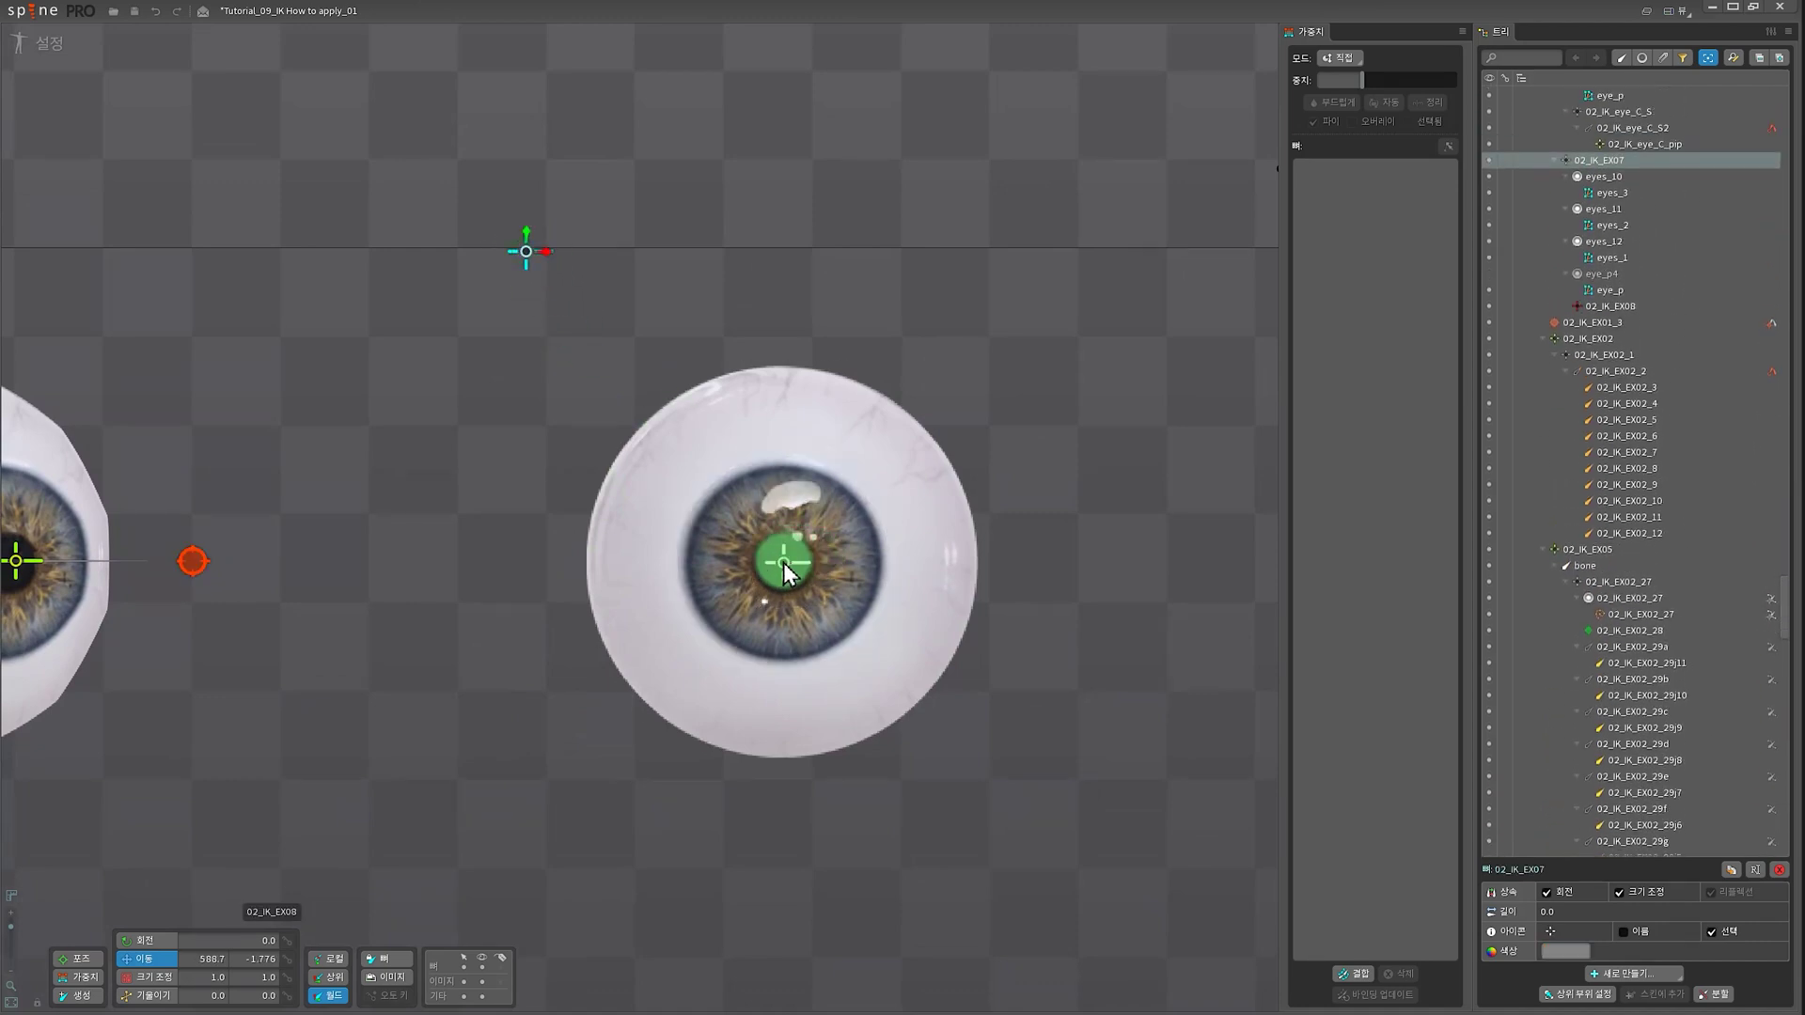
pyautogui.scroll(-2, 494, 646)
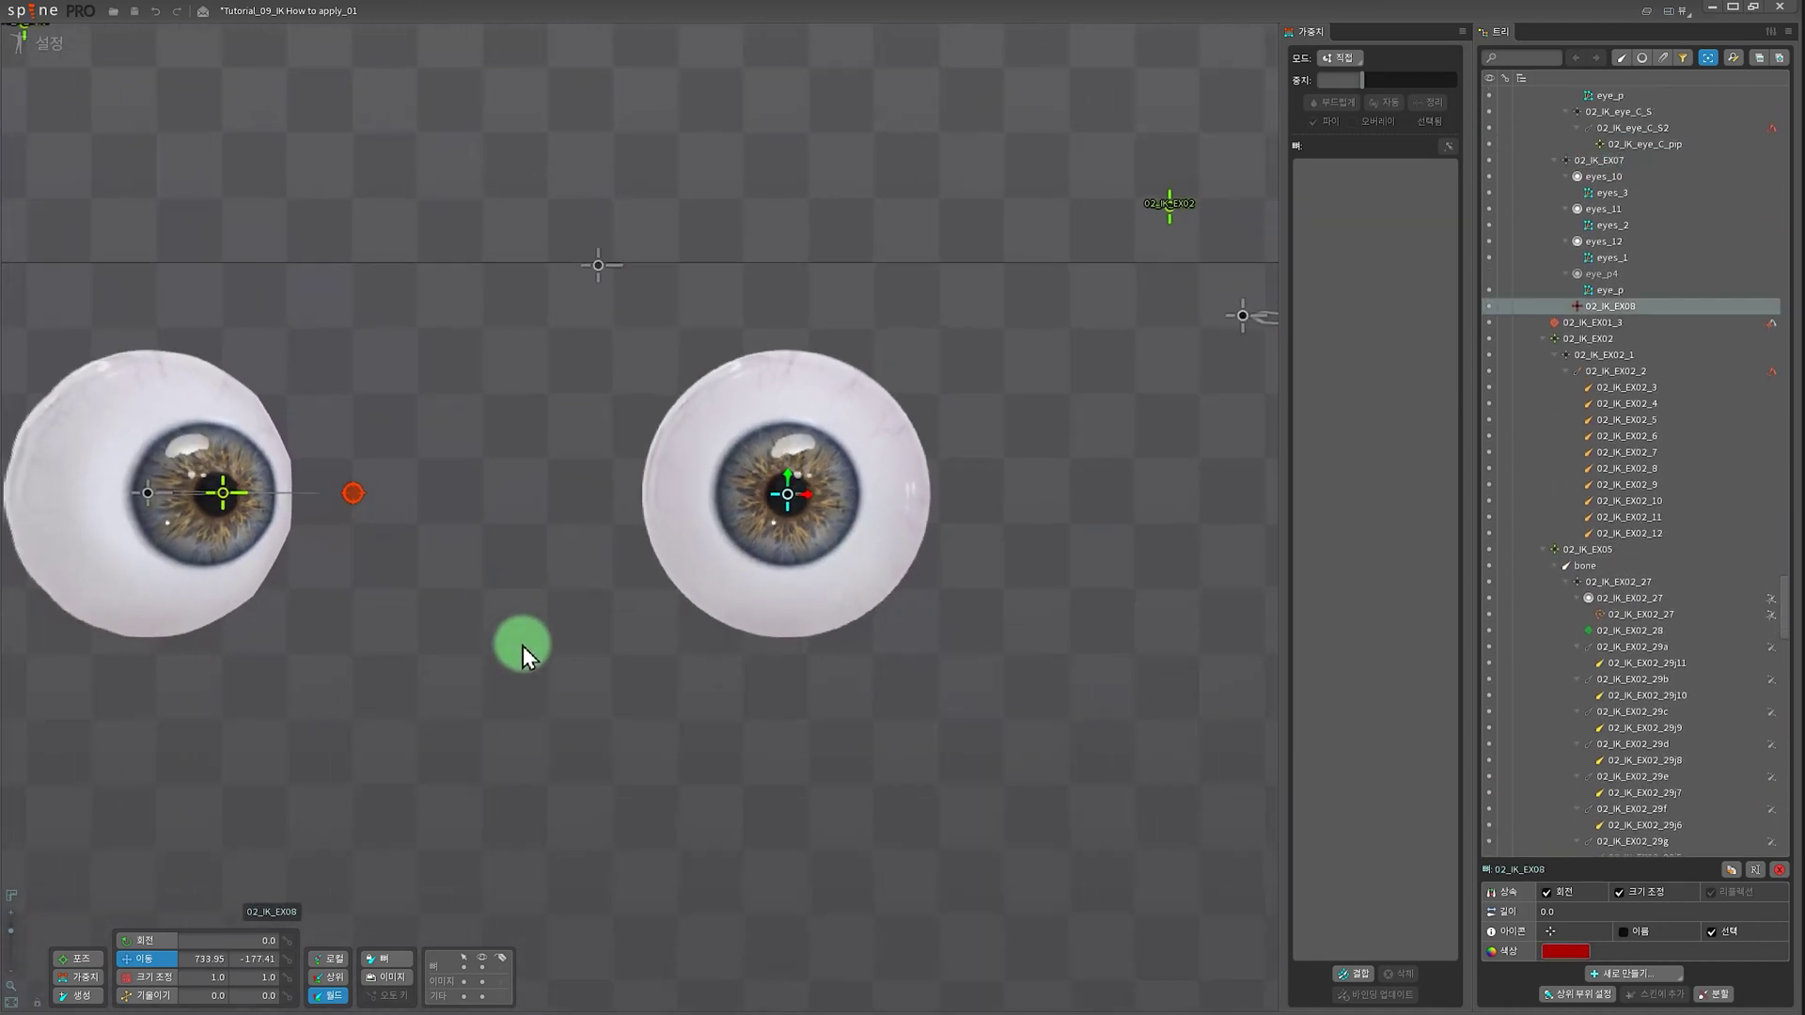
pyautogui.scroll(1, 516, 604)
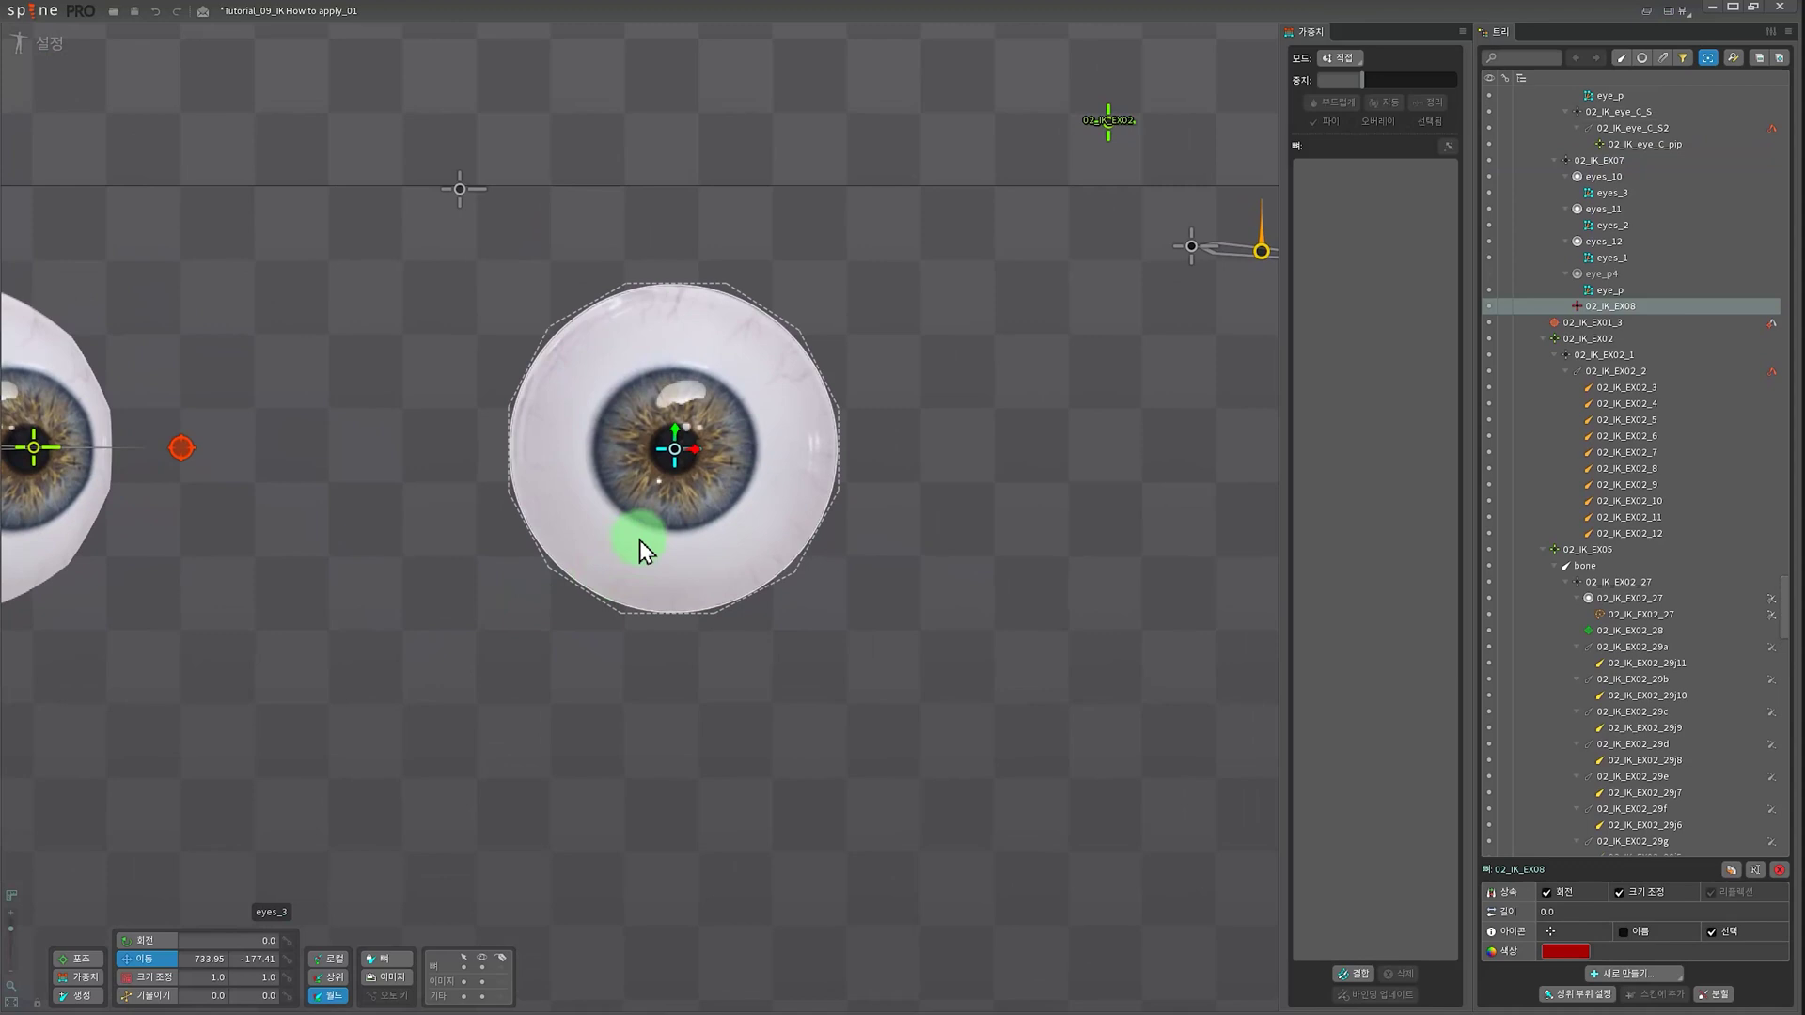
pyautogui.click(715, 489)
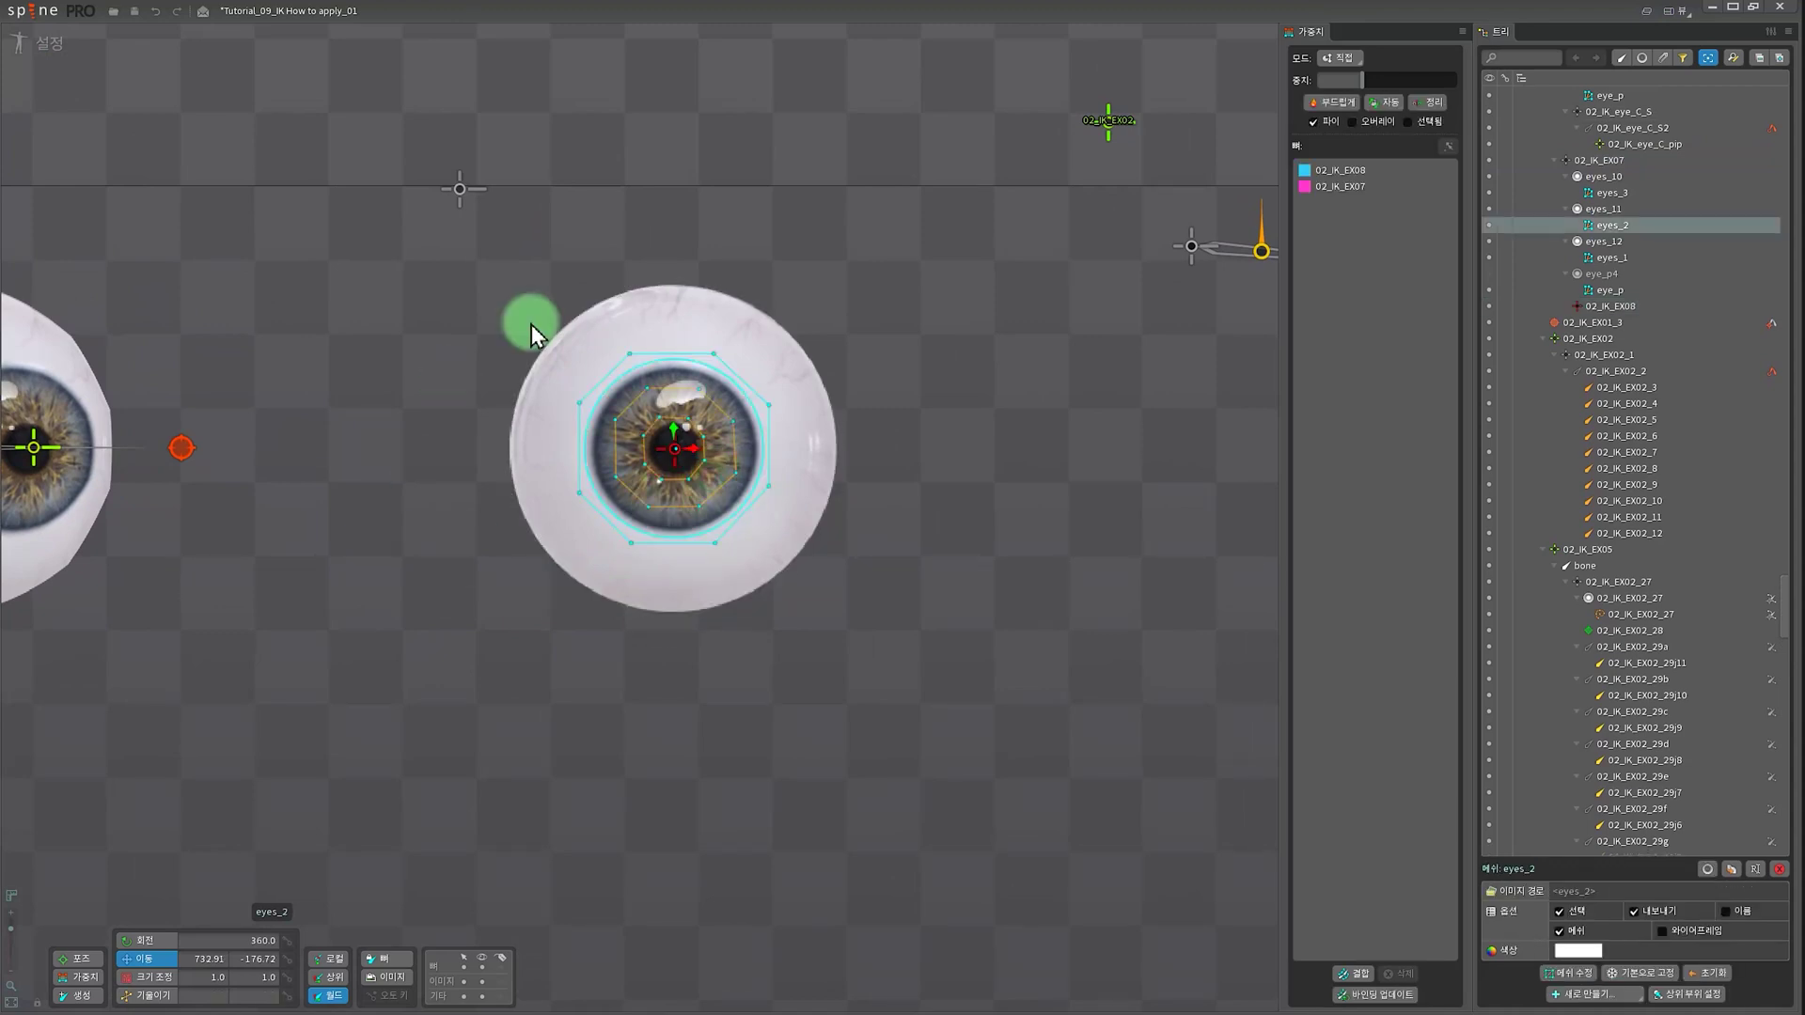
# - Compare the second practice eyeball with the IK-rigged one, selecting its iris control bone 02_IK_EX08
pyautogui.moveTo(268, 651); pyautogui.dragTo(555, 675)
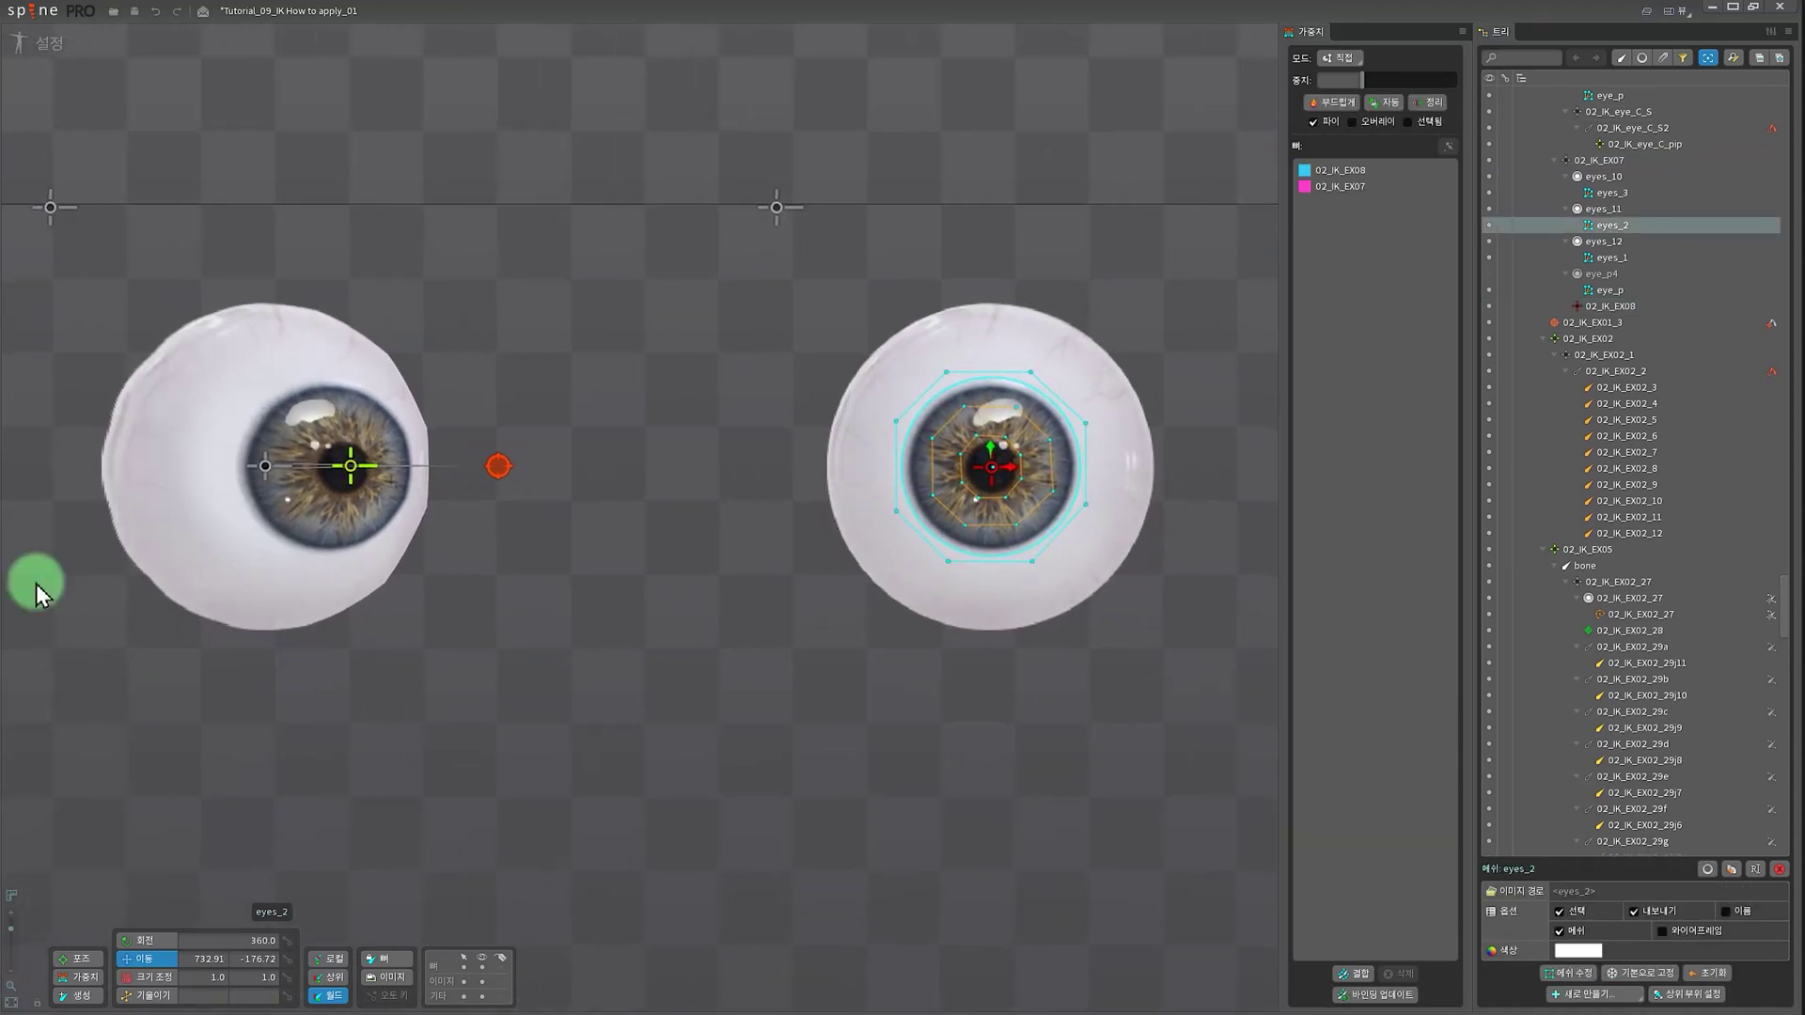
pyautogui.moveTo(794, 623); pyautogui.dragTo(513, 654)
pyautogui.click(511, 654)
pyautogui.click(673, 513)
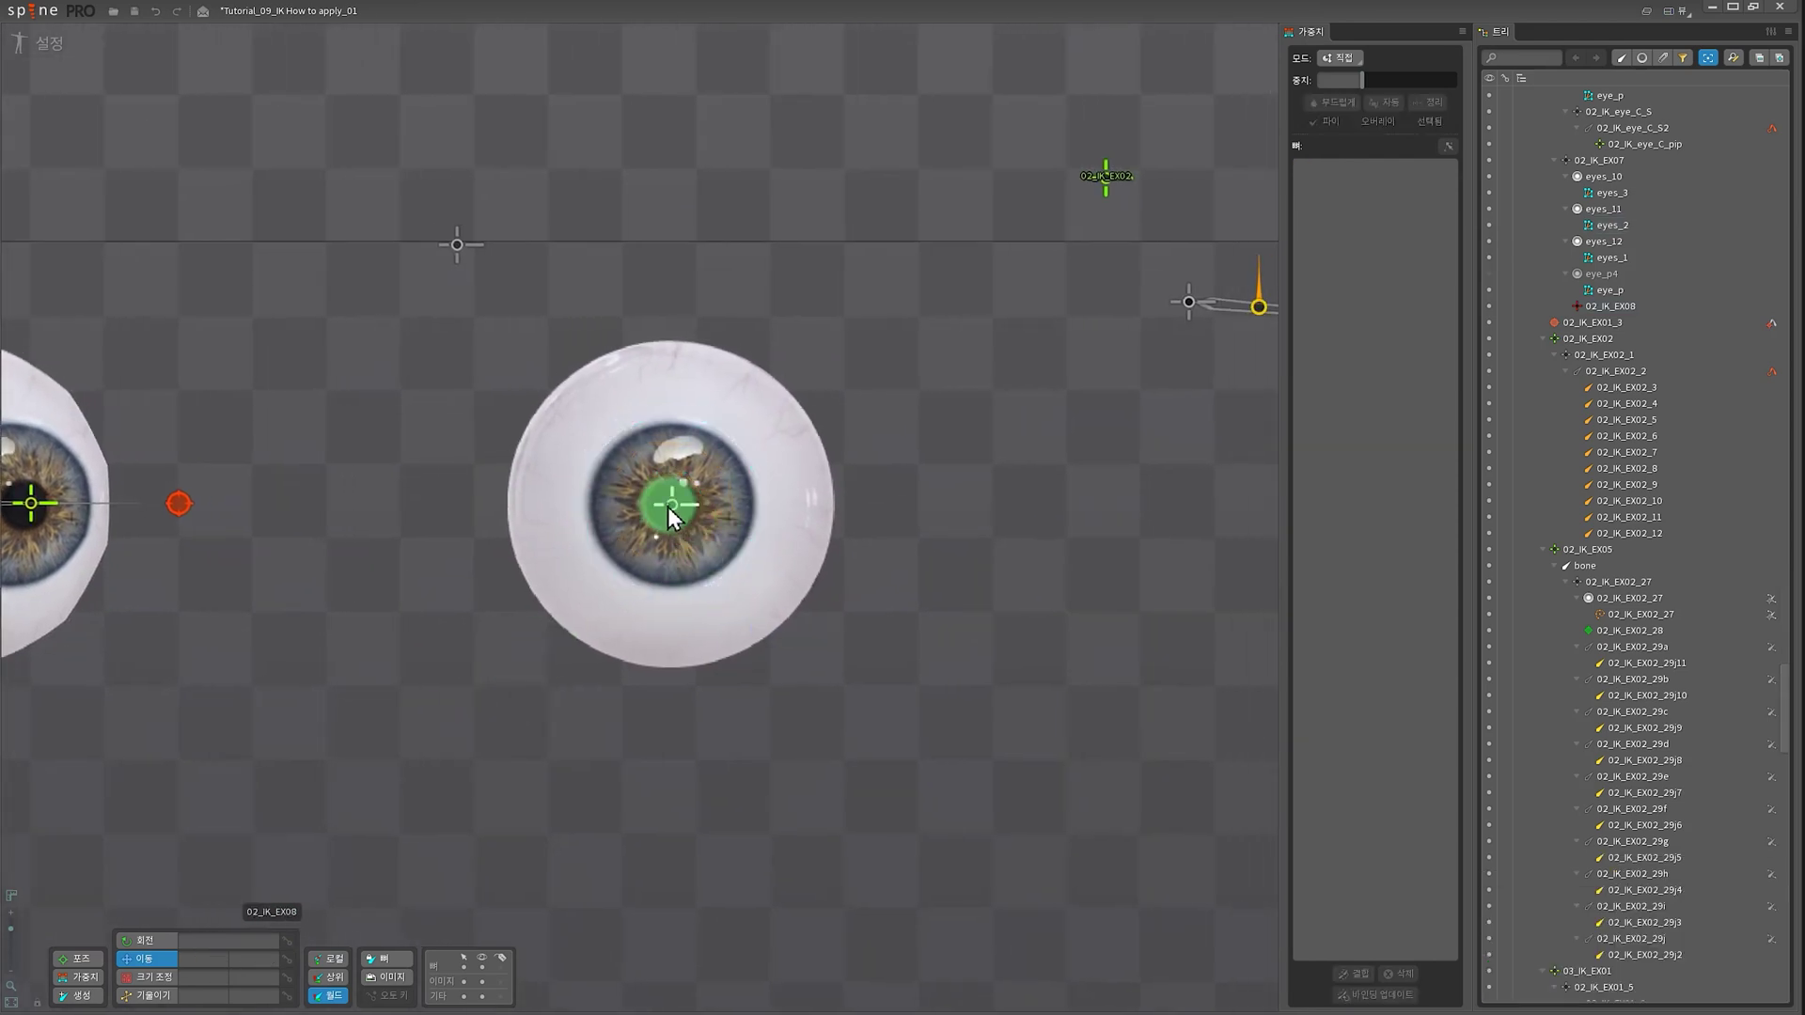
pyautogui.click(506, 724)
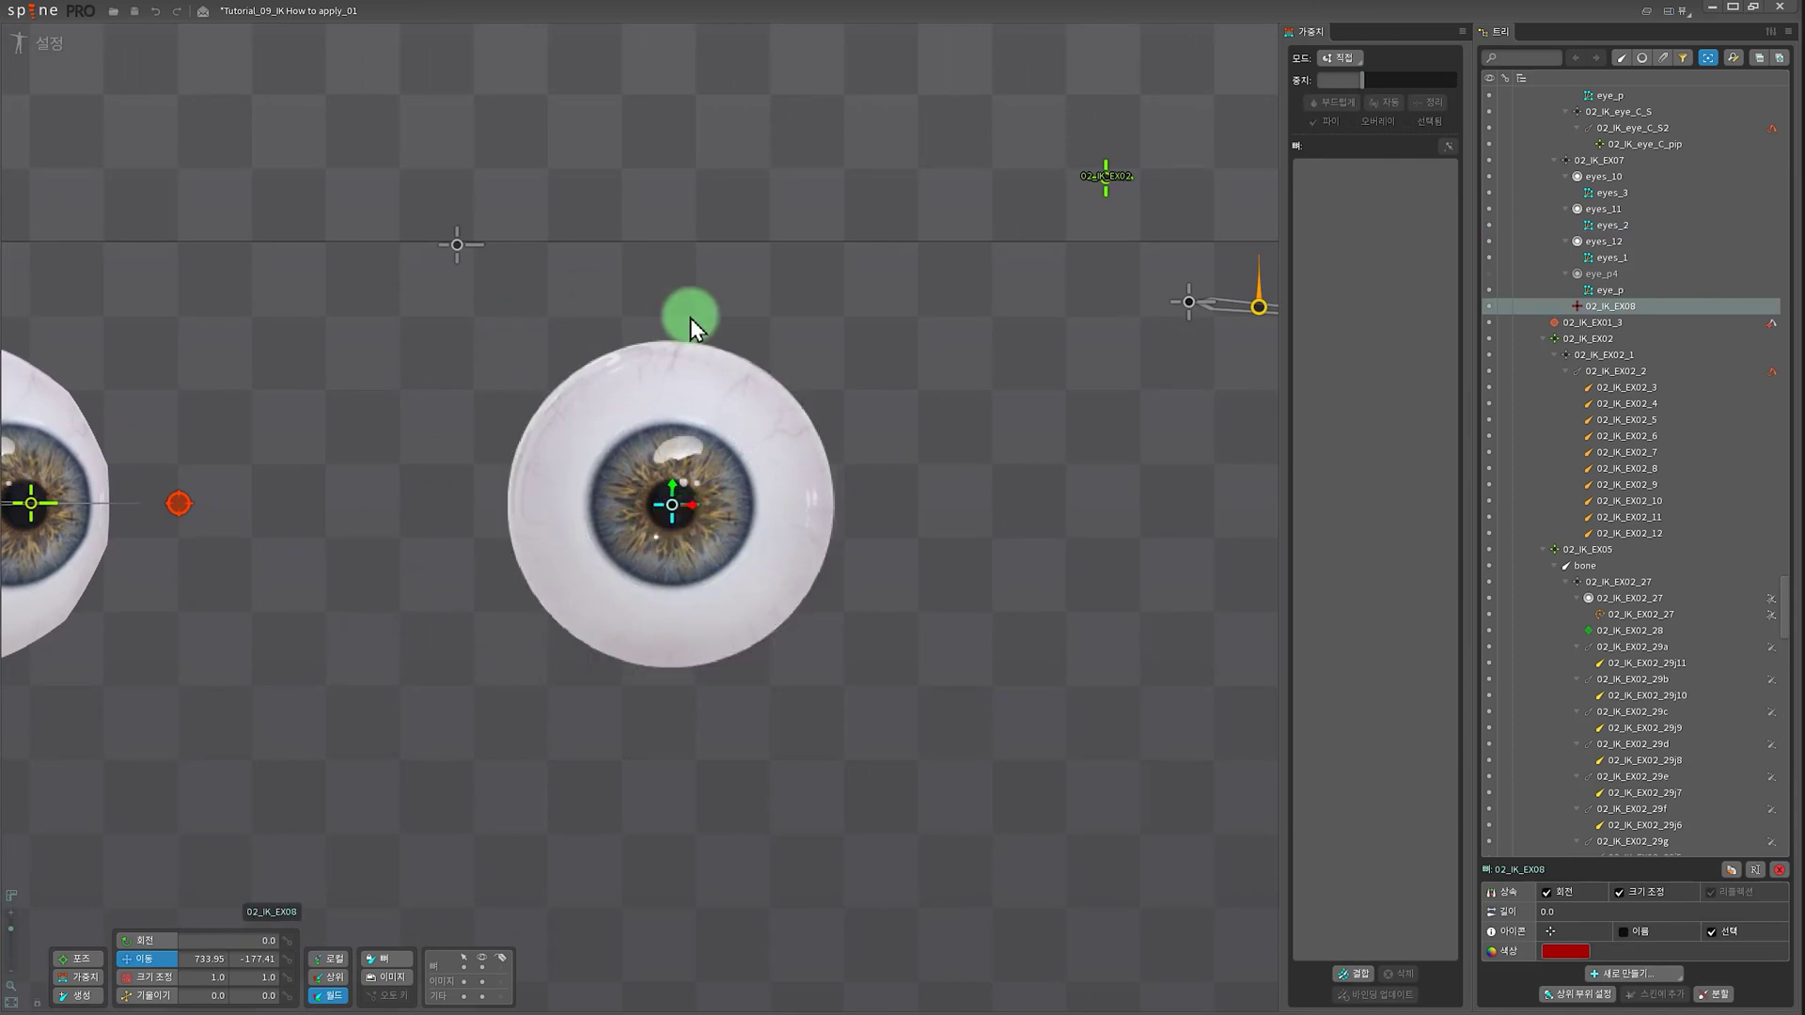
pyautogui.moveTo(834, 766); pyautogui.dragTo(477, 434)
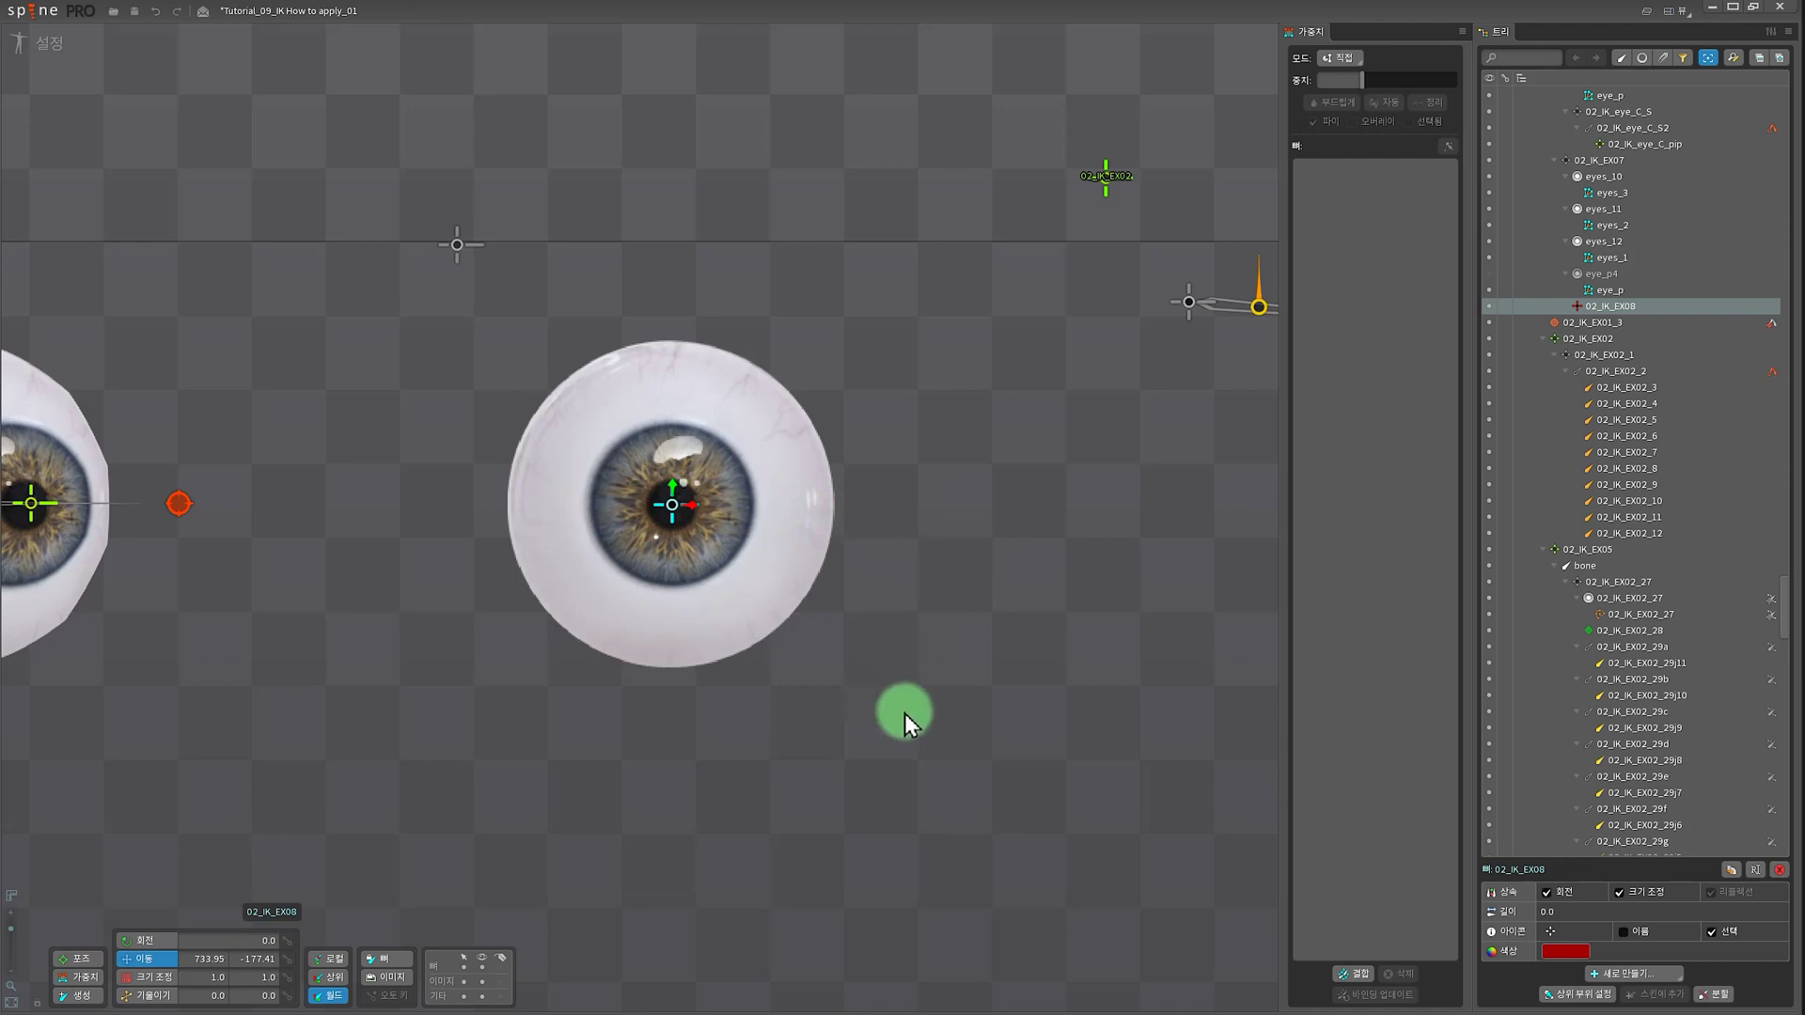
pyautogui.moveTo(908, 718); pyautogui.dragTo(979, 692)
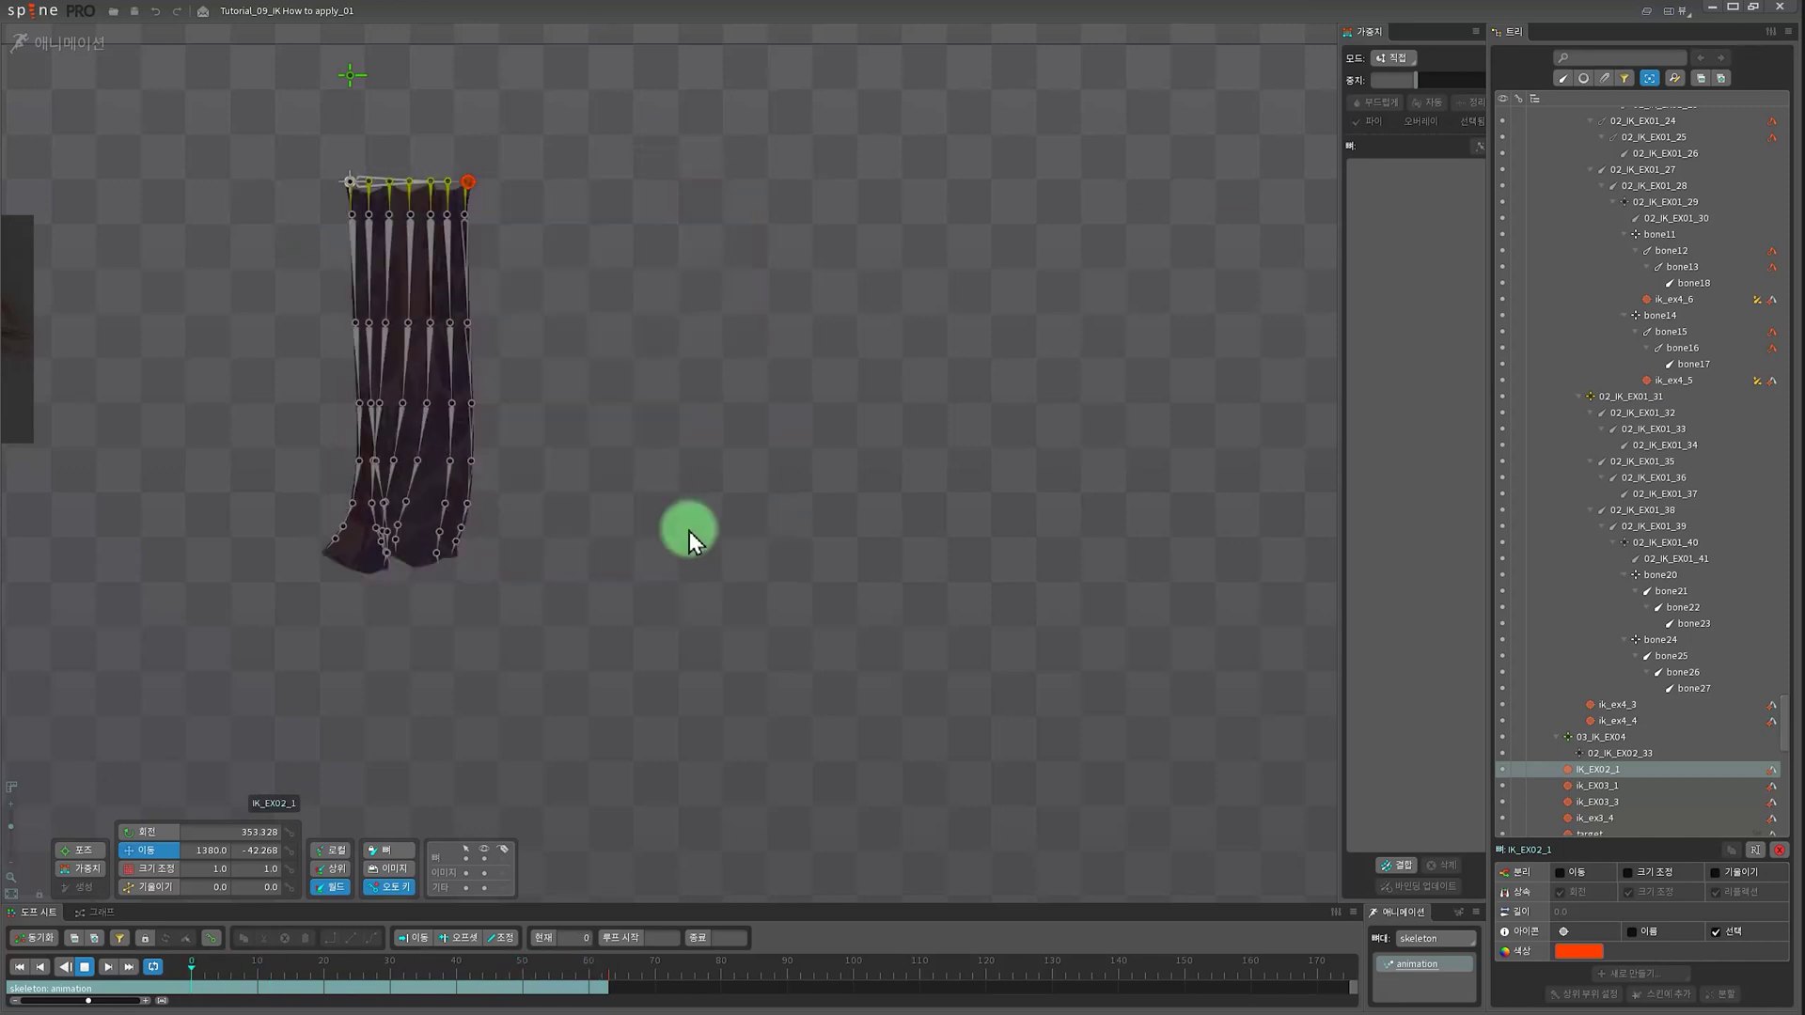
# - Examine the cloth and segmented sword examples in animation mode, and return to the bone samples beside the eyeballs
pyautogui.scroll(-2, 648, 254)
pyautogui.moveTo(589, 670); pyautogui.dragTo(923, 250)
pyautogui.moveTo(895, 616); pyautogui.dragTo(883, 491)
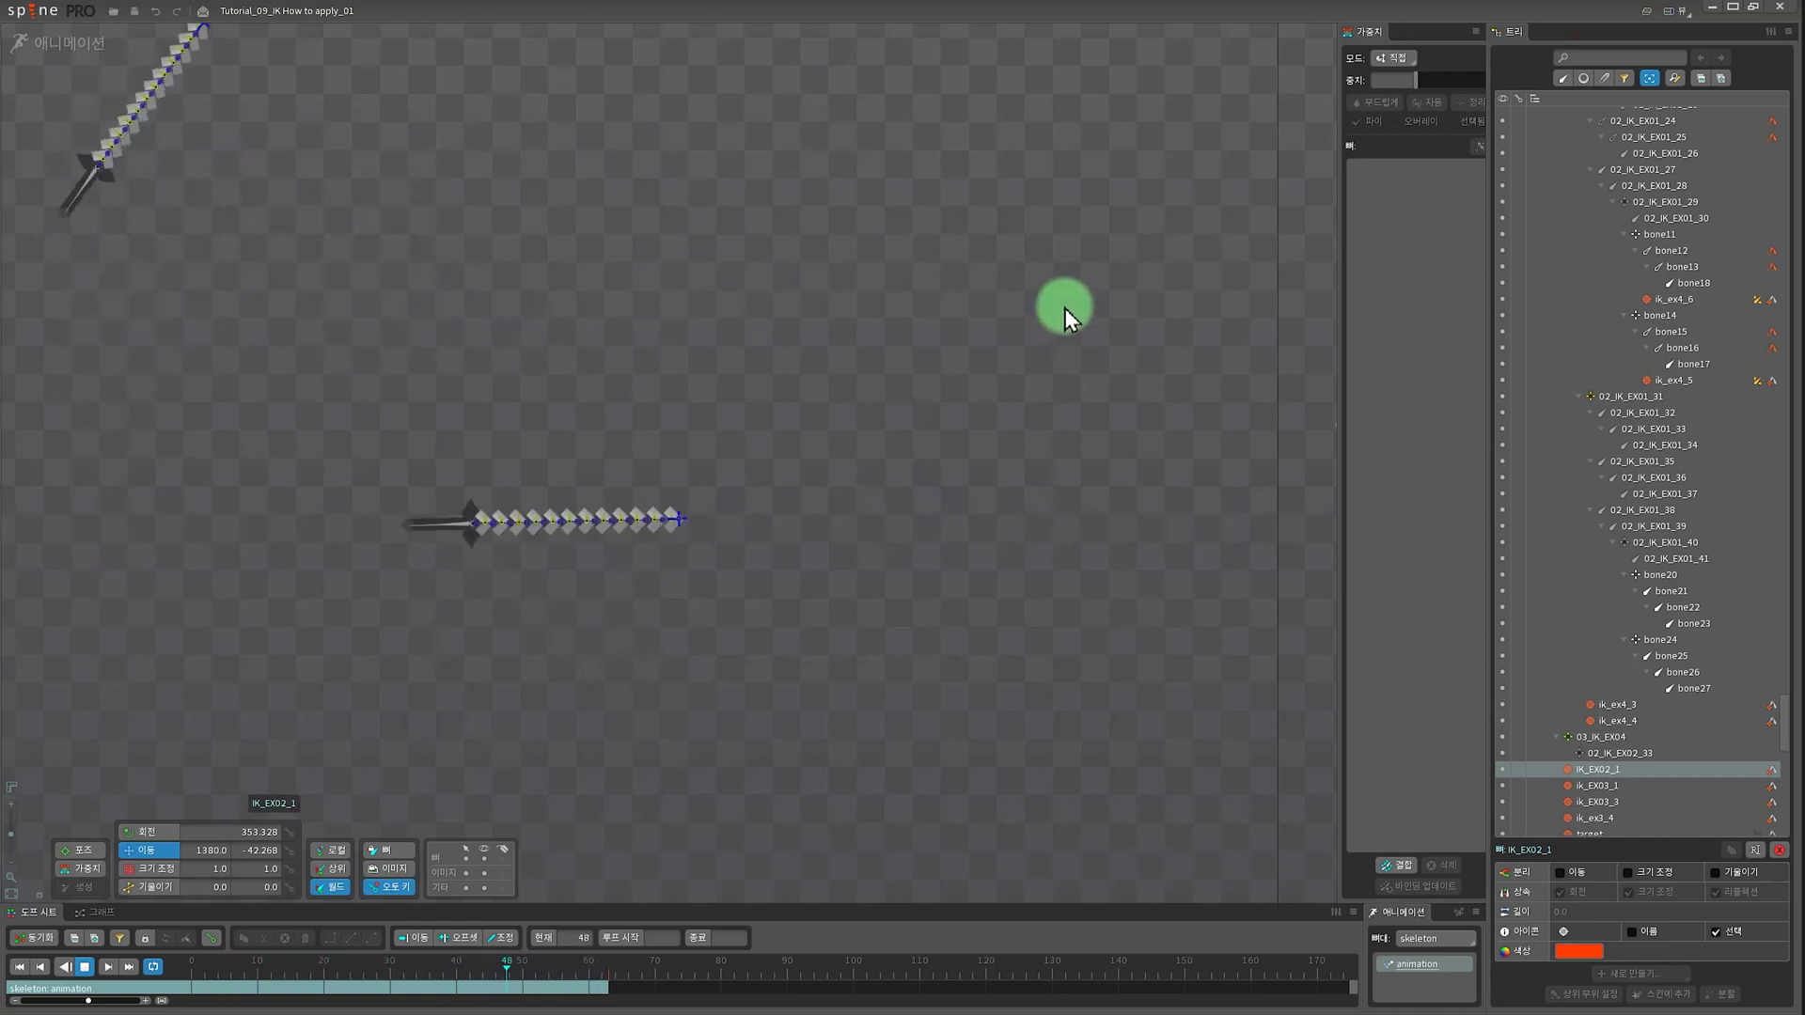
pyautogui.moveTo(978, 226); pyautogui.dragTo(488, 464)
pyautogui.moveTo(1109, 264); pyautogui.dragTo(686, 508)
pyautogui.moveTo(490, 527); pyautogui.dragTo(580, 565)
pyautogui.scroll(1, 580, 565)
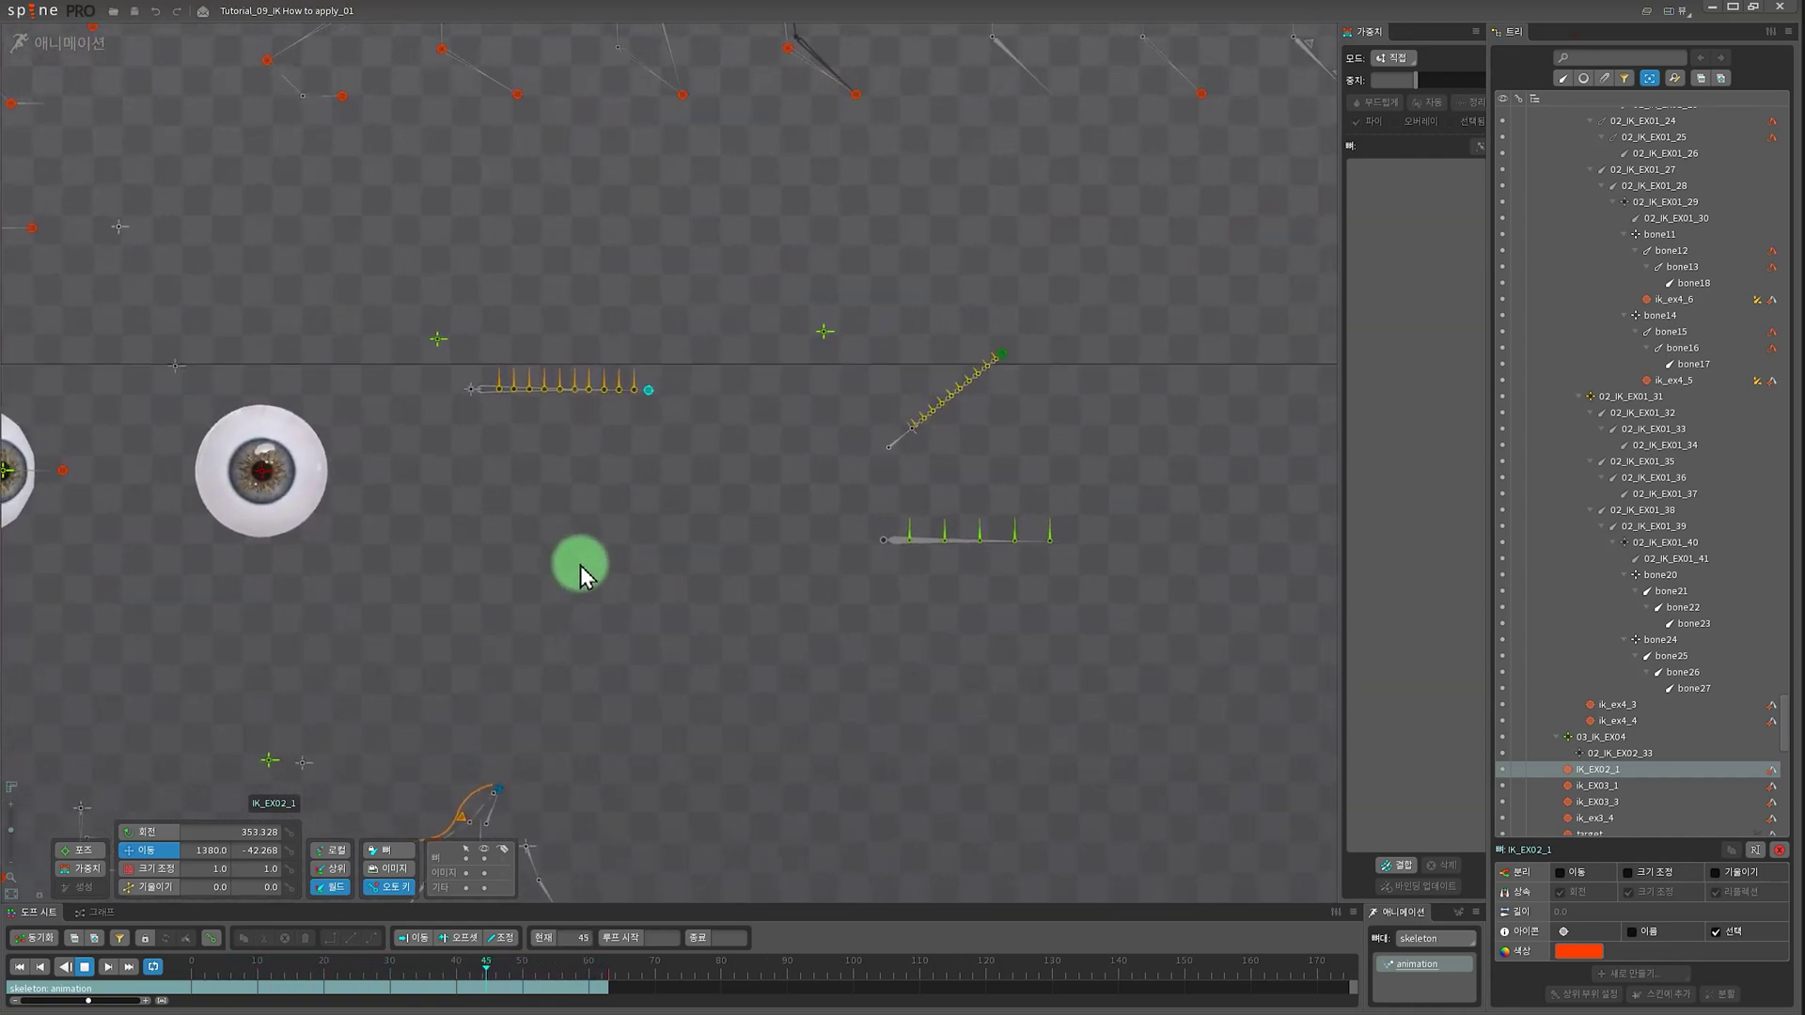
pyautogui.scroll(1, 580, 565)
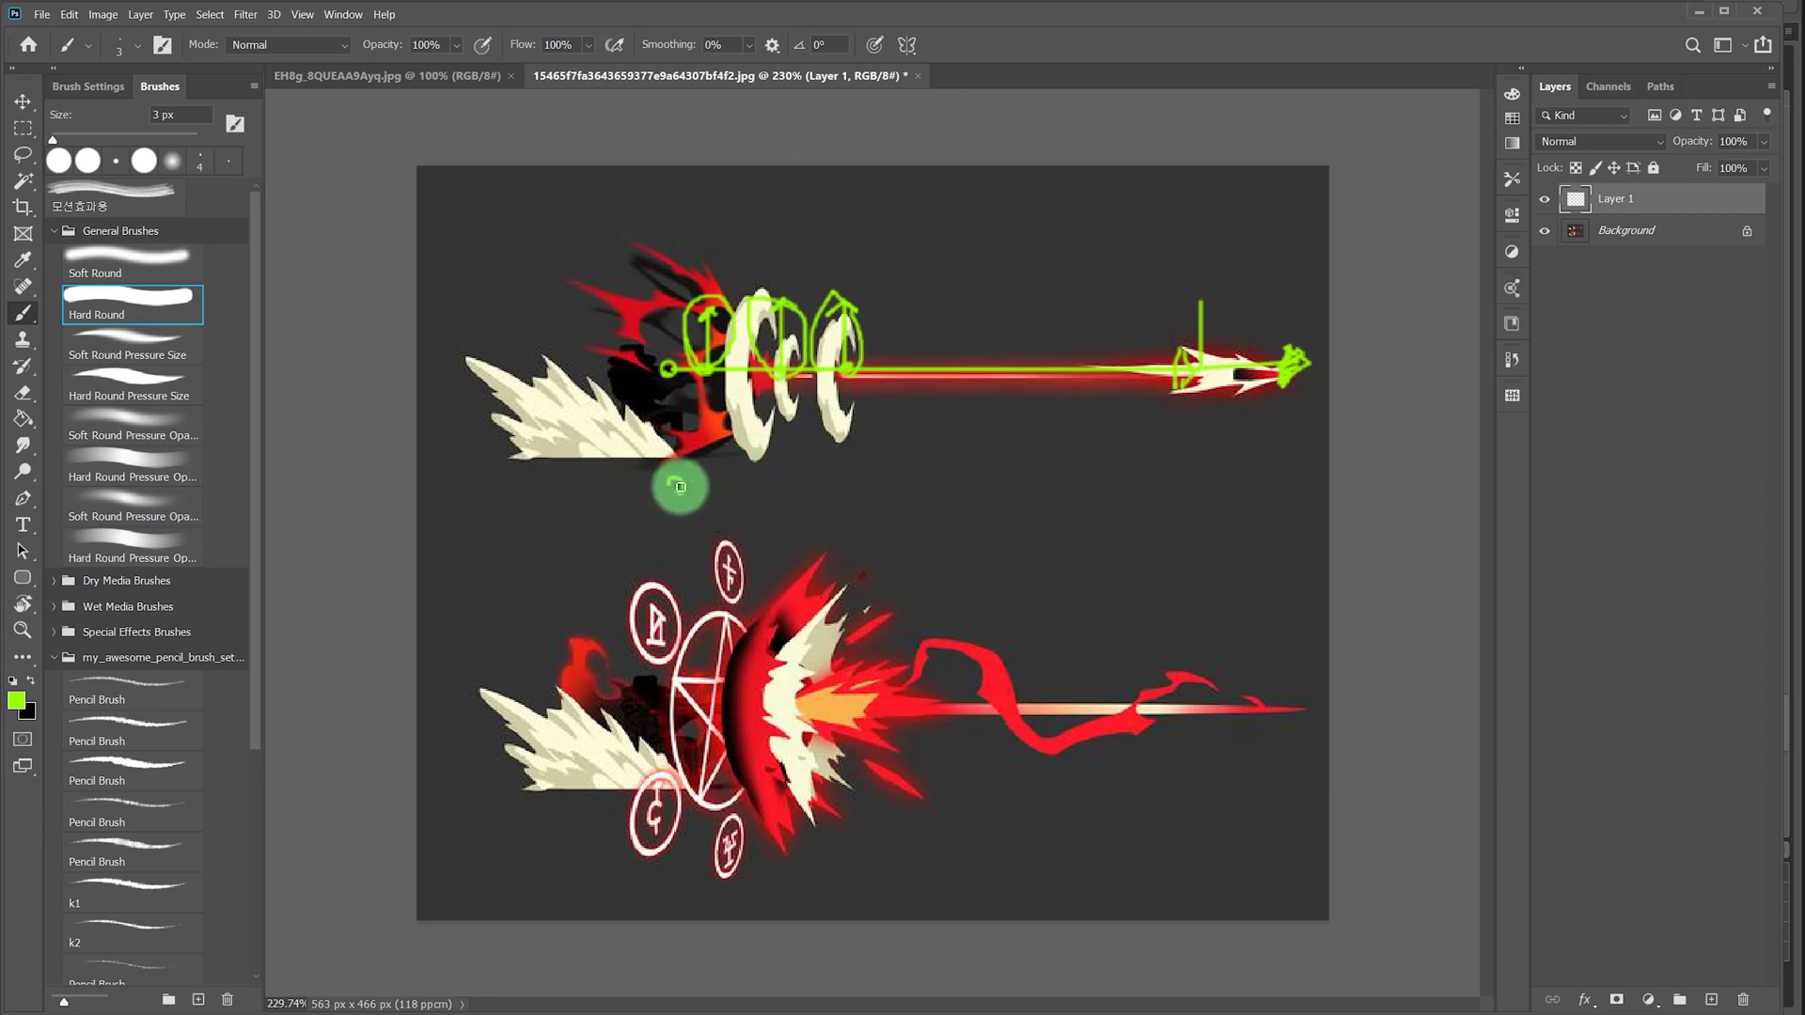
# - Brush a long horizontal green bone line beneath the upper effect in the reference image, and switch back to Spine
pyautogui.moveTo(681, 487); pyautogui.dragTo(1234, 494)
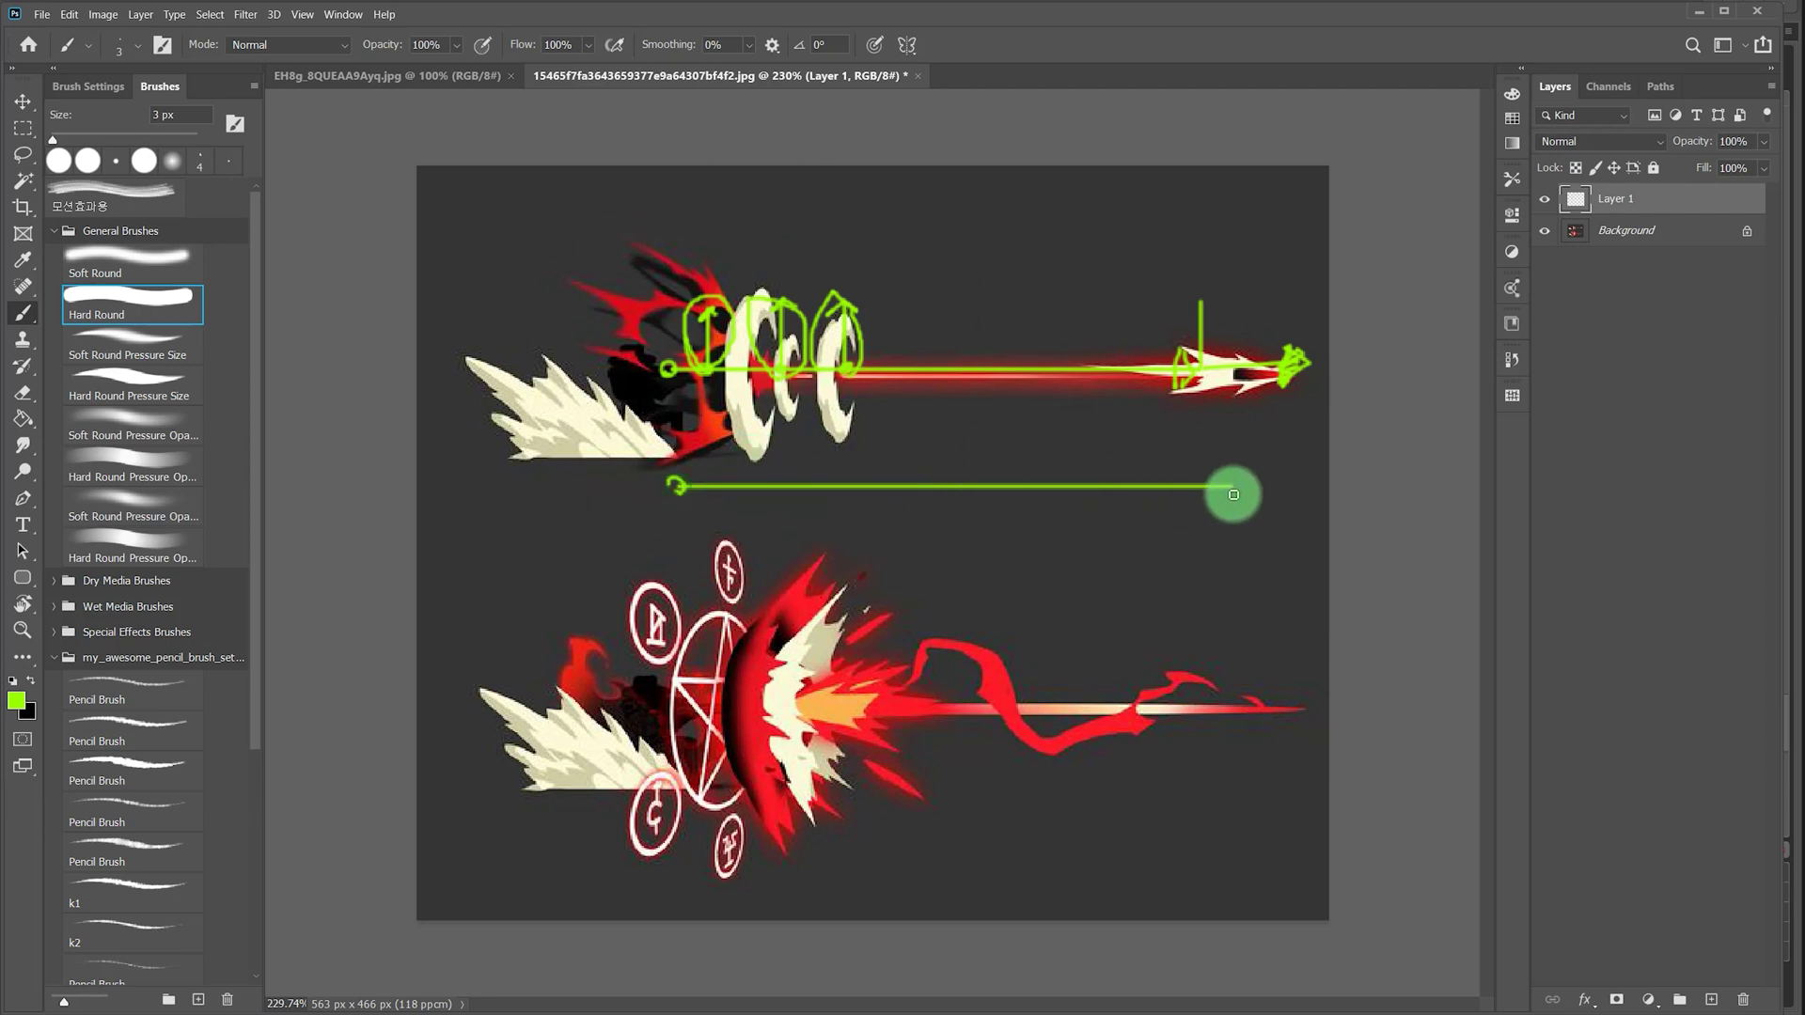
pyautogui.click(1697, 11)
# - Examine the finished IK_EX02_1 bone sample in setup mode and compare it with the two practice eyeballs
pyautogui.scroll(3, 658, 499)
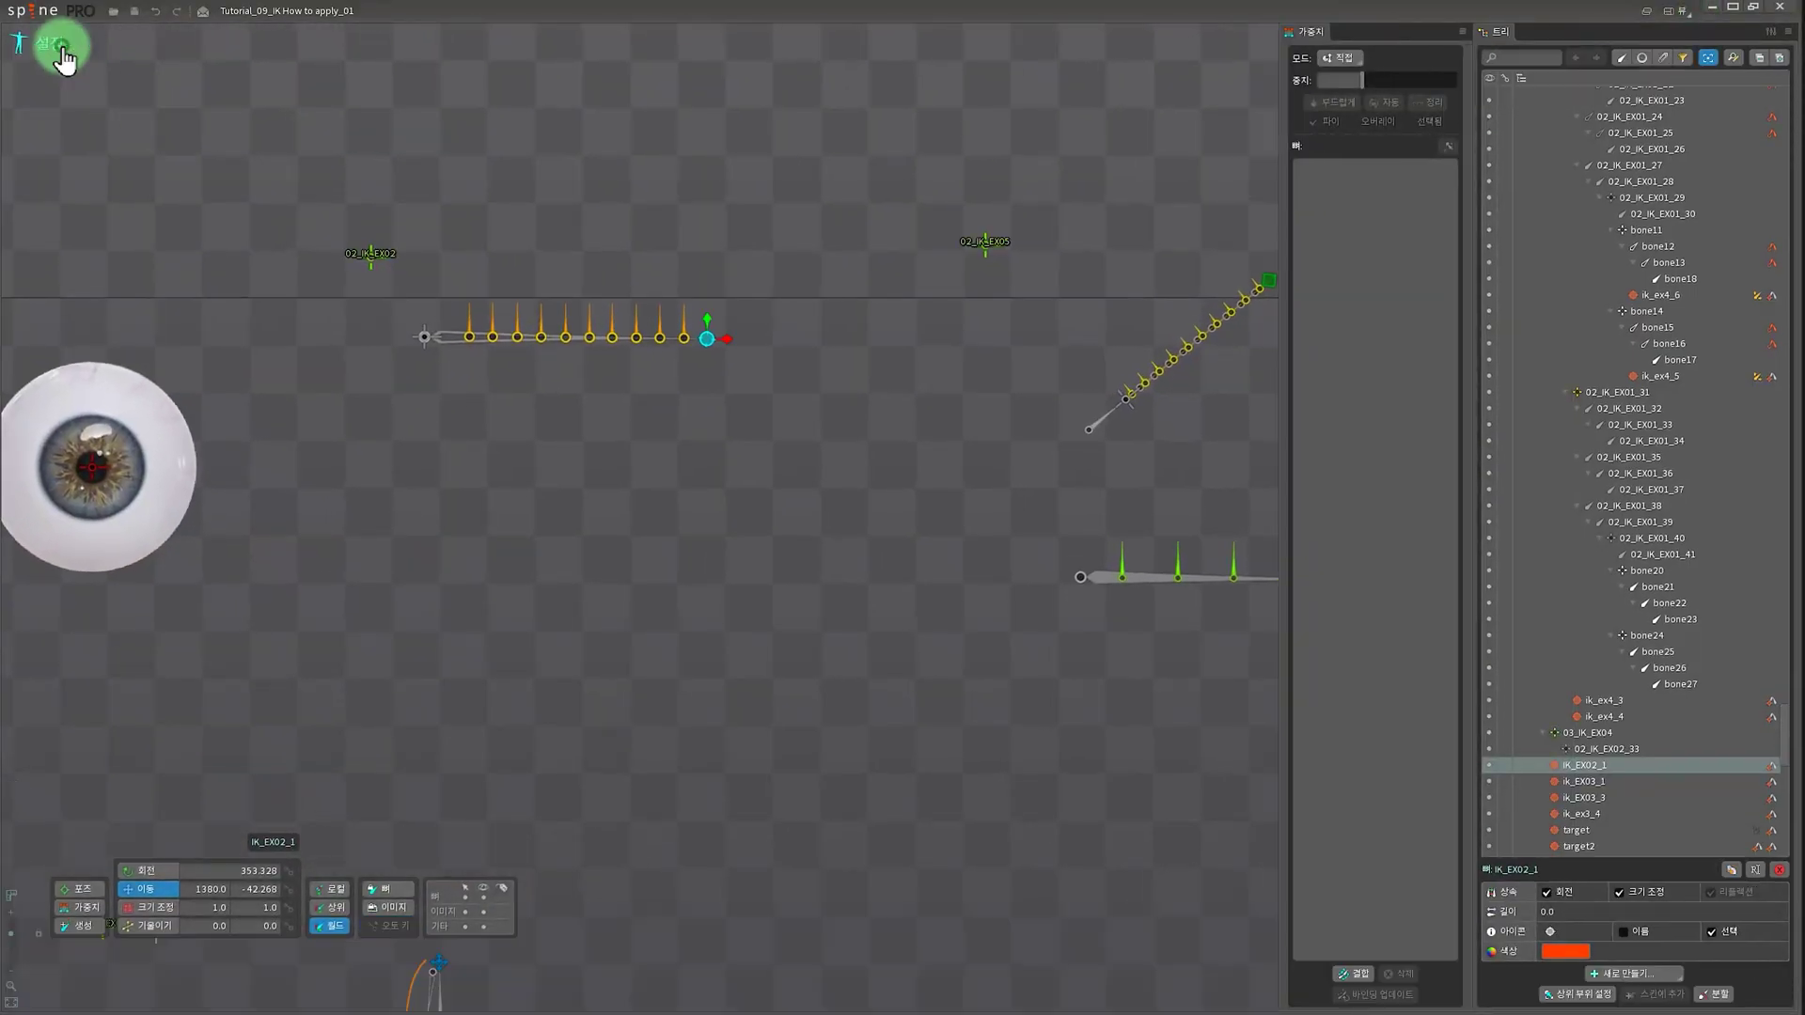
pyautogui.scroll(3, 468, 611)
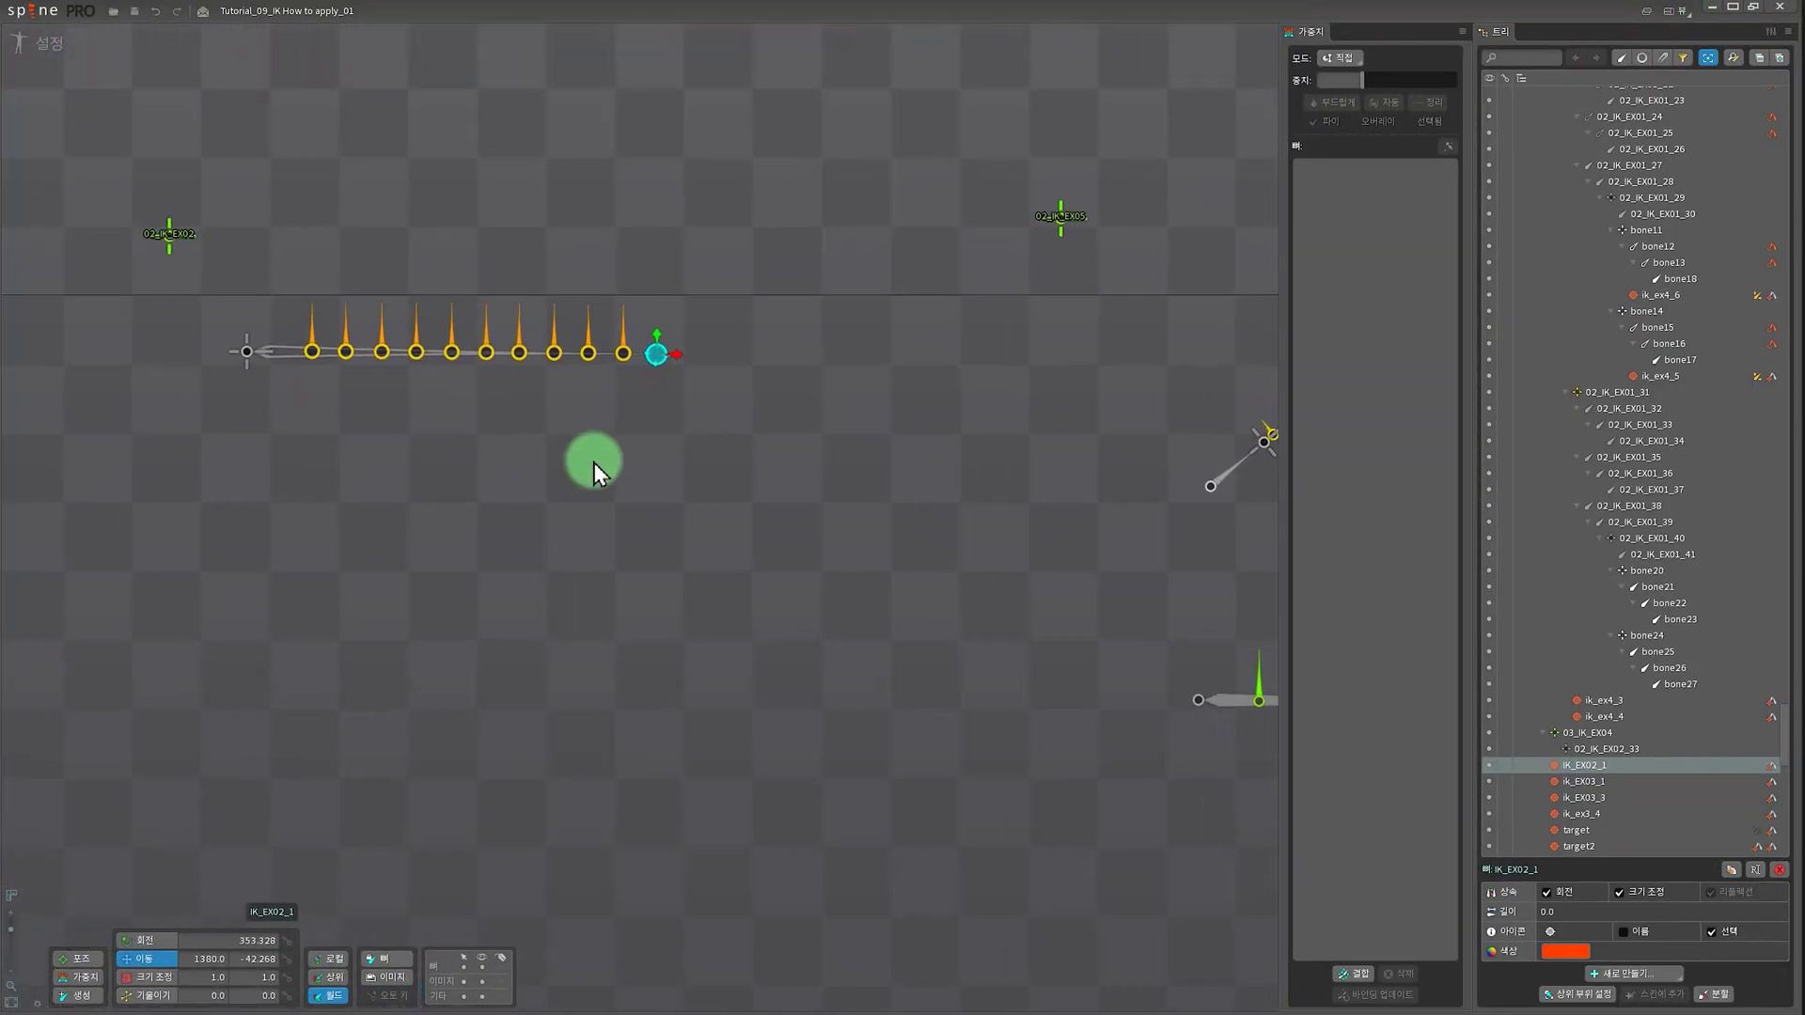
pyautogui.scroll(1, 594, 462)
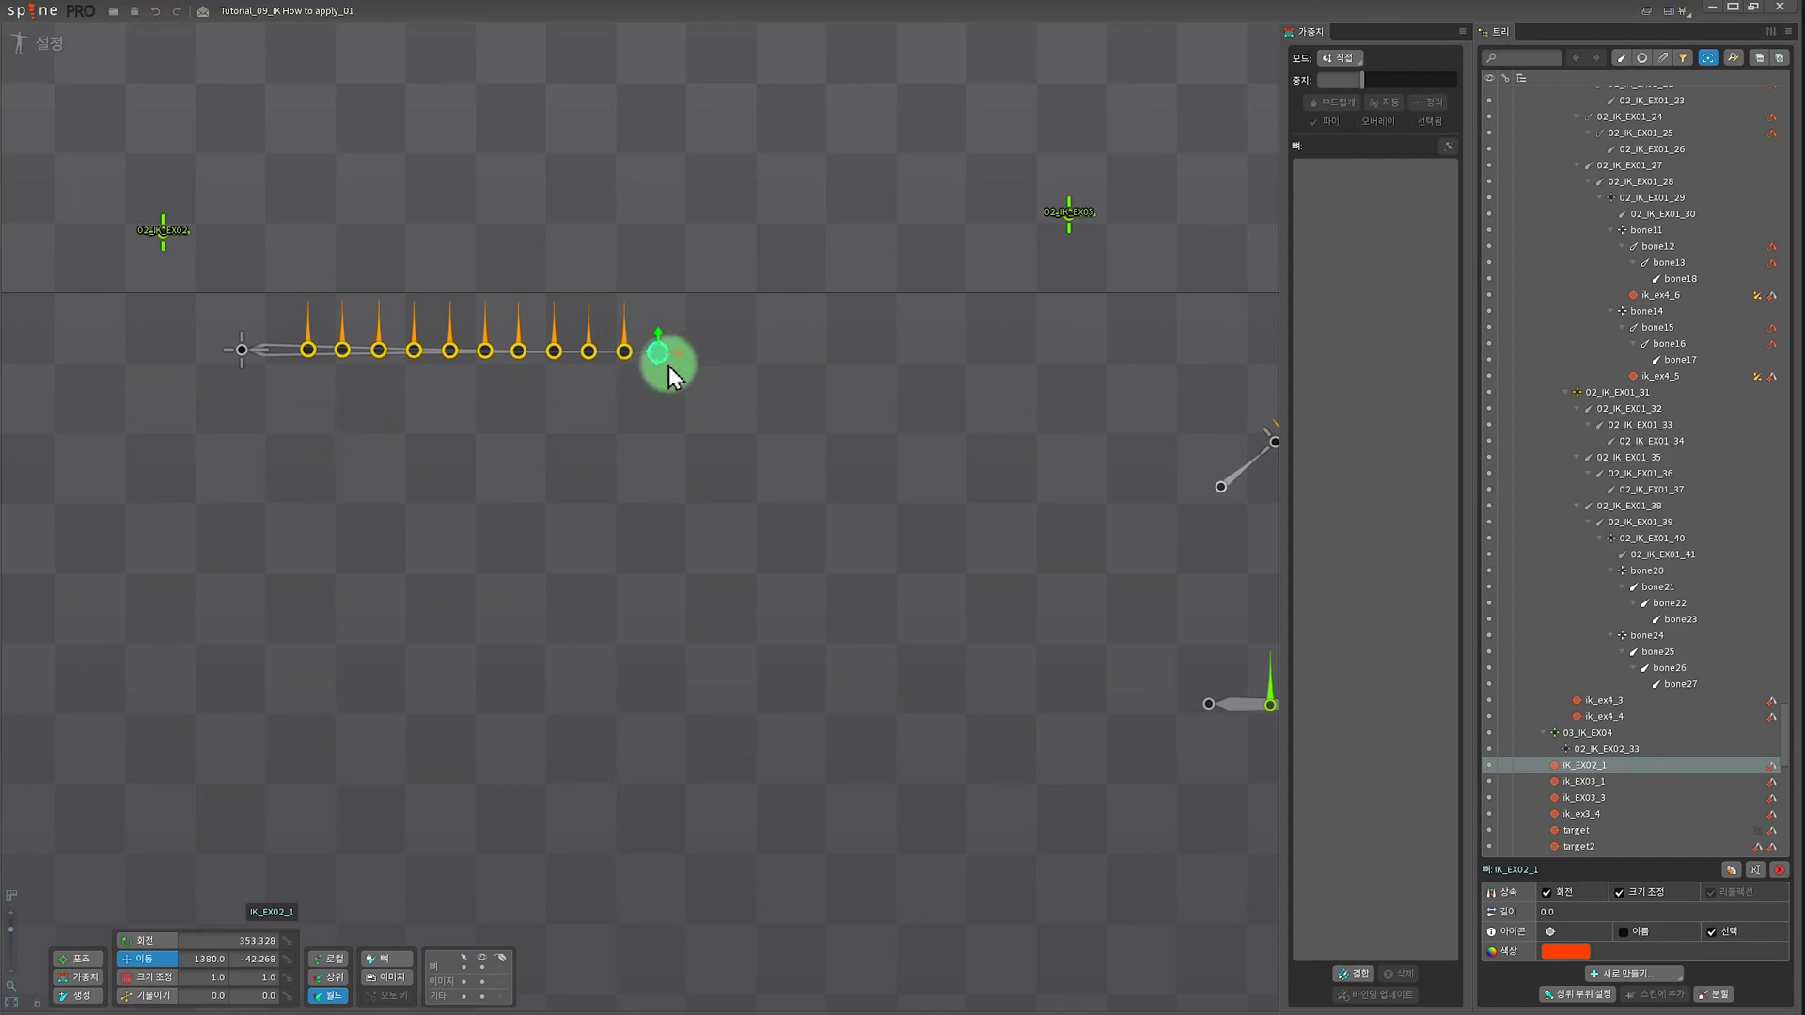
pyautogui.scroll(-2, 350, 554)
pyautogui.moveTo(273, 526); pyautogui.dragTo(1100, 527)
pyautogui.moveTo(285, 658); pyautogui.dragTo(580, 654)
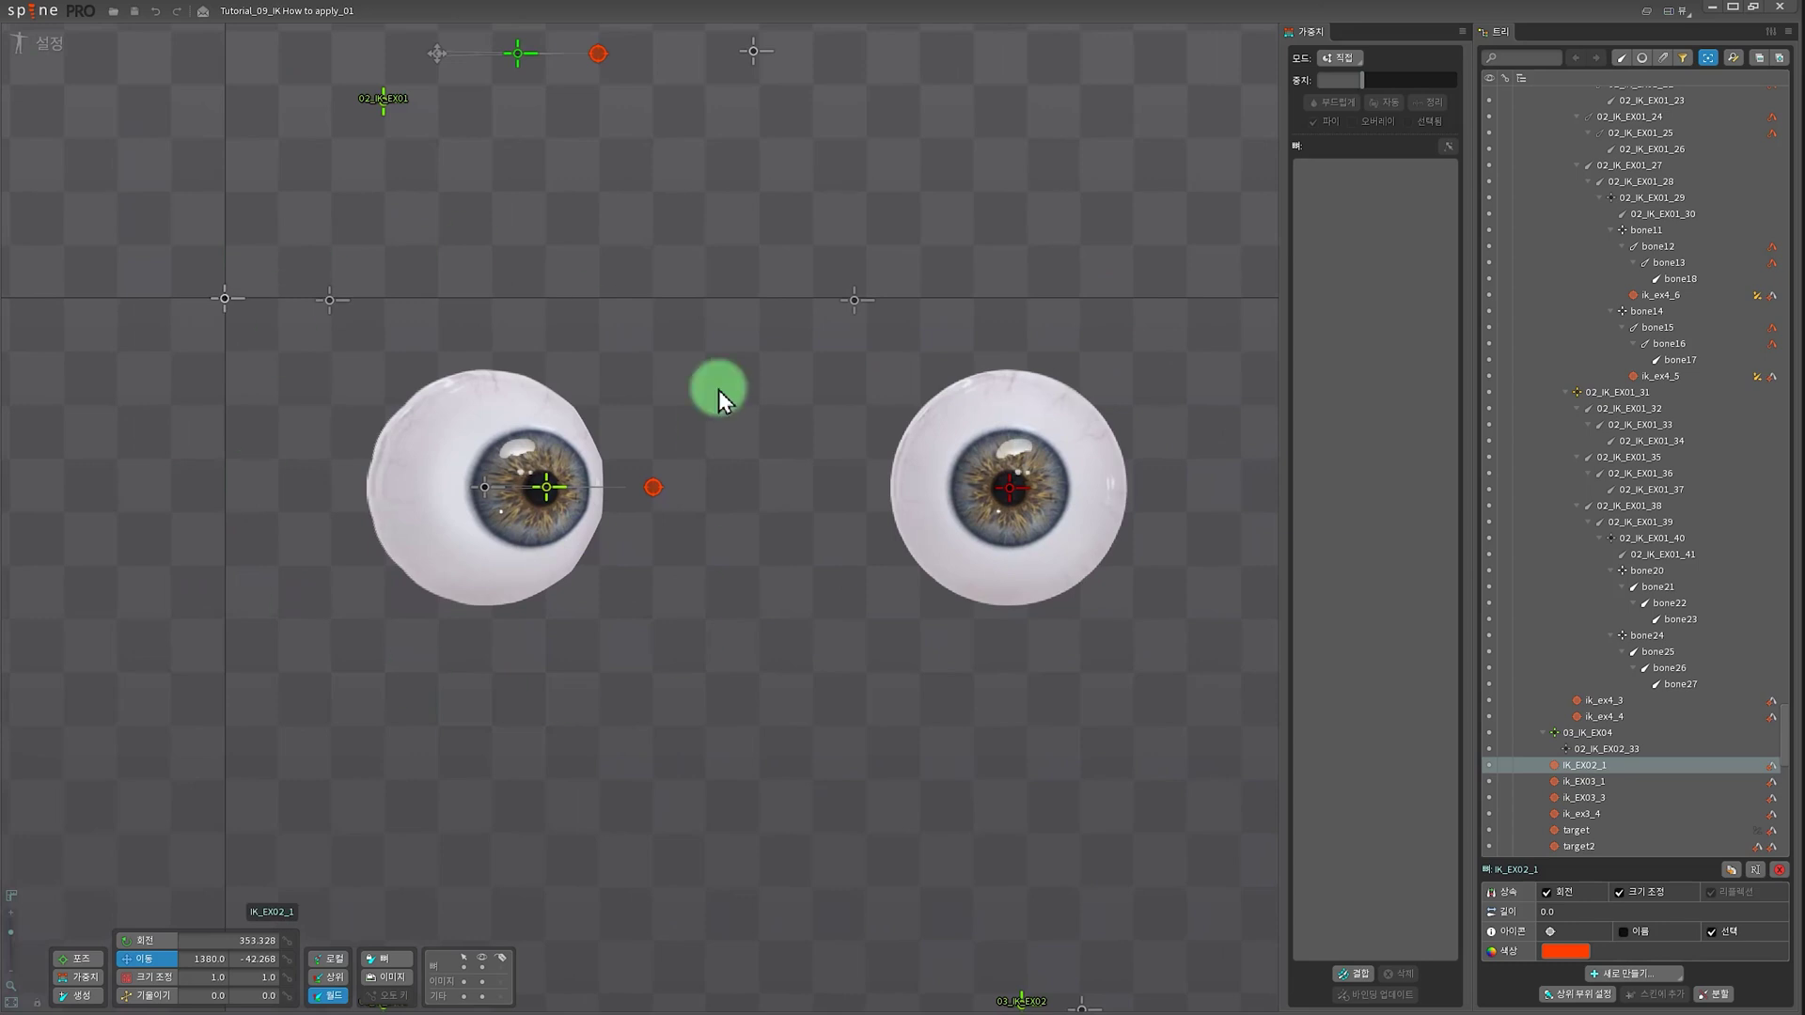
pyautogui.moveTo(707, 653); pyautogui.dragTo(85, 693)
pyautogui.moveTo(1025, 511); pyautogui.dragTo(620, 561)
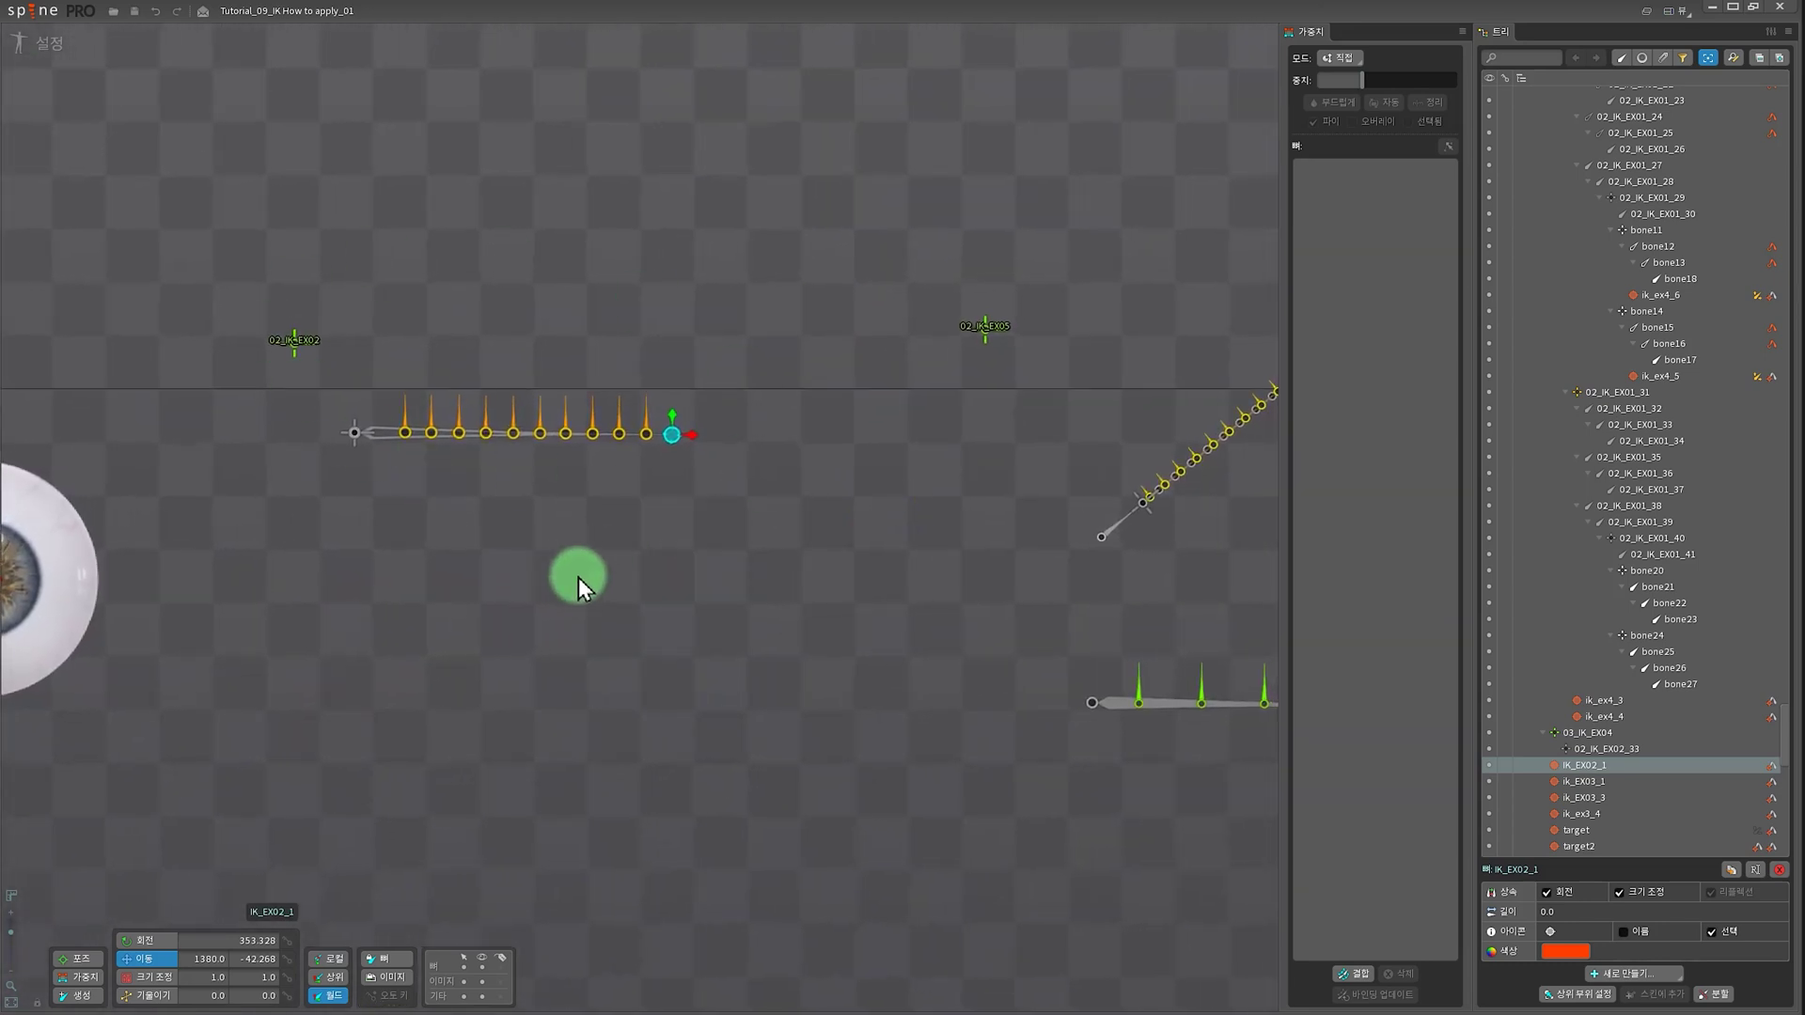
# - Create a point bone below the IK_EX02_1 sample and draw a horizontal child bone about 298 long from it
pyautogui.scroll(3, 621, 601)
pyautogui.click(534, 539)
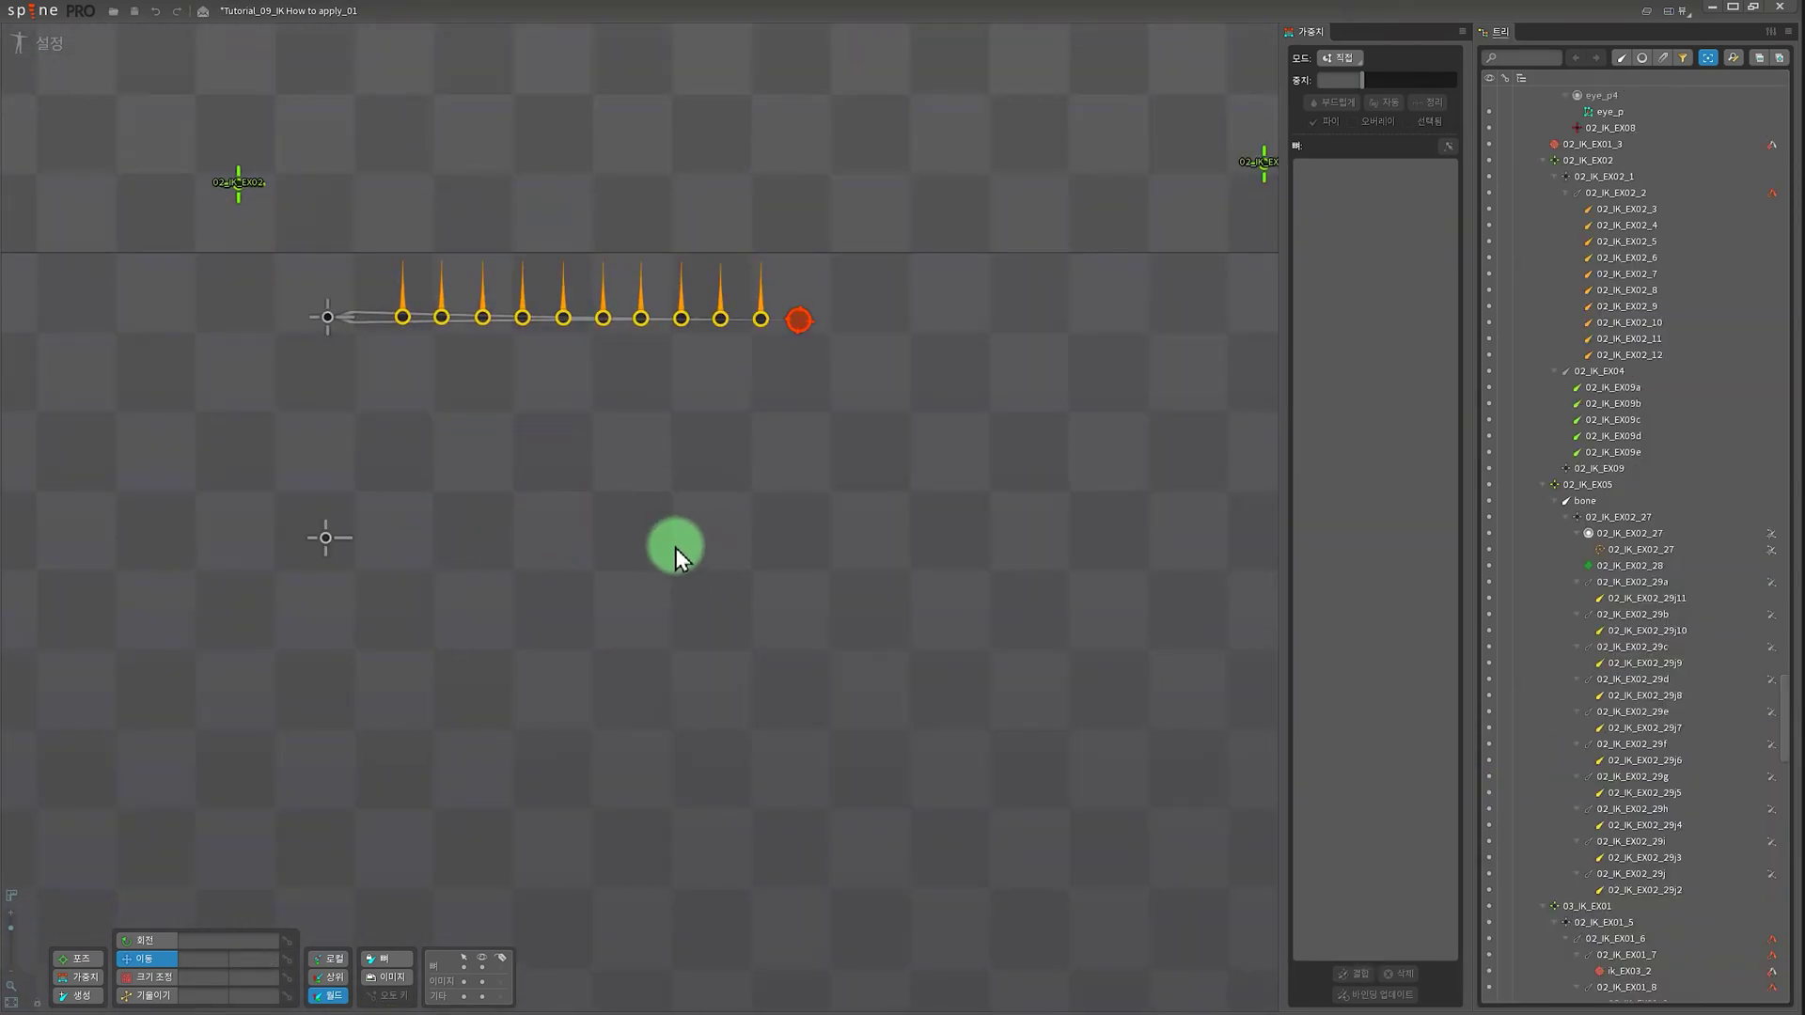
pyautogui.click(366, 516)
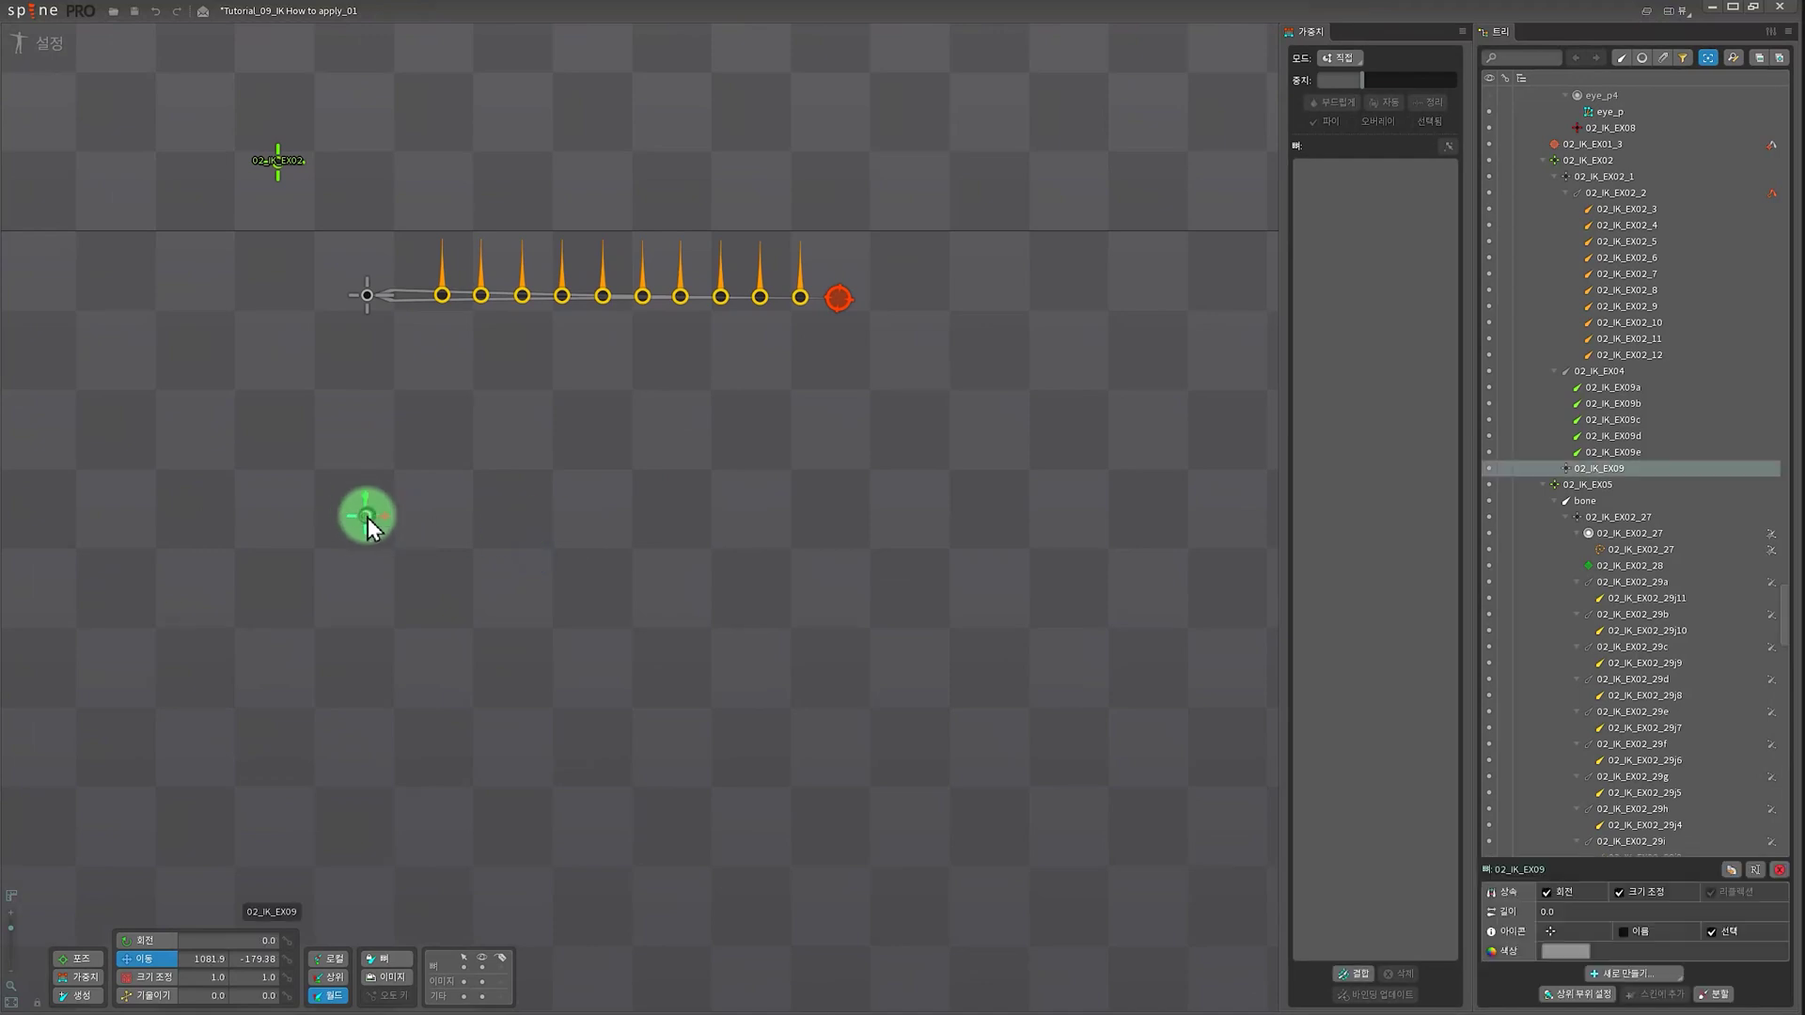
pyautogui.moveTo(367, 518); pyautogui.dragTo(841, 519)
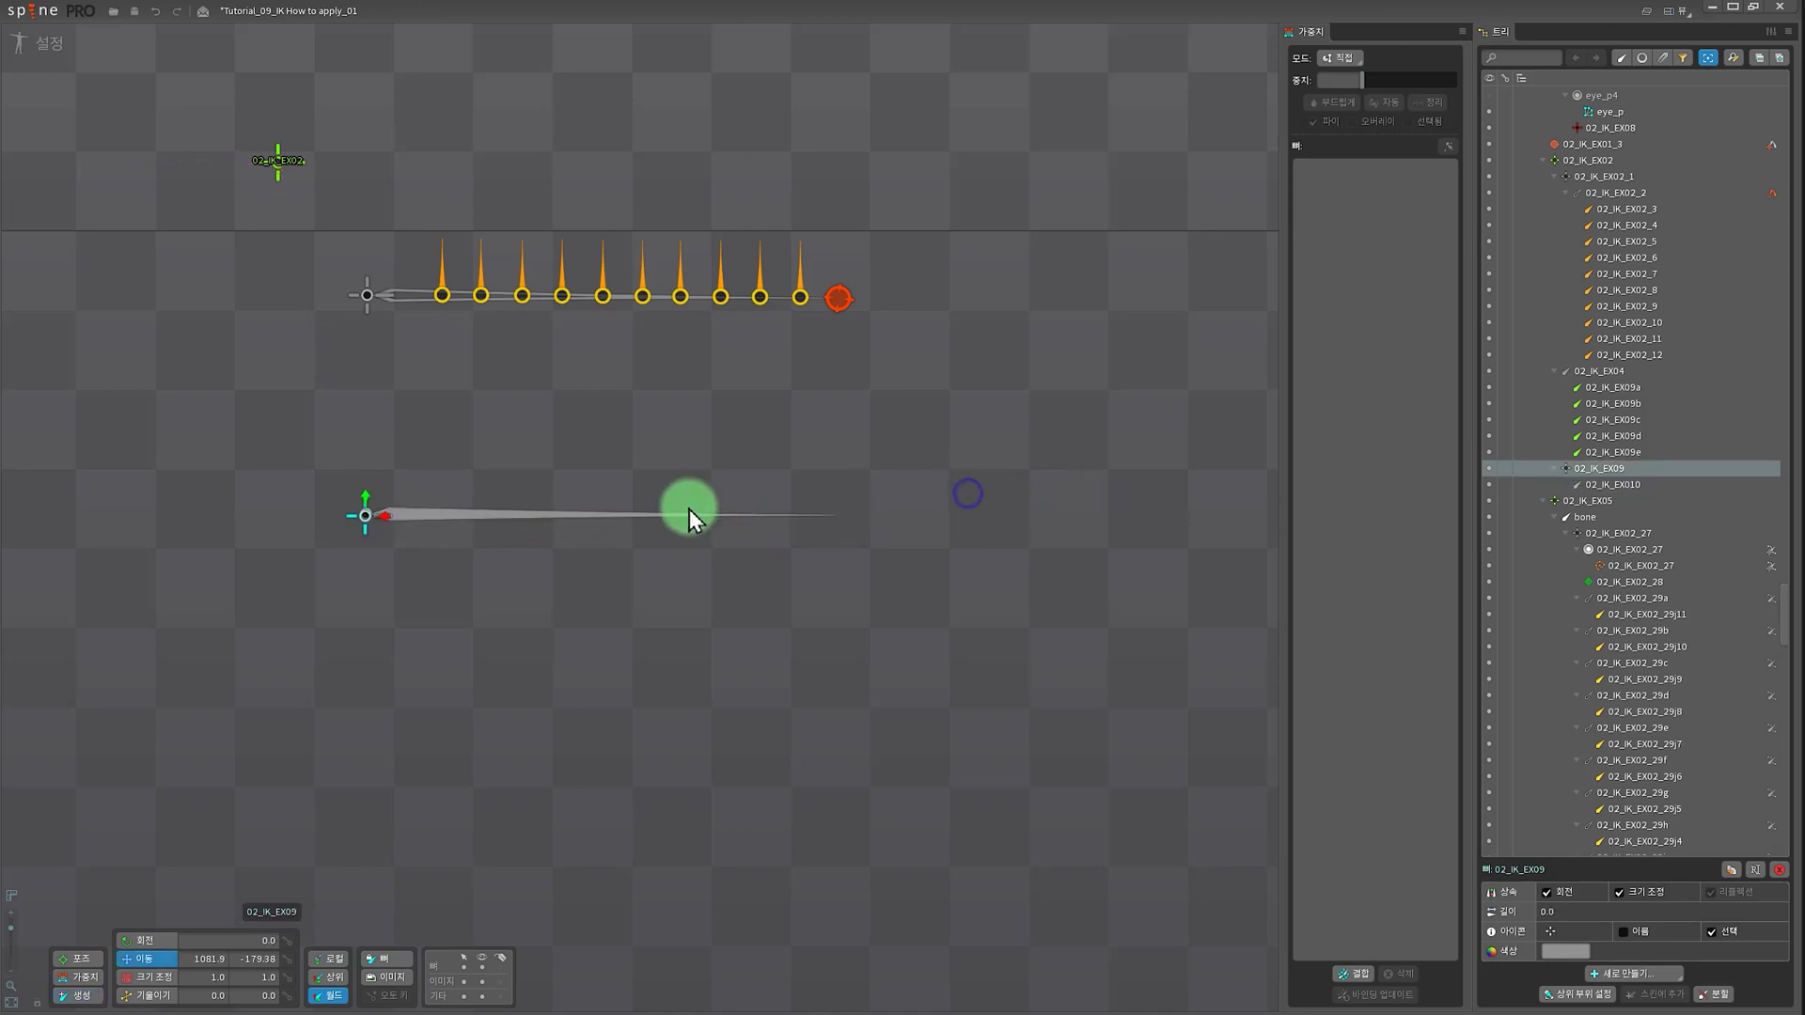
pyautogui.click(574, 517)
pyautogui.click(504, 540)
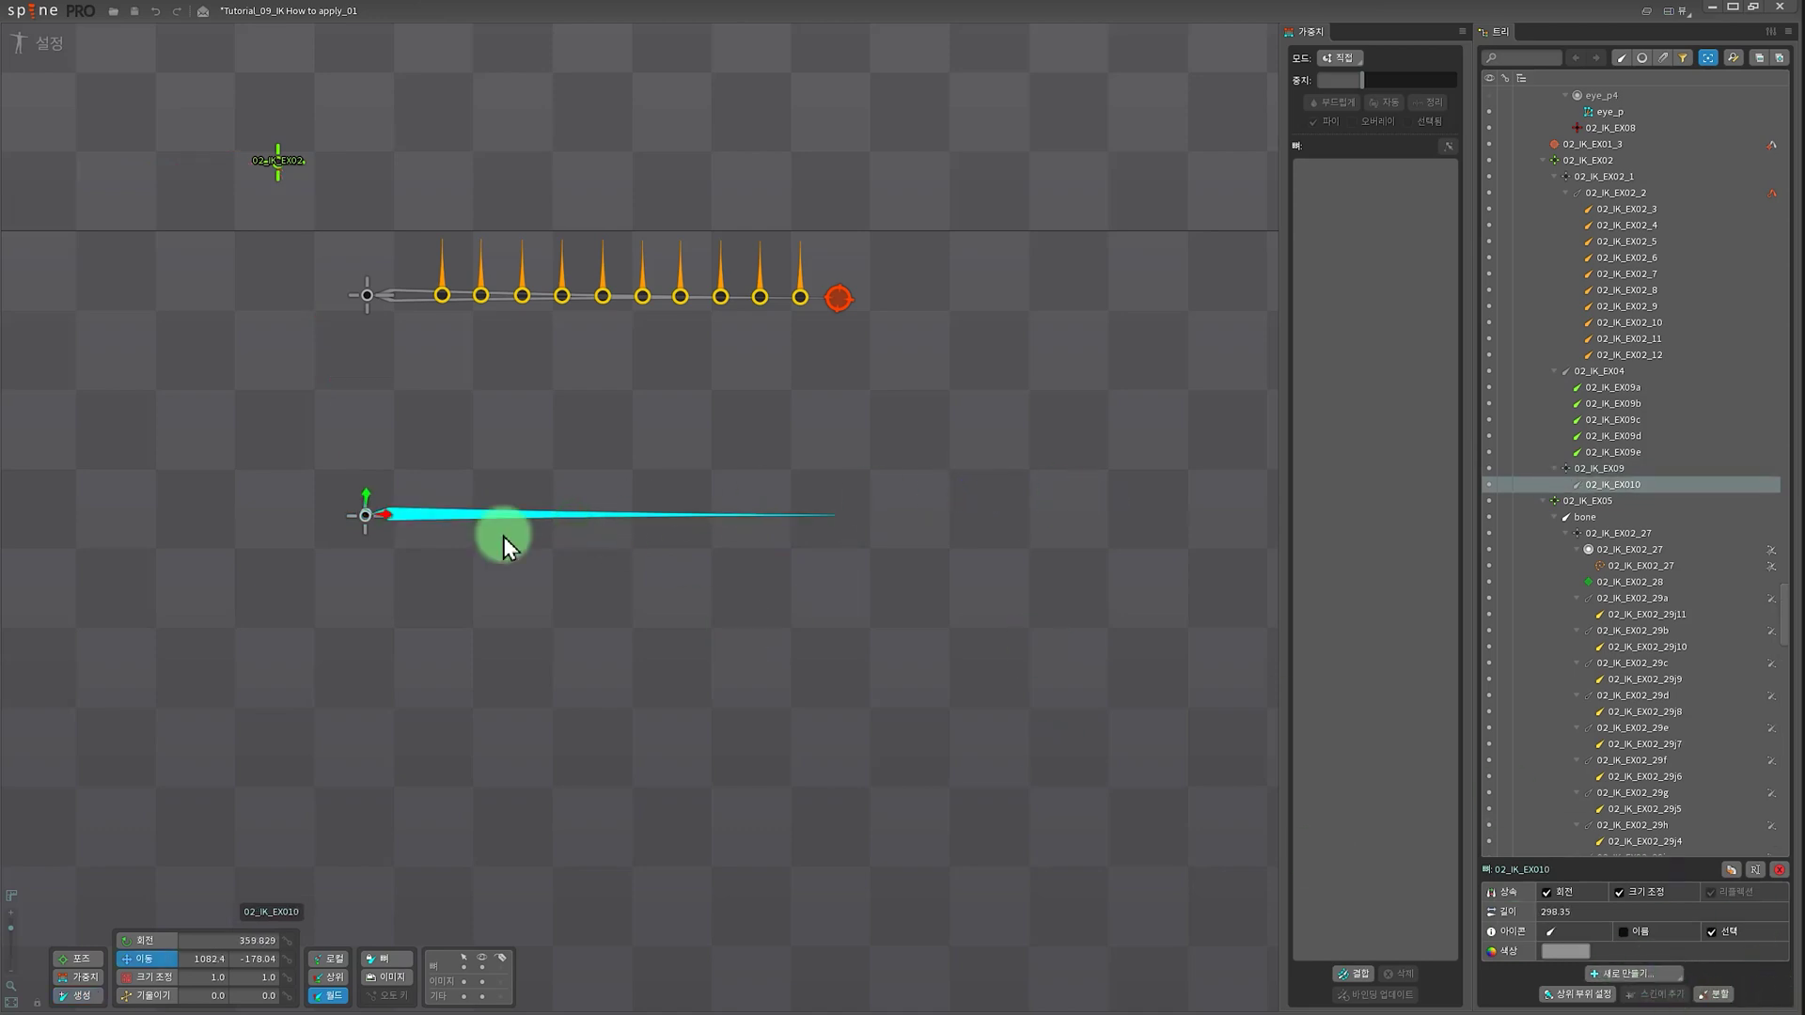
# - Copy the point bone's transform onto its long child bone so that their origins match
pyautogui.click(364, 515)
pyautogui.hotkey('ctrl', 'c')
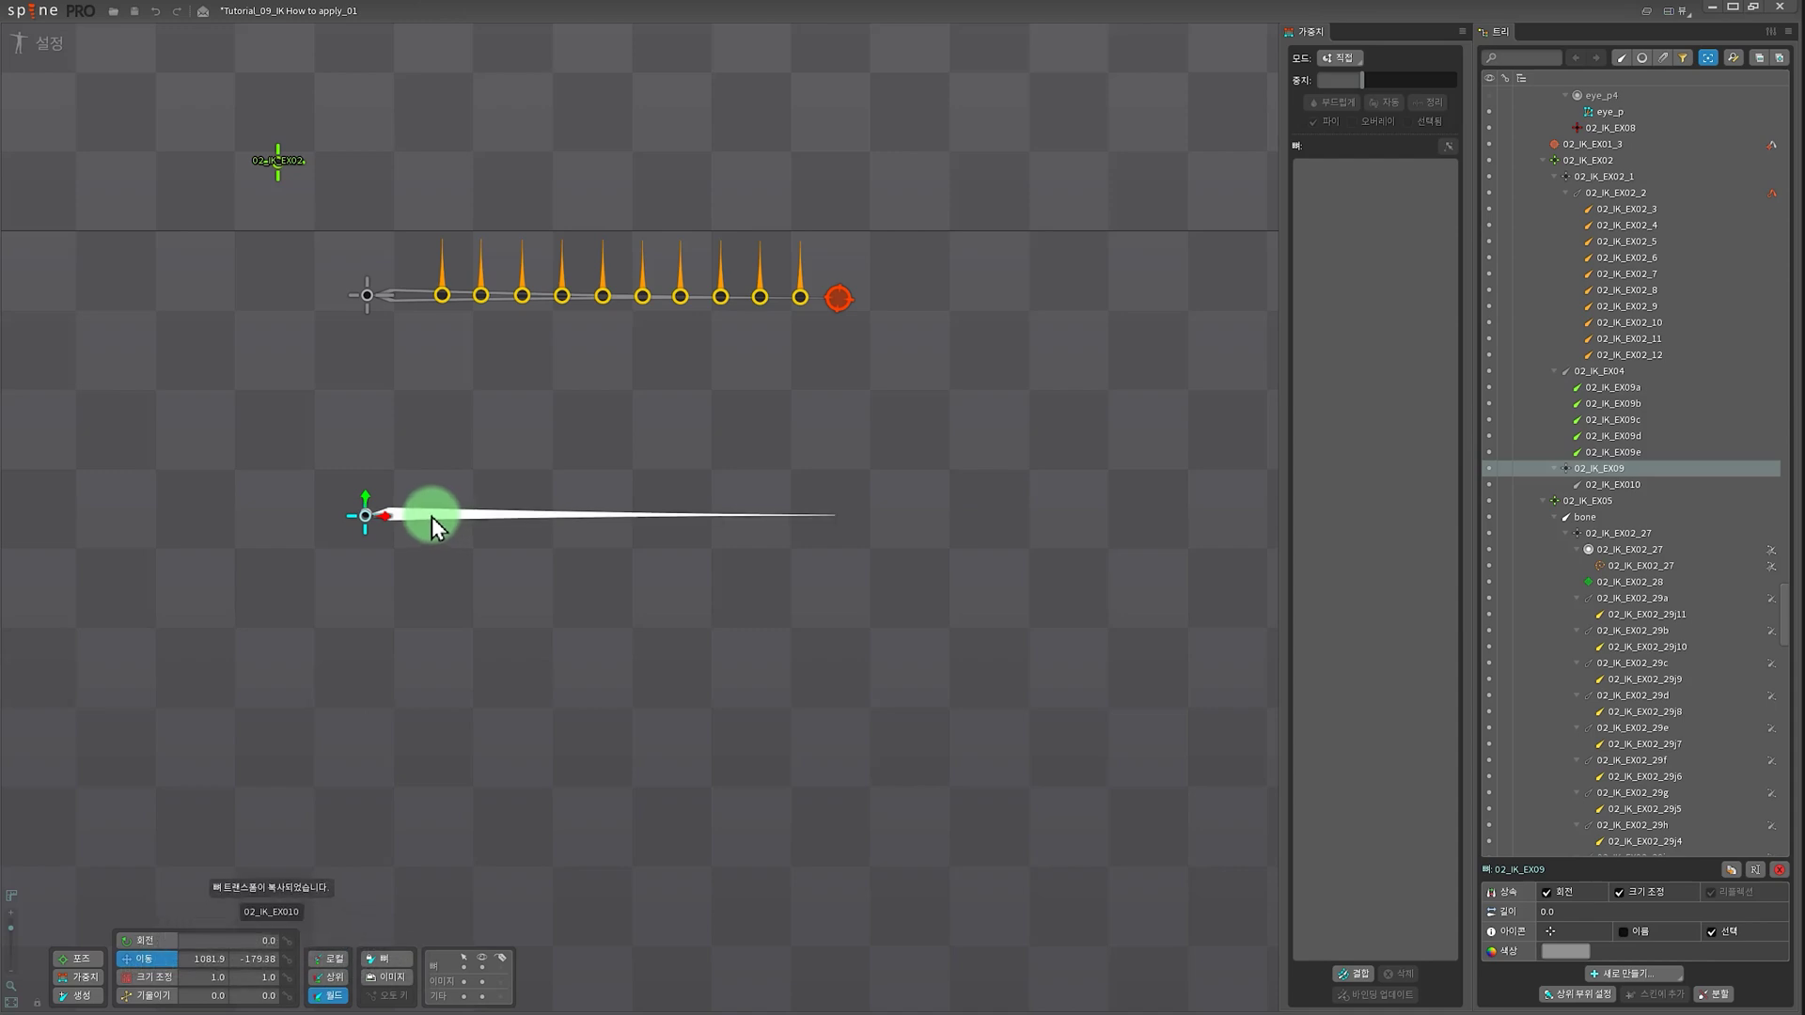
pyautogui.click(594, 538)
pyautogui.hotkey('ctrl', 'v')
# - Add an IK constraint named target10 to the long bone, with its target at the bone's tip
pyautogui.click(428, 515)
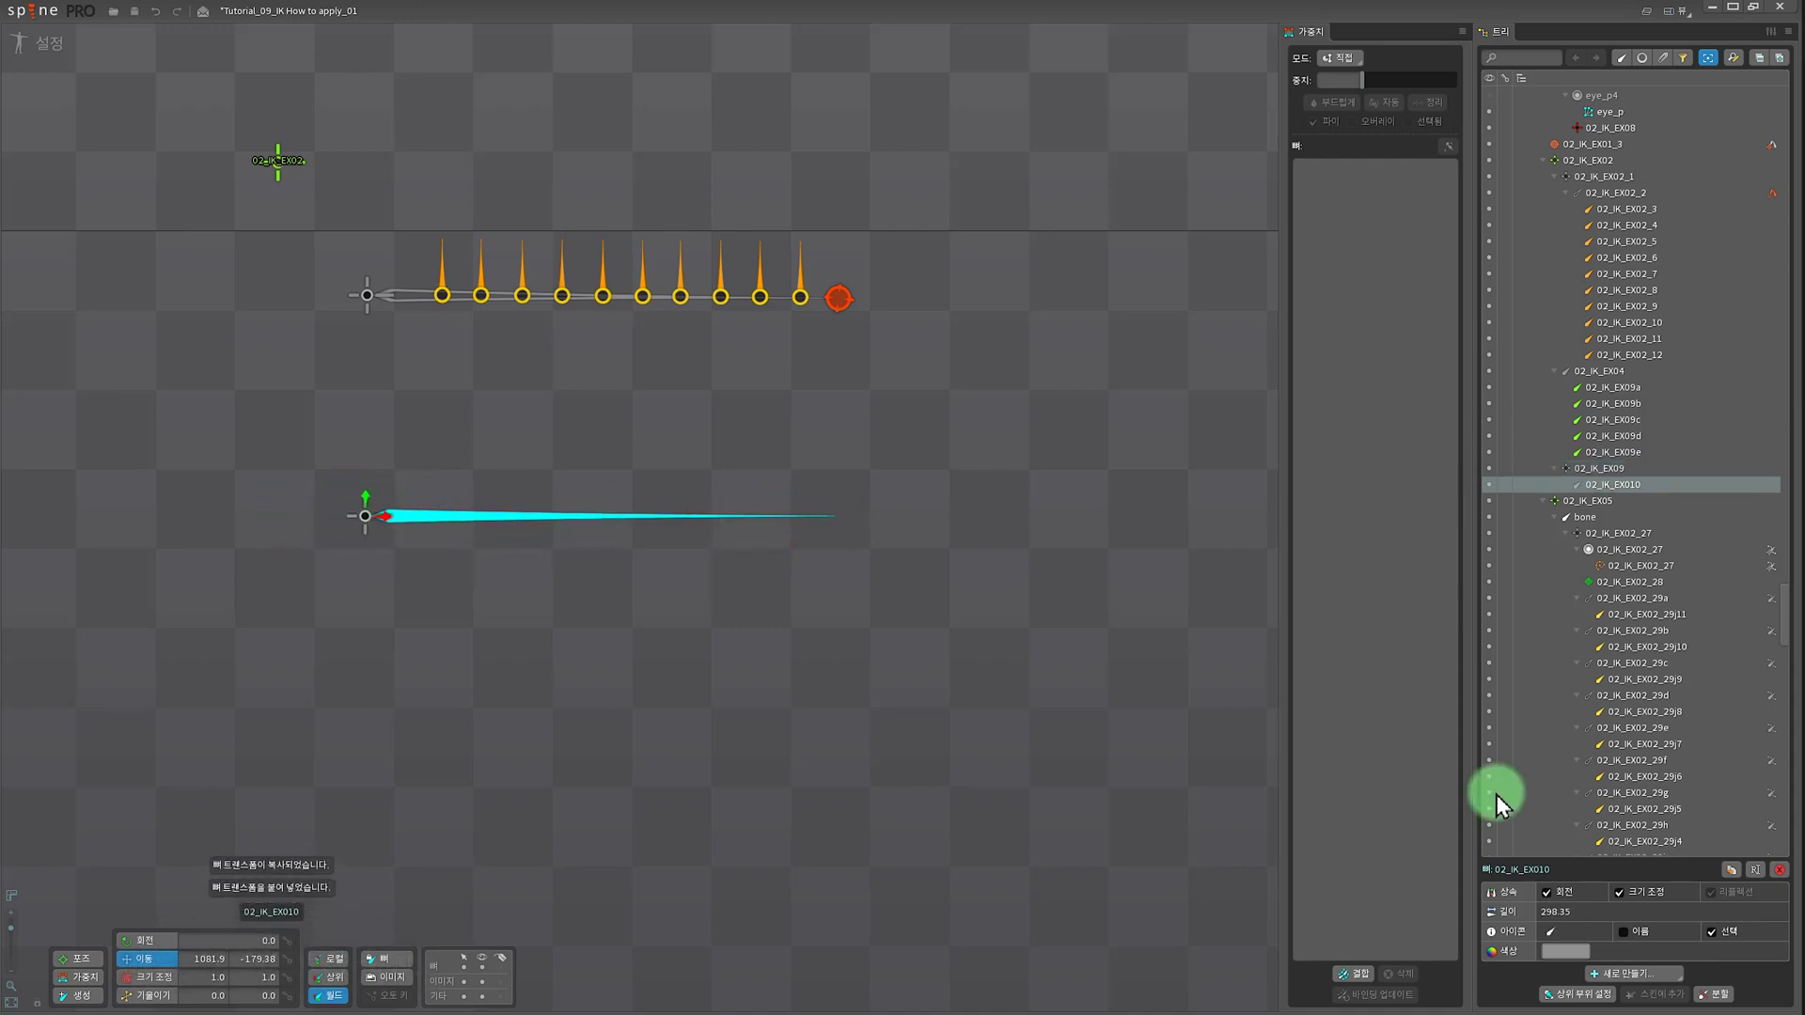
pyautogui.click(1631, 974)
pyautogui.click(1631, 918)
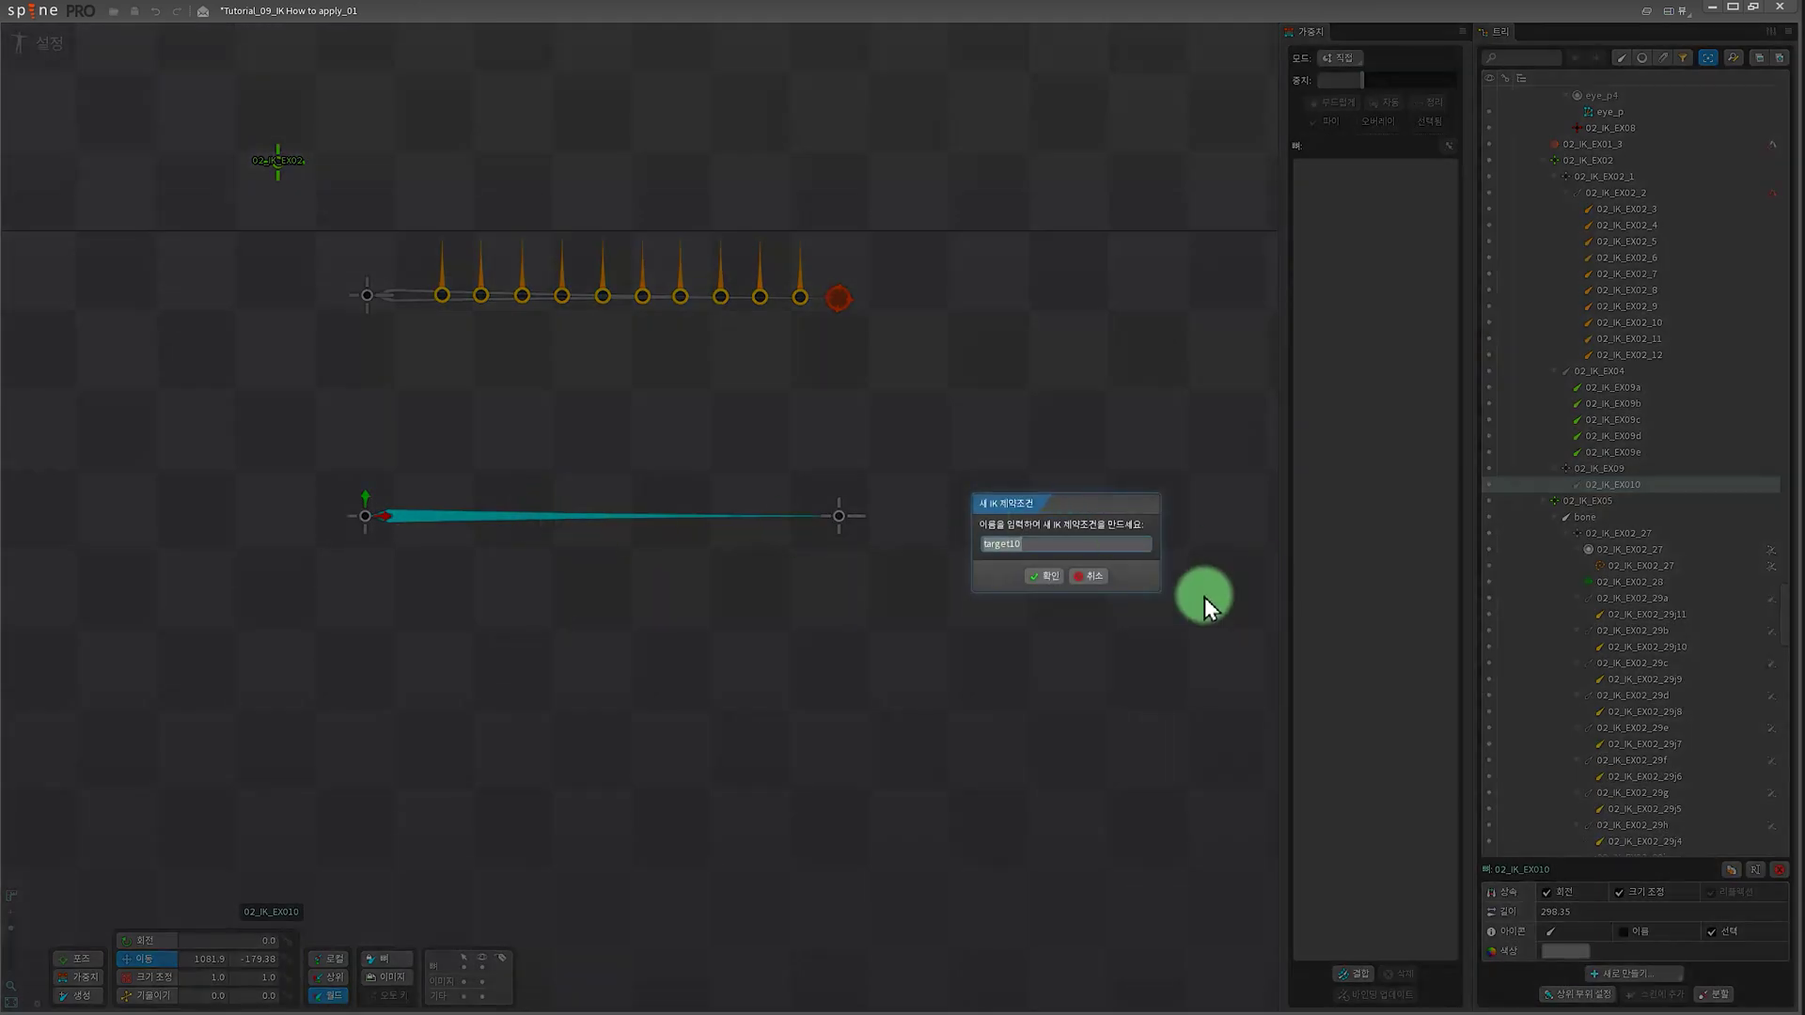
pyautogui.click(1046, 577)
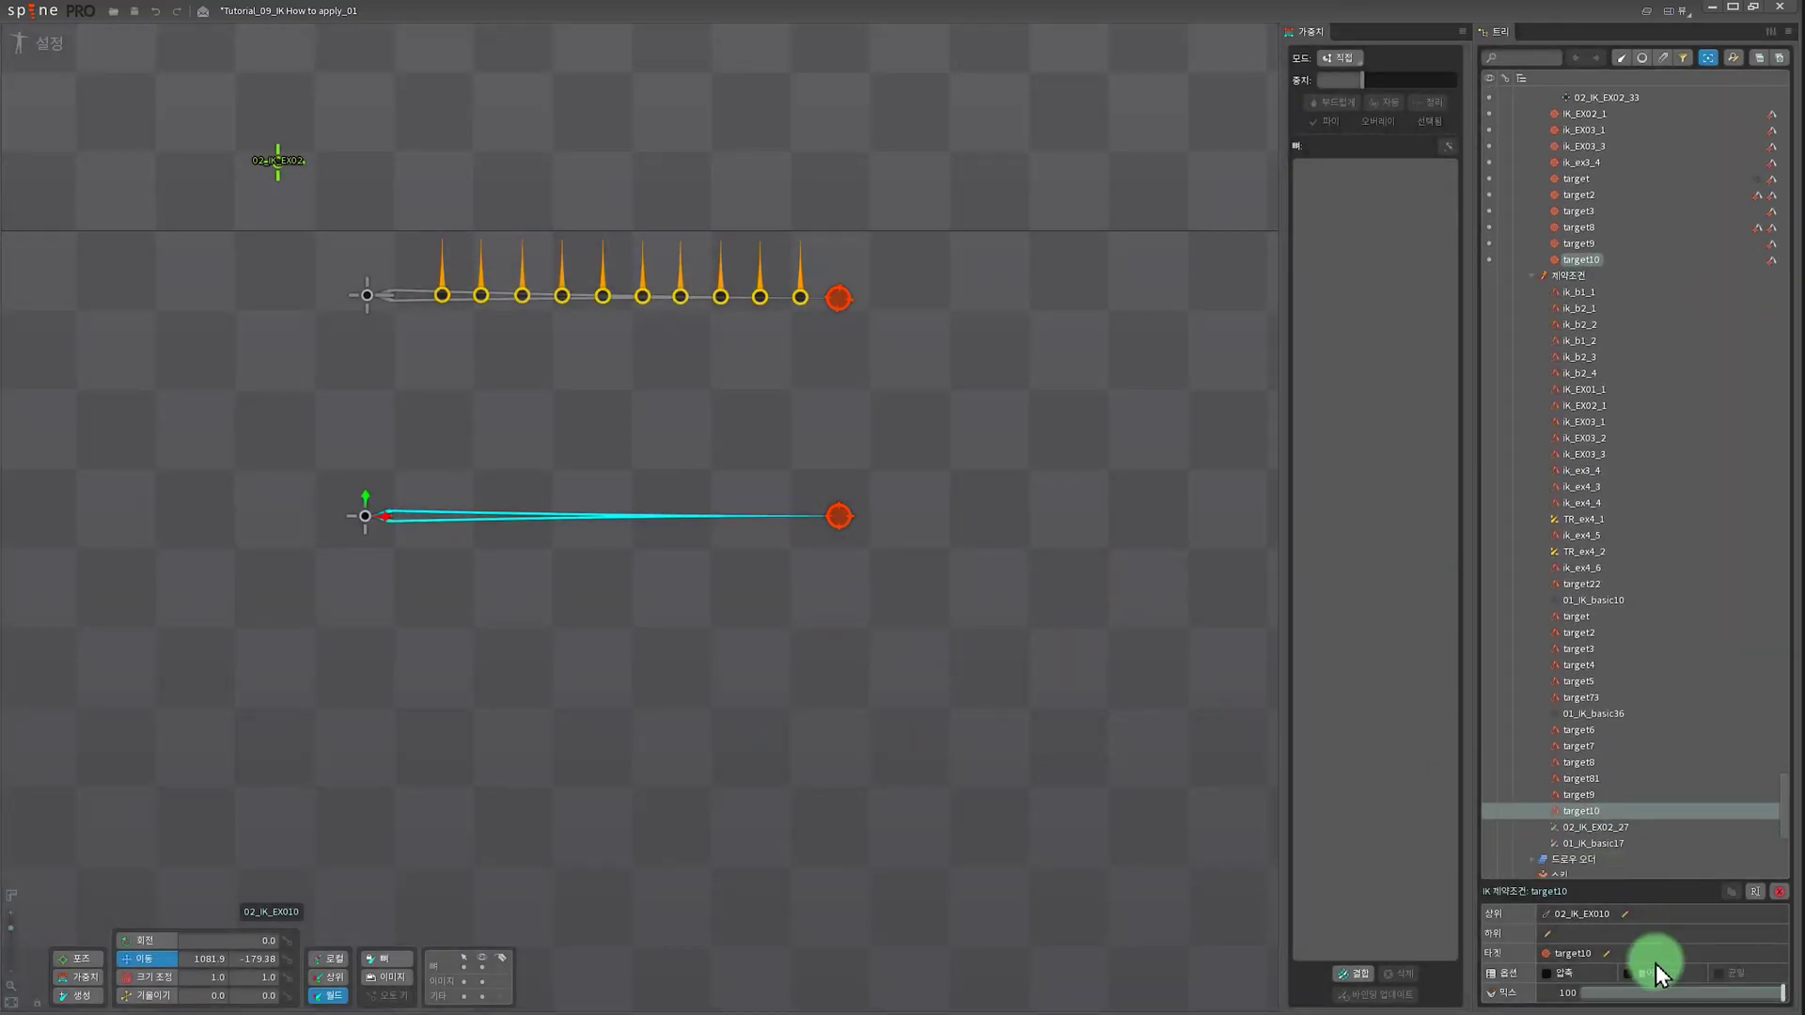
# - Enable Compress and Stretch on the target10 constraint, and test it by pulling the target outward and undoing the move
pyautogui.click(1550, 974)
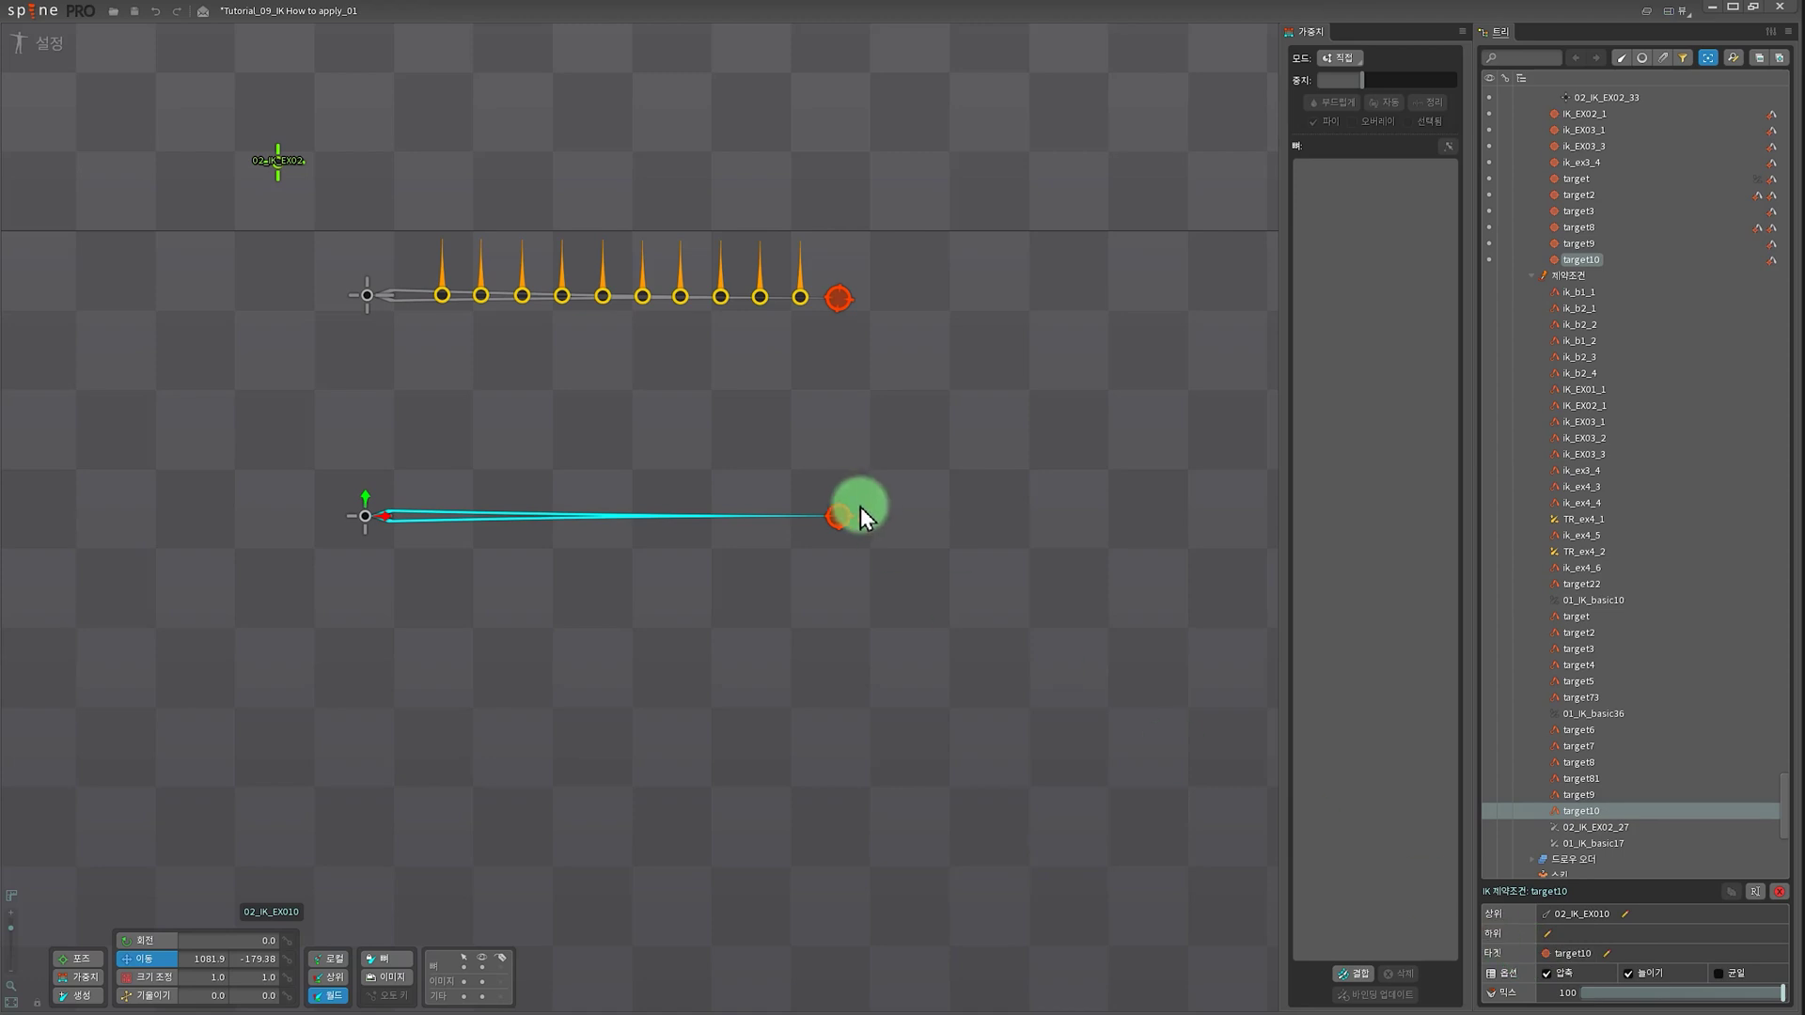
pyautogui.moveTo(857, 515); pyautogui.dragTo(1064, 520)
pyautogui.hotkey('ctrl', 'z')
# - Draw a horizontal bone about 294 long under the point bone, just below the IK bone, and split it into 5 bones
pyautogui.scroll(2, 607, 635)
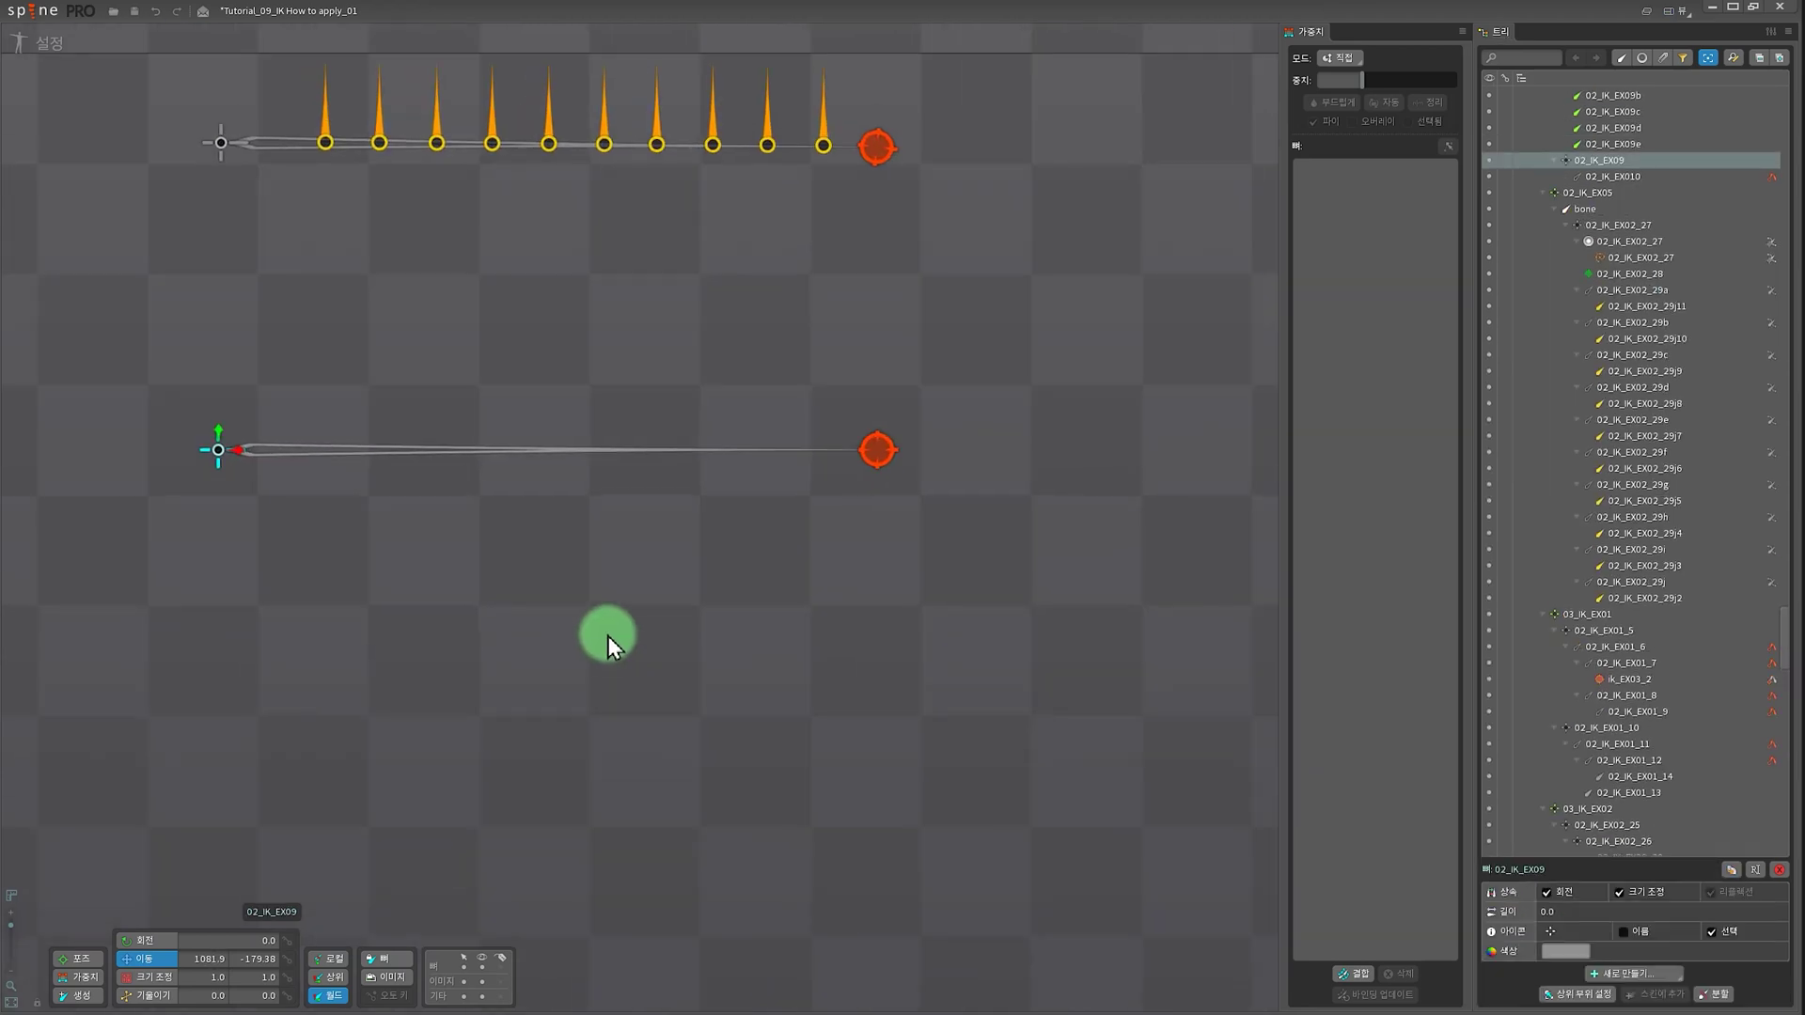
pyautogui.moveTo(225, 532); pyautogui.dragTo(875, 534)
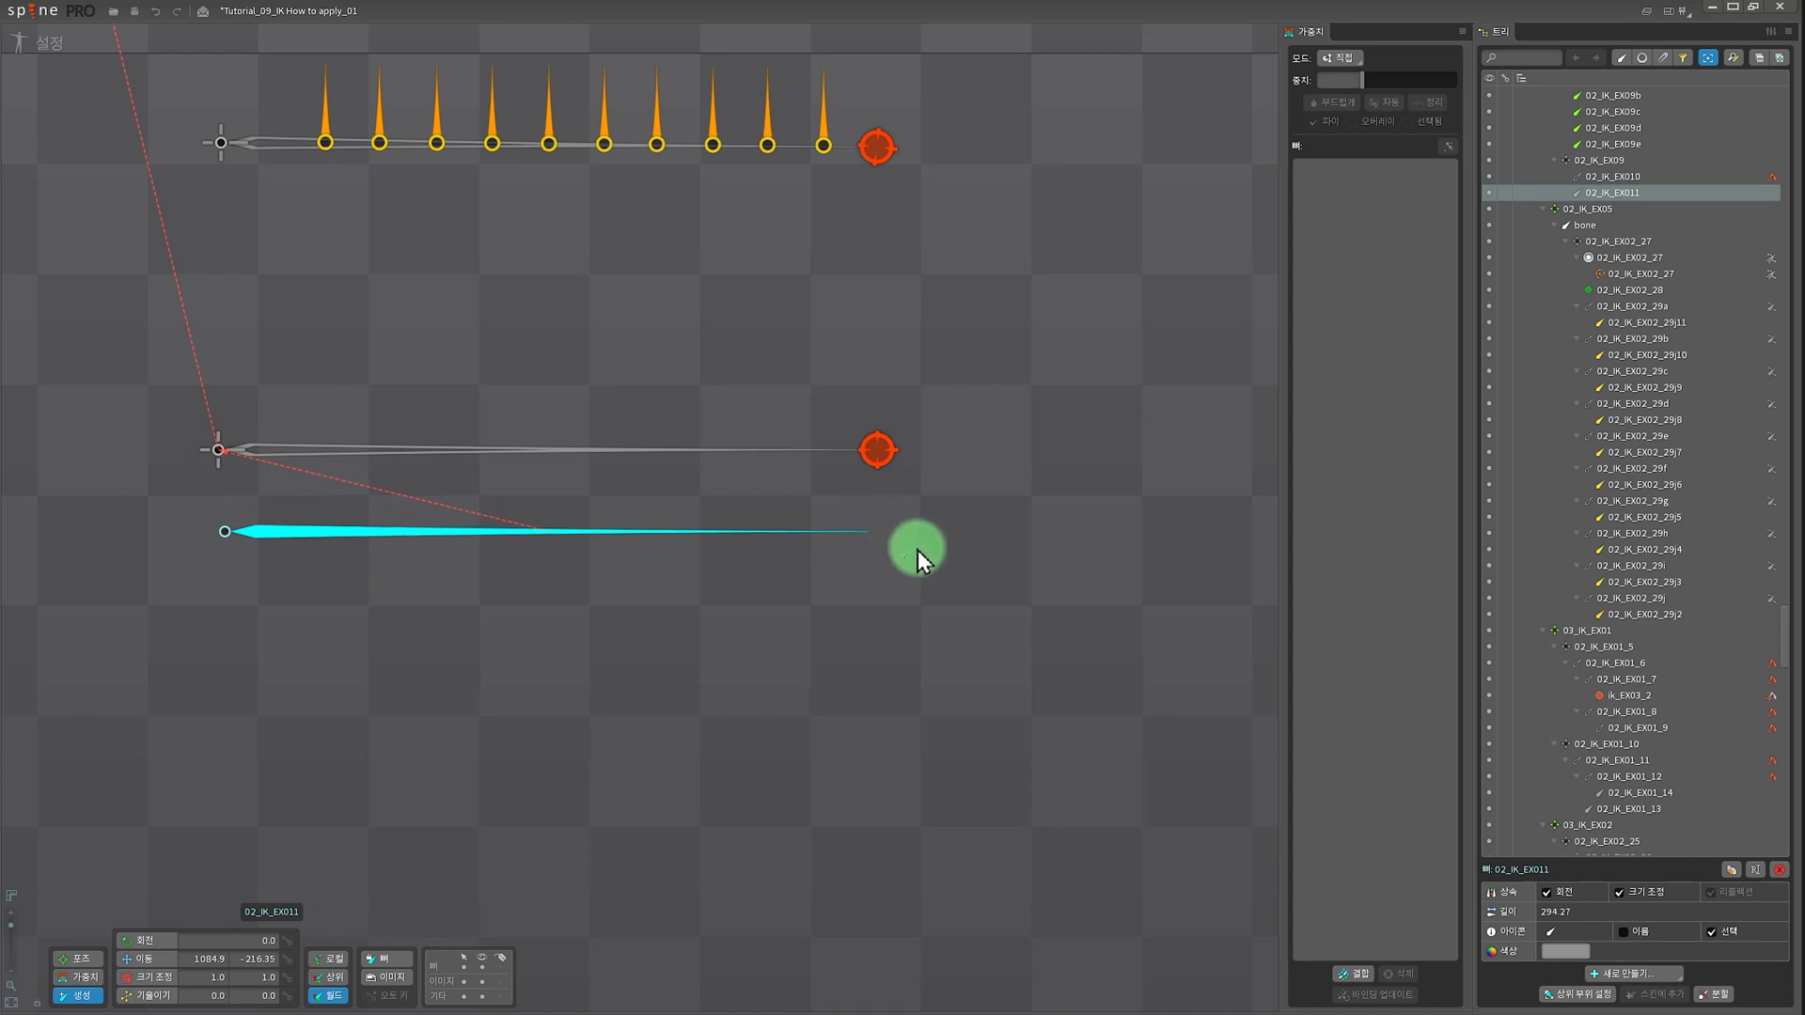
pyautogui.press('v')
pyautogui.click(1699, 994)
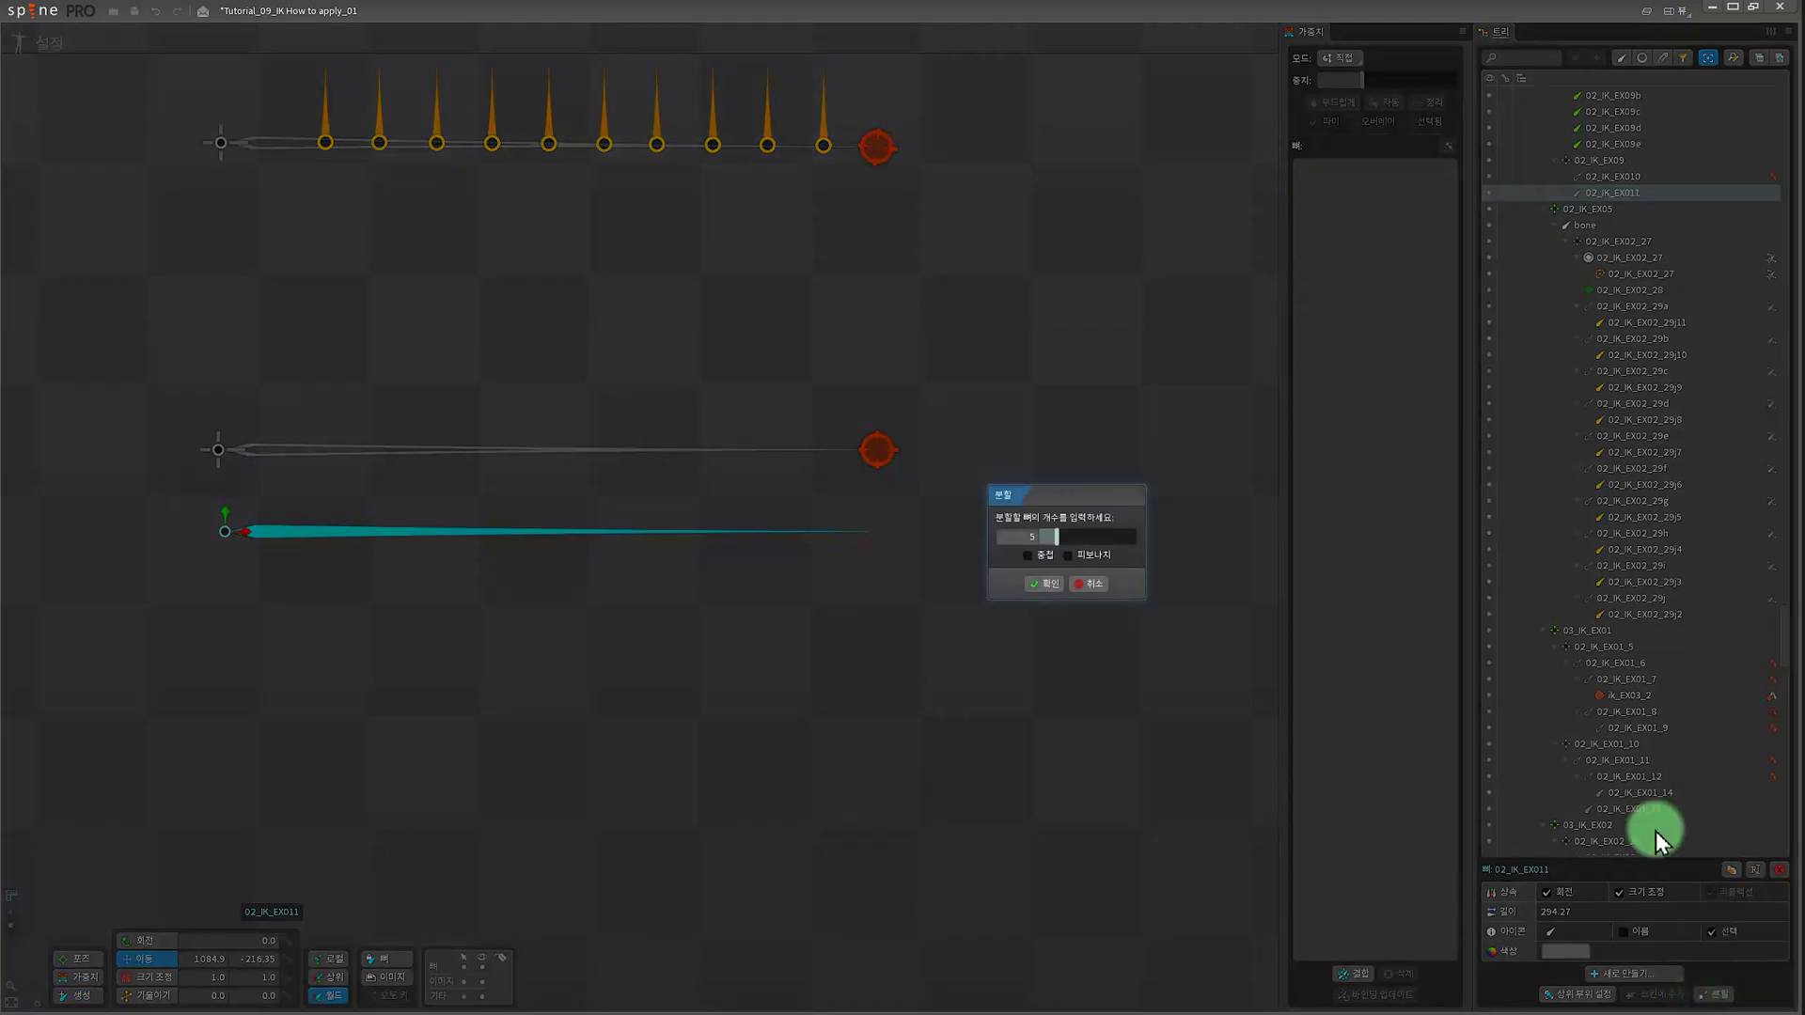
pyautogui.click(1043, 584)
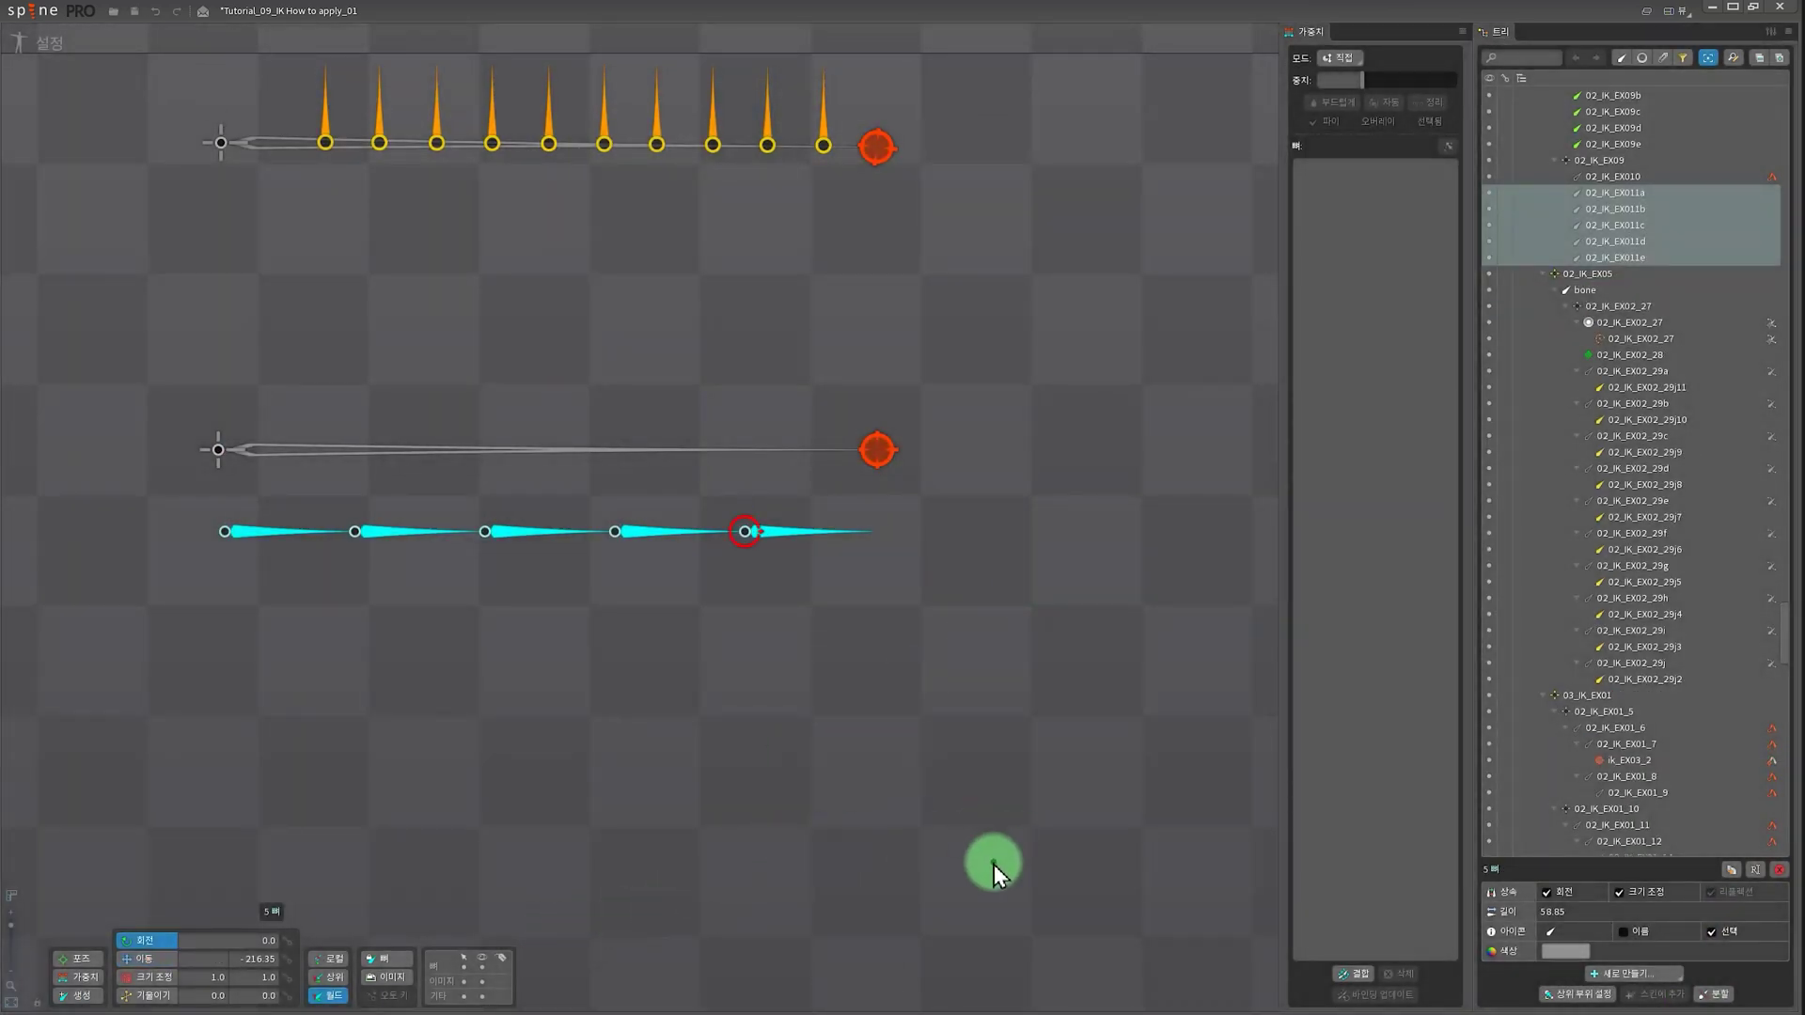
# - Rotate the five split bones to 90 degrees and move them onto the IK bone at a Y position of about -178
pyautogui.moveTo(994, 865); pyautogui.dragTo(862, 393)
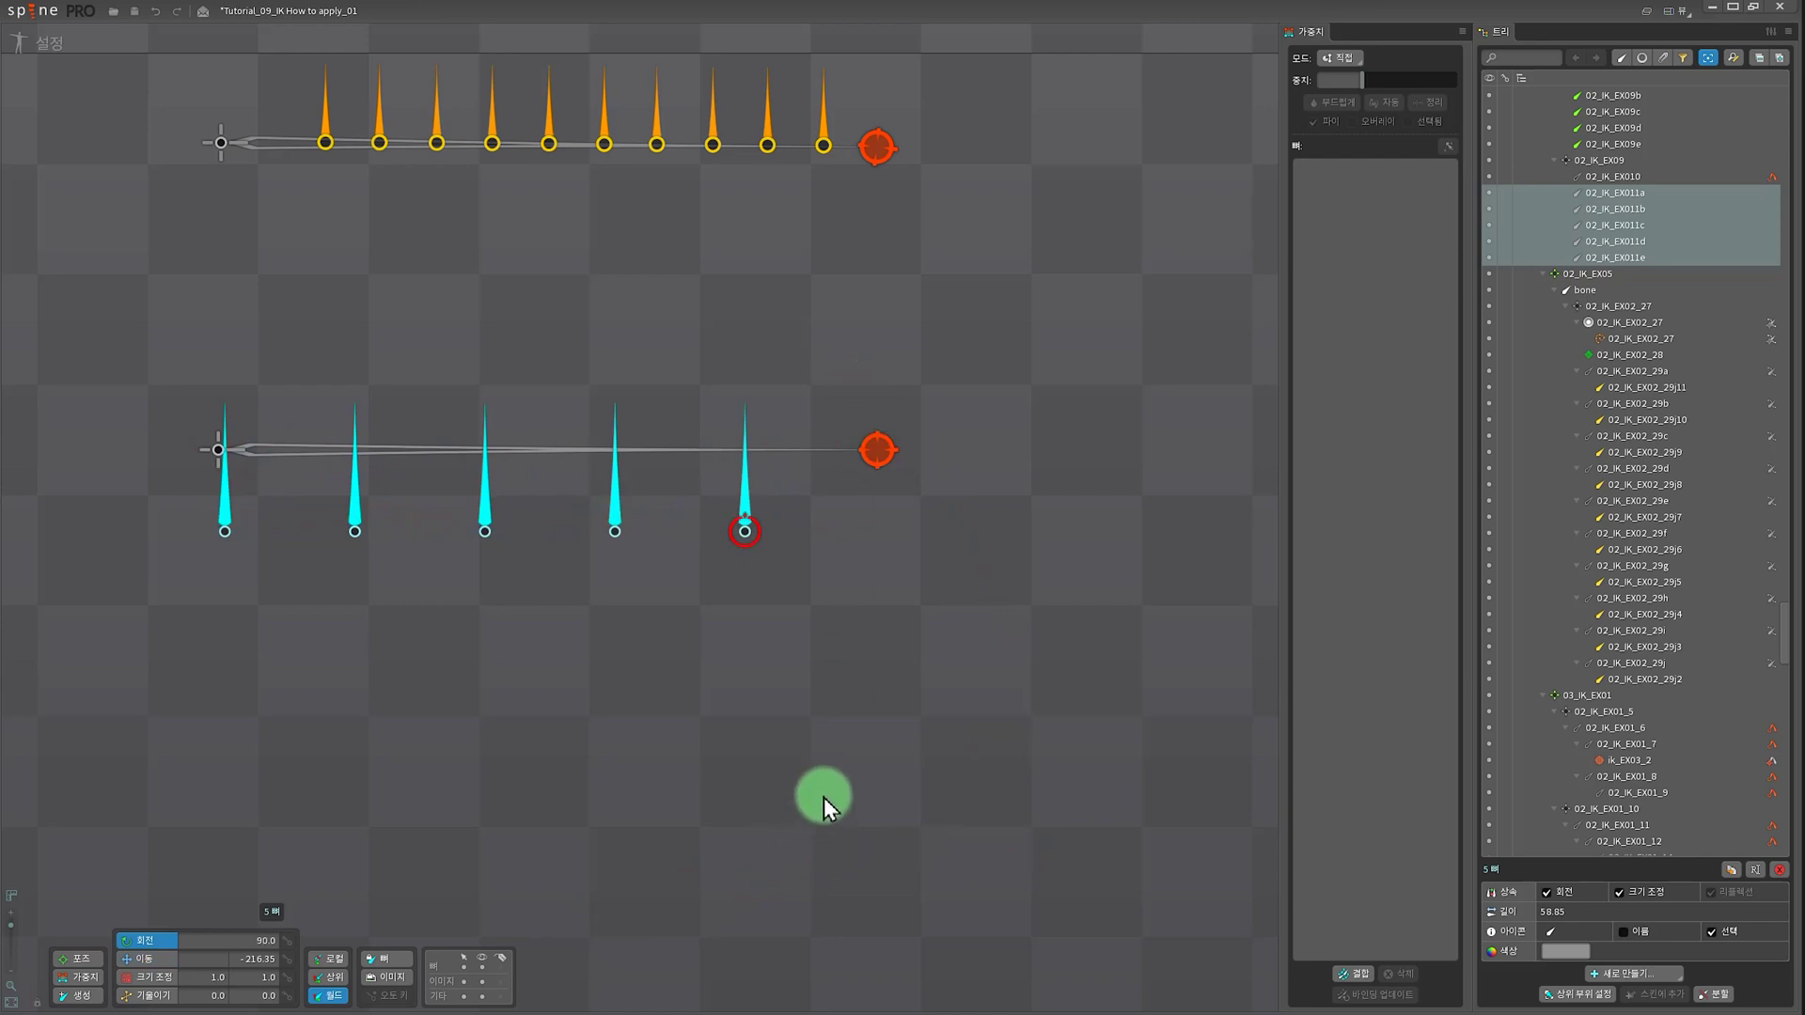
pyautogui.moveTo(746, 534); pyautogui.dragTo(810, 444)
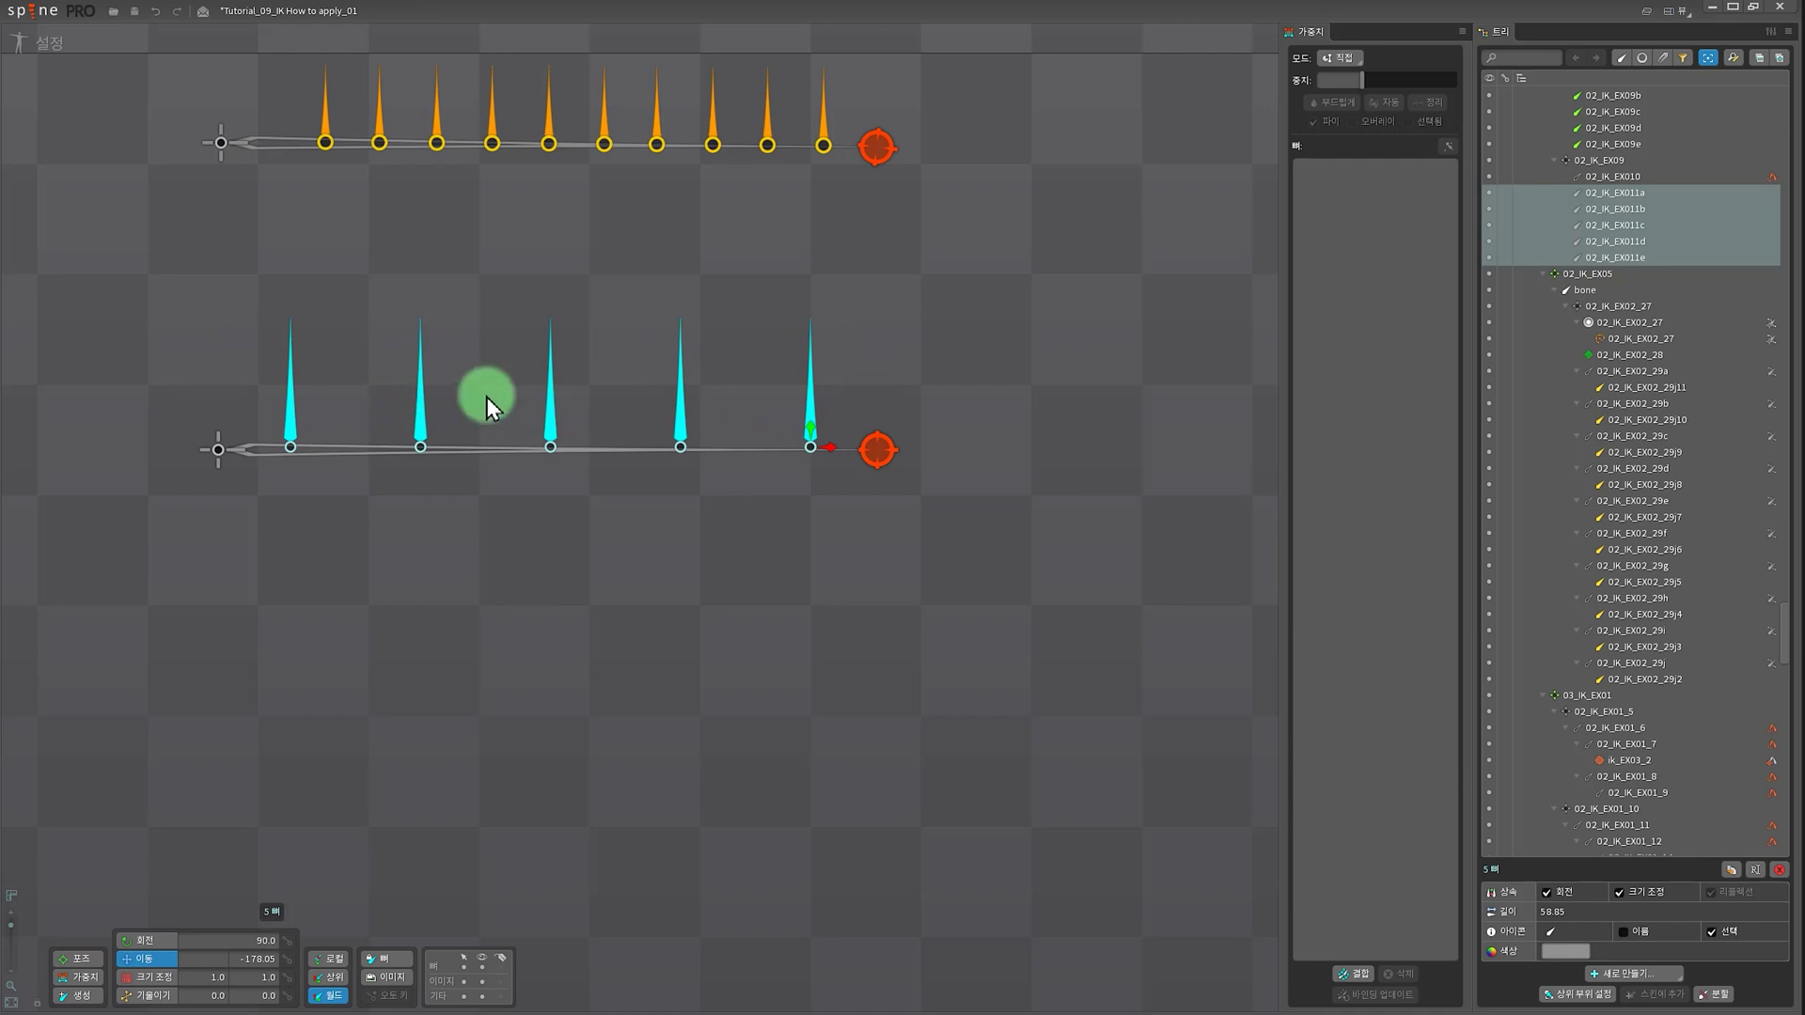
# - Parent the five upright bones to the IK bone 02_IK_EX010 and turn off their rotation, scale and reflection inheritance
pyautogui.press('p')
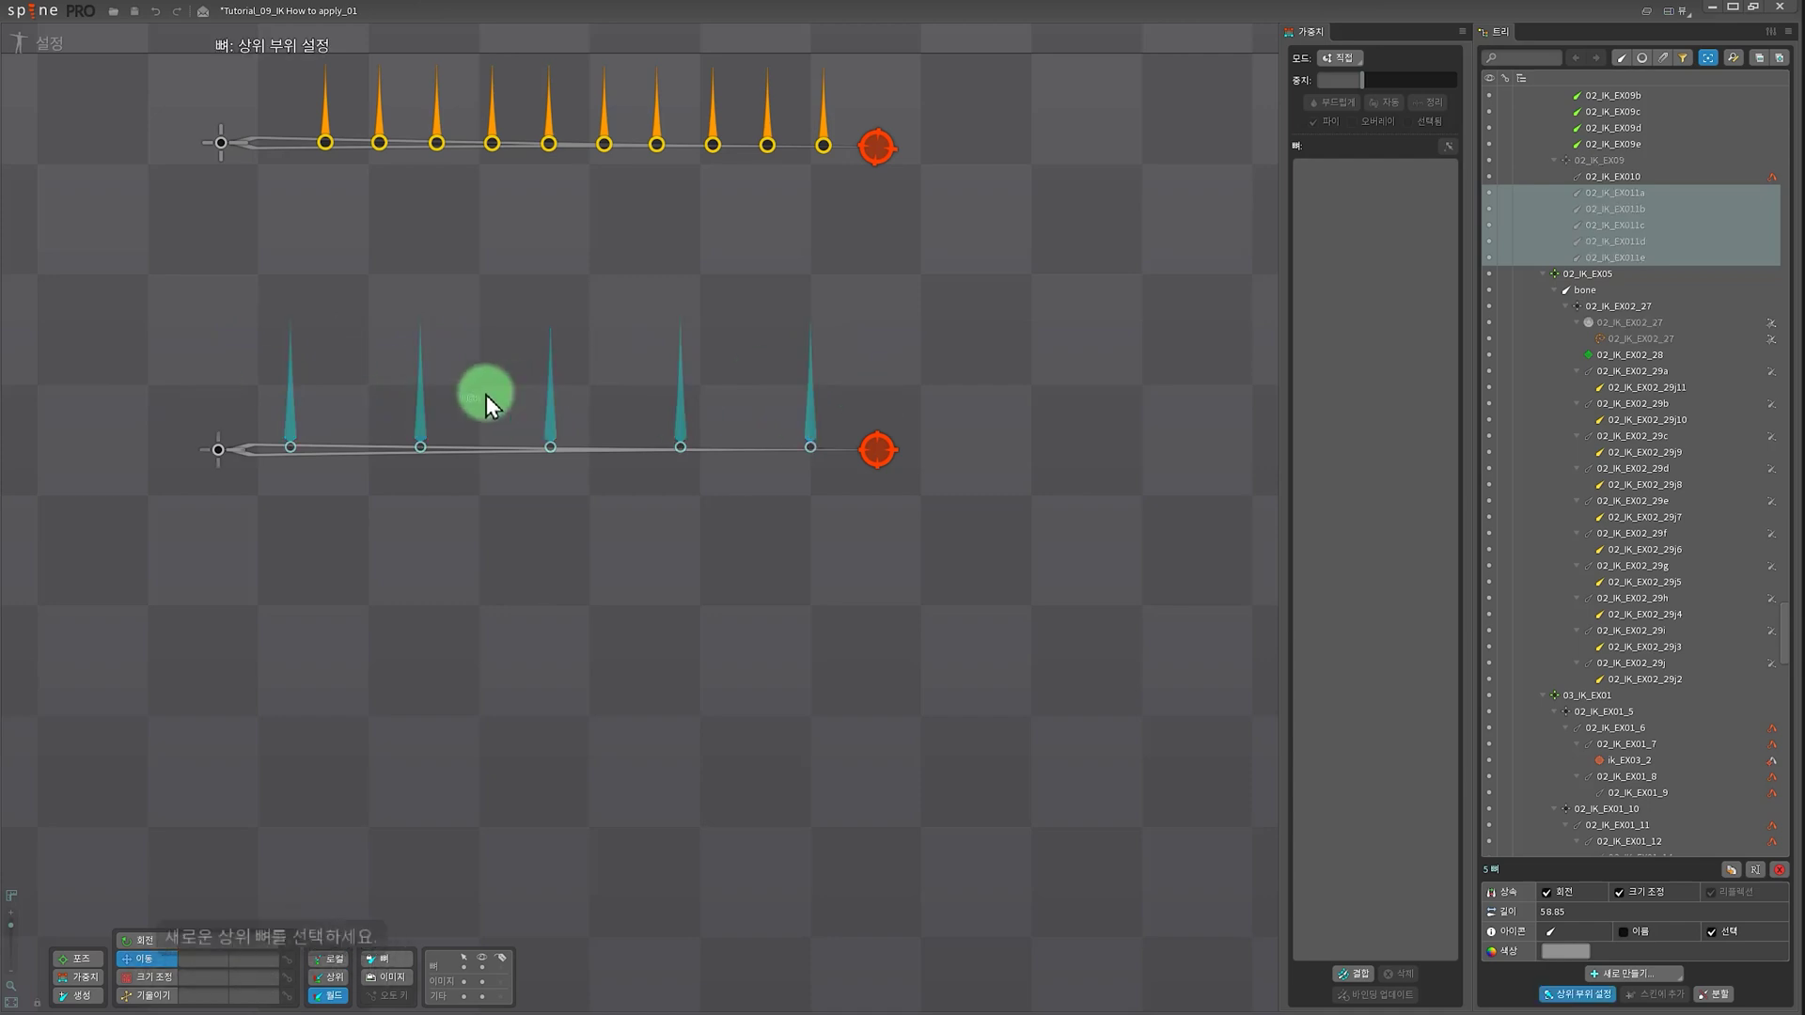
pyautogui.click(484, 450)
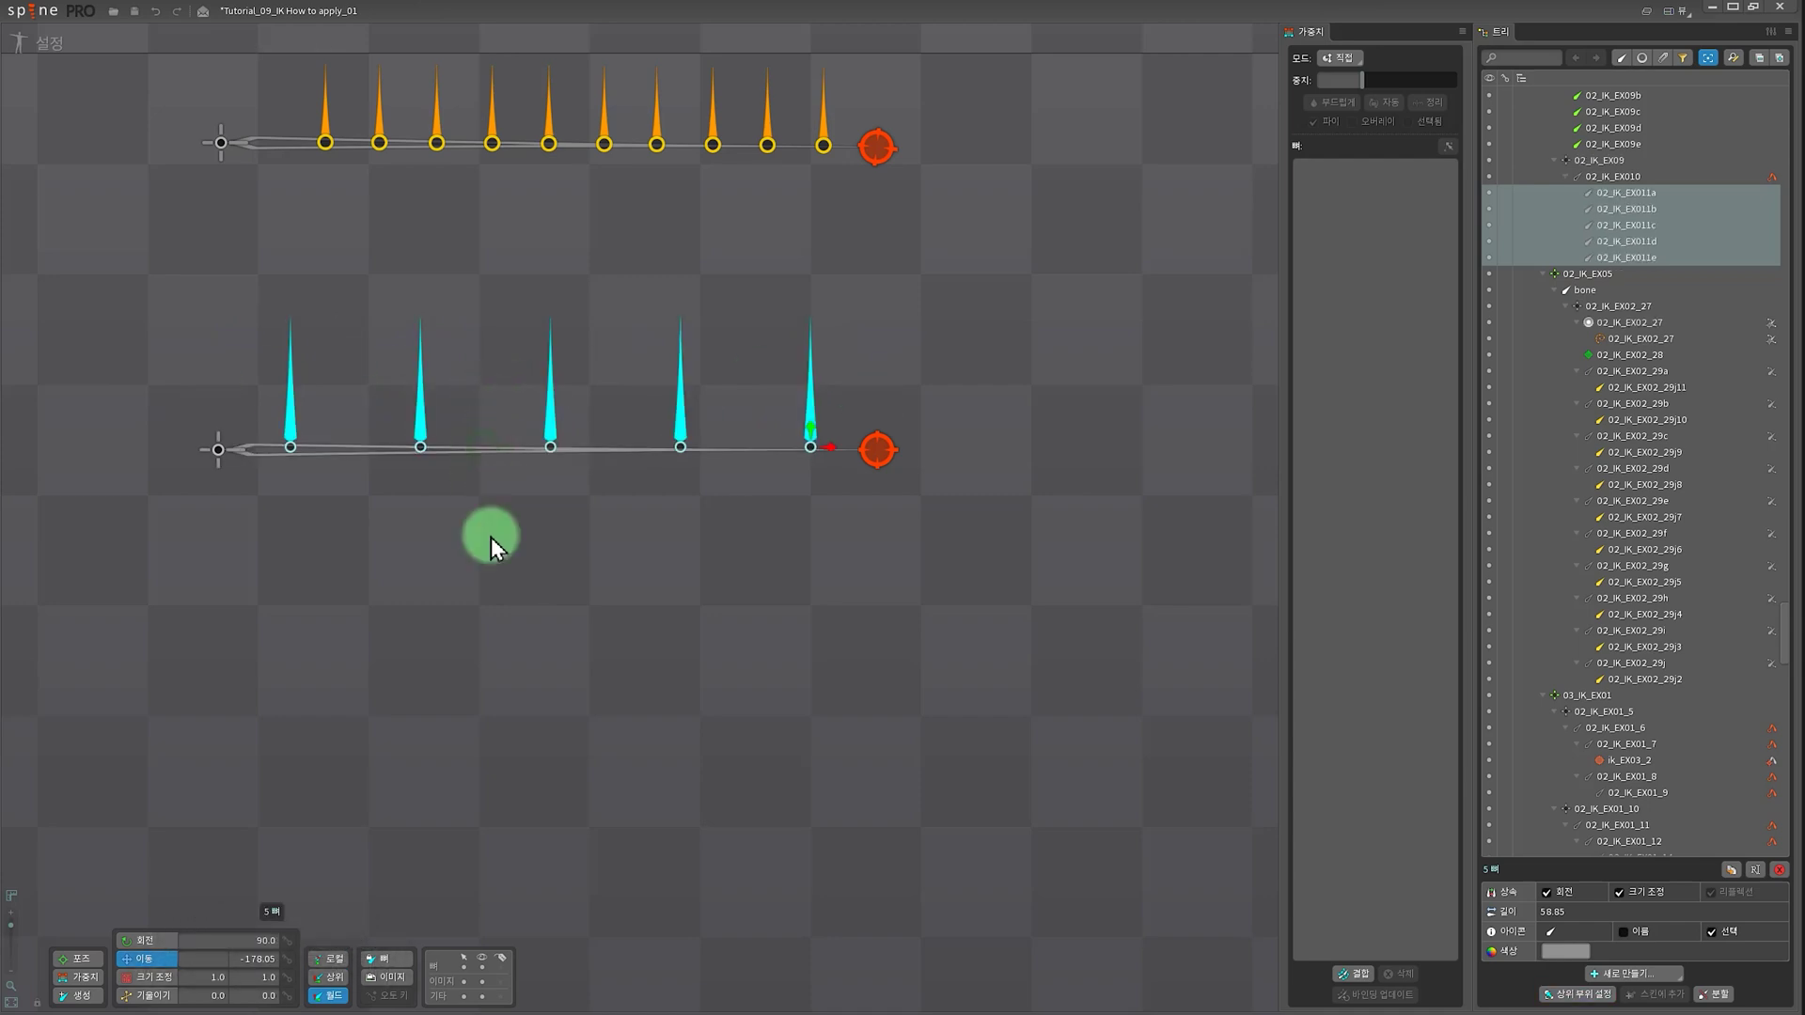
pyautogui.click(1619, 893)
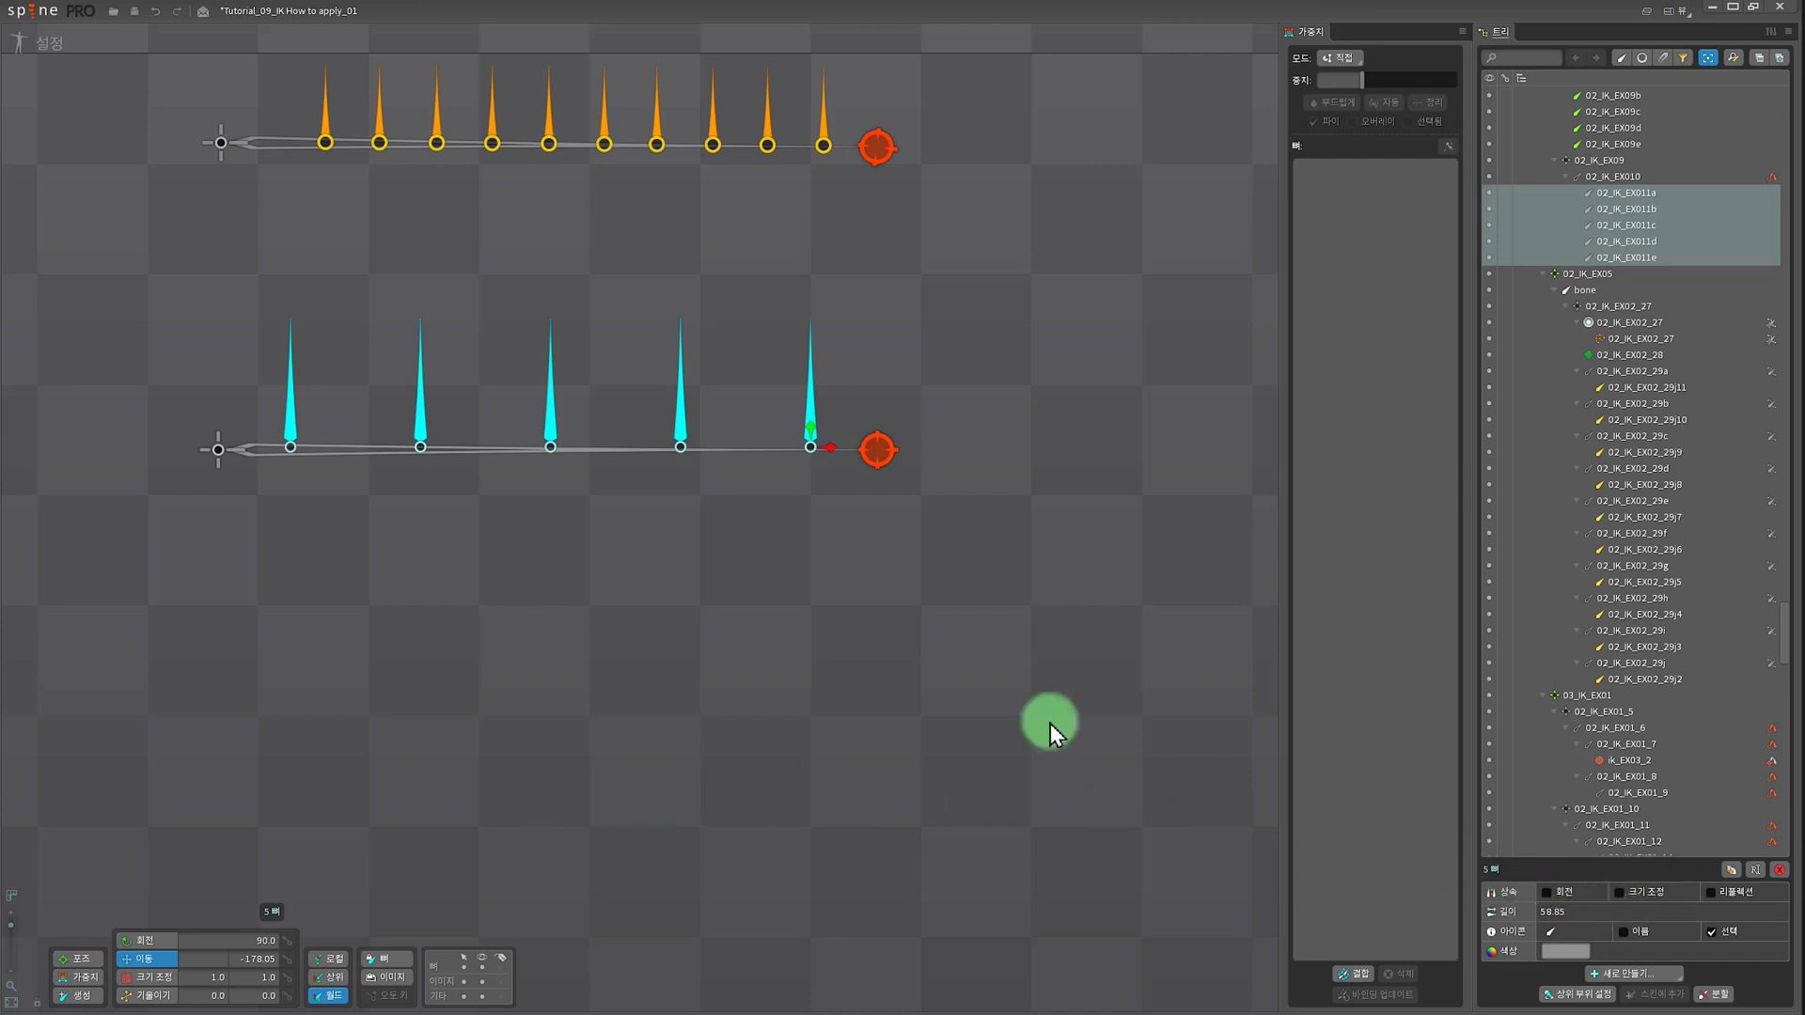
# - Test the new rig with its IK target target10, and compare it with the neighbouring 02_IK_EX05 bone samples
pyautogui.moveTo(884, 448)
pyautogui.mouseDown()
pyautogui.moveTo(279, 454)
pyautogui.moveTo(880, 450)
pyautogui.mouseUp()
pyautogui.scroll(-3, 574, 647)
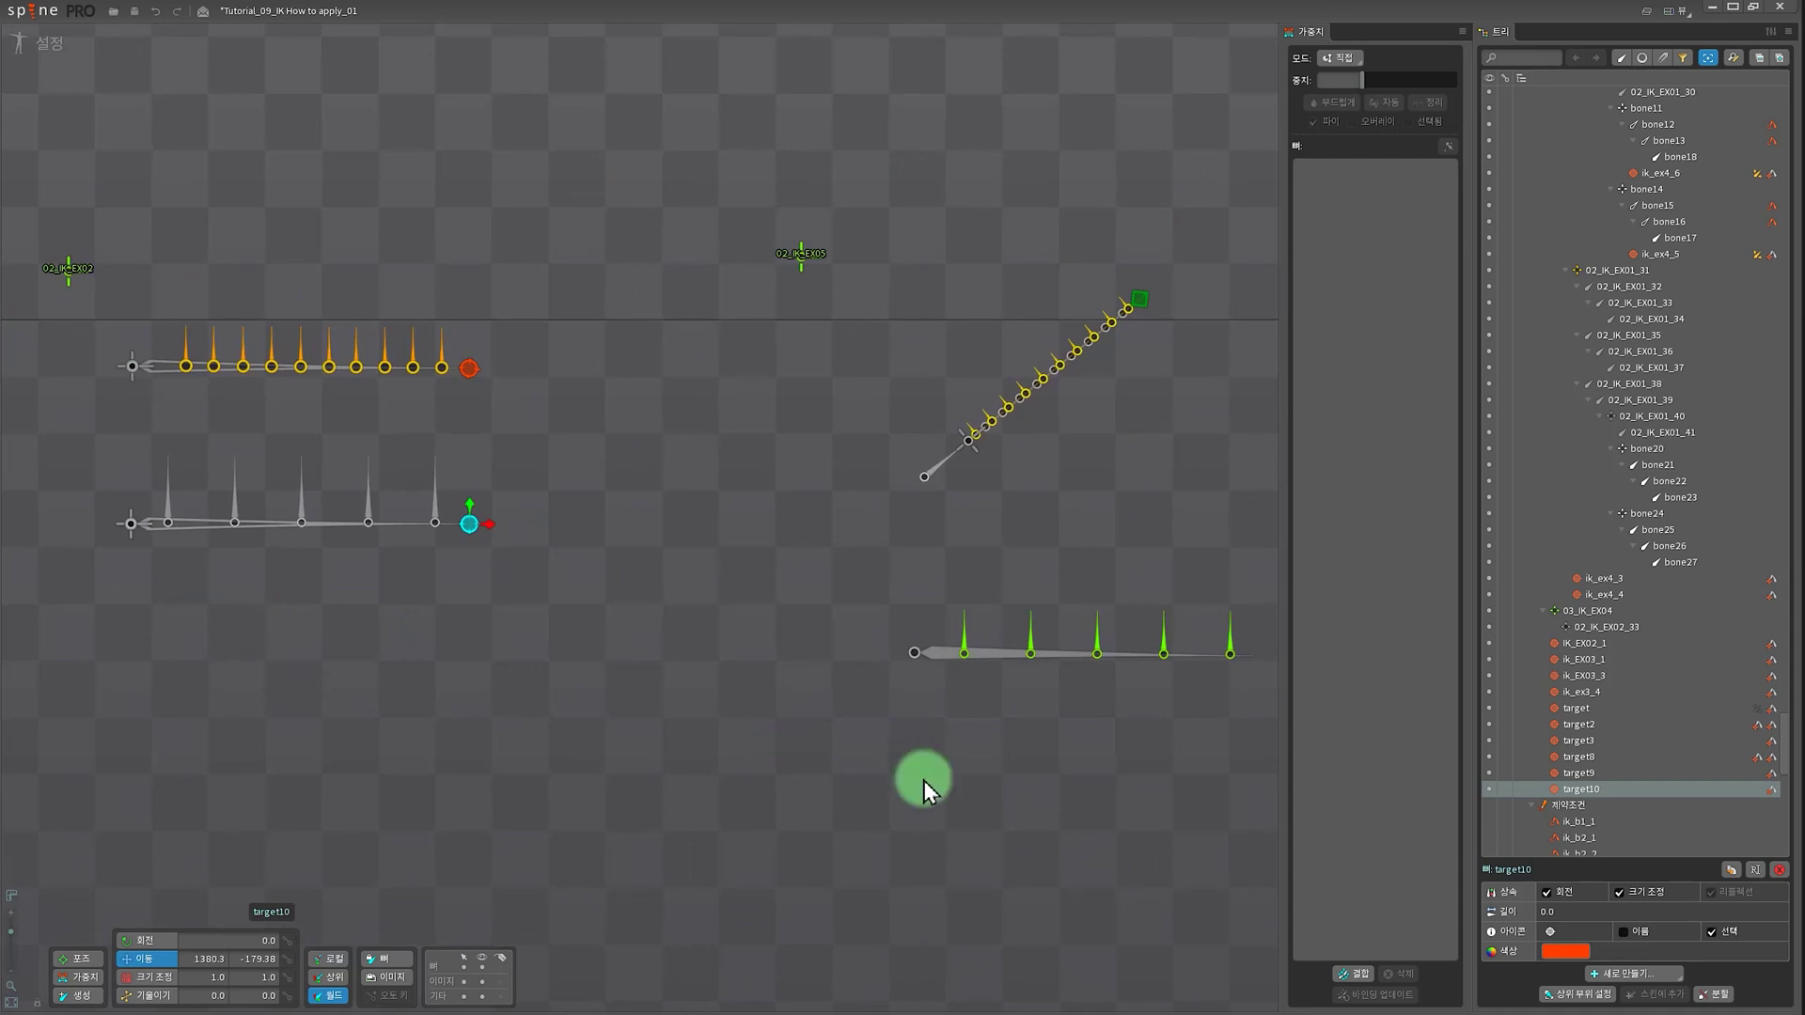
pyautogui.scroll(2, 714, 628)
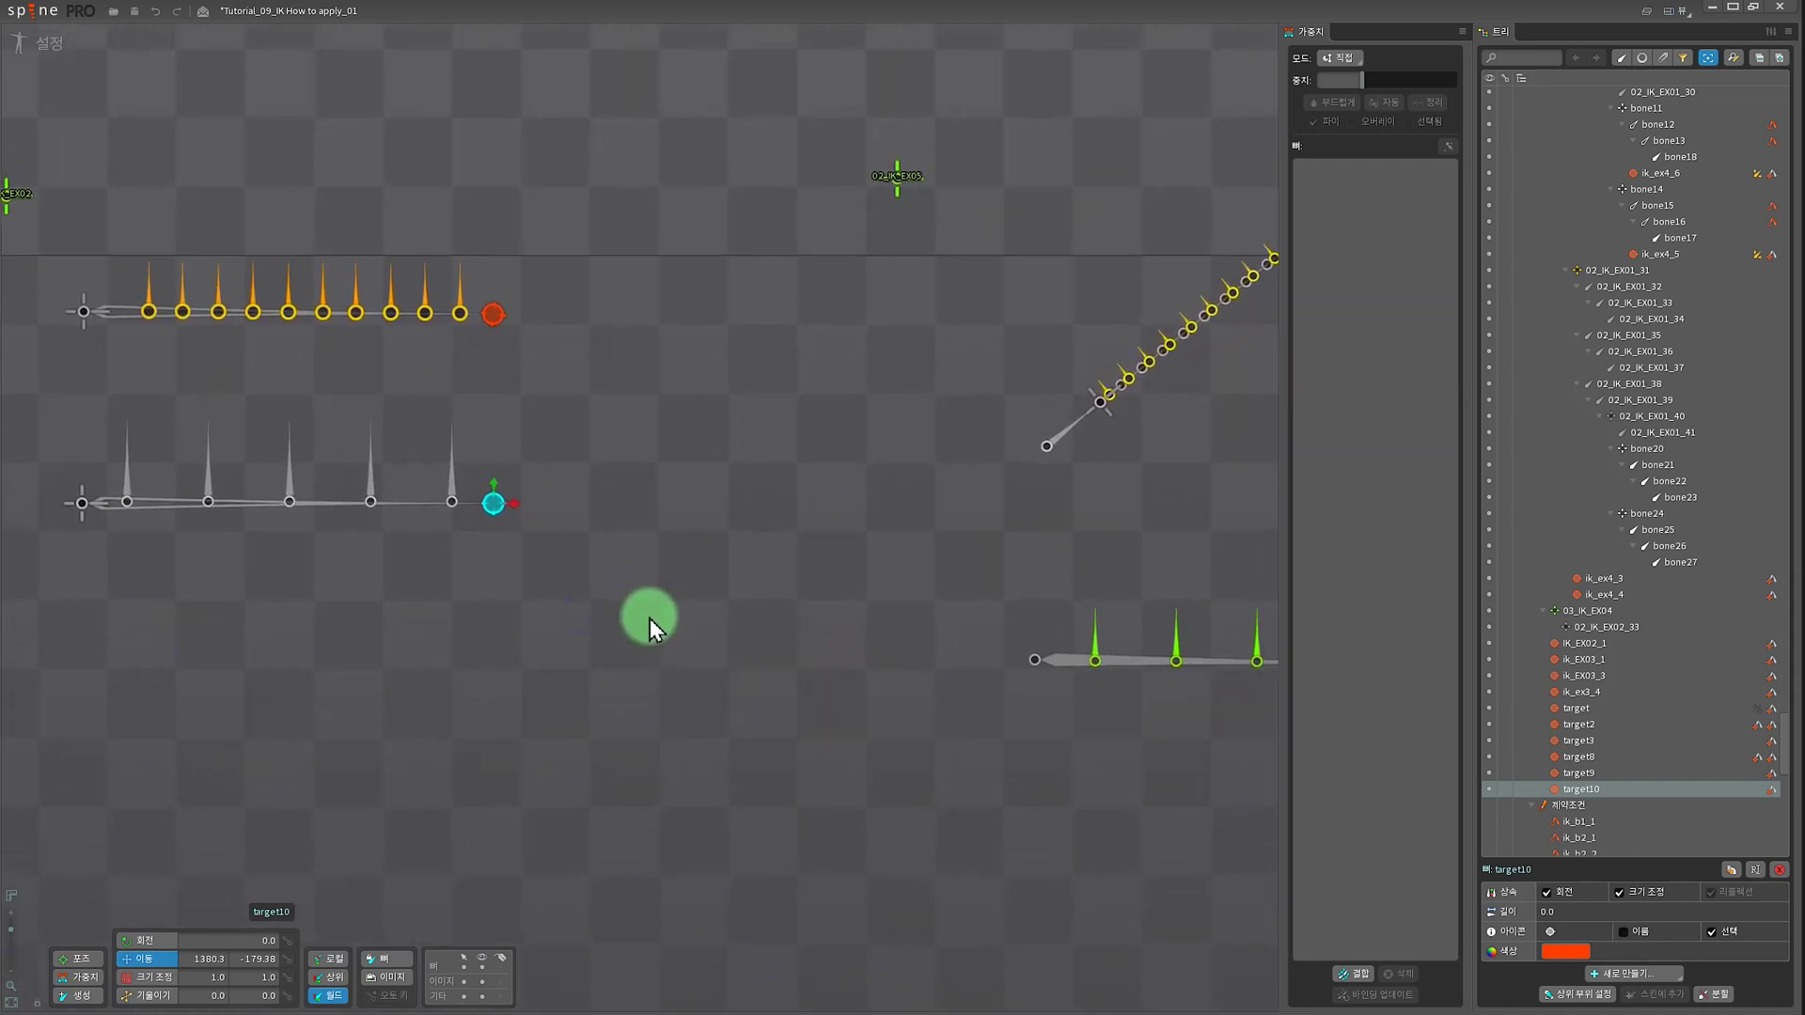
pyautogui.scroll(-2, 790, 589)
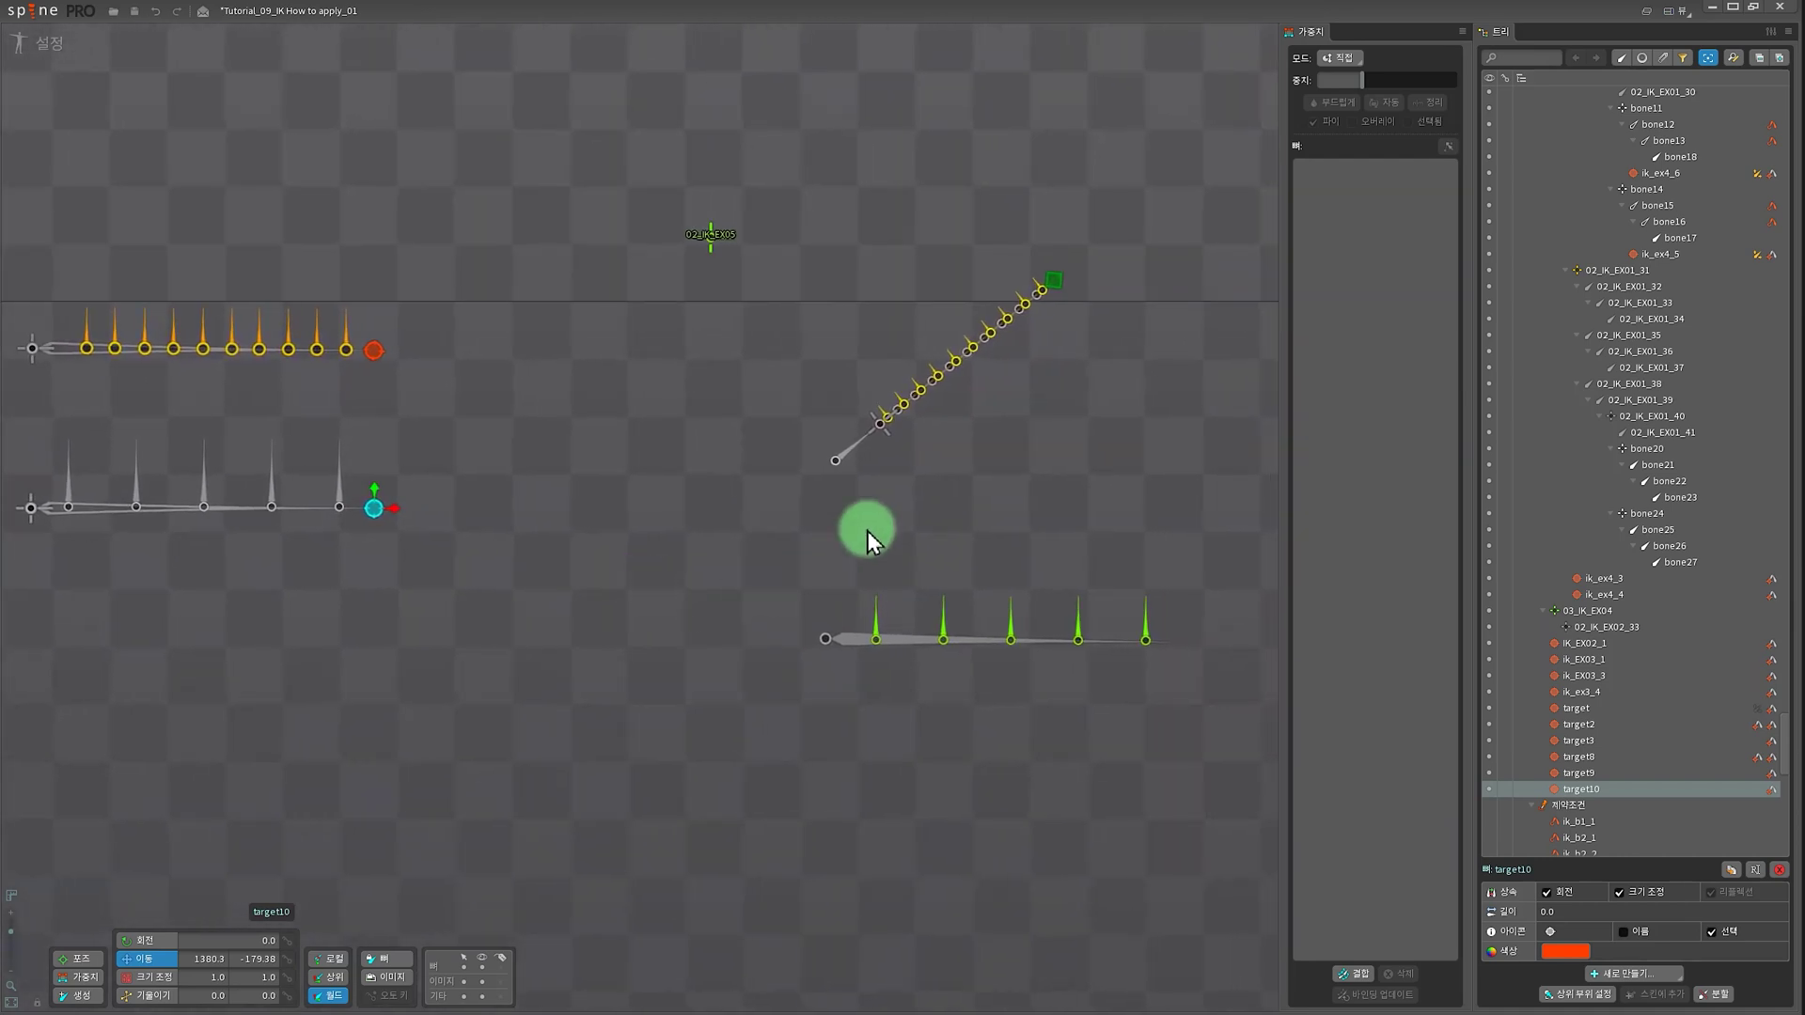
# - Inspect the diagonal 02_IK_EX05 rig's base bone and its green control bone 02_IK_EX02_28
pyautogui.click(838, 458)
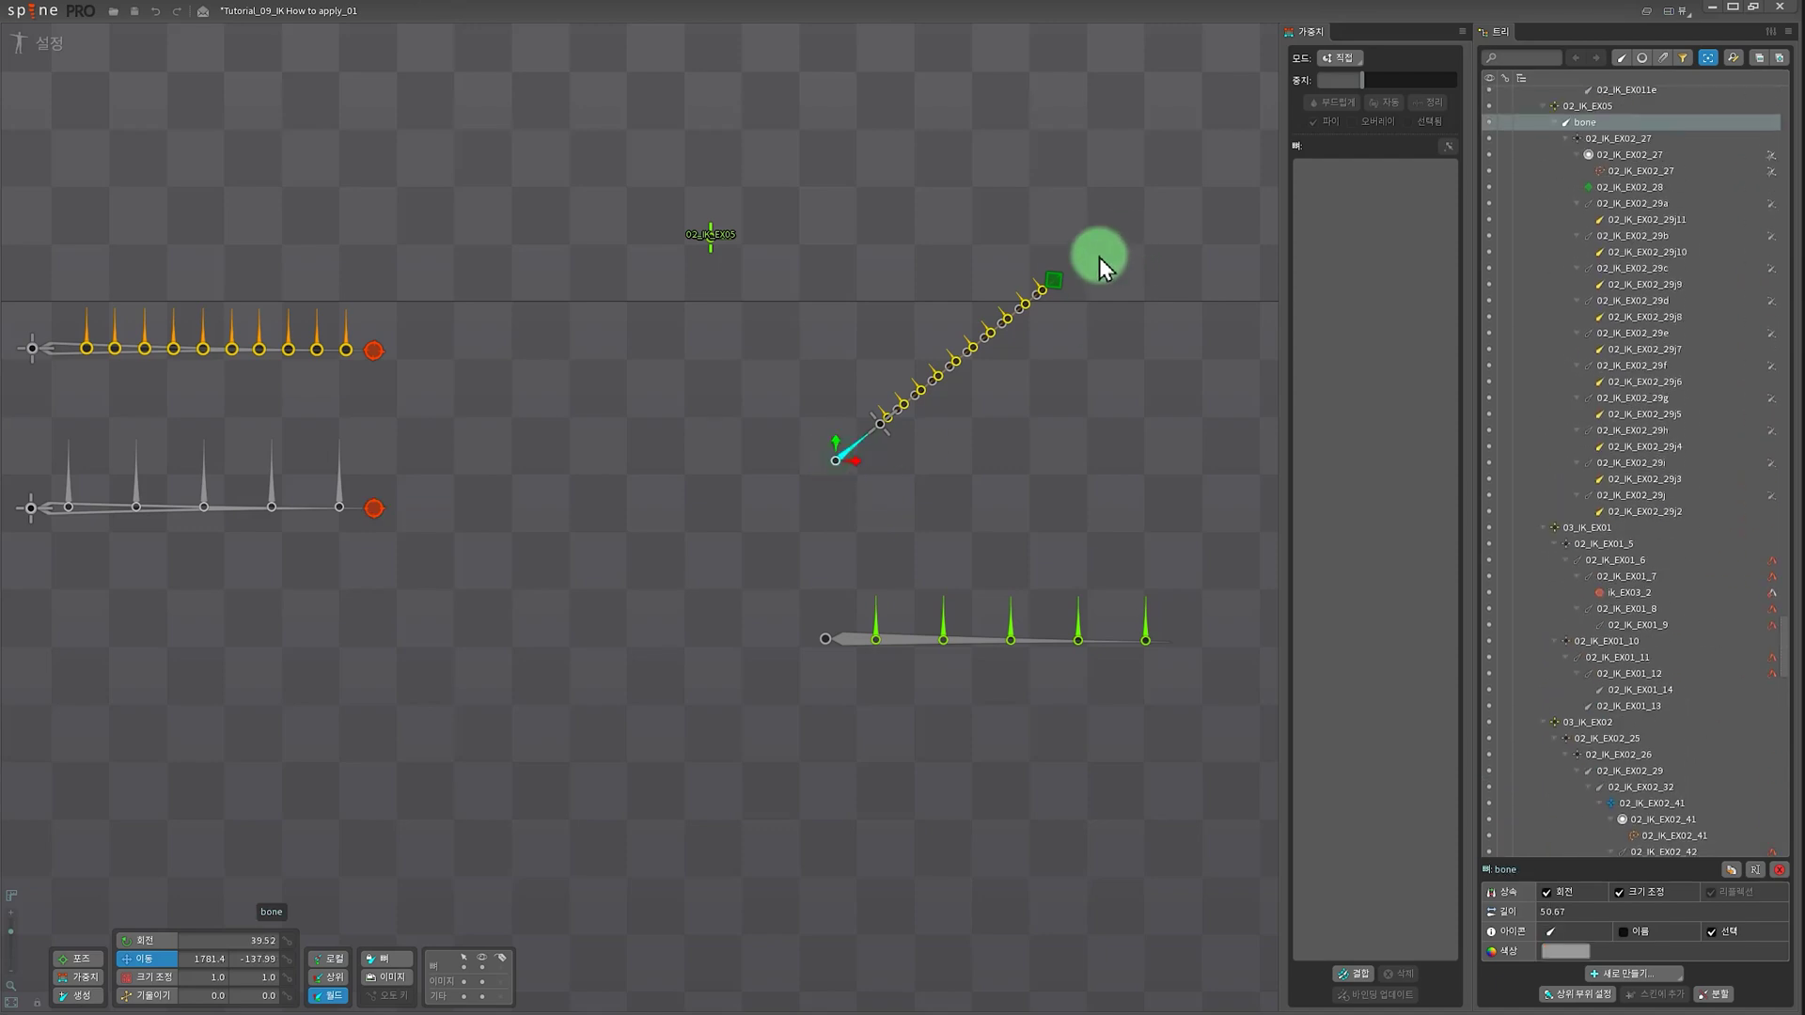
pyautogui.click(1056, 280)
pyautogui.moveTo(1057, 278)
pyautogui.mouseDown()
pyautogui.moveTo(1248, 393)
pyautogui.moveTo(1035, 243)
pyautogui.moveTo(1286, 304)
pyautogui.moveTo(1033, 268)
pyautogui.moveTo(1157, 241)
pyautogui.moveTo(1055, 279)
pyautogui.mouseUp()
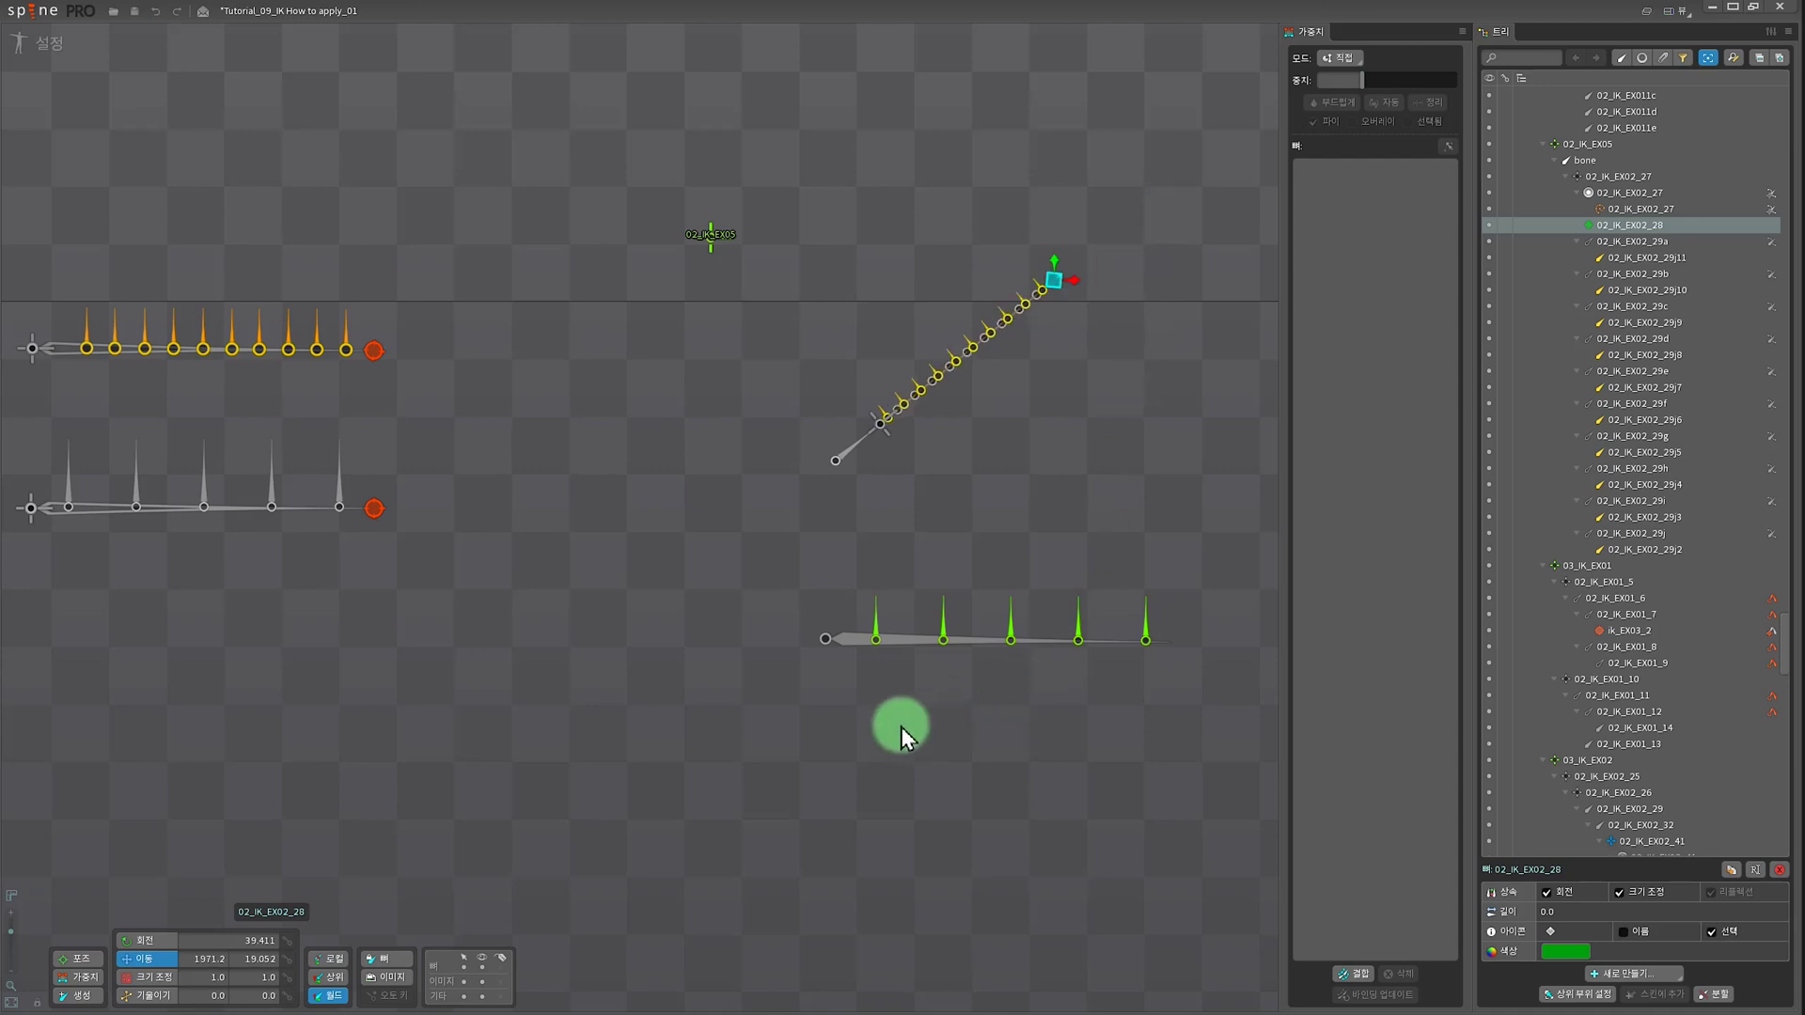
# - Try scaling the horizontal bone 02_IK_EX04 along X to test how its five green child bones spread
pyautogui.click(845, 649)
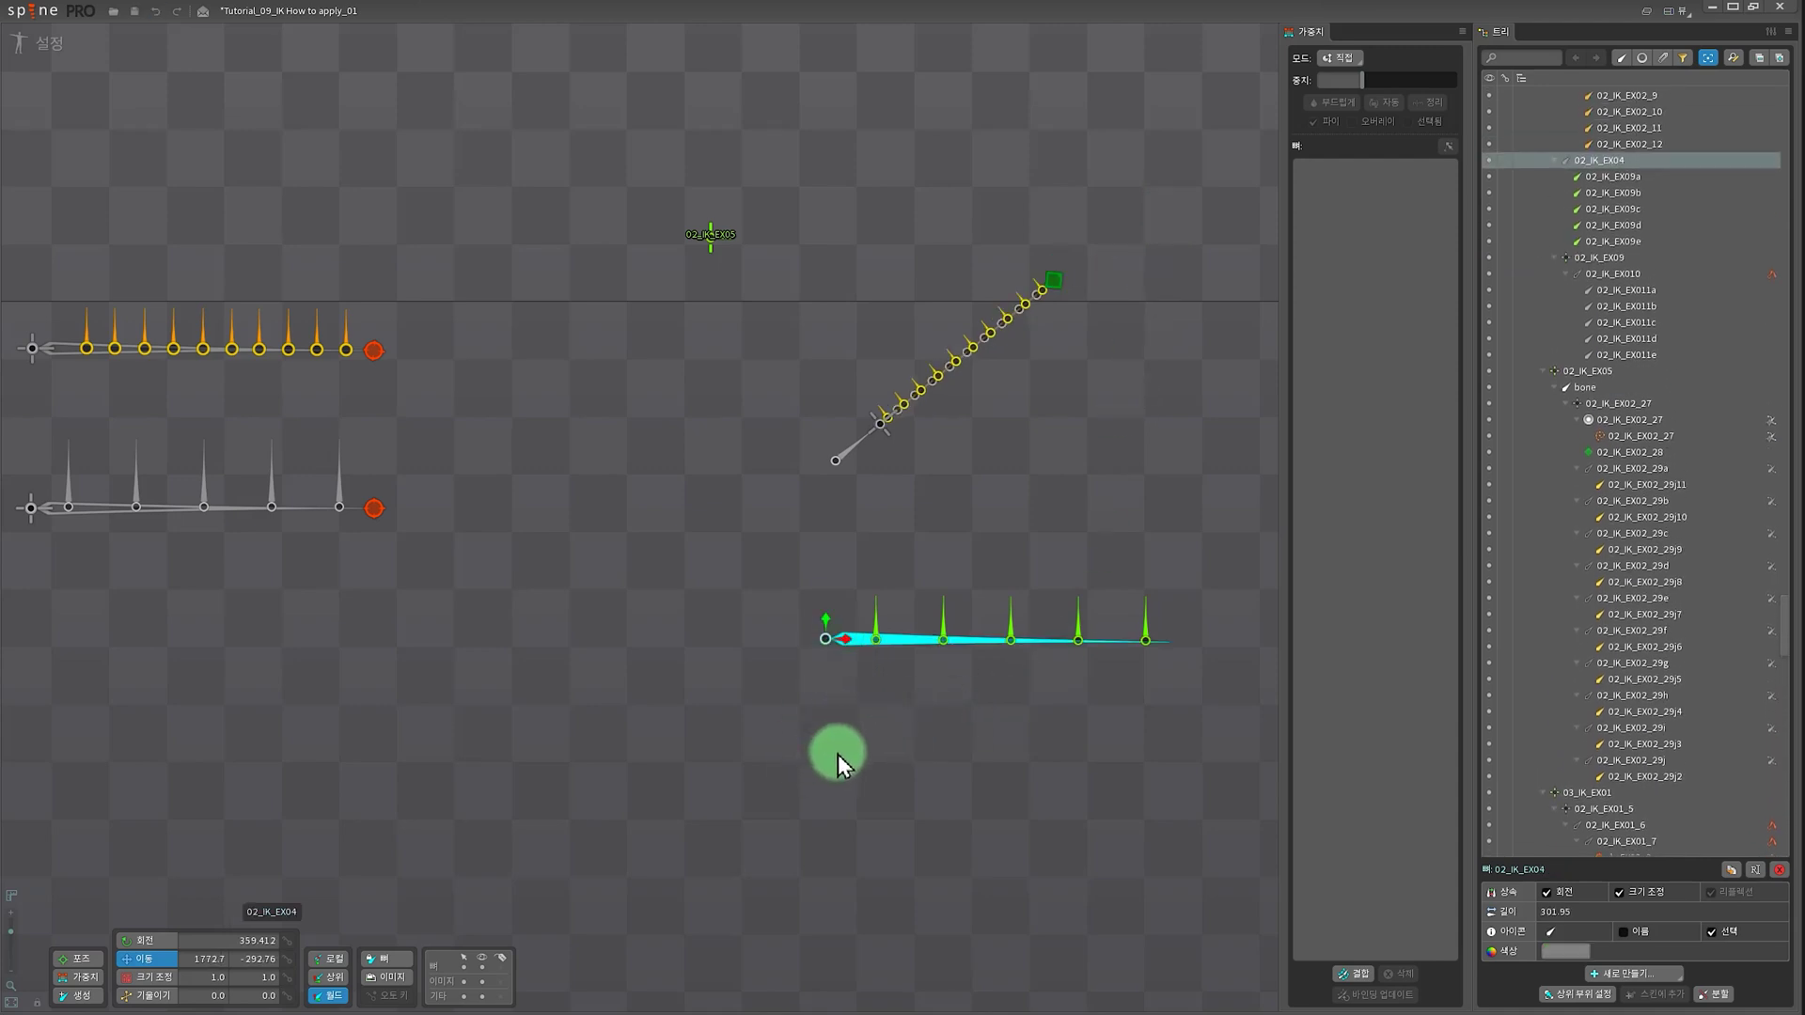
pyautogui.press('c')
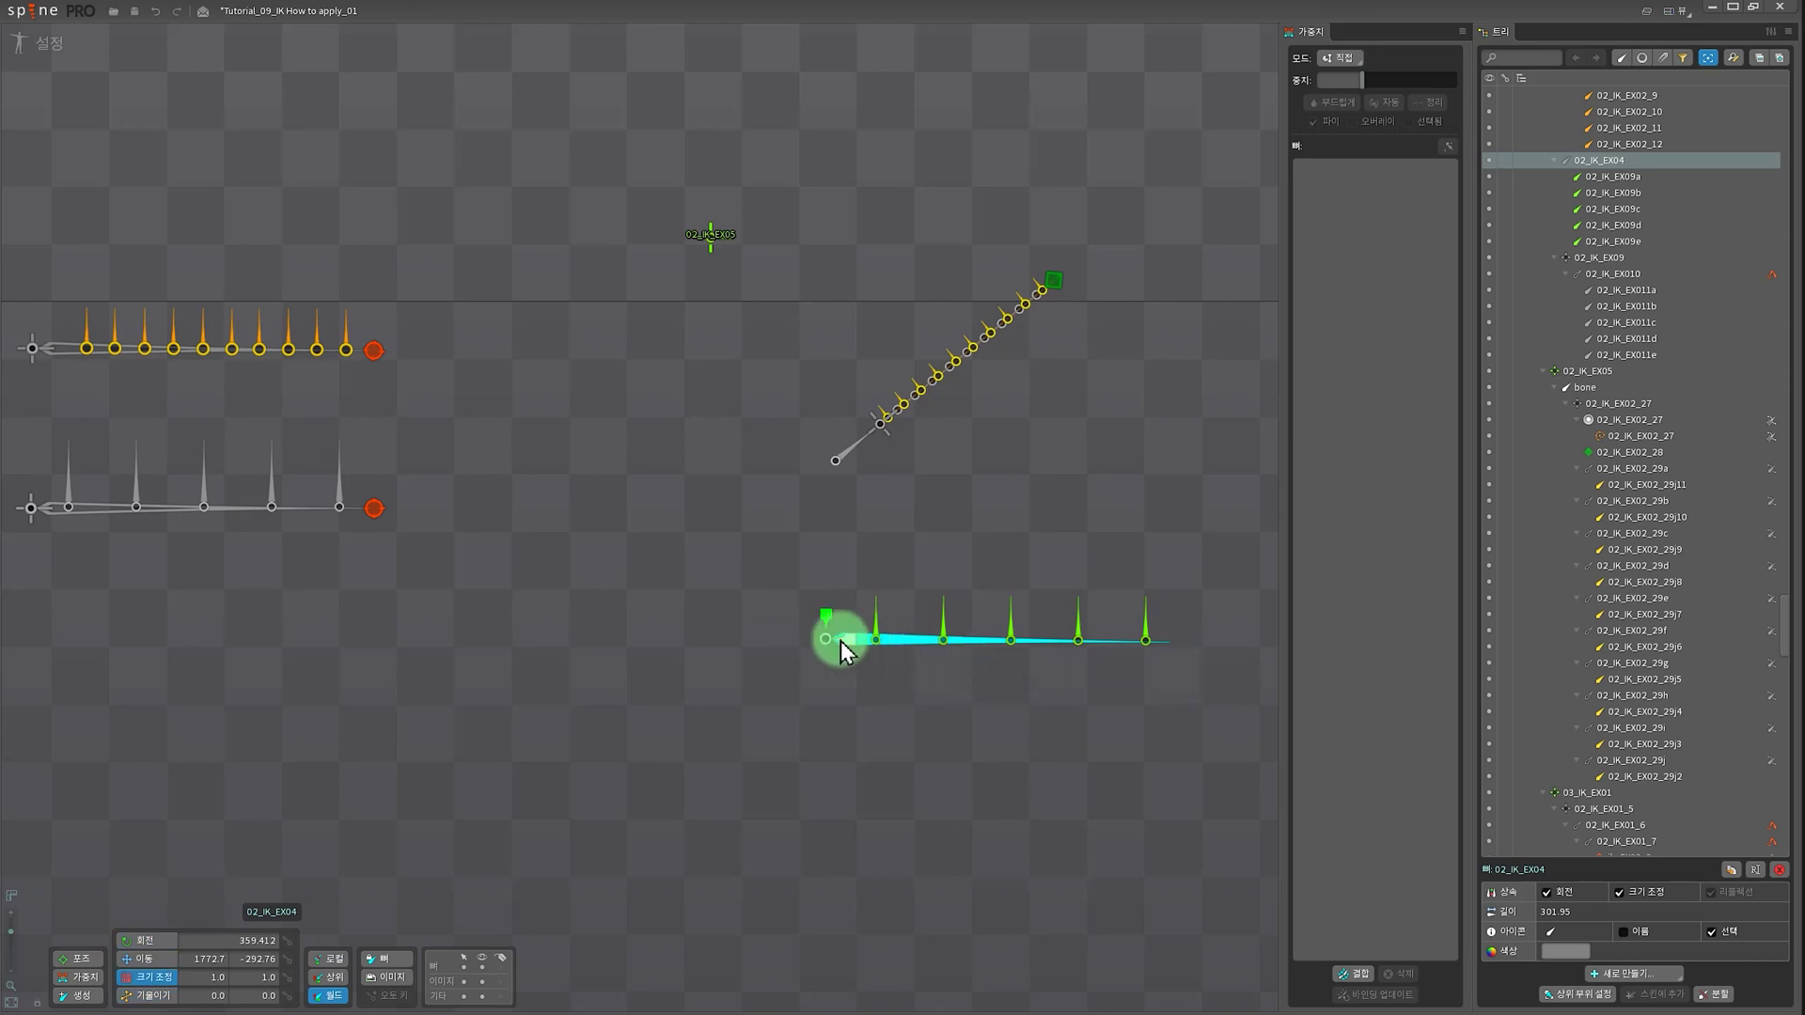
pyautogui.moveTo(732, 656); pyautogui.dragTo(851, 656)
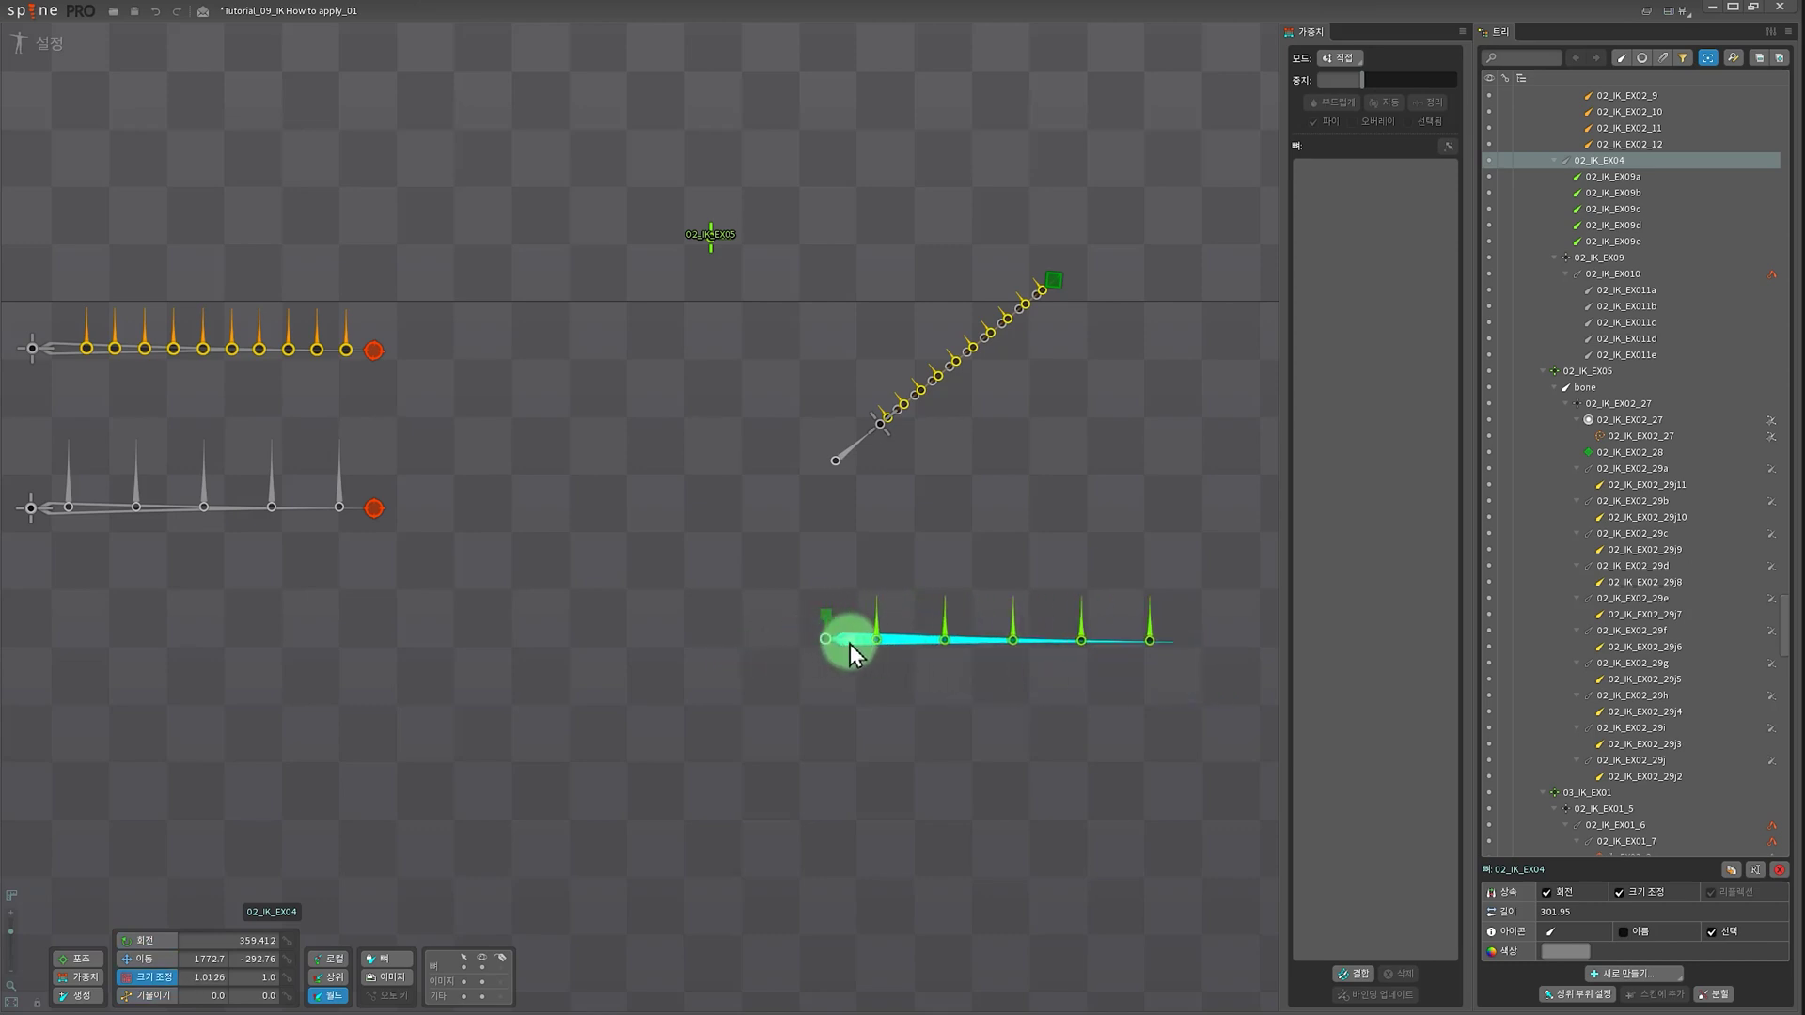
pyautogui.moveTo(715, 661); pyautogui.dragTo(854, 657)
pyautogui.moveTo(720, 656); pyautogui.dragTo(865, 663)
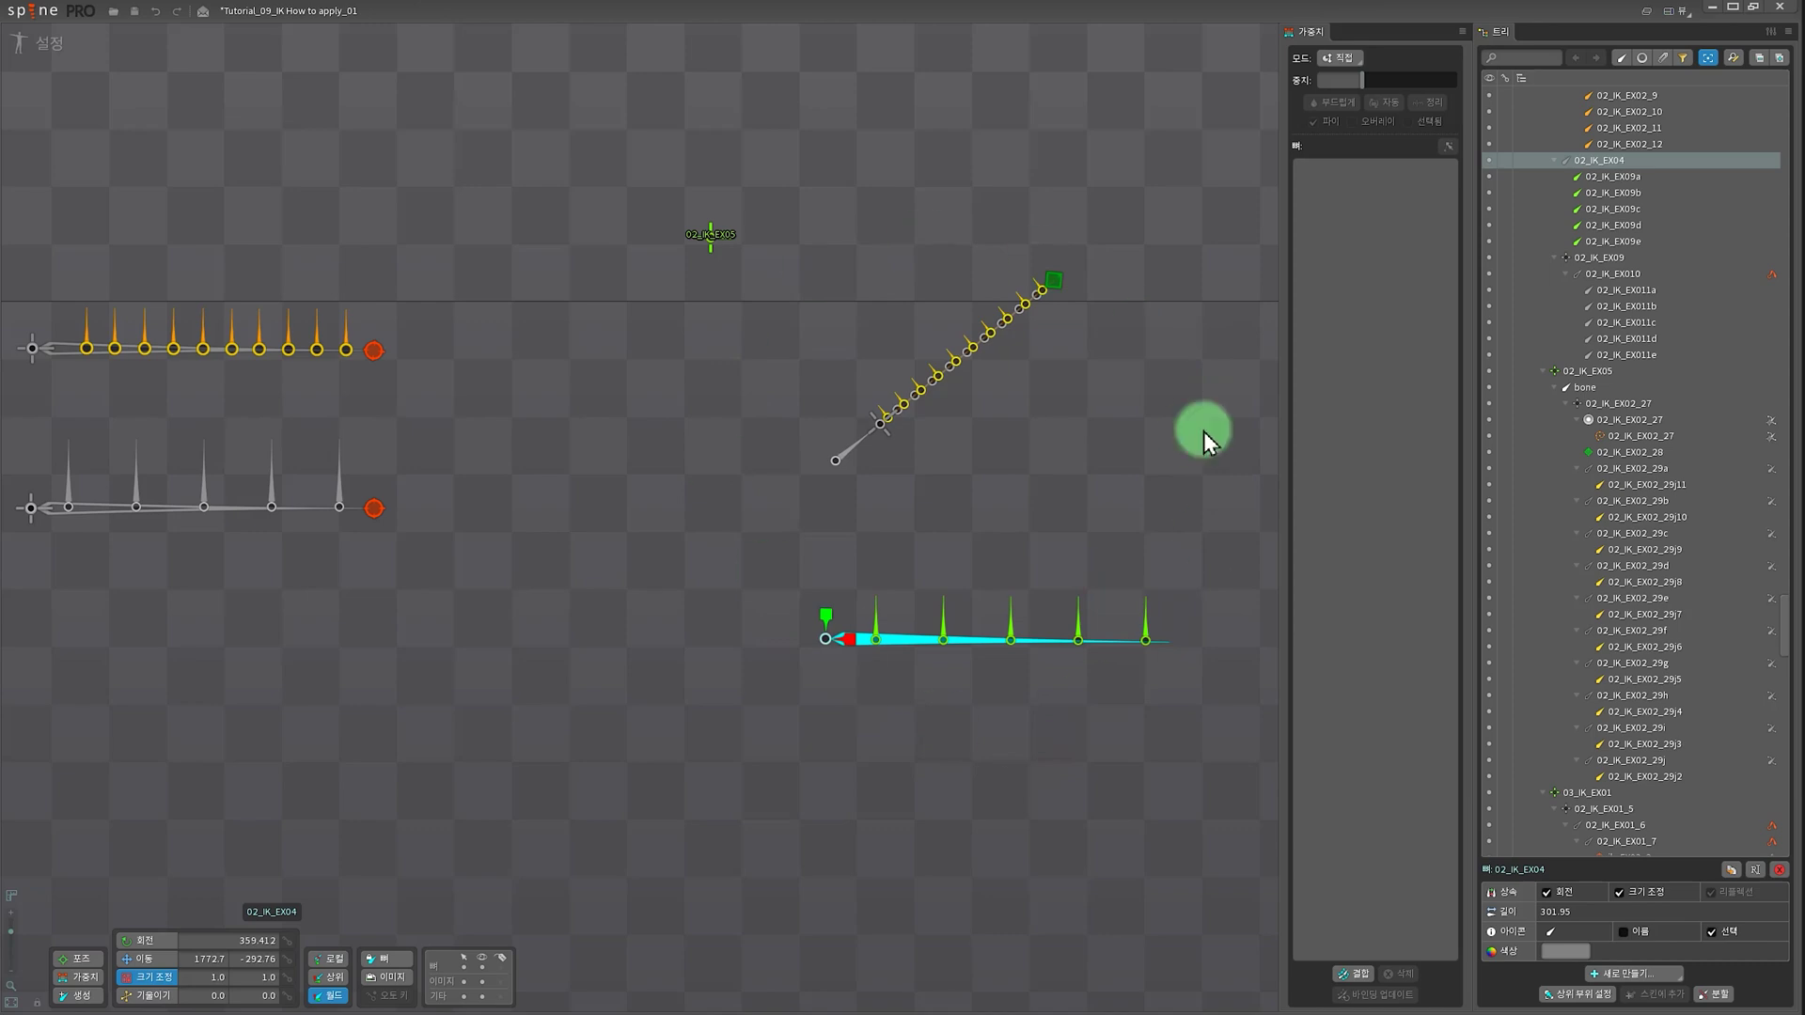
# - Sketch green target circles near the end of the upper effect on Layer 1 in Photoshop, and return to Spine to test target10
pyautogui.click(374, 513)
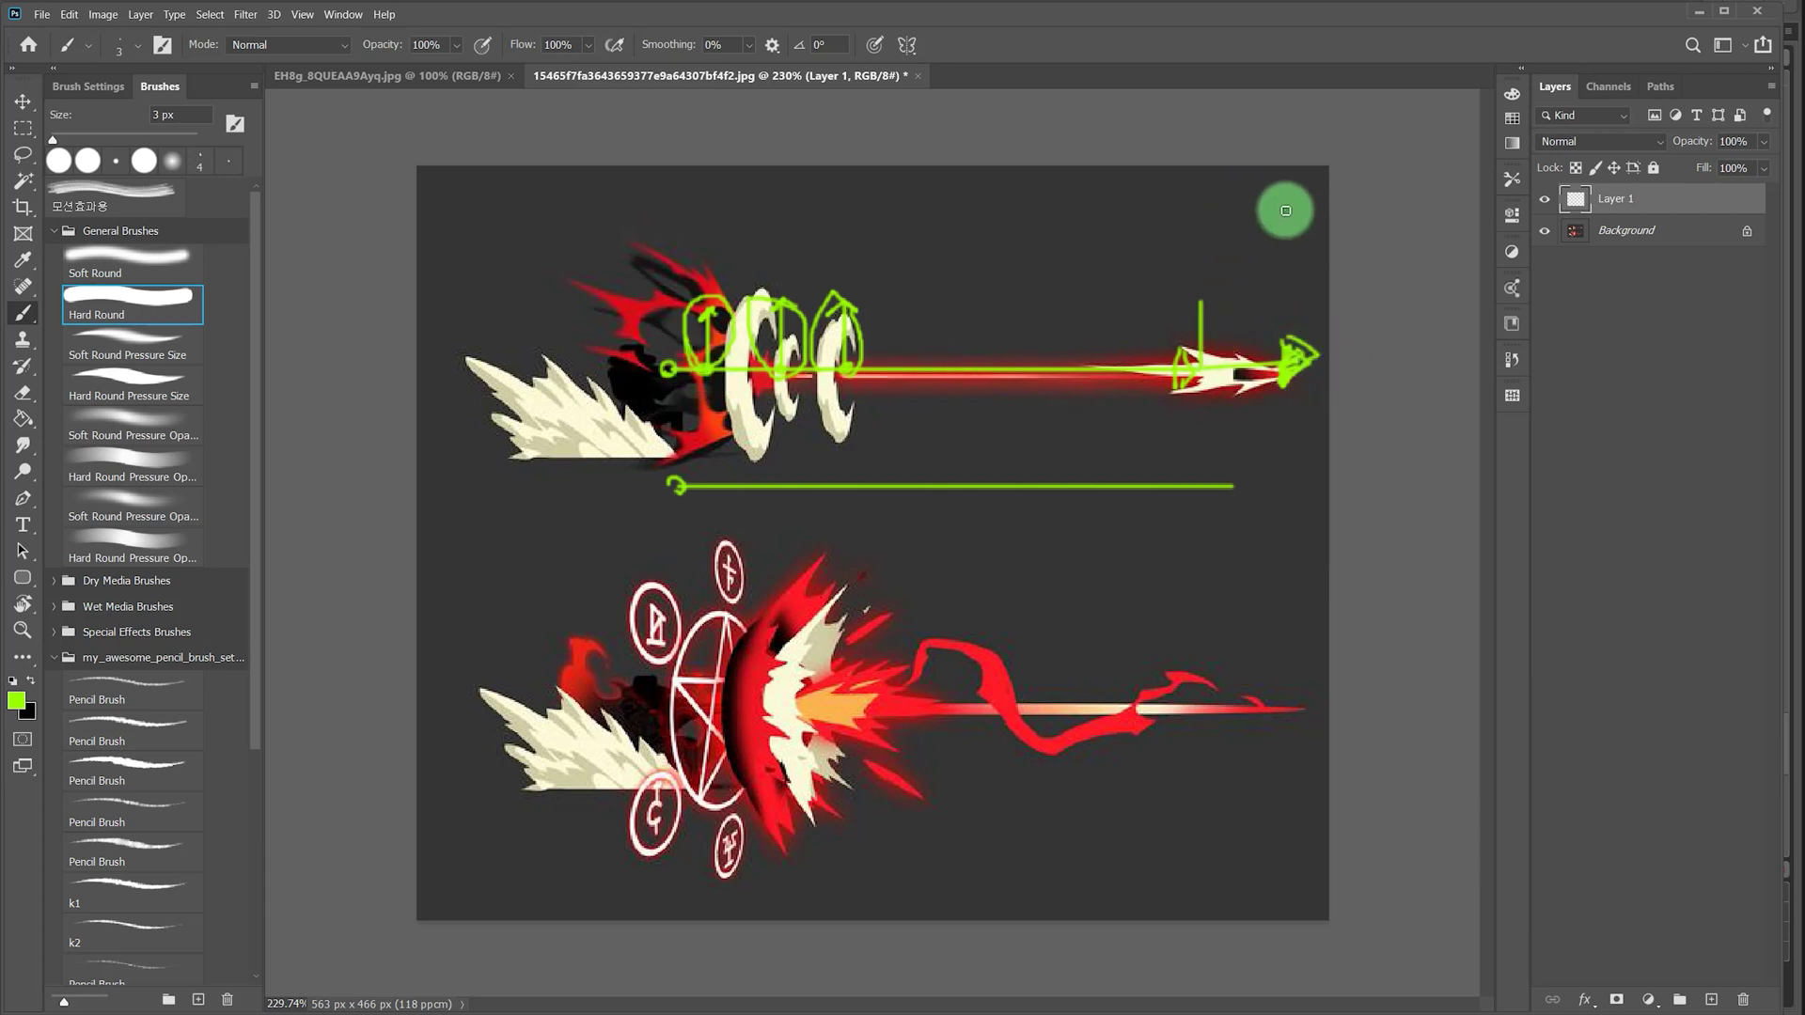
pyautogui.moveTo(1278, 209); pyautogui.dragTo(1305, 221)
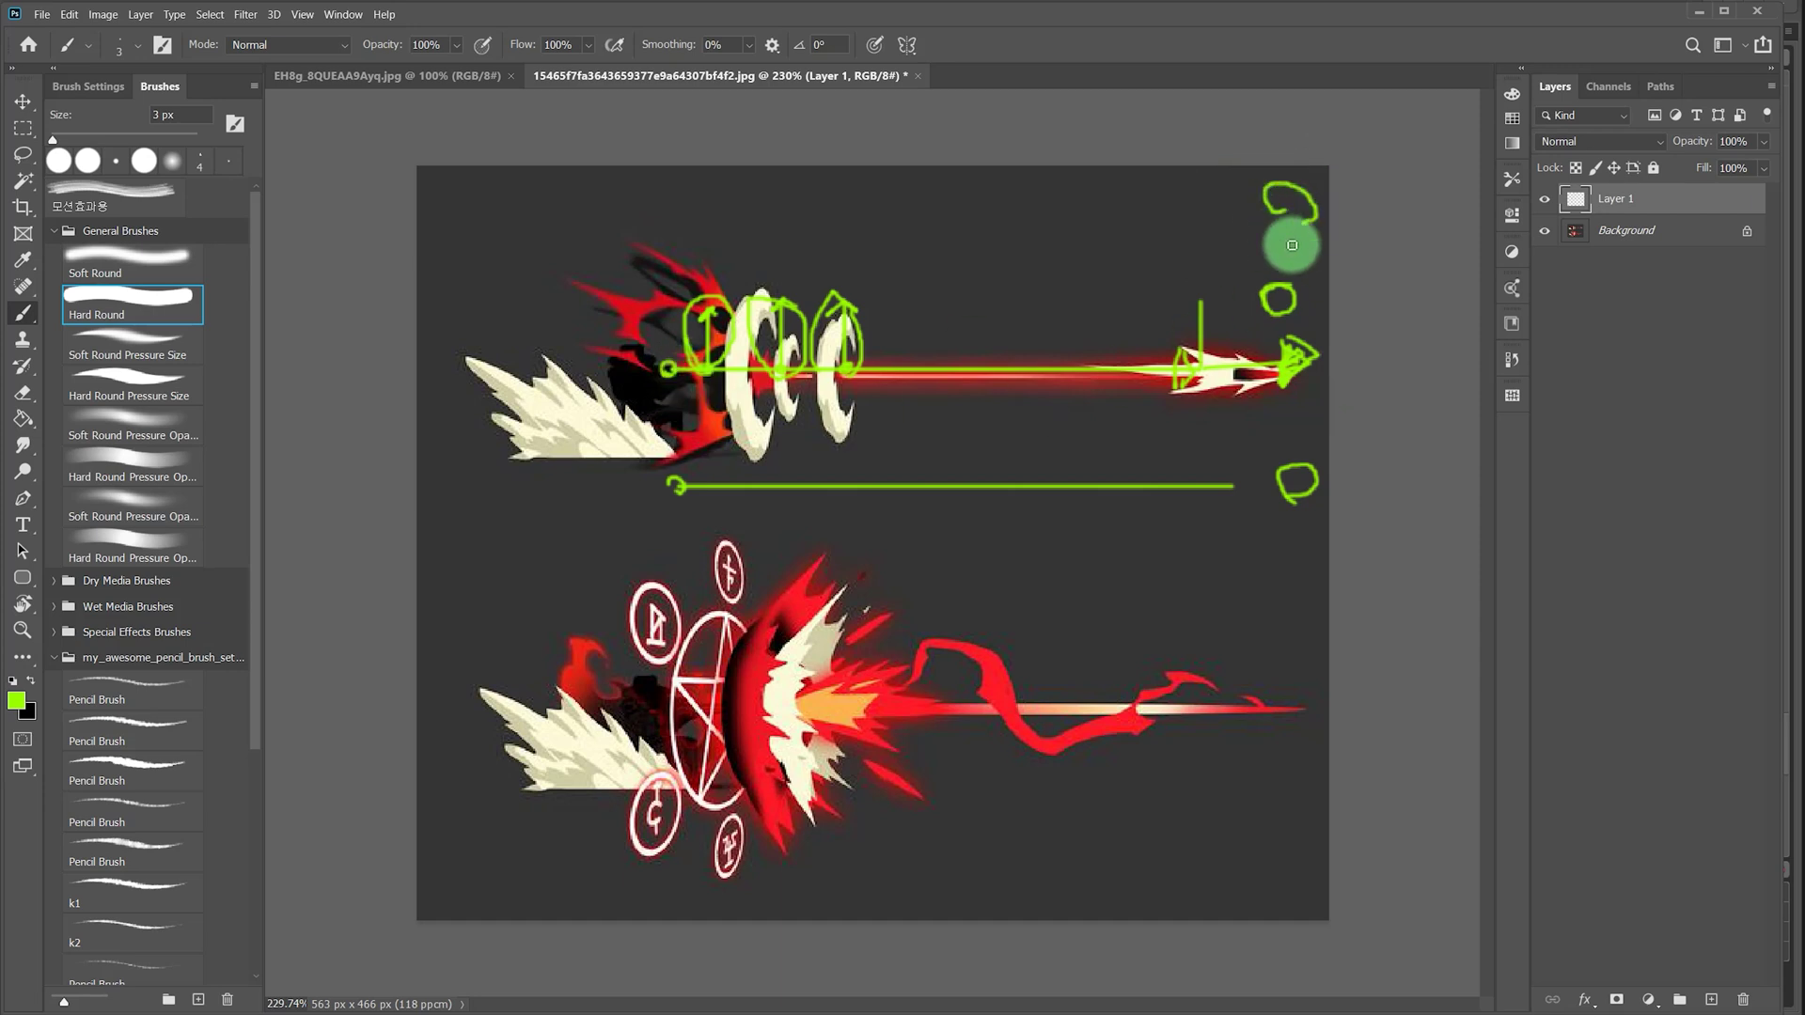
pyautogui.click(1707, 13)
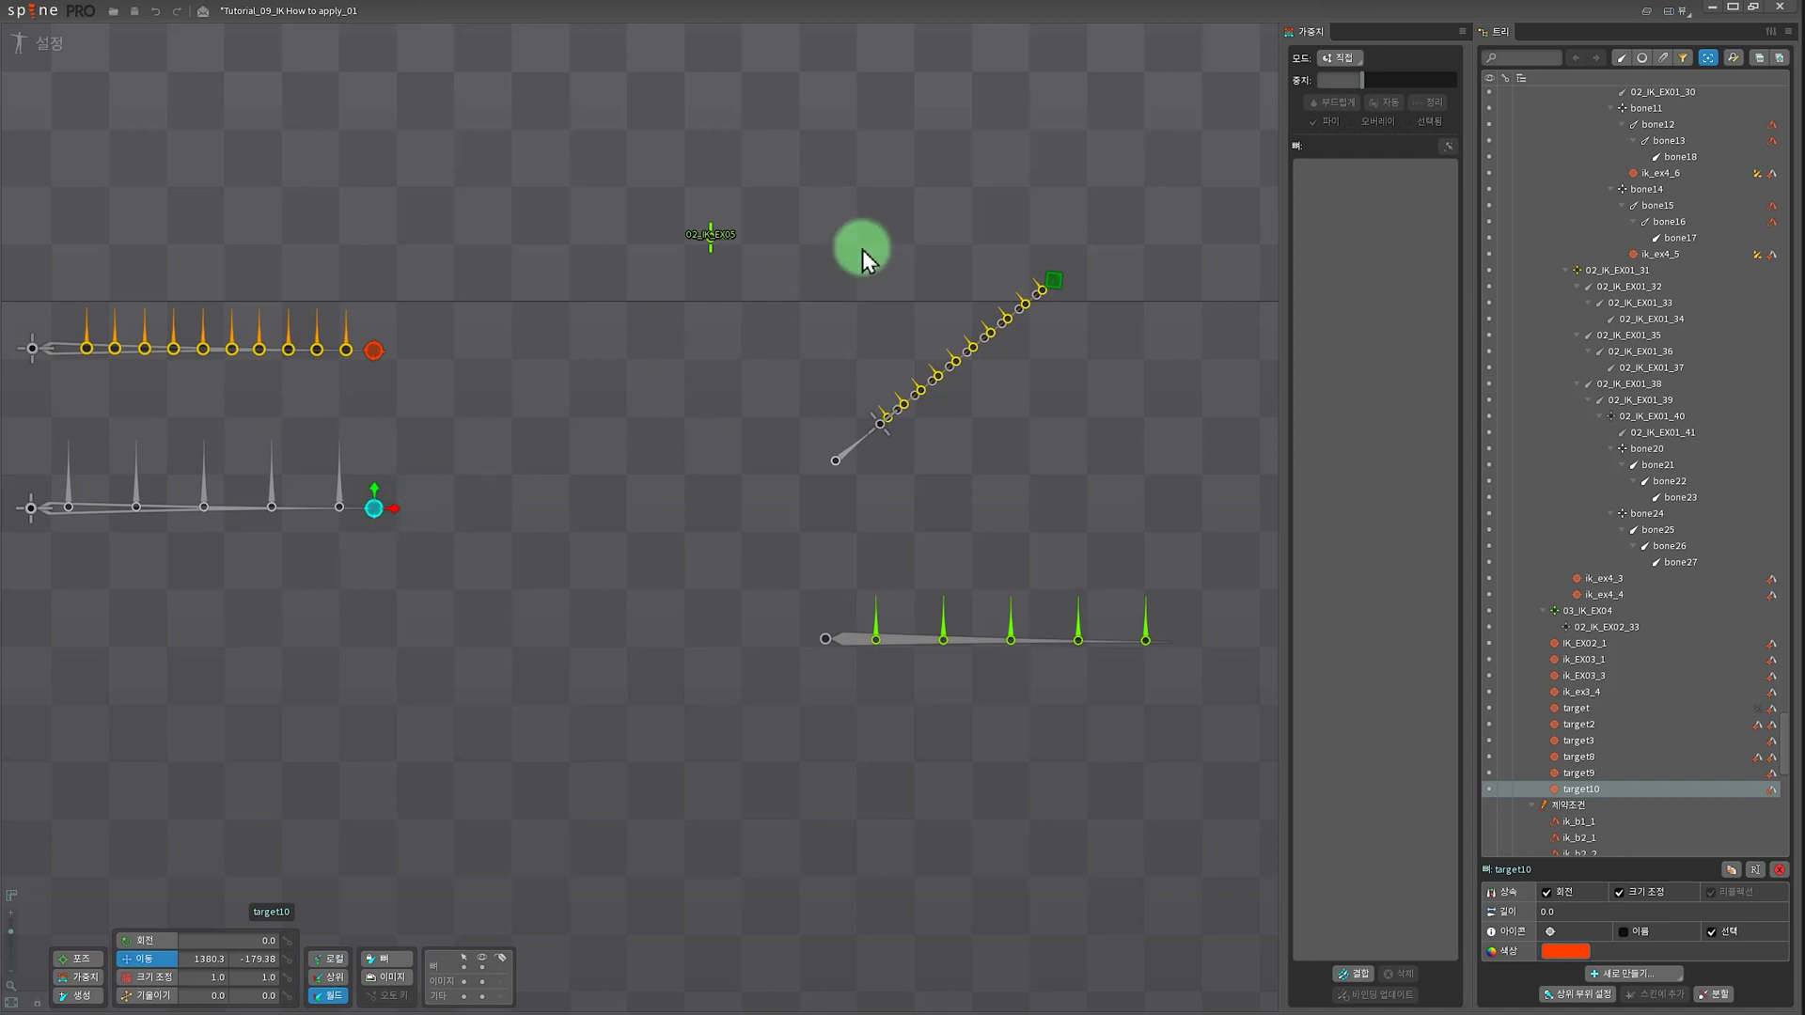
pyautogui.moveTo(385, 512); pyautogui.dragTo(630, 550)
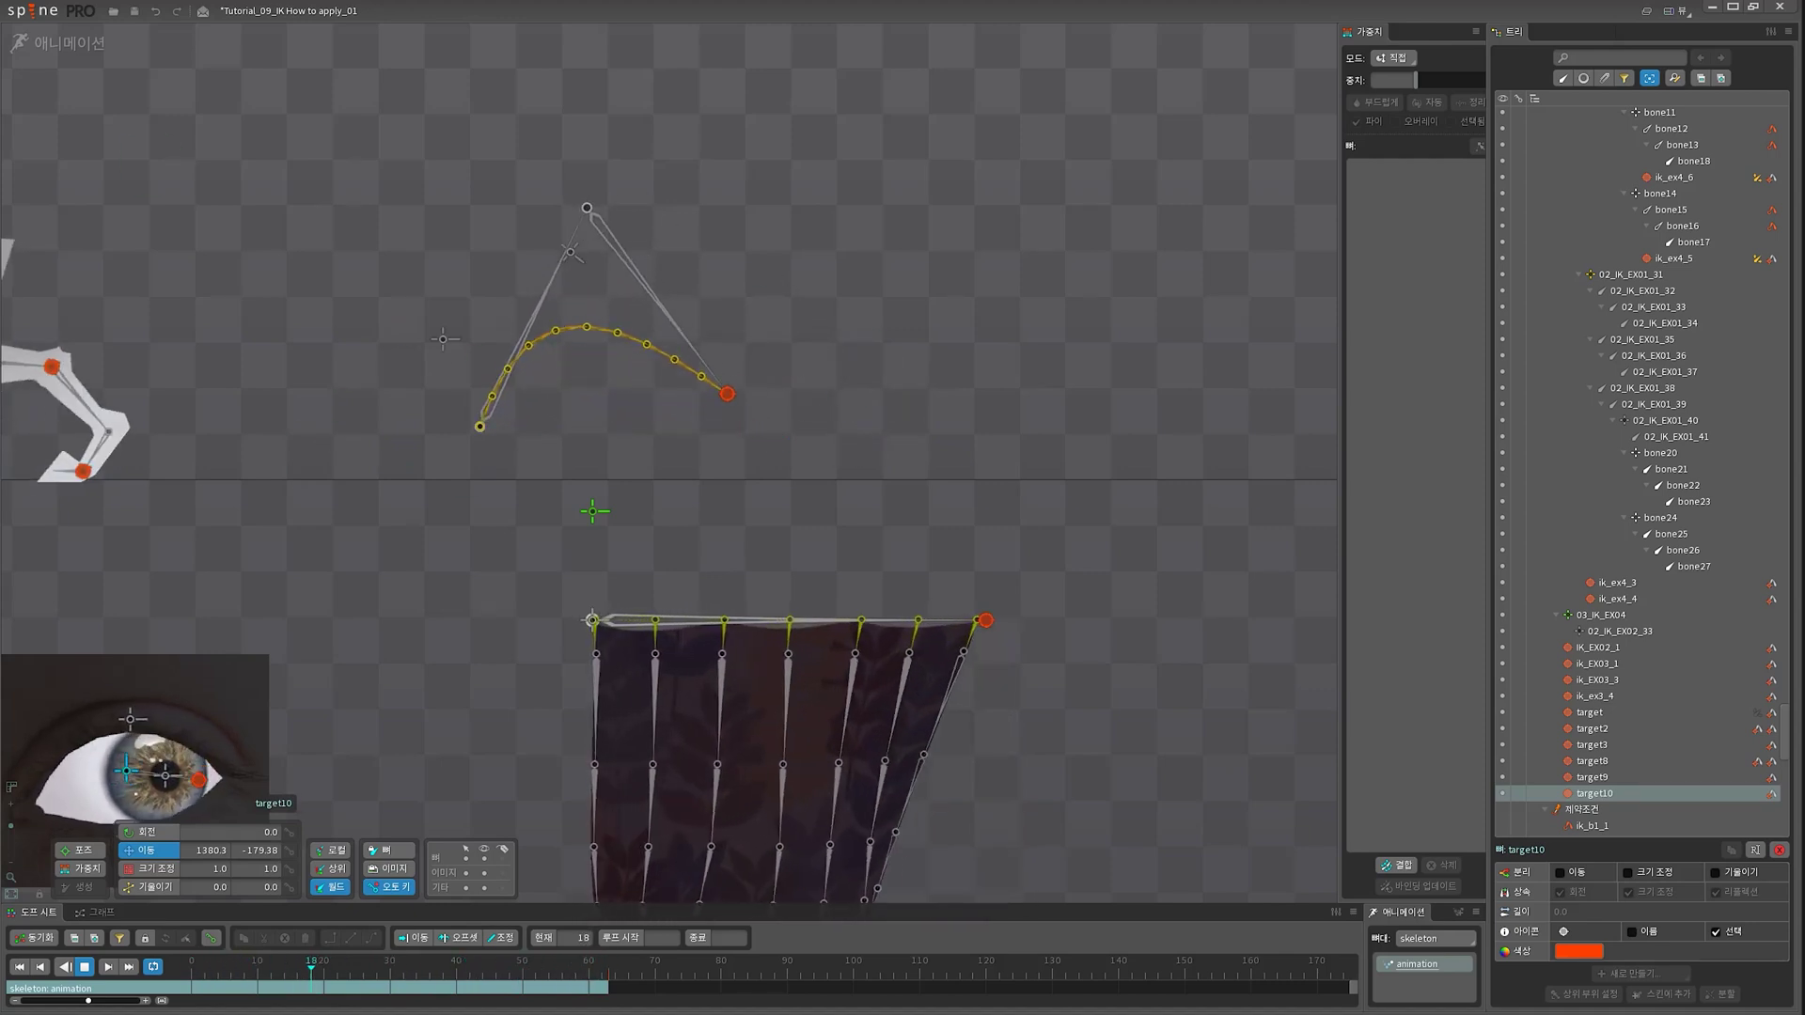
# - Look at the "Spine 2D Tutorial 04 Techniques for making waves" video and the Spine tips page on shoulder rigging in the browser
pyautogui.hotkey('alt', 'Tab')
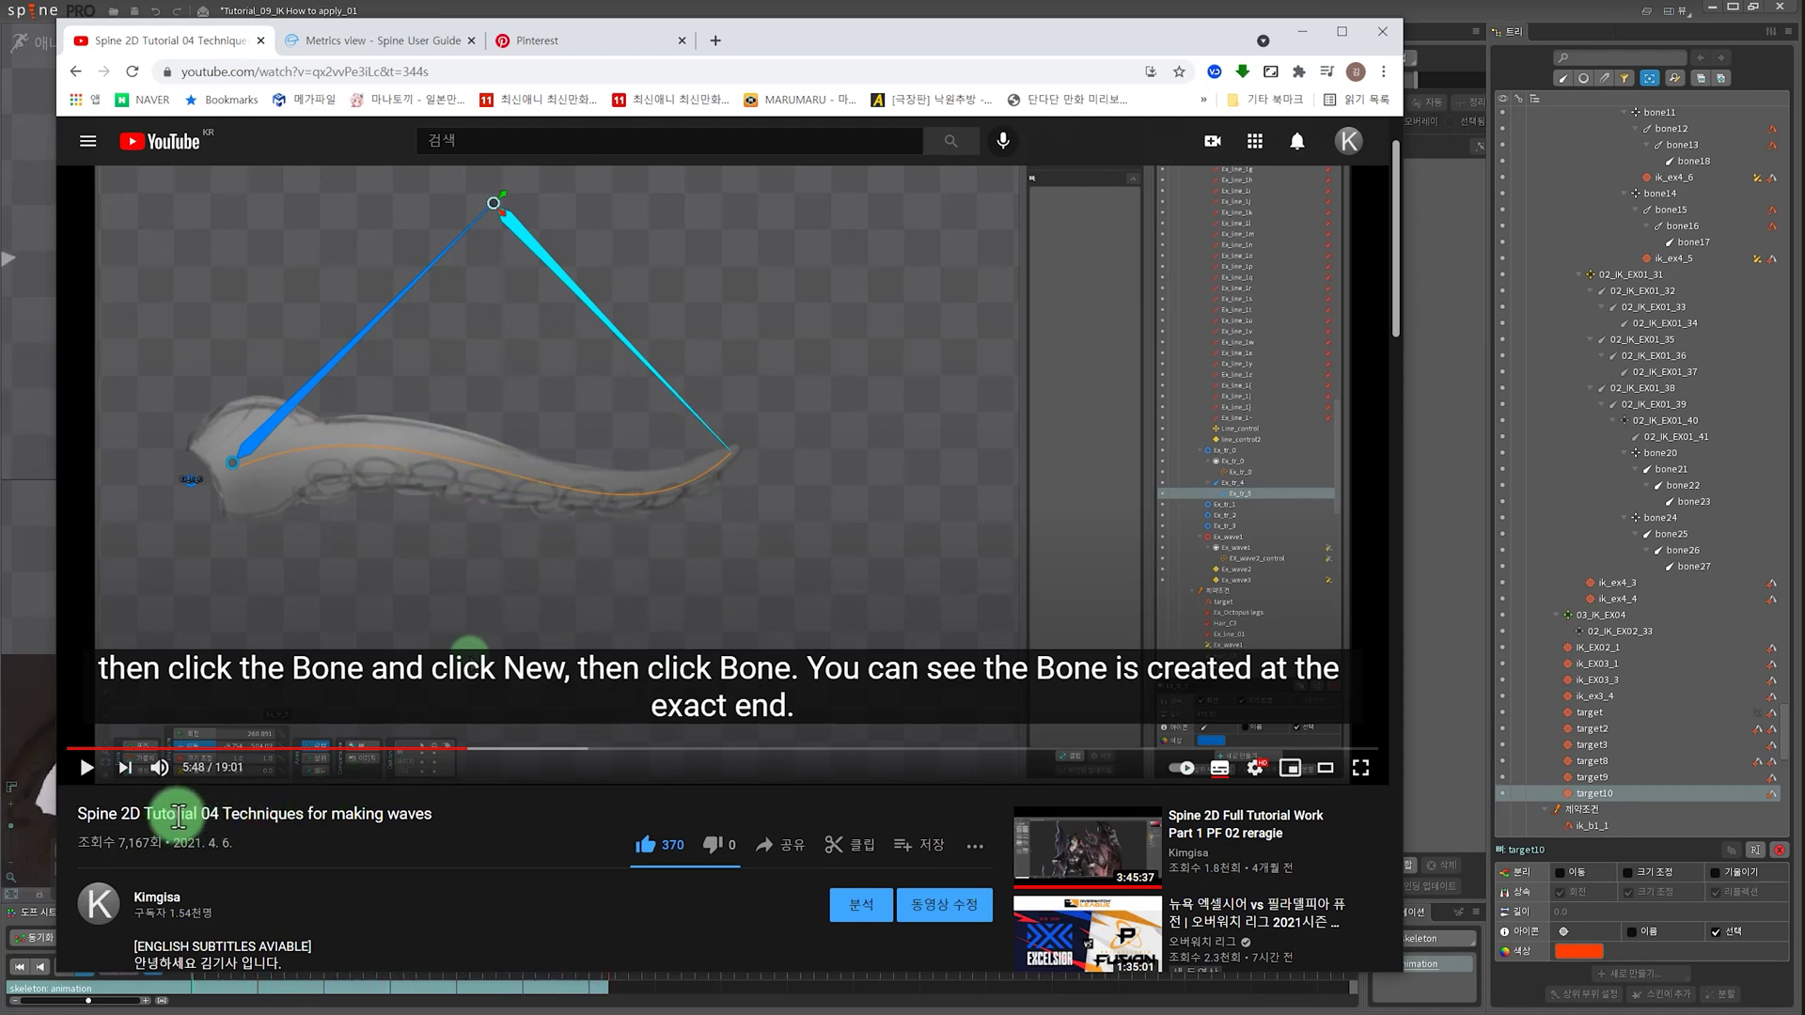
pyautogui.moveTo(179, 816); pyautogui.dragTo(441, 816)
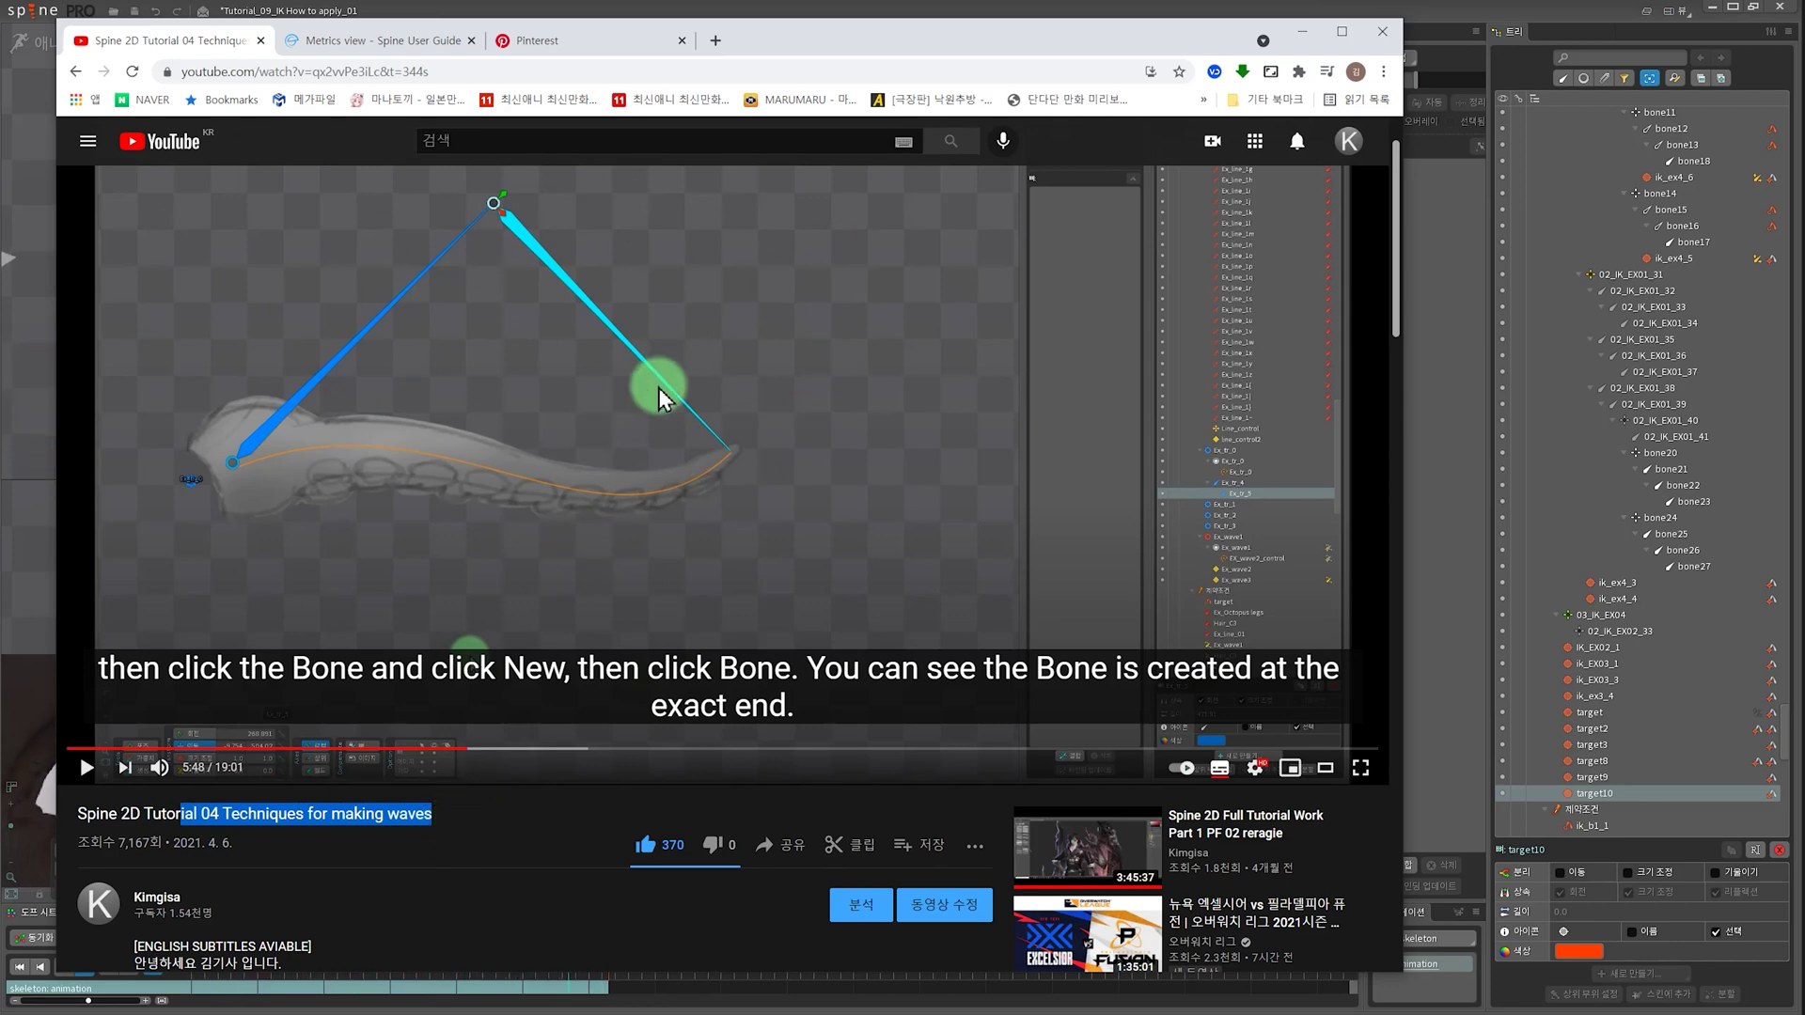
pyautogui.click(1312, 31)
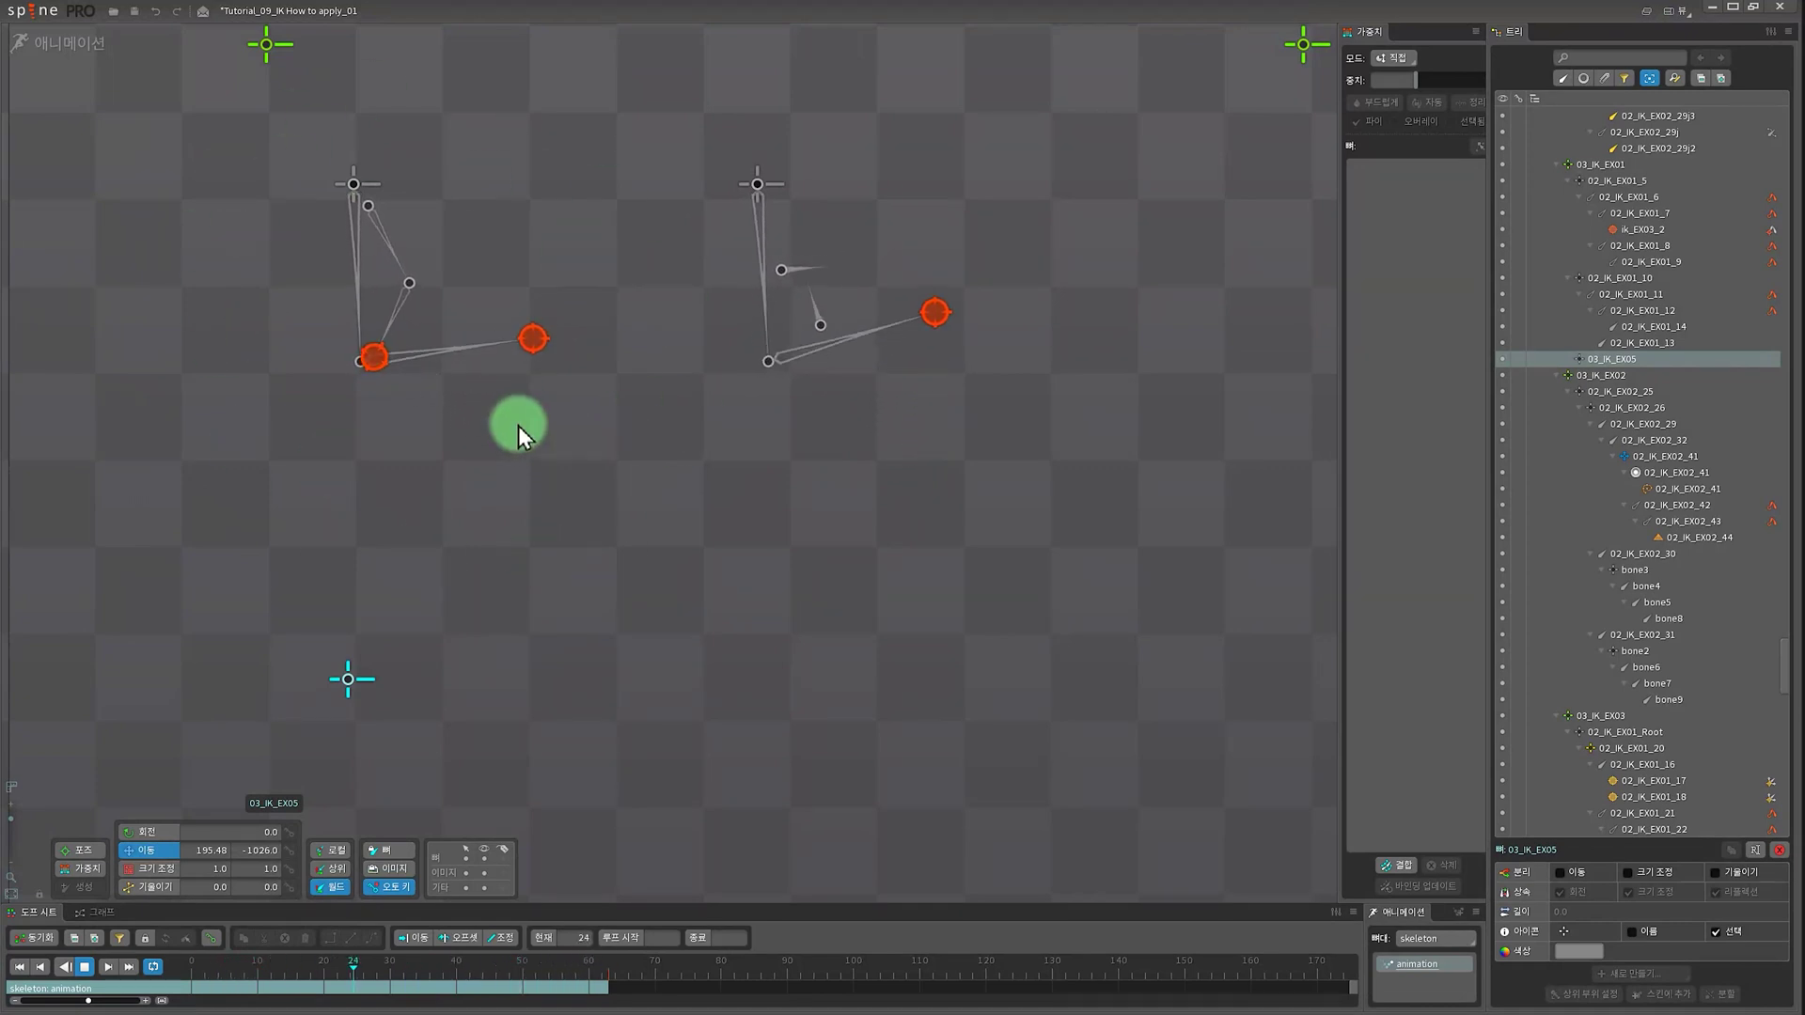
pyautogui.hotkey('alt', 'Tab')
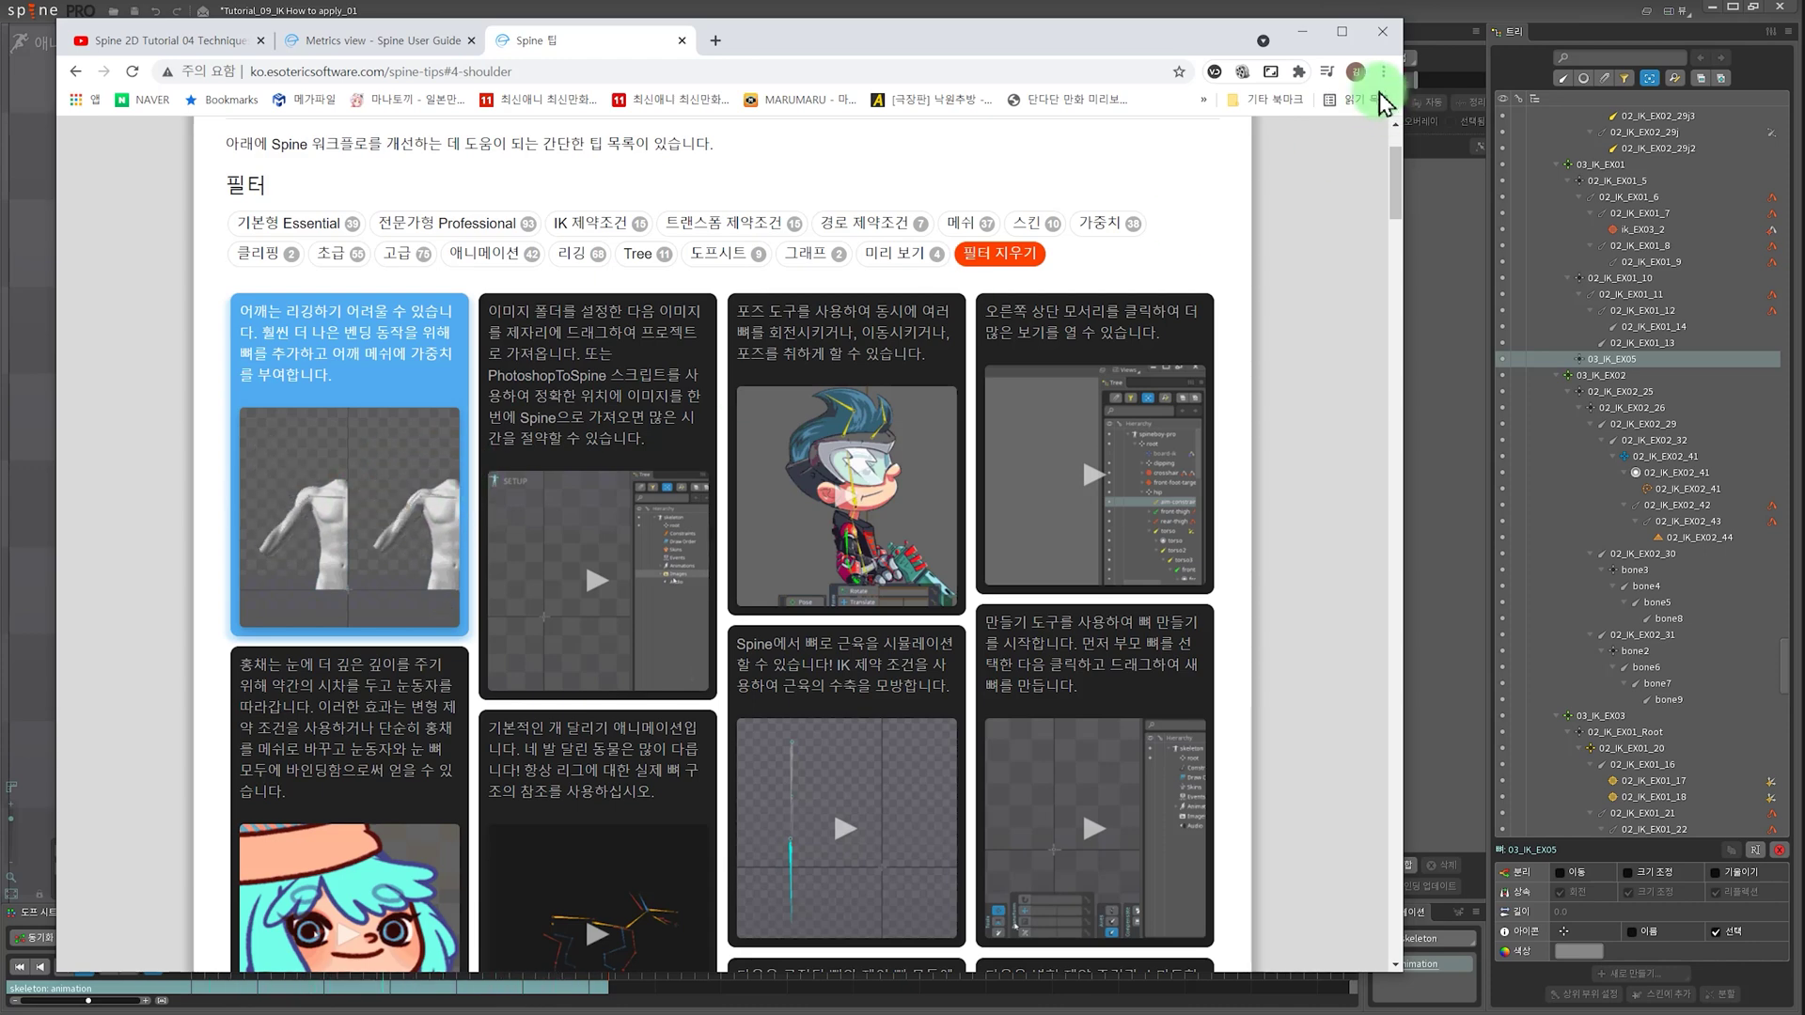
pyautogui.click(1303, 32)
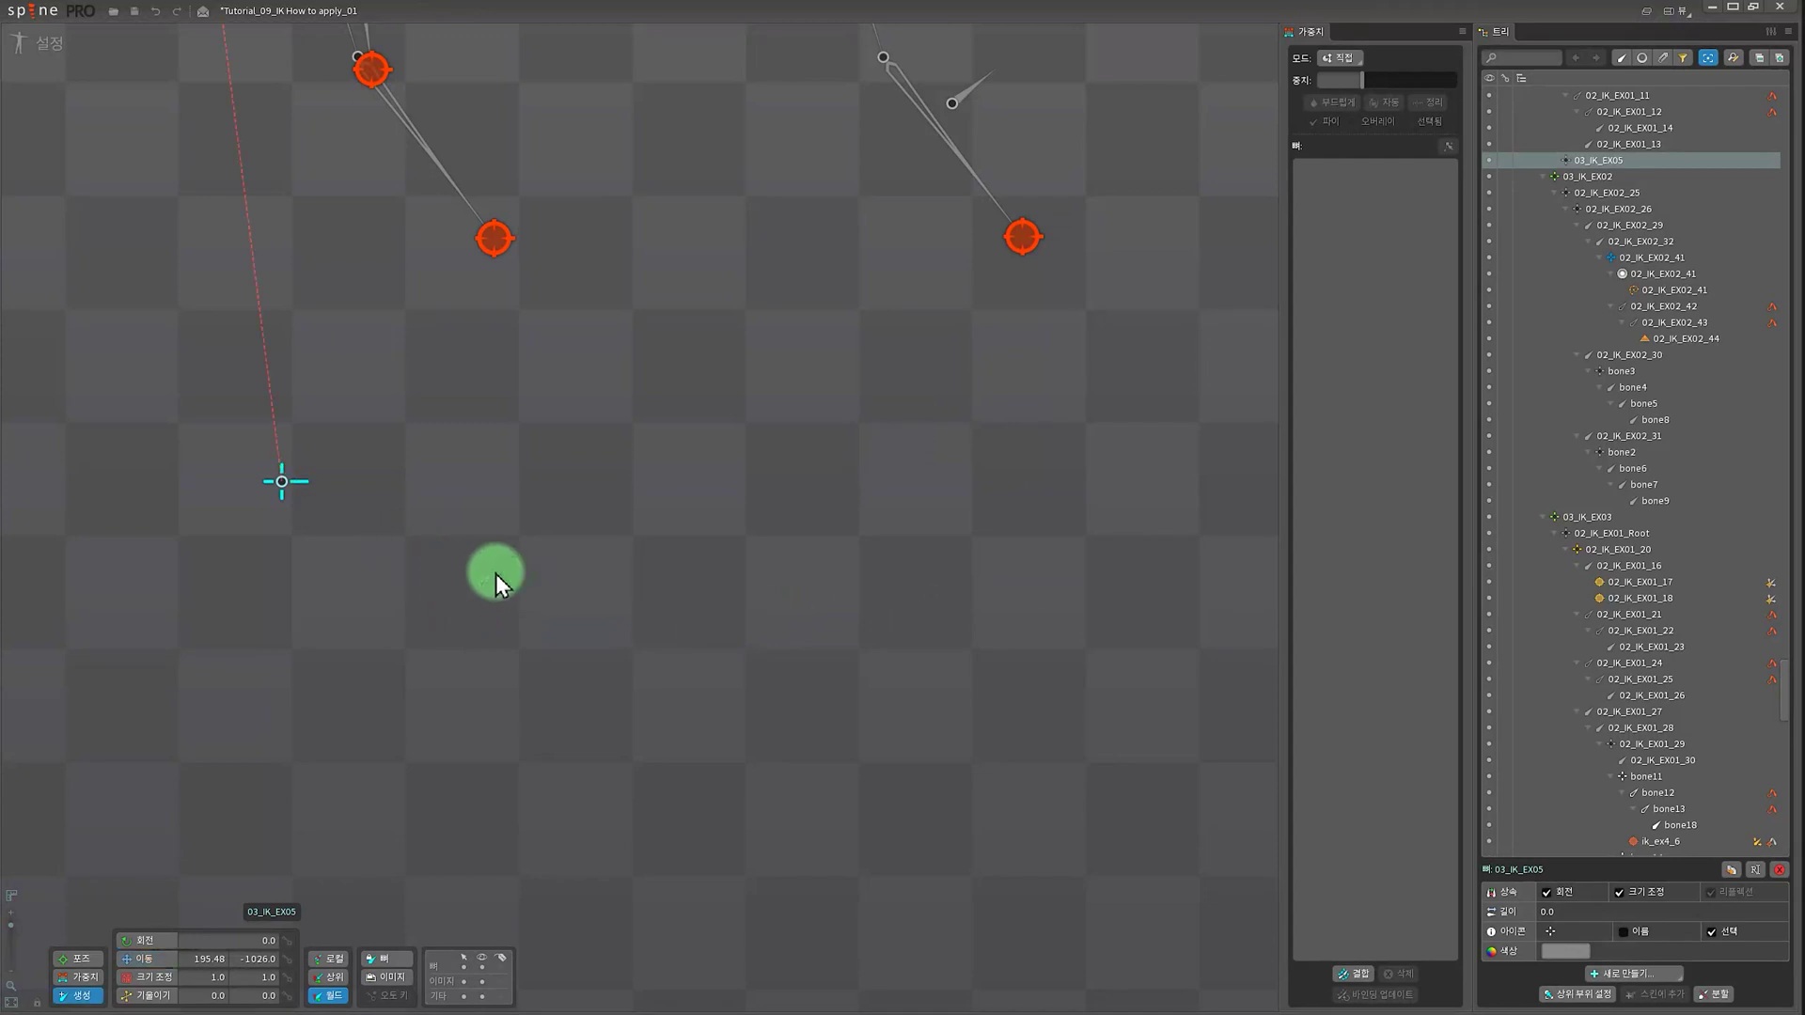
# - Draw a two-bone chain about 88 and 86 long under 03_IK_EX05, and give it an IK constraint with its target at the tip
pyautogui.moveTo(468, 716); pyautogui.dragTo(445, 580)
pyautogui.moveTo(298, 385)
pyautogui.mouseDown()
pyautogui.moveTo(381, 577)
pyautogui.moveTo(528, 693)
pyautogui.mouseUp()
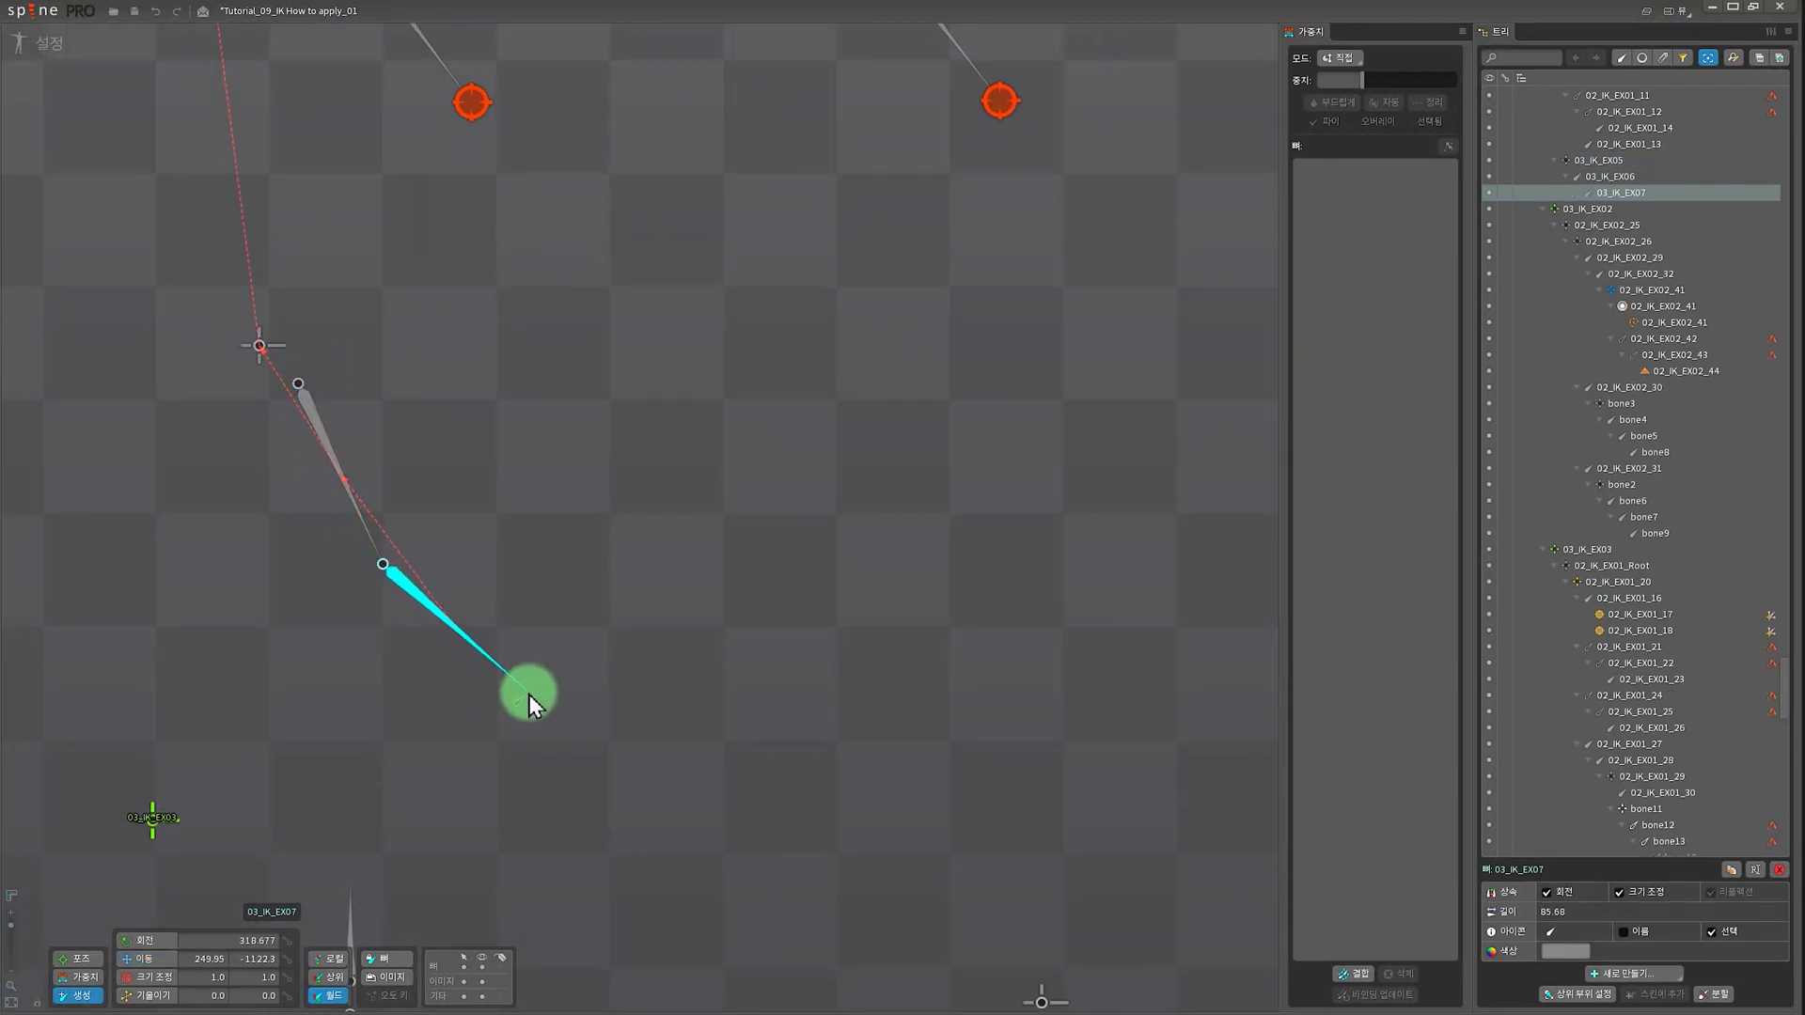
pyautogui.press('v')
pyautogui.keyDown('ctrl'); pyautogui.click(344, 477); pyautogui.keyUp('ctrl')
pyautogui.click(1641, 974)
pyautogui.click(1634, 920)
pyautogui.click(528, 691)
pyautogui.press('Return')
pyautogui.scroll(2, 246, 473)
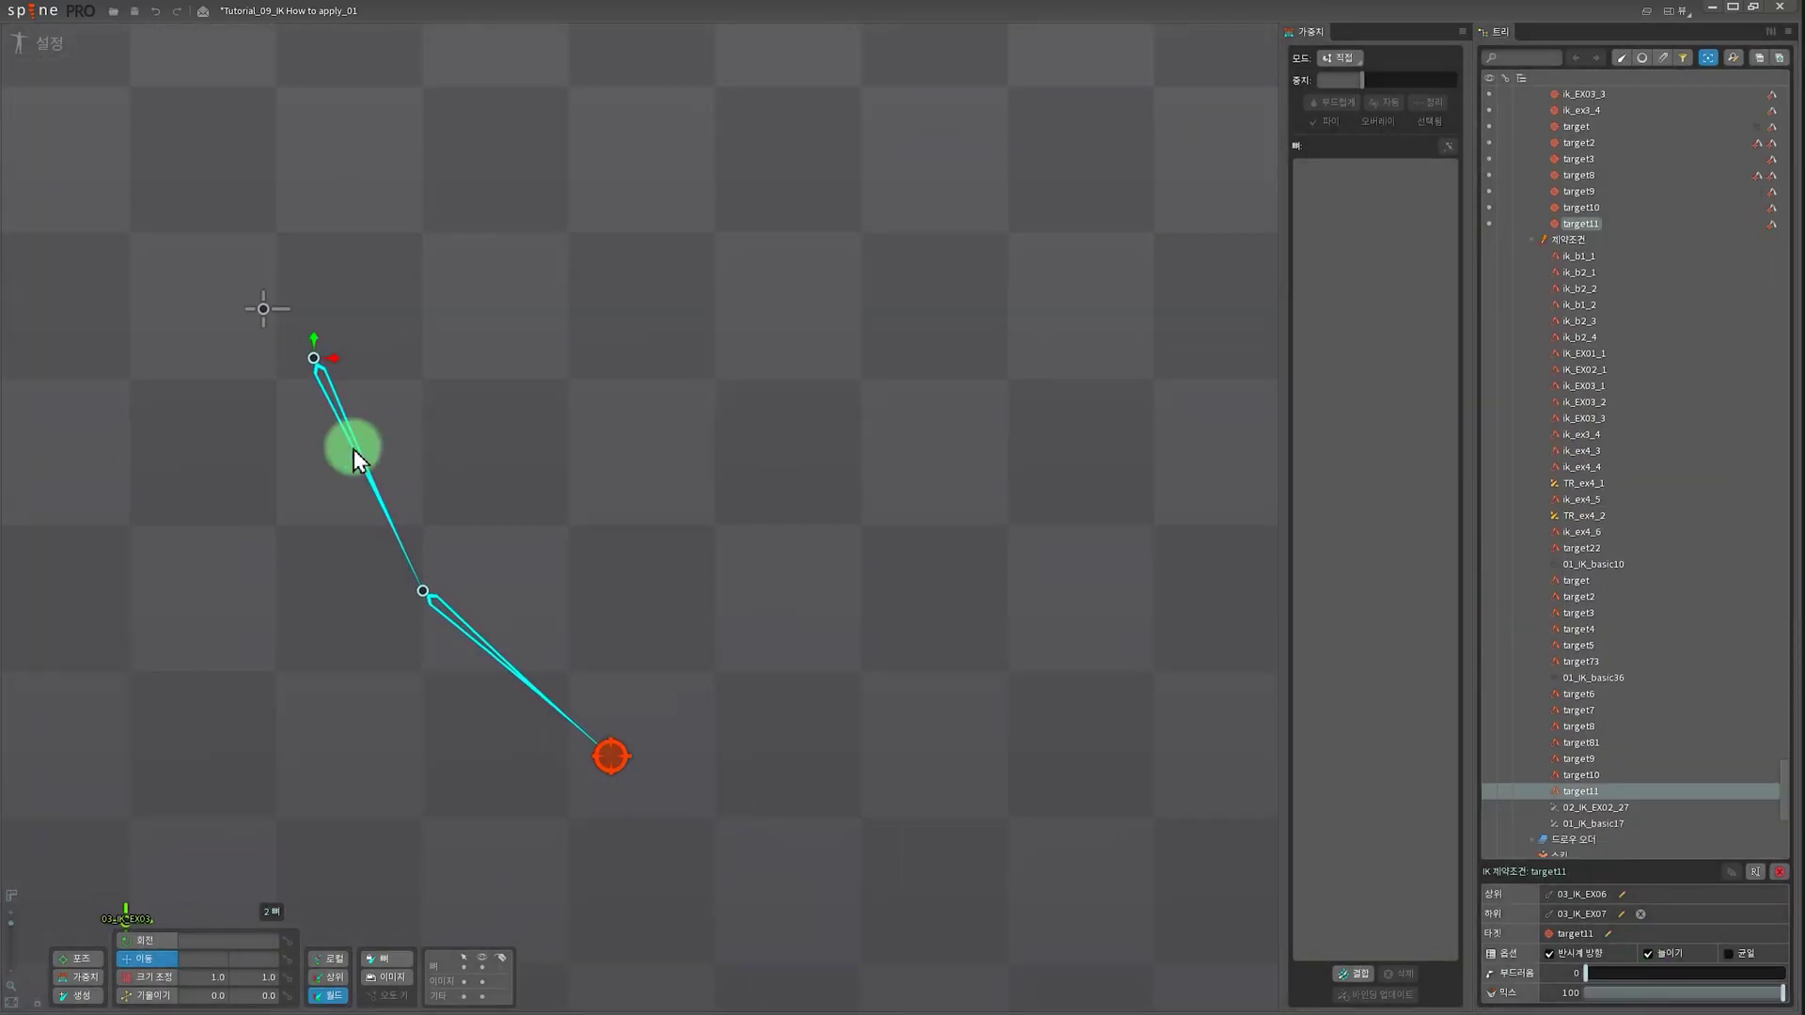
# - Draw a shorter two-bone chain under 03_IK_EX06, its lower bone about 36 long, and add an IK constraint with its target near the elbow
pyautogui.click(354, 443)
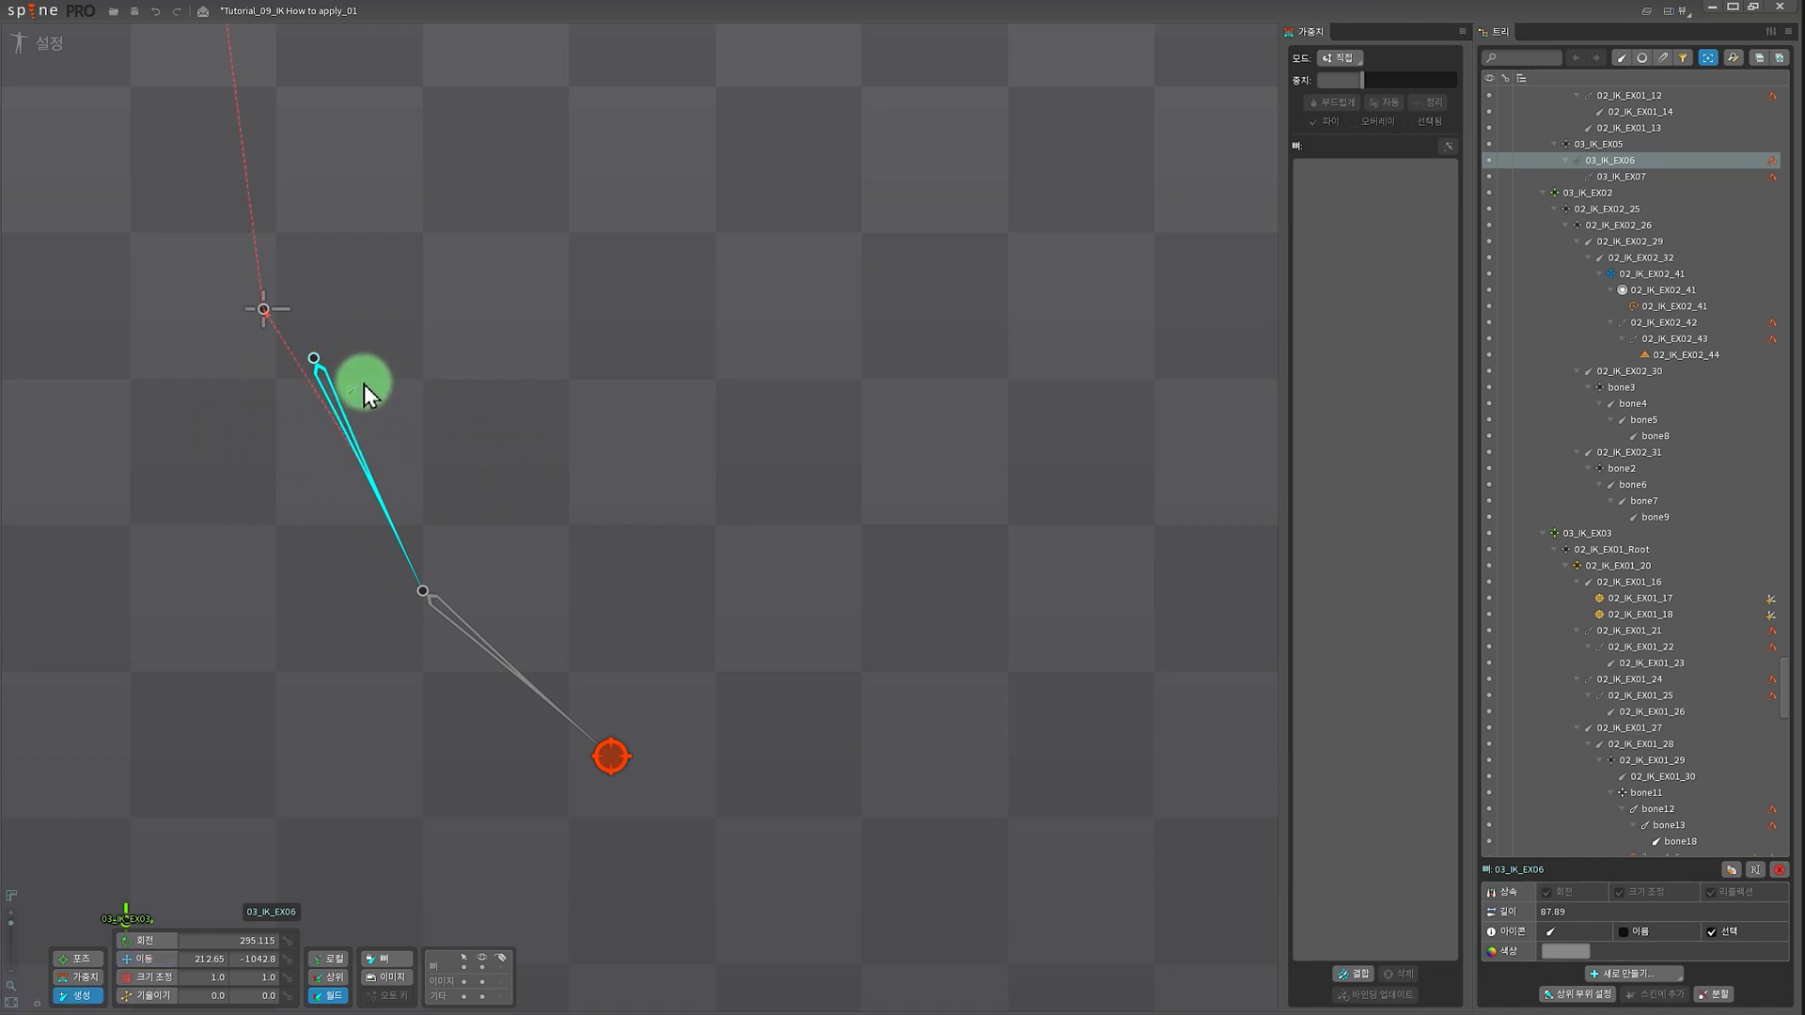
pyautogui.moveTo(366, 383); pyautogui.dragTo(426, 493)
pyautogui.moveTo(426, 494); pyautogui.dragTo(447, 596)
pyautogui.press('v')
pyautogui.keyDown('ctrl'); pyautogui.click(402, 431); pyautogui.keyUp('ctrl')
pyautogui.click(1634, 974)
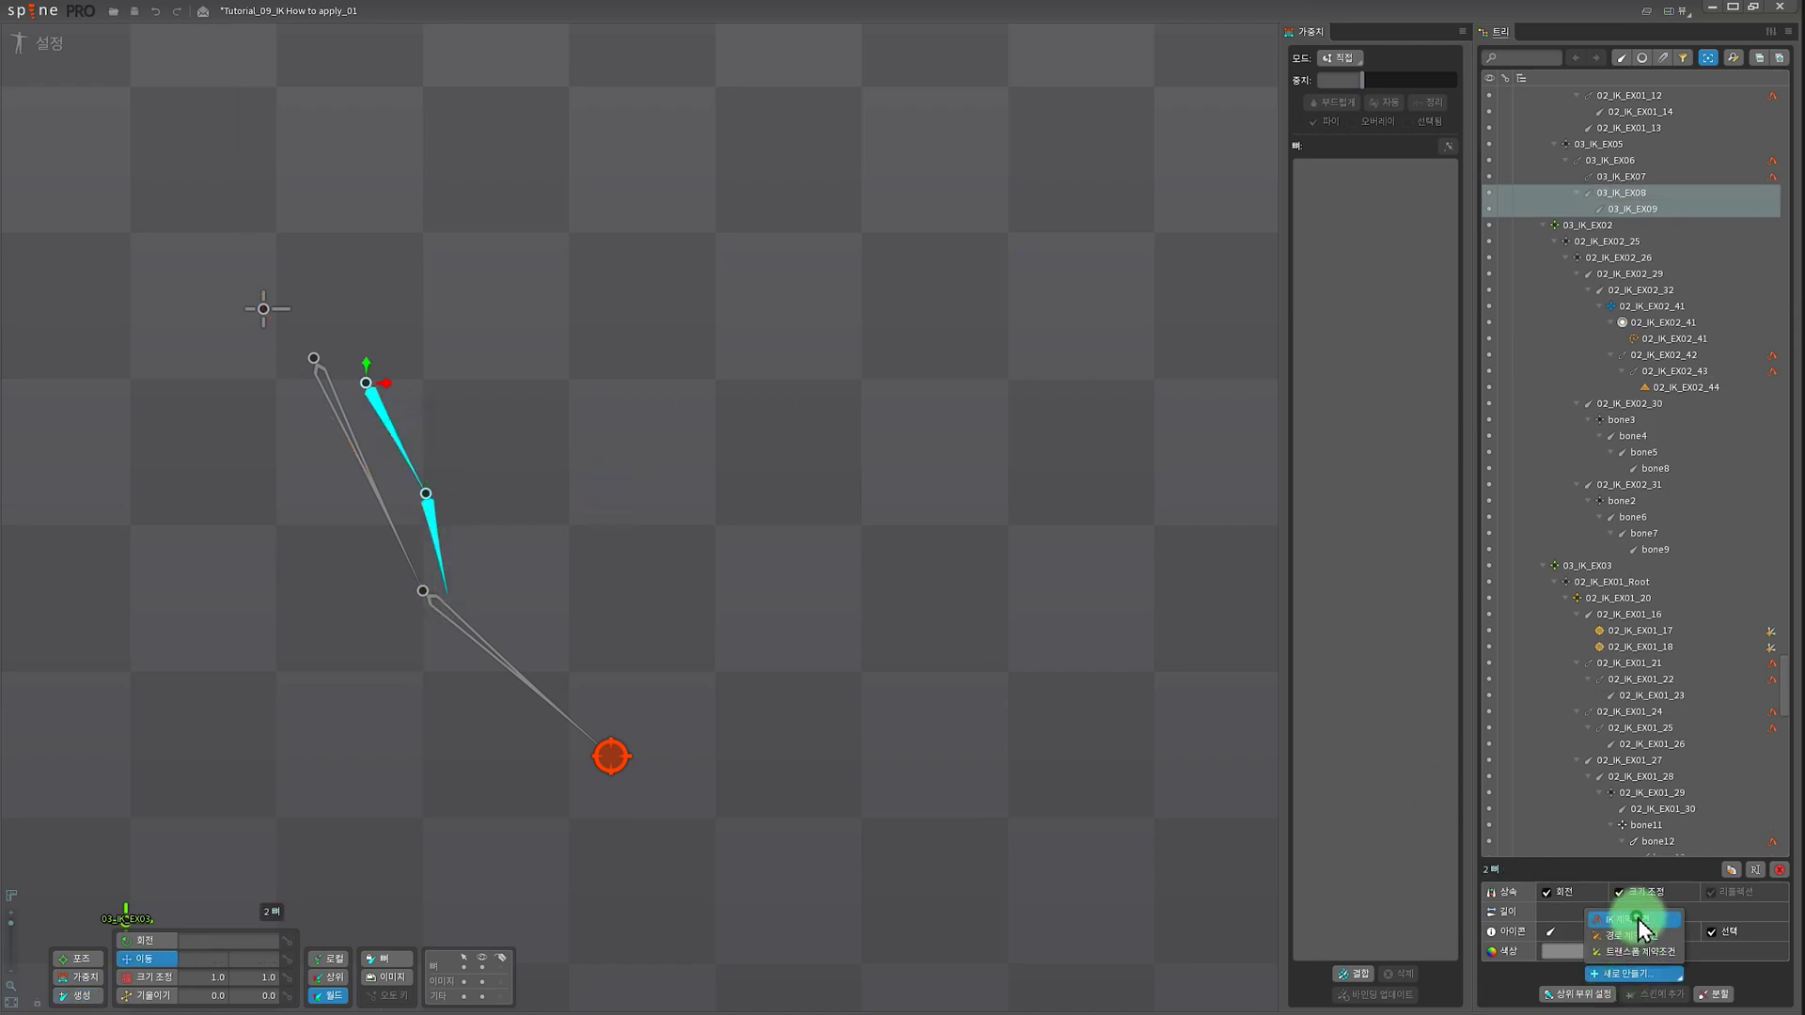
pyautogui.click(1639, 917)
pyautogui.click(458, 570)
pyautogui.press('Return')
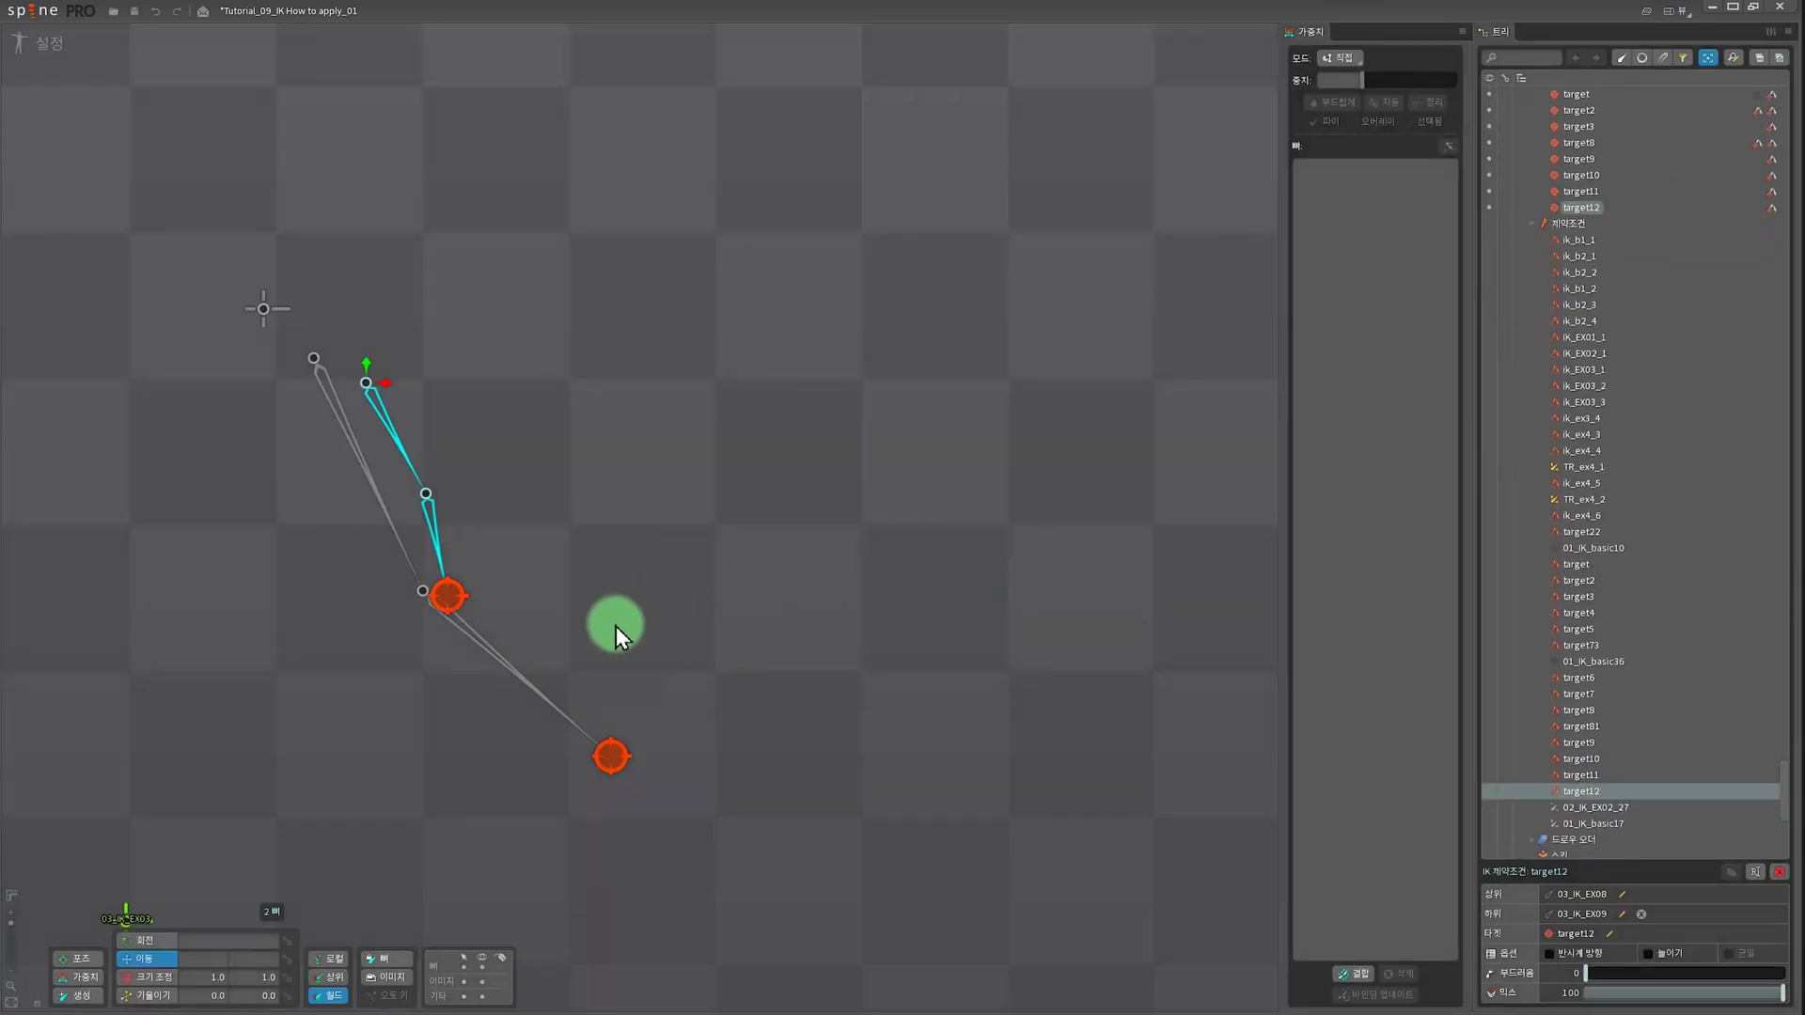
# - Parent the short chain's IK target target12 to the main chain's lower bone 03_IK_EX07
pyautogui.click(448, 595)
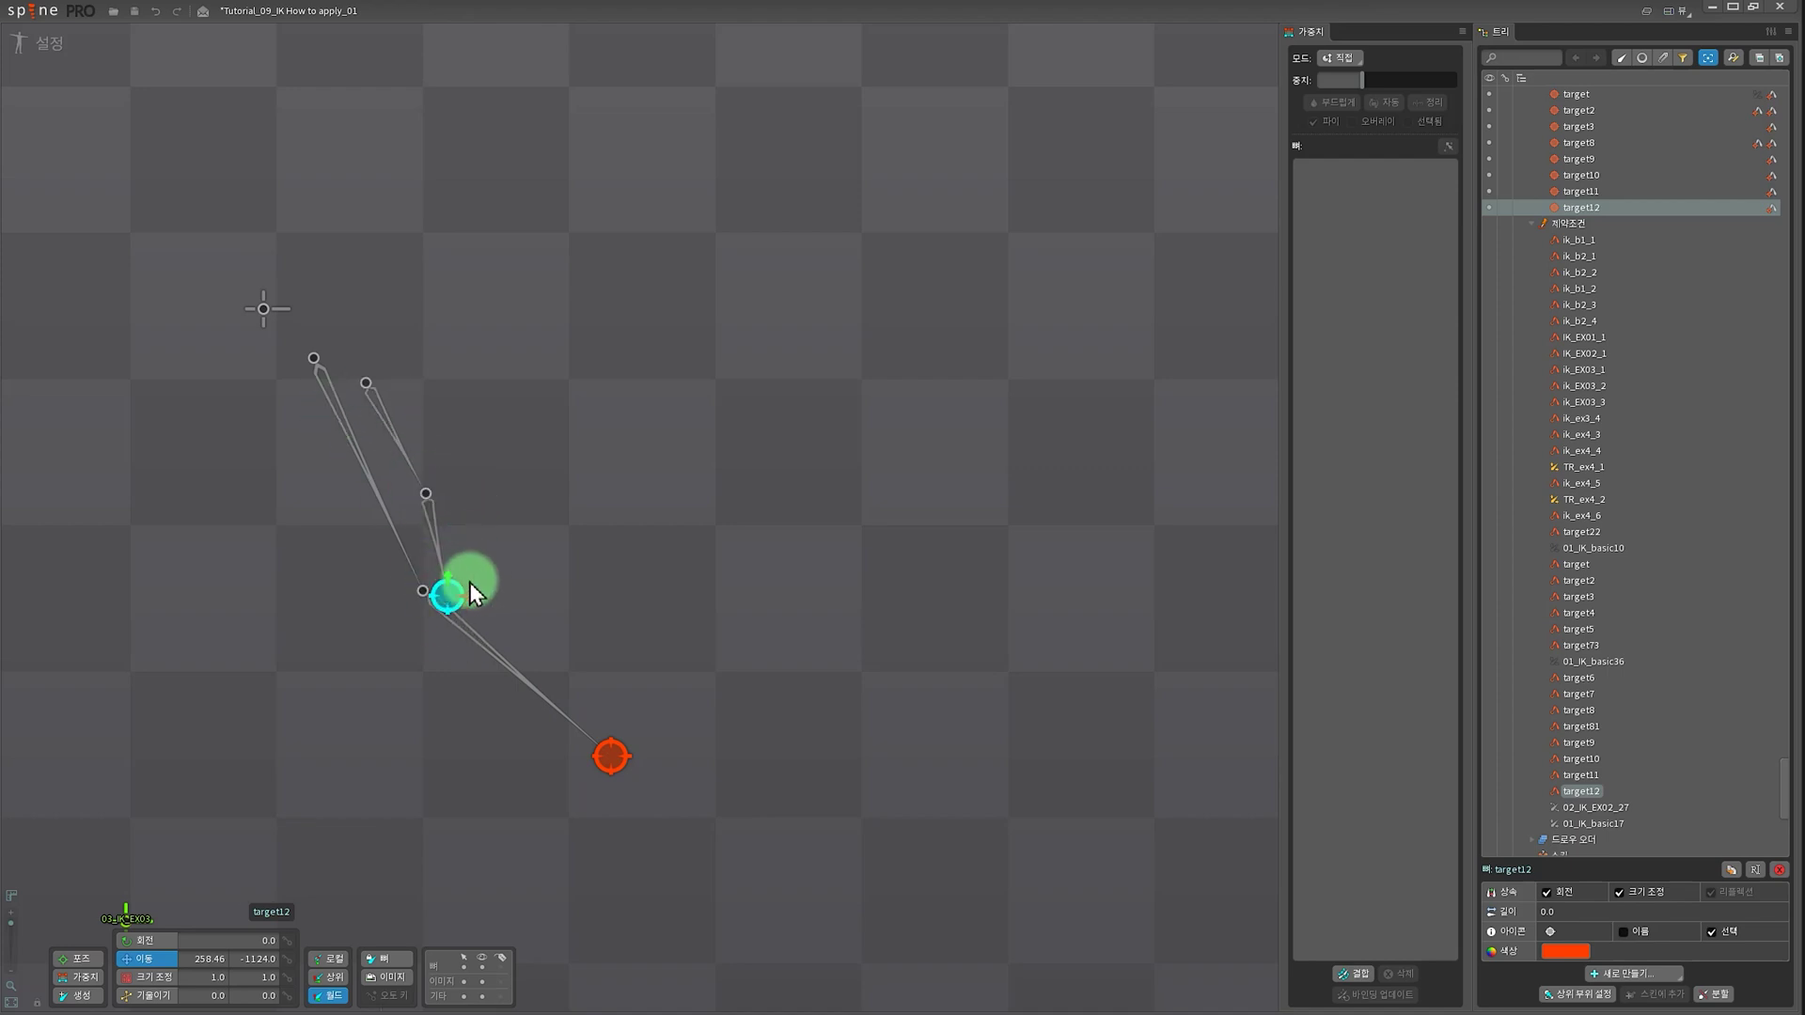
pyautogui.press('p')
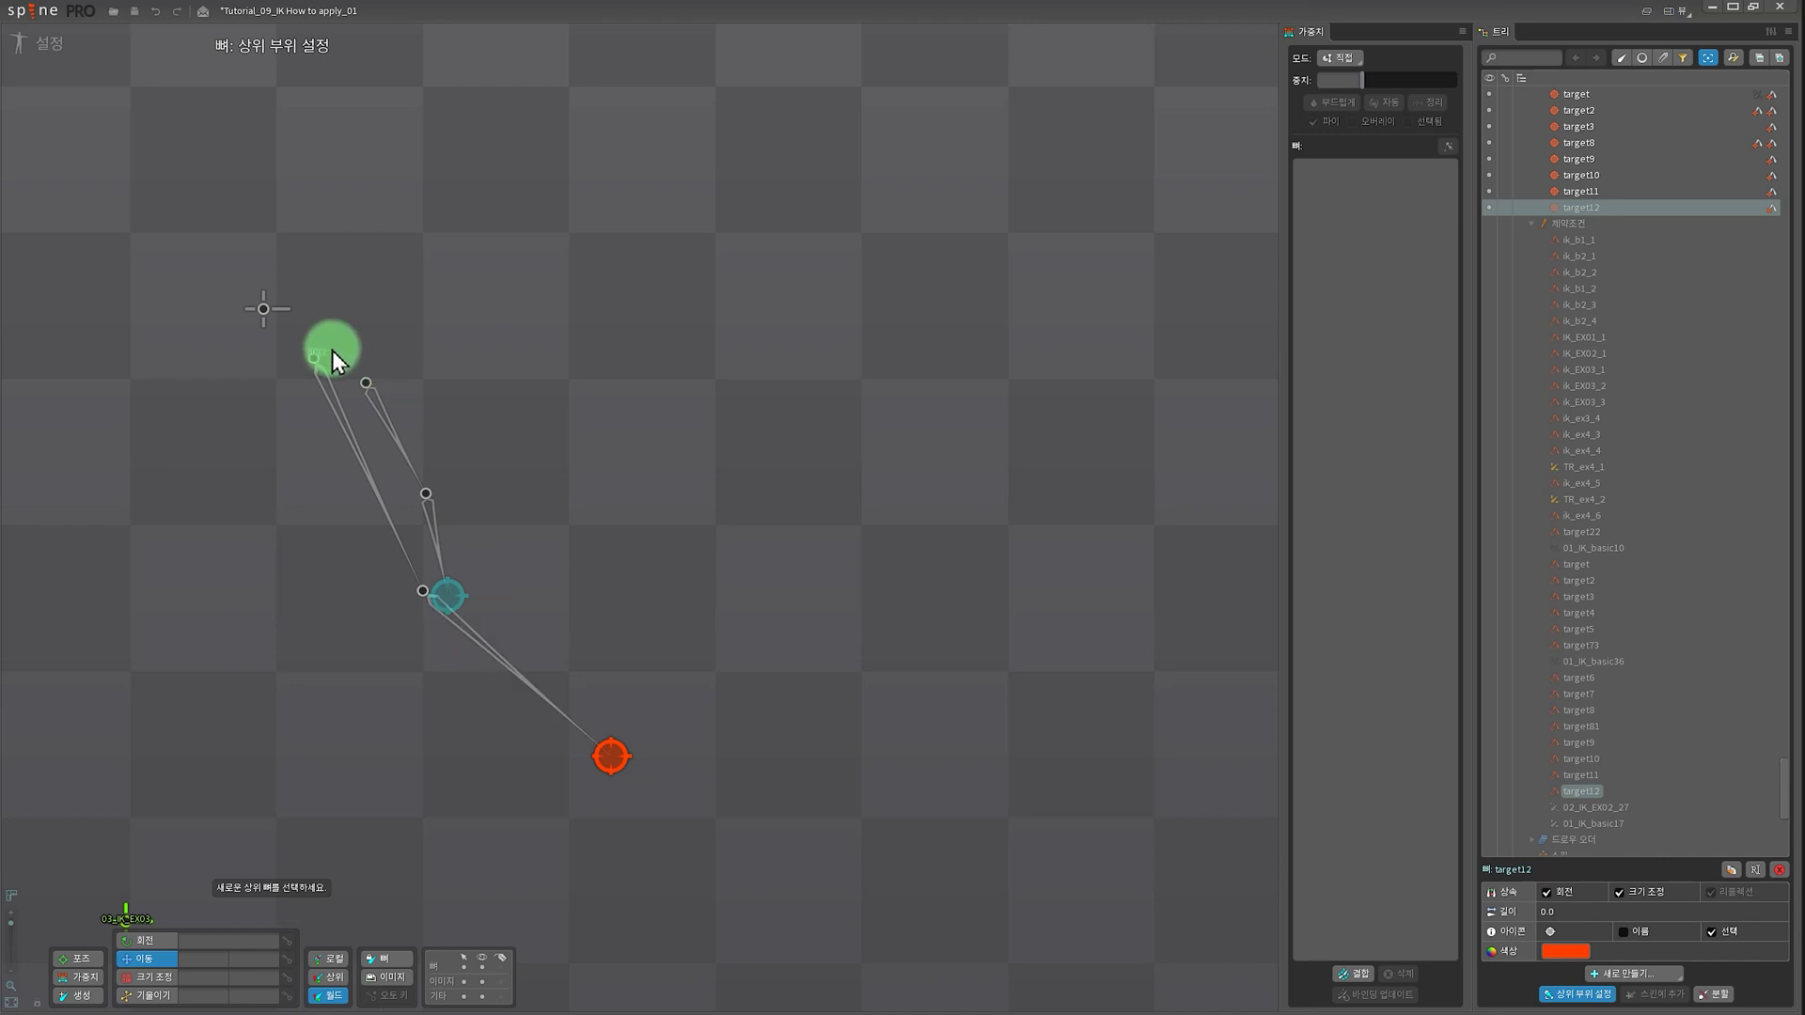
pyautogui.click(480, 640)
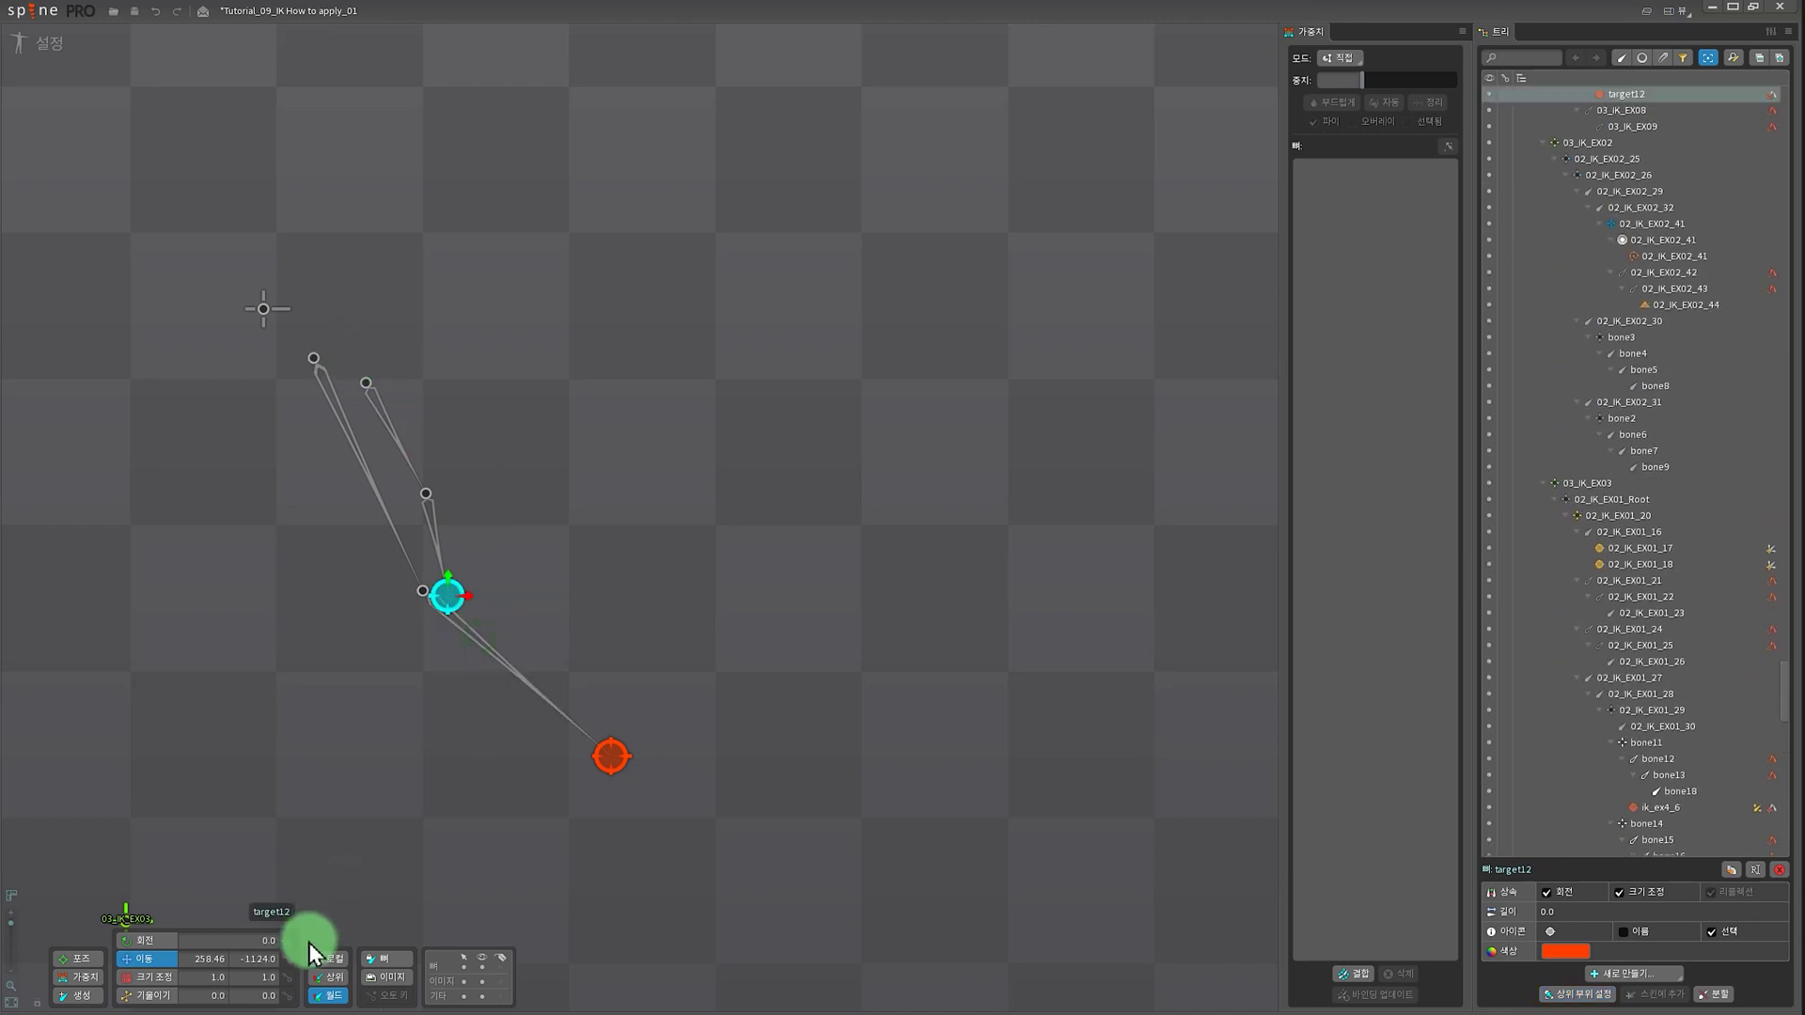
# - Test the main chain with its IK target target11, and move the target to about X 304.9, Y -1187
pyautogui.click(607, 780)
pyautogui.moveTo(613, 760); pyautogui.dragTo(637, 580)
pyautogui.press('Escape')
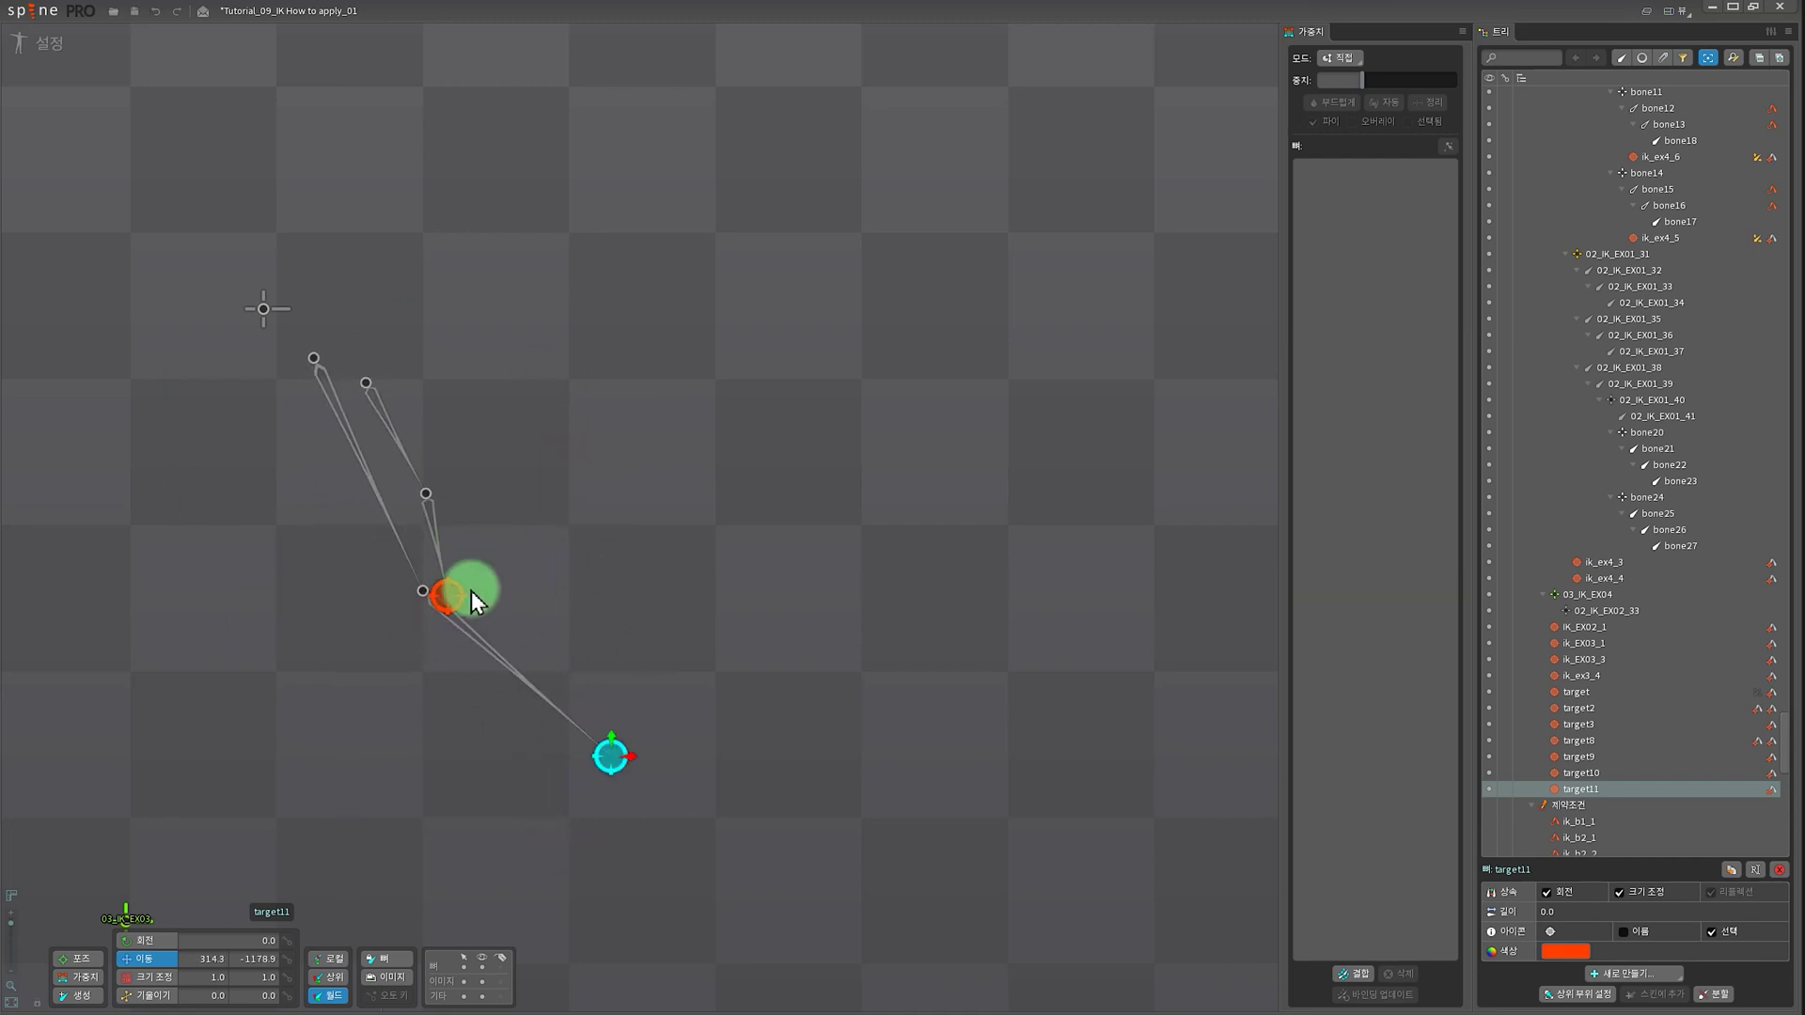
pyautogui.click(359, 470)
pyautogui.keyDown('ctrl'); pyautogui.click(492, 652); pyautogui.keyUp('ctrl')
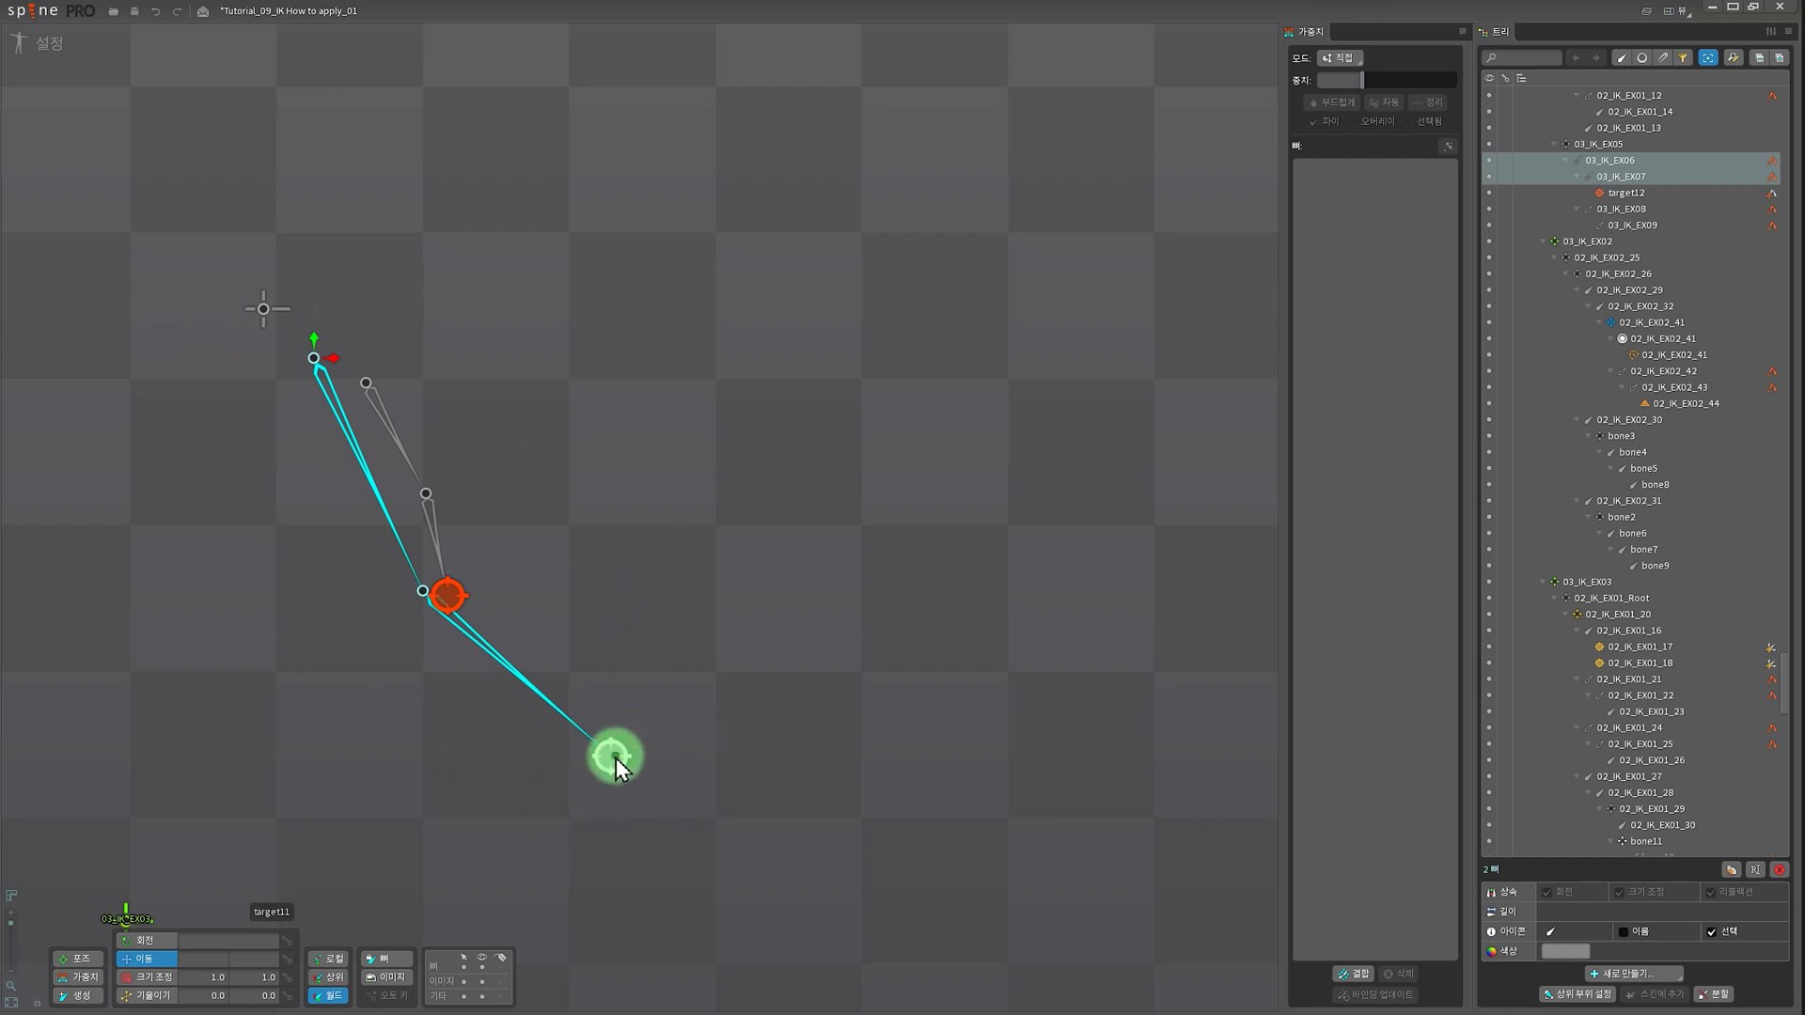
pyautogui.moveTo(617, 758); pyautogui.dragTo(596, 758)
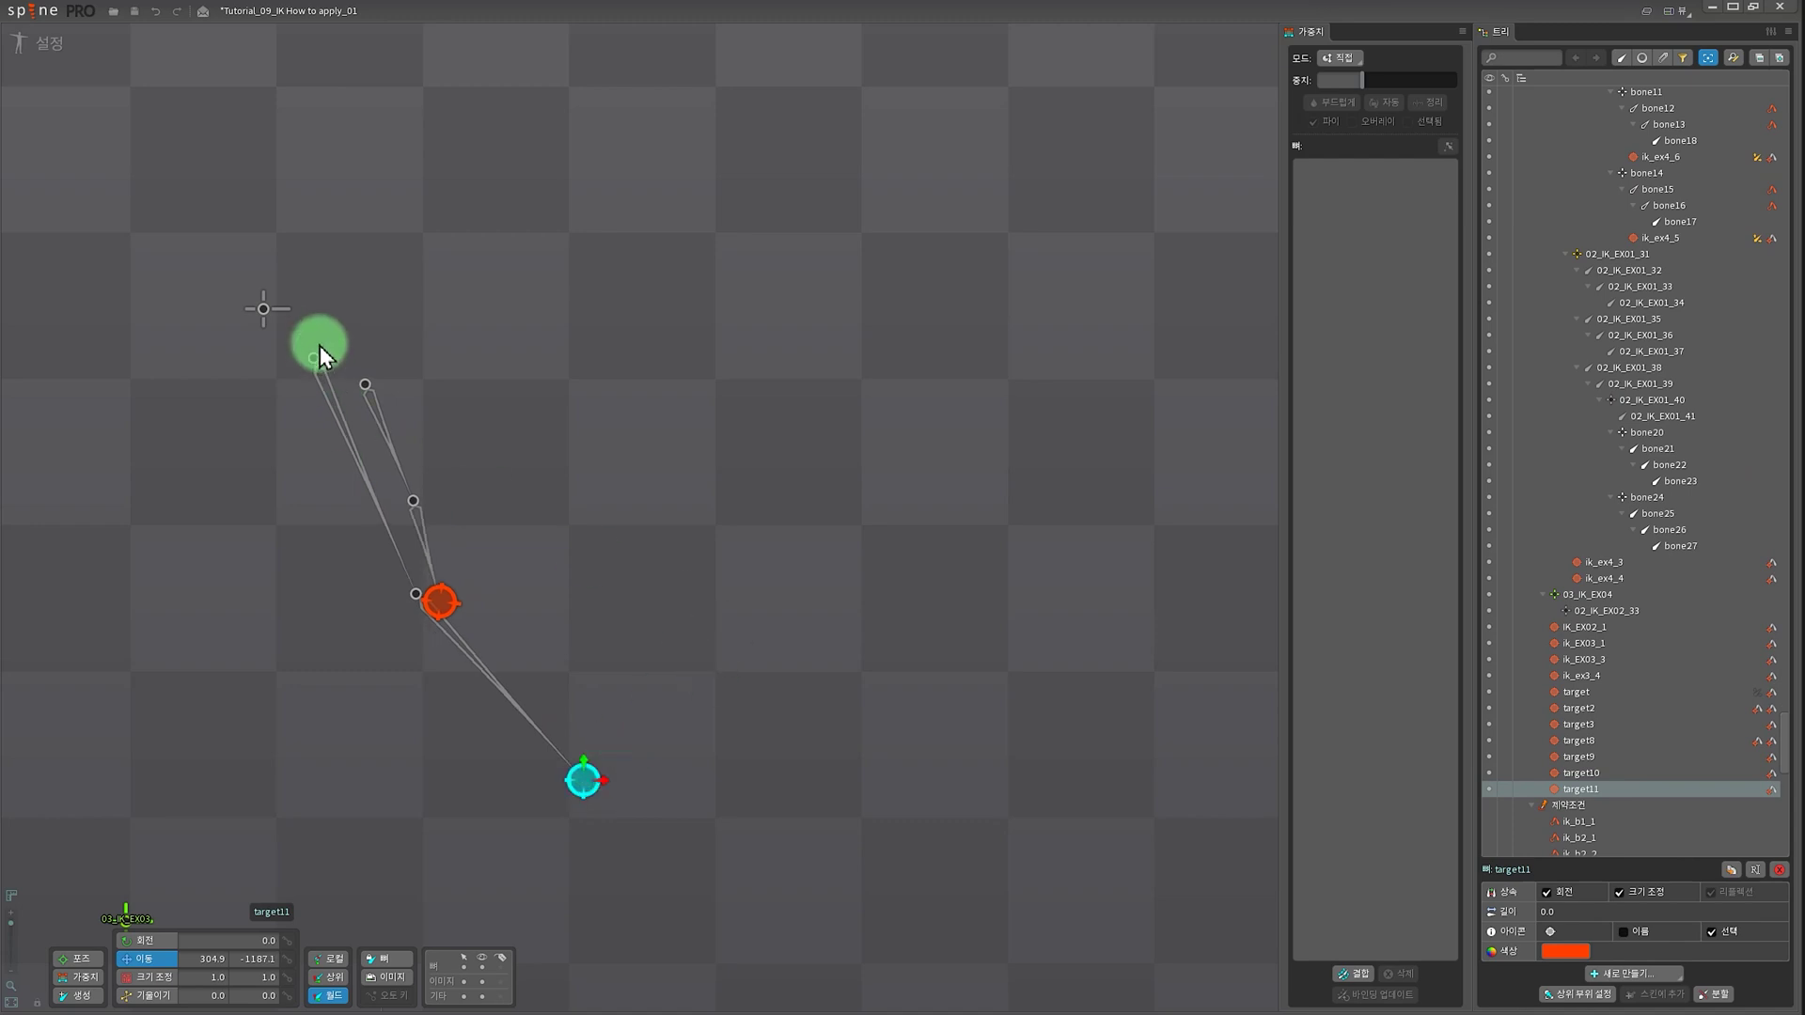
# - Inspect the short chain's two bones, and test how they bend by swinging target11 up and back
pyautogui.click(375, 408)
pyautogui.click(440, 568)
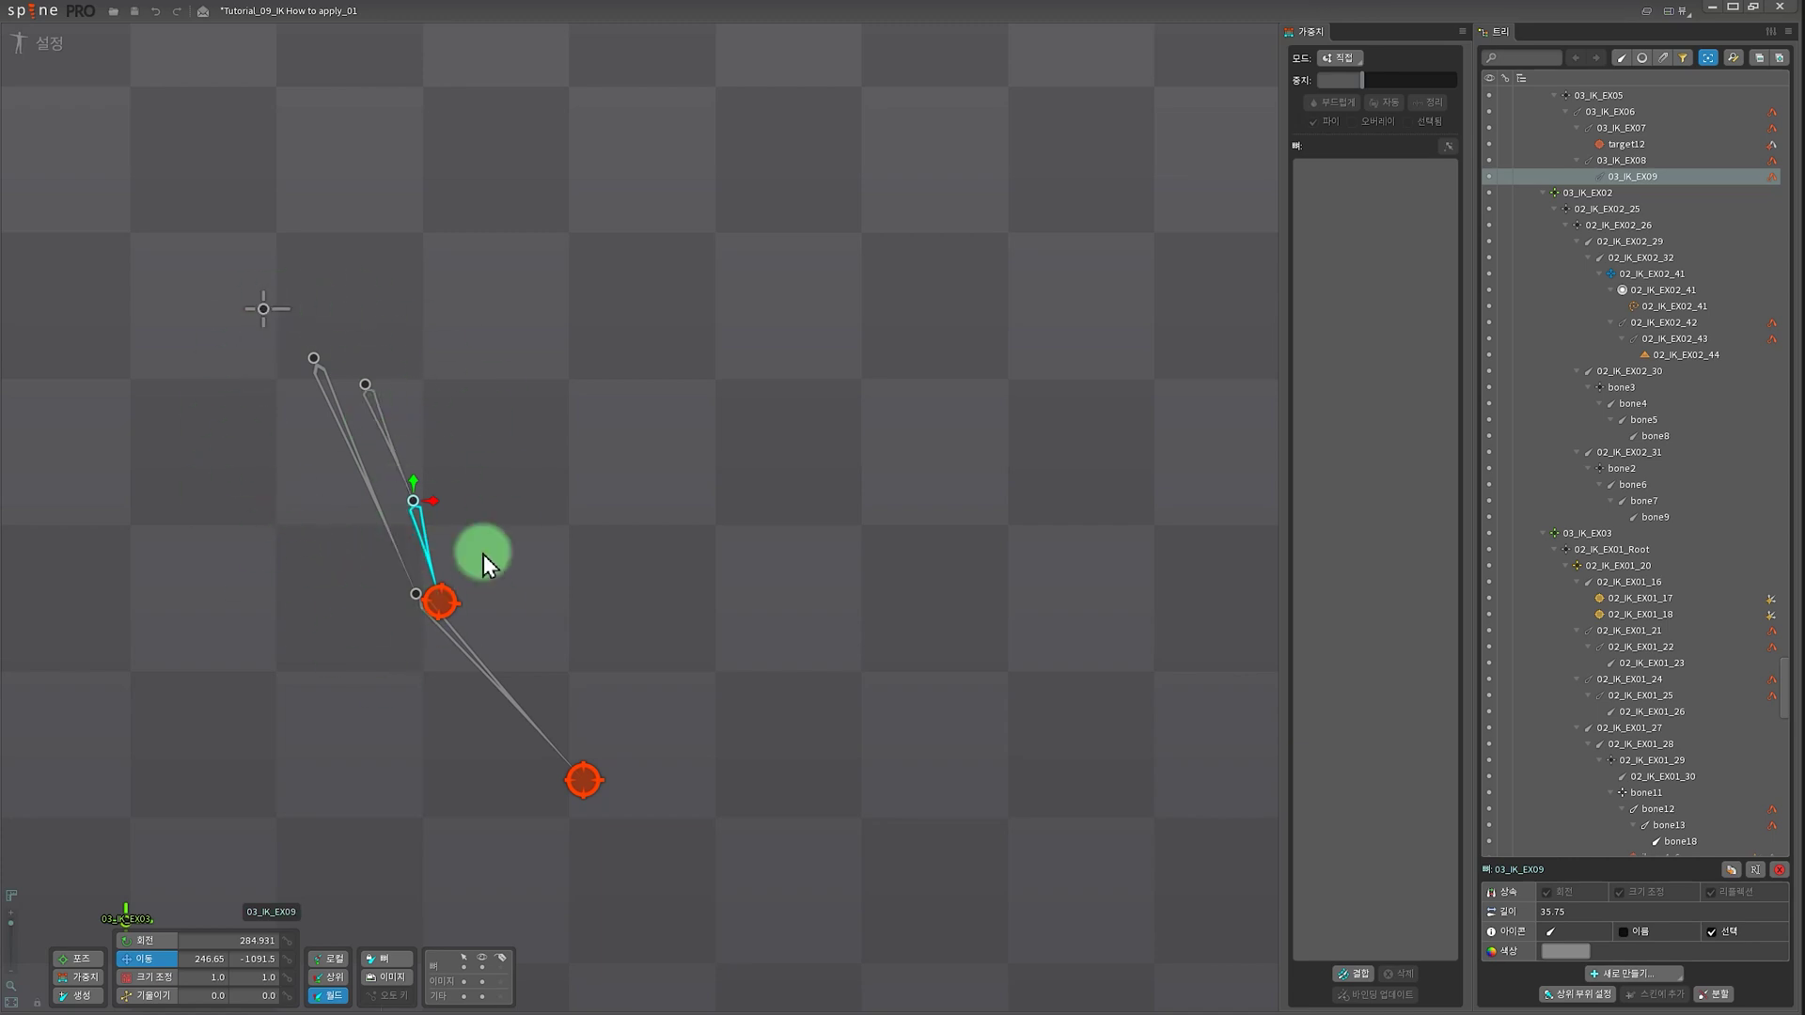
pyautogui.moveTo(584, 795); pyautogui.dragTo(633, 502)
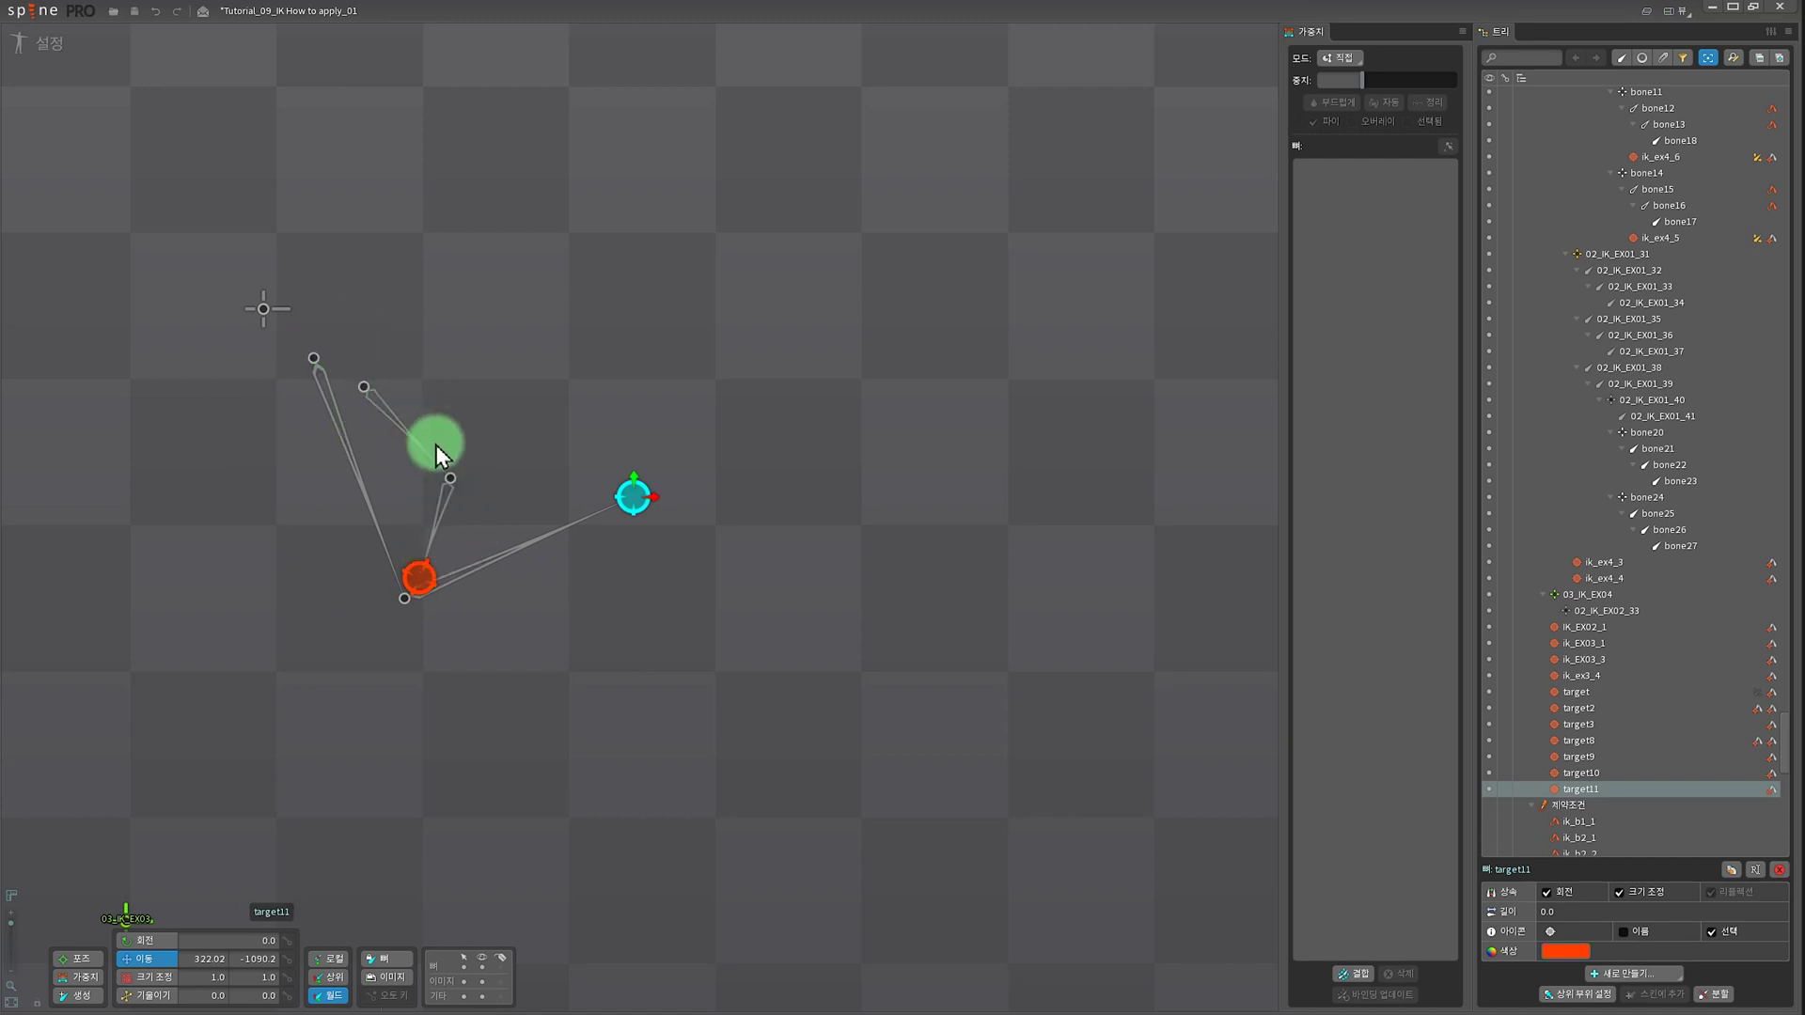
pyautogui.moveTo(488, 459); pyautogui.dragTo(576, 730)
# - Bend the neighbouring sample by moving its IK target ik_EX03_3 to about X 561, Y -804, and select its upper side bone 02_IK_EX01_13
pyautogui.scroll(-3, 814, 572)
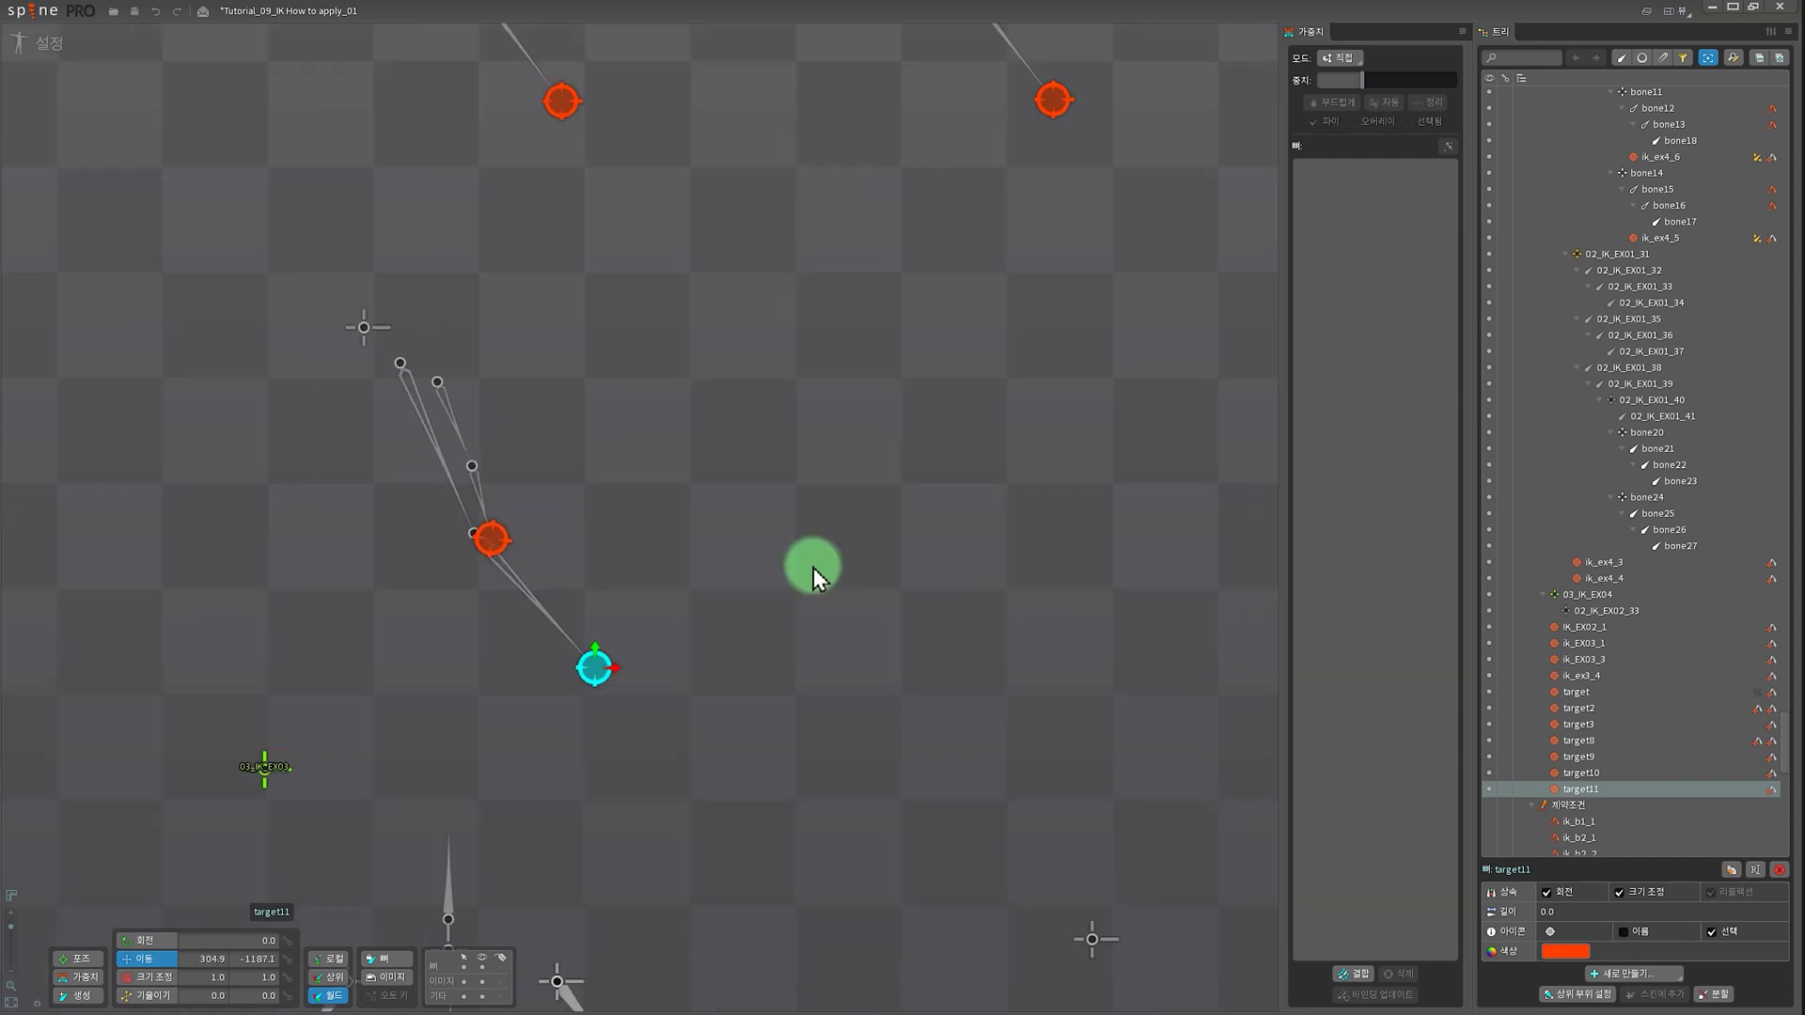
pyautogui.scroll(-3, 507, 483)
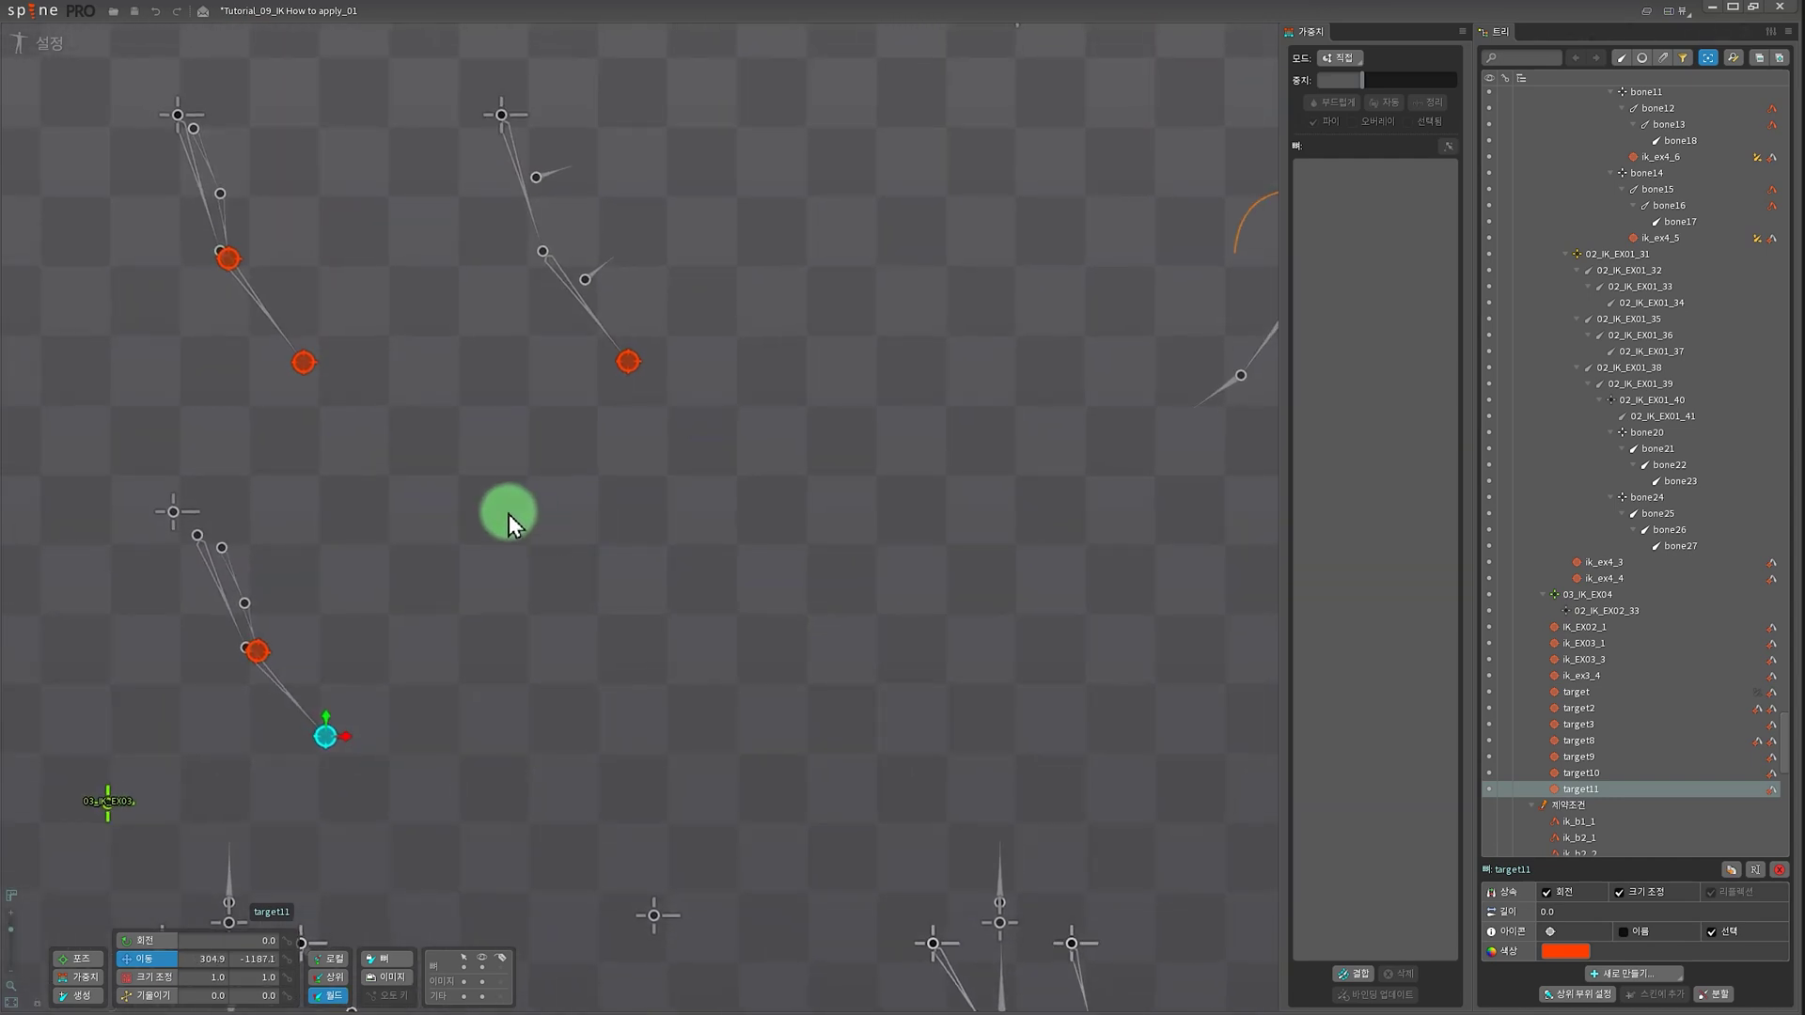
pyautogui.scroll(2, 557, 649)
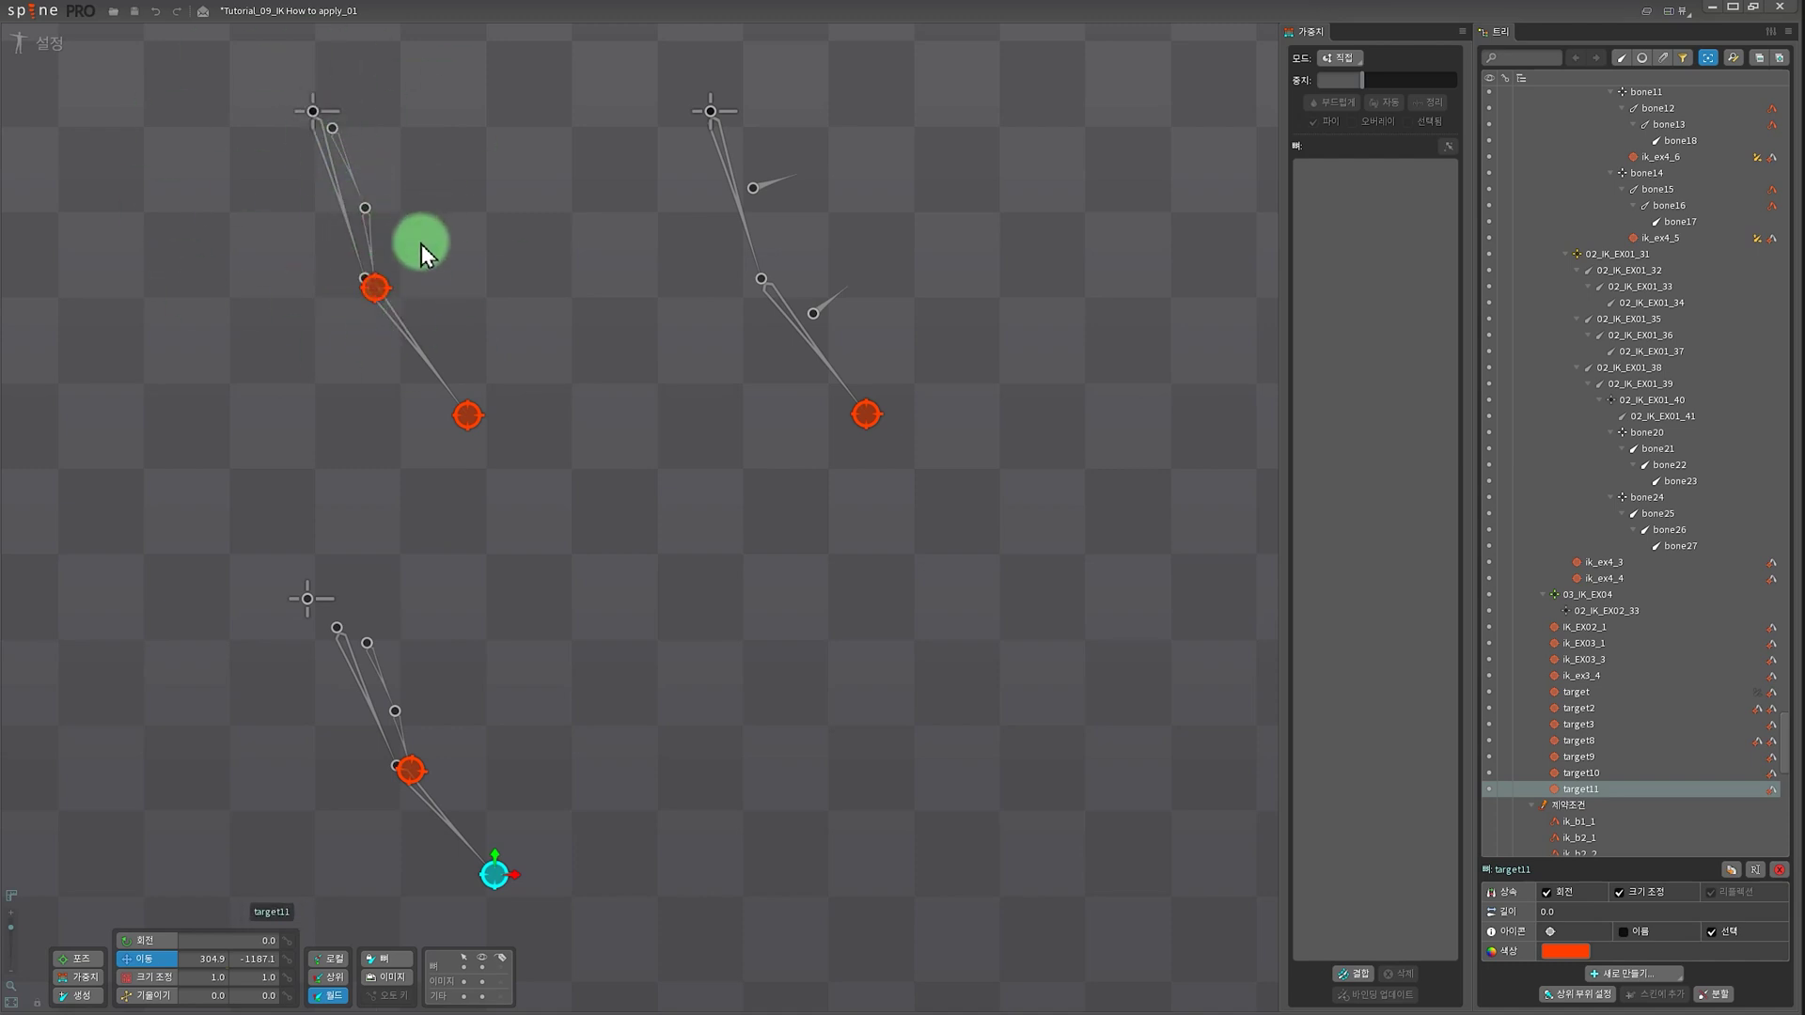
pyautogui.scroll(5, 508, 516)
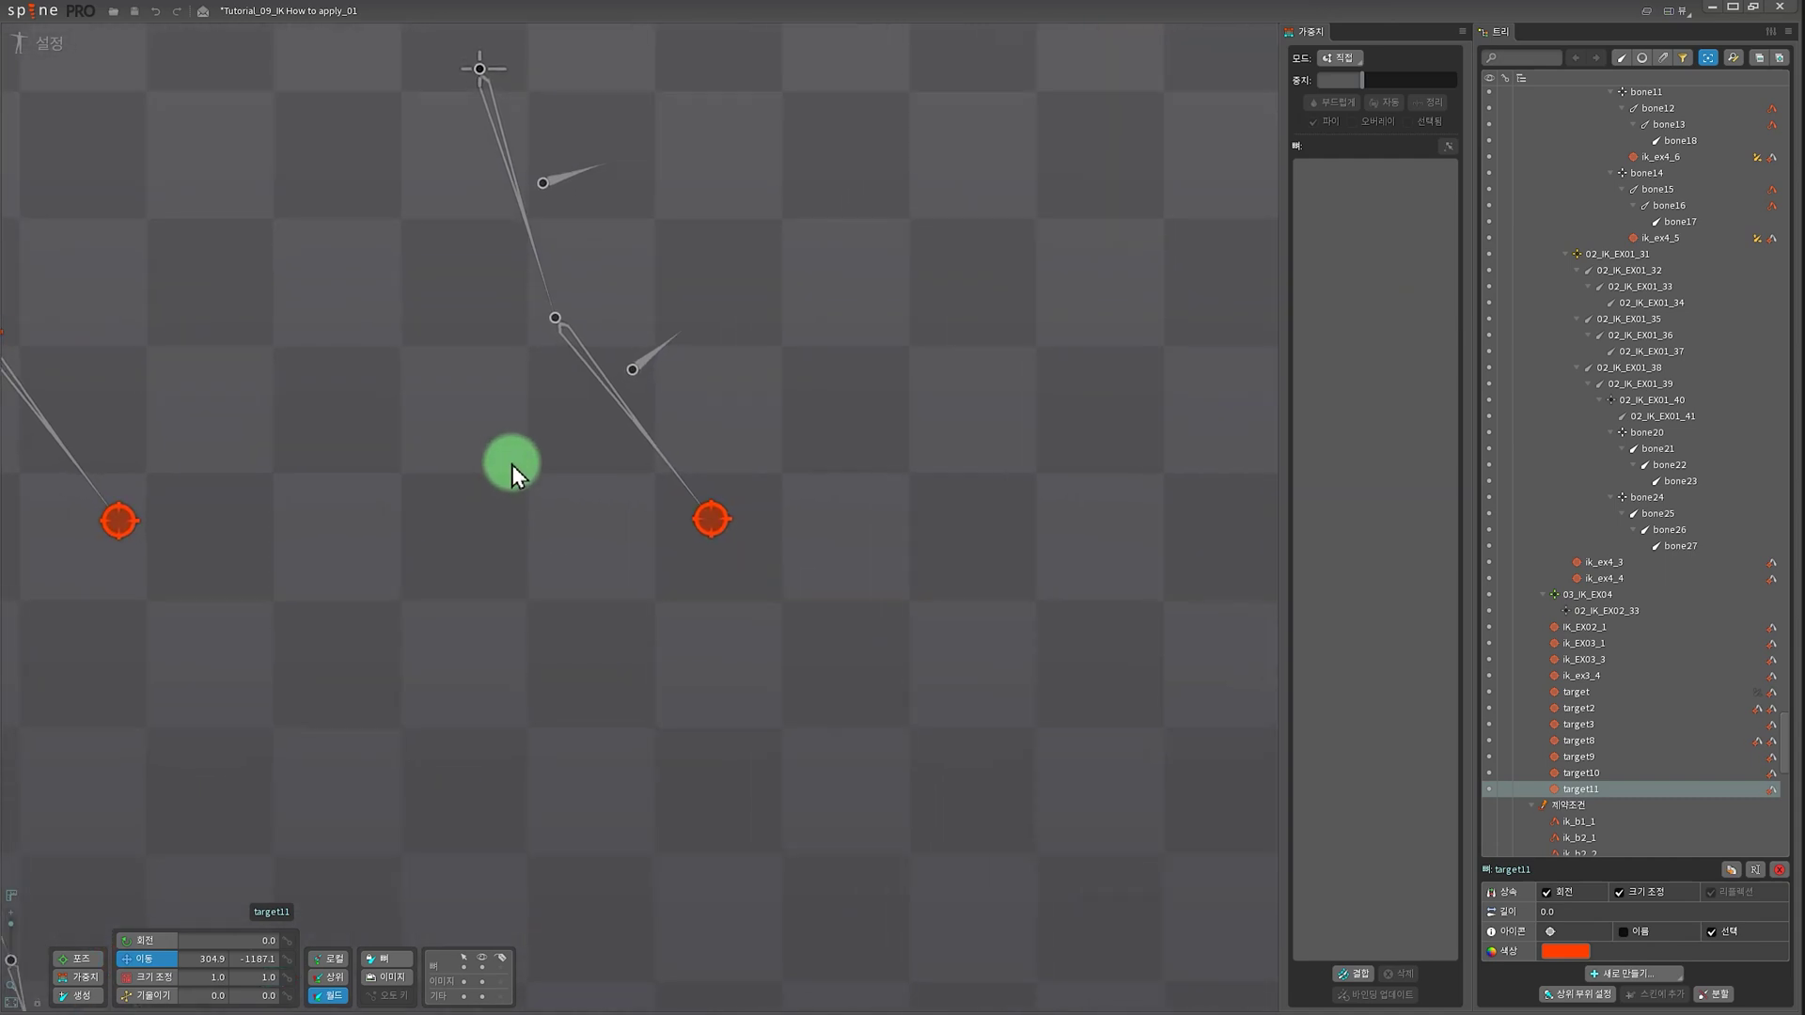
pyautogui.moveTo(511, 464); pyautogui.dragTo(472, 593)
pyautogui.scroll(-3, 463, 569)
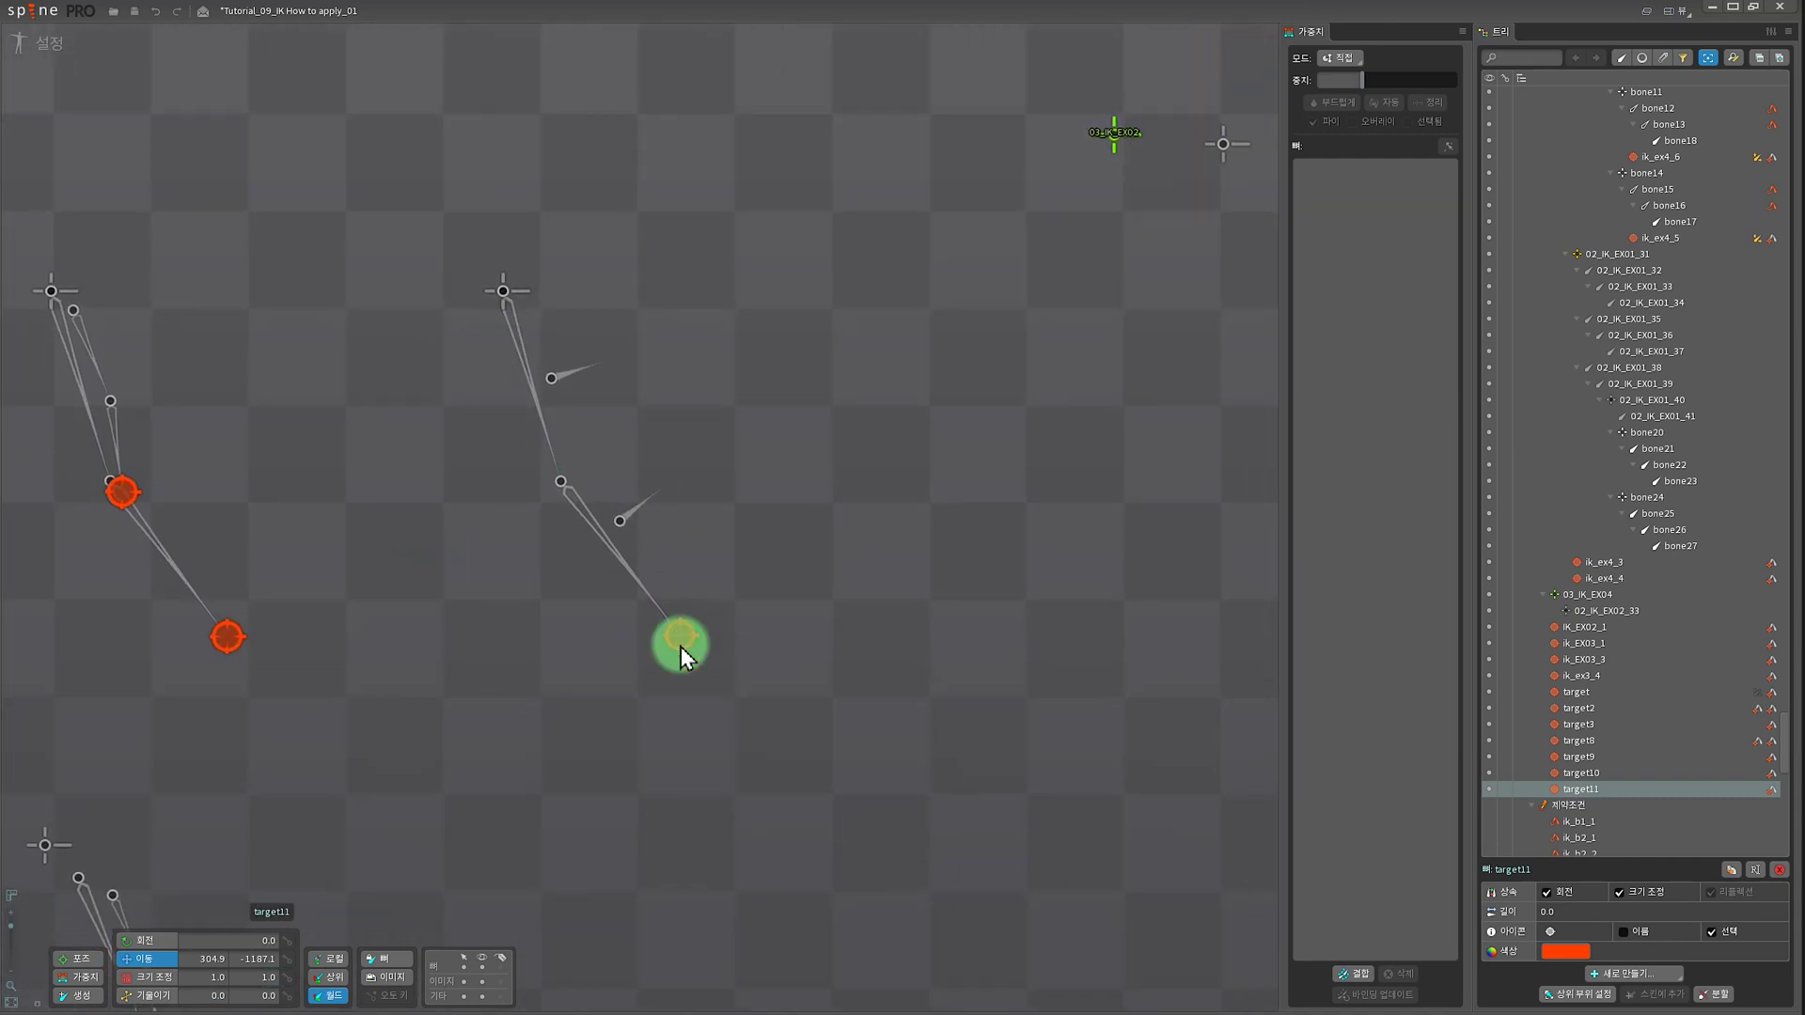
pyautogui.moveTo(680, 636); pyautogui.dragTo(757, 413)
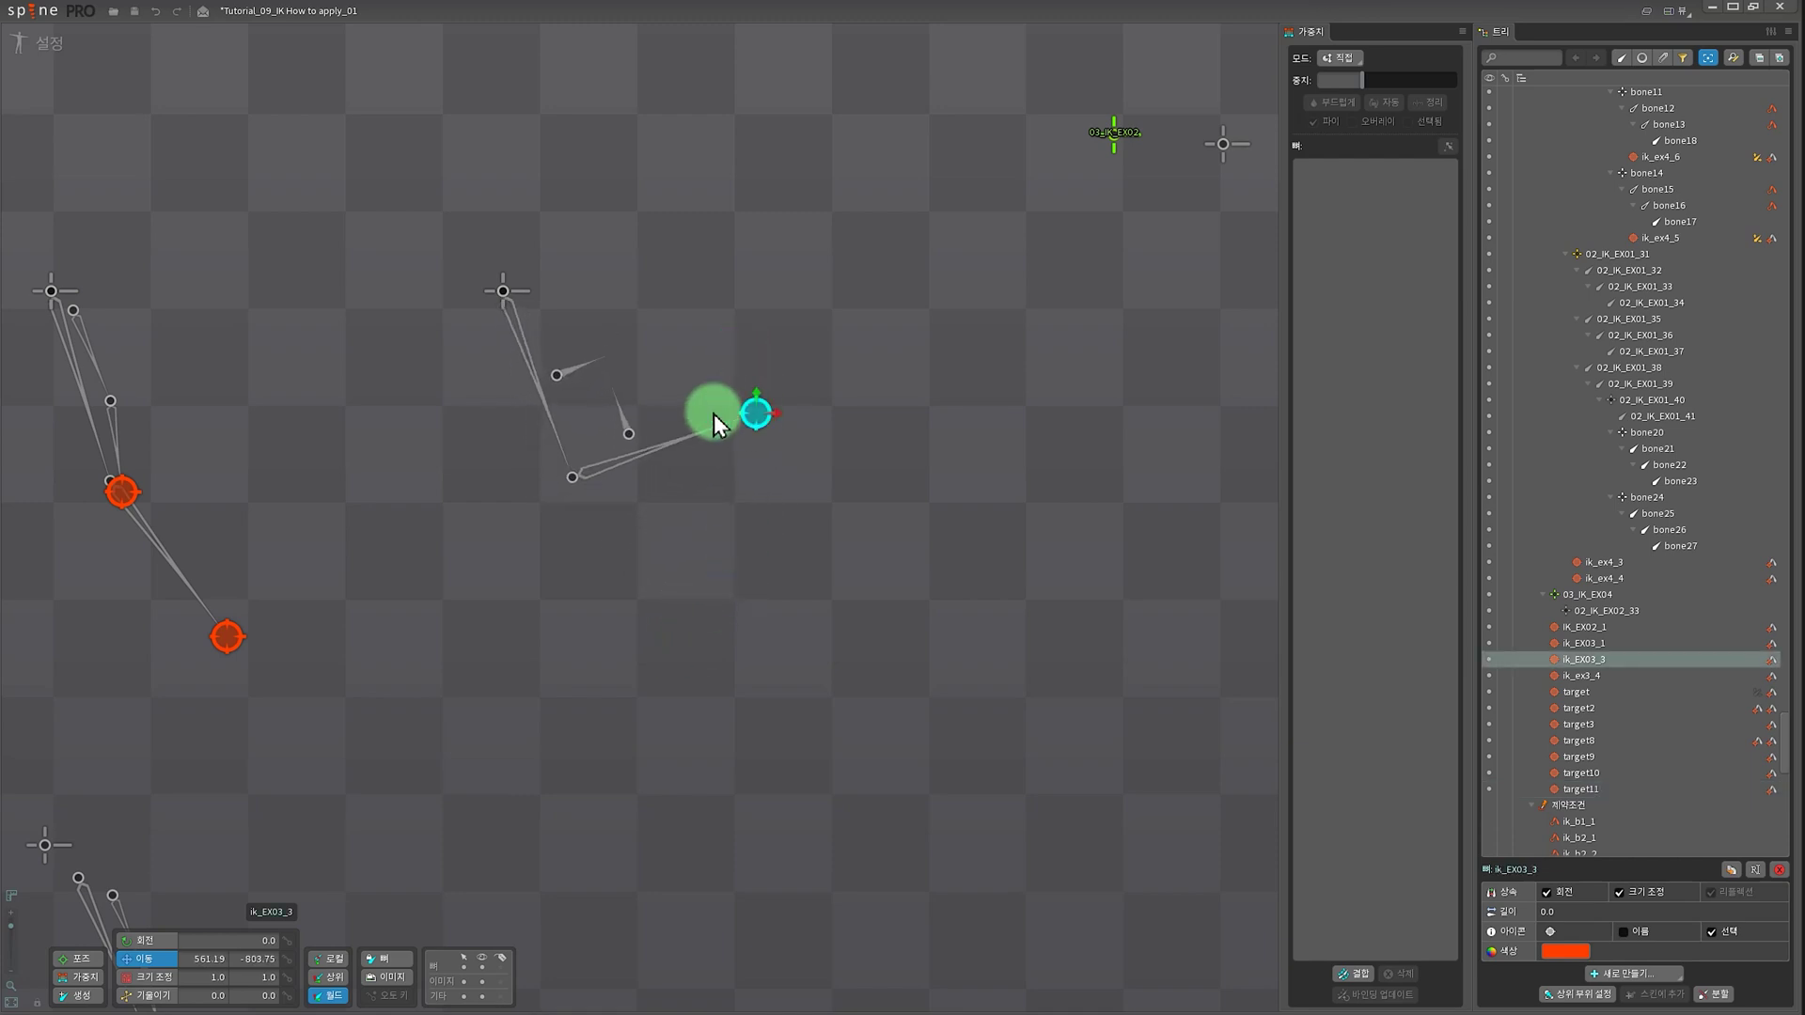
pyautogui.click(556, 376)
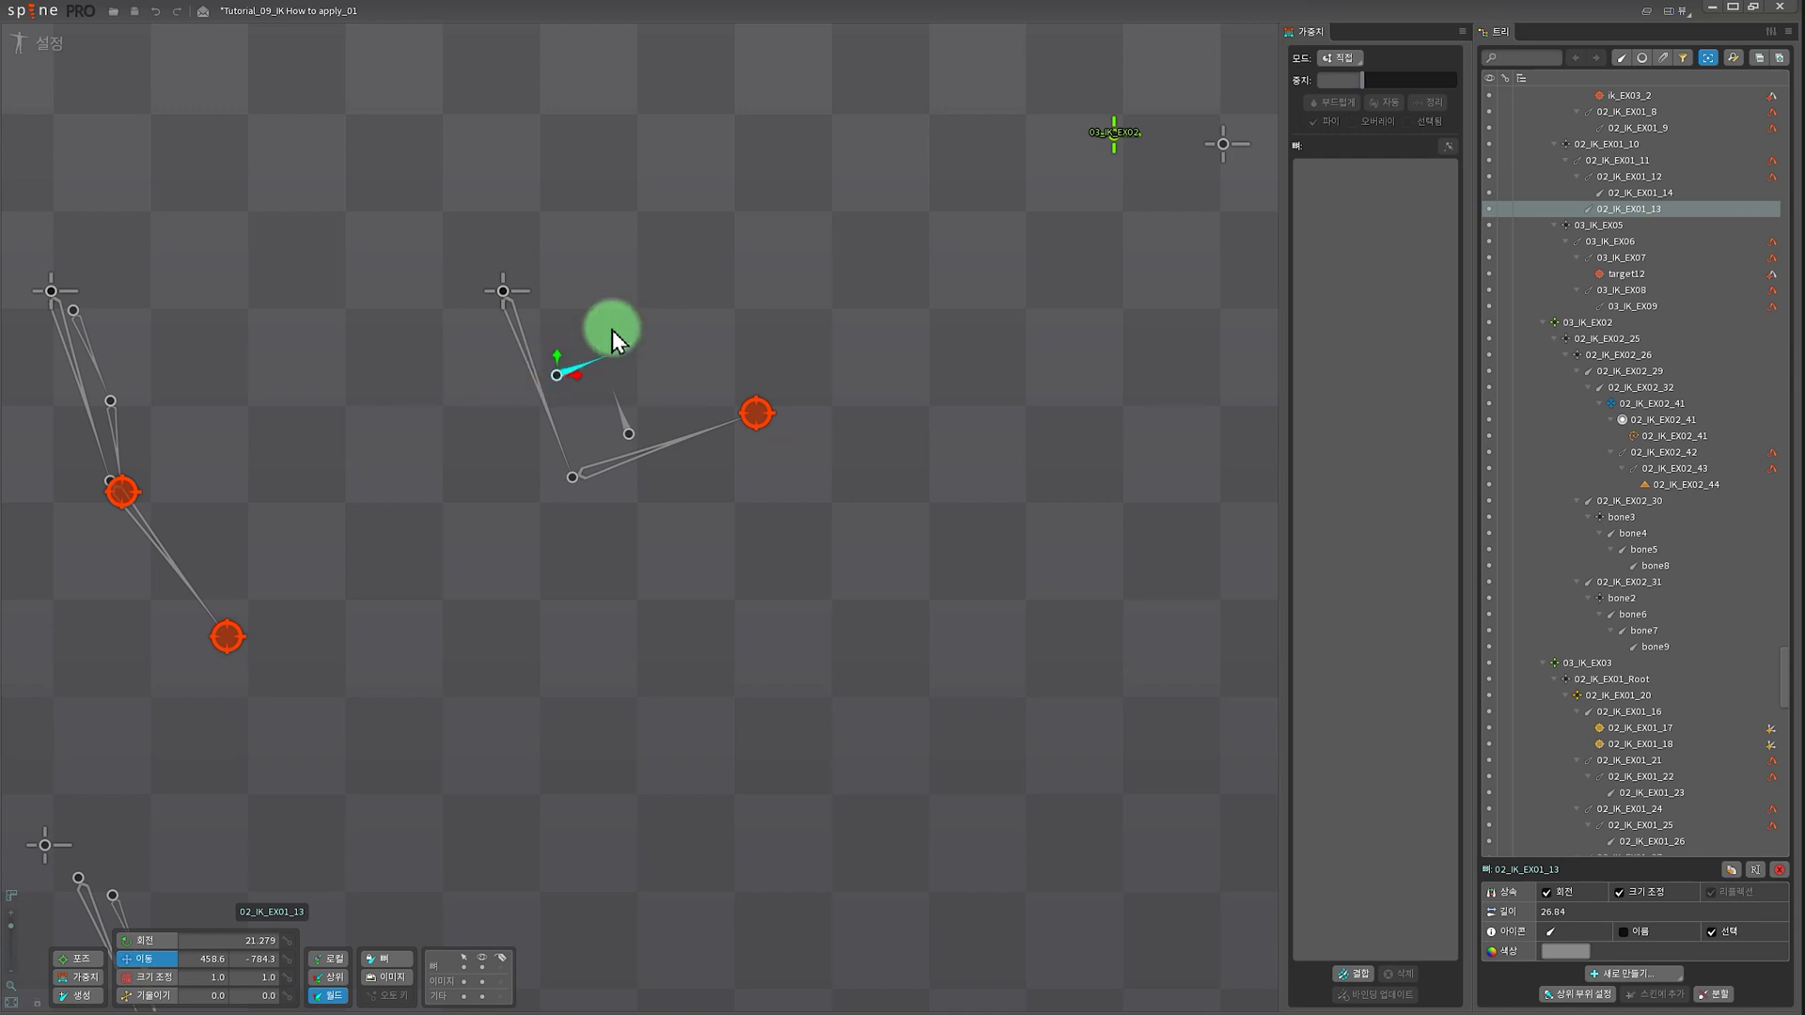
# - Test the side bone 02_IK_EX01_13 by rotating and scaling it, and swing the sample's IK target ik_EX03_3 downward
pyautogui.moveTo(707, 311); pyautogui.dragTo(704, 335)
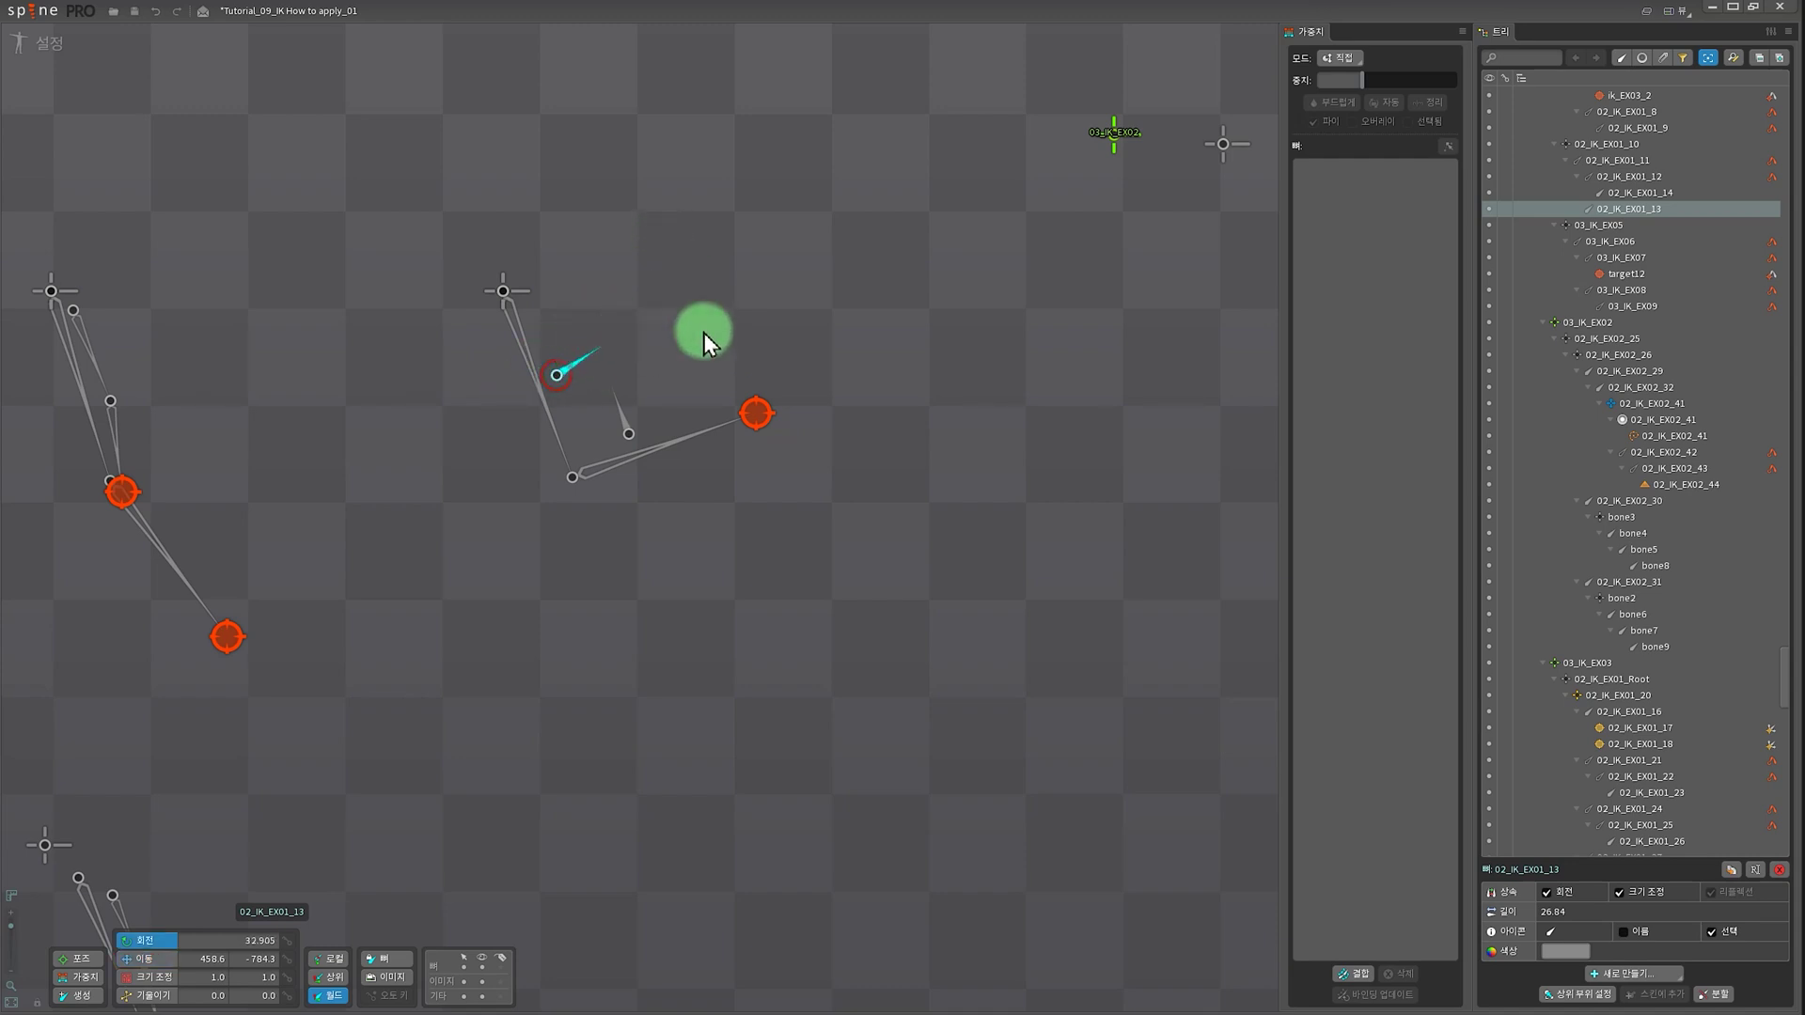
pyautogui.press('x')
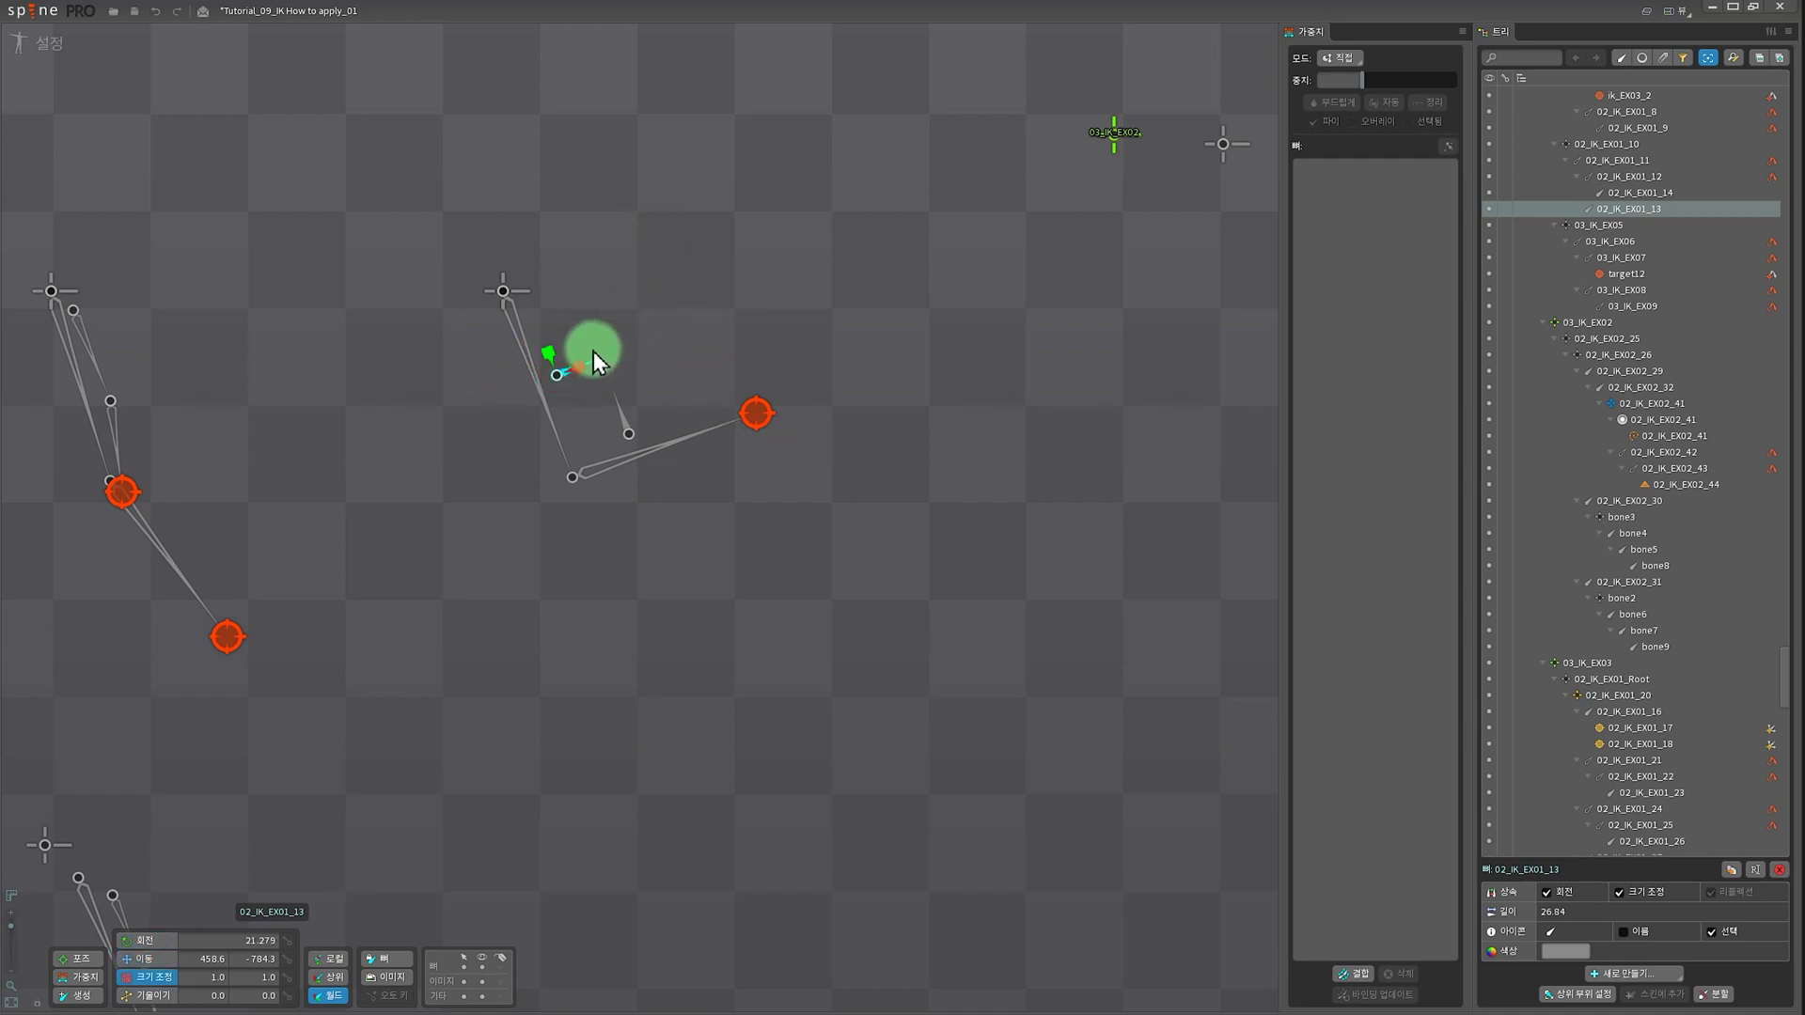
pyautogui.moveTo(584, 363); pyautogui.dragTo(618, 347)
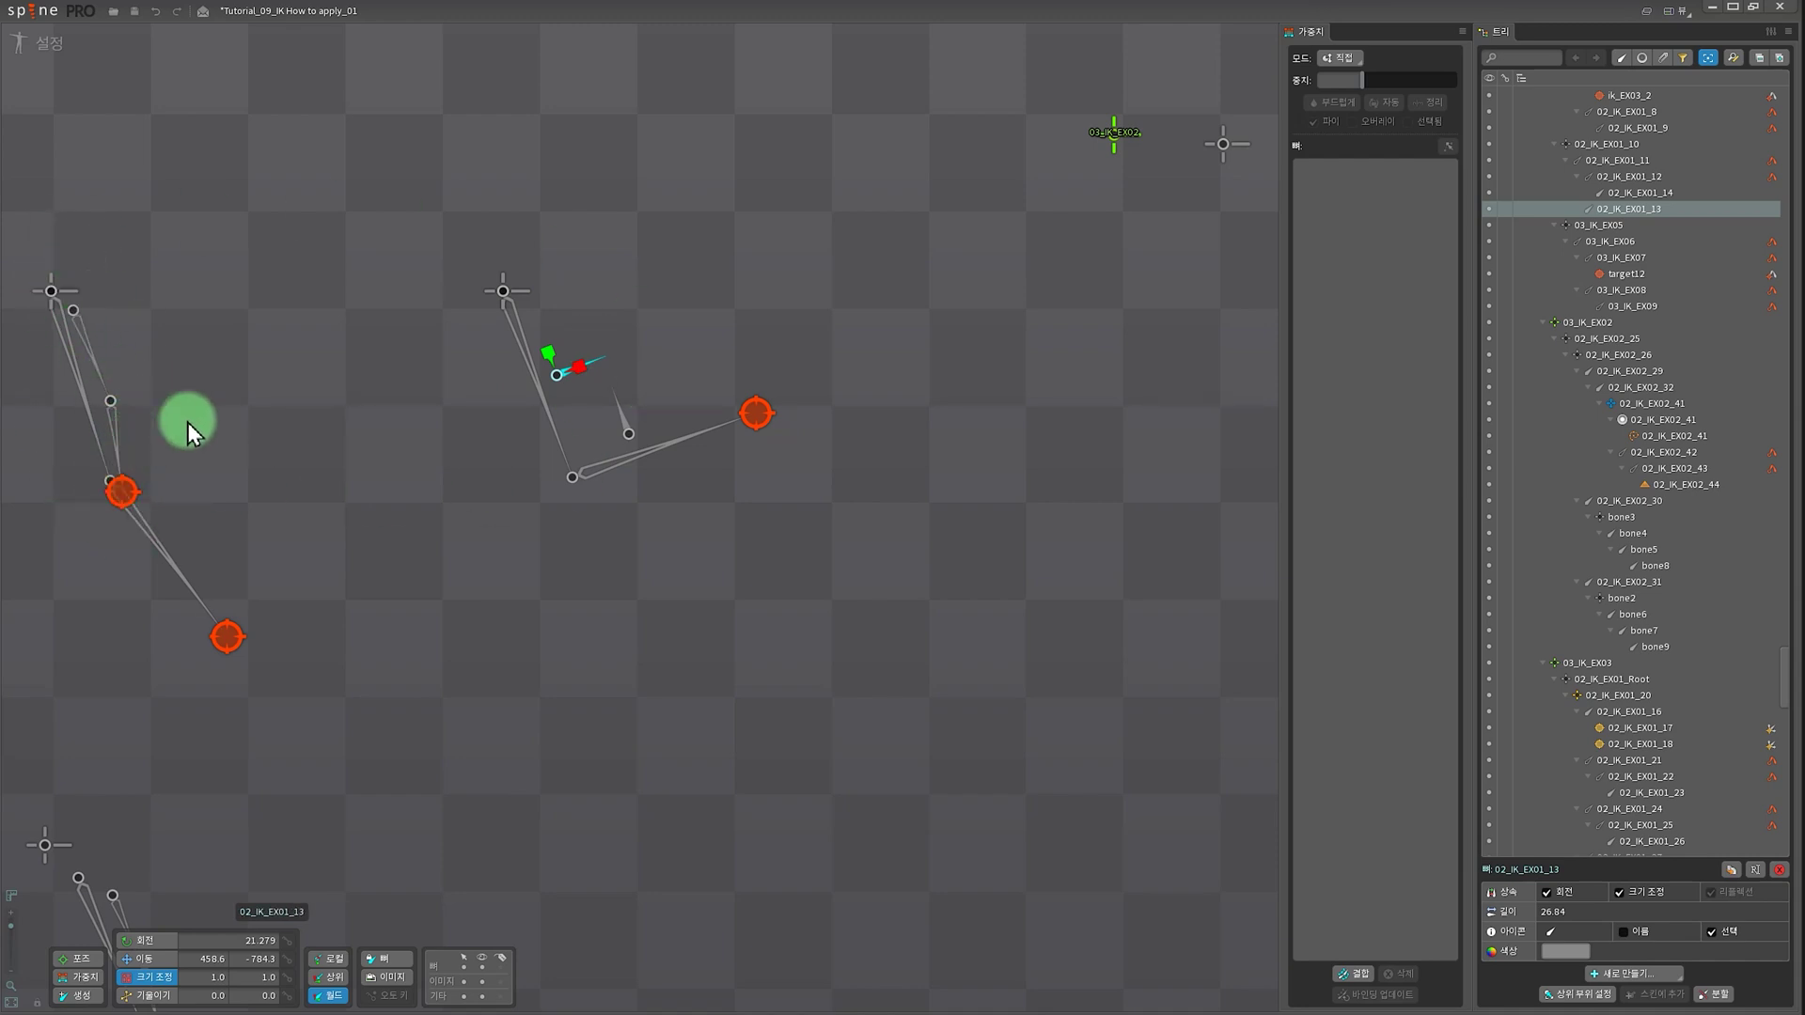
pyautogui.click(752, 419)
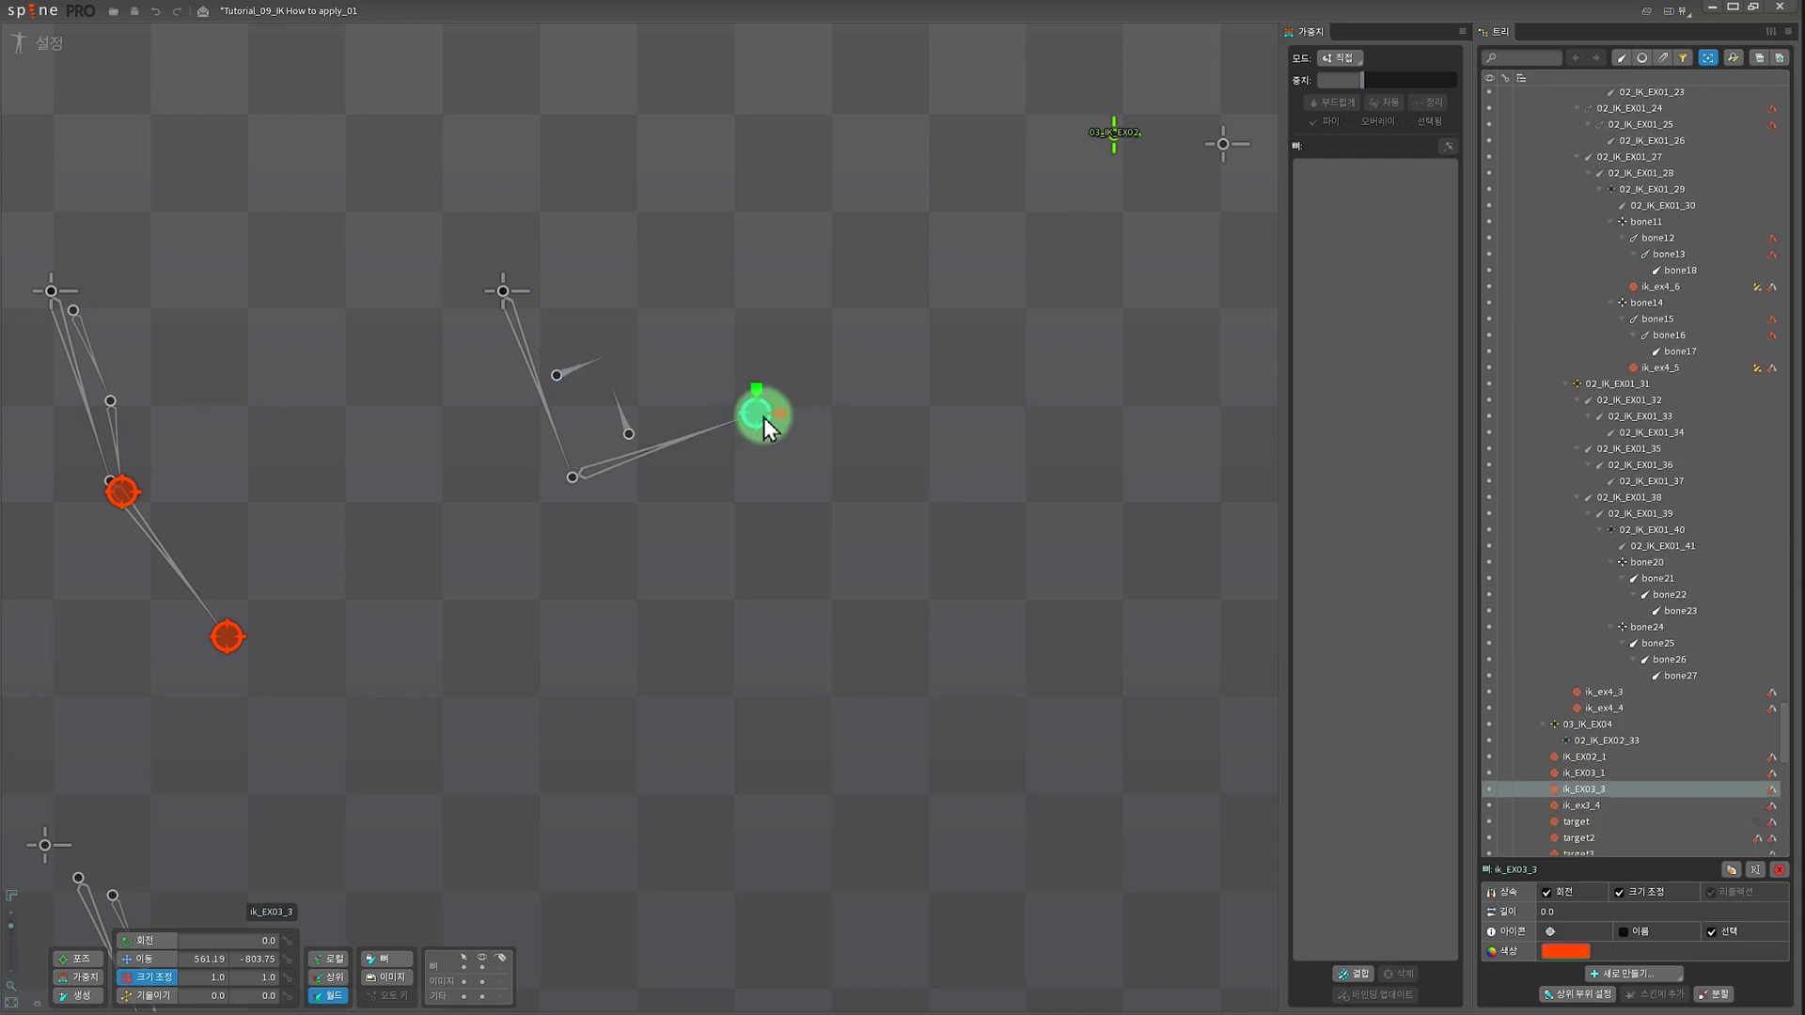
pyautogui.moveTo(760, 421); pyautogui.dragTo(781, 516)
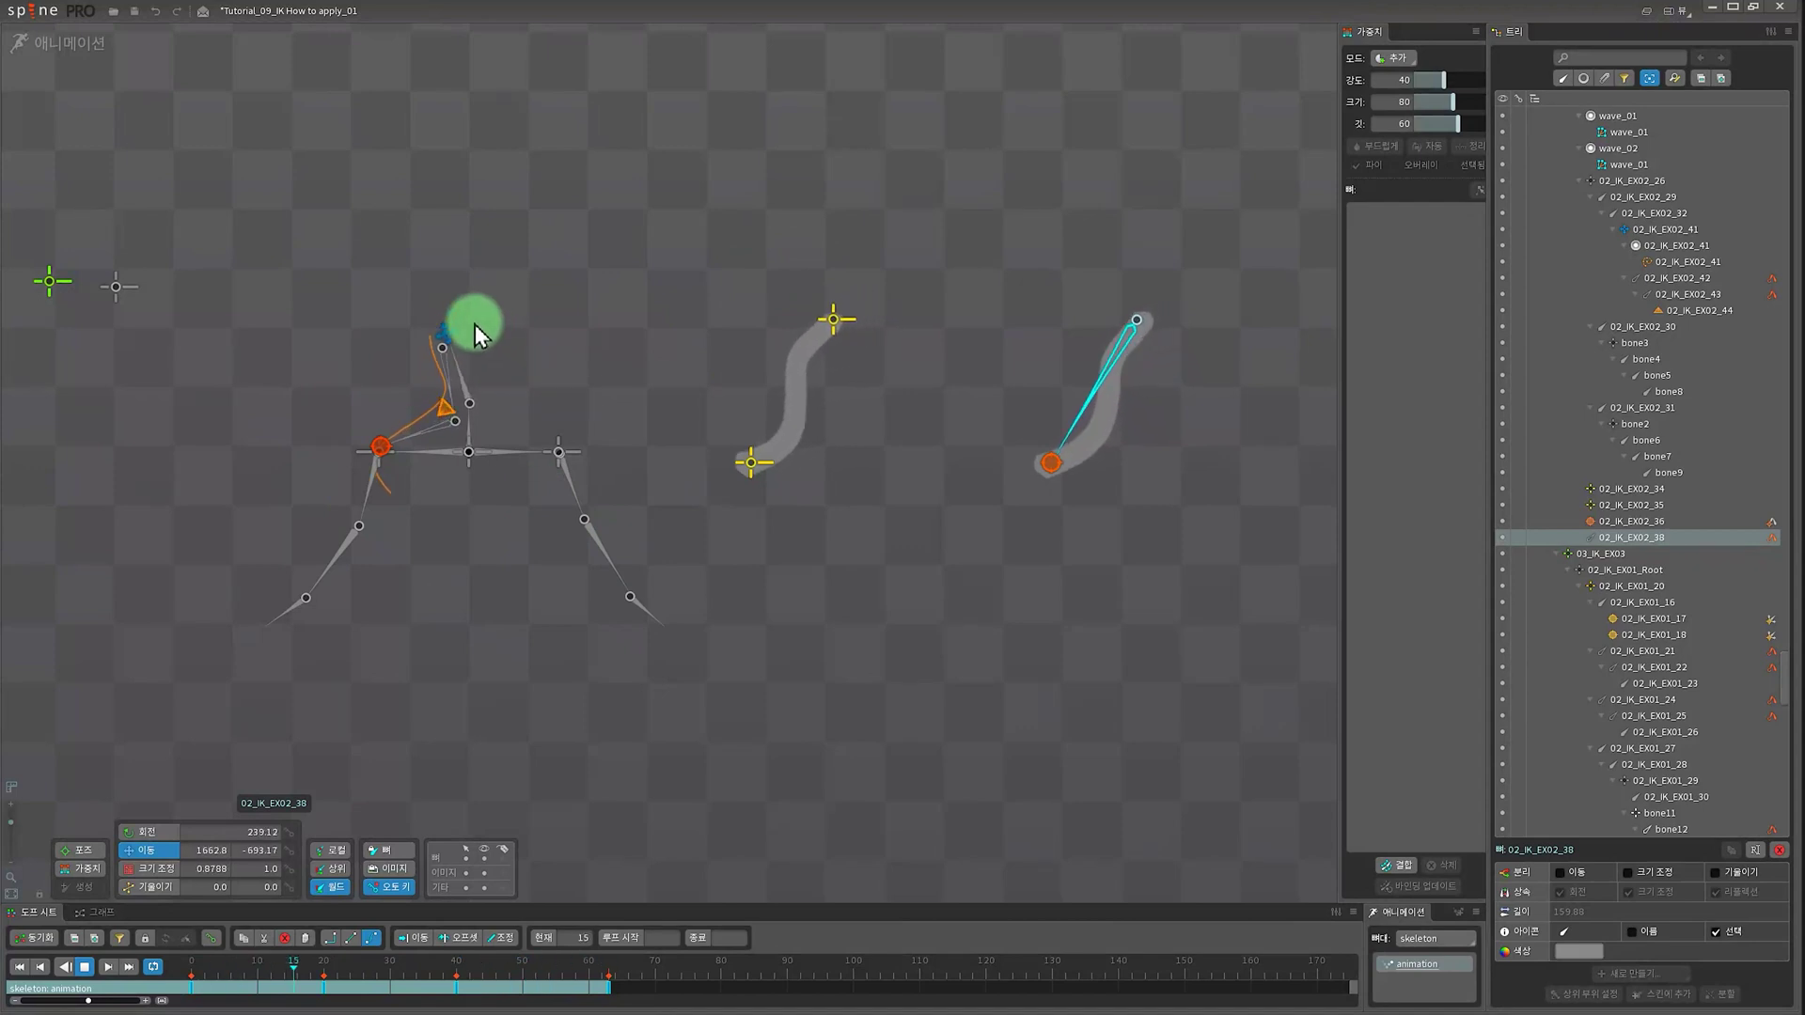
# - Switch to the browser to view the video "Bullets Echo - heroes animation" as a reference, and return to the Spine animation
pyautogui.moveTo(353, 496)
pyautogui.mouseDown()
pyautogui.moveTo(409, 466)
pyautogui.moveTo(399, 476)
pyautogui.moveTo(469, 380)
pyautogui.moveTo(352, 491)
pyautogui.moveTo(395, 417)
pyautogui.moveTo(506, 352)
pyautogui.moveTo(301, 545)
pyautogui.moveTo(350, 584)
pyautogui.moveTo(296, 544)
pyautogui.moveTo(301, 331)
pyautogui.moveTo(536, 401)
pyautogui.moveTo(314, 445)
pyautogui.moveTo(388, 423)
pyautogui.moveTo(81, 269)
pyautogui.mouseUp()
pyautogui.hotkey('alt', 'Tab')
pyautogui.click(235, 277)
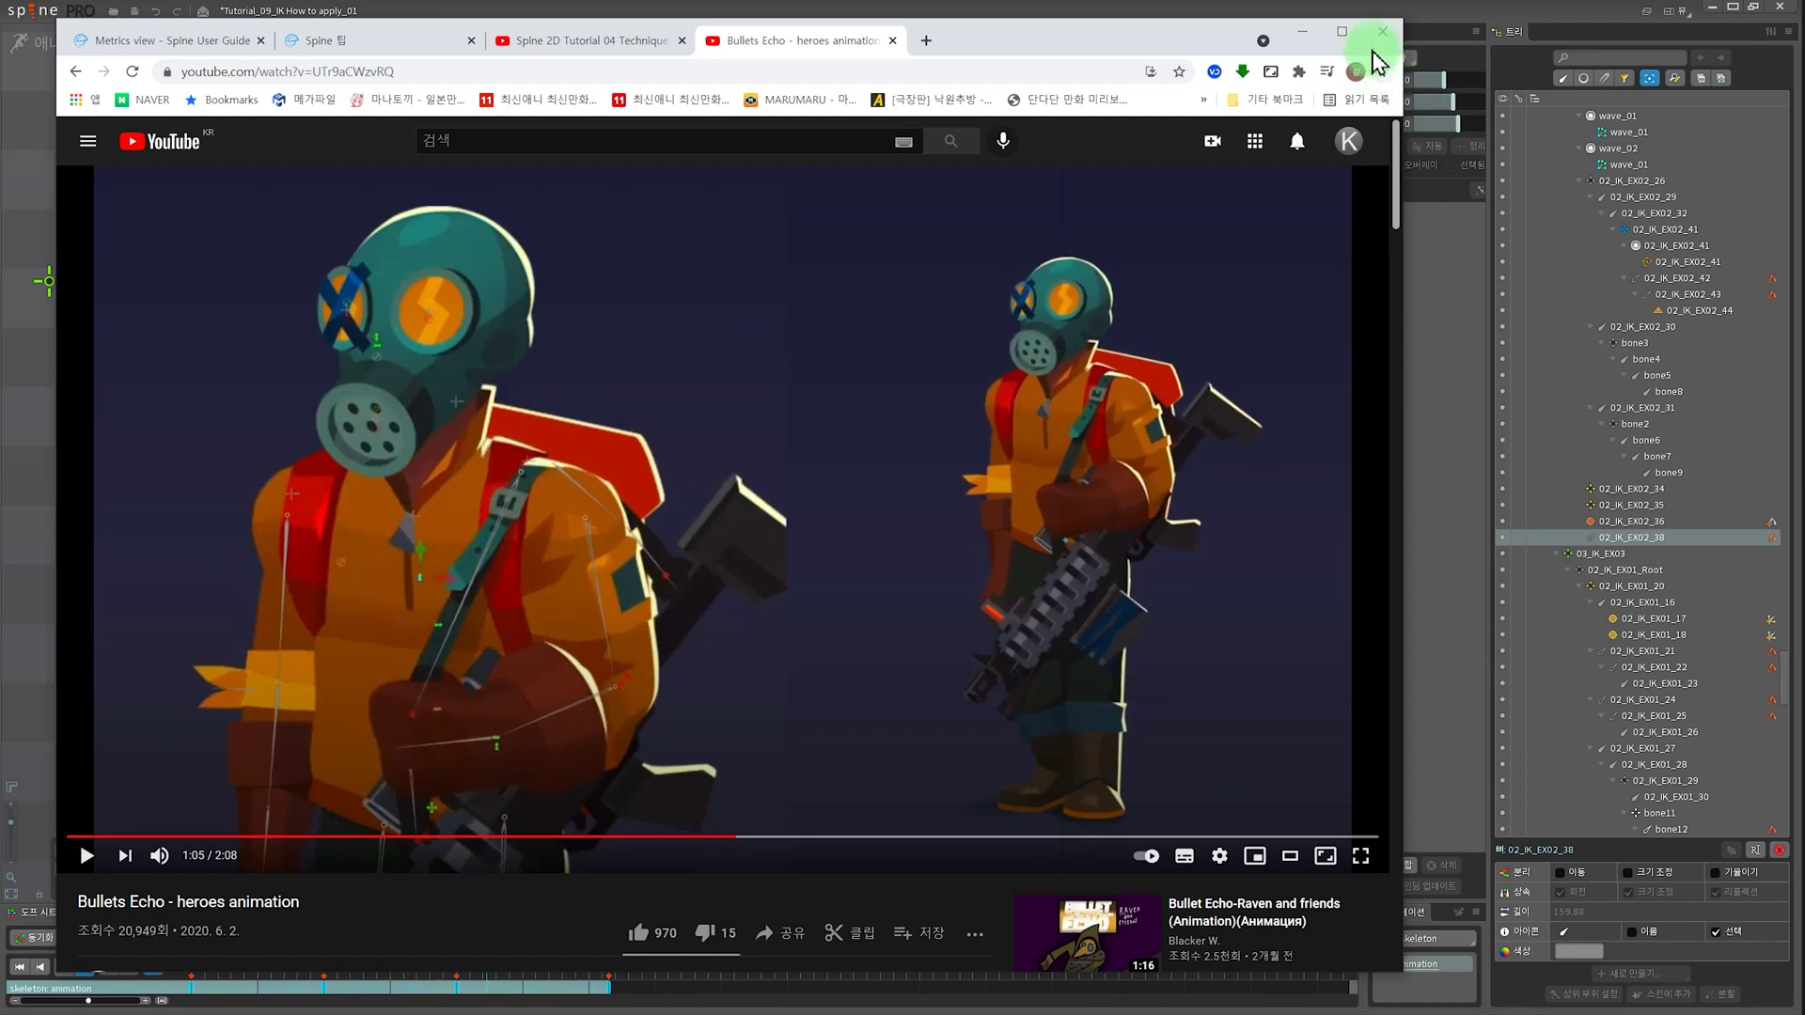
pyautogui.click(1304, 34)
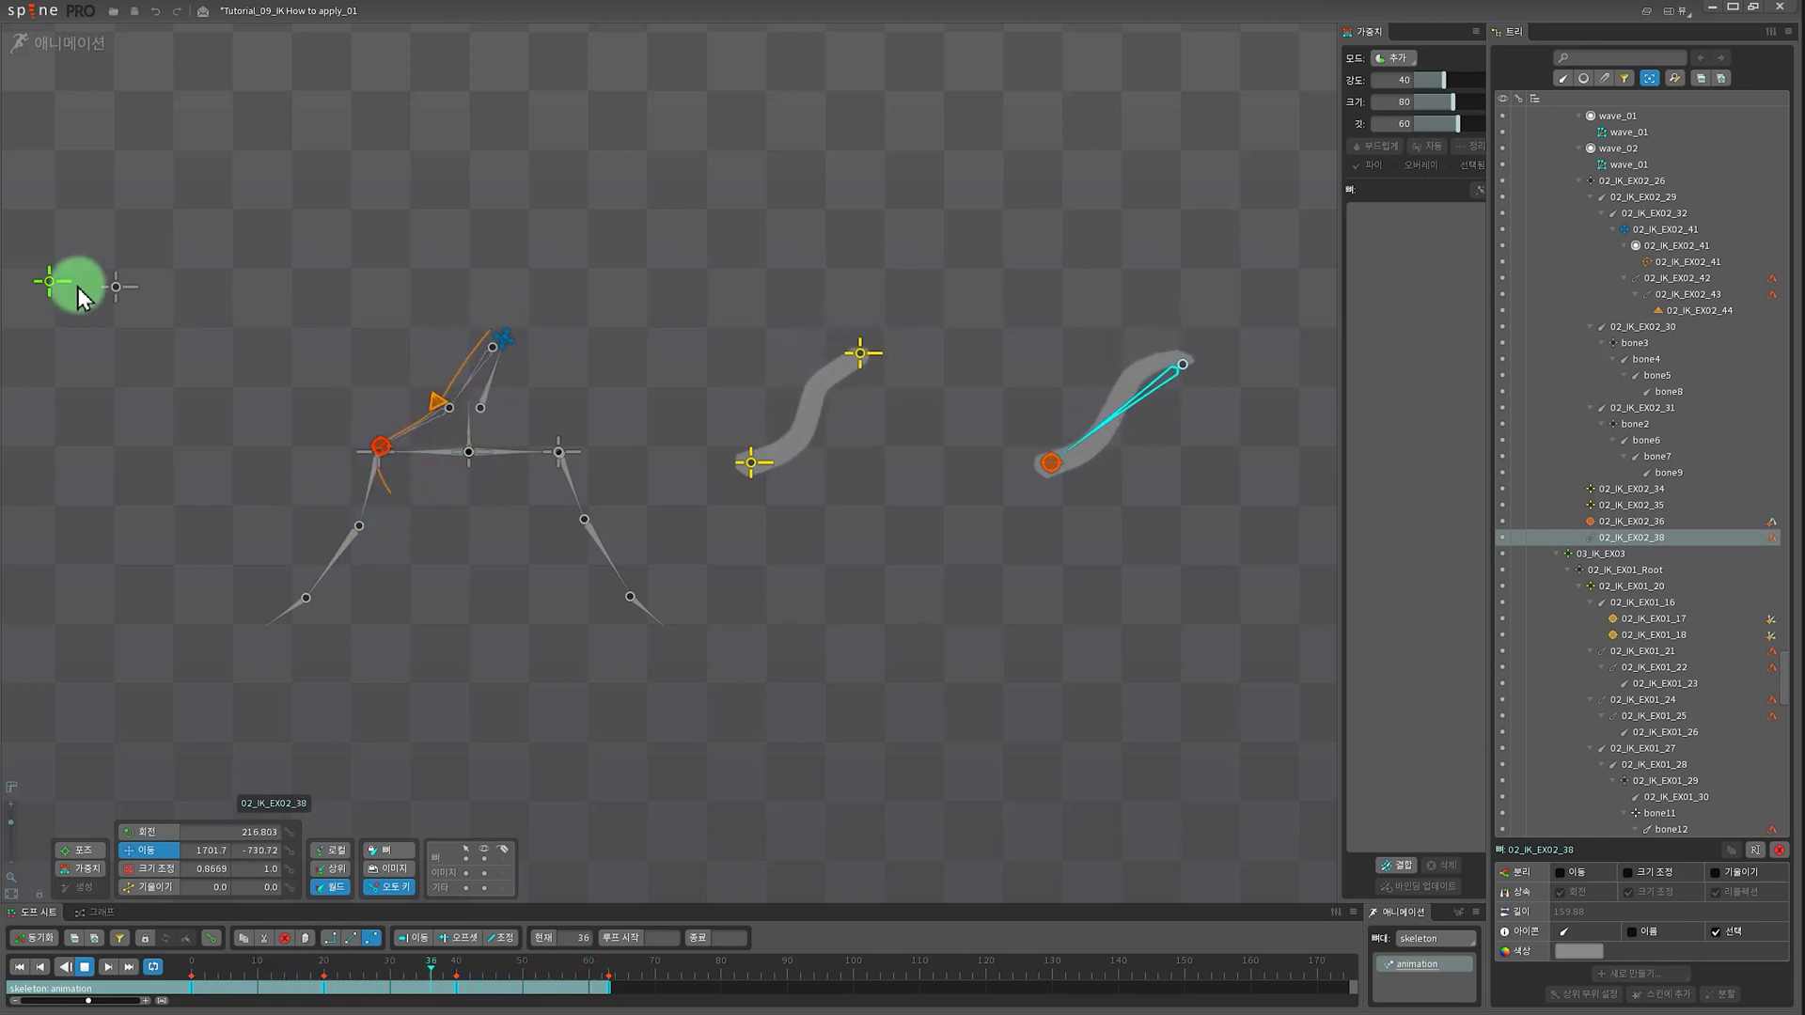
# - Show the browser video "Spine 2D Tutorial 04 Techniques for making waves", and return to Spine
pyautogui.hotkey('alt', 'Tab')
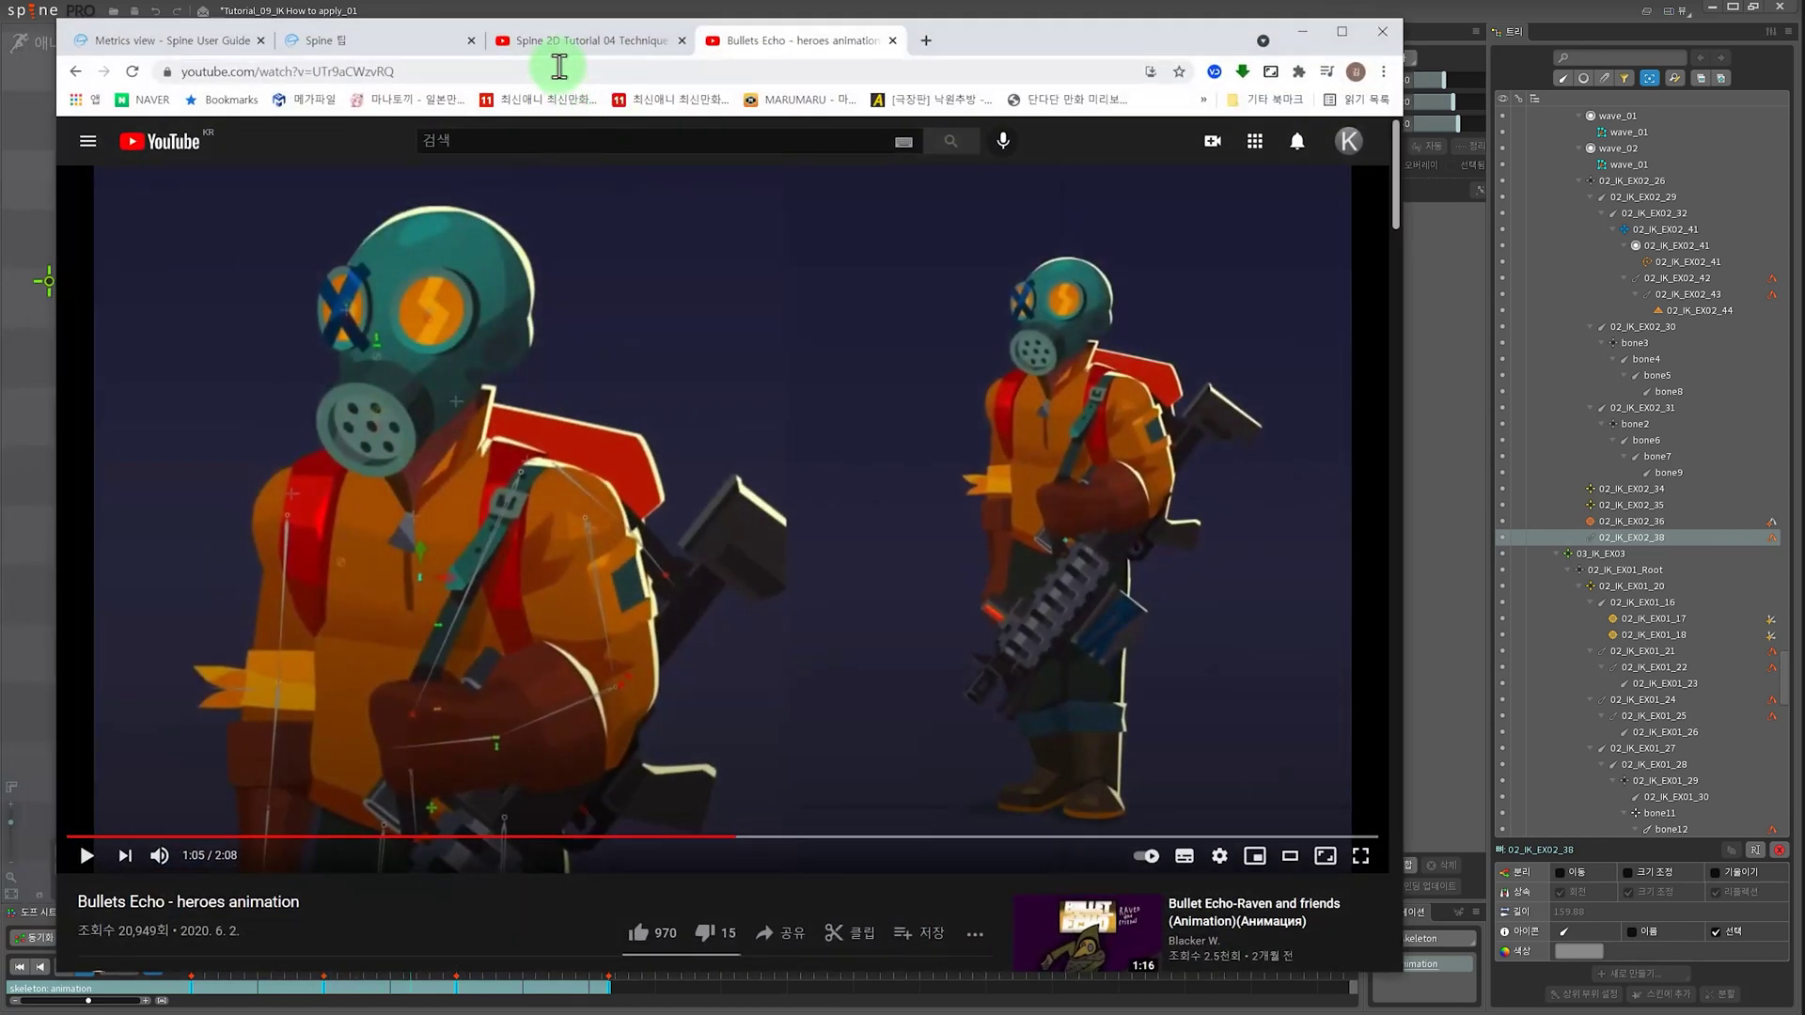
pyautogui.click(558, 52)
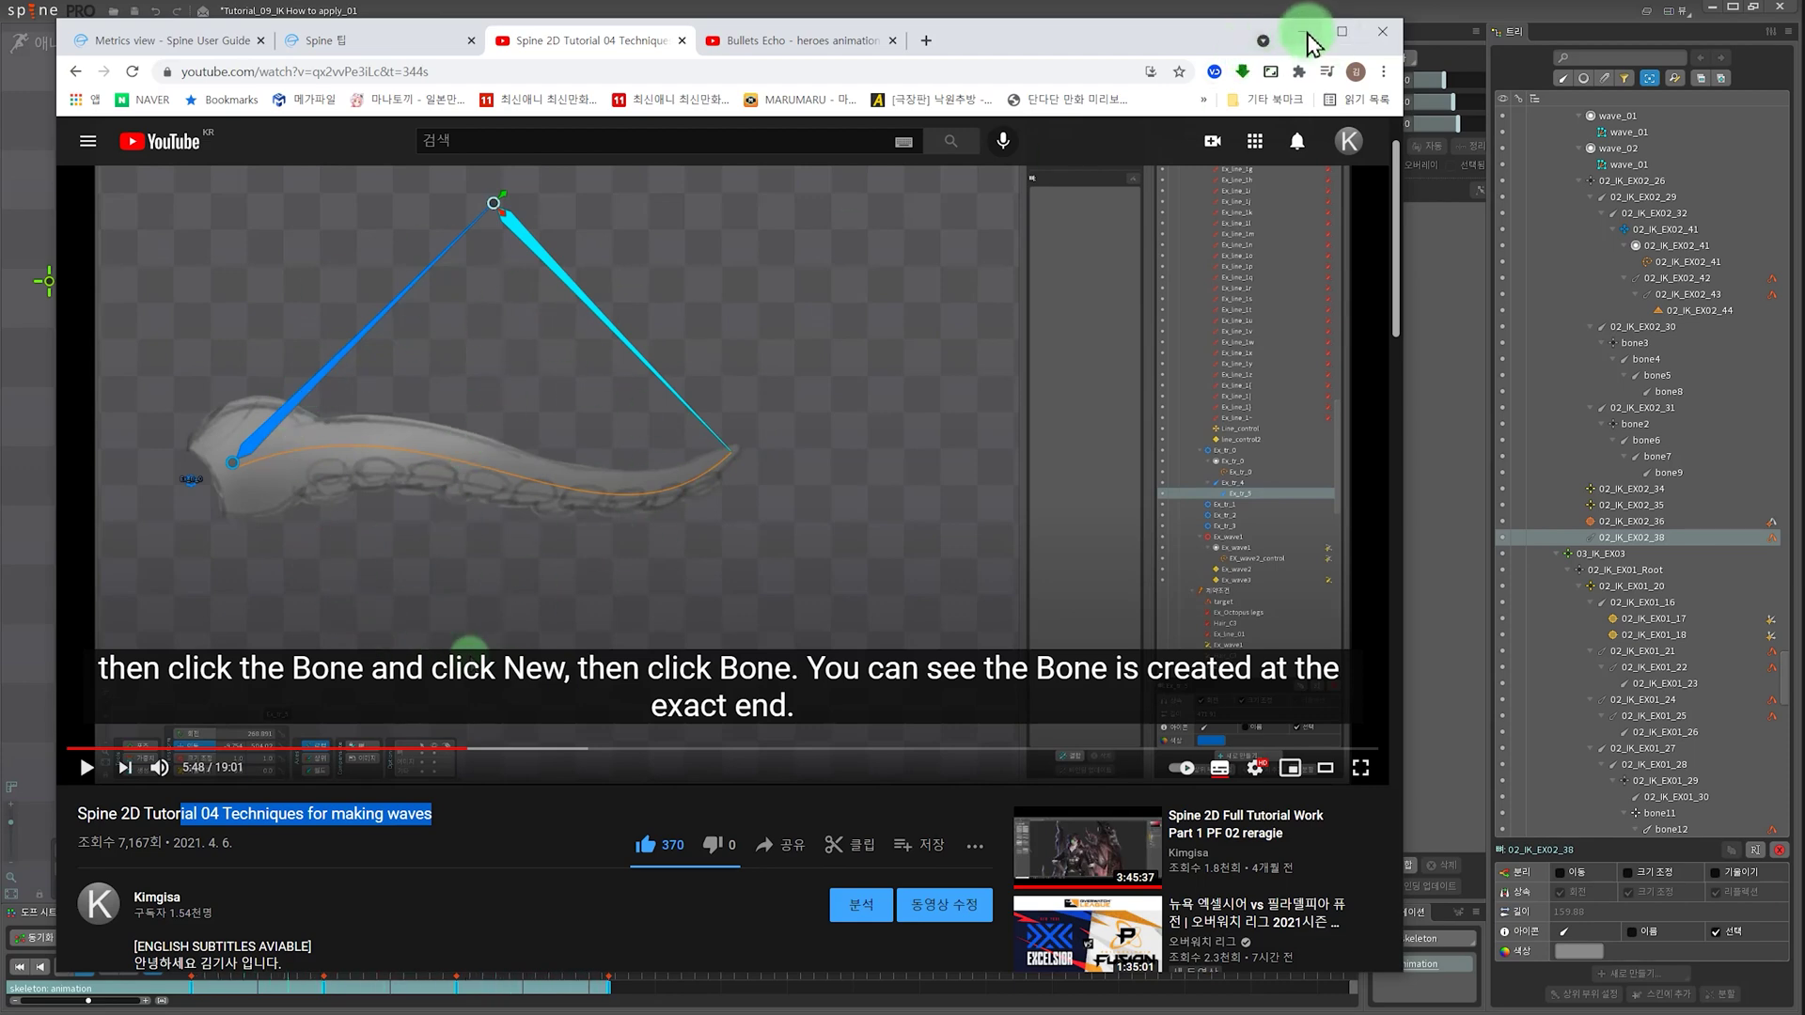
pyautogui.click(1305, 36)
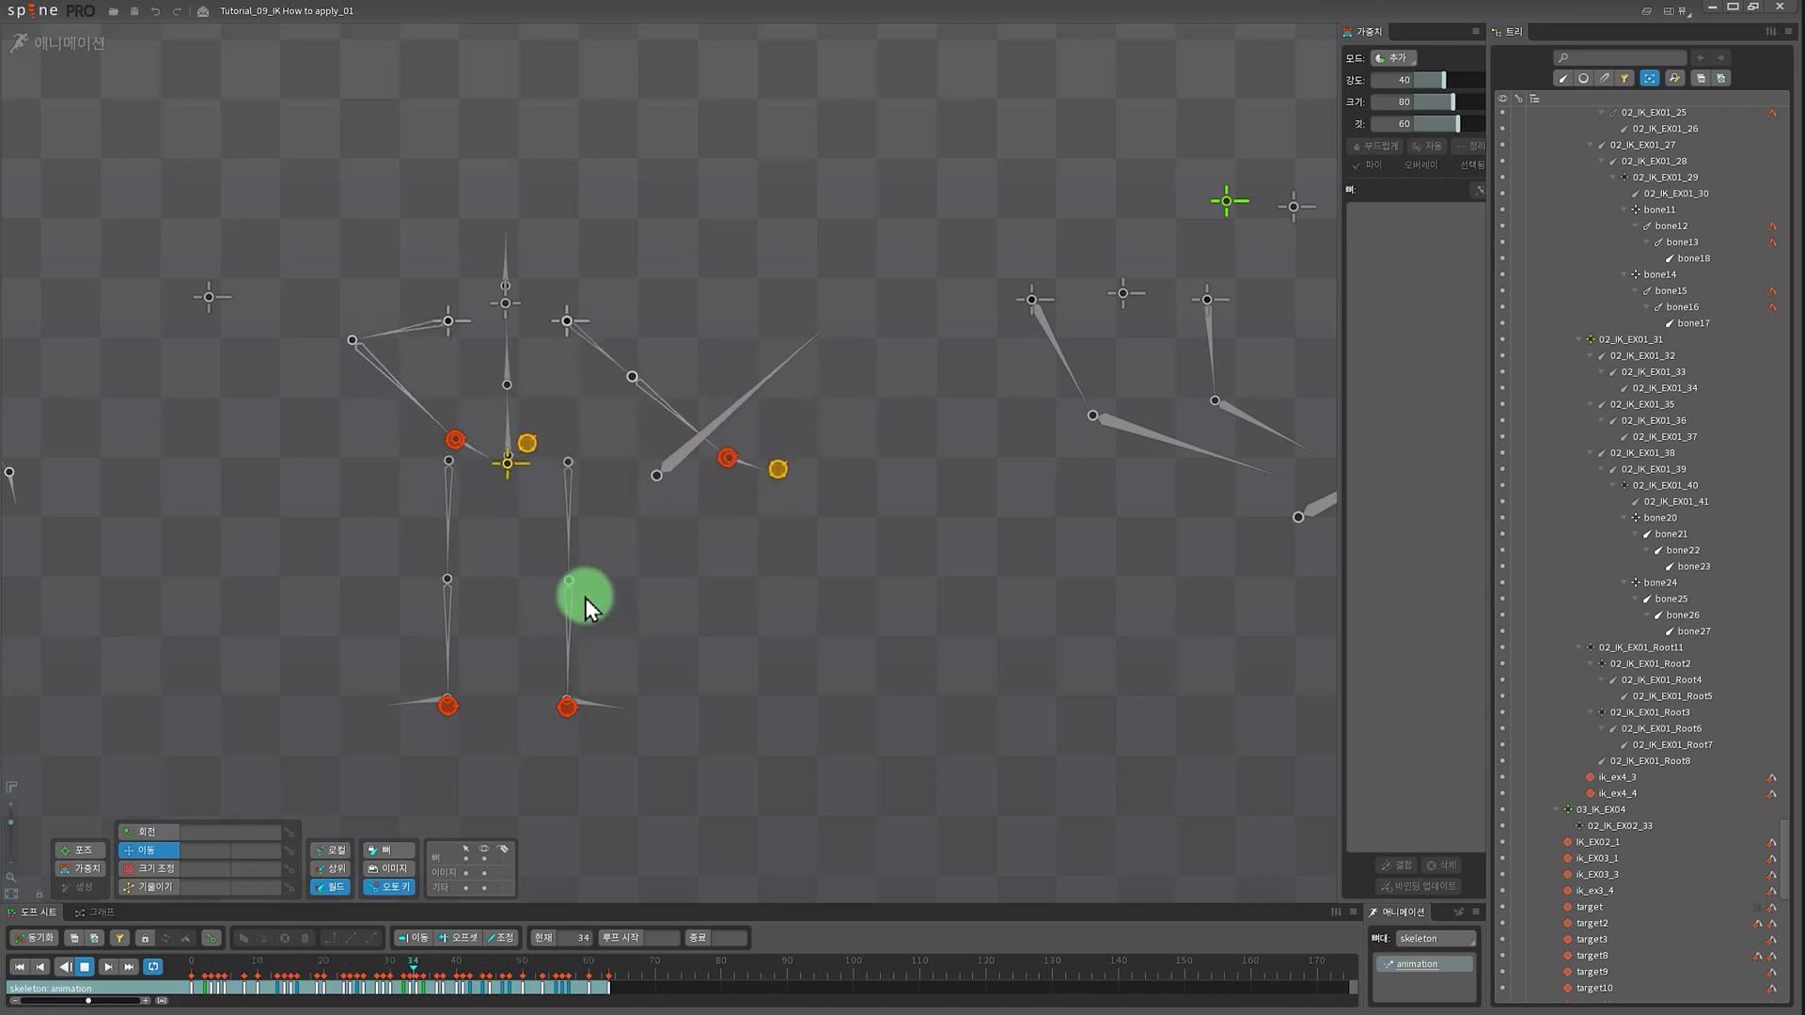
# - In setup mode, create an IK constraint on bones 02_IK_EX01_Root4 and 02_IK_EX01_Root5 with a new target at the chain's tip, and enable Stretch
pyautogui.click(52, 44)
pyautogui.moveTo(1064, 660); pyautogui.dragTo(646, 725)
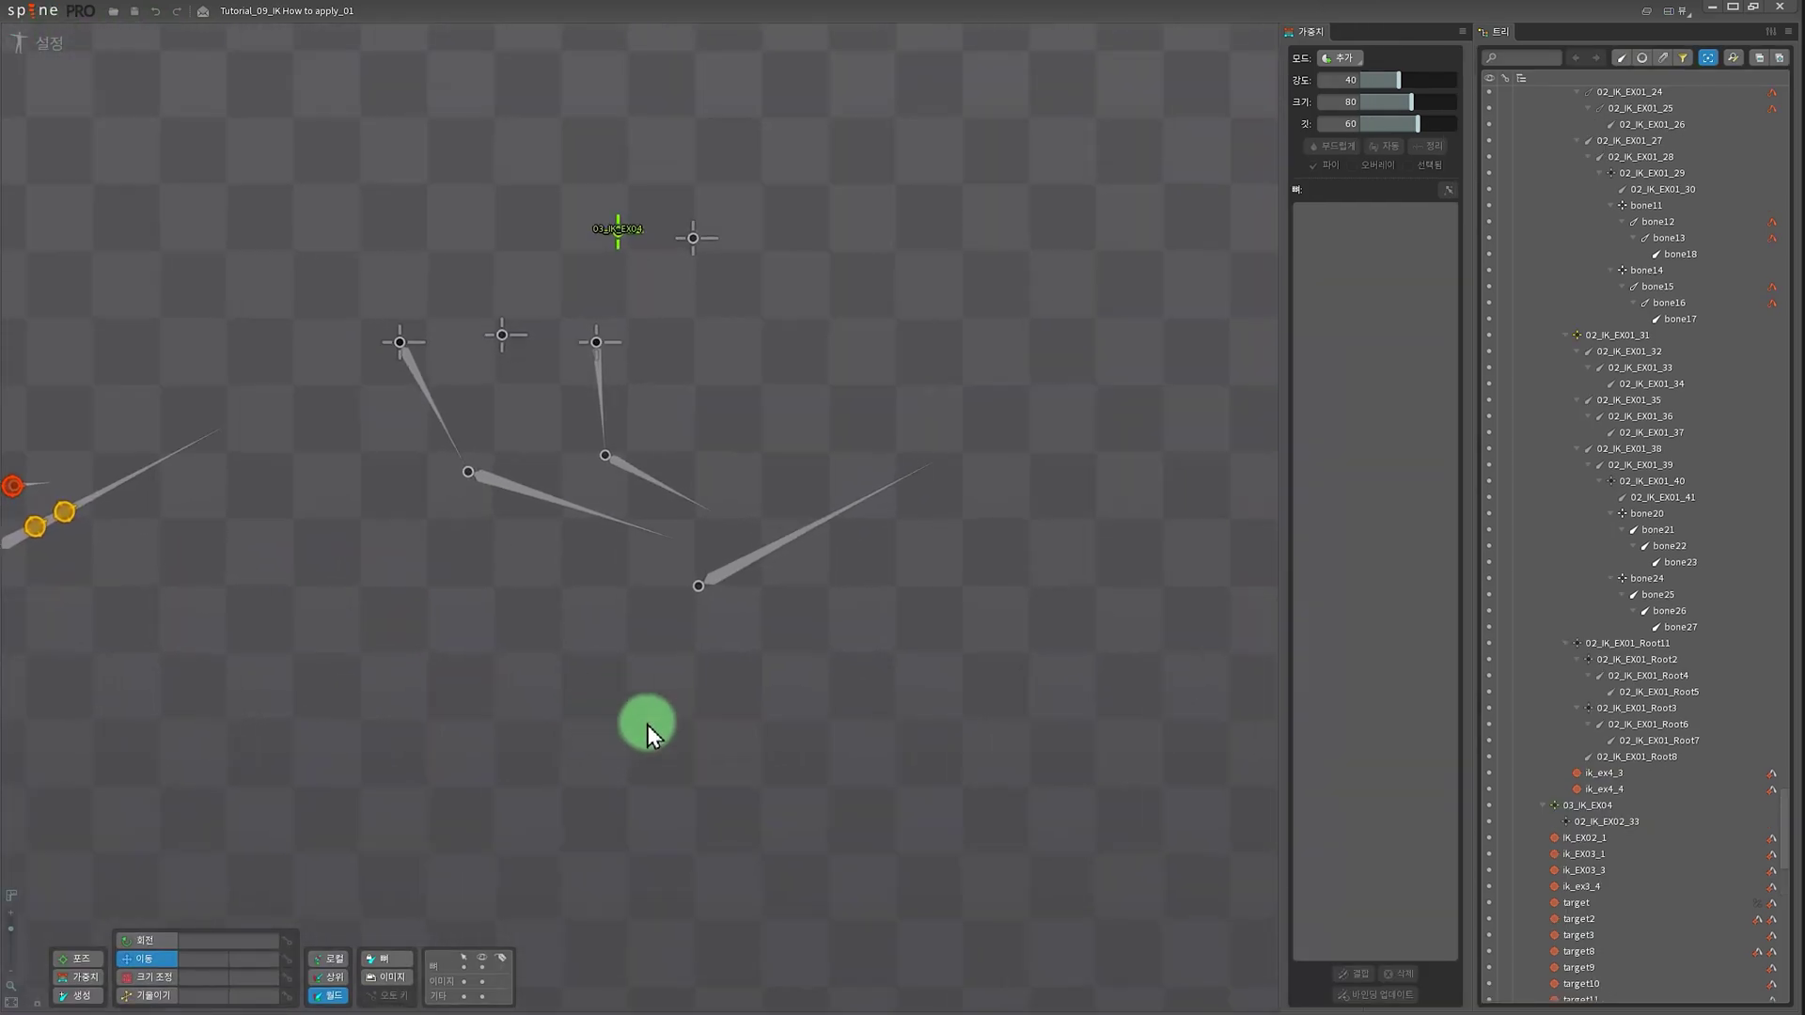
pyautogui.scroll(1, 328, 420)
pyautogui.click(324, 427)
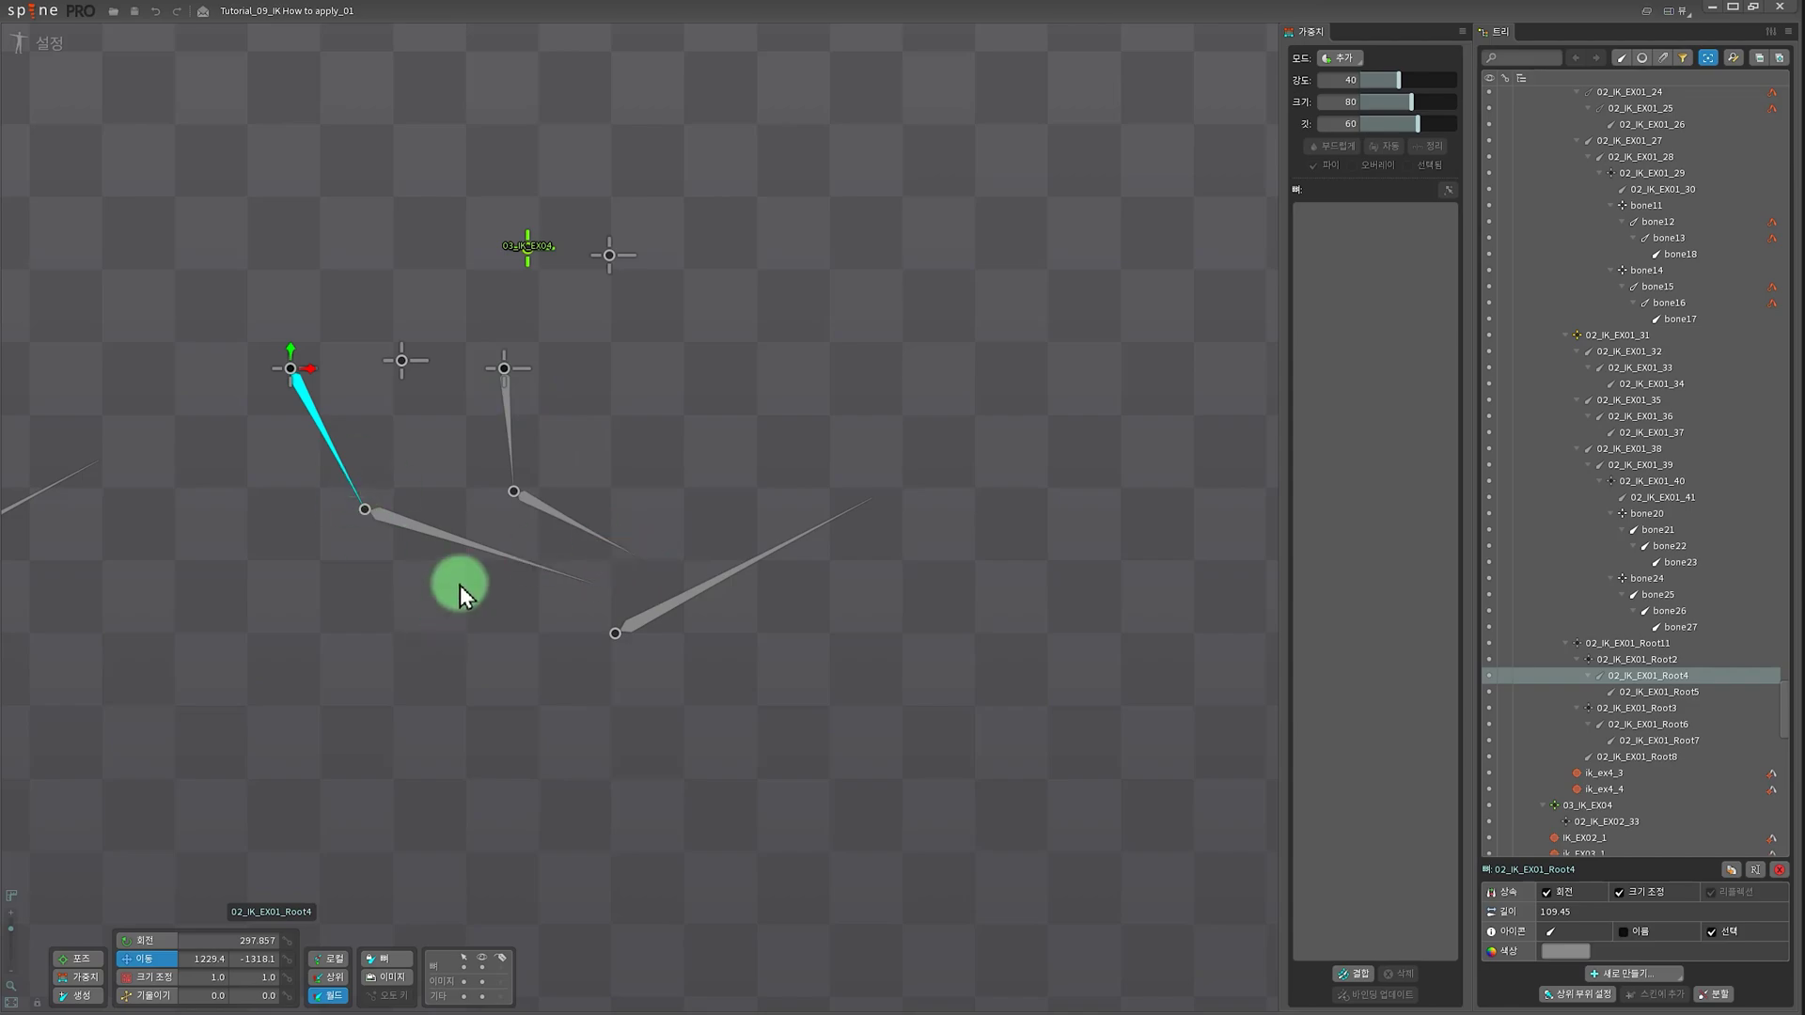
pyautogui.keyDown('ctrl'); pyautogui.click(427, 529); pyautogui.keyUp('ctrl')
pyautogui.click(1663, 976)
pyautogui.click(1649, 940)
pyautogui.click(694, 581)
pyautogui.press('Return')
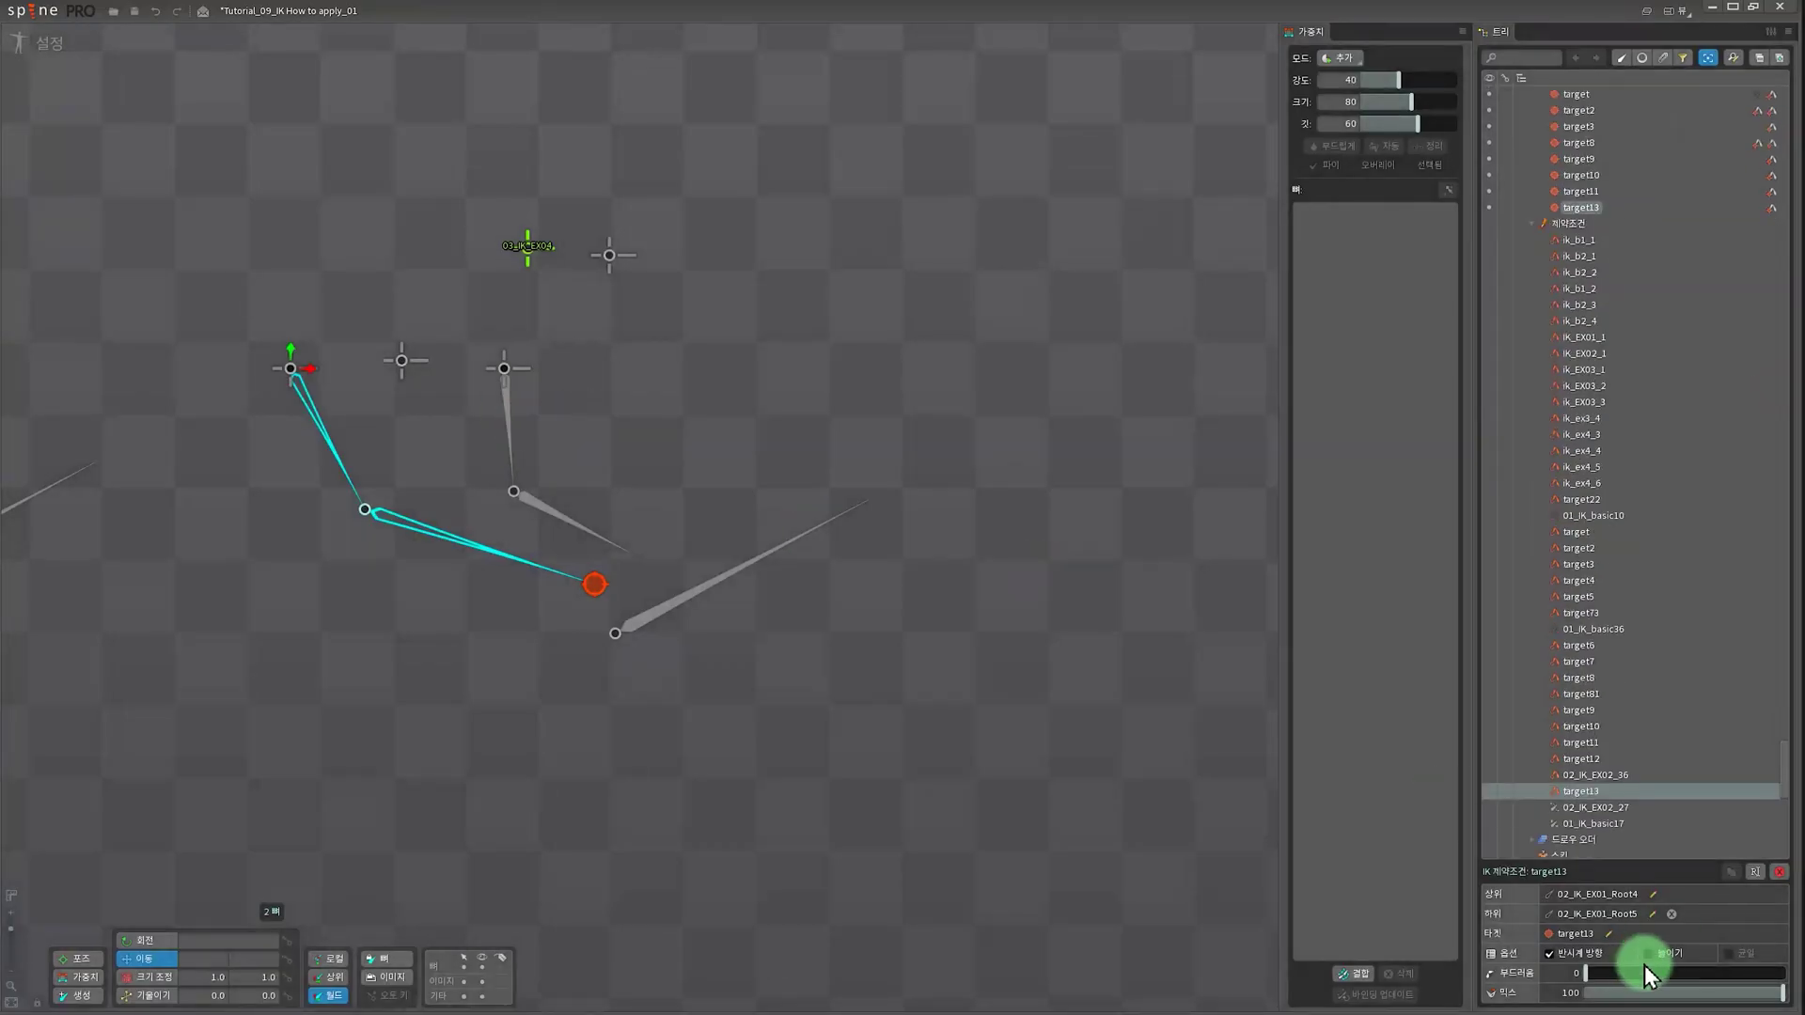
pyautogui.click(1647, 957)
# - Create an IK constraint with Stretch on bones 02_IK_EX01_Root6 and 02_IK_EX01_Root7, placing a new target near the tip of the second chain
pyautogui.click(506, 406)
pyautogui.keyDown('ctrl'); pyautogui.click(570, 522); pyautogui.keyUp('ctrl')
pyautogui.click(1663, 975)
pyautogui.click(1643, 889)
pyautogui.click(705, 557)
pyautogui.press('Return')
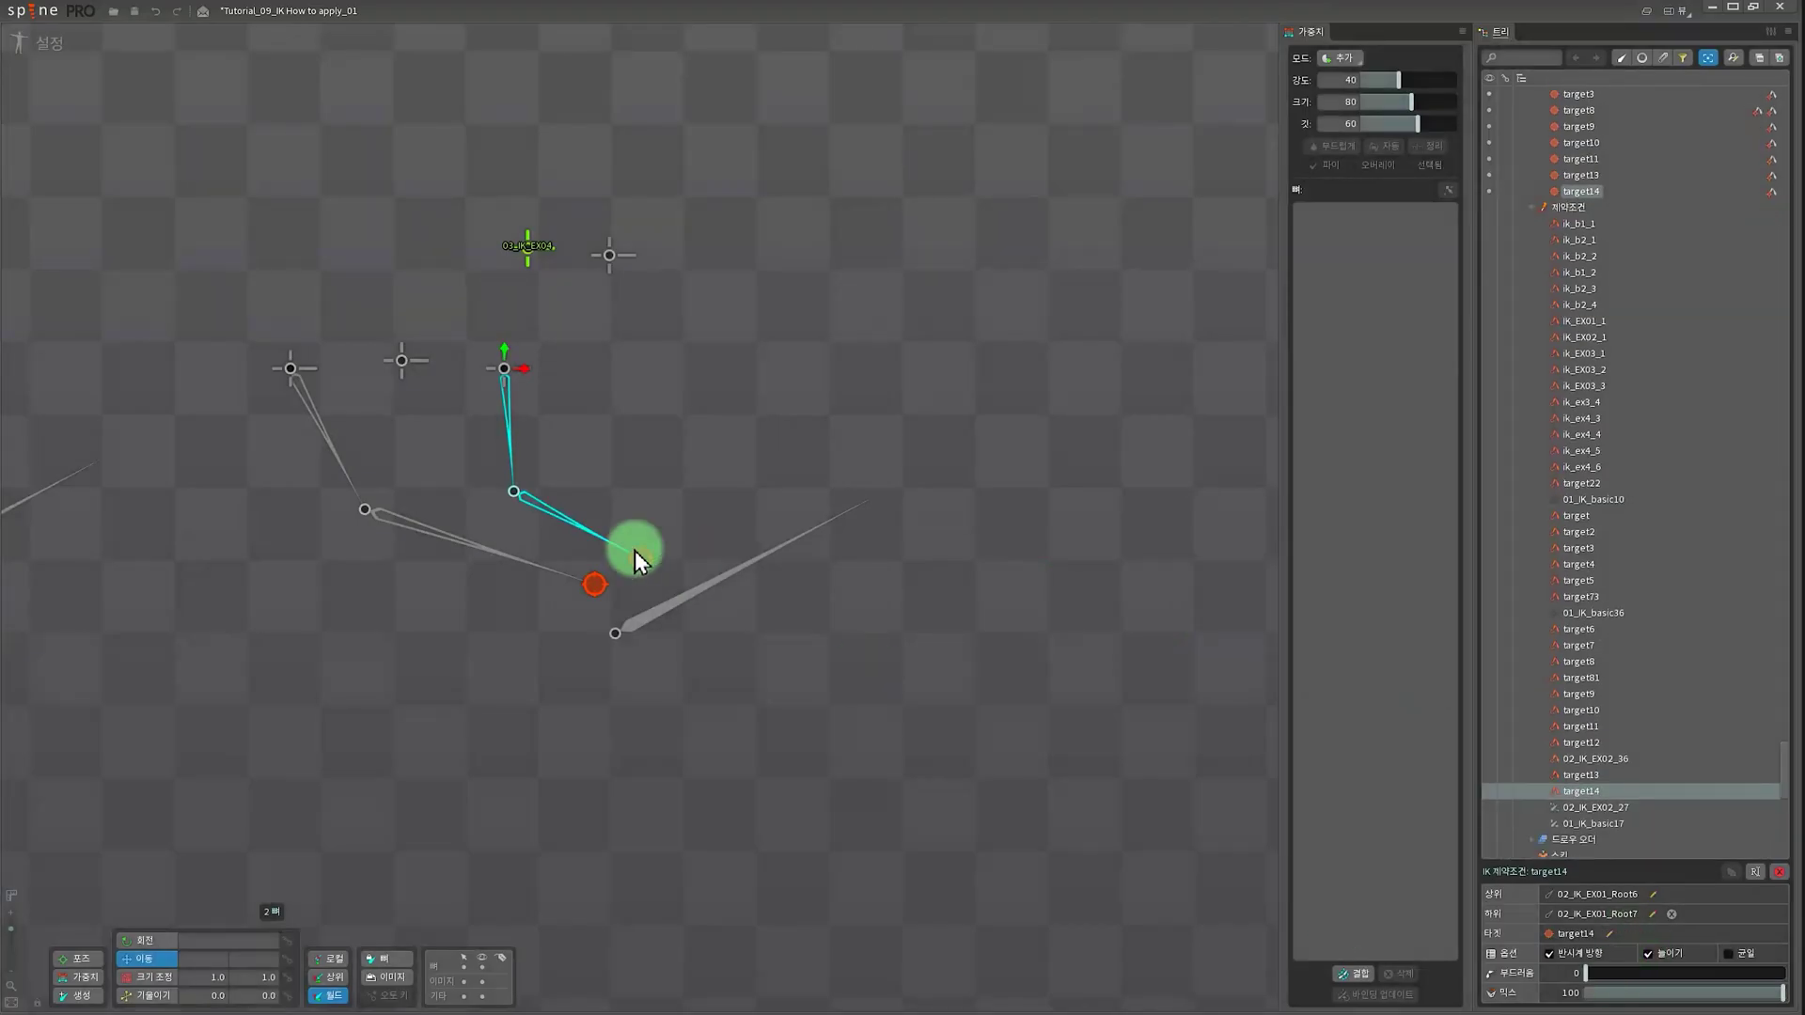
# - Add two zero-length child bones along the slanted bone 02_IK_EX01_Root8, one near its base and one near its middle
pyautogui.click(667, 611)
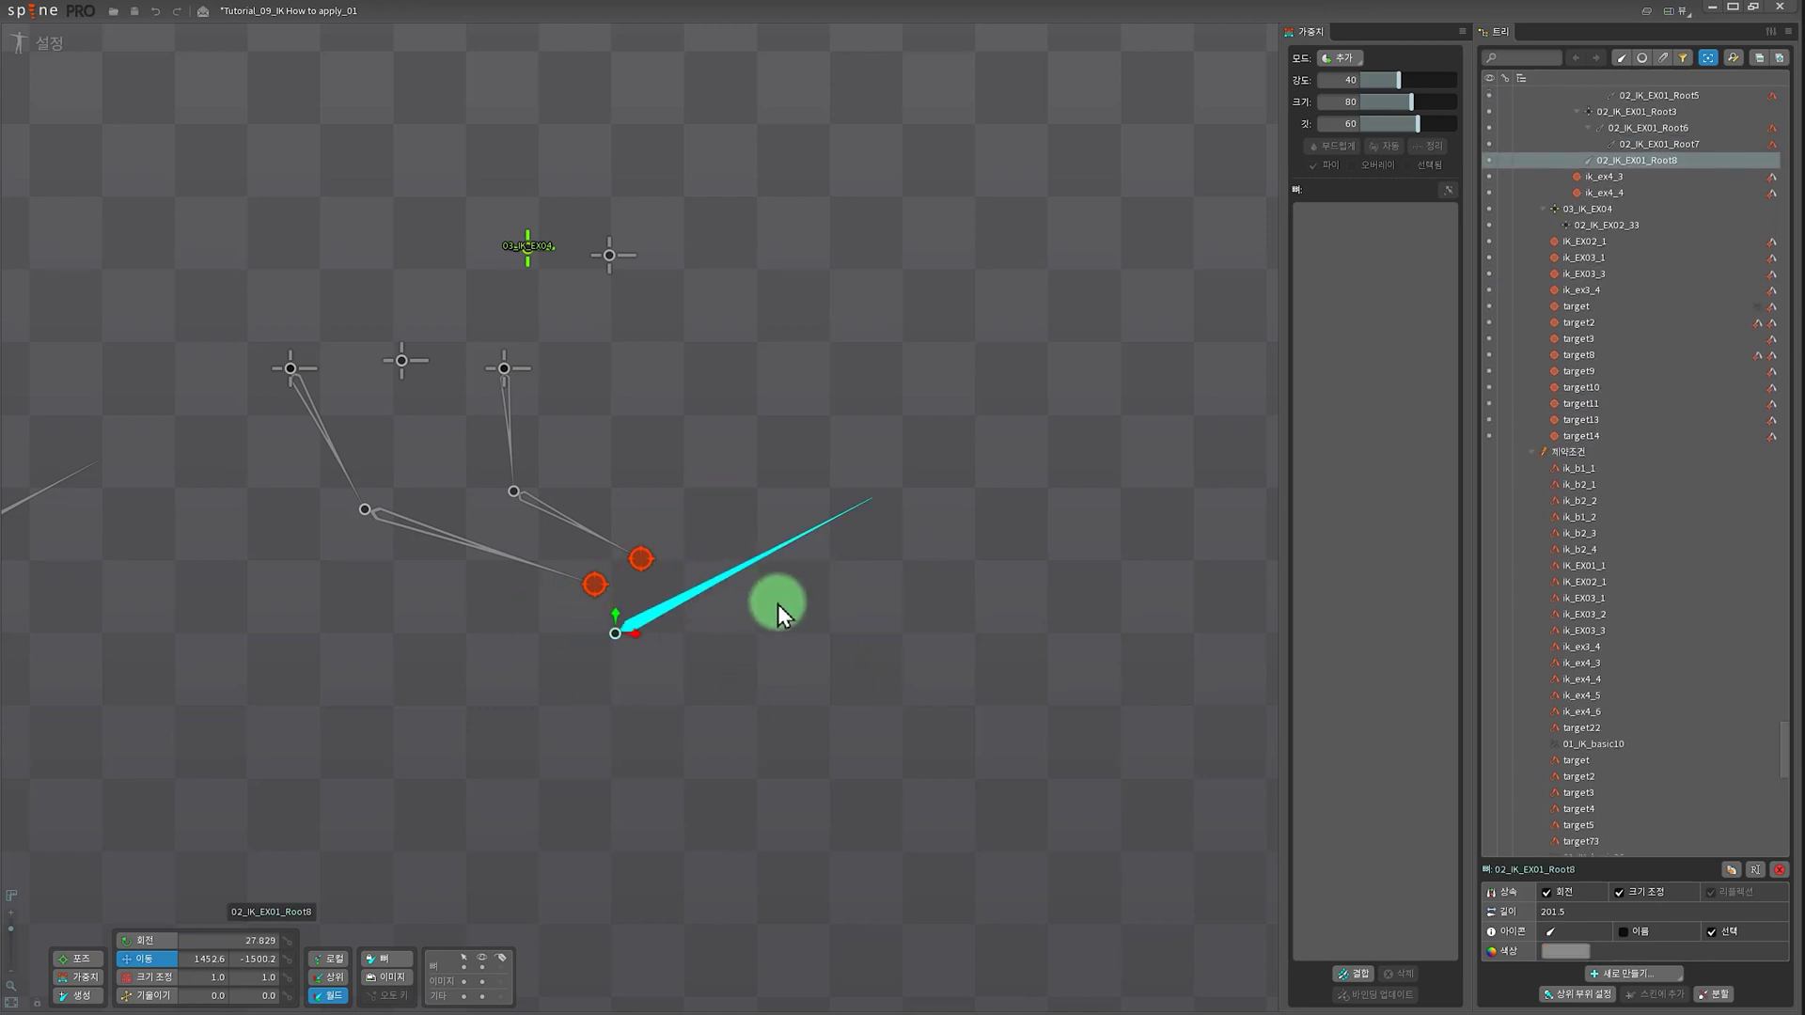
pyautogui.click(656, 613)
pyautogui.press('t')
pyautogui.click(720, 576)
pyautogui.press('v')
# - Colour the two child bones 02_IK_EX01_Root9 and 02_IK_EX01_Root10 yellow
pyautogui.keyDown('ctrl'); pyautogui.click(1647, 176); pyautogui.keyUp('ctrl')
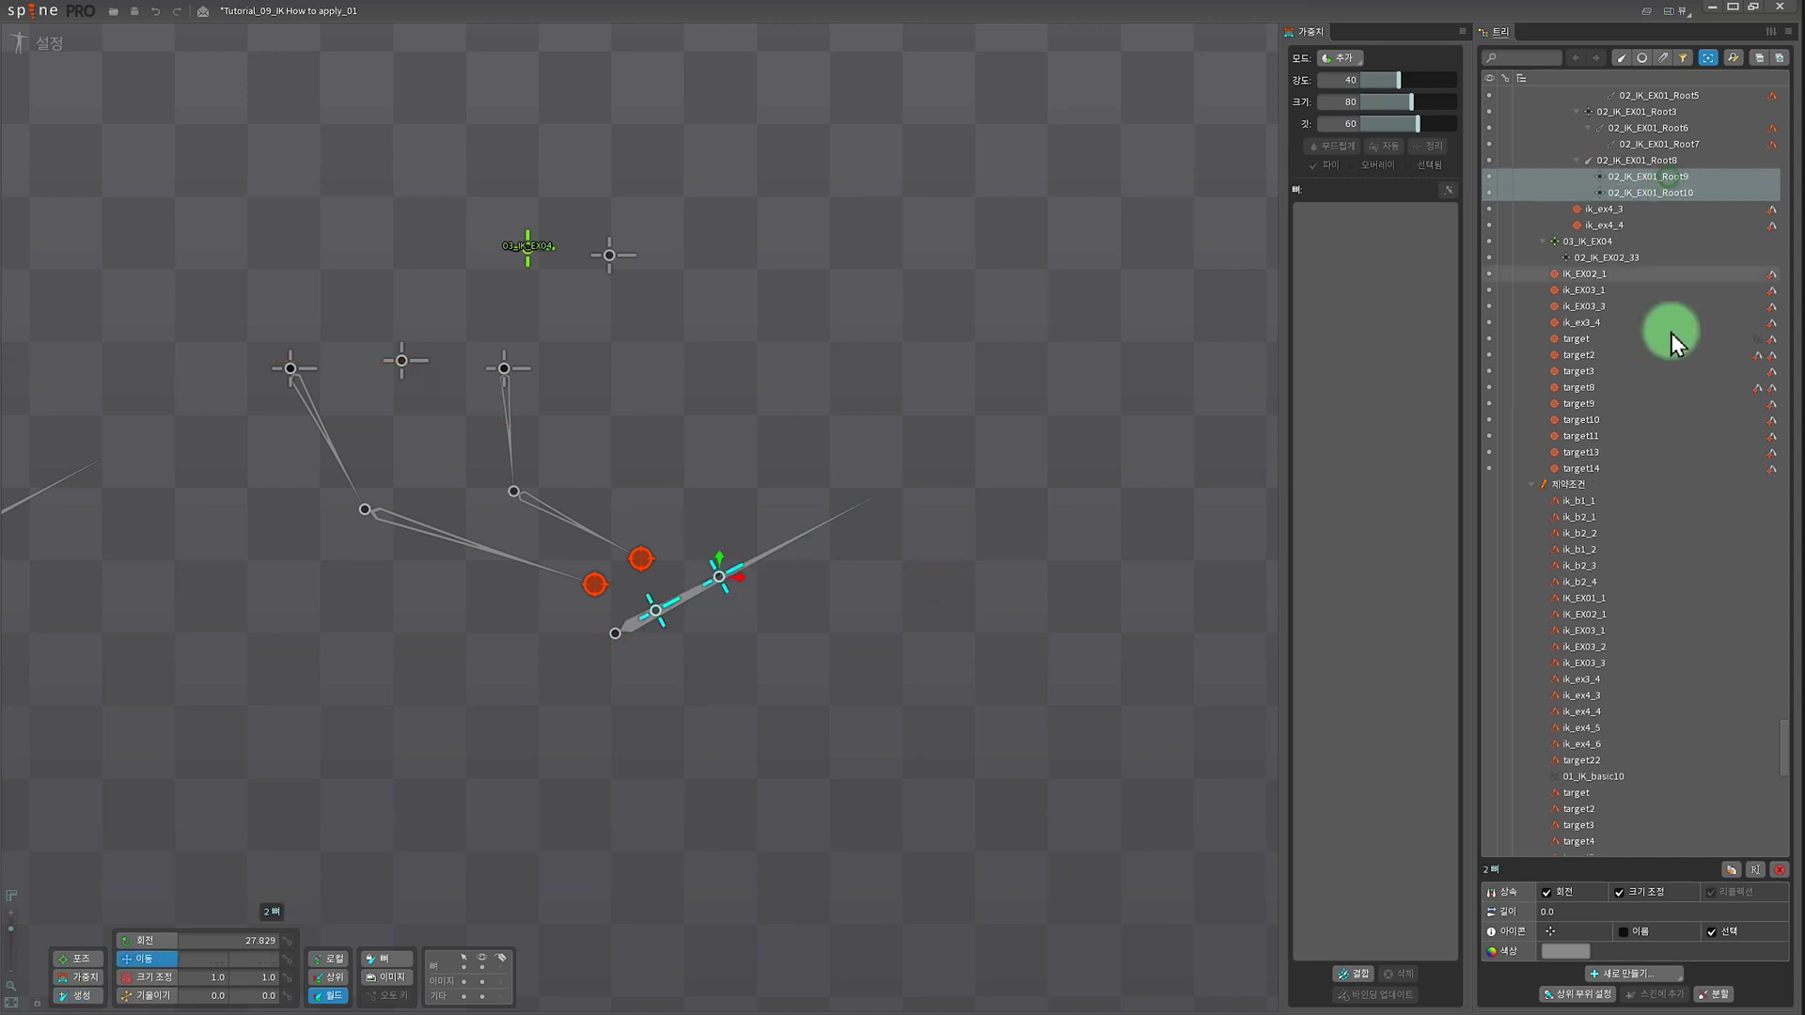
pyautogui.click(1566, 951)
pyautogui.click(1209, 430)
pyautogui.moveTo(1148, 432); pyautogui.dragTo(1209, 391)
pyautogui.click(1040, 718)
pyautogui.press('space')
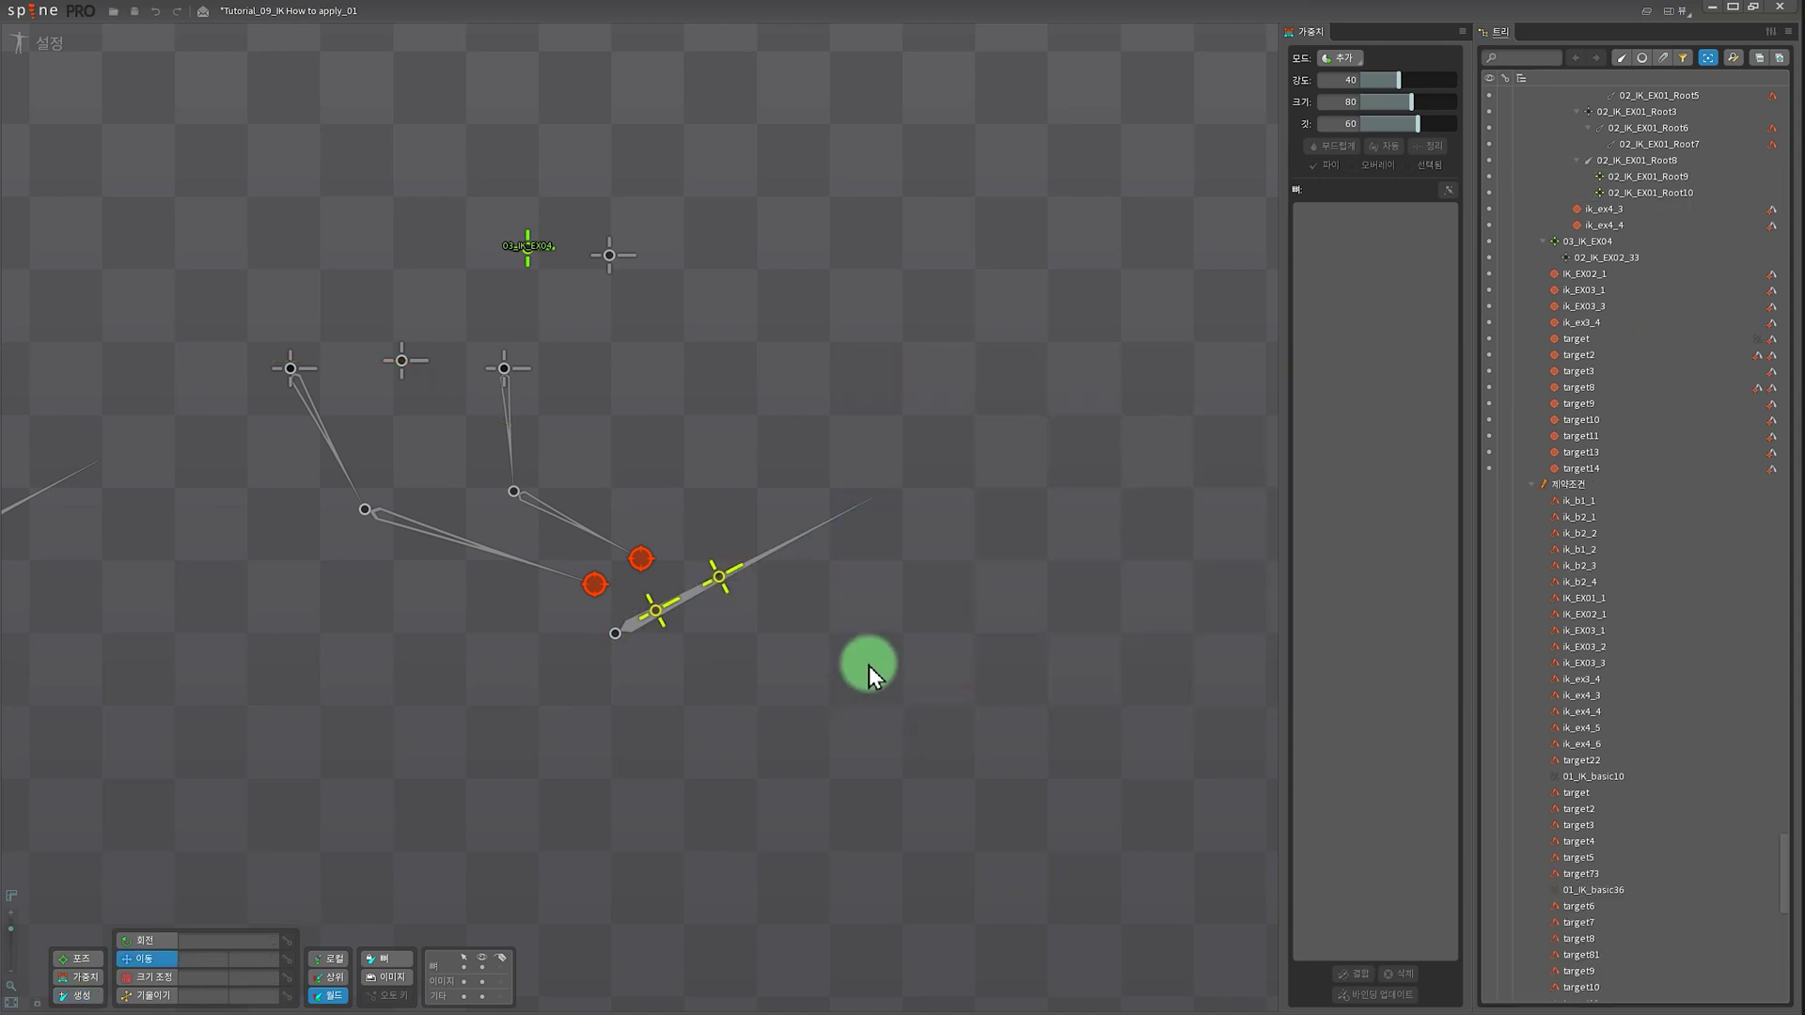
# - Parent the IK target target13 to the control bone 02_IK_EX01_Root9, and target14 to 02_IK_EX01_Root10
pyautogui.click(596, 585)
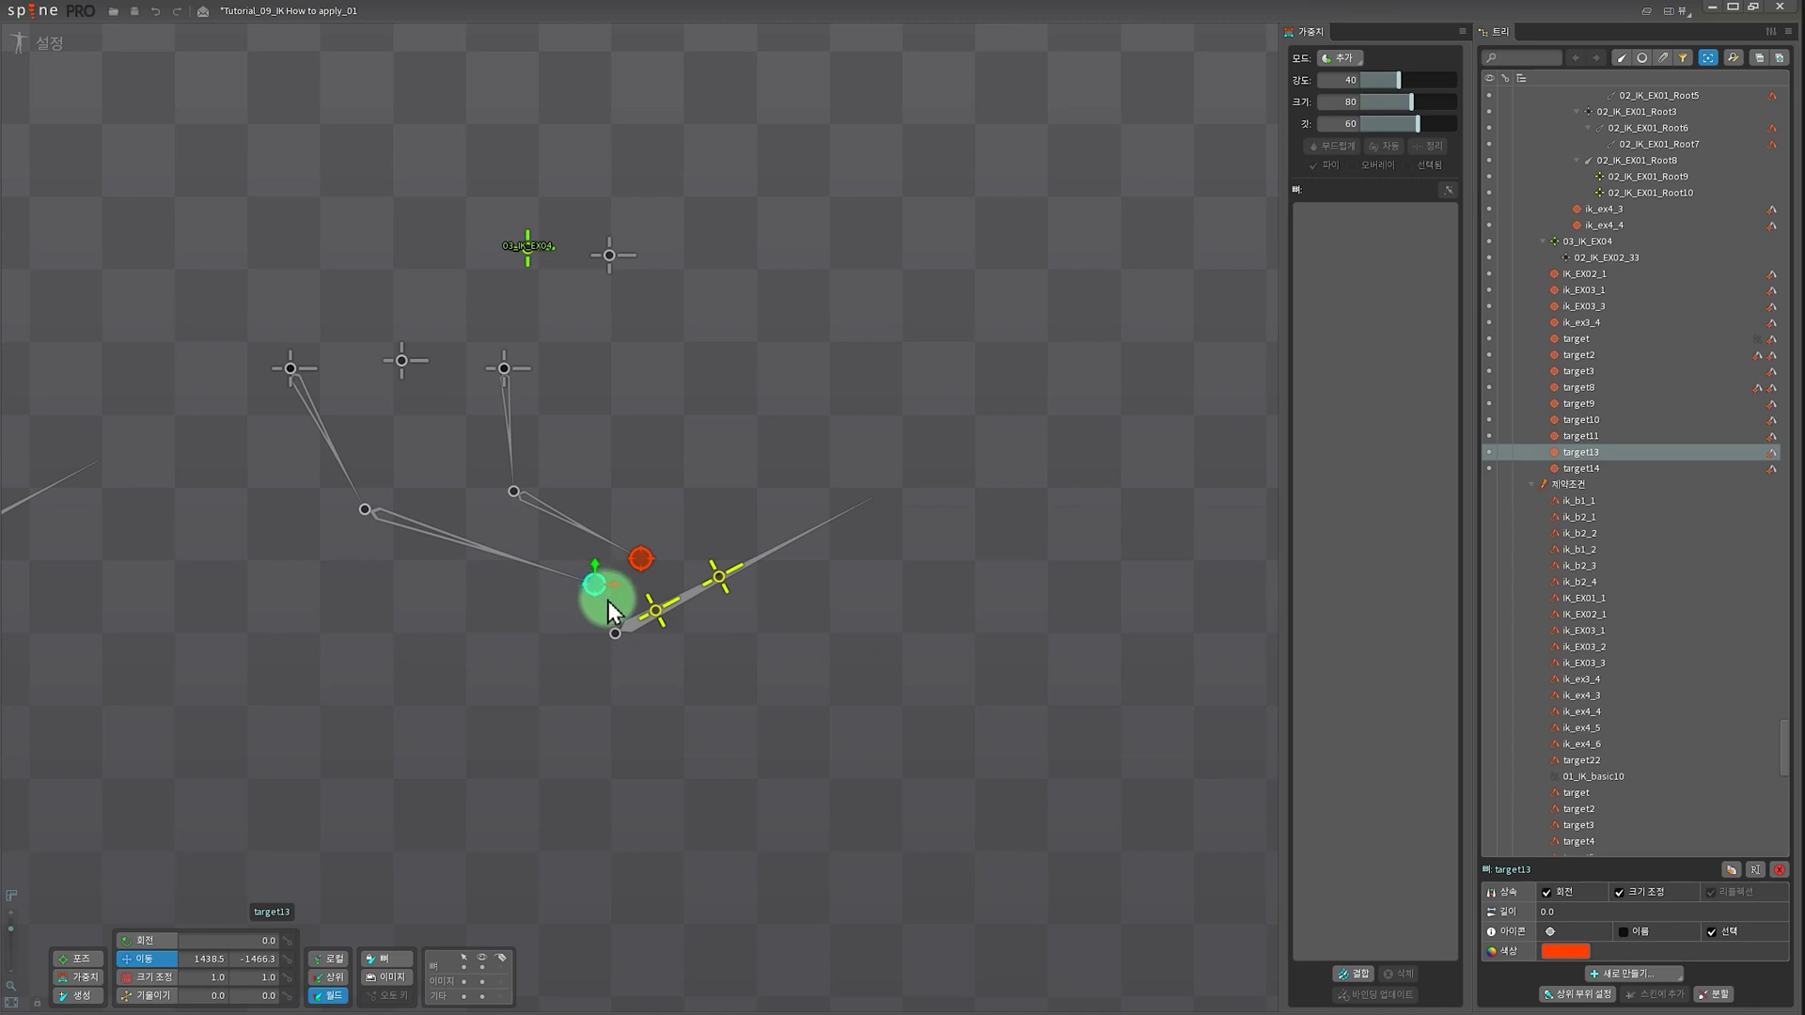
pyautogui.press('p')
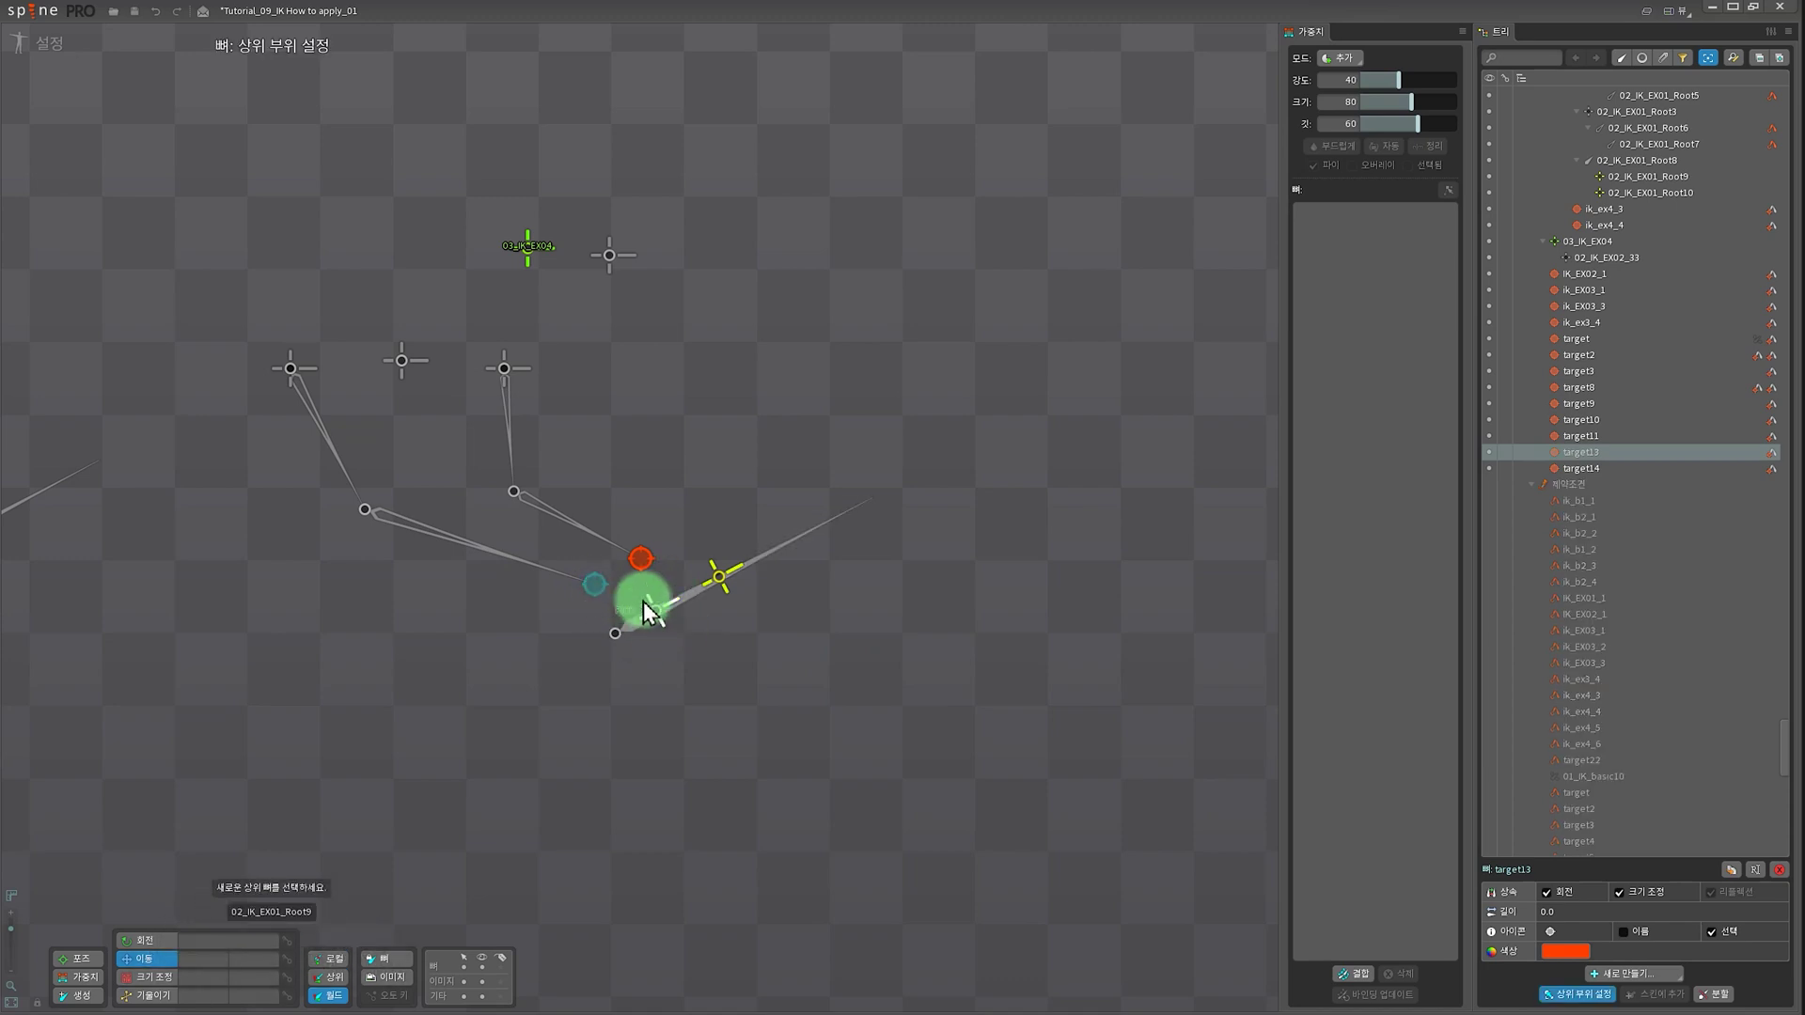
pyautogui.click(652, 611)
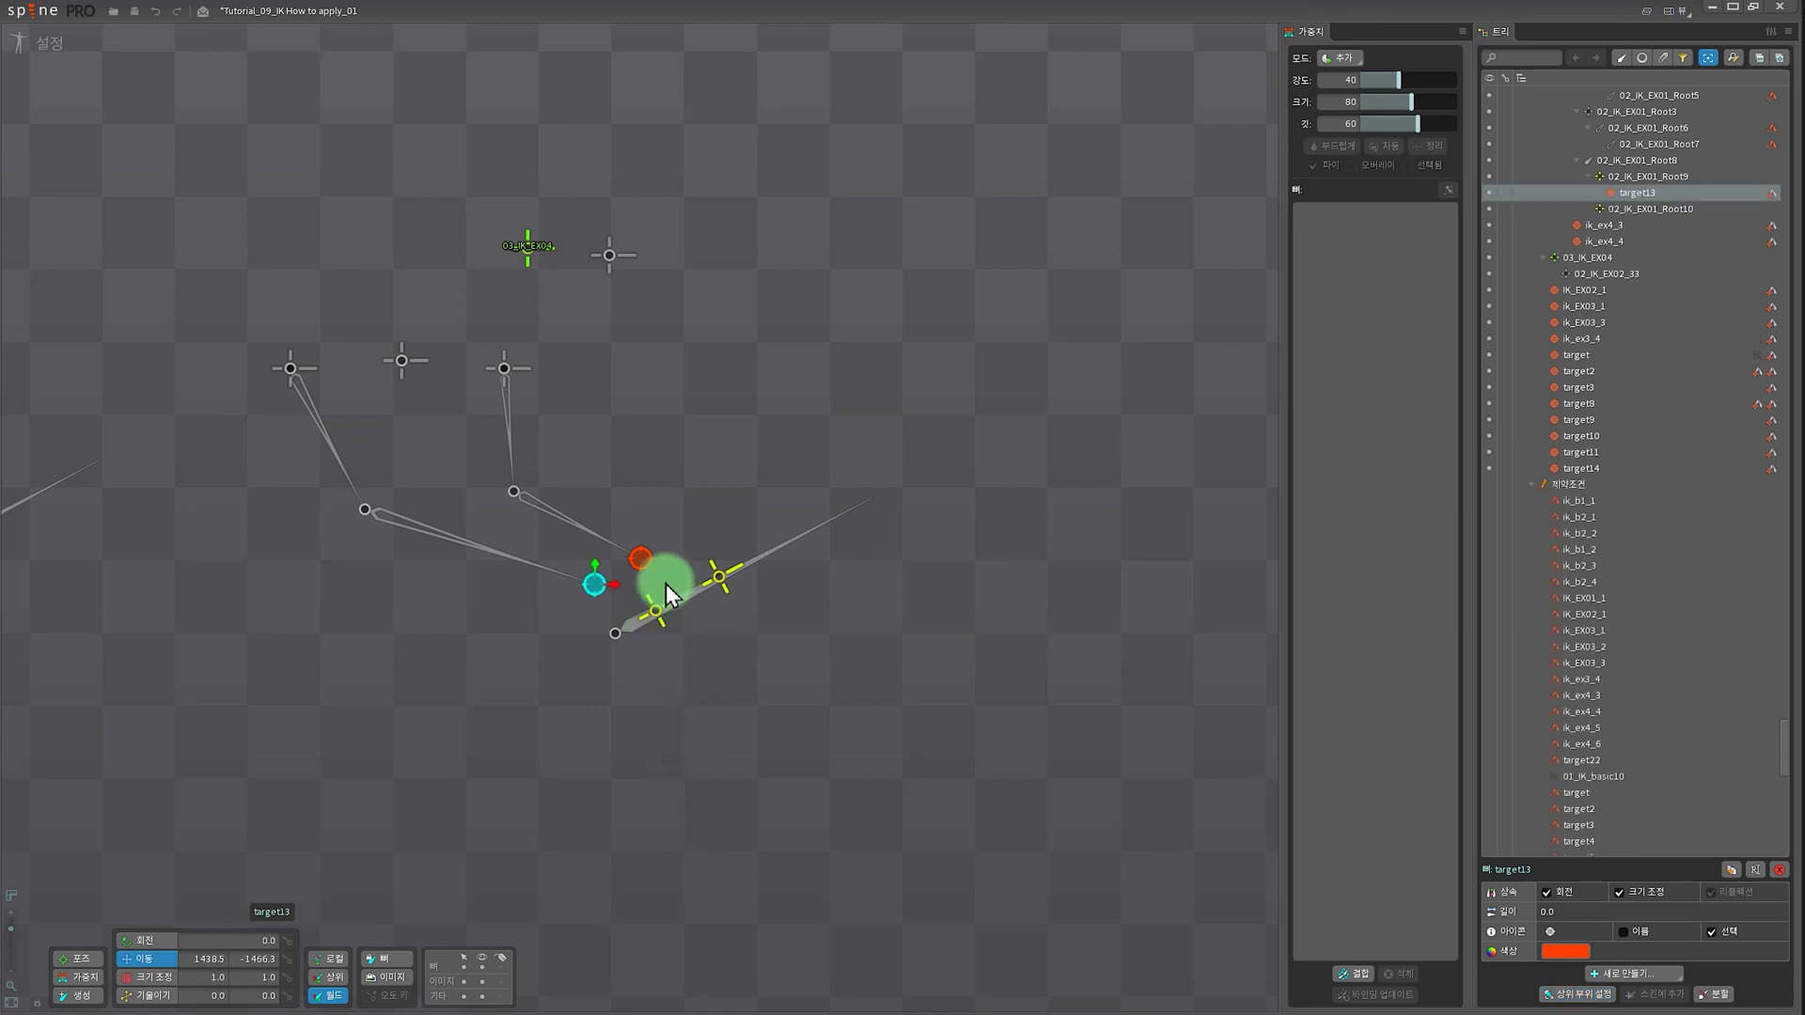
pyautogui.click(645, 562)
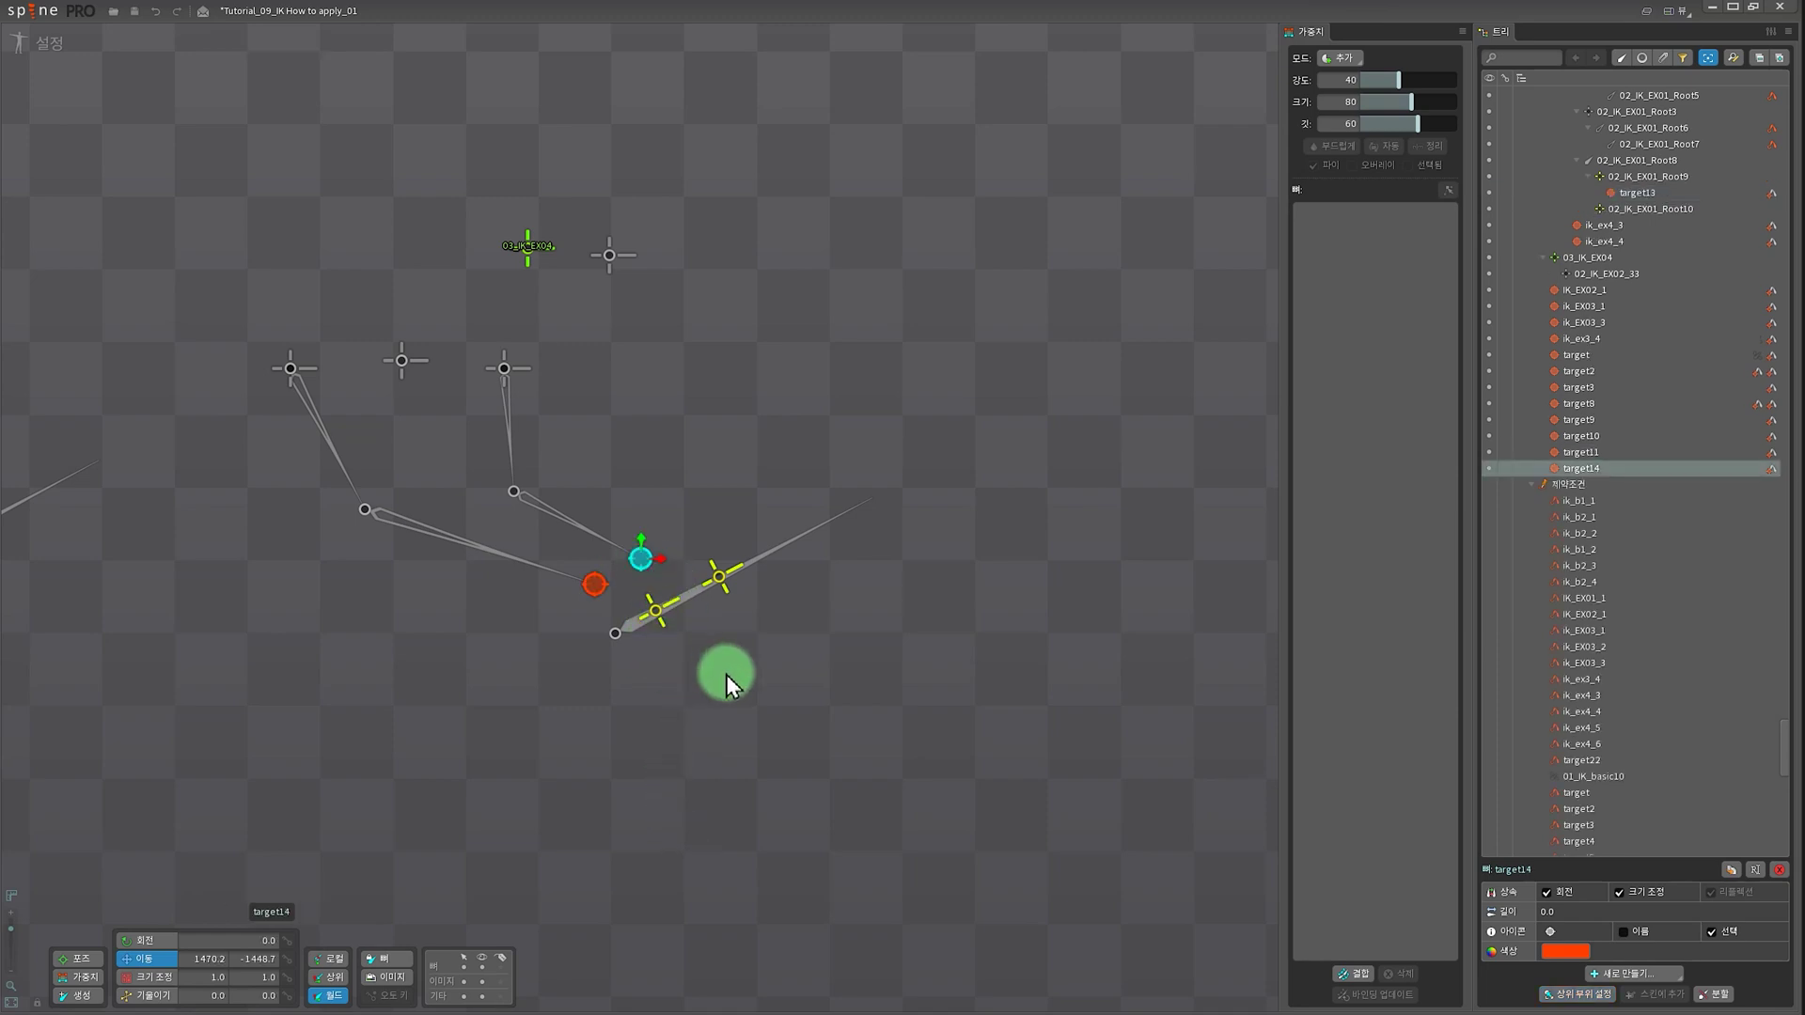
pyautogui.press('p')
pyautogui.click(721, 575)
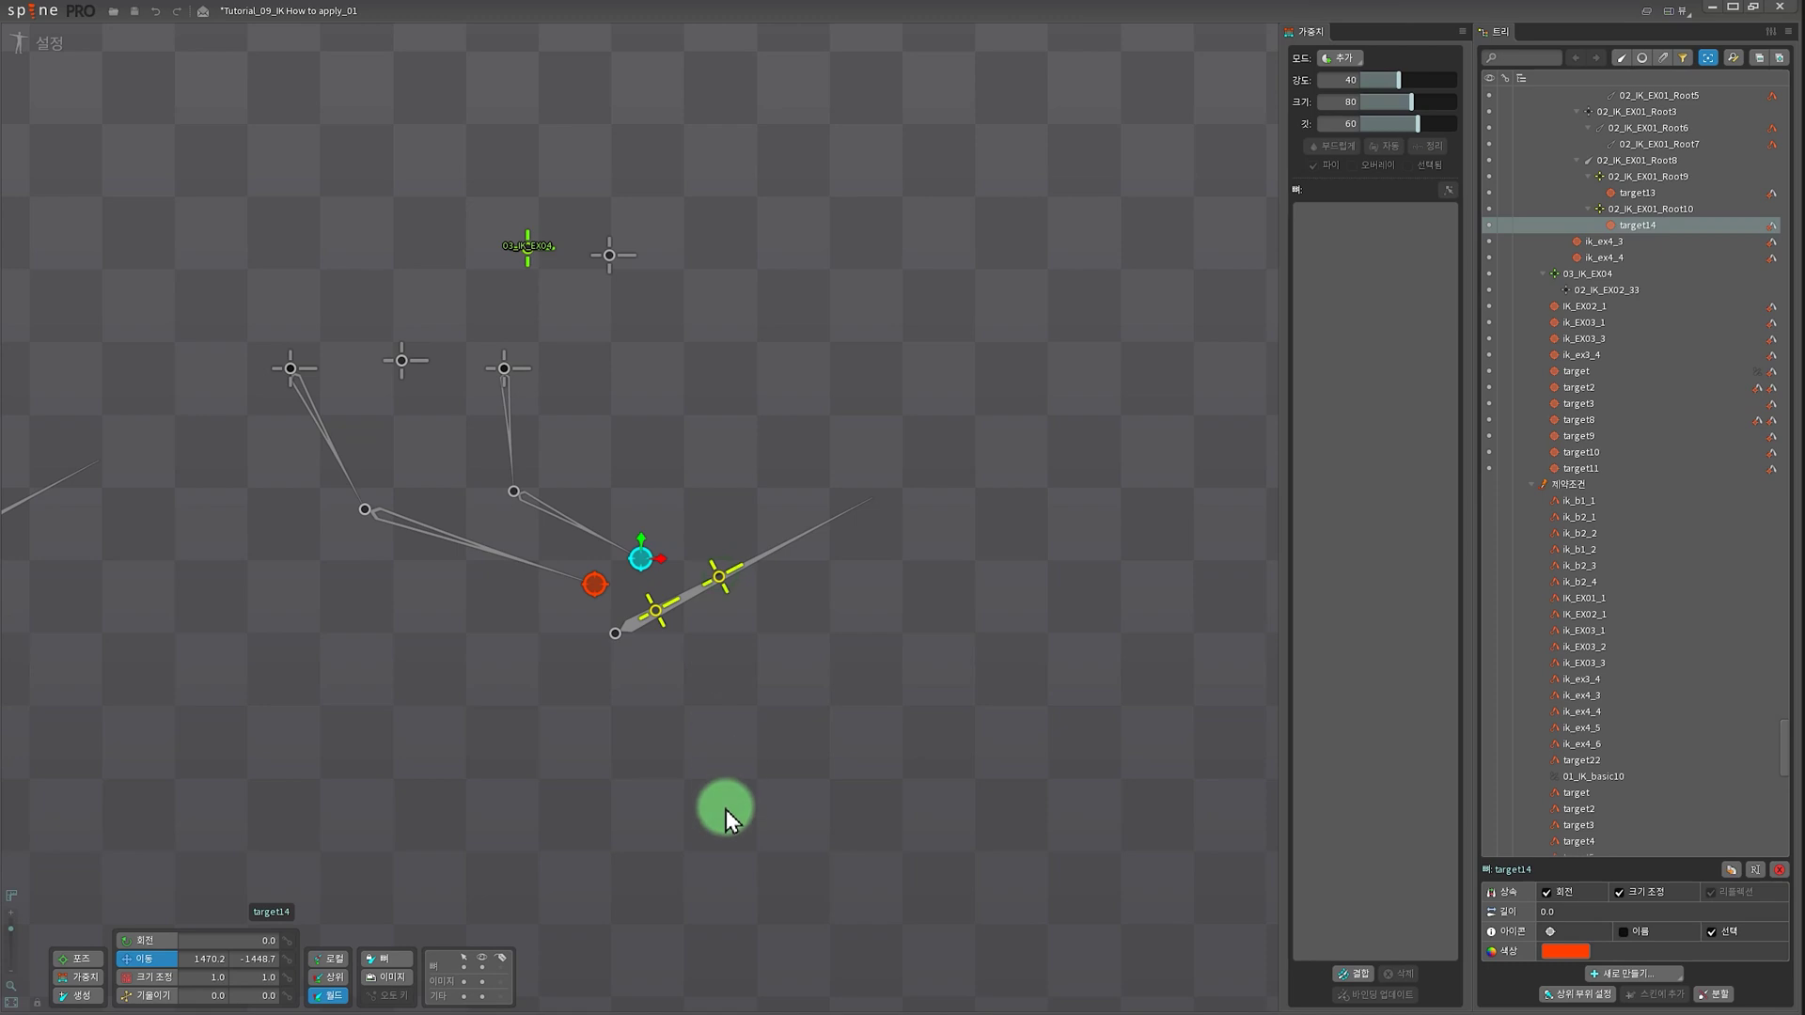
# - Test the longer chain by moving the control bone 02_IK_EX01_Root9 away from the slanted bone, and undo the move
pyautogui.scroll(-4, 786, 654)
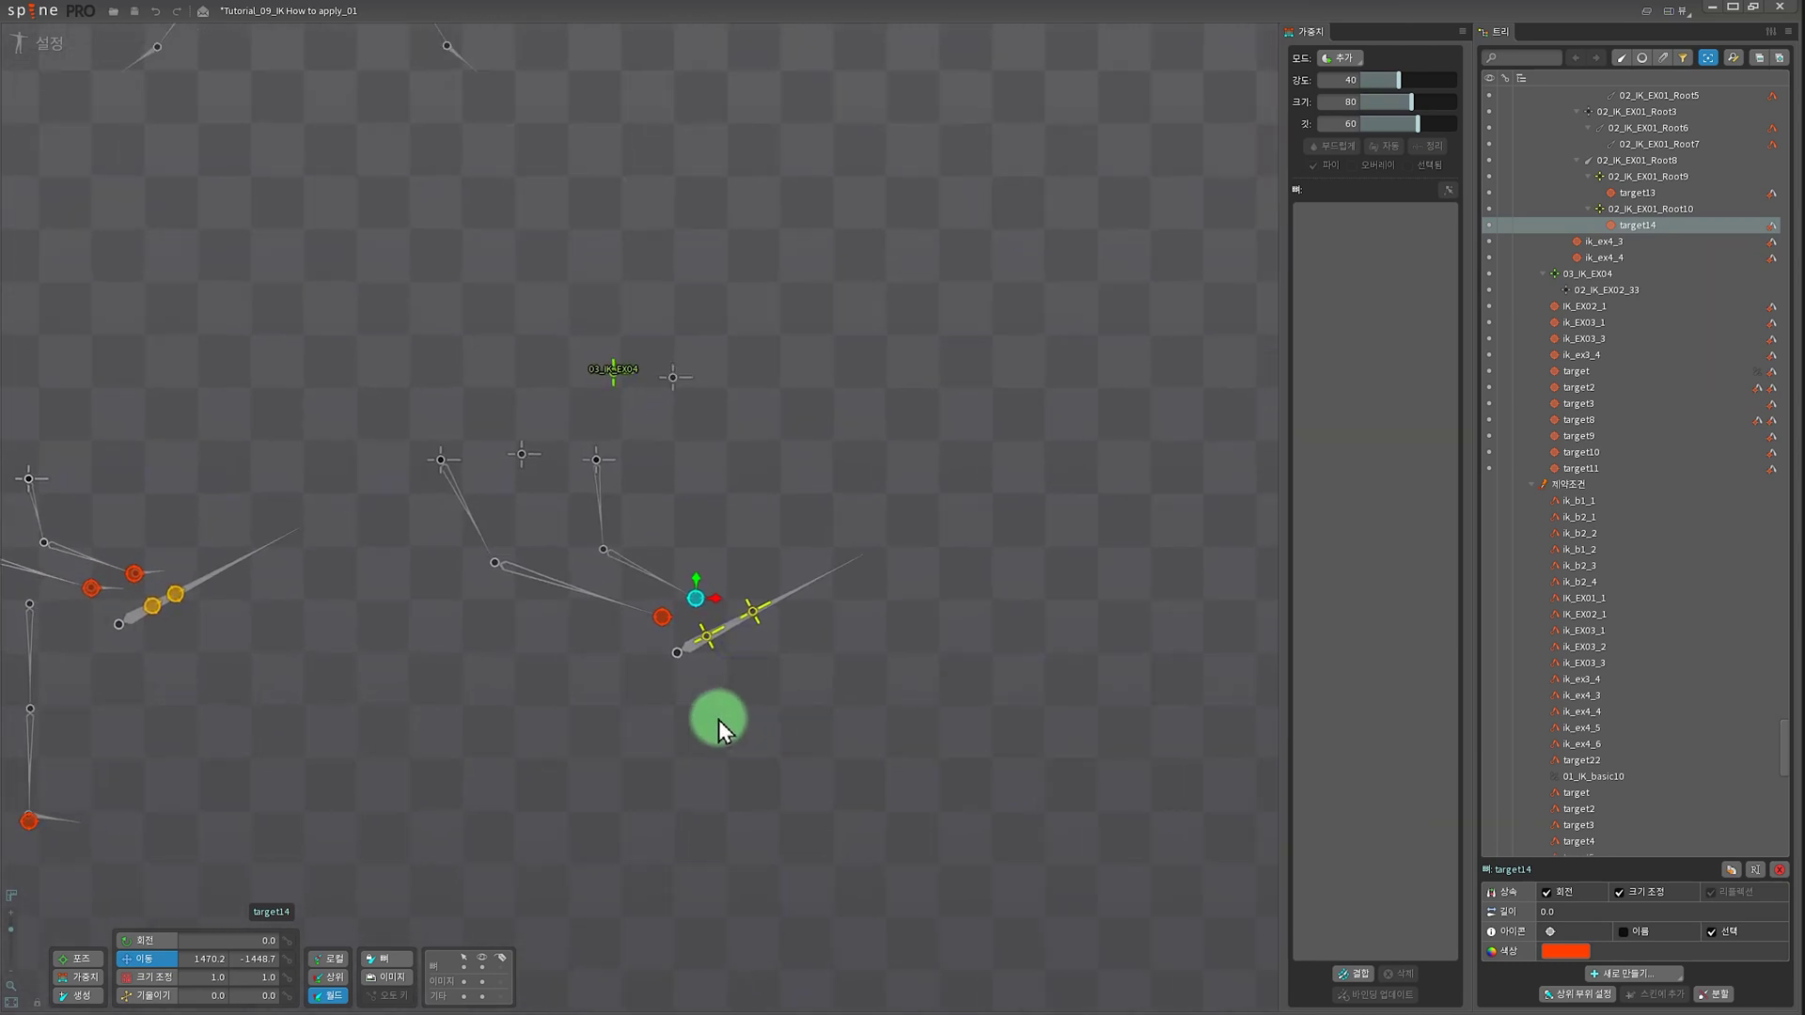
pyautogui.scroll(2, 714, 672)
pyautogui.click(702, 624)
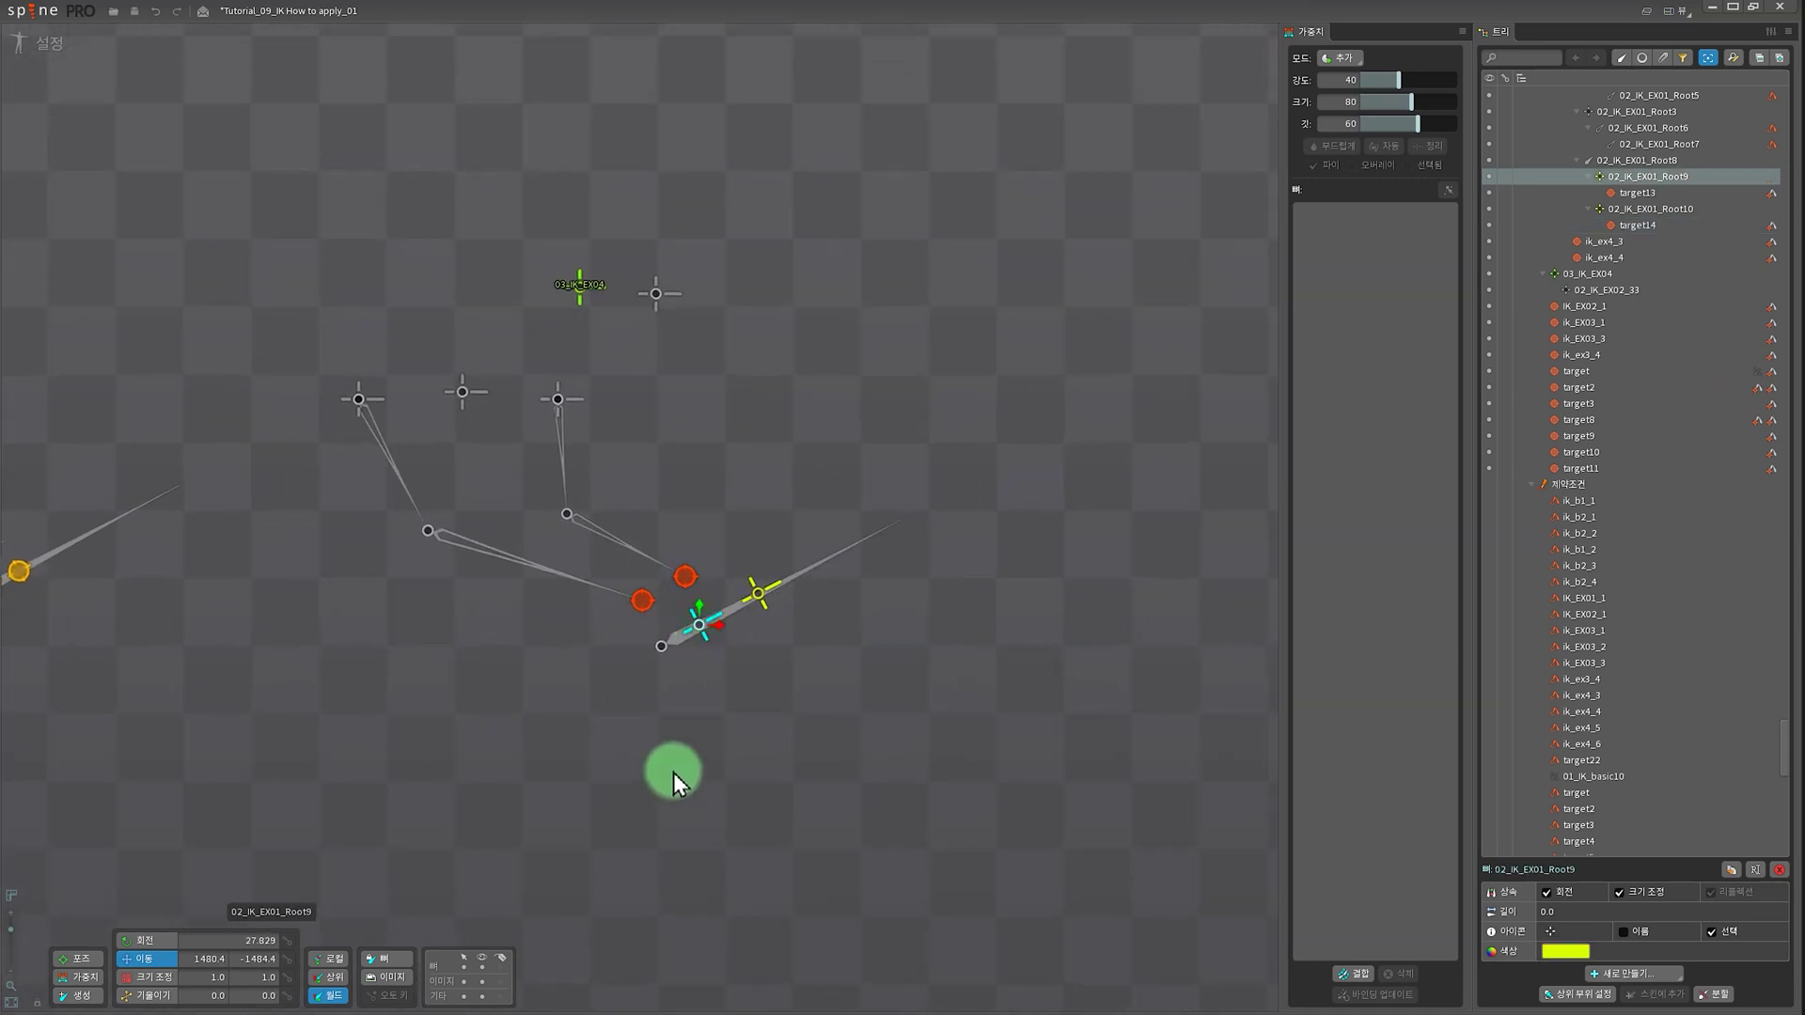
pyautogui.moveTo(673, 773); pyautogui.dragTo(426, 842)
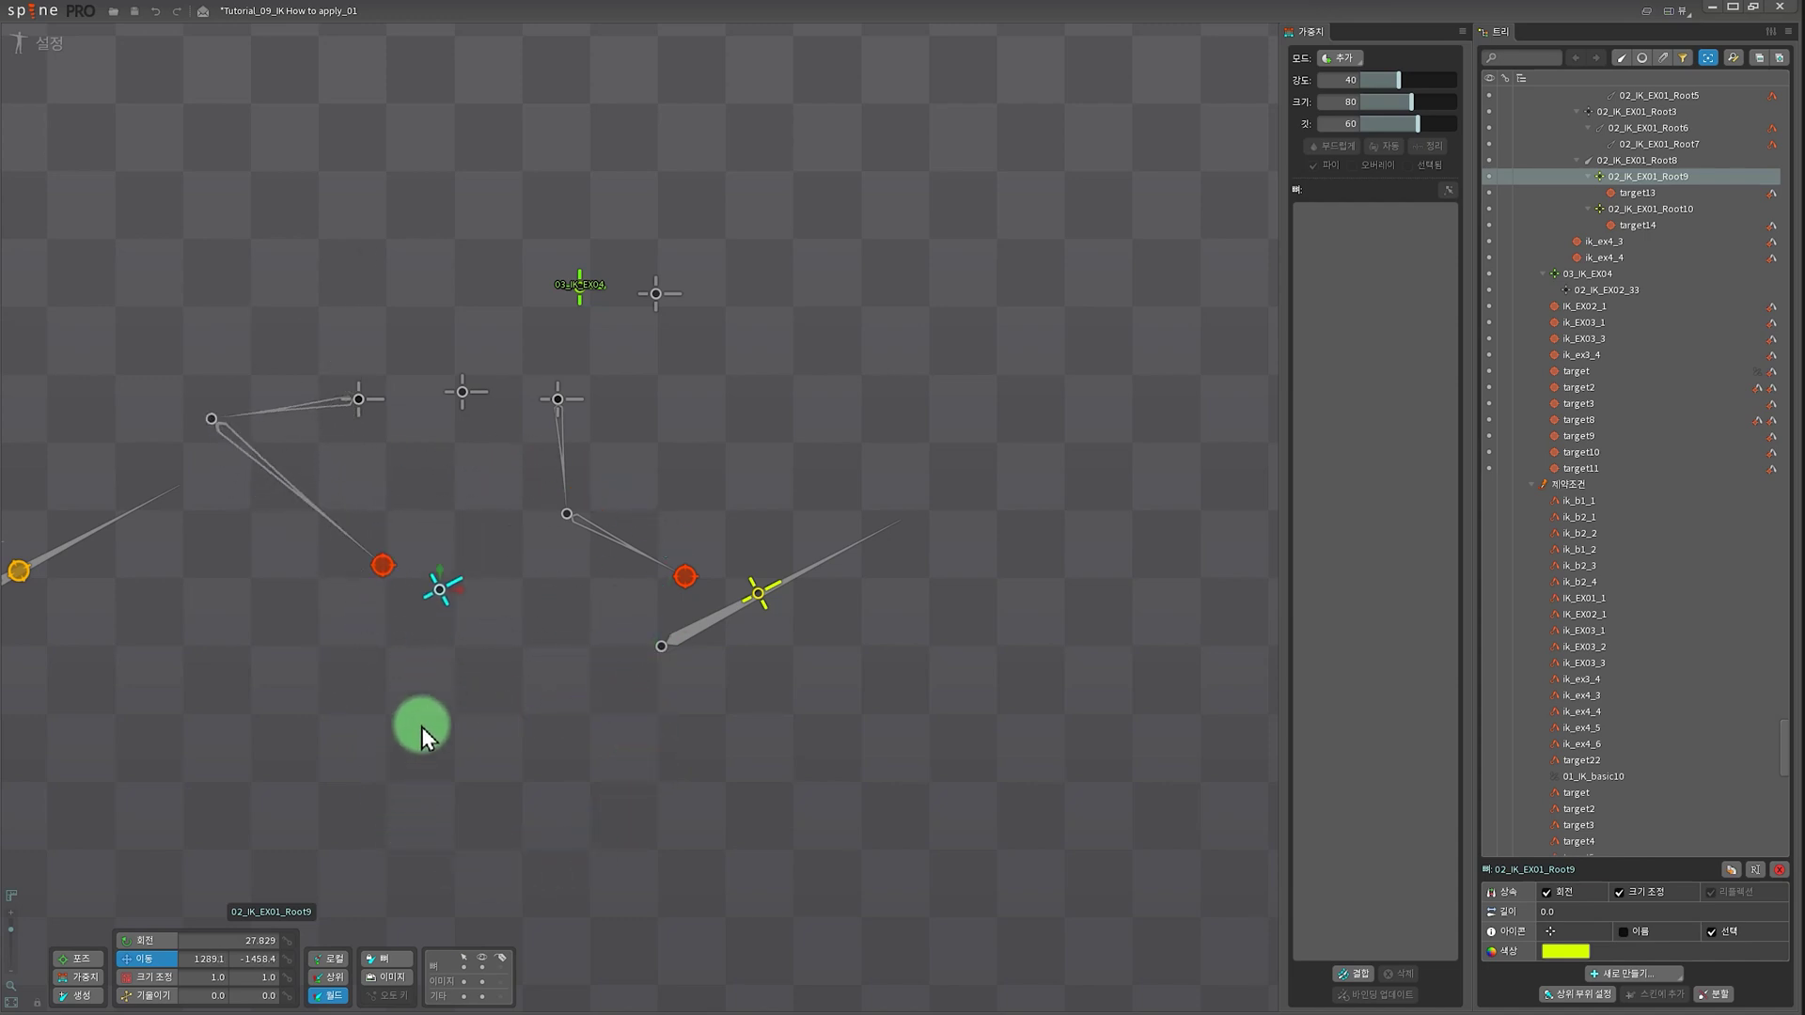
pyautogui.moveTo(421, 726); pyautogui.dragTo(484, 726)
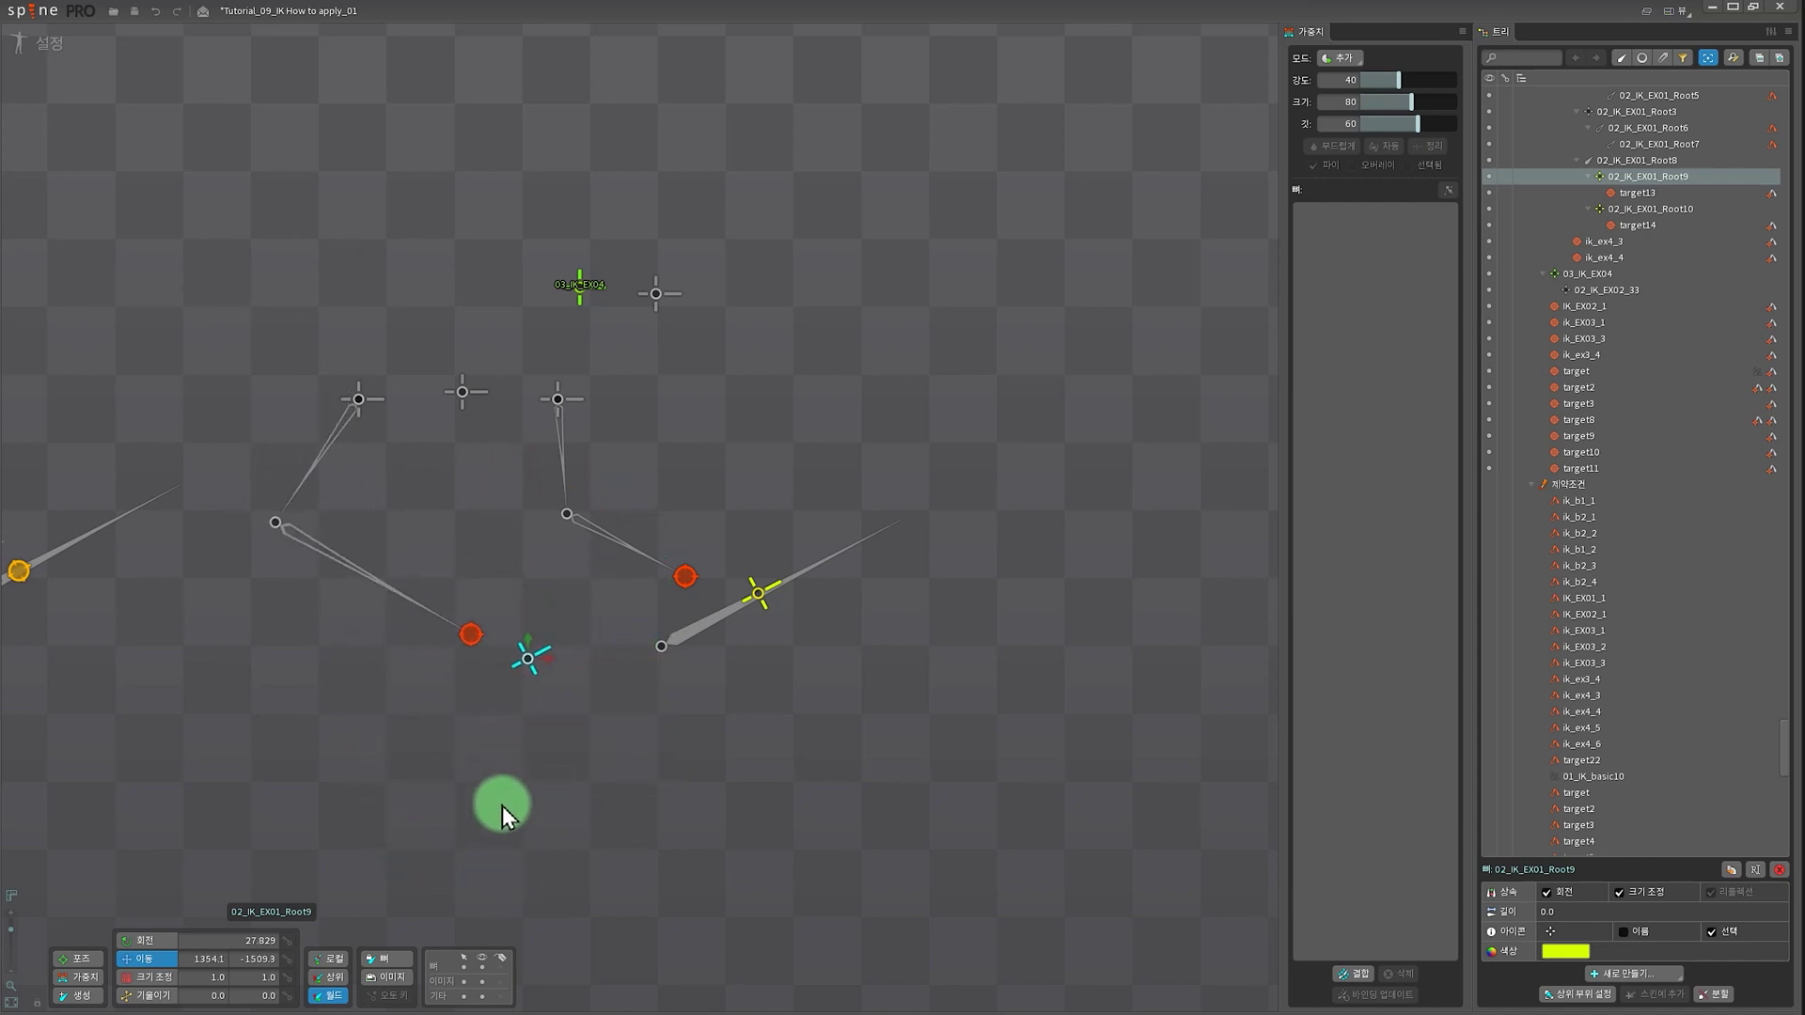
pyautogui.moveTo(502, 804); pyautogui.dragTo(797, 693)
pyautogui.click(762, 595)
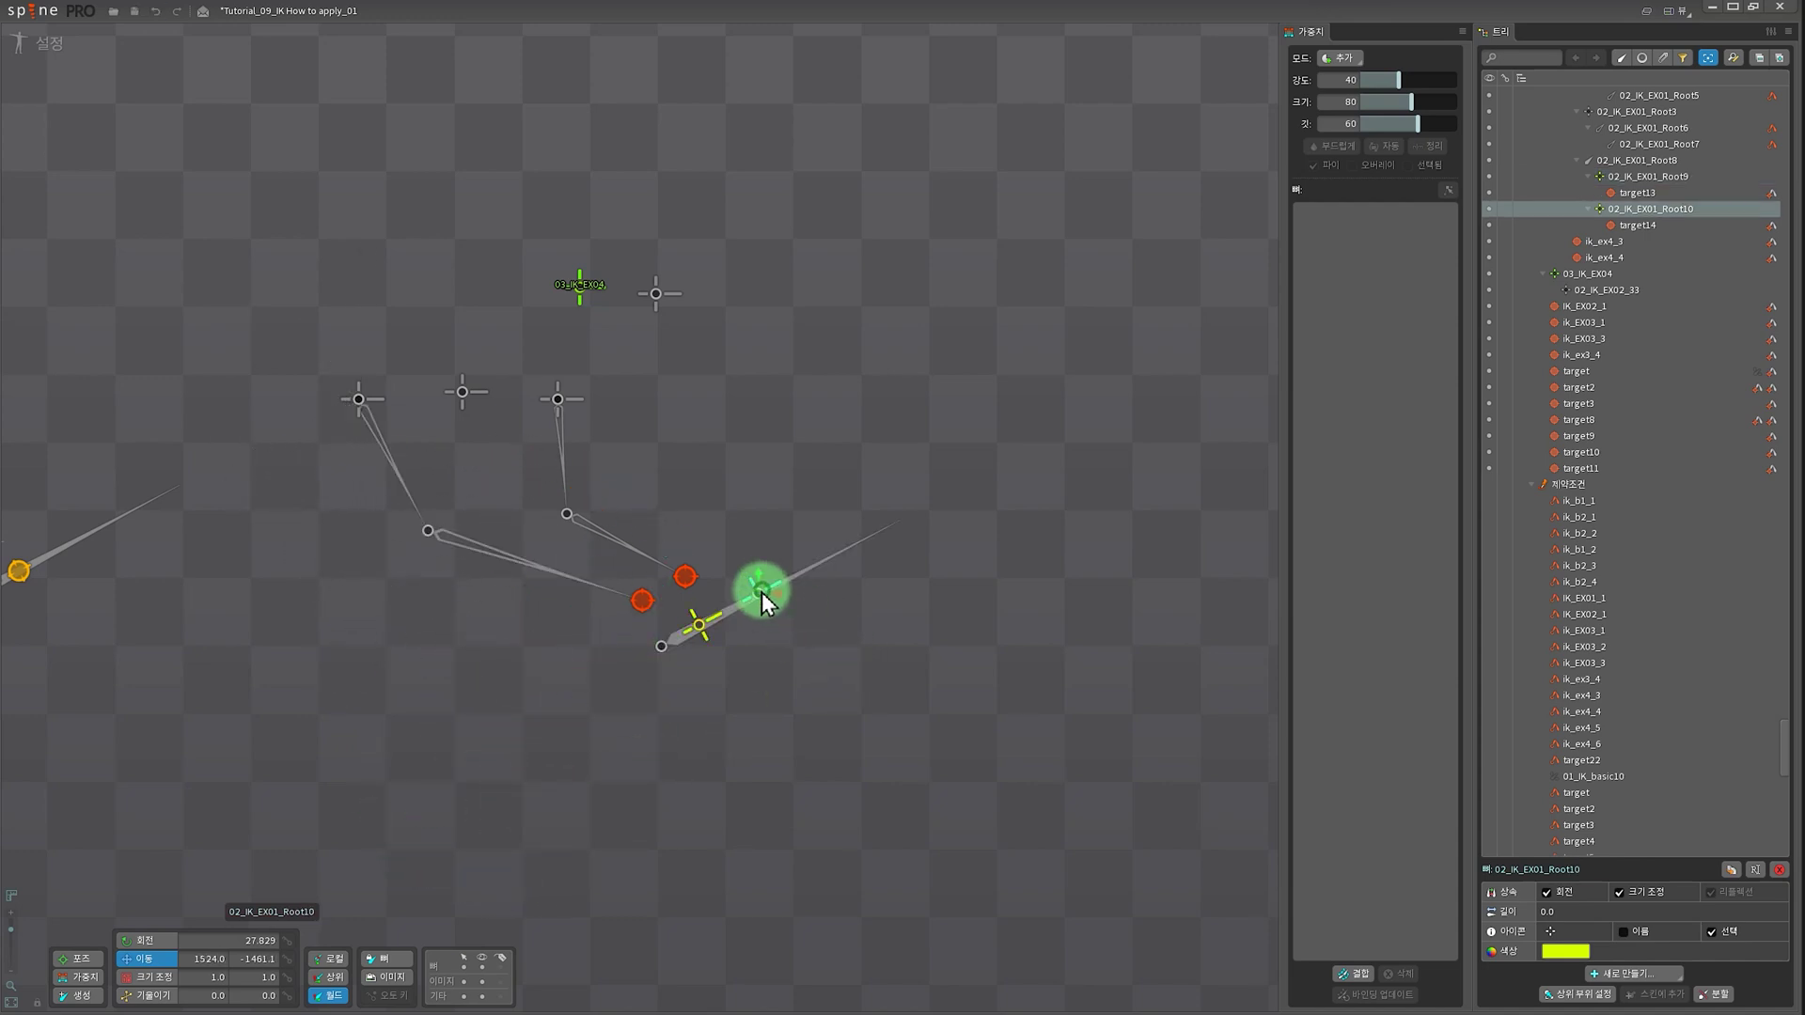
pyautogui.hotkey('ctrl', 'z')
# - Try moving the slanted bone 02_IK_EX01_Root8 and its control bone 02_IK_EX01_Root9, and undo the control bone's move
pyautogui.click(673, 643)
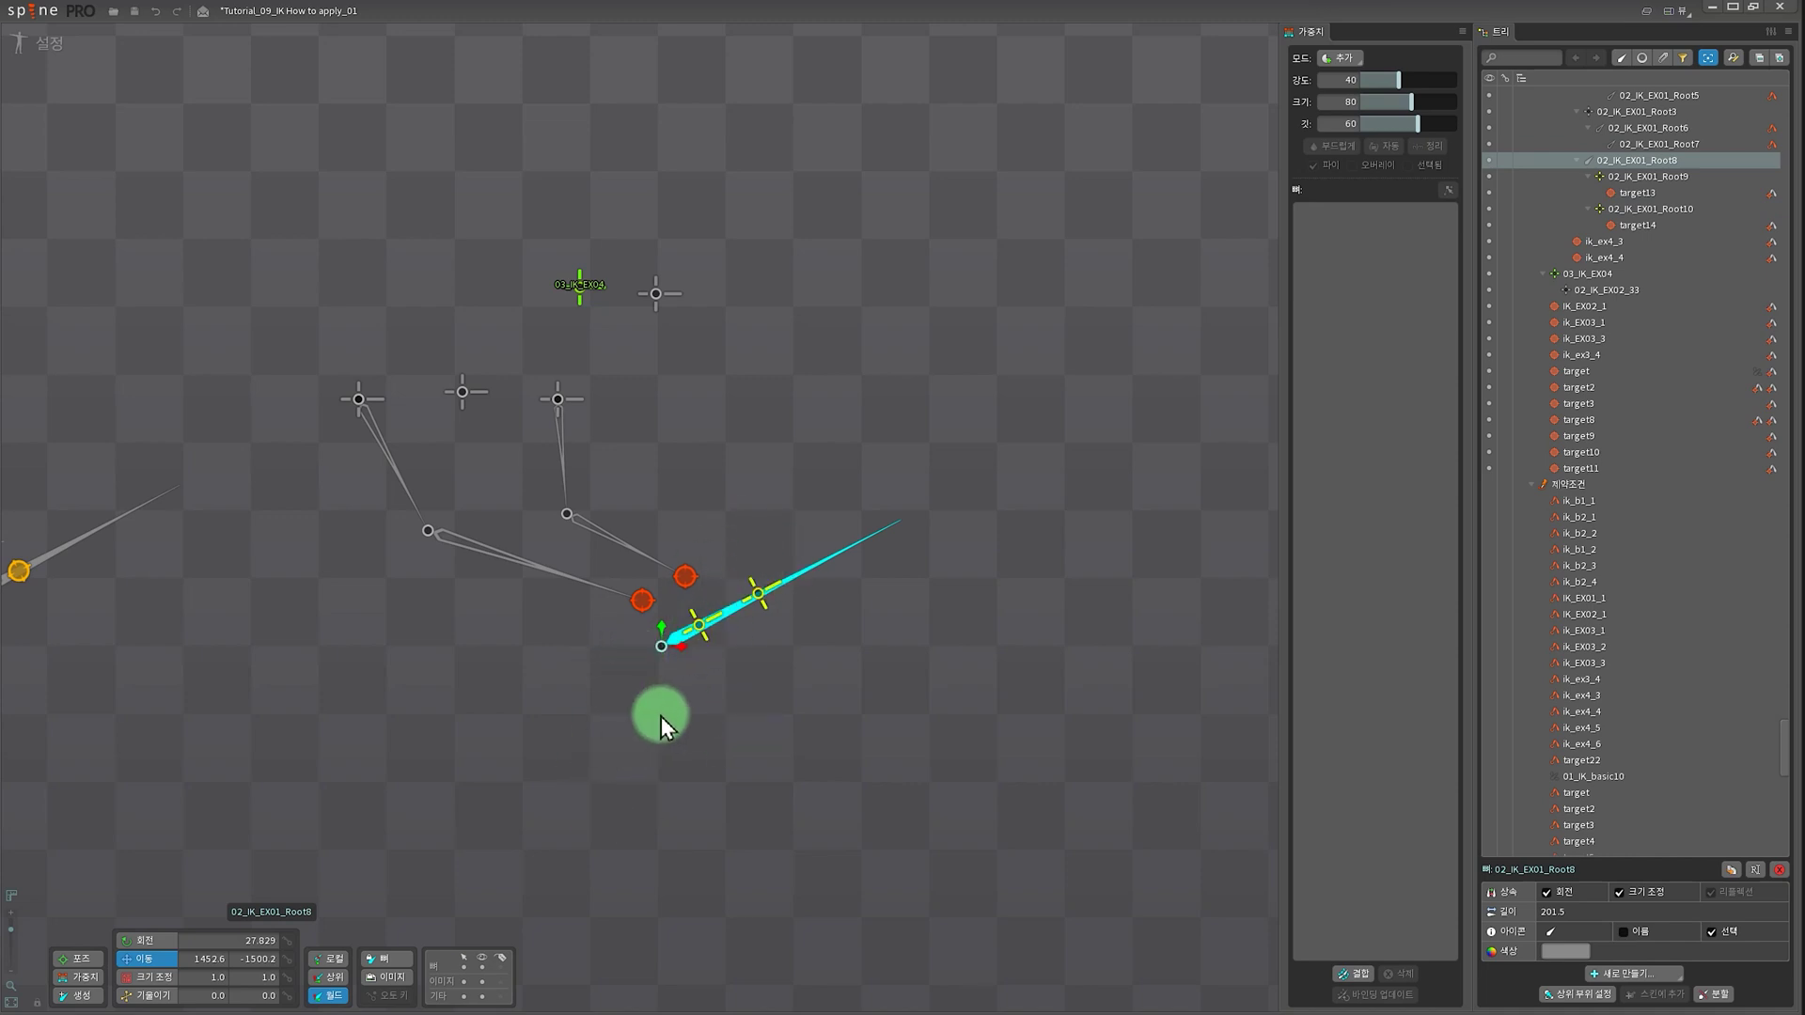
pyautogui.moveTo(662, 717); pyautogui.dragTo(702, 725)
pyautogui.click(699, 627)
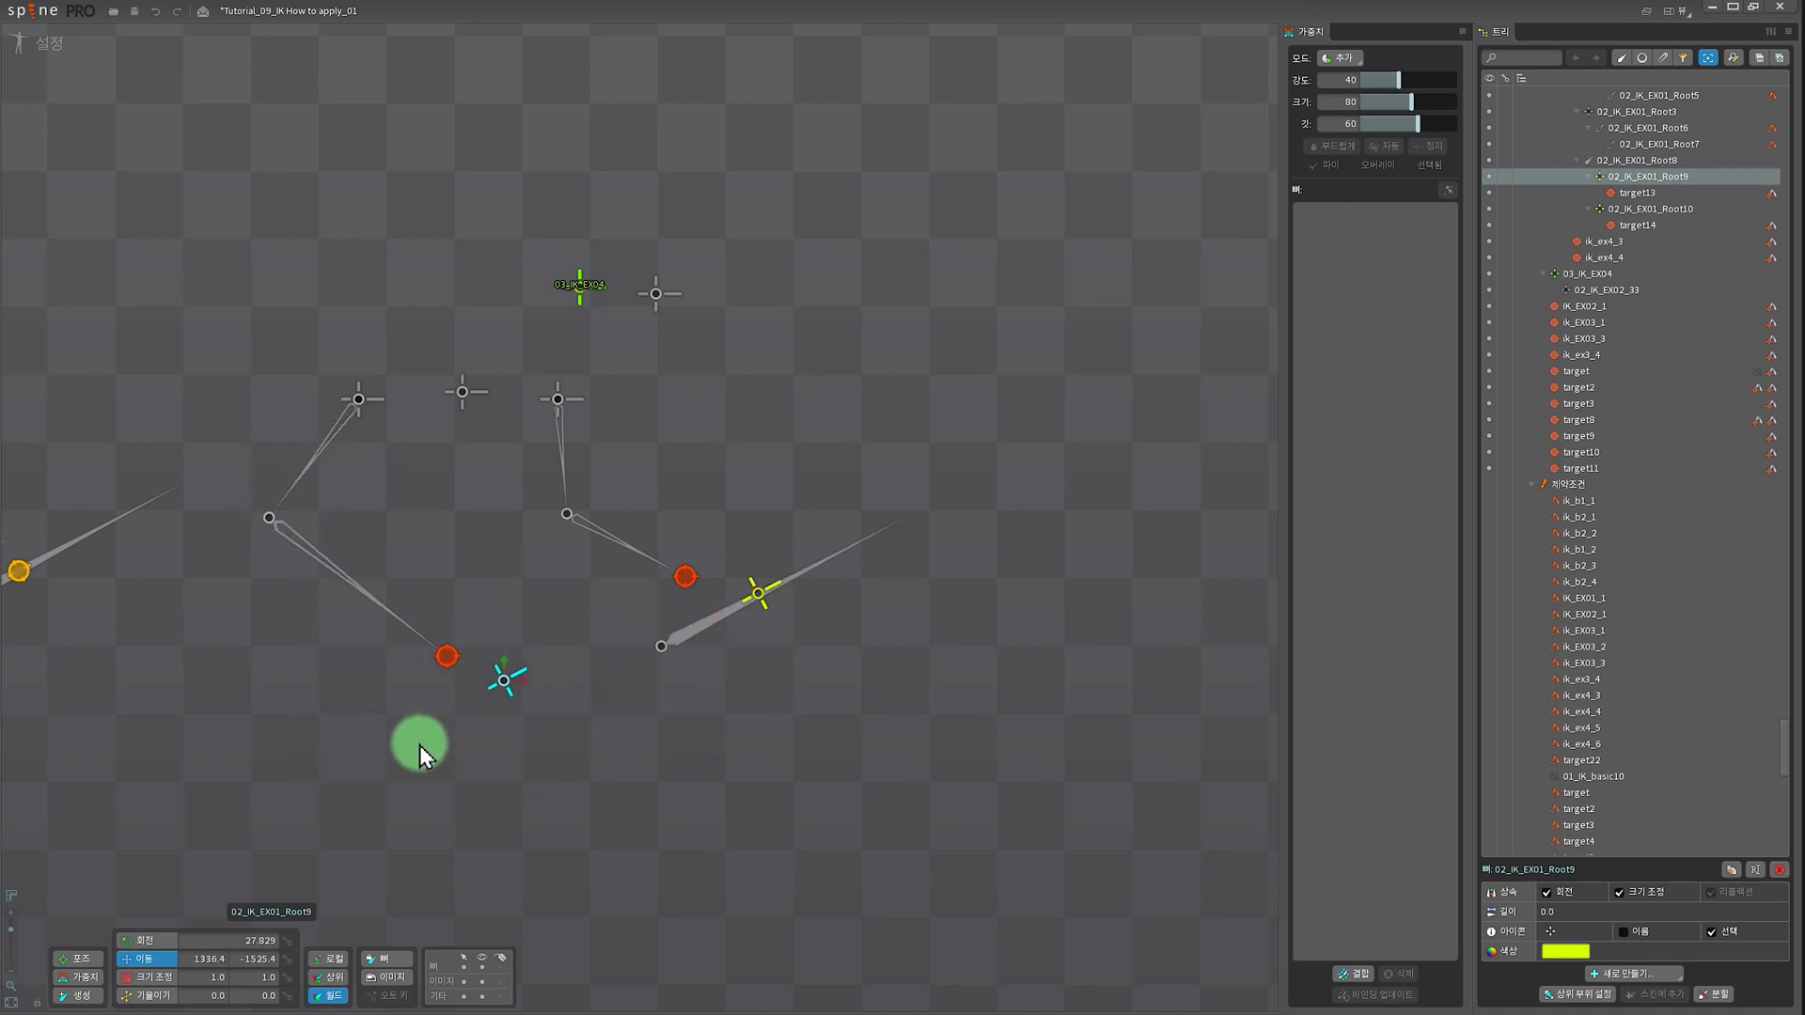
pyautogui.click(700, 629)
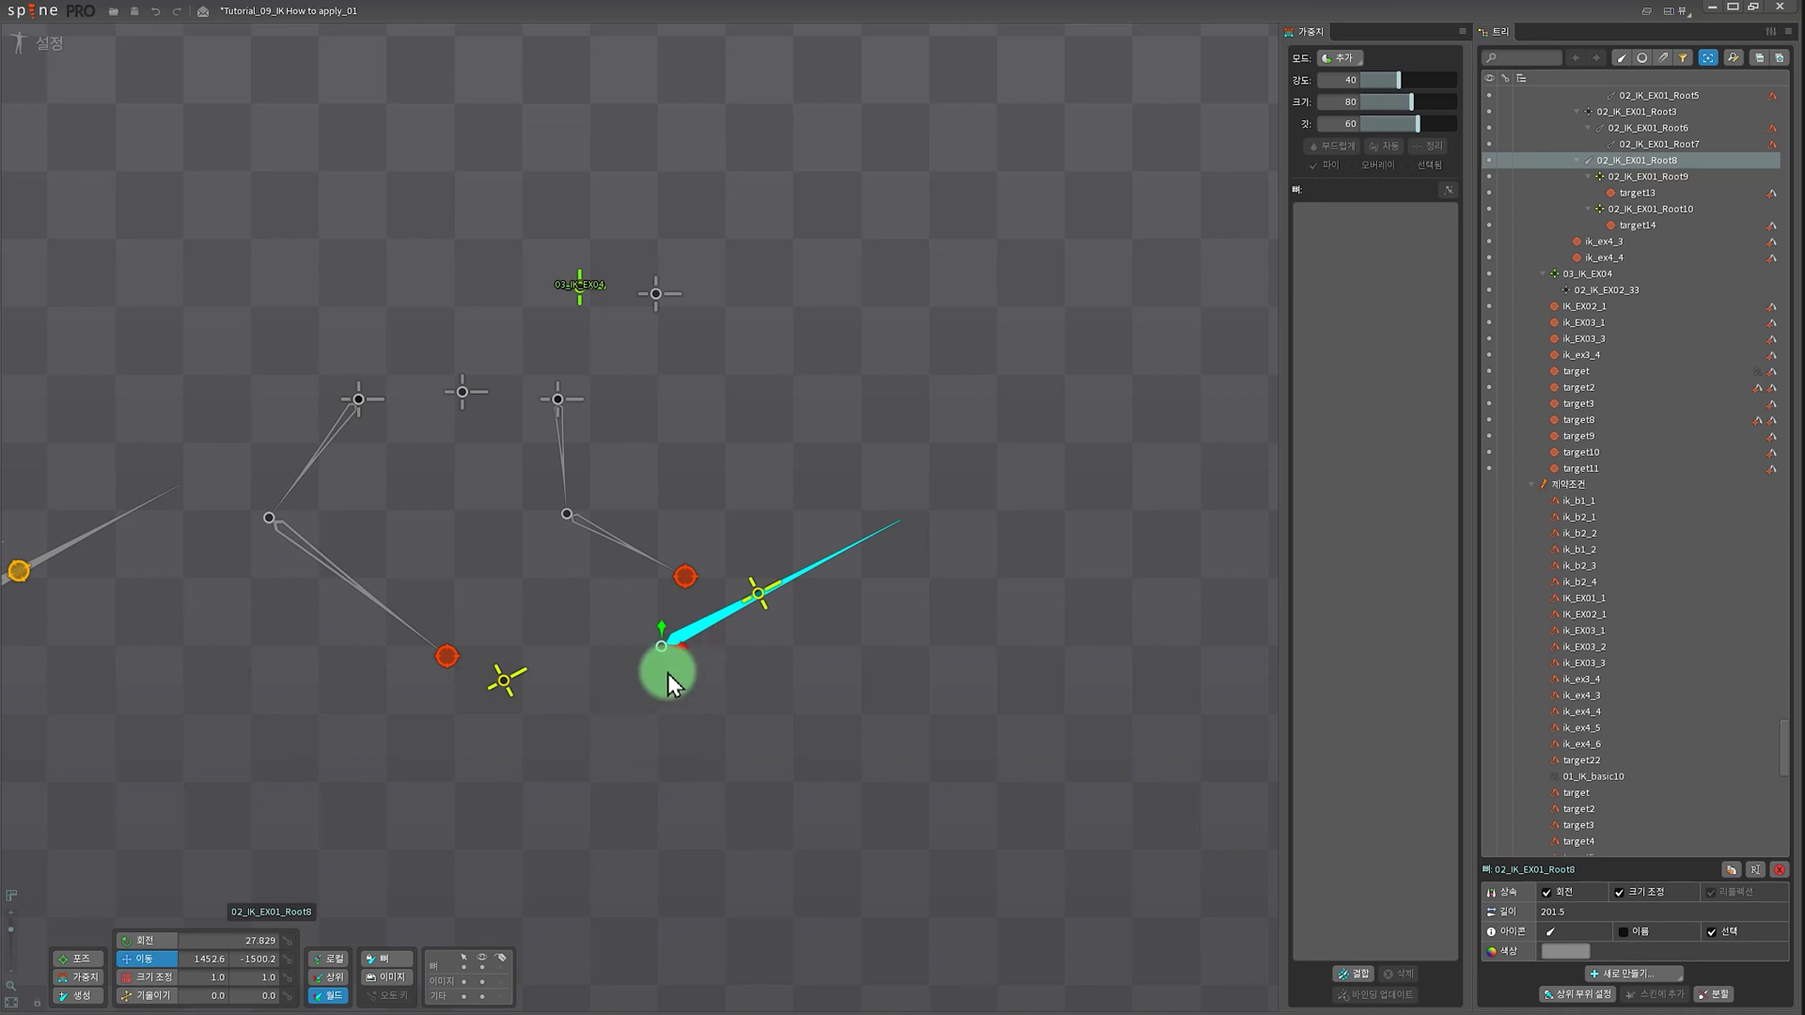
pyautogui.hotkey('ctrl', 'z')
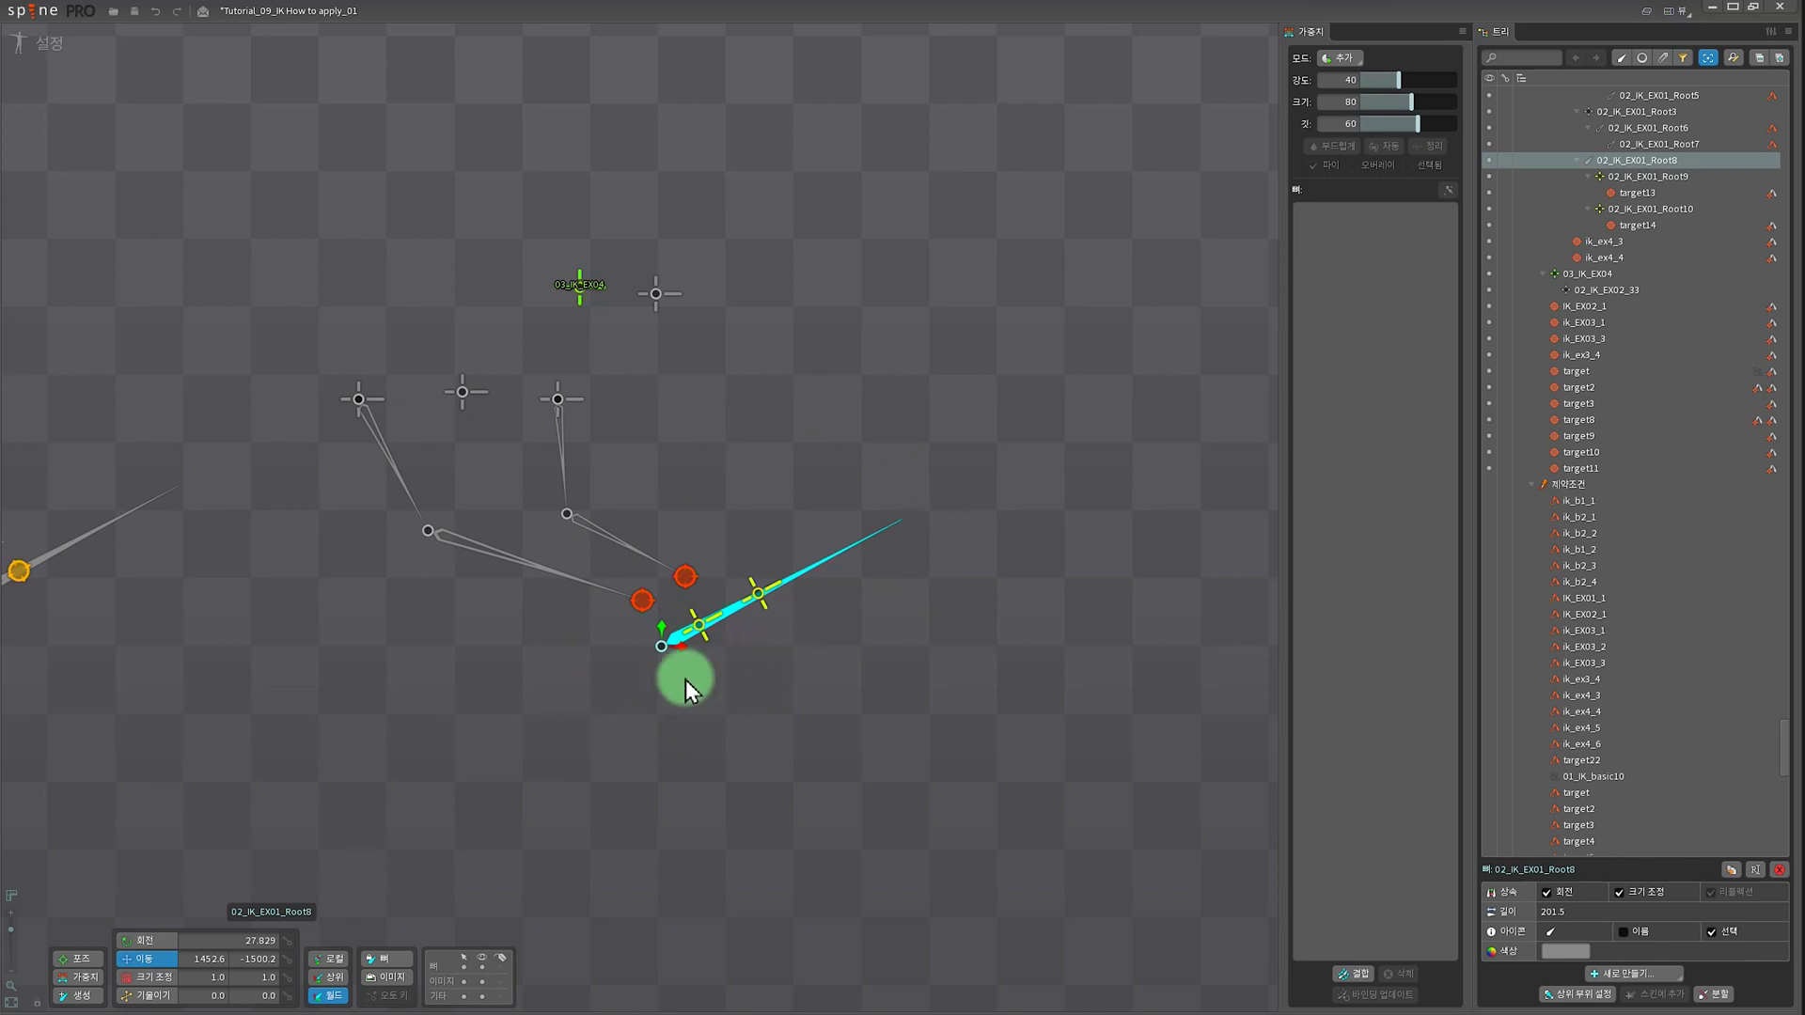
# - Test both chains together by moving the slanted bone 02_IK_EX01_Root8, leaving it at about X 1424, Y -1494
pyautogui.moveTo(658, 651); pyautogui.dragTo(432, 694)
pyautogui.moveTo(650, 600); pyautogui.dragTo(622, 637)
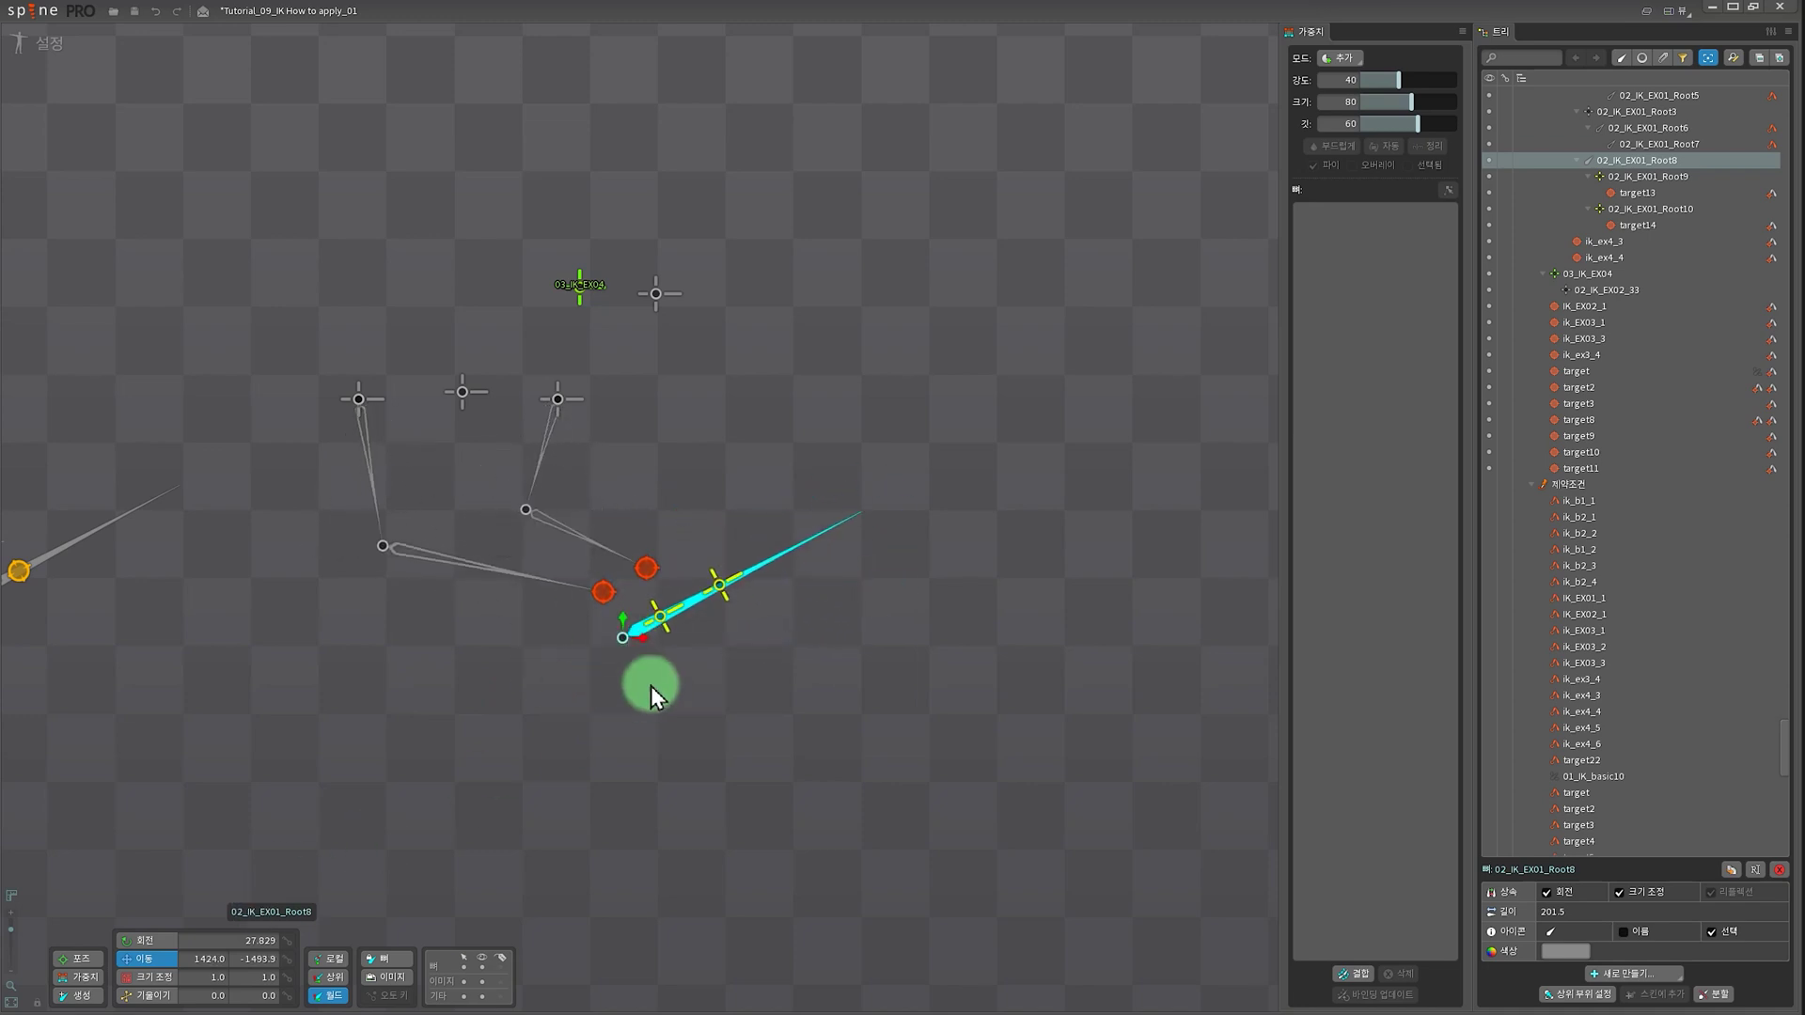